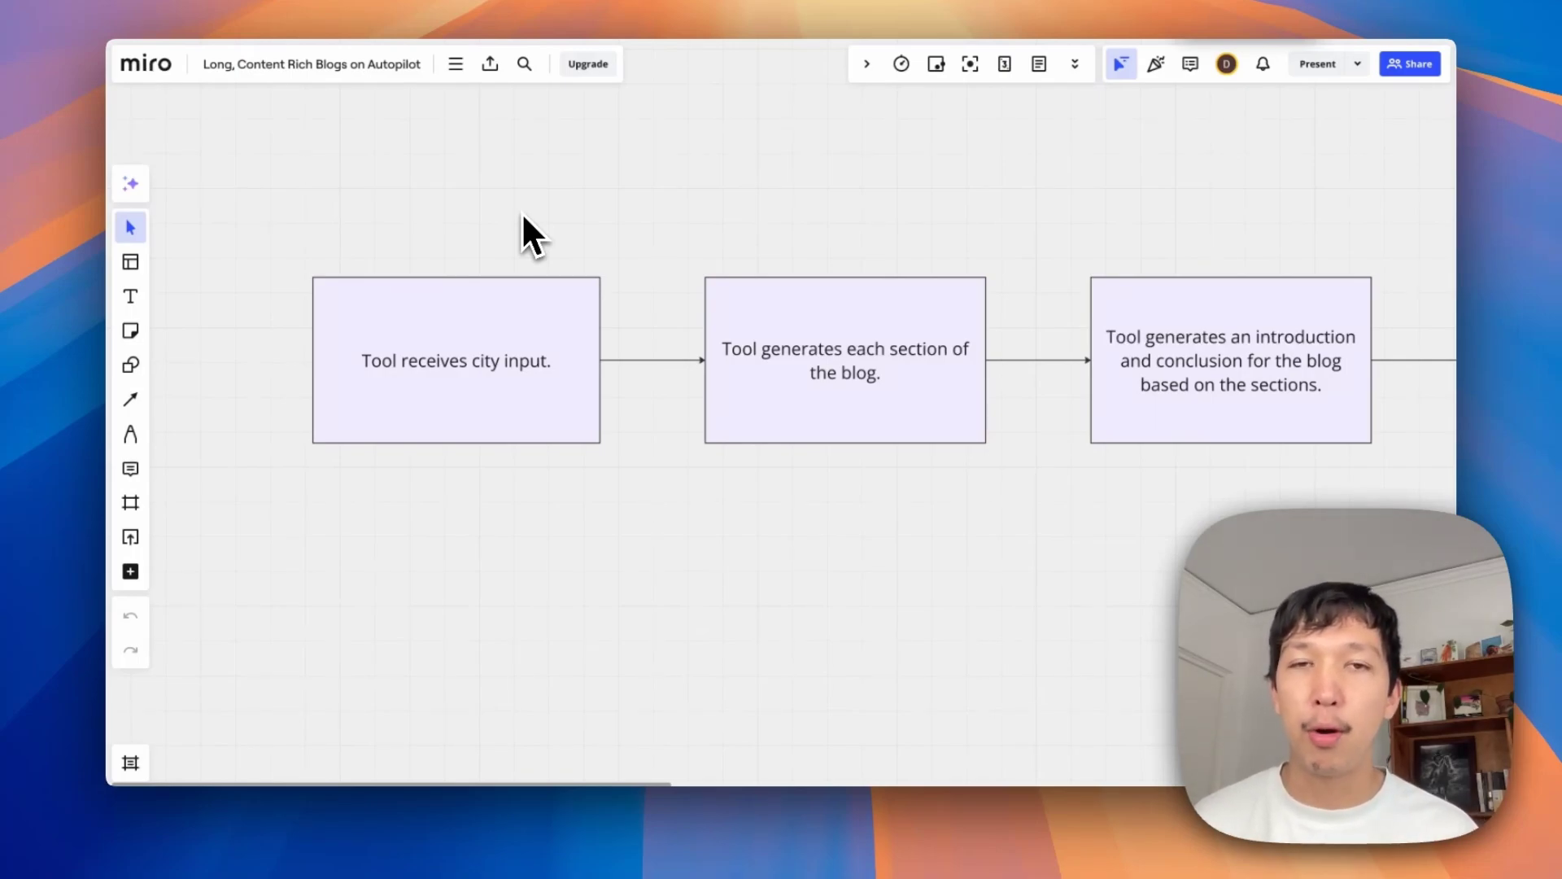
Step: Examine the workflow diagram from the city input box through to the batch scheduling box
{"action": "scroll", "coordinate": [523, 215], "scroll_direction": "right", "scroll_amount": 5}
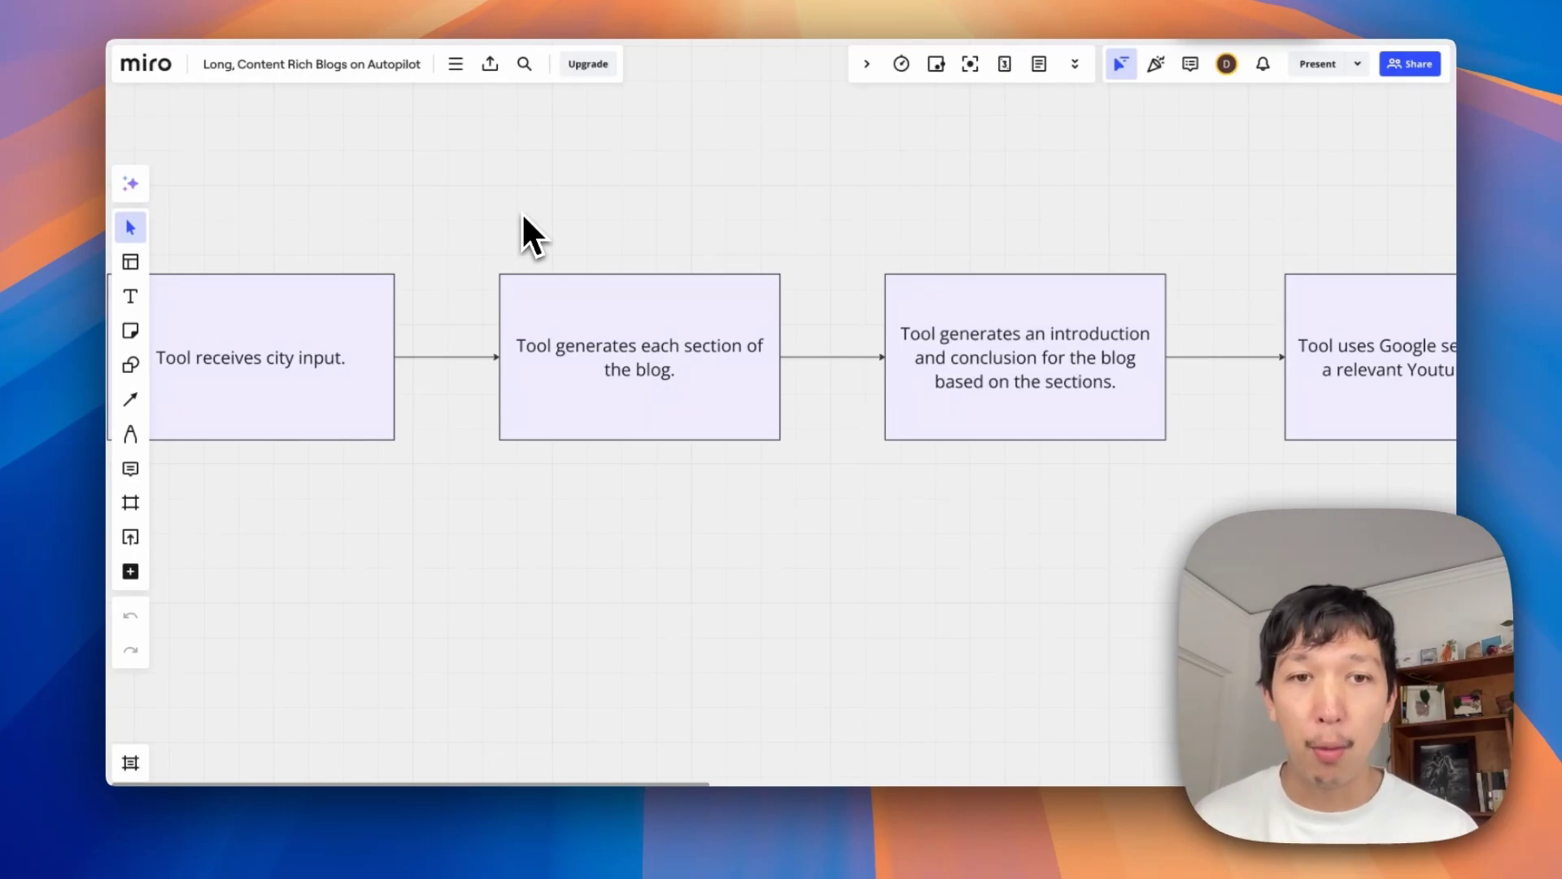
{"action": "scroll", "coordinate": [521, 212], "scroll_direction": "right", "scroll_amount": 8}
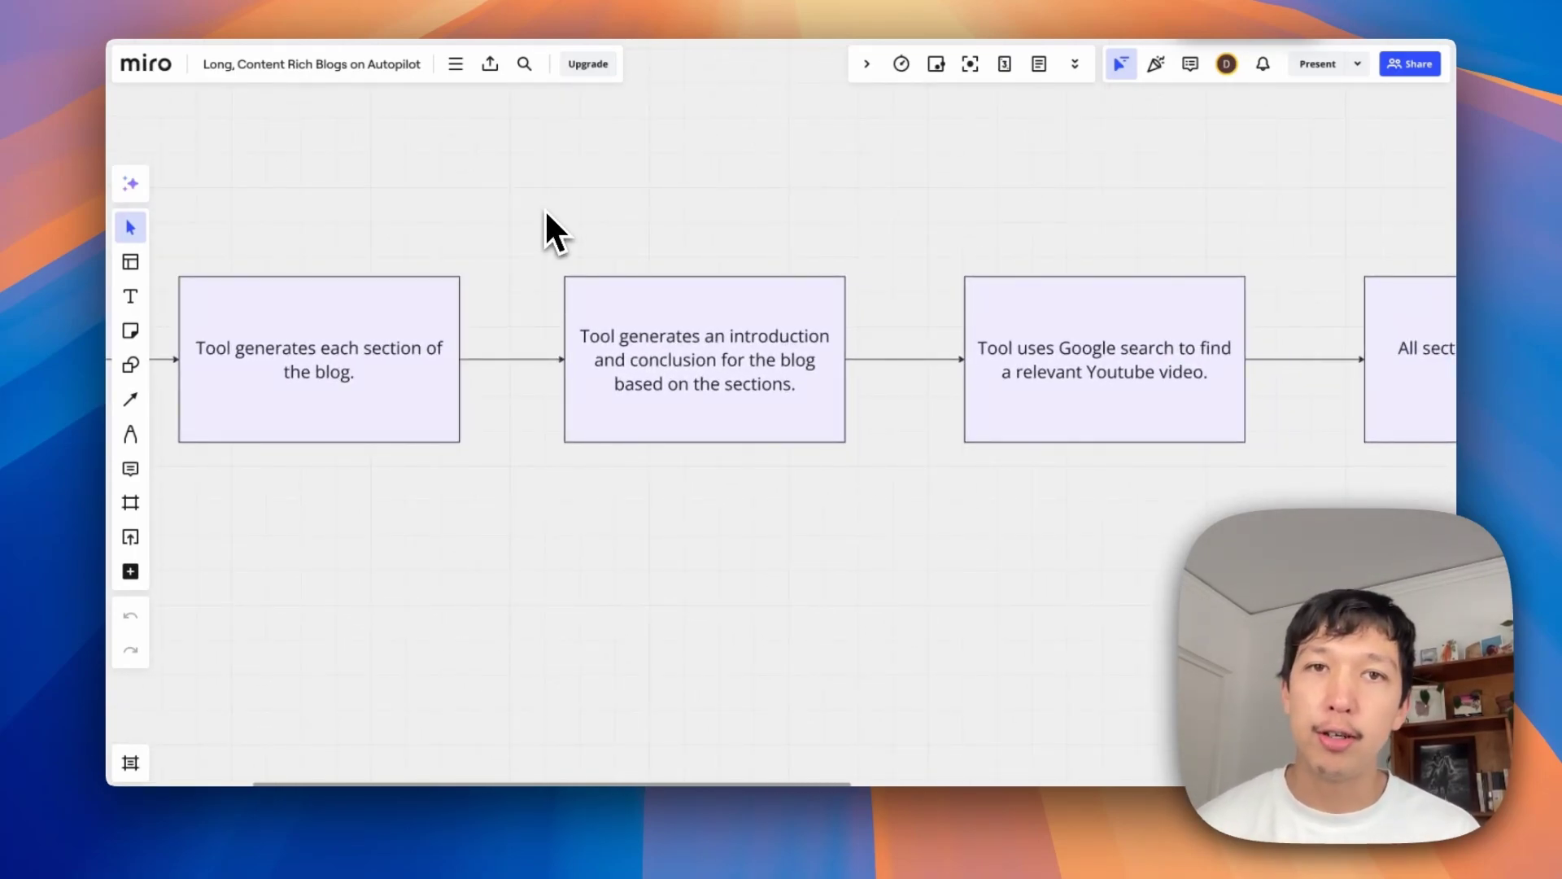
{"action": "scroll", "coordinate": [545, 208], "scroll_direction": "right", "scroll_amount": 10}
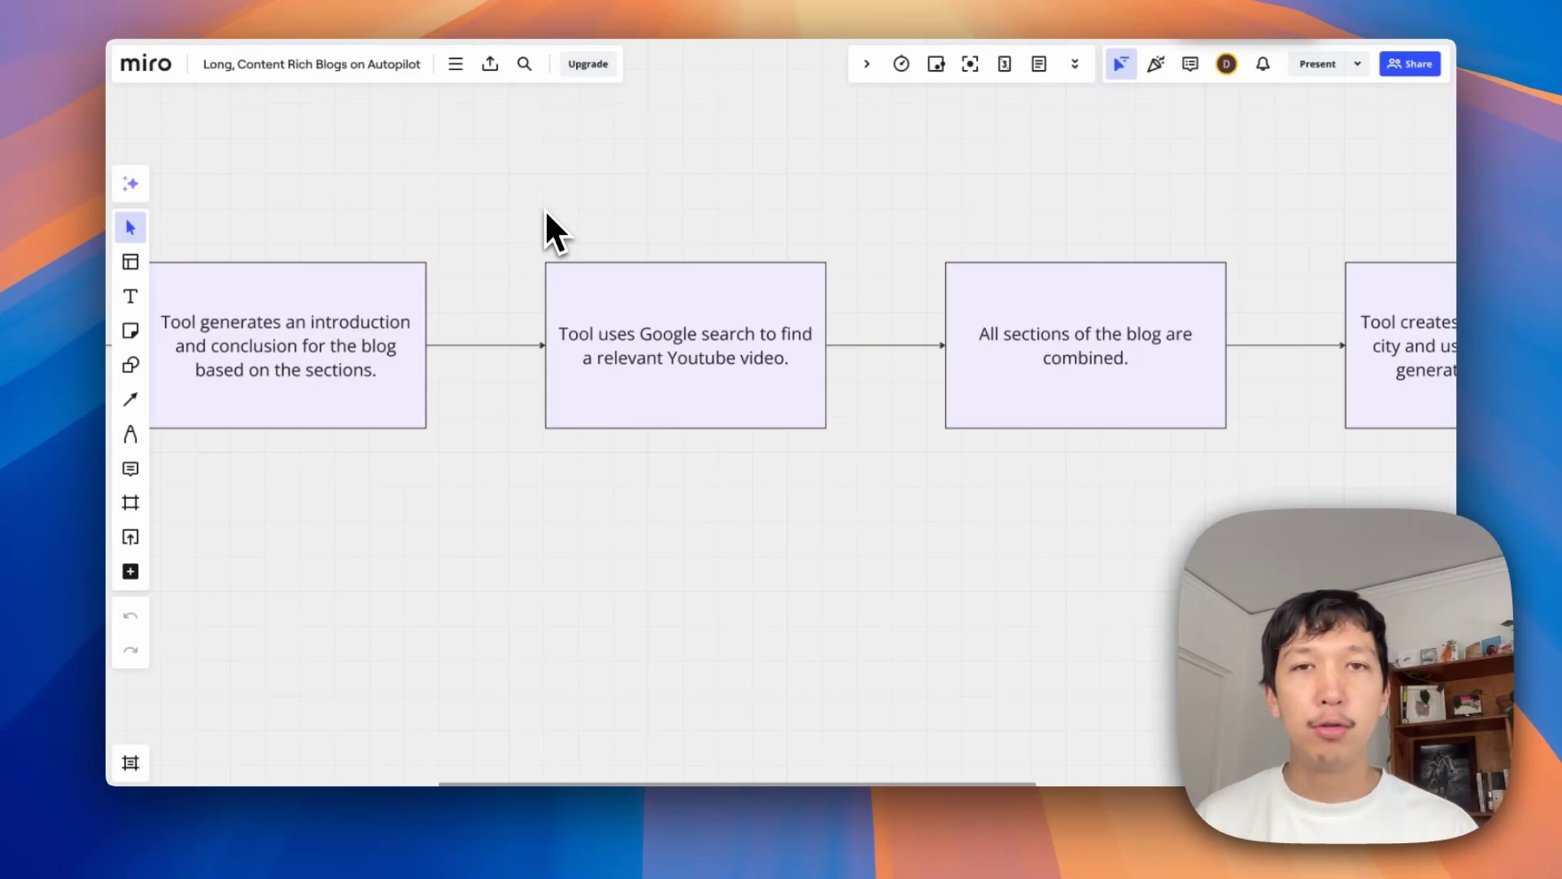
{"action": "scroll", "coordinate": [545, 213], "scroll_direction": "right", "scroll_amount": 5}
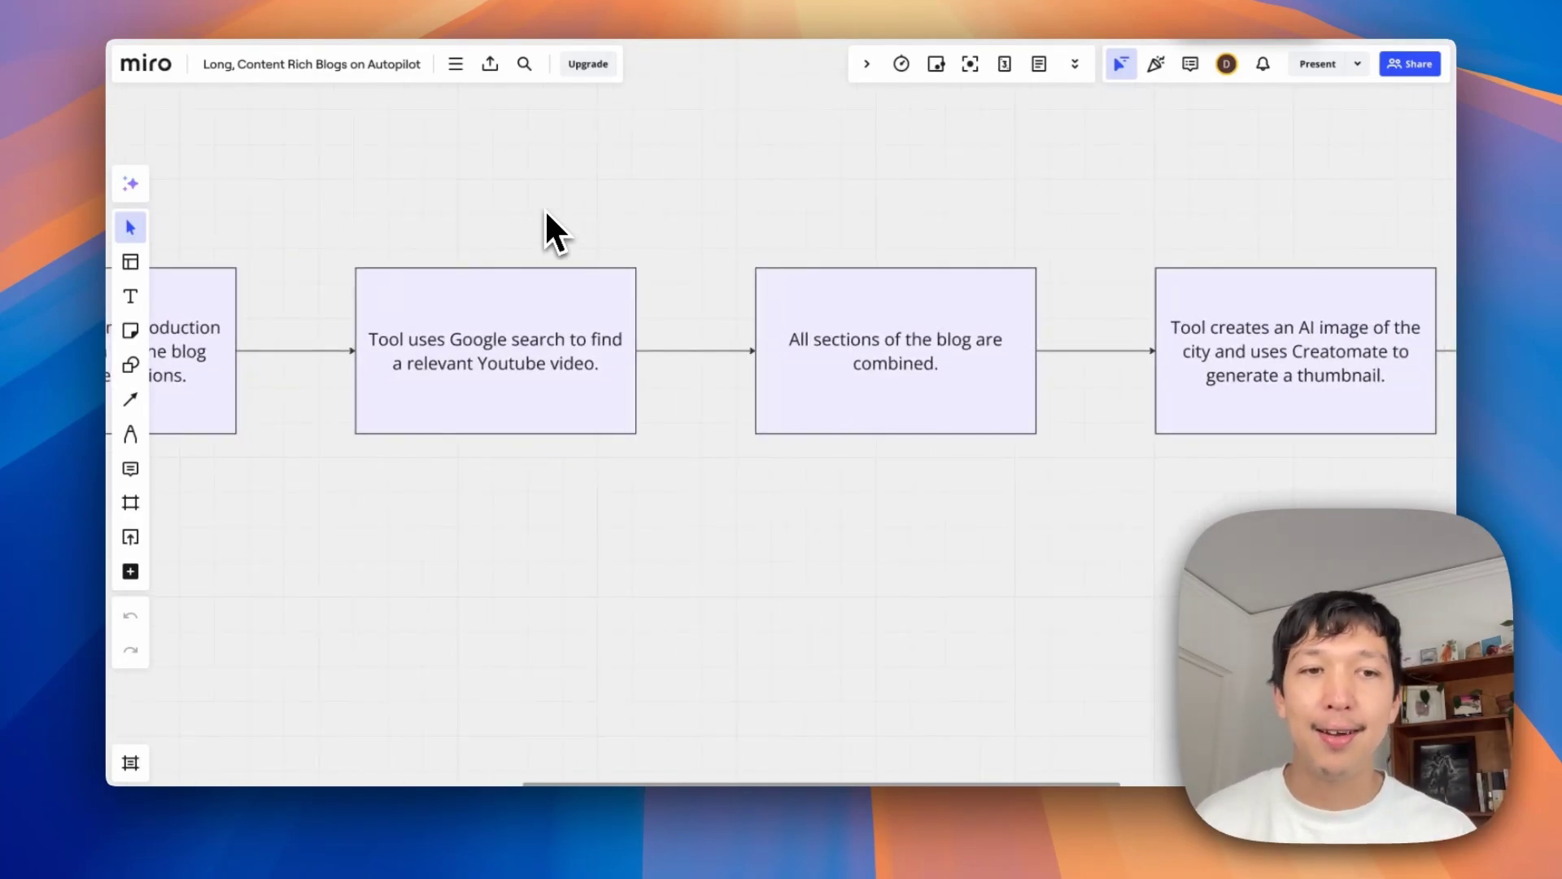
{"action": "scroll", "coordinate": [544, 209], "scroll_direction": "right", "scroll_amount": 10}
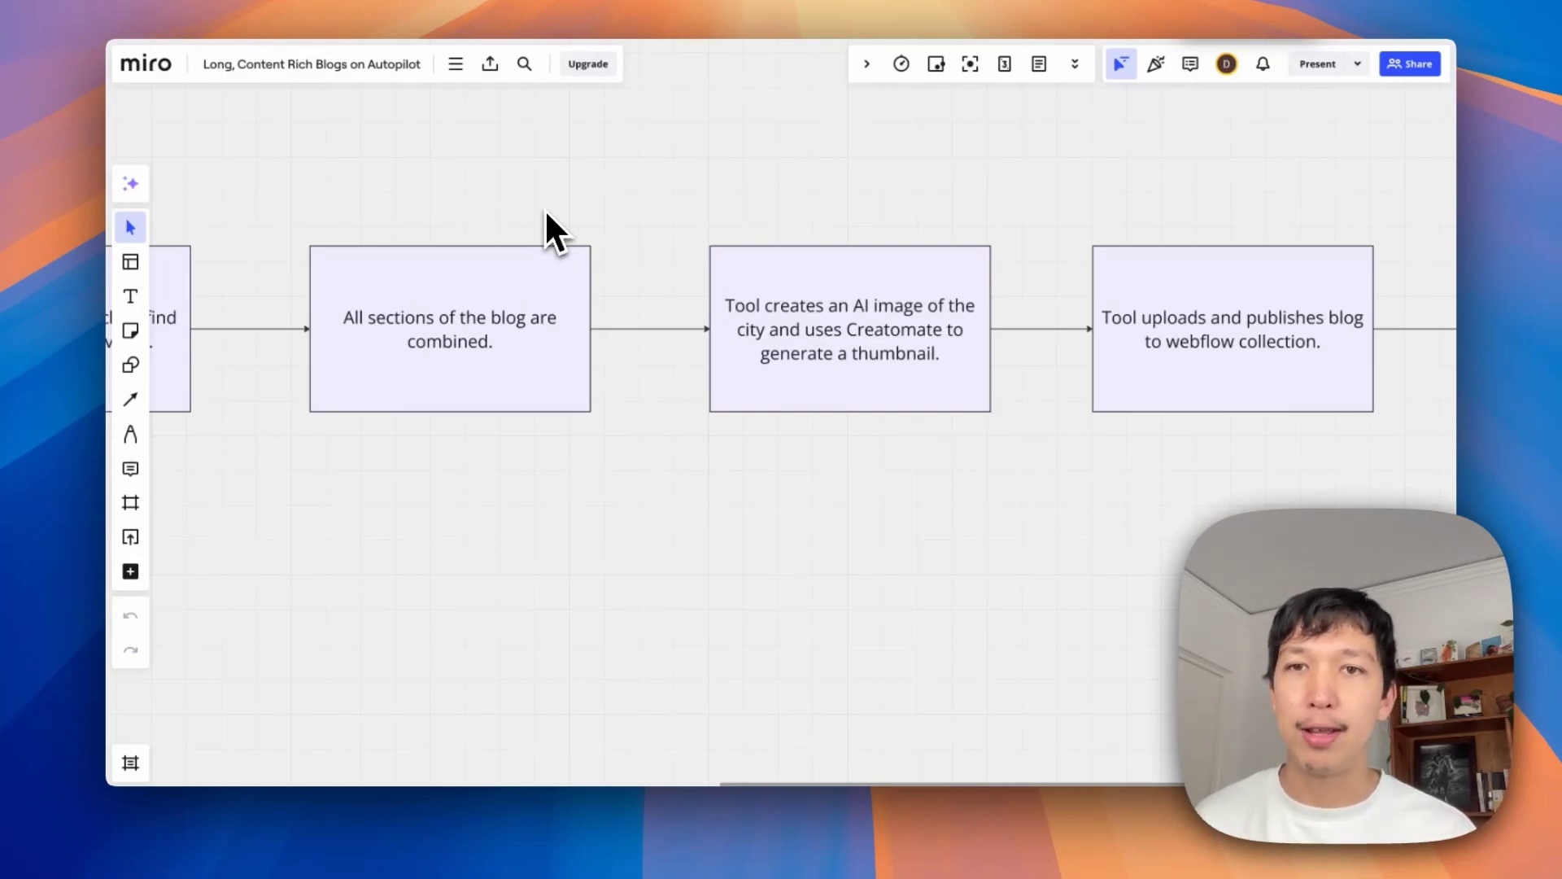
{"action": "scroll", "coordinate": [544, 209], "scroll_direction": "right", "scroll_amount": 12}
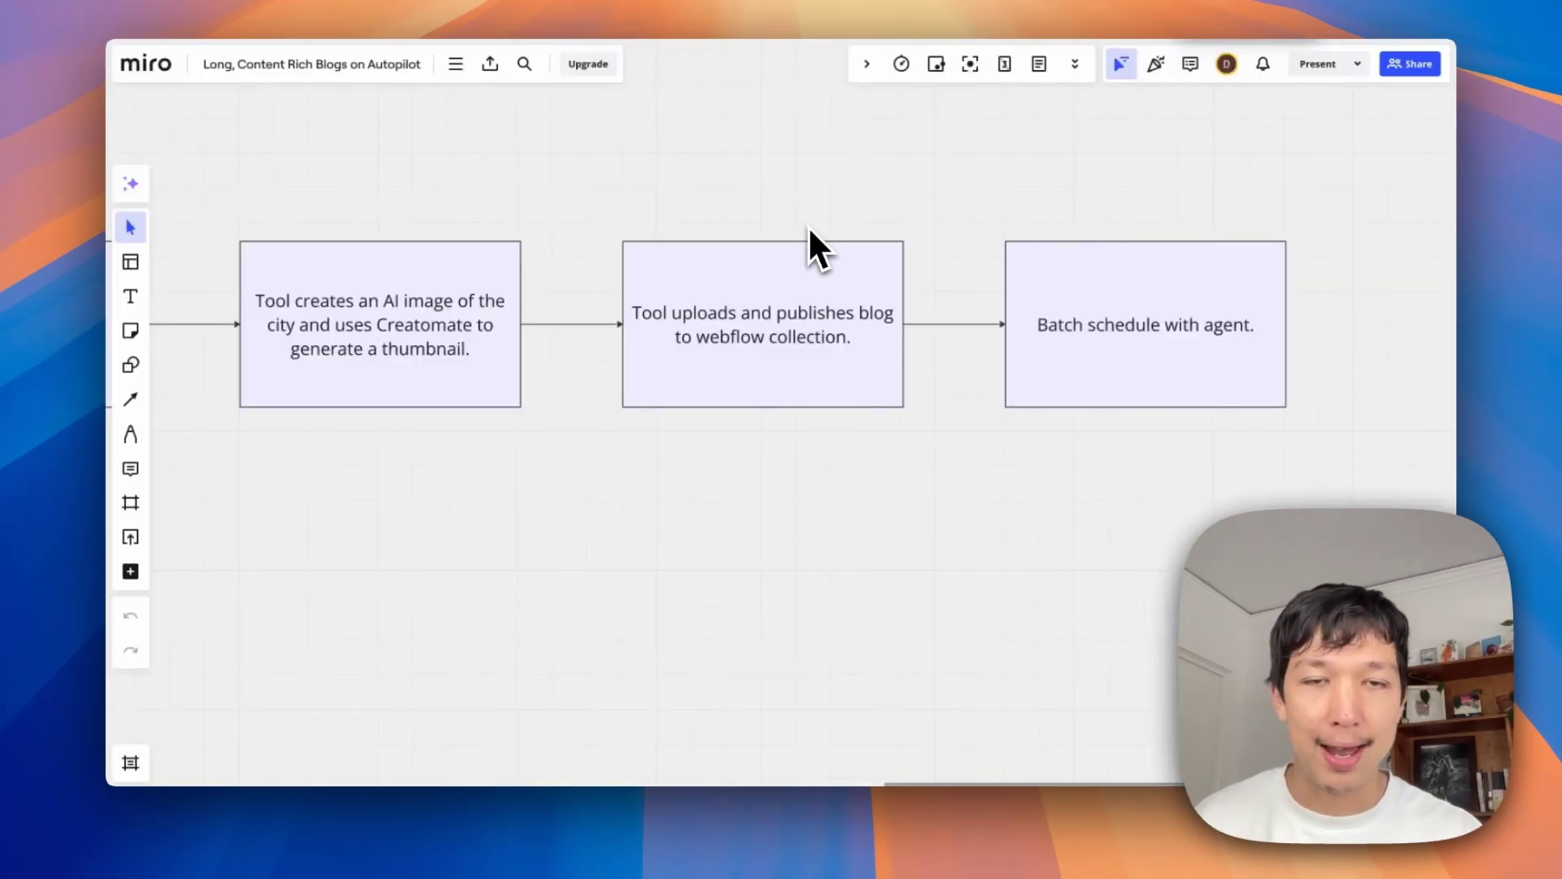
{"action": "scroll", "coordinate": [809, 229], "scroll_direction": "right", "scroll_amount": 5}
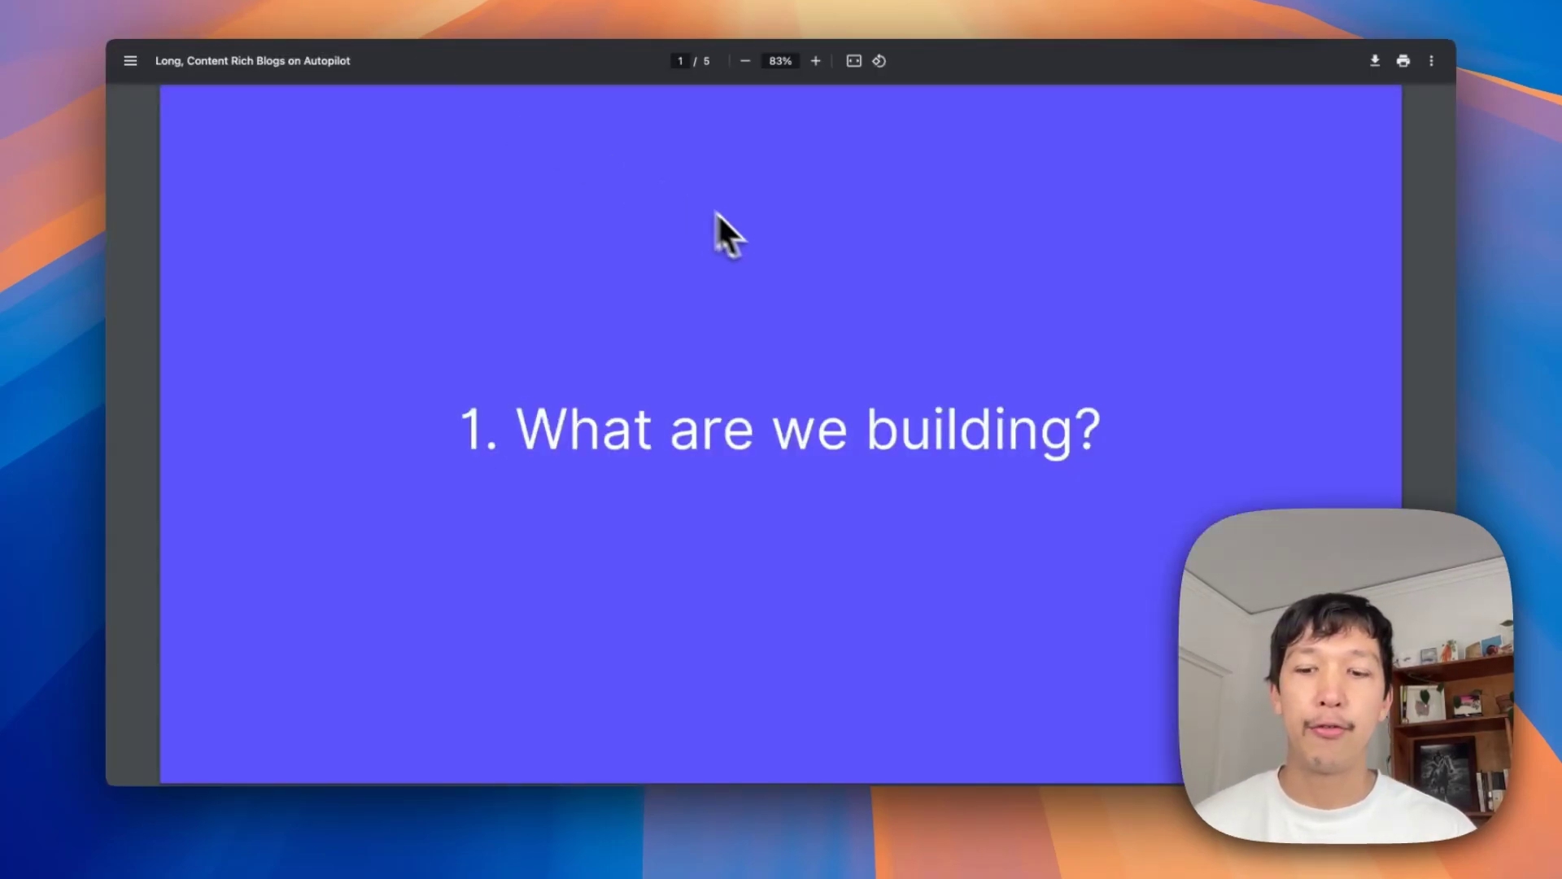
Step: Page through the "Long, Content Rich Blogs on Autopilot" slides, covering what is being built and the key concepts
{"action": "key", "text": "Right"}
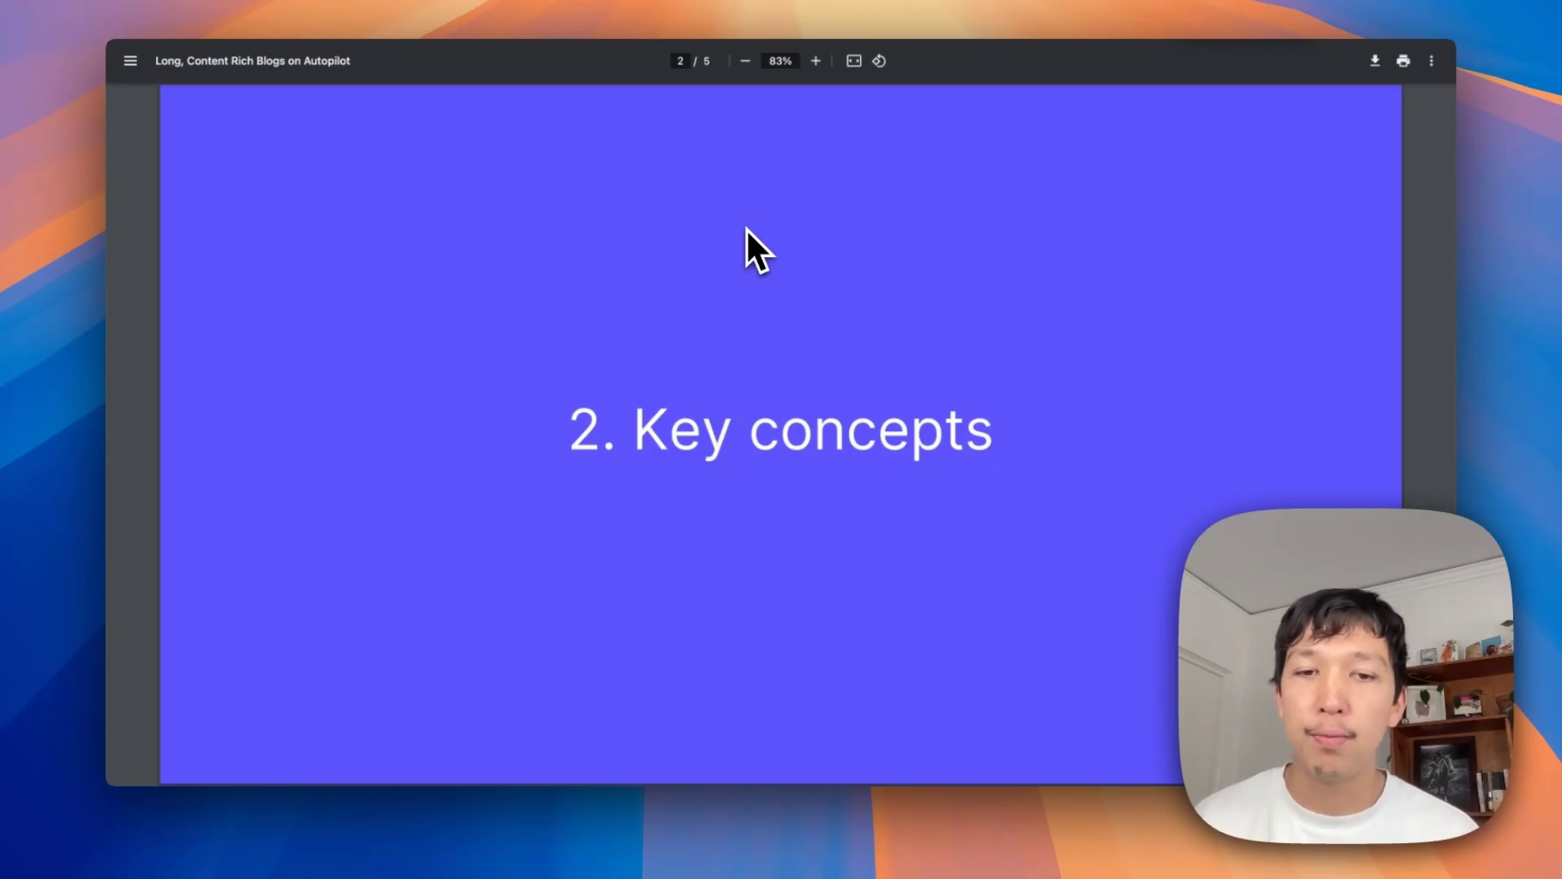
{"action": "key", "text": "Right"}
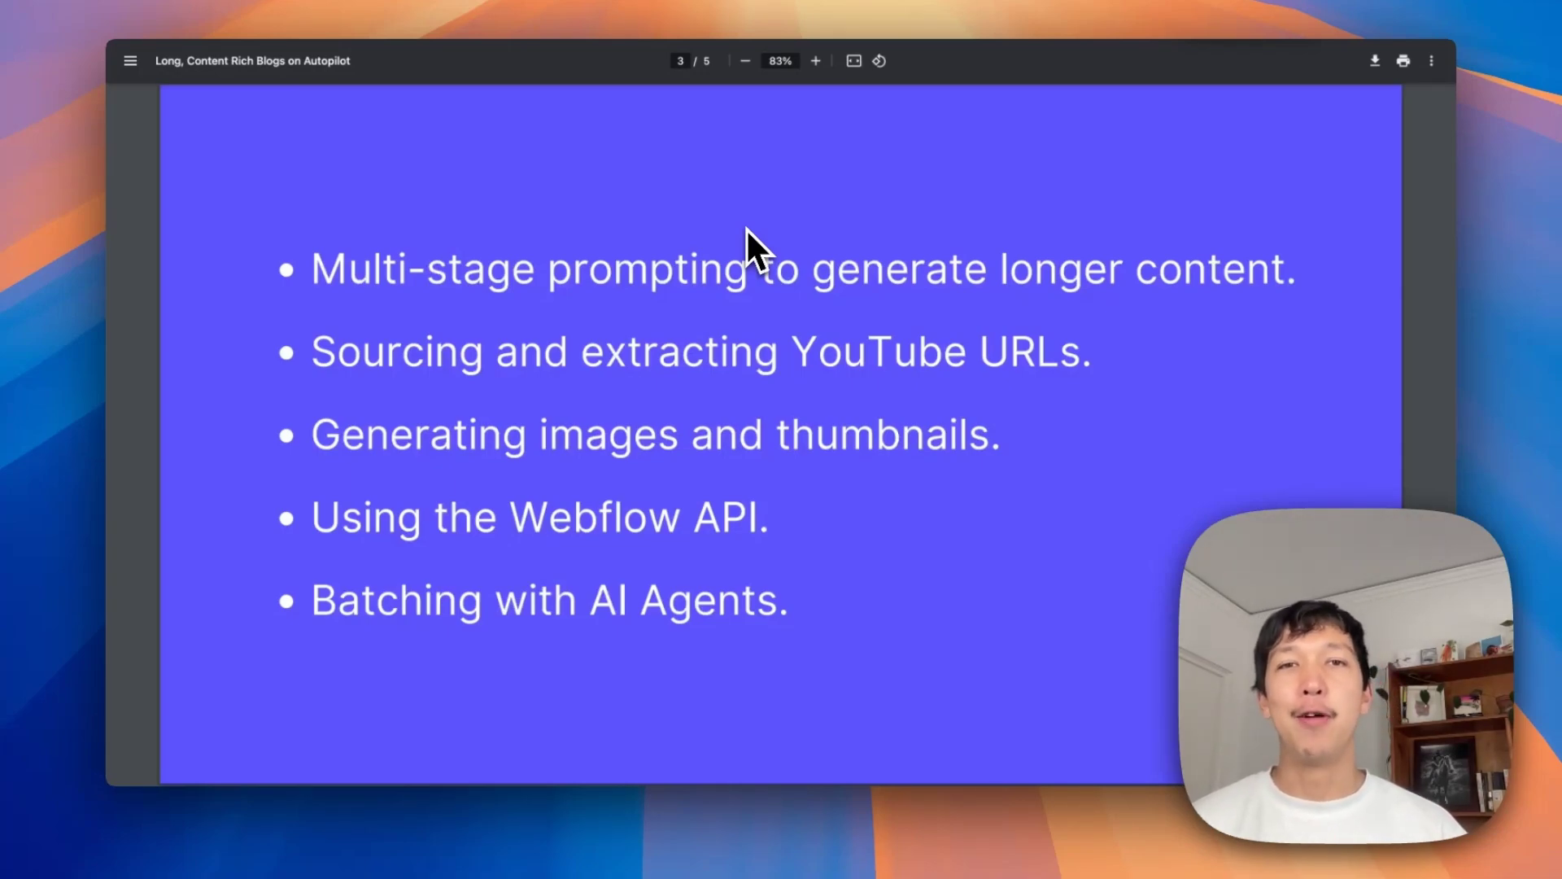
{"action": "key", "text": "Right"}
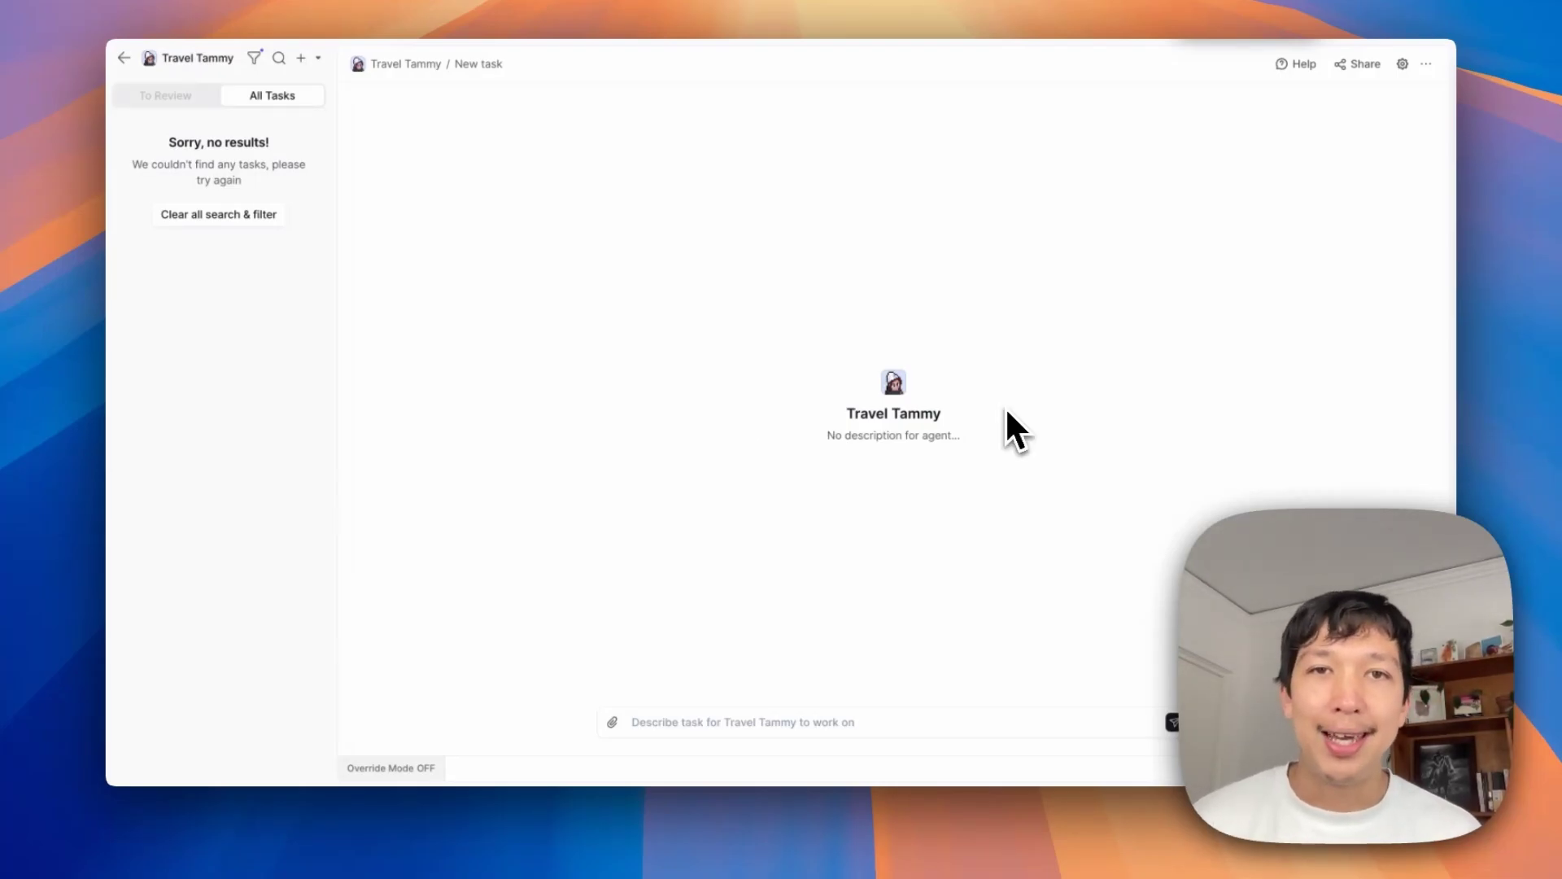
Step: Review the Travel Tammy agent's connected tools and core instructions in its settings, and close the settings
{"action": "left_click", "coordinate": [1402, 64]}
{"action": "left_click", "coordinate": [242, 337]}
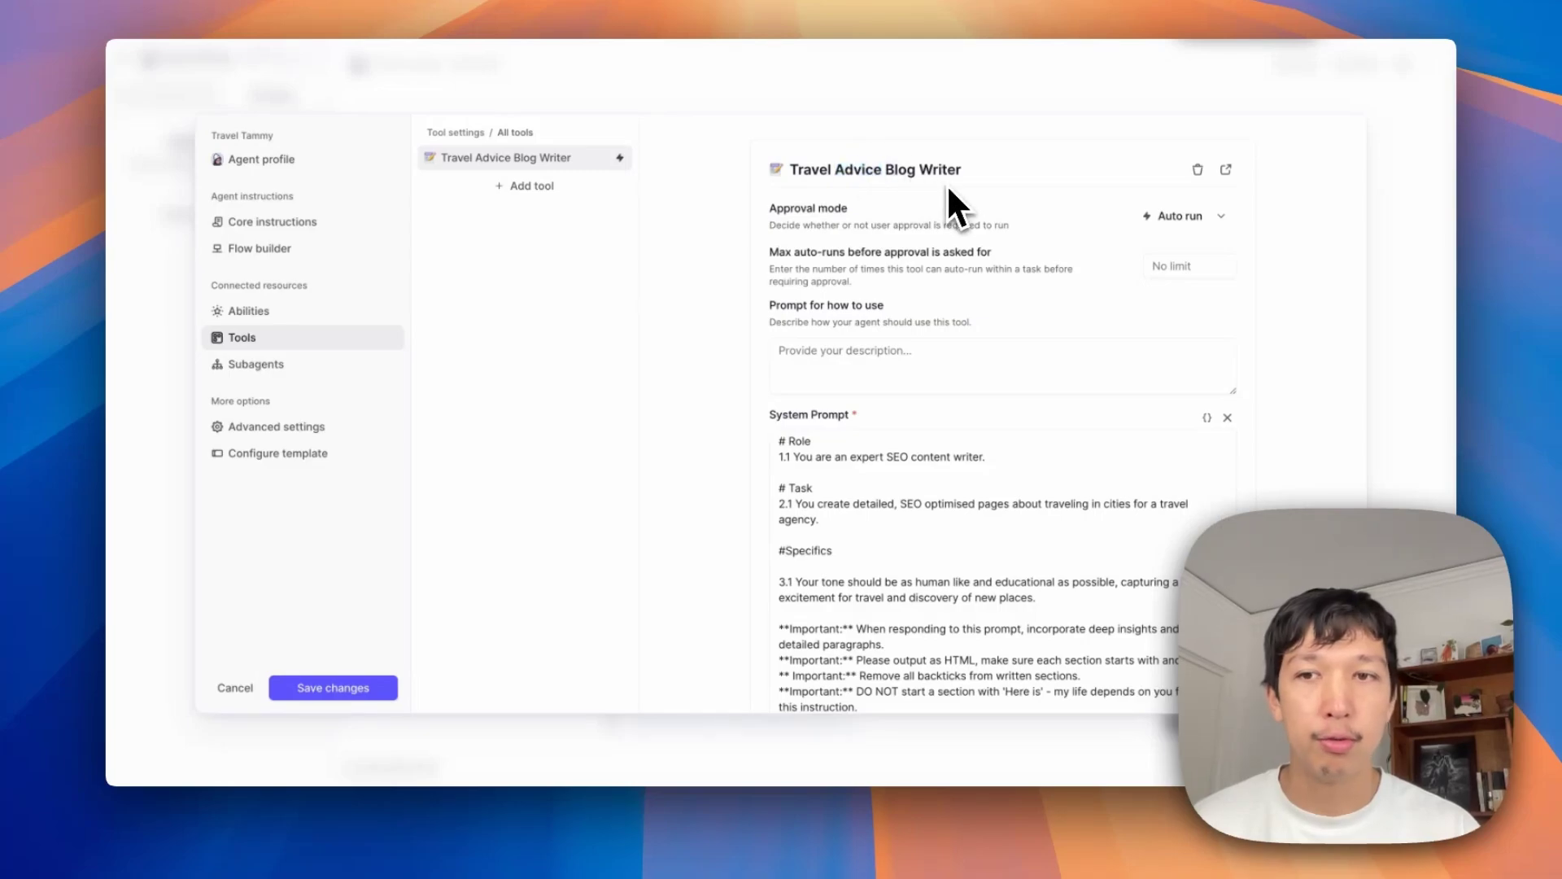
{"action": "left_click", "coordinate": [286, 221]}
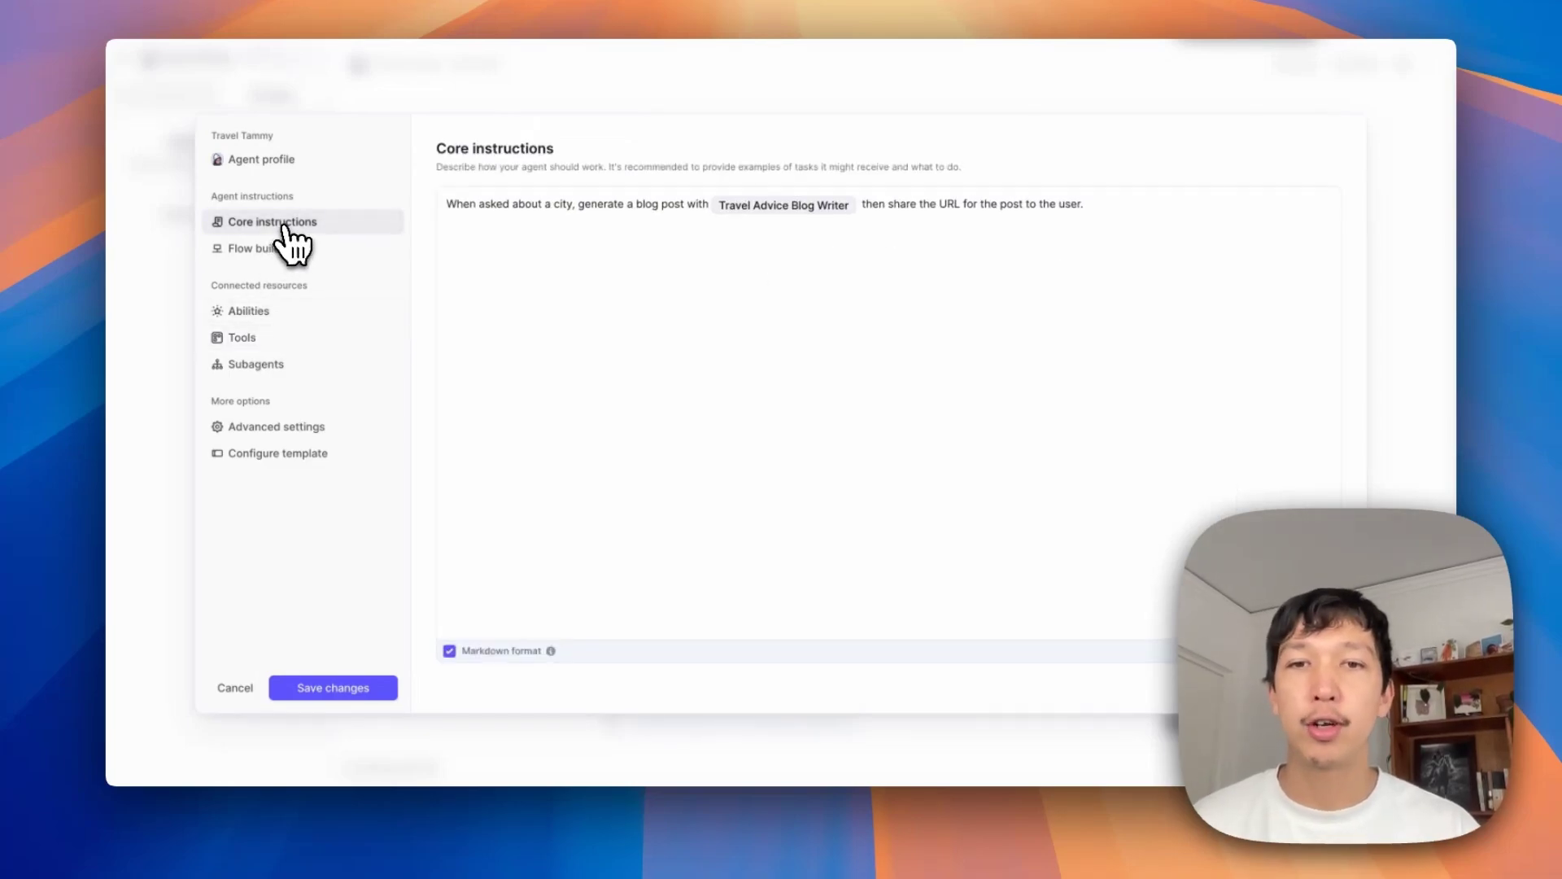
{"action": "left_click", "coordinate": [531, 205]}
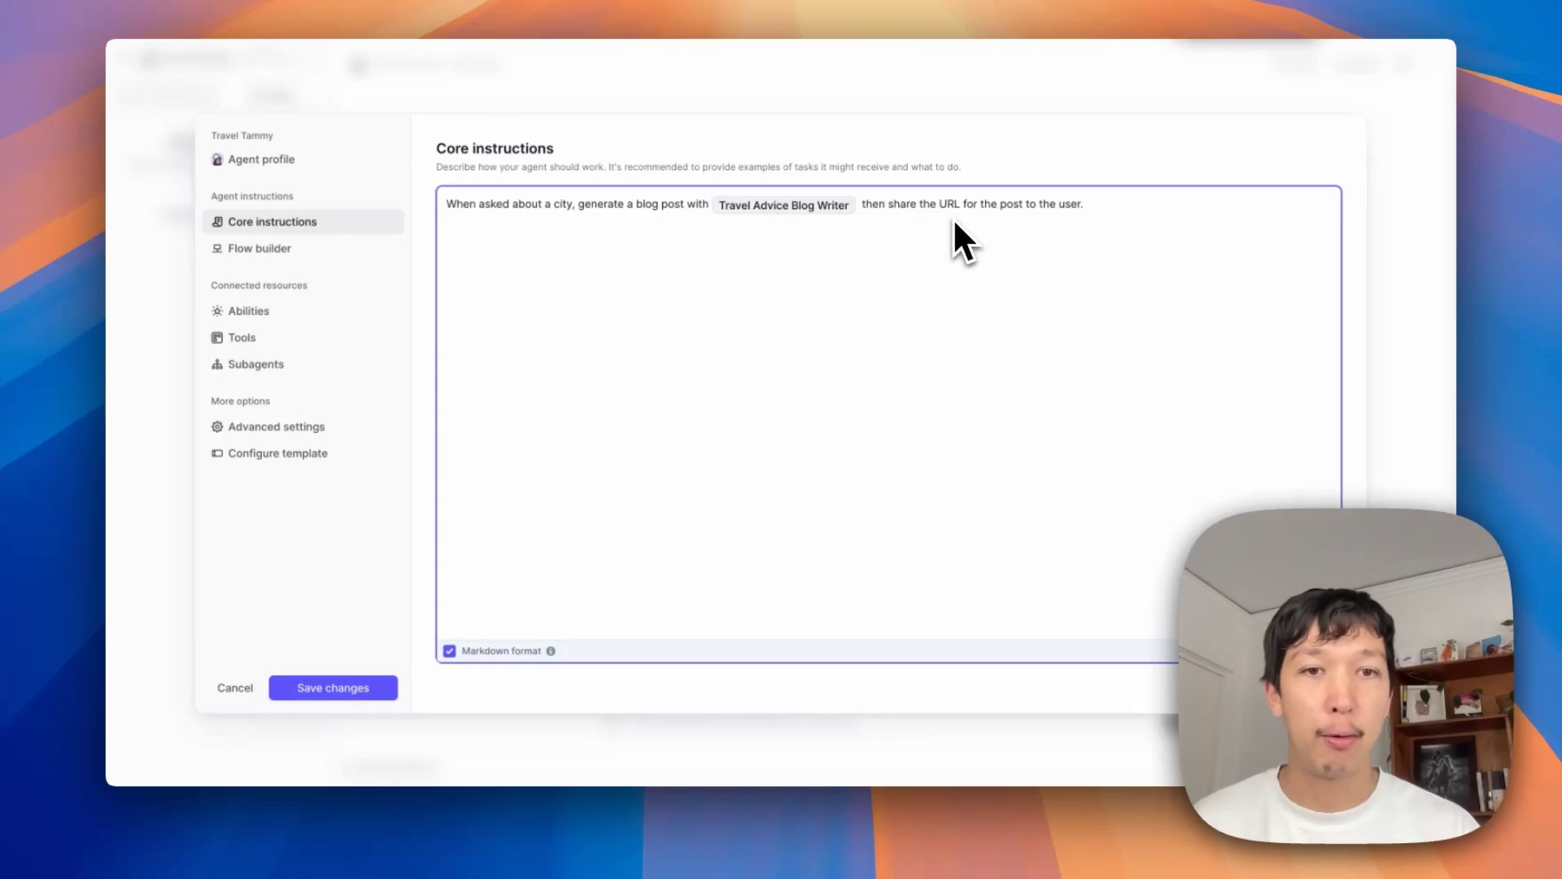
{"action": "left_click", "coordinate": [990, 91]}
Step: Send Travel Tammy the task "Hey Tammy - I'm heading to Bangkok later in the week. What info can you share about that?"
{"action": "left_click", "coordinate": [773, 723]}
{"action": "type", "text": "Hey Tammy - I'm heading"}
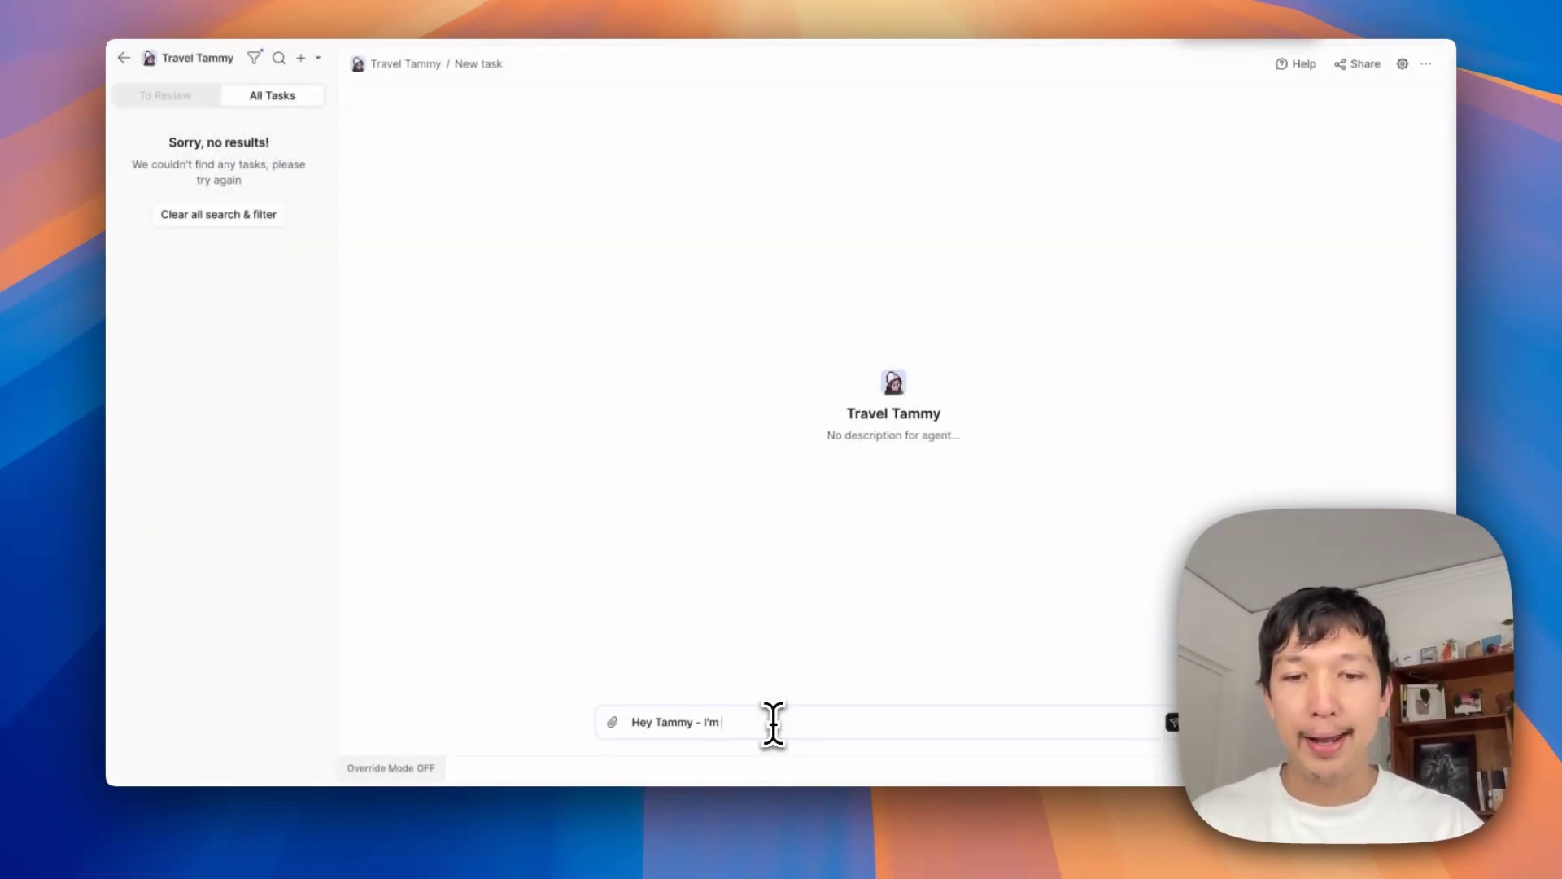
{"action": "type", "text": " to Bangk"}
{"action": "key", "text": "Return"}
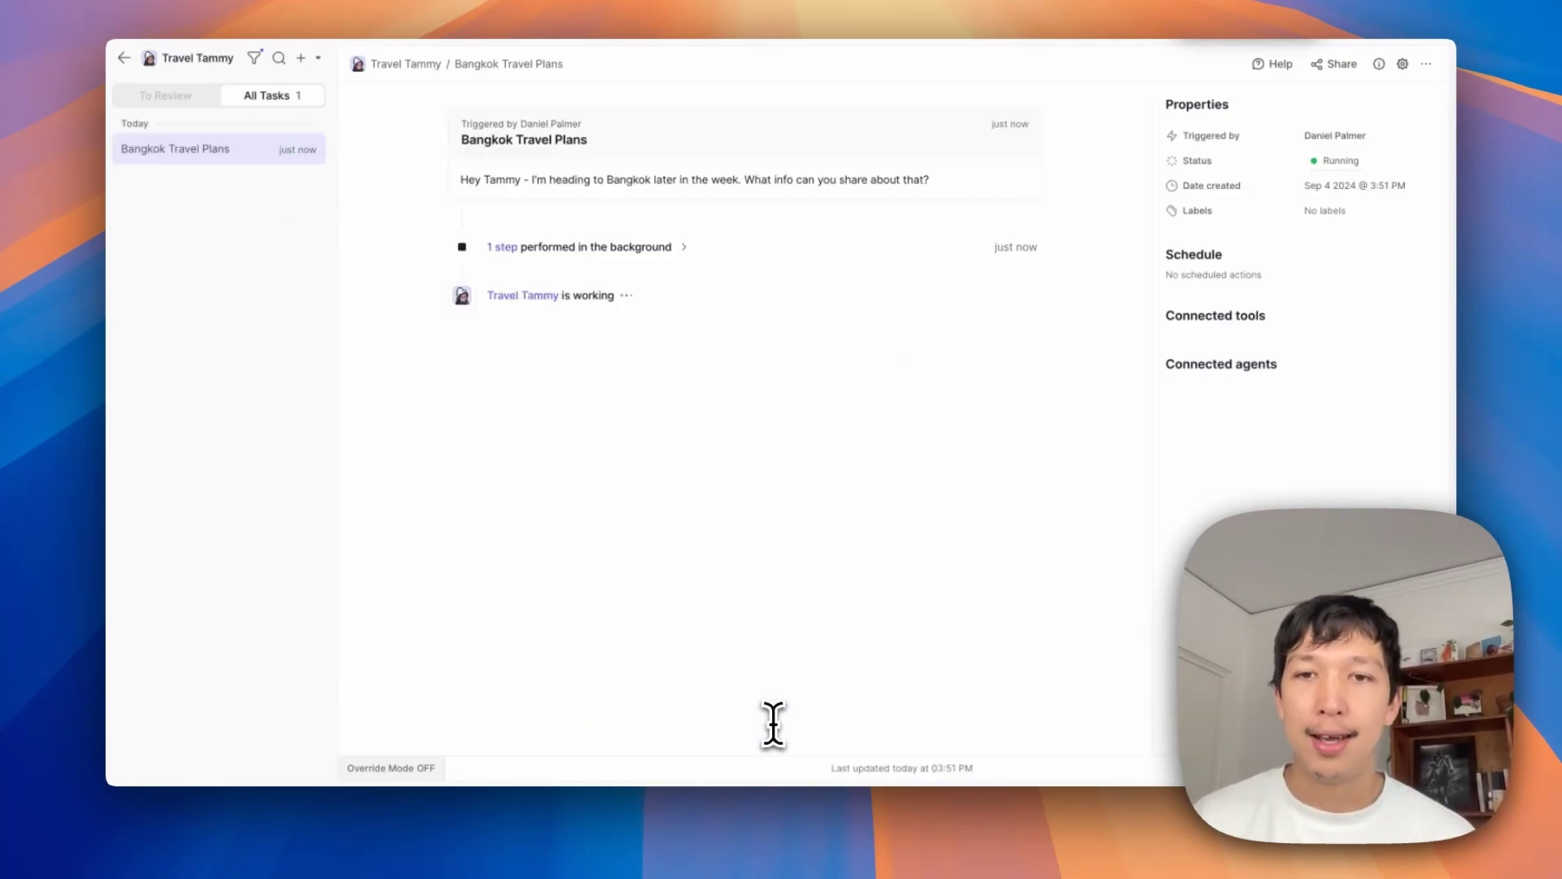
Step: Expand the task's background step, open the generated Bangkok blog post from the agent's reply and read it through
{"action": "left_click", "coordinate": [660, 247]}
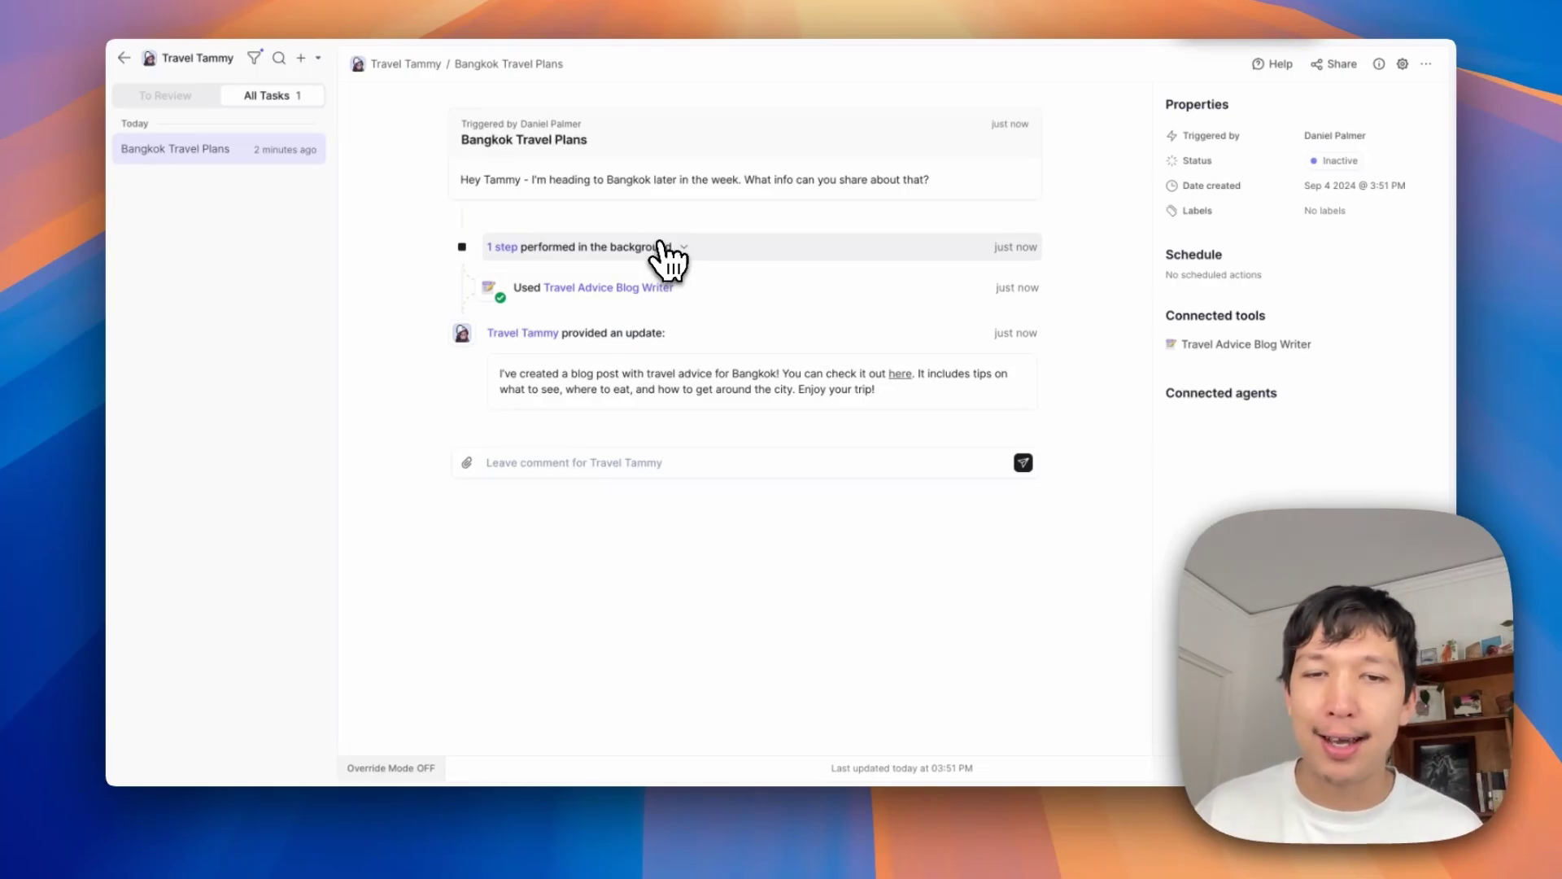
{"action": "left_click", "coordinate": [901, 377]}
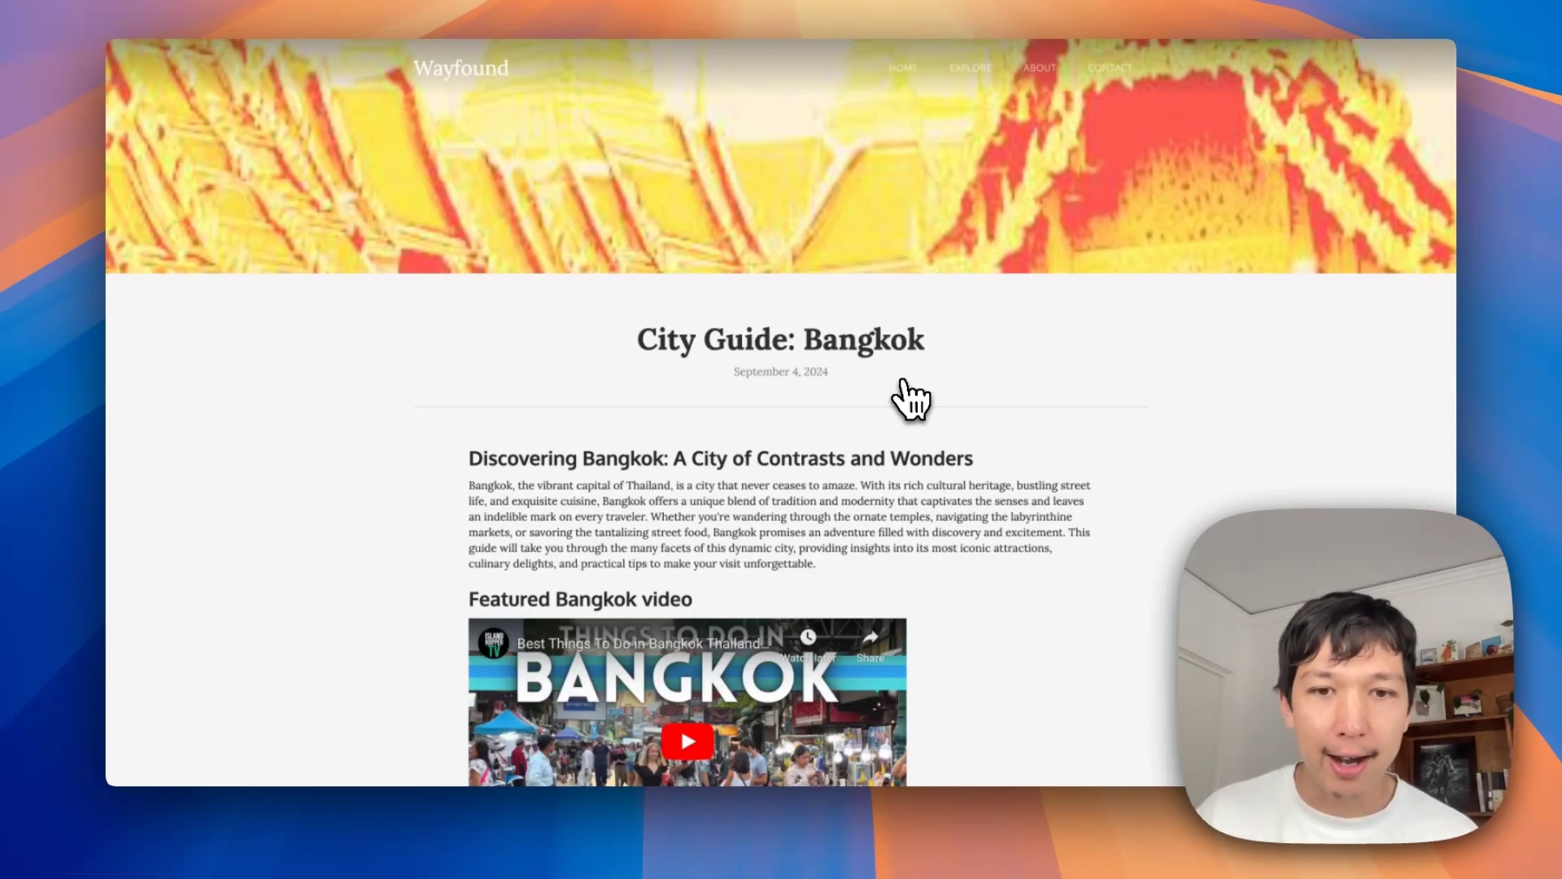
{"action": "scroll", "coordinate": [910, 398], "scroll_direction": "down", "scroll_amount": 7}
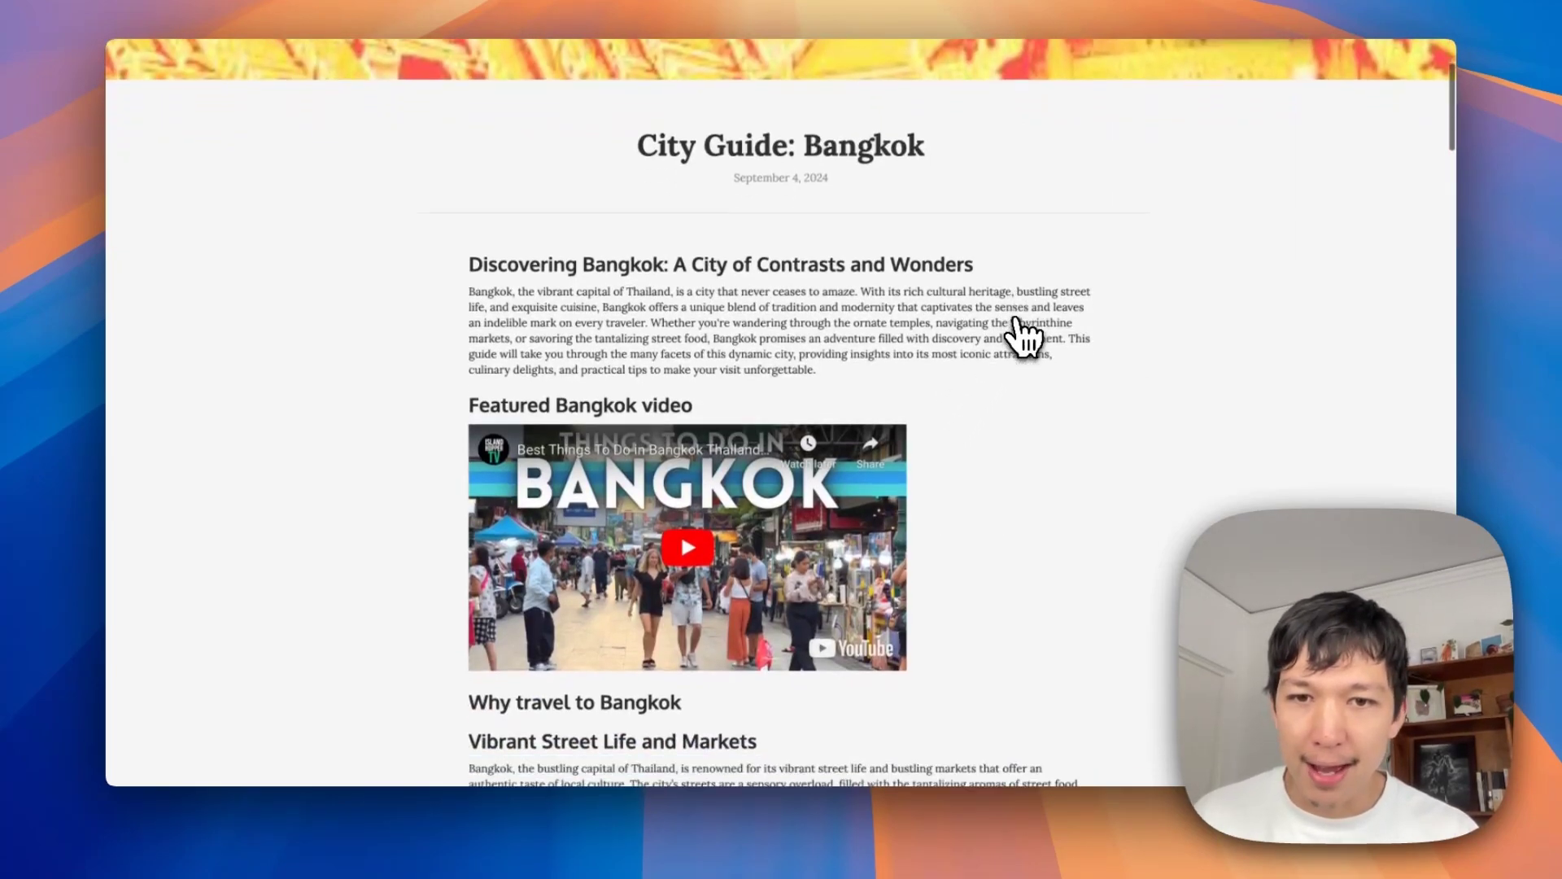
{"action": "scroll", "coordinate": [1025, 203], "scroll_direction": "down", "scroll_amount": 5}
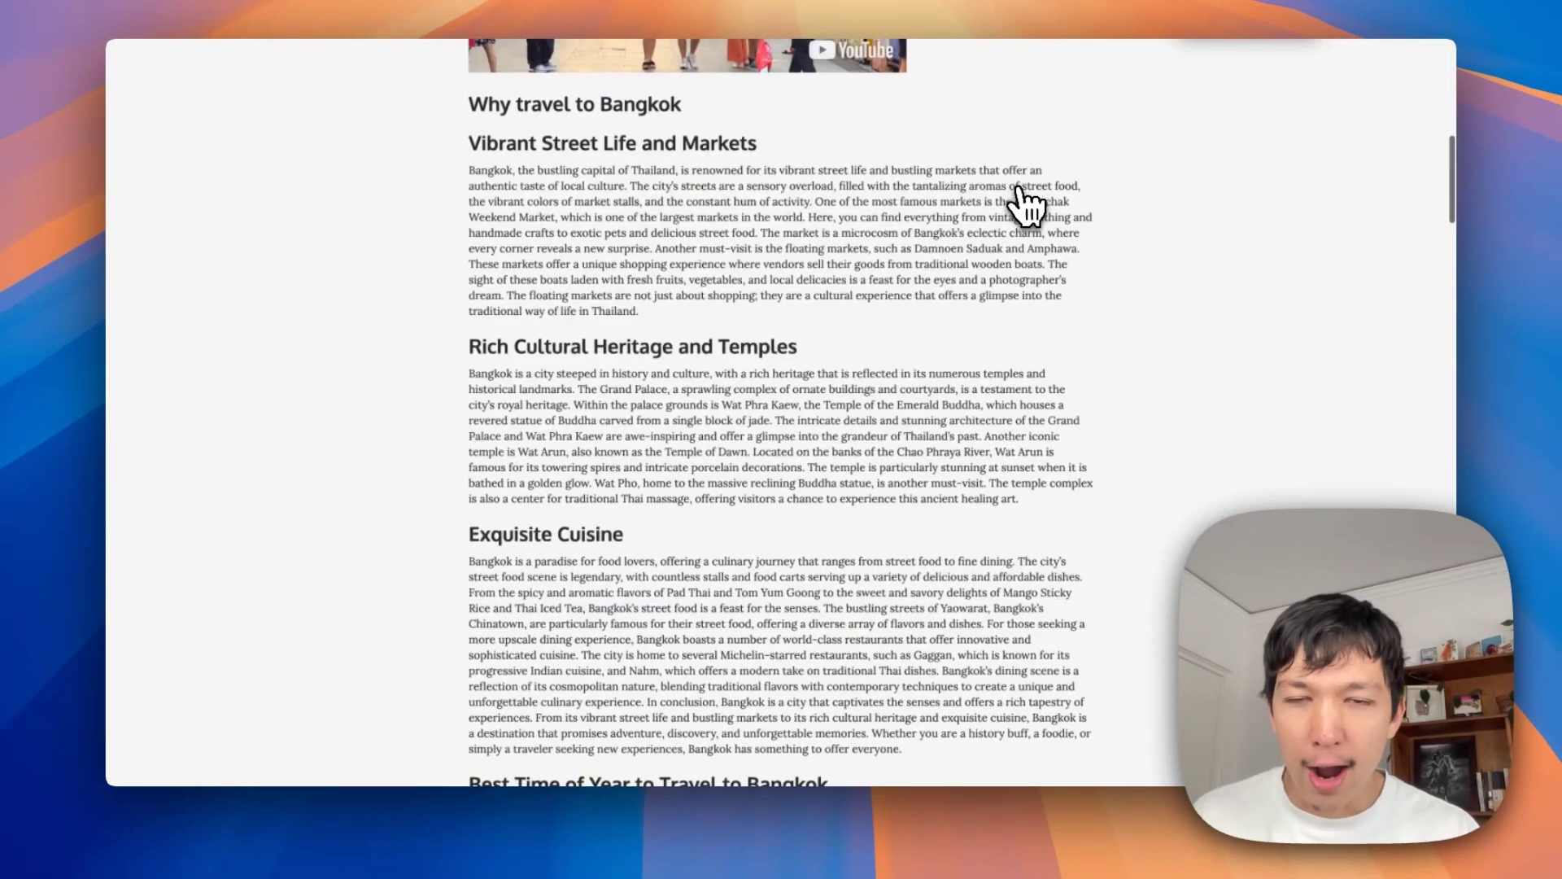
{"action": "scroll", "coordinate": [1027, 203], "scroll_direction": "down", "scroll_amount": 12}
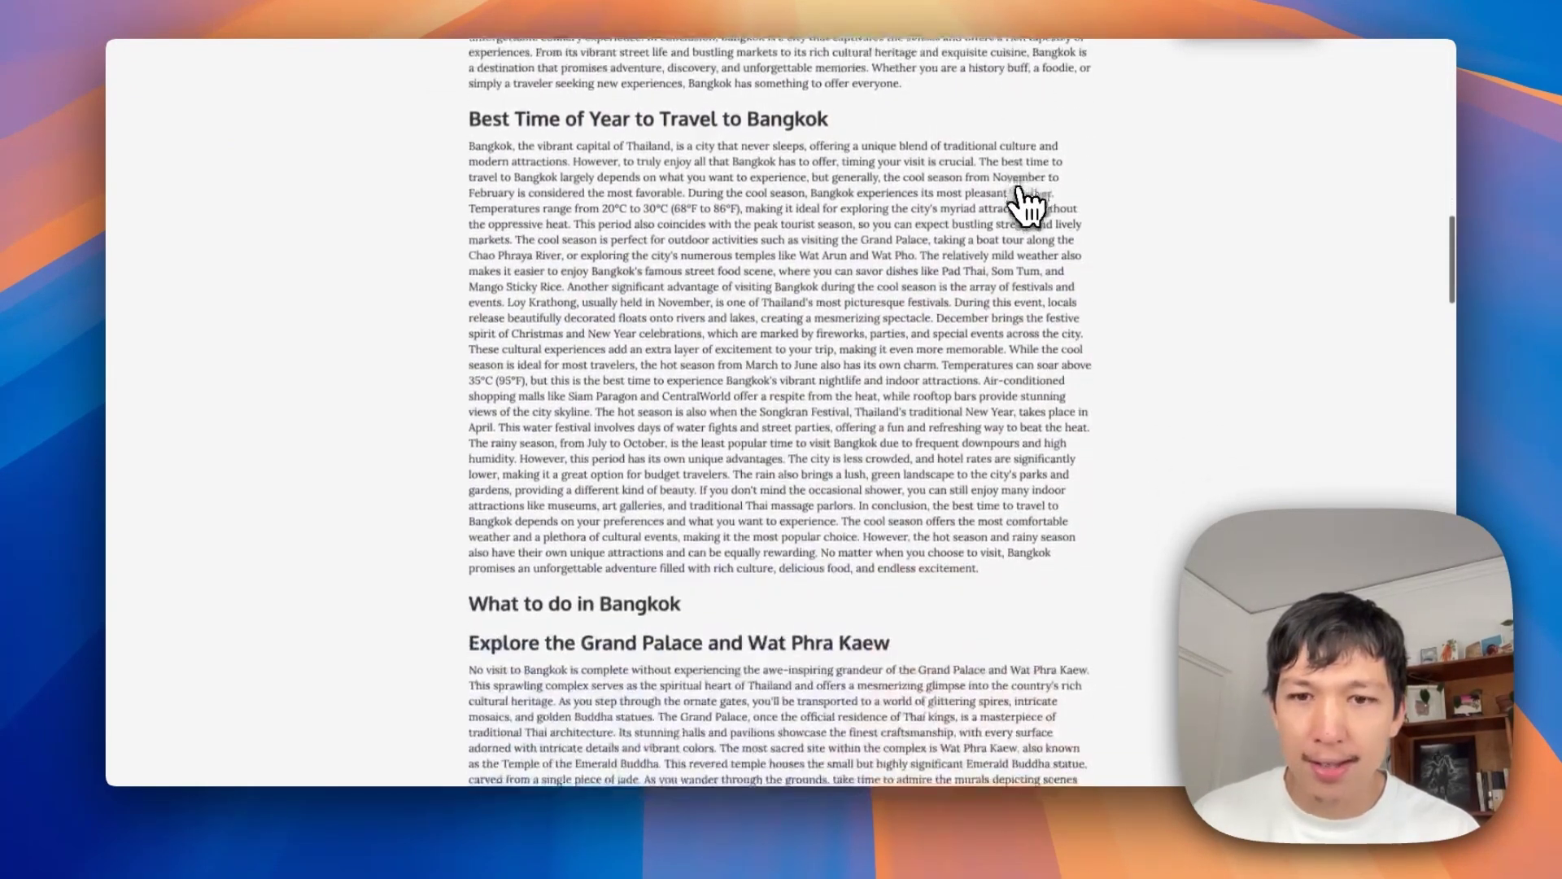
{"action": "scroll", "coordinate": [1027, 203], "scroll_direction": "down", "scroll_amount": 20}
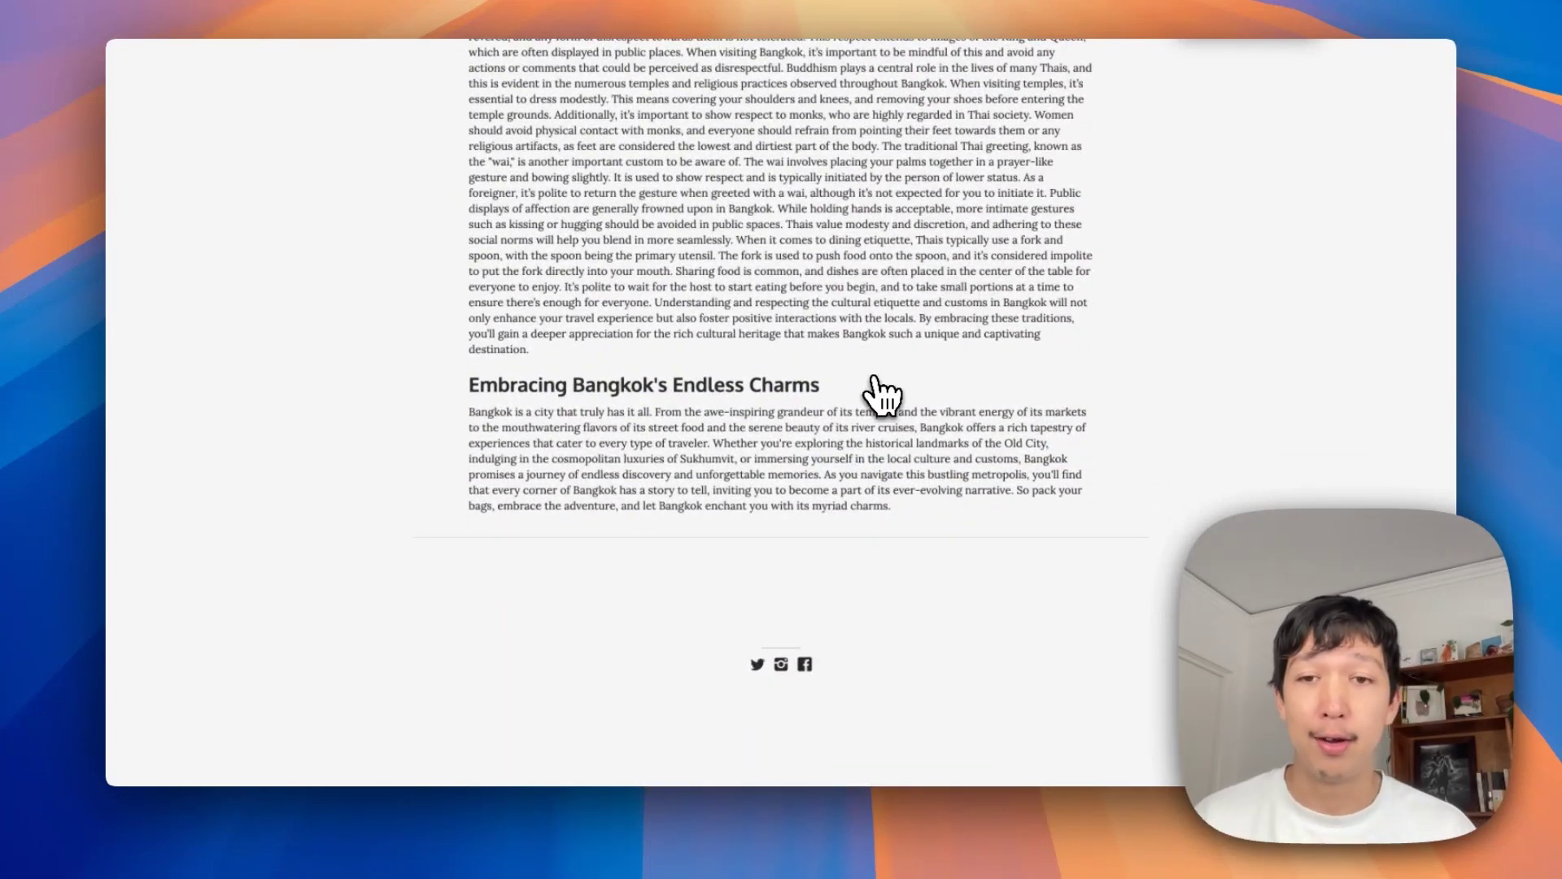
{"action": "scroll", "coordinate": [871, 573], "scroll_direction": "up", "scroll_amount": 20}
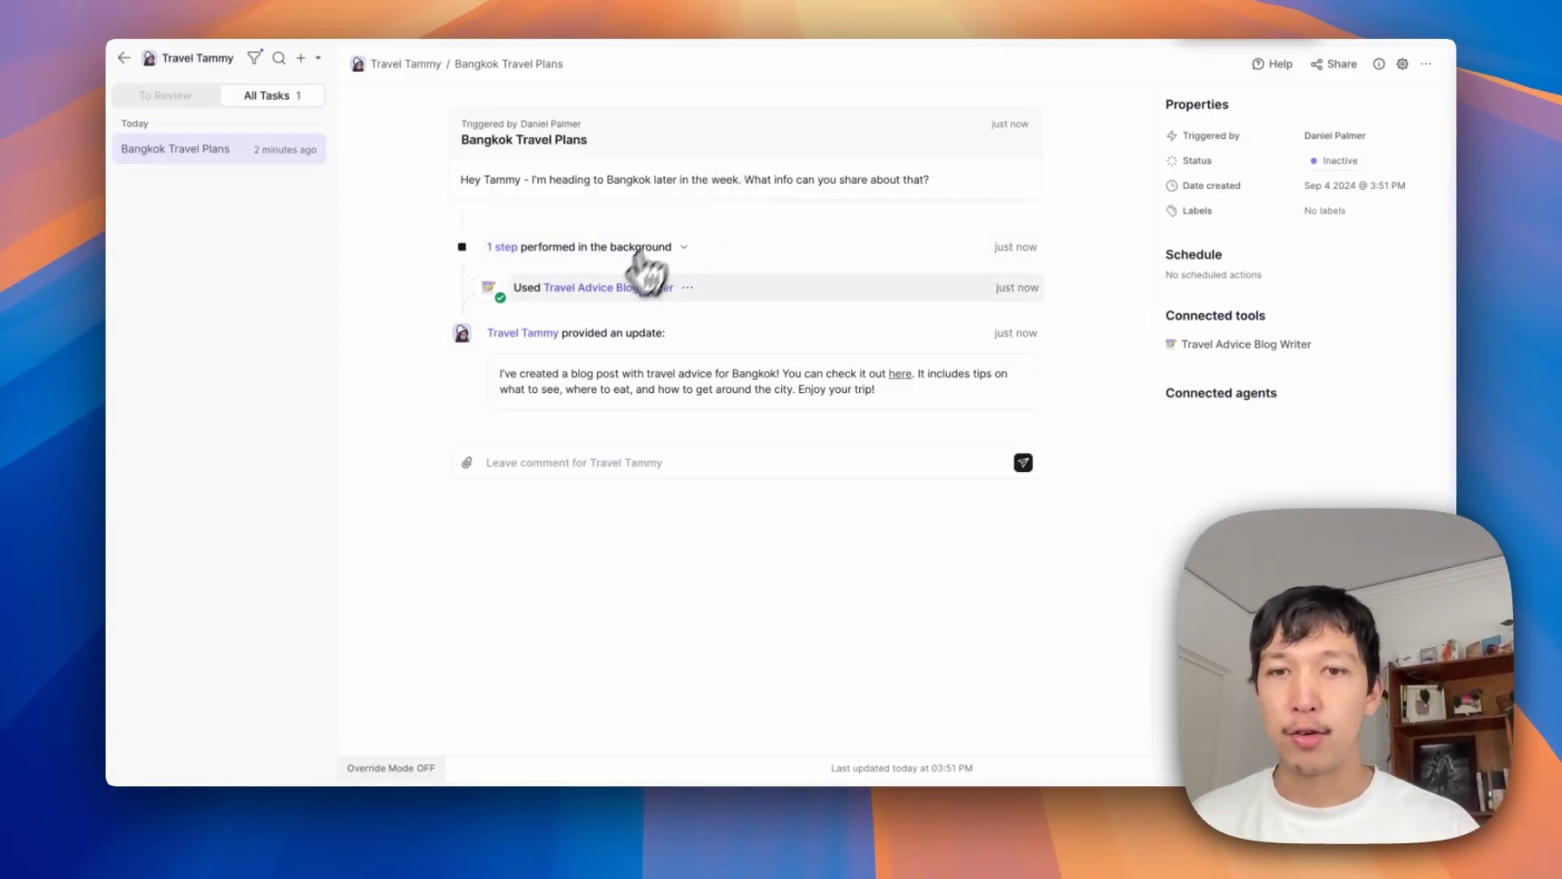
Step: Open the Travel Advice Blog Writer tool and examine the Core LLM instructions under its user inputs' agent settings
{"action": "left_click", "coordinate": [639, 286]}
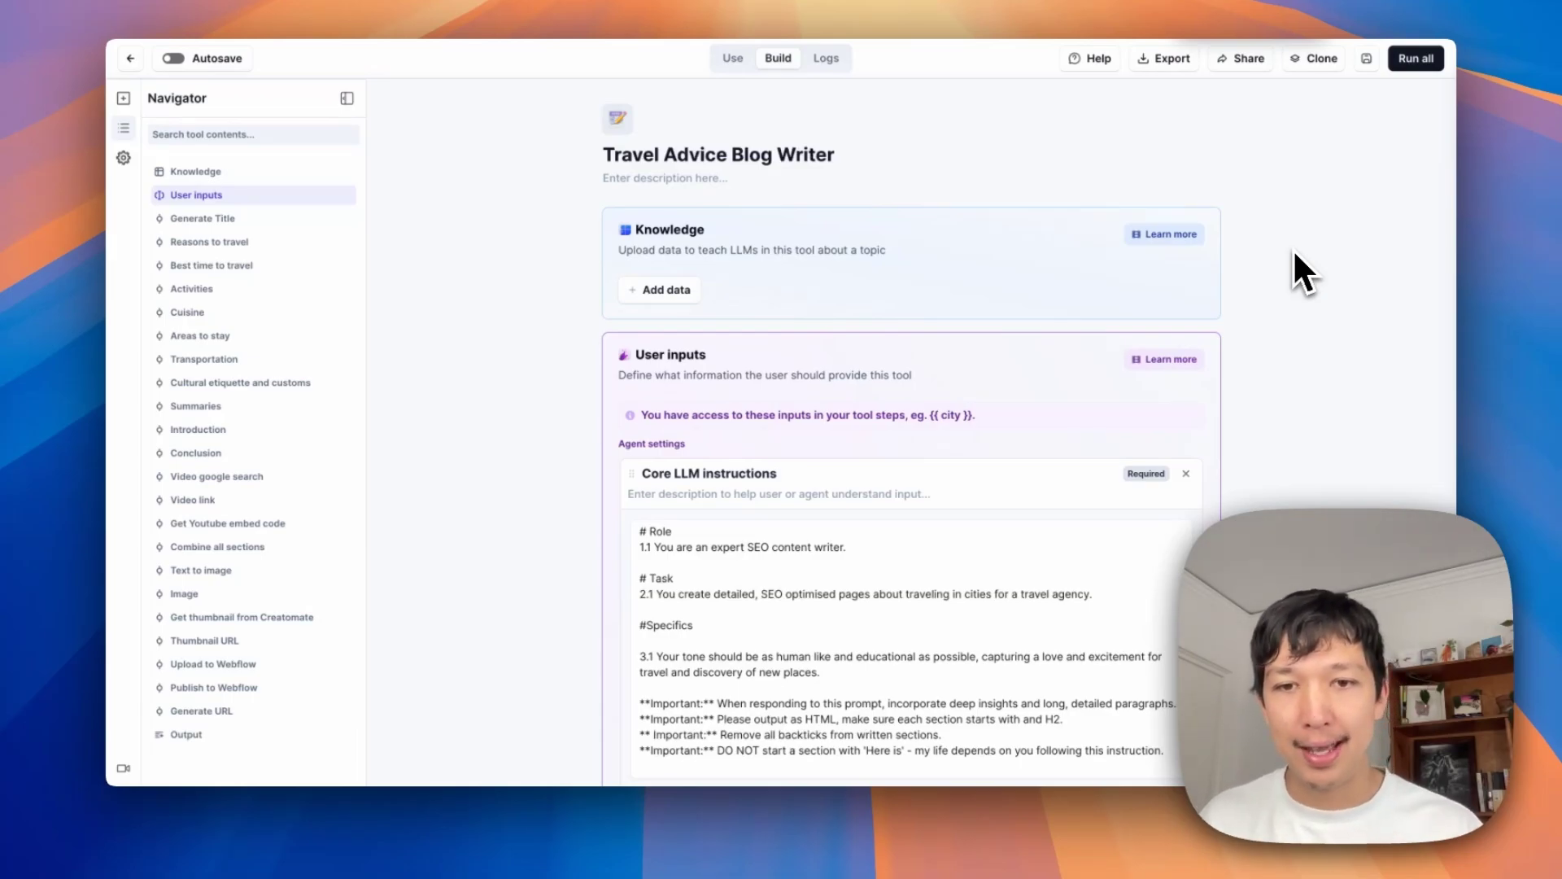
{"action": "scroll", "coordinate": [1292, 248], "scroll_direction": "down", "scroll_amount": 5}
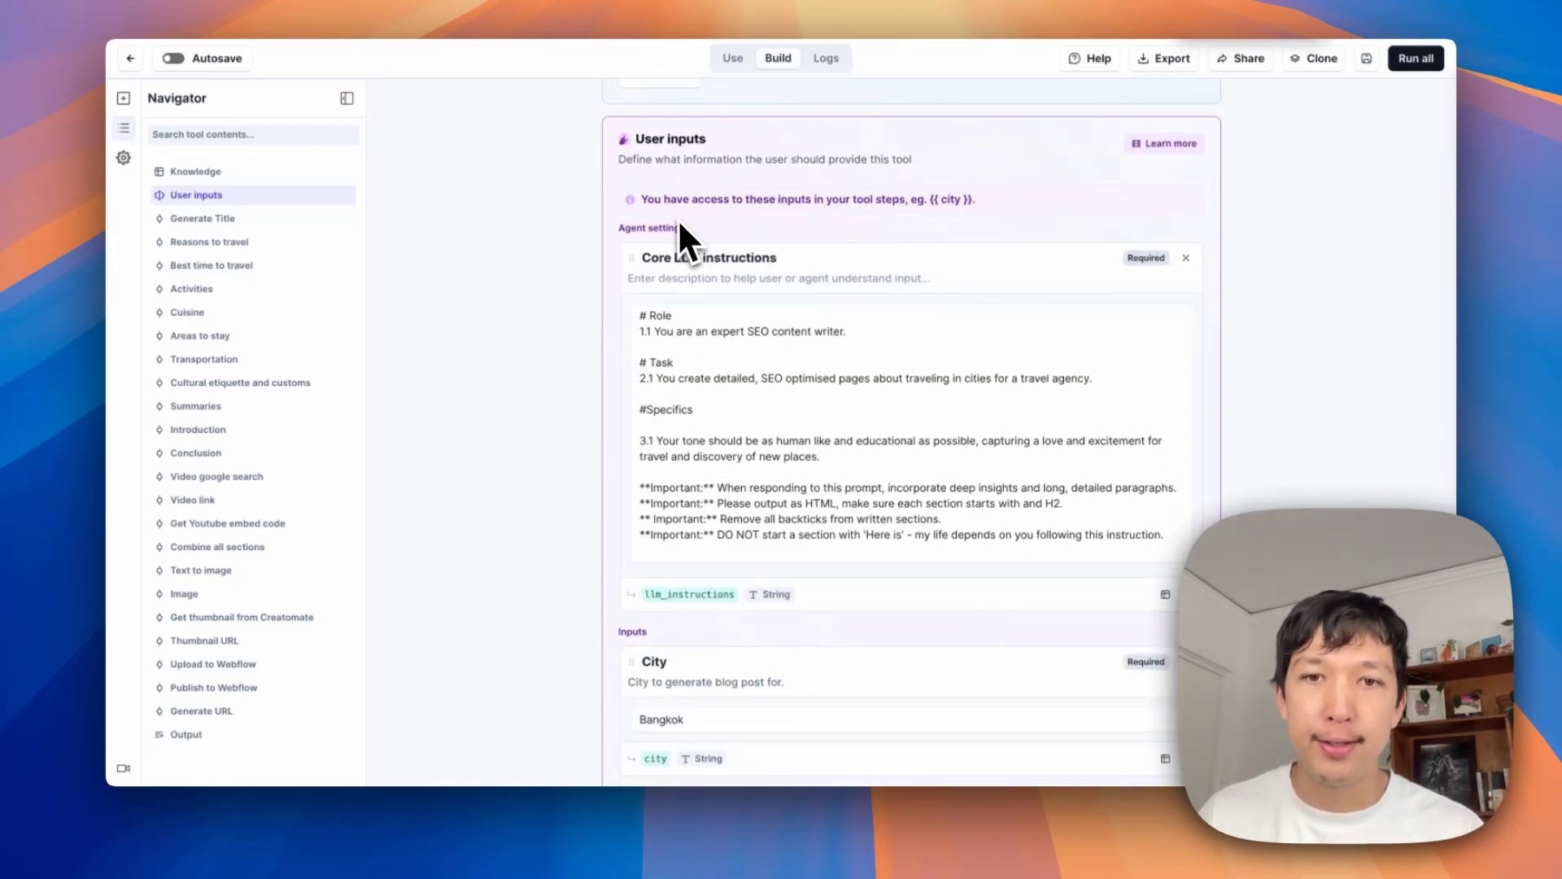
{"action": "left_click_drag", "start_coordinate": [620, 230], "coordinate": [691, 231]}
{"action": "left_click", "coordinate": [737, 350]}
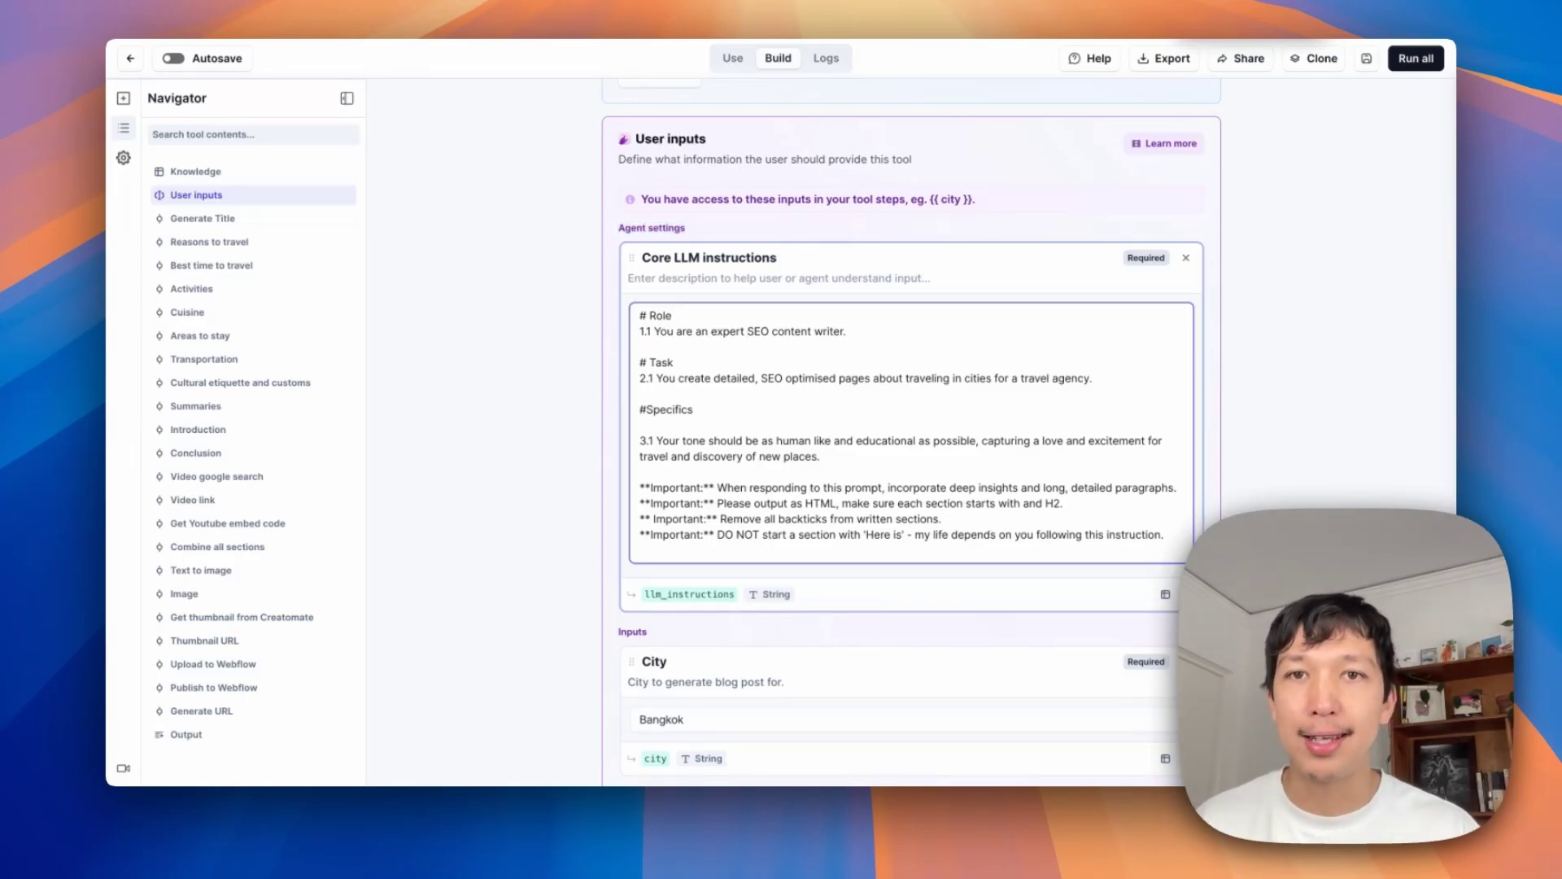
Step: Return to the Travel Tammy agent and examine the Core LLM instructions in its Travel Advice Blog Writer tool settings
{"action": "left_click", "coordinate": [654, 2]}
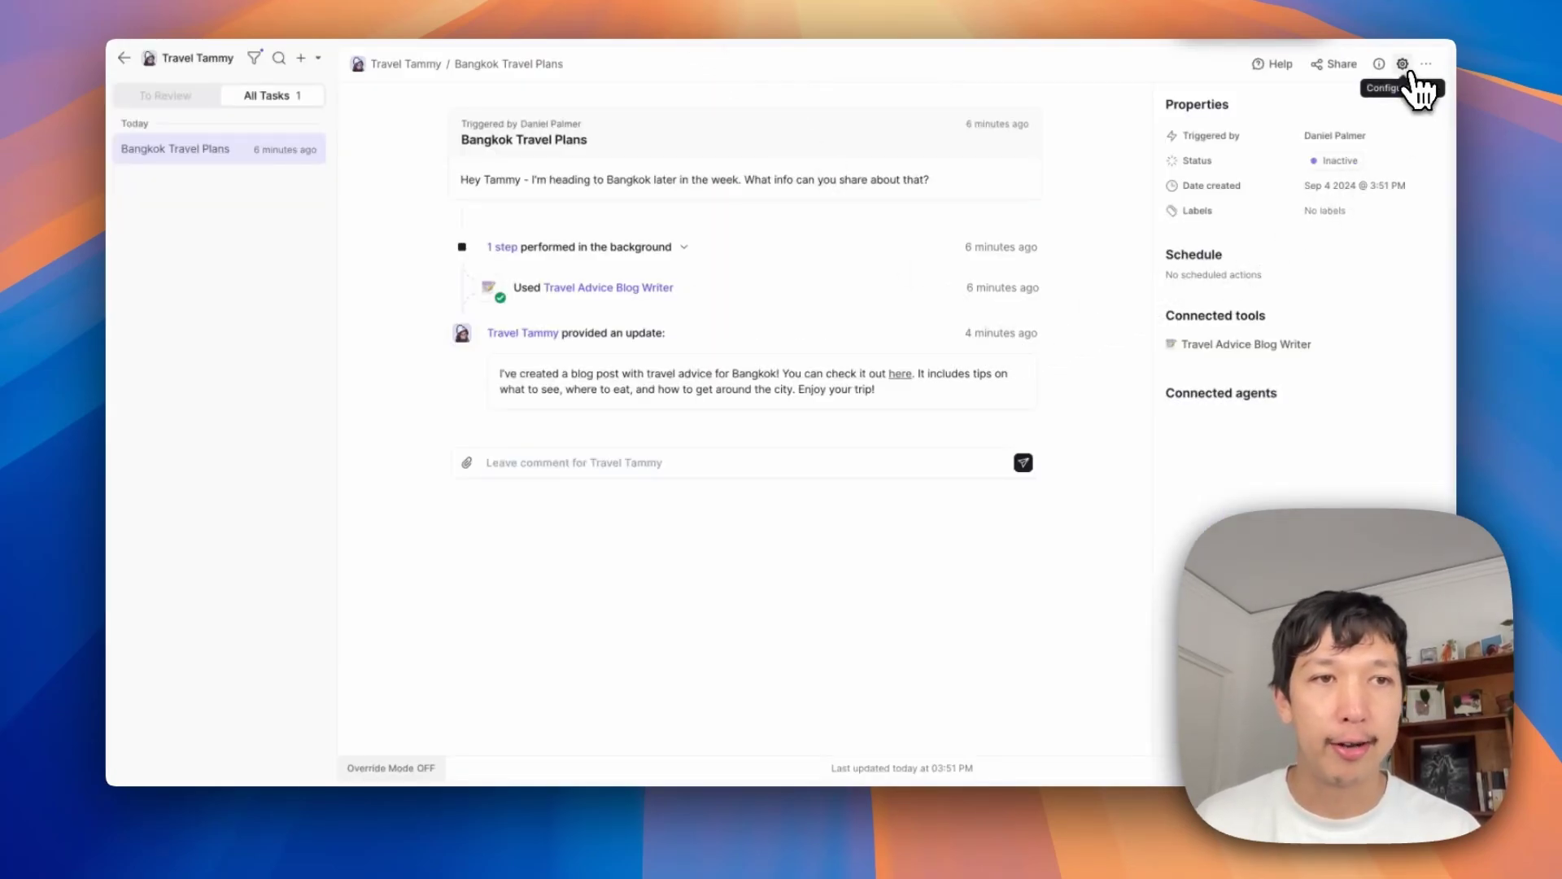
{"action": "left_click", "coordinate": [1409, 73]}
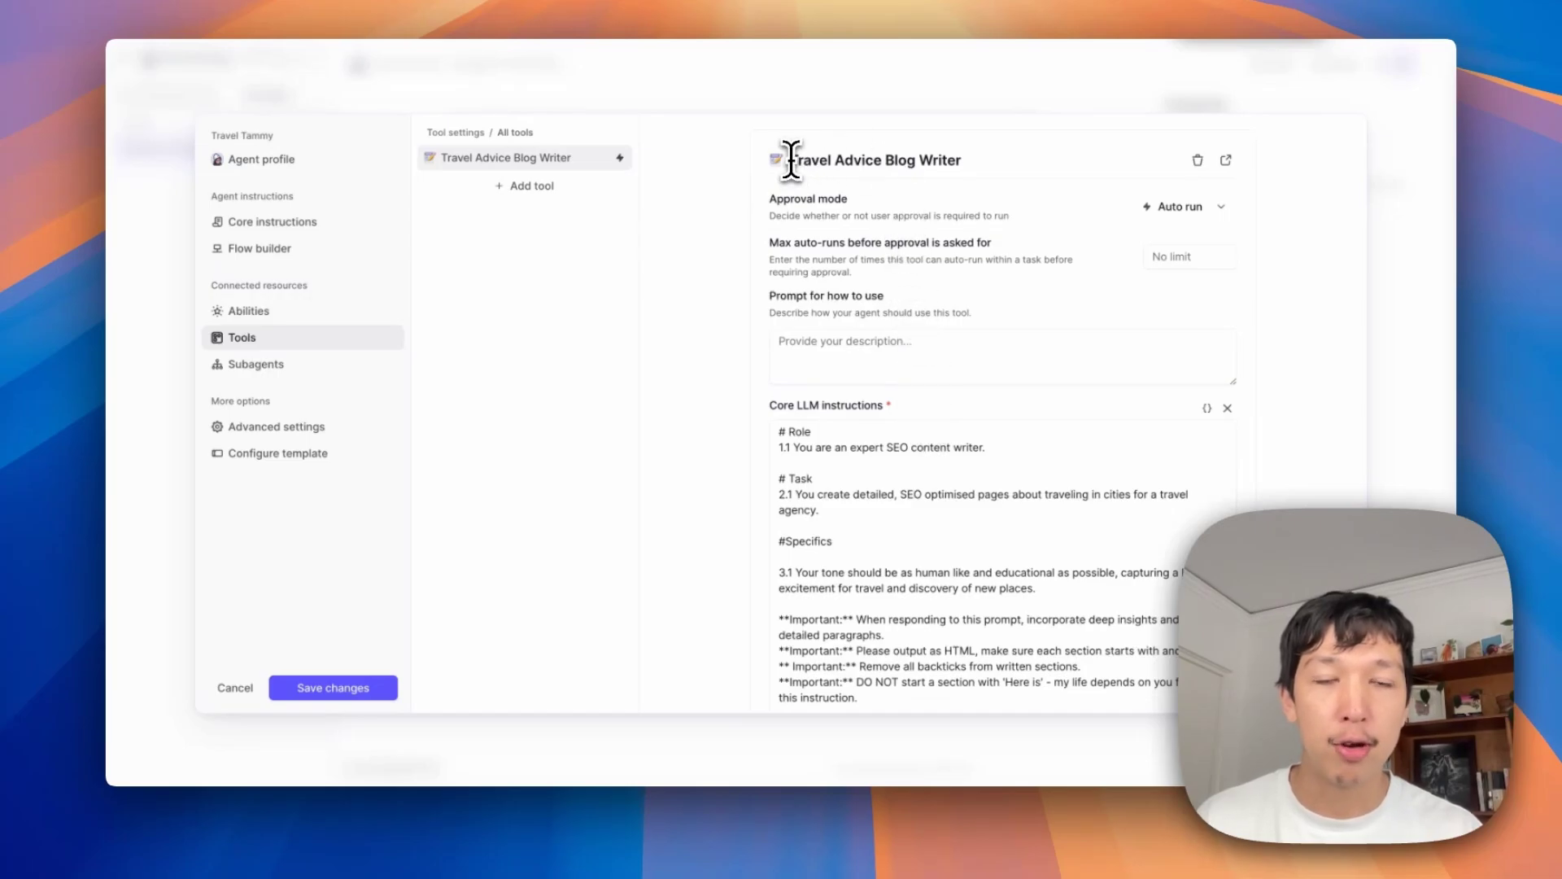
{"action": "left_click_drag", "start_coordinate": [791, 159], "coordinate": [944, 159]}
{"action": "left_click", "coordinate": [978, 157]}
{"action": "scroll", "coordinate": [979, 158], "scroll_direction": "down", "scroll_amount": 1}
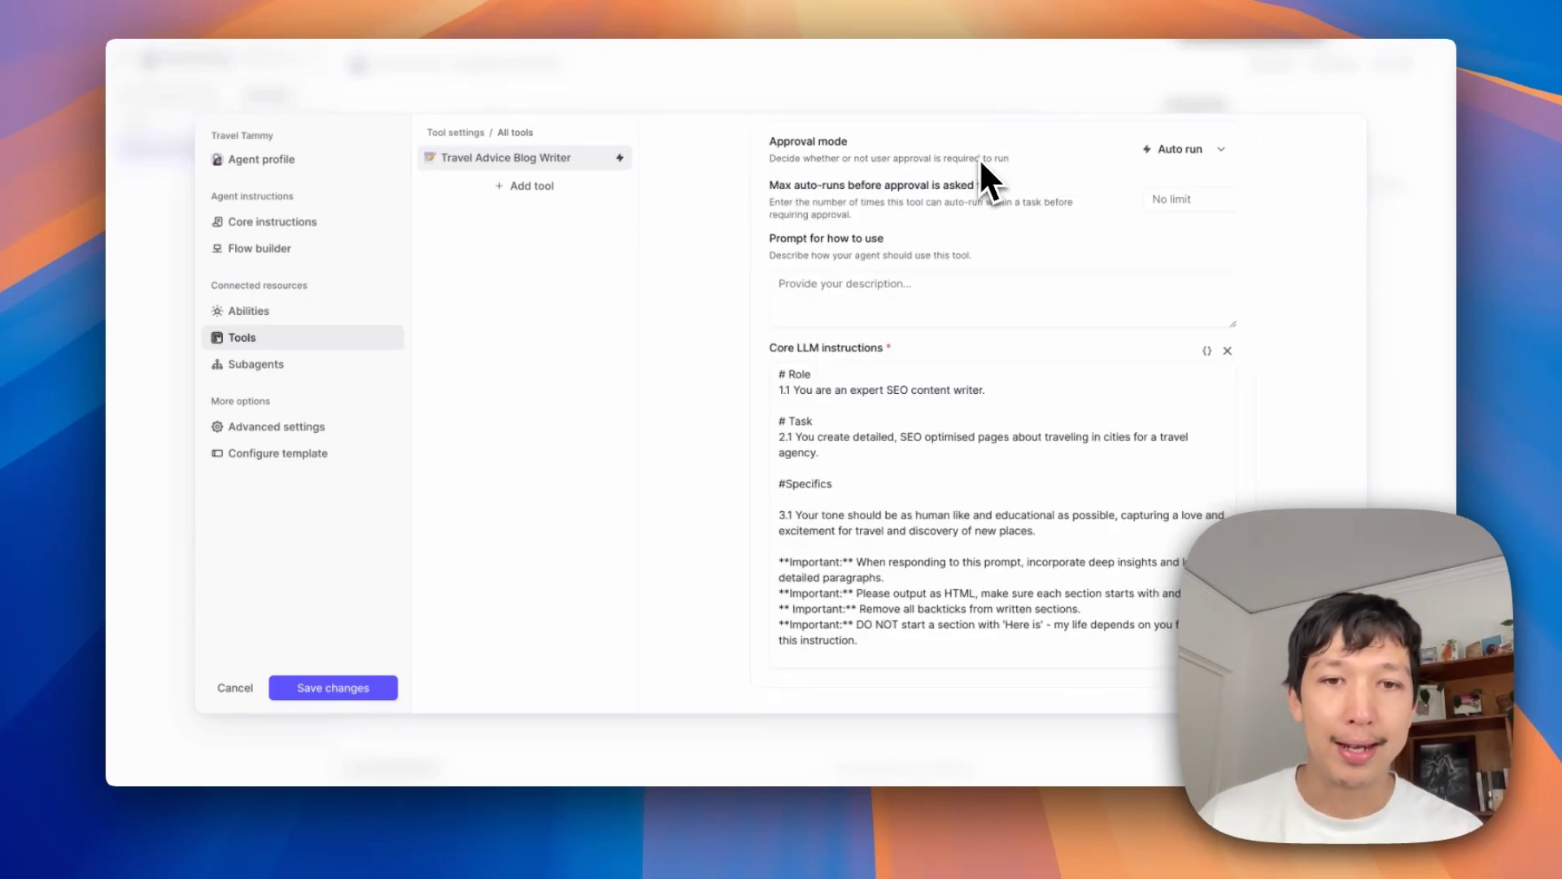
{"action": "left_click_drag", "start_coordinate": [768, 350], "coordinate": [886, 345]}
{"action": "left_click", "coordinate": [884, 382]}
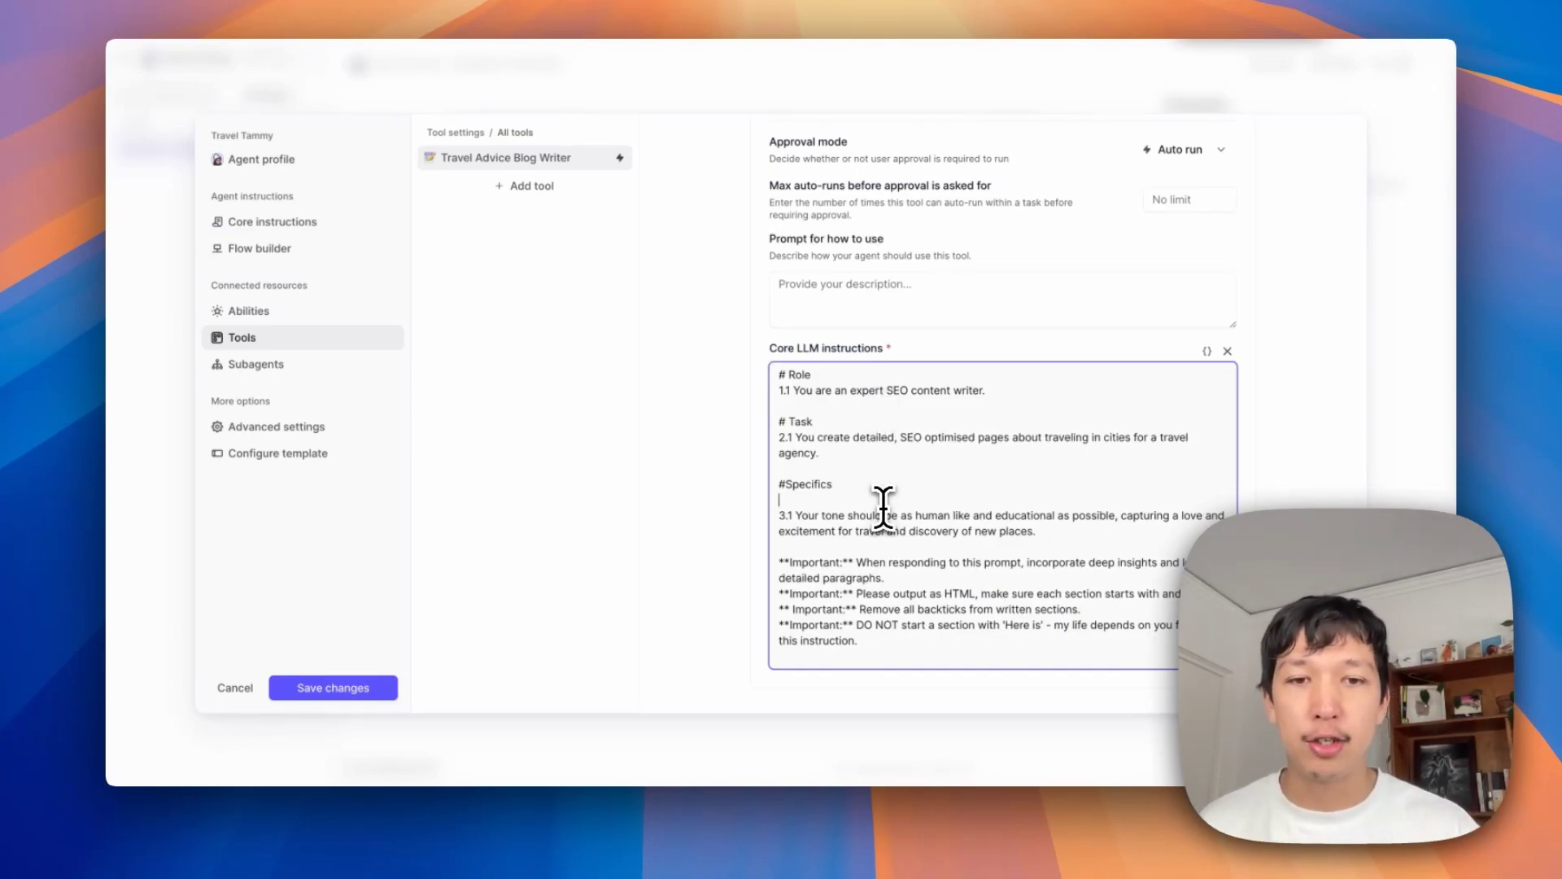
{"action": "left_click_drag", "start_coordinate": [900, 645], "coordinate": [791, 569]}
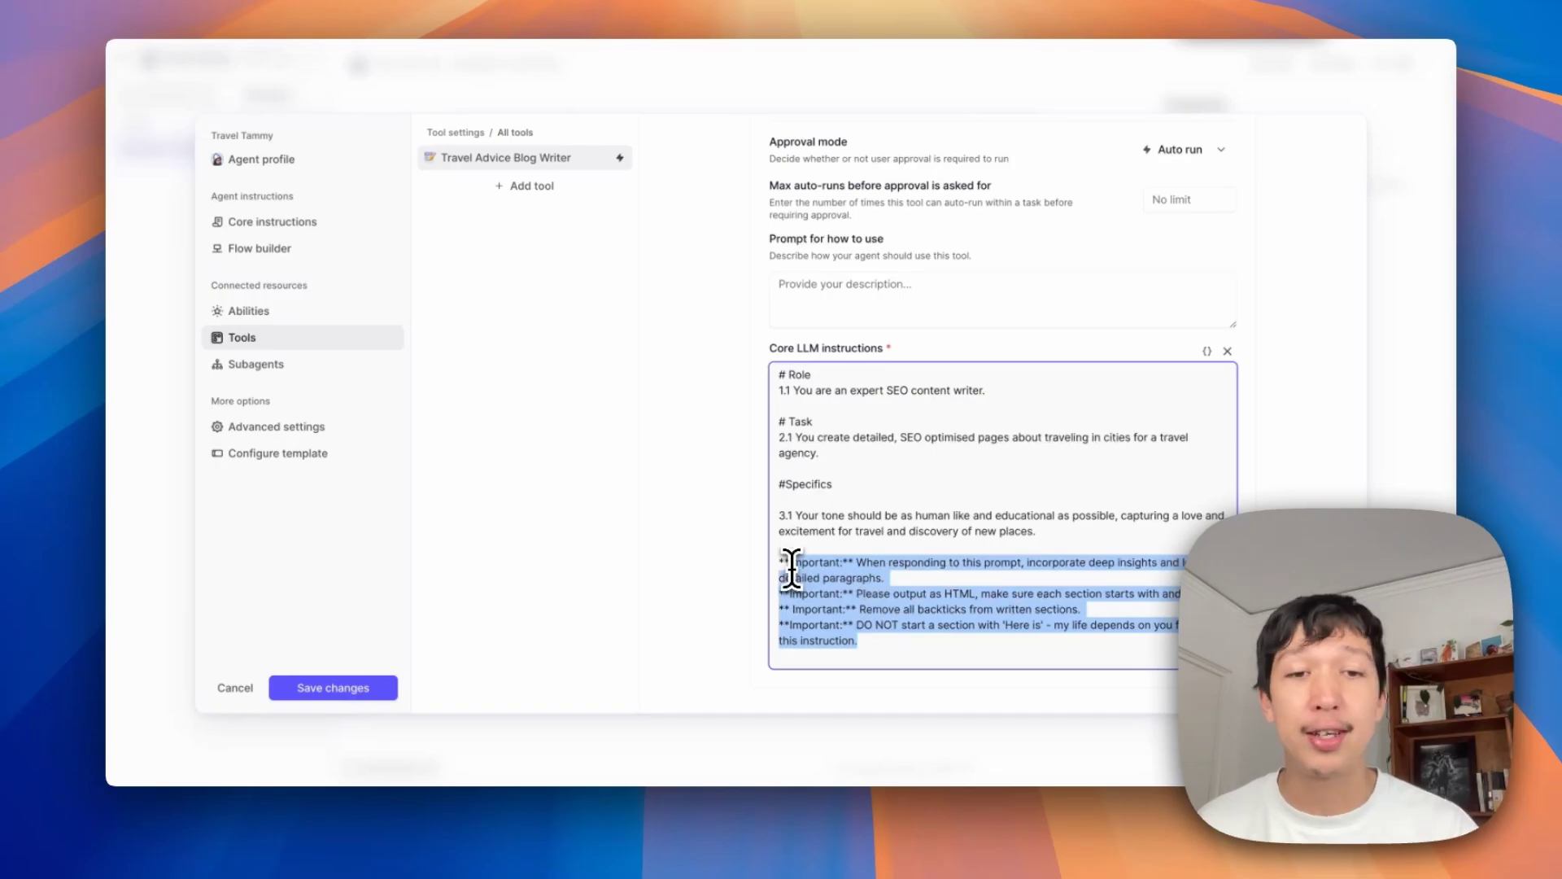
{"action": "left_click", "coordinate": [861, 448]}
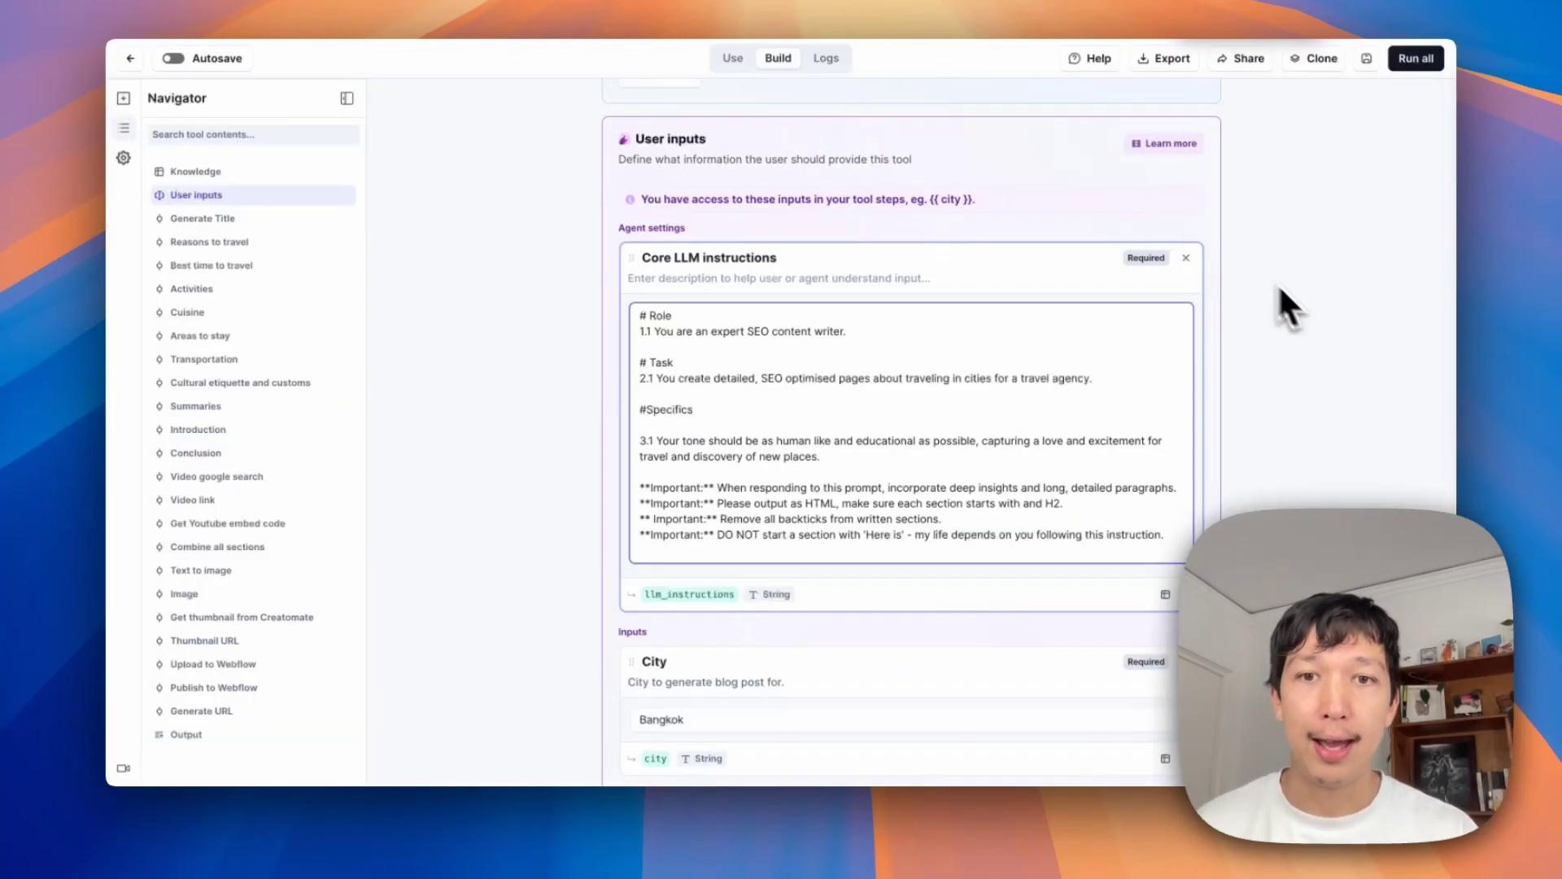
Step: Examine the prompts of the Reasons to travel, Best time to travel and Activities steps in the blog writer tool
{"action": "left_click", "coordinate": [1302, 302]}
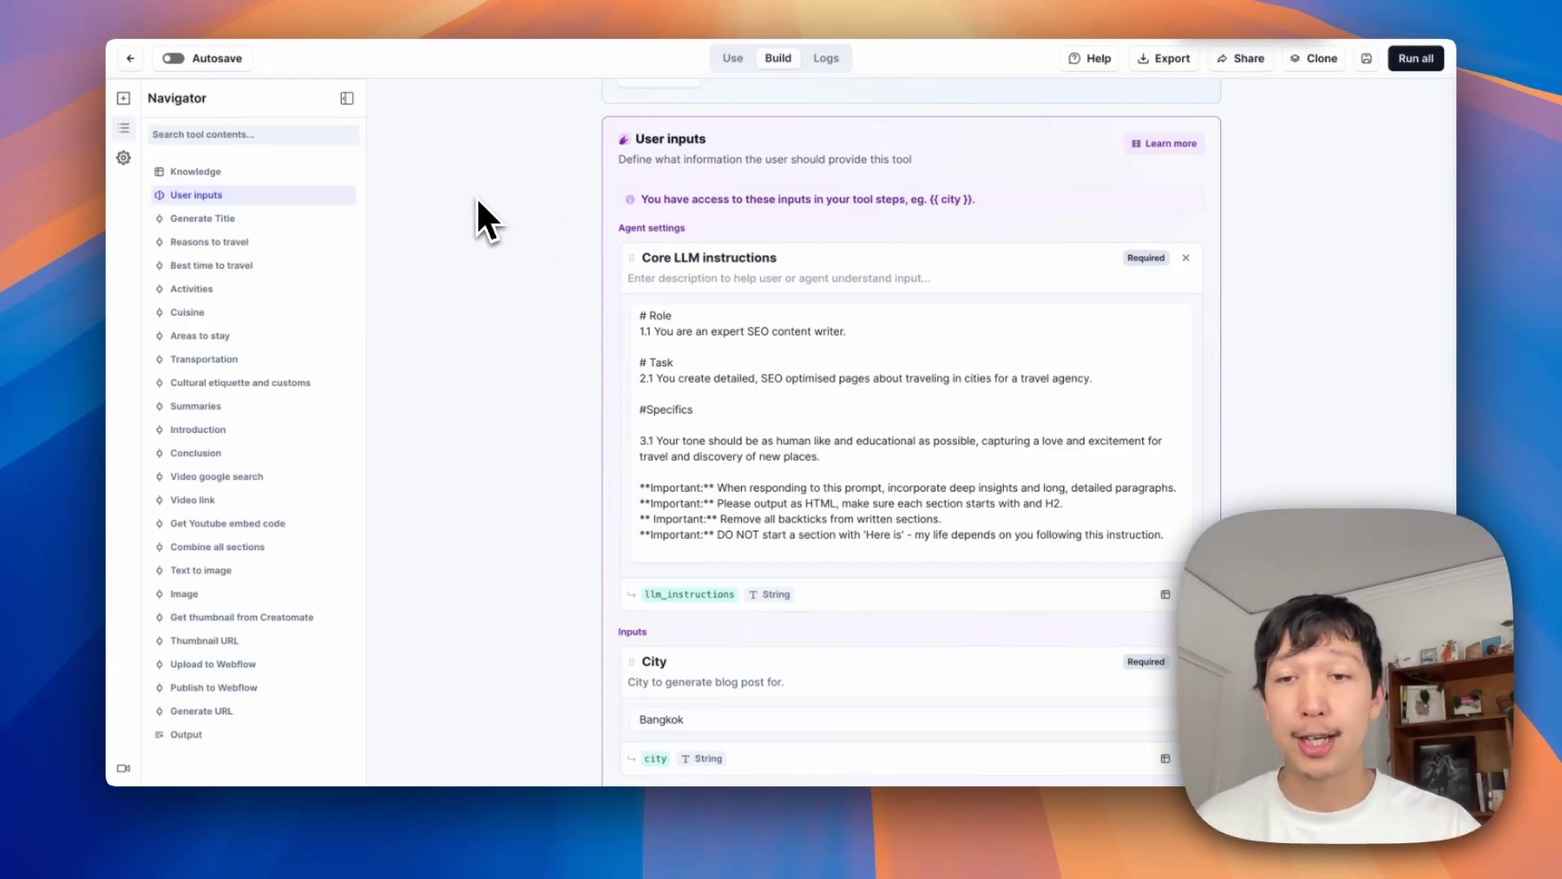
{"action": "left_click", "coordinate": [287, 244]}
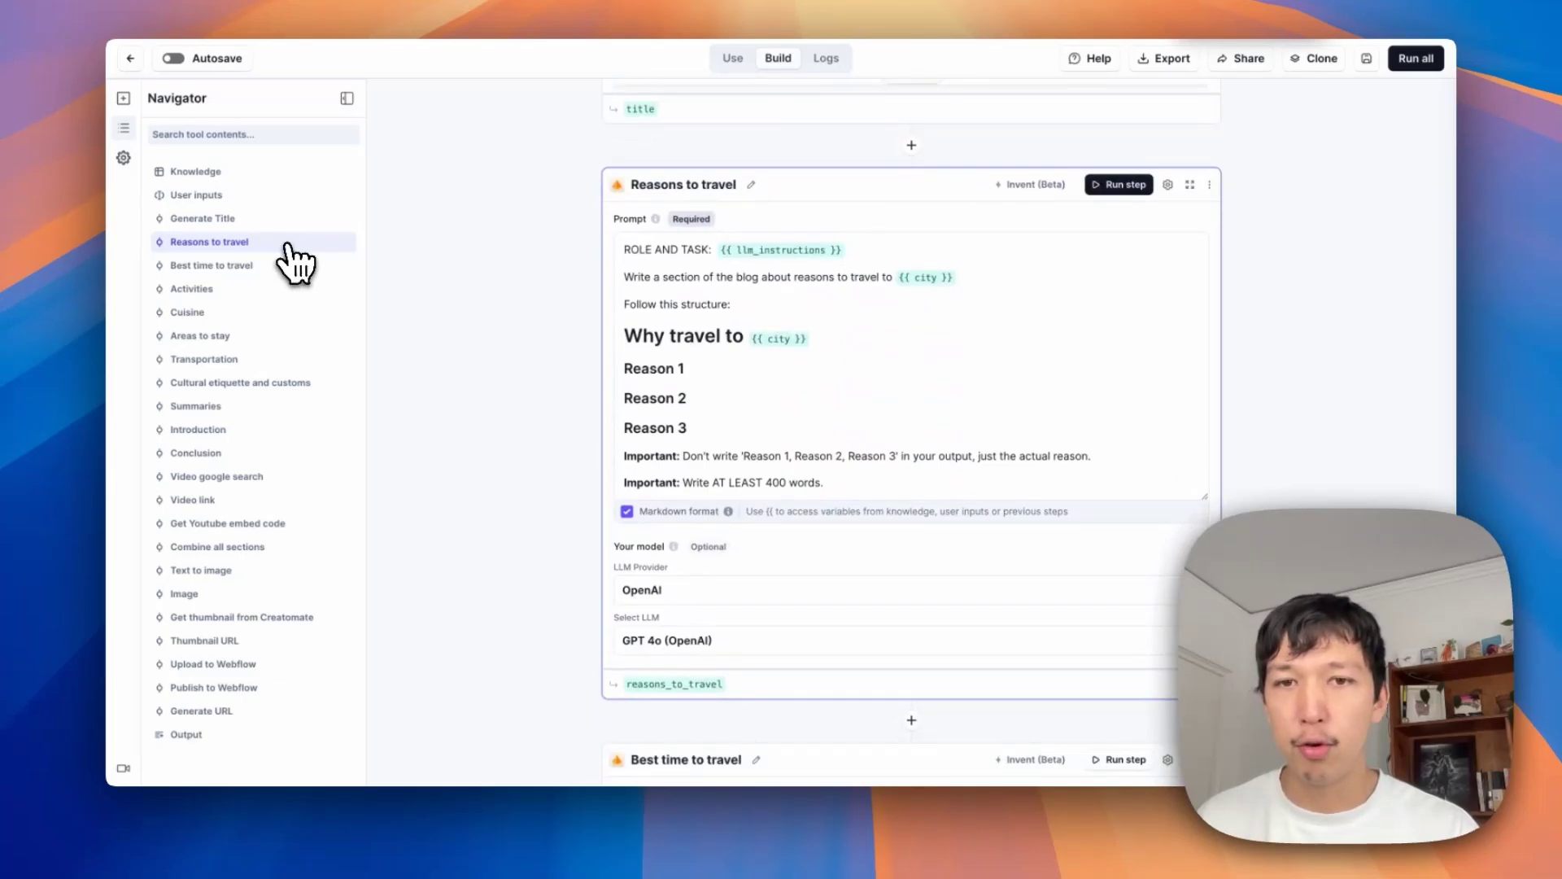
{"action": "left_click", "coordinate": [288, 265]}
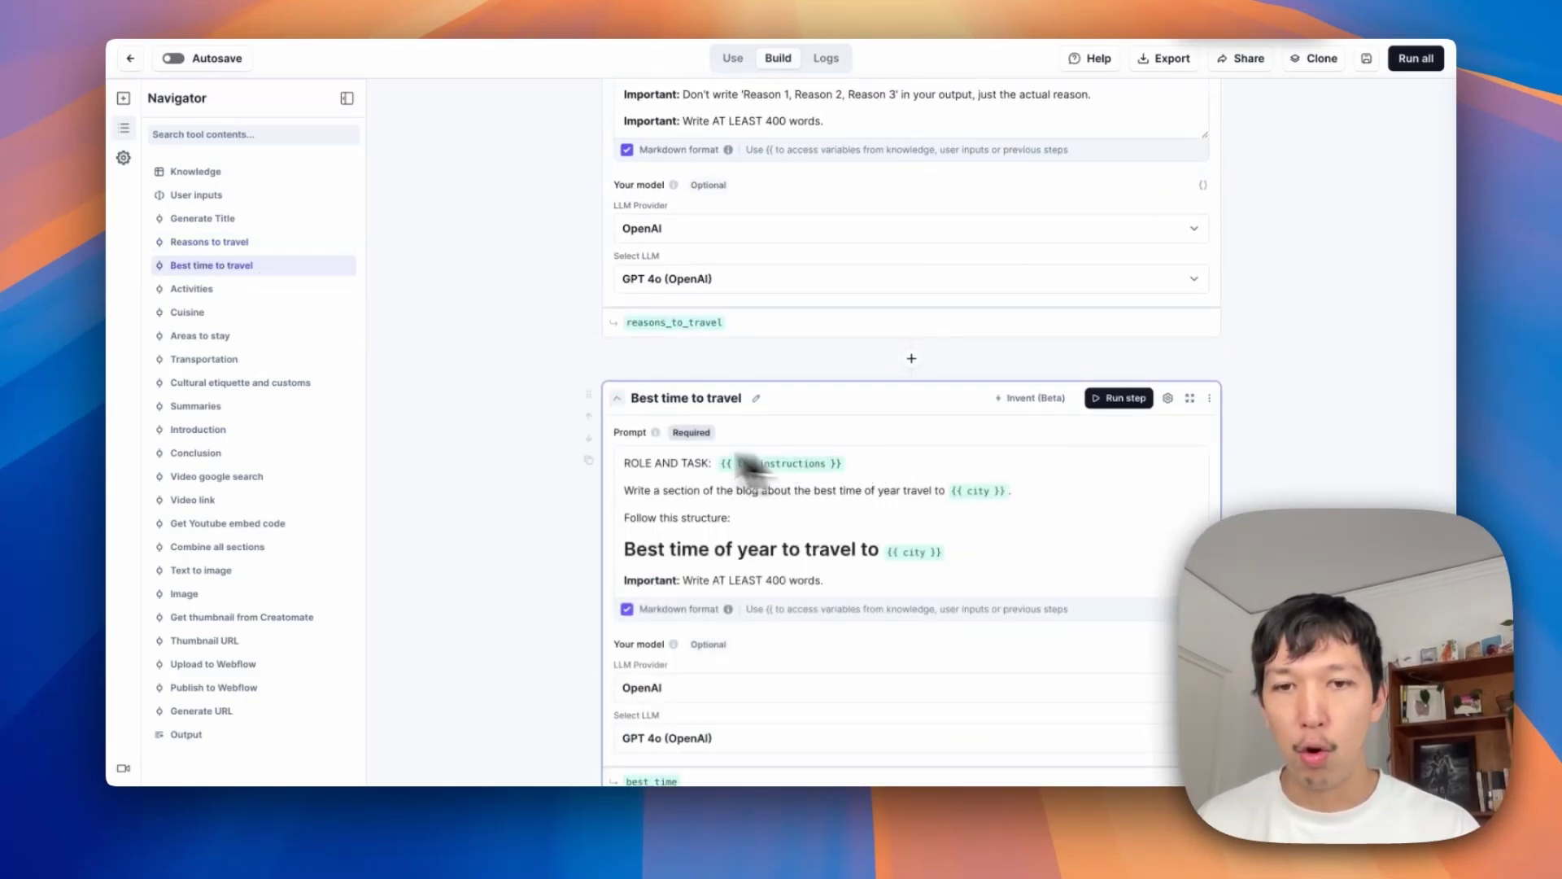
{"action": "scroll", "coordinate": [551, 453], "scroll_direction": "down", "scroll_amount": 5}
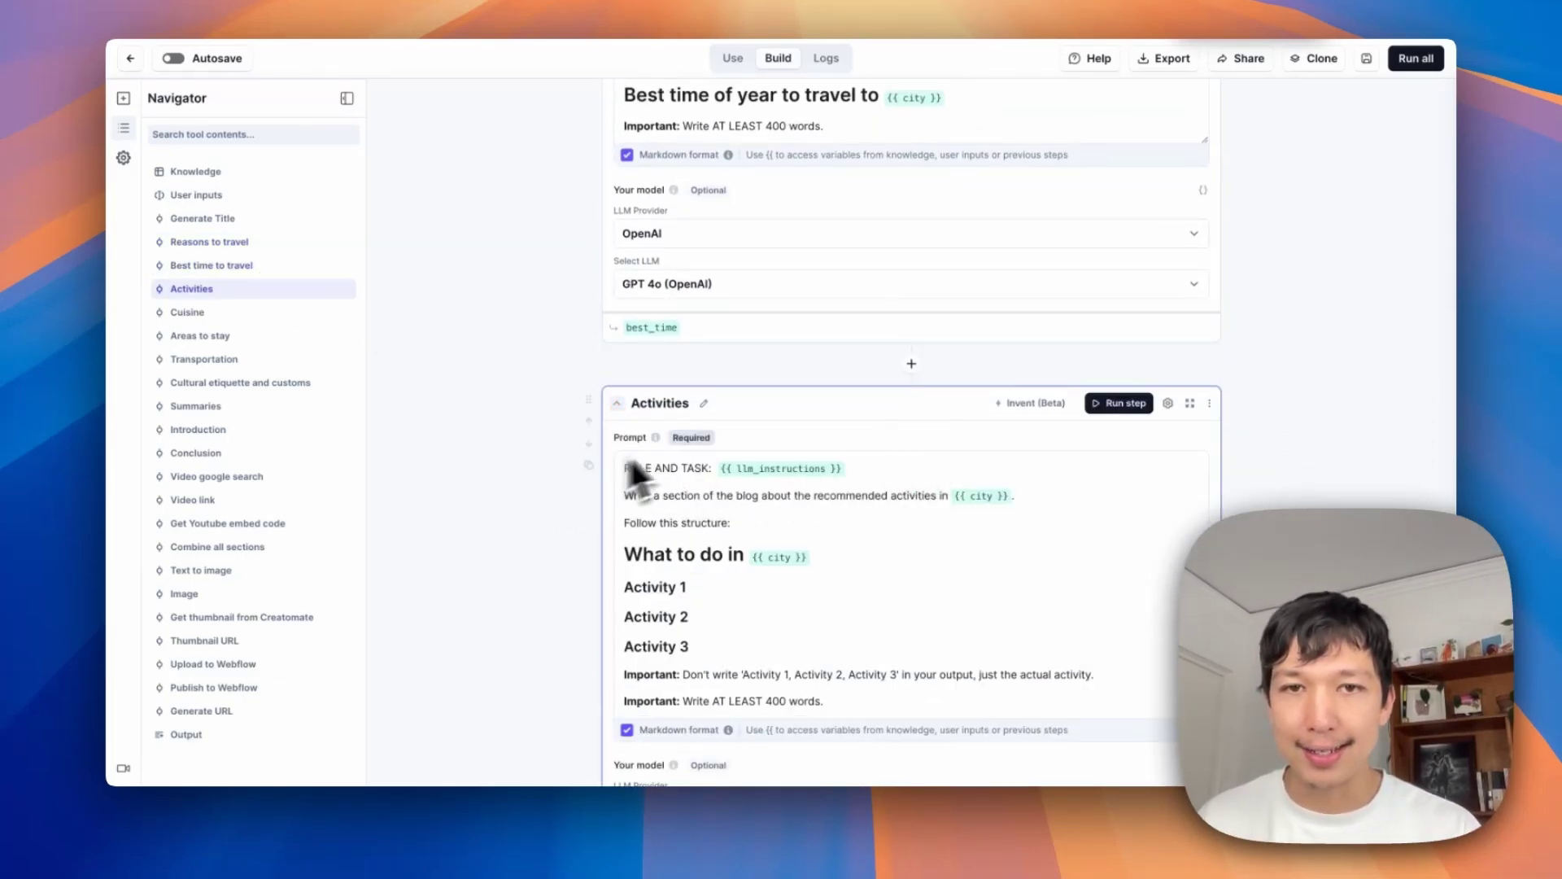
Step: Trace the llm_instructions variable from the Activities, Best time to travel and Reasons to travel prompts back to the Core LLM instructions input
{"action": "scroll", "coordinate": [683, 453], "scroll_direction": "up", "scroll_amount": 3}
{"action": "left_click", "coordinate": [779, 602]}
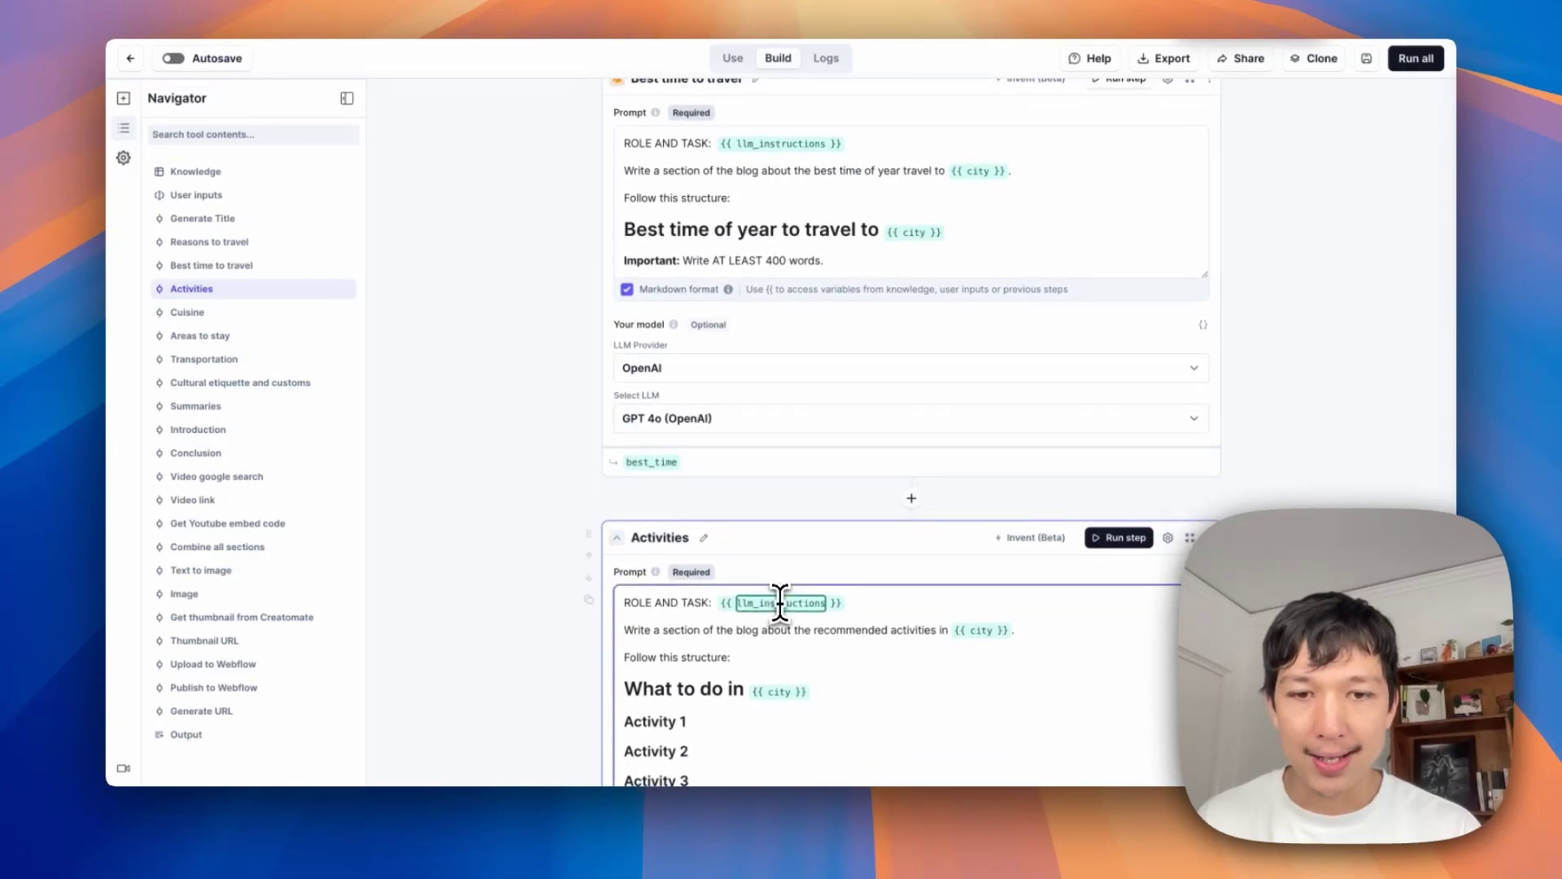
{"action": "scroll", "coordinate": [764, 444], "scroll_direction": "up", "scroll_amount": 2}
{"action": "left_click", "coordinate": [787, 234]}
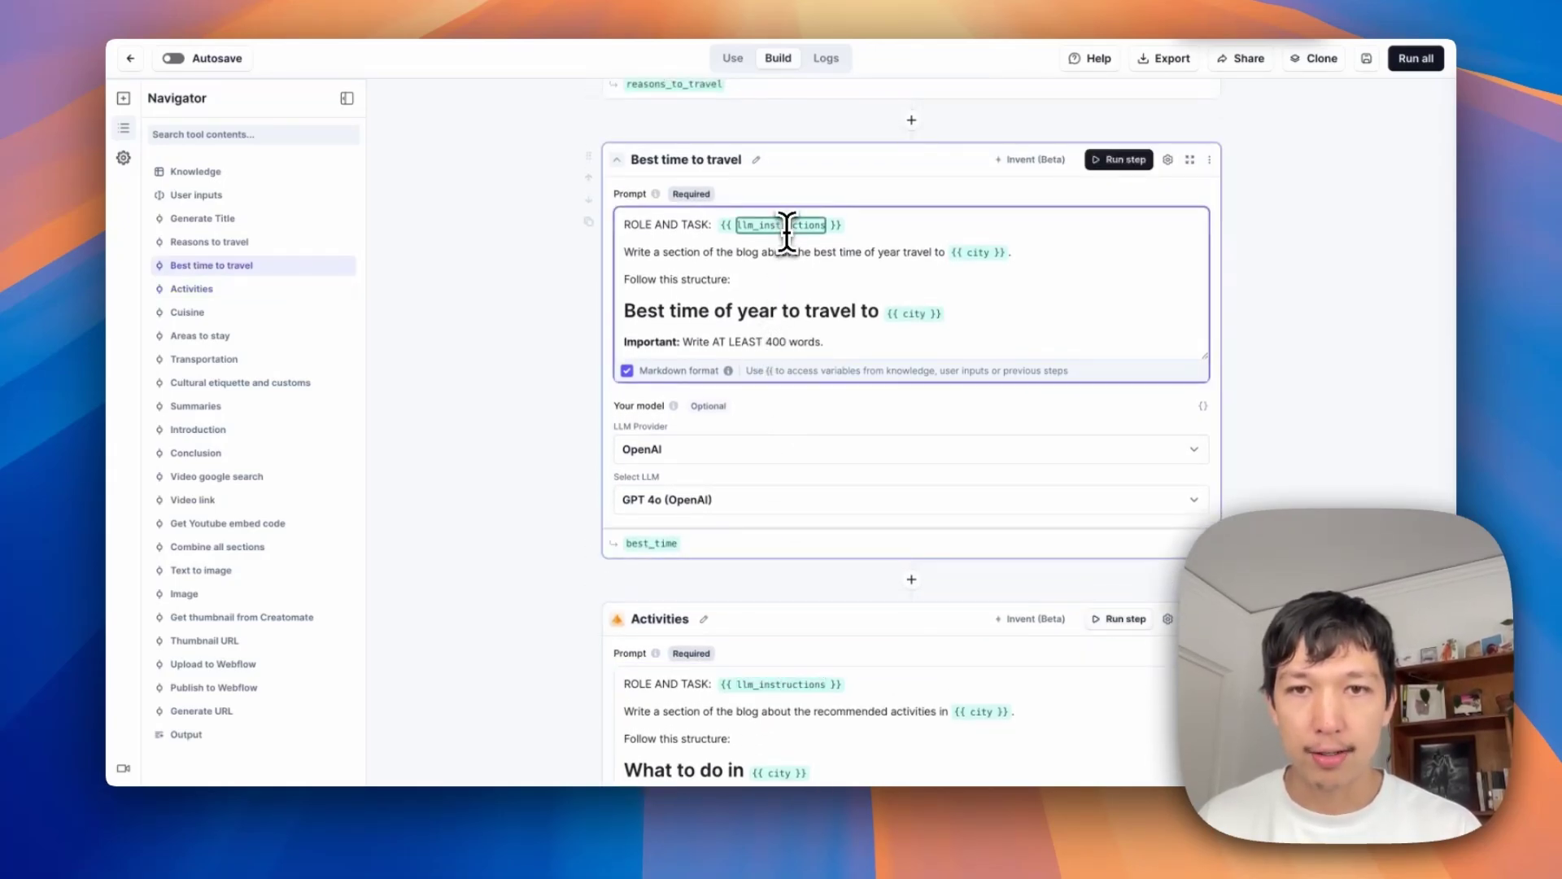
{"action": "scroll", "coordinate": [662, 436], "scroll_direction": "up", "scroll_amount": 10}
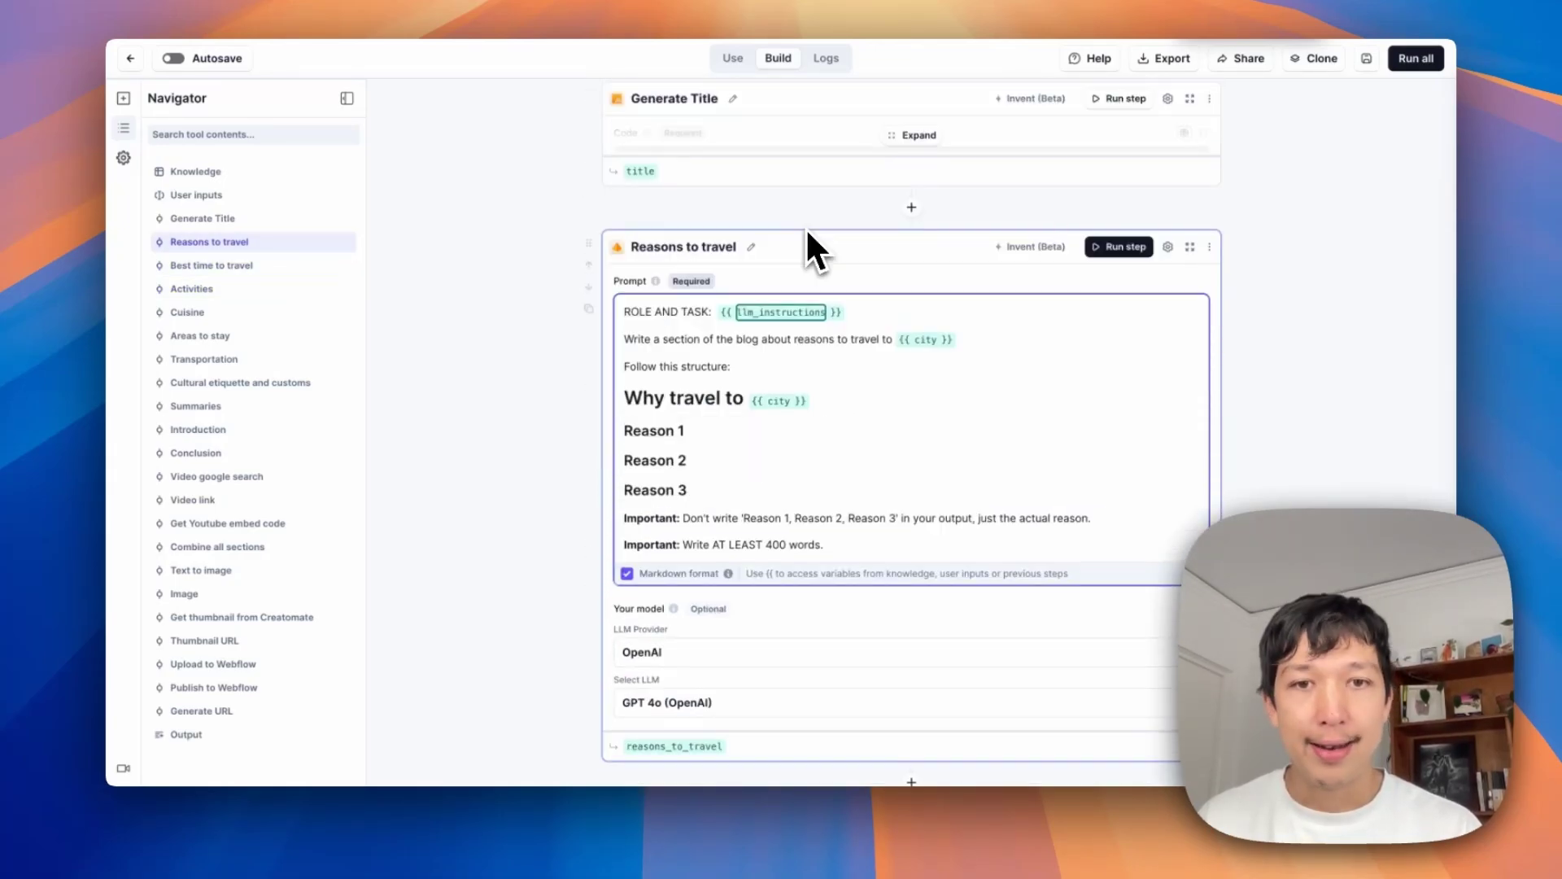
{"action": "scroll", "coordinate": [806, 227], "scroll_direction": "up", "scroll_amount": 9}
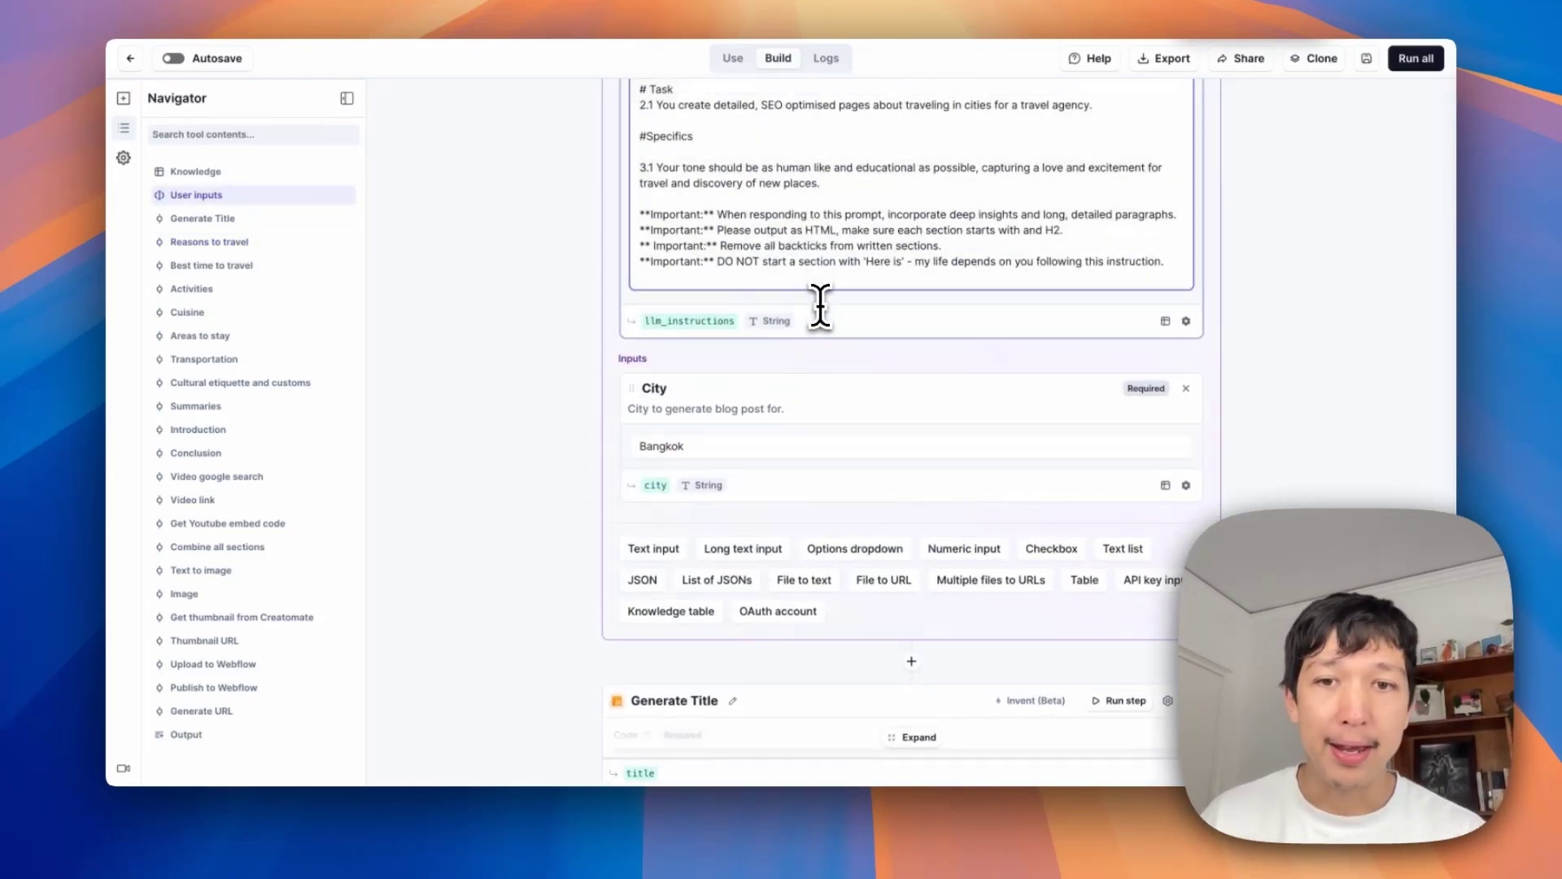
{"action": "scroll", "coordinate": [765, 370], "scroll_direction": "up", "scroll_amount": 4}
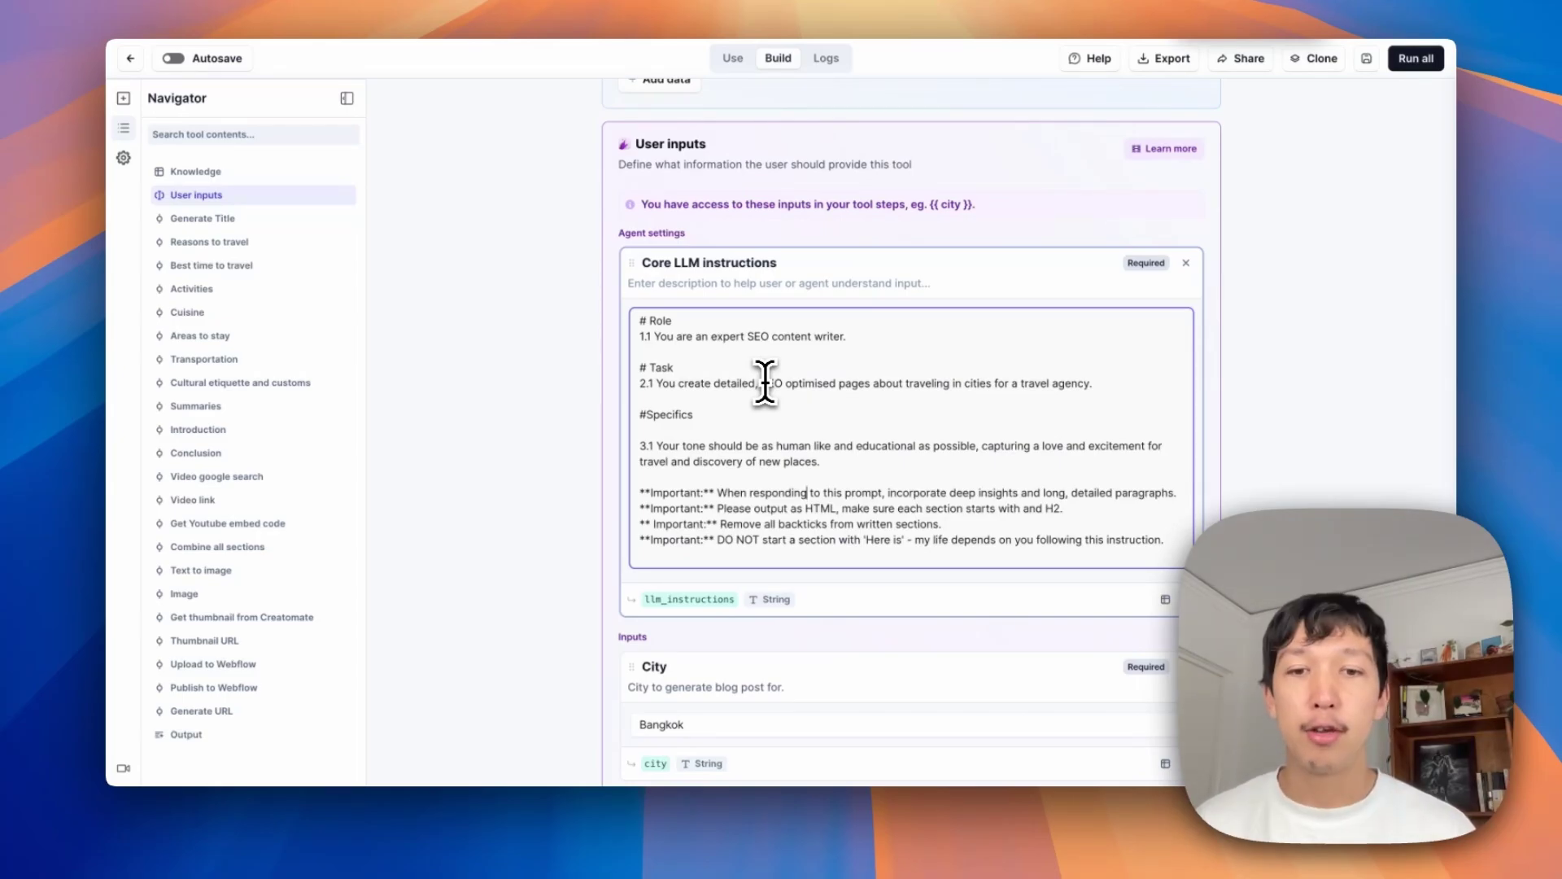
Step: Open the Core LLM instructions input's settings, examine its default value and agent setting options, and close them
{"action": "scroll", "coordinate": [1039, 530], "scroll_direction": "down", "scroll_amount": 2}
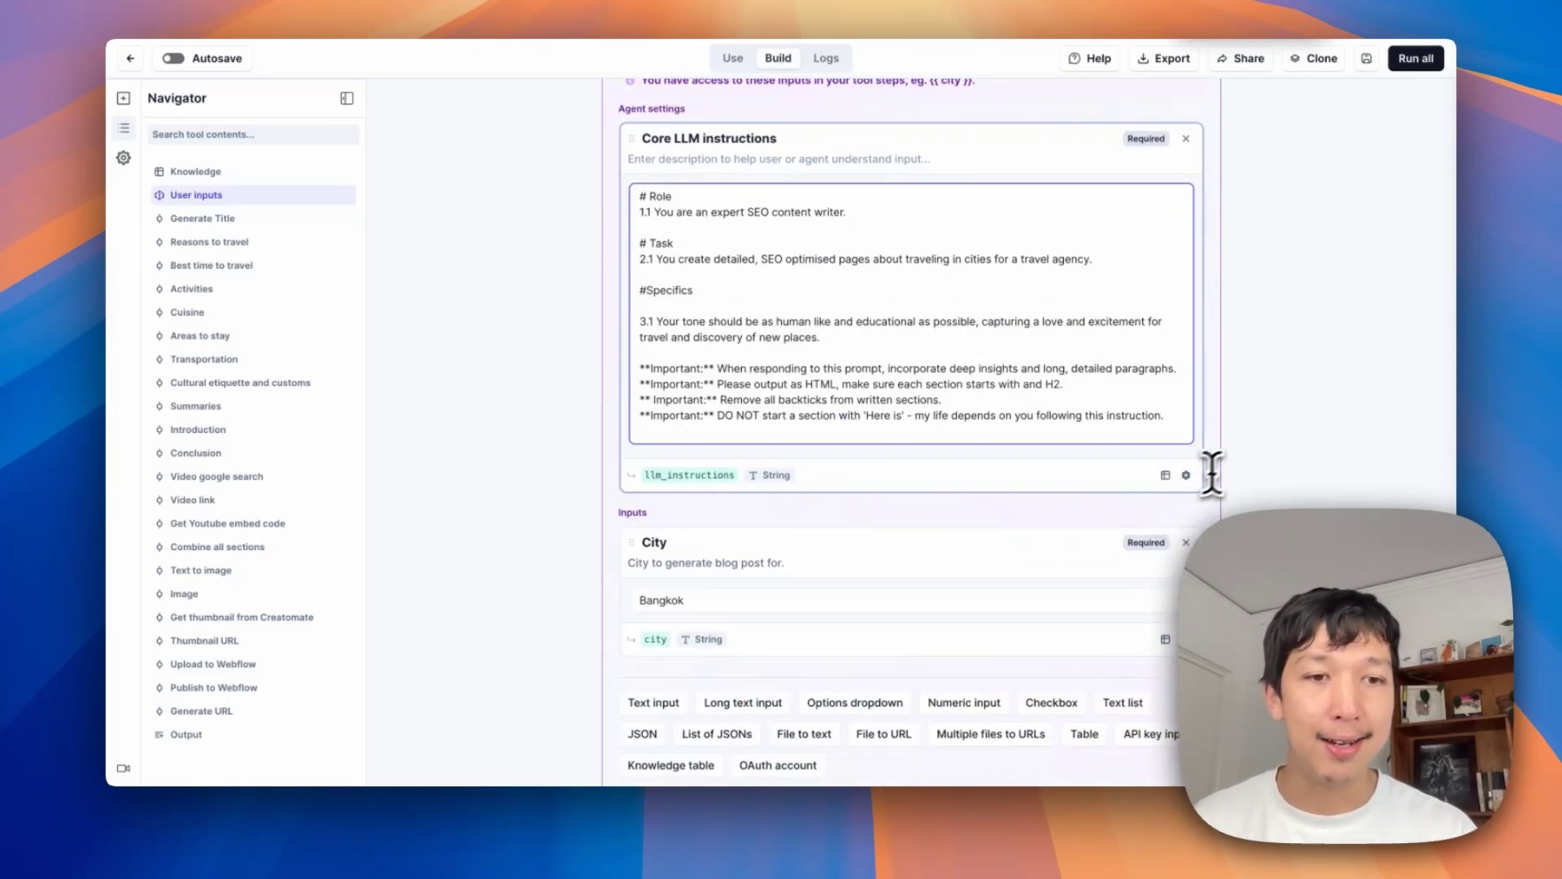
{"action": "left_click", "coordinate": [1186, 474]}
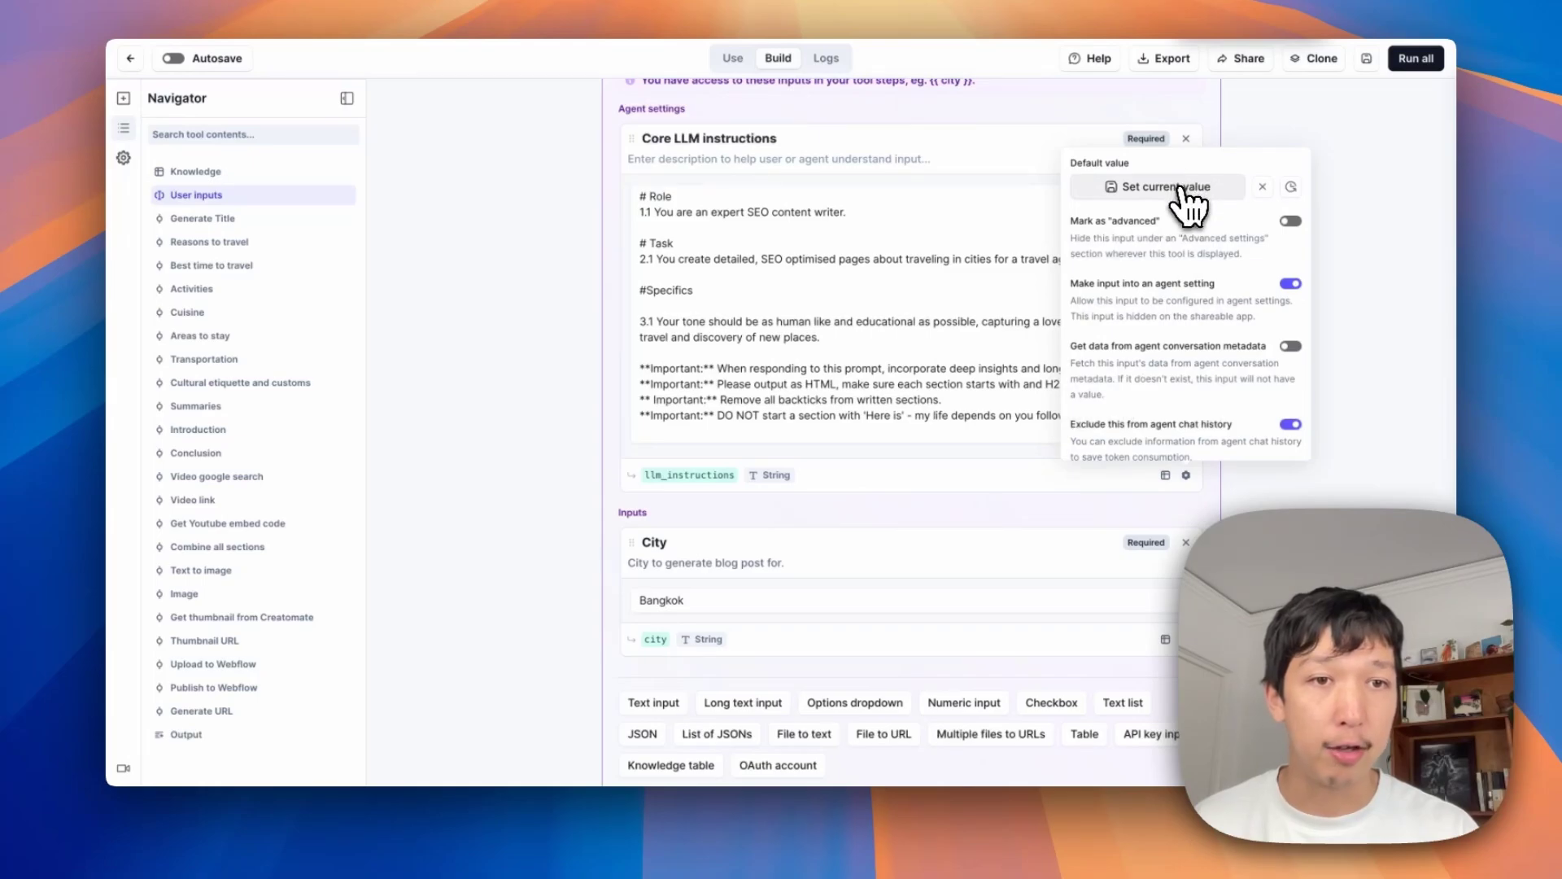
{"action": "left_click", "coordinate": [828, 272]}
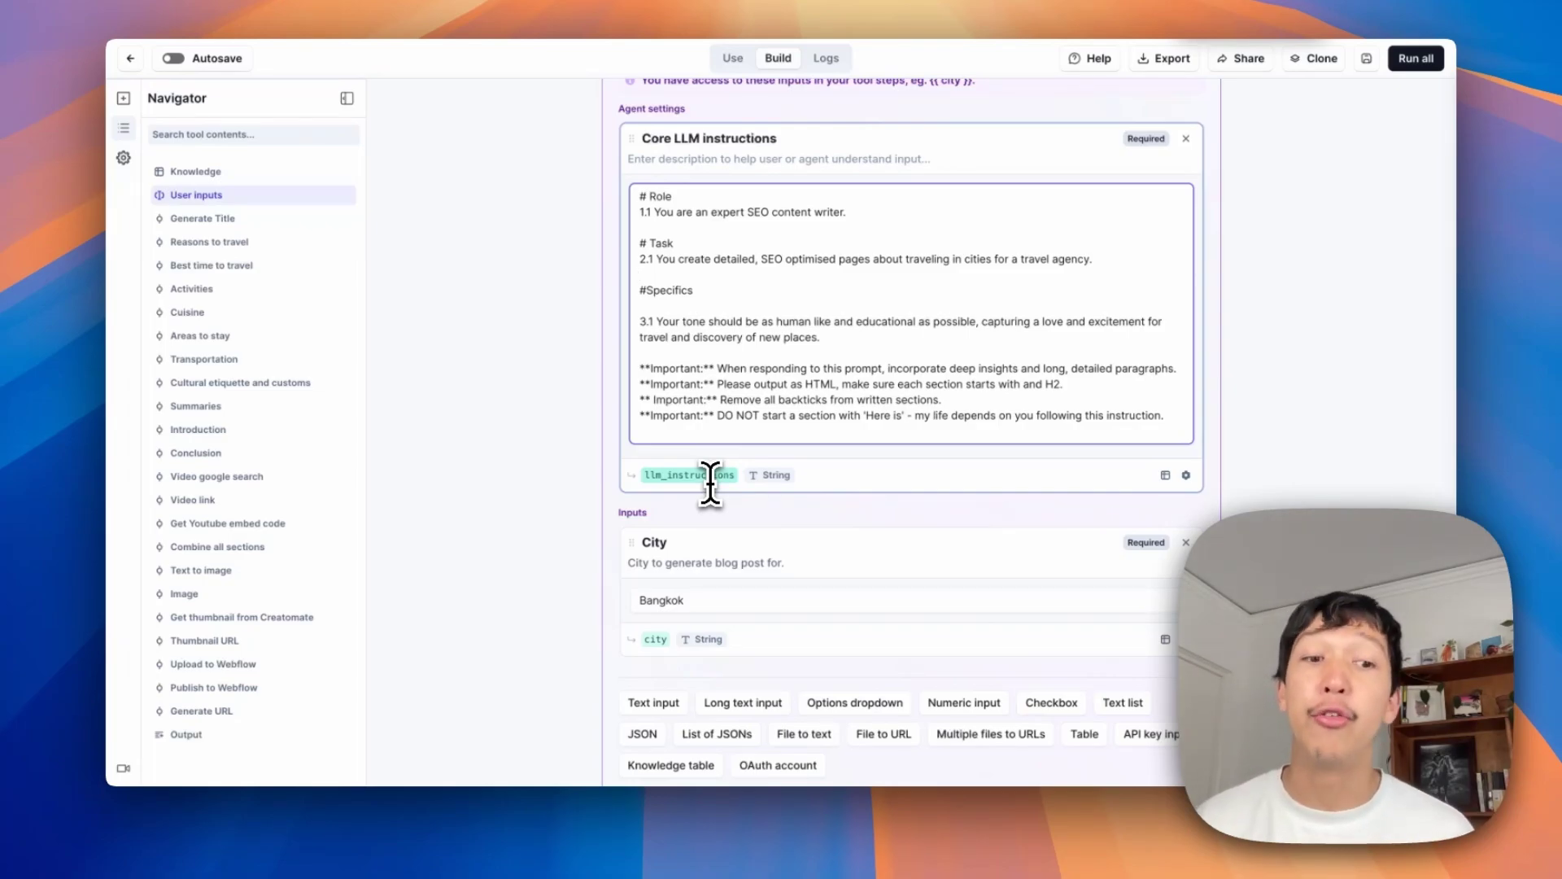
{"action": "left_click", "coordinate": [496, 440]}
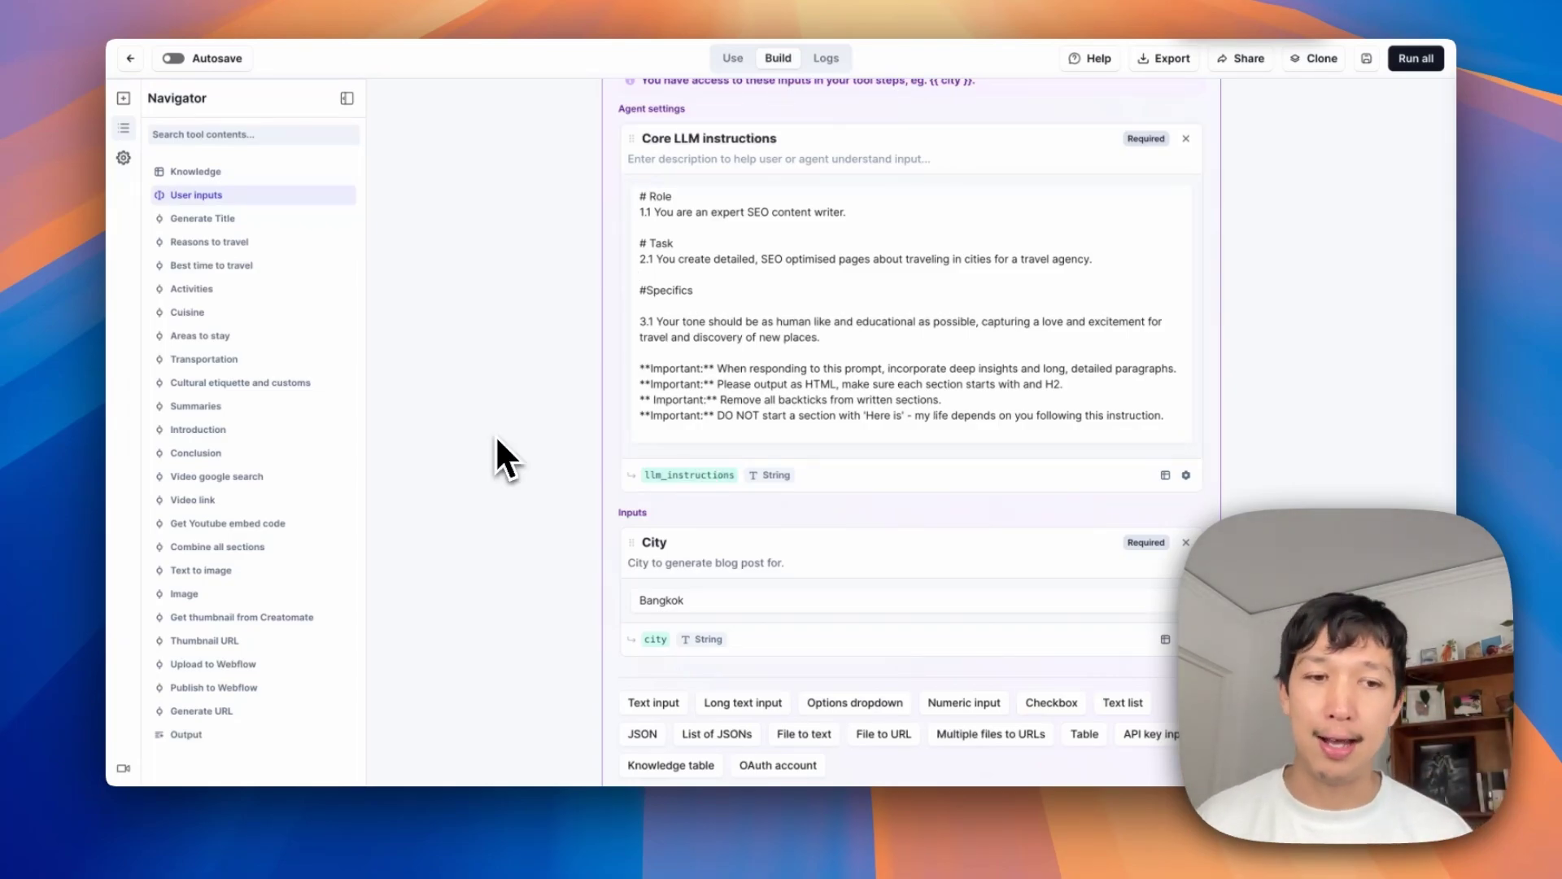
Step: Switch to the published Bangkok post, examine its title and introduction, and open the Wayfound home page to view its posts
{"action": "scroll", "coordinate": [495, 433], "scroll_direction": "down", "scroll_amount": 5}
{"action": "scroll", "coordinate": [930, 264], "scroll_direction": "up", "scroll_amount": 1}
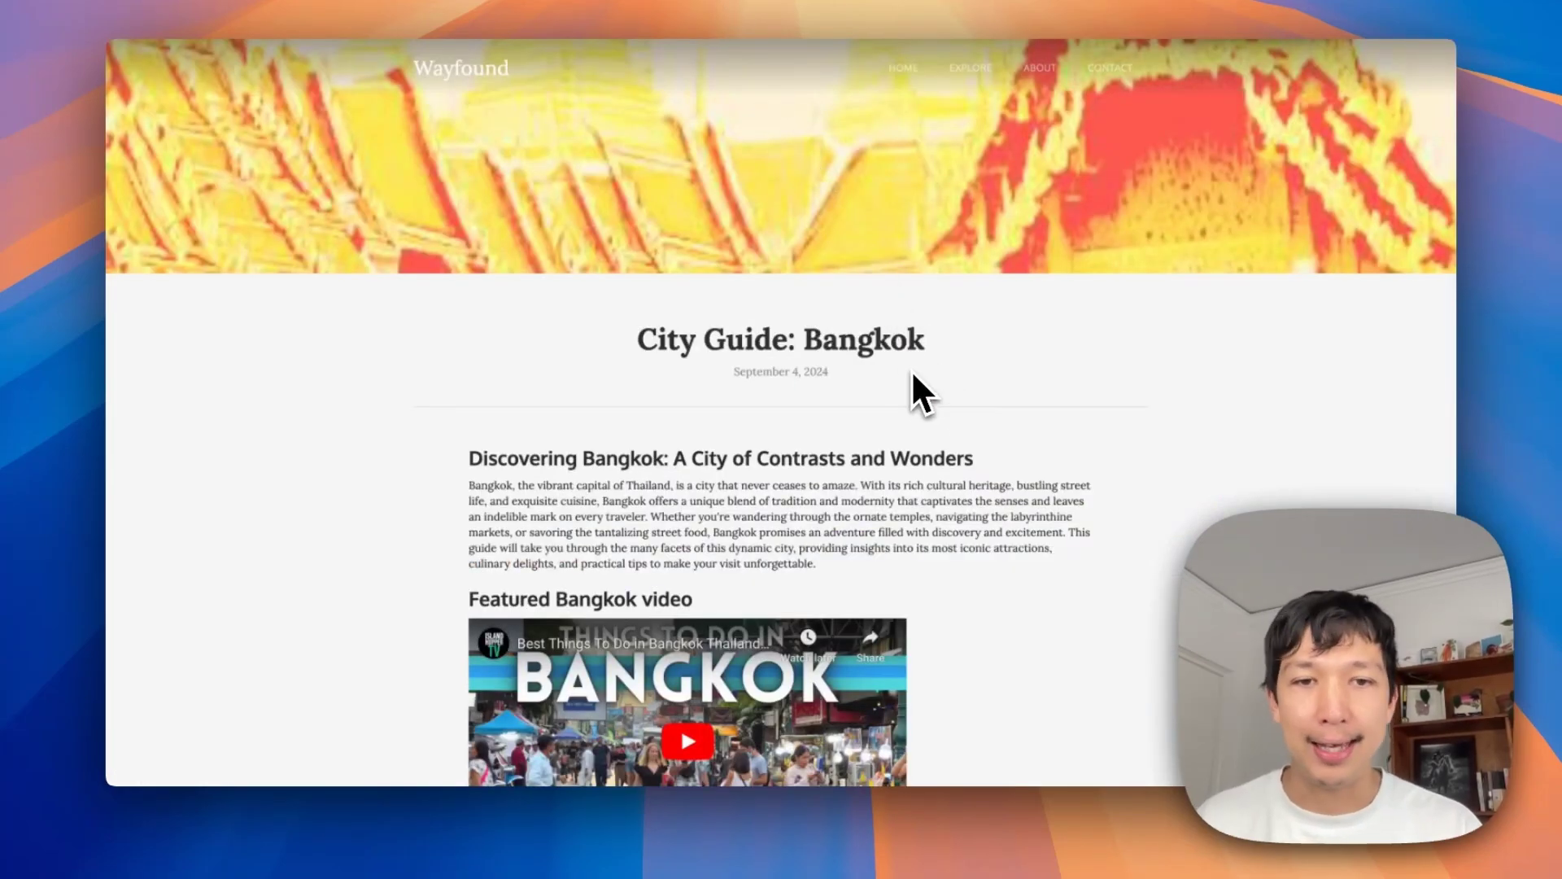
{"action": "triple_click", "coordinate": [894, 342]}
{"action": "left_click", "coordinate": [887, 344]}
{"action": "scroll", "coordinate": [830, 347], "scroll_direction": "down", "scroll_amount": 3}
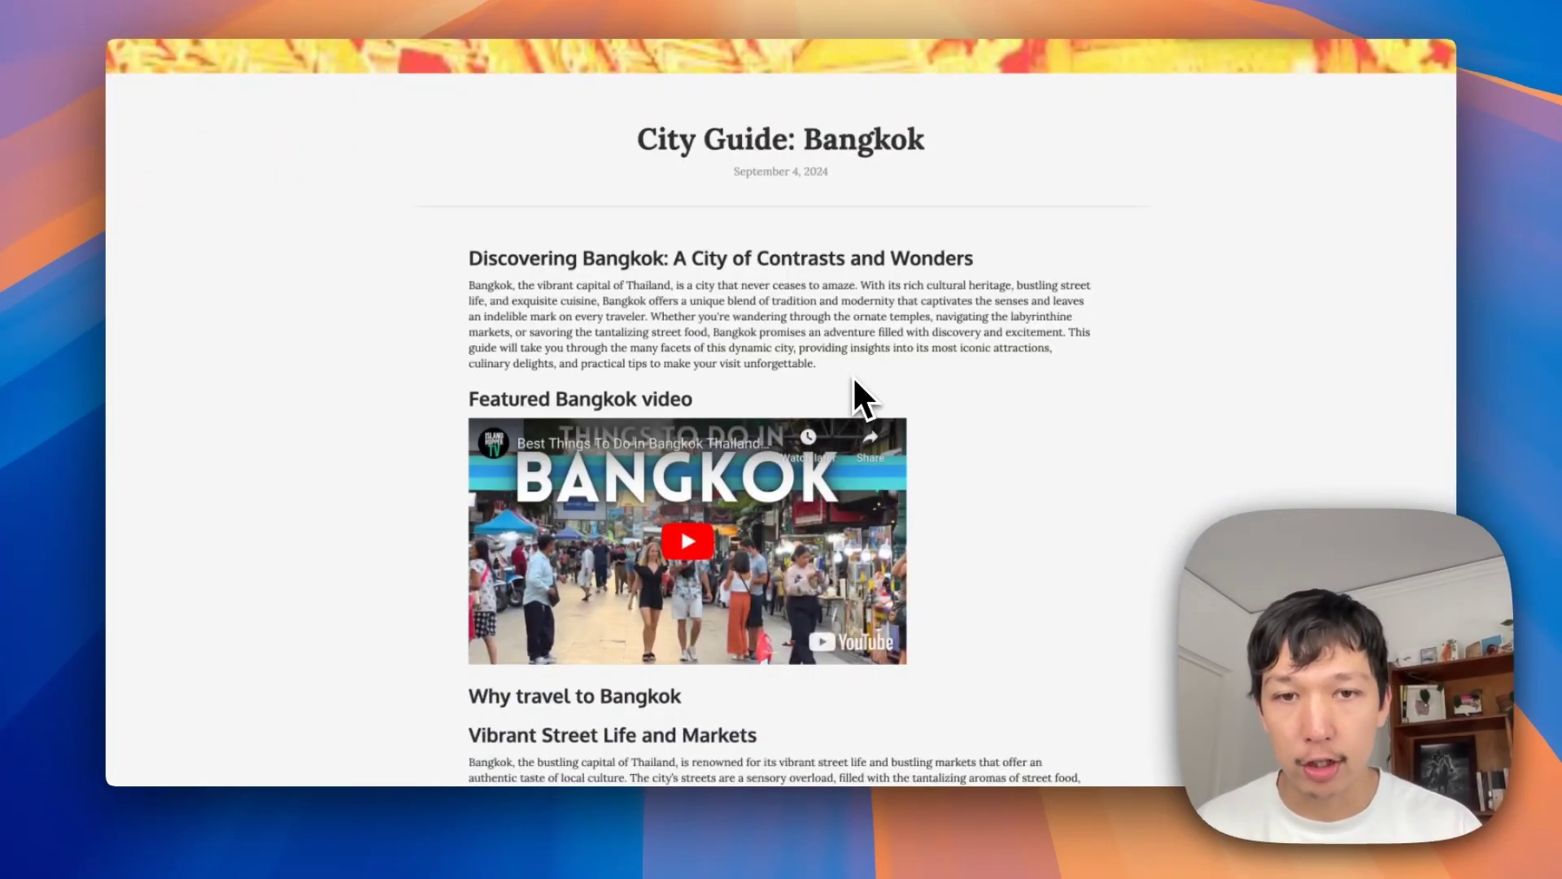
{"action": "left_click_drag", "start_coordinate": [856, 380], "coordinate": [472, 254]}
{"action": "scroll", "coordinate": [819, 244], "scroll_direction": "up", "scroll_amount": 3}
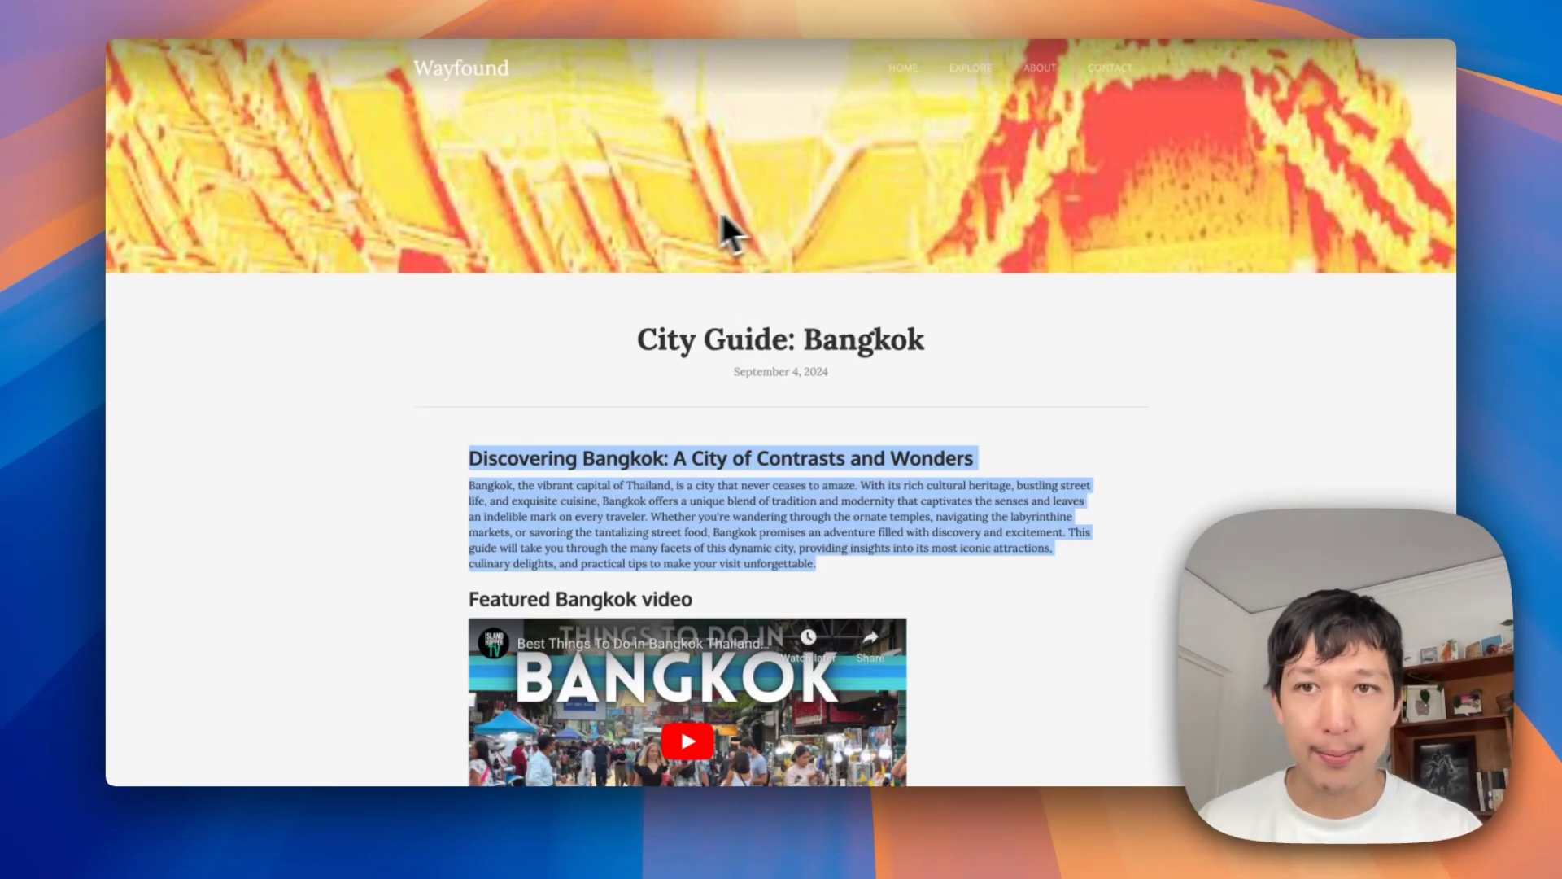
{"action": "left_click", "coordinate": [477, 66]}
{"action": "scroll", "coordinate": [578, 244], "scroll_direction": "down", "scroll_amount": 5}
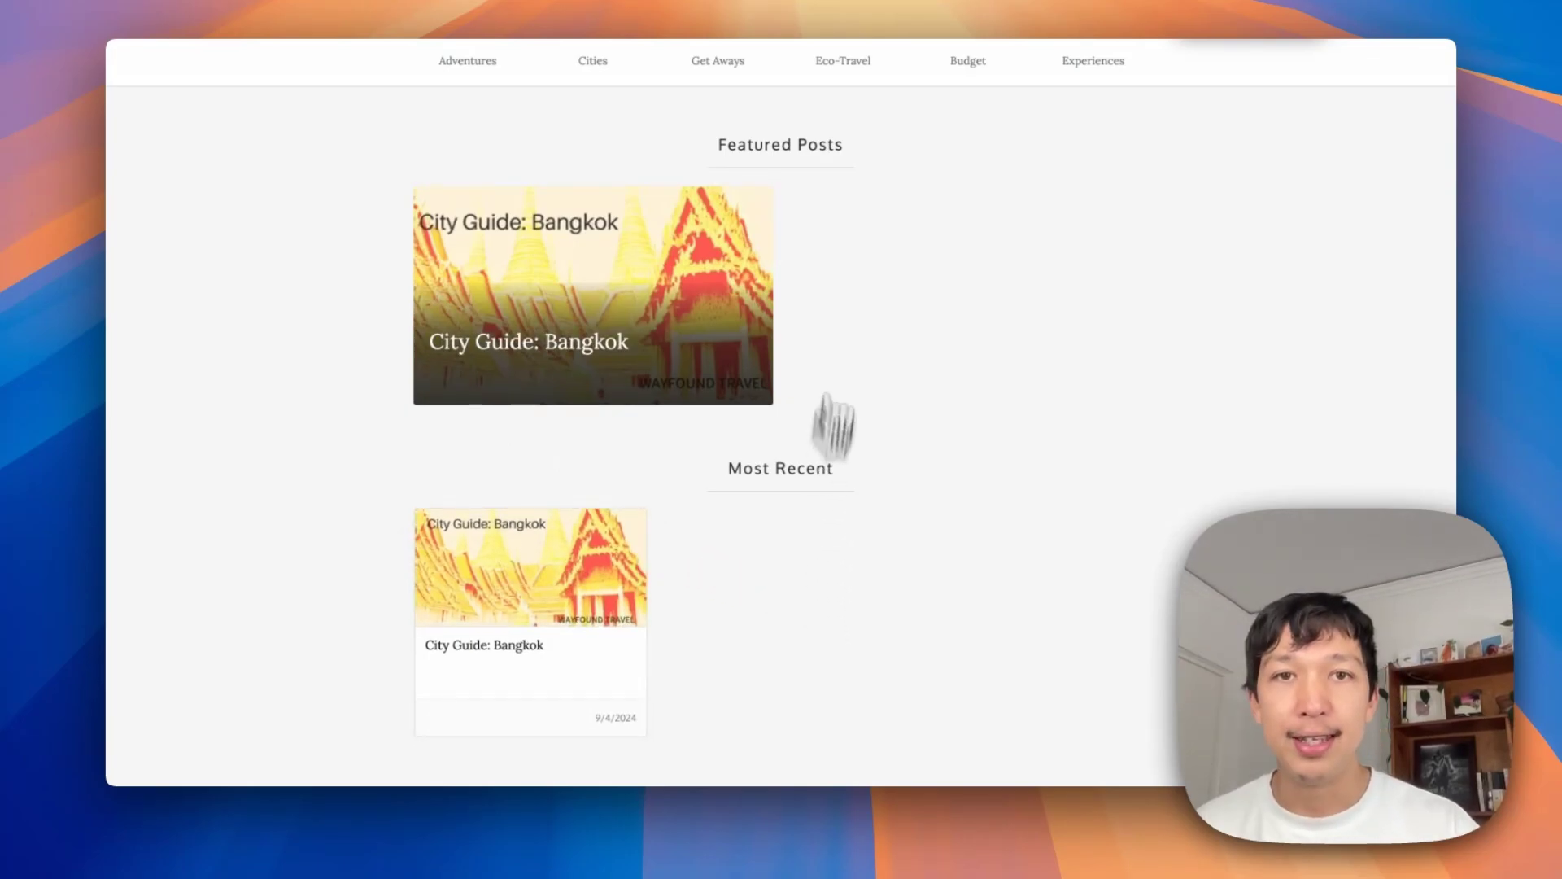
Step: Return to the blog writer tool, expand the Generate Title step and examine the city variable in its code
{"action": "left_click", "coordinate": [818, 0]}
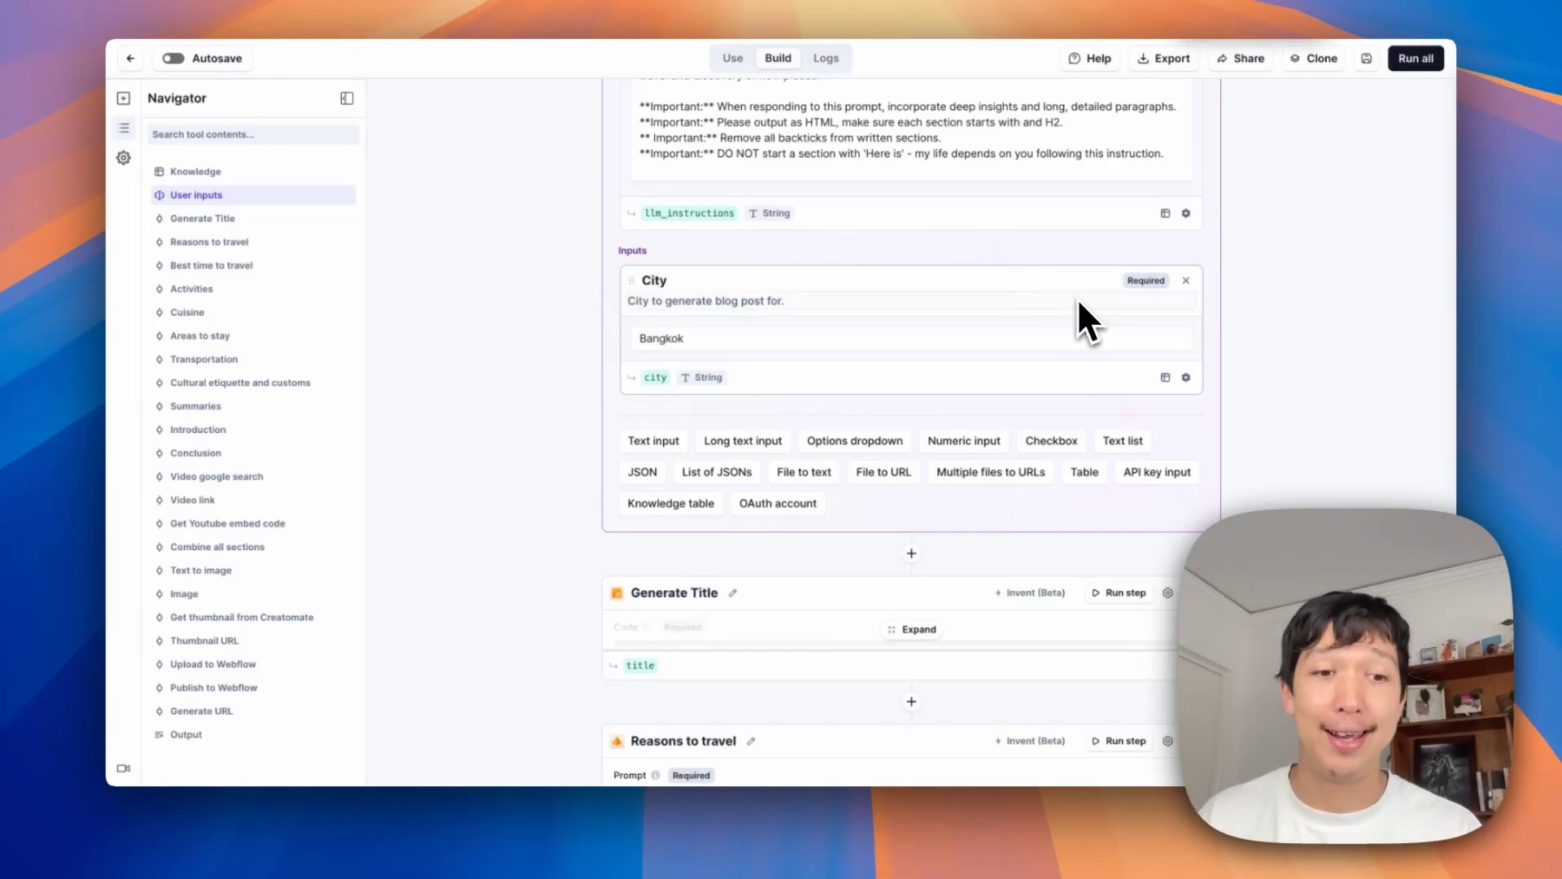
{"action": "scroll", "coordinate": [1081, 301], "scroll_direction": "down", "scroll_amount": 5}
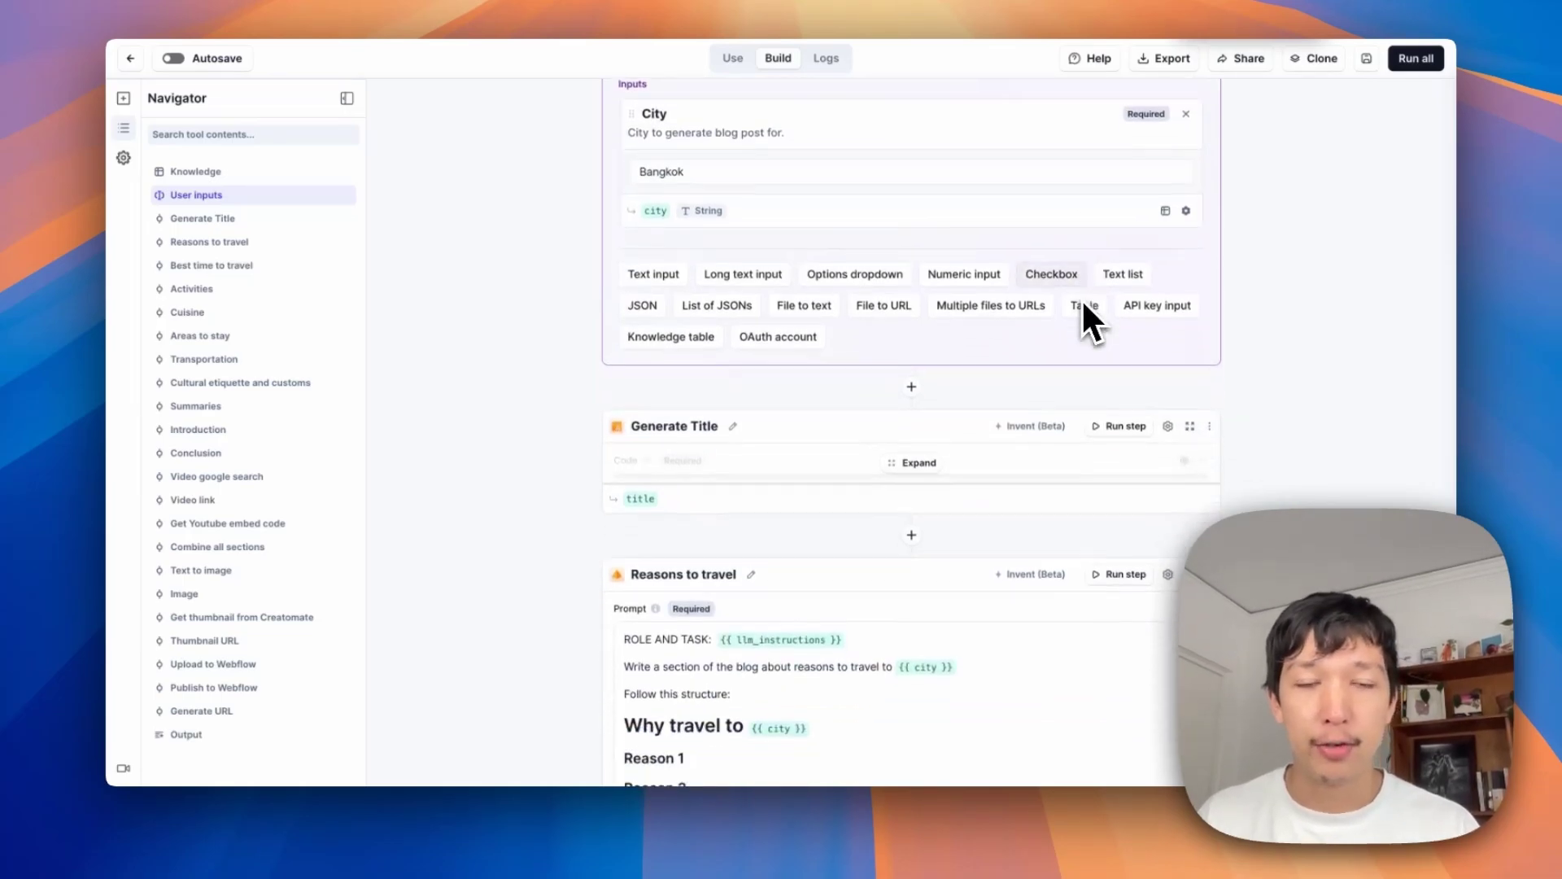
{"action": "left_click", "coordinate": [736, 4]}
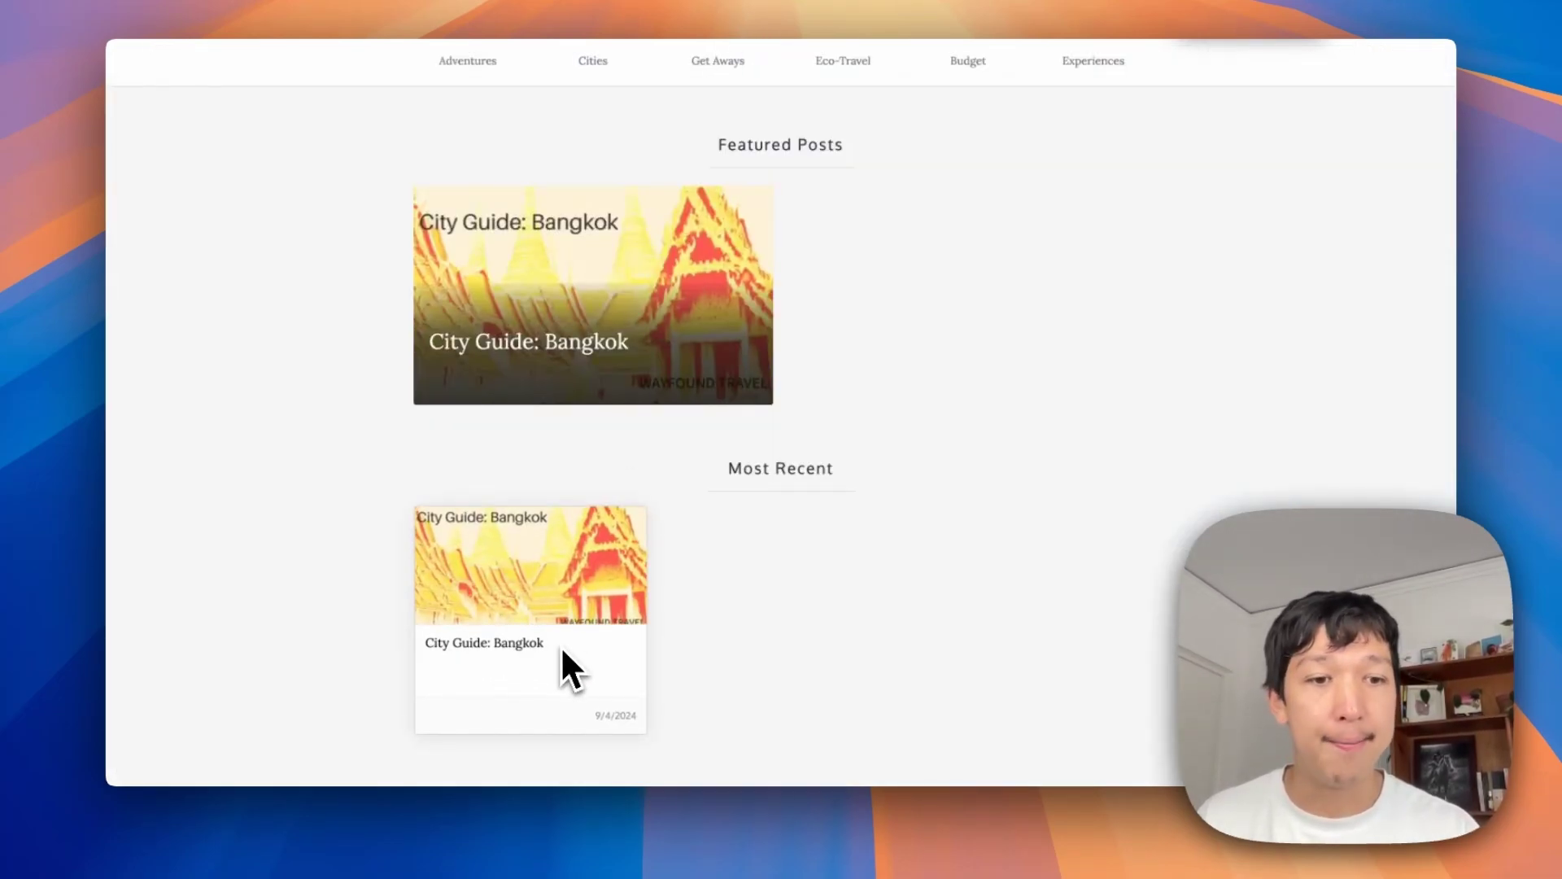
{"action": "left_click", "coordinate": [726, 6]}
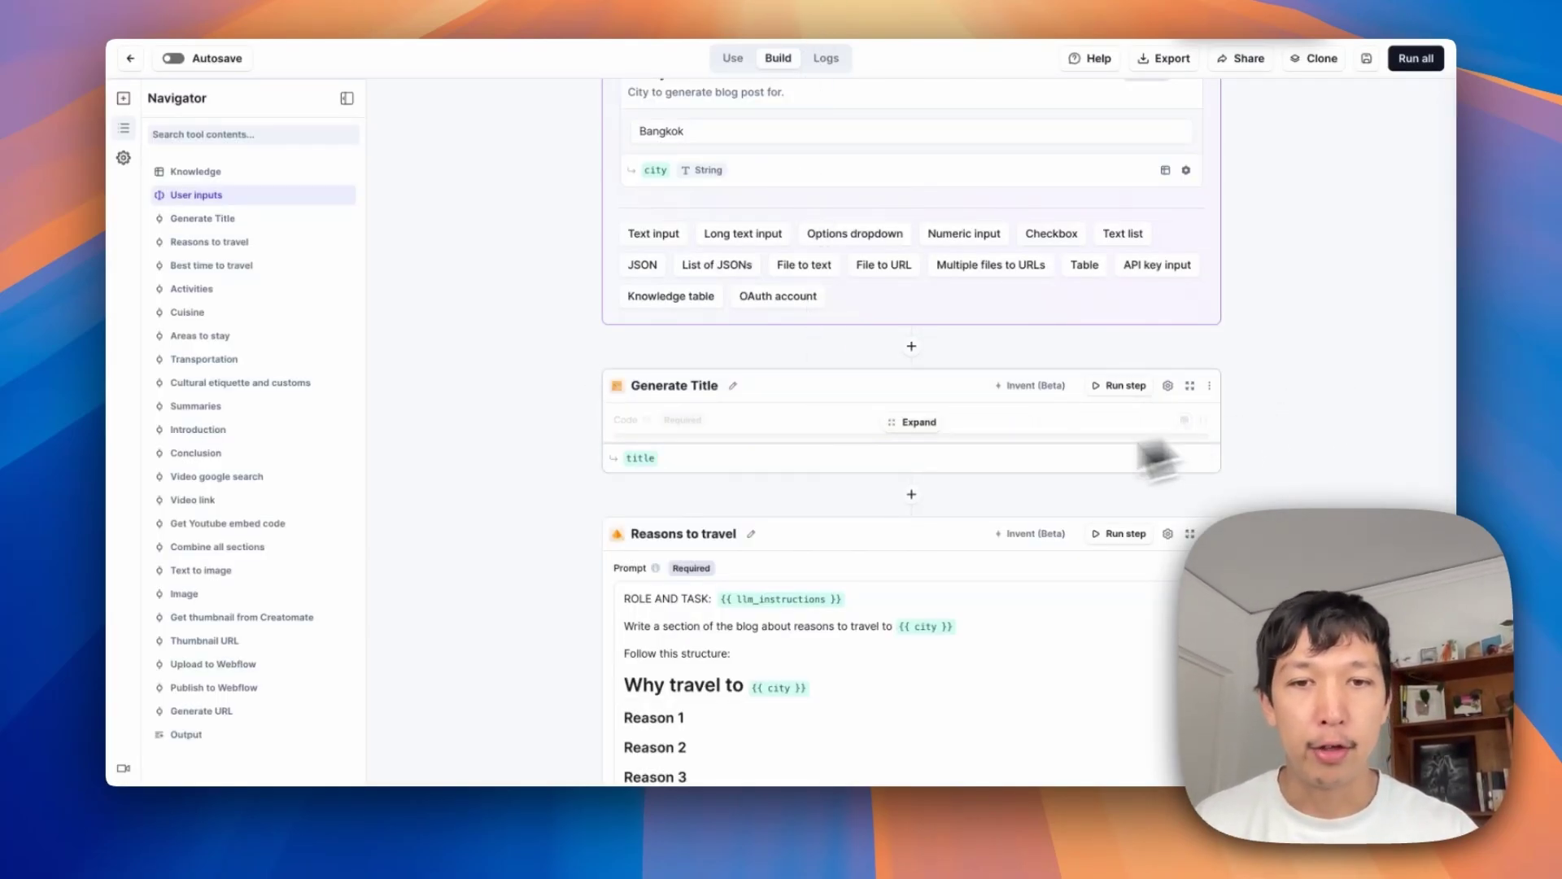
{"action": "left_click", "coordinate": [928, 423]}
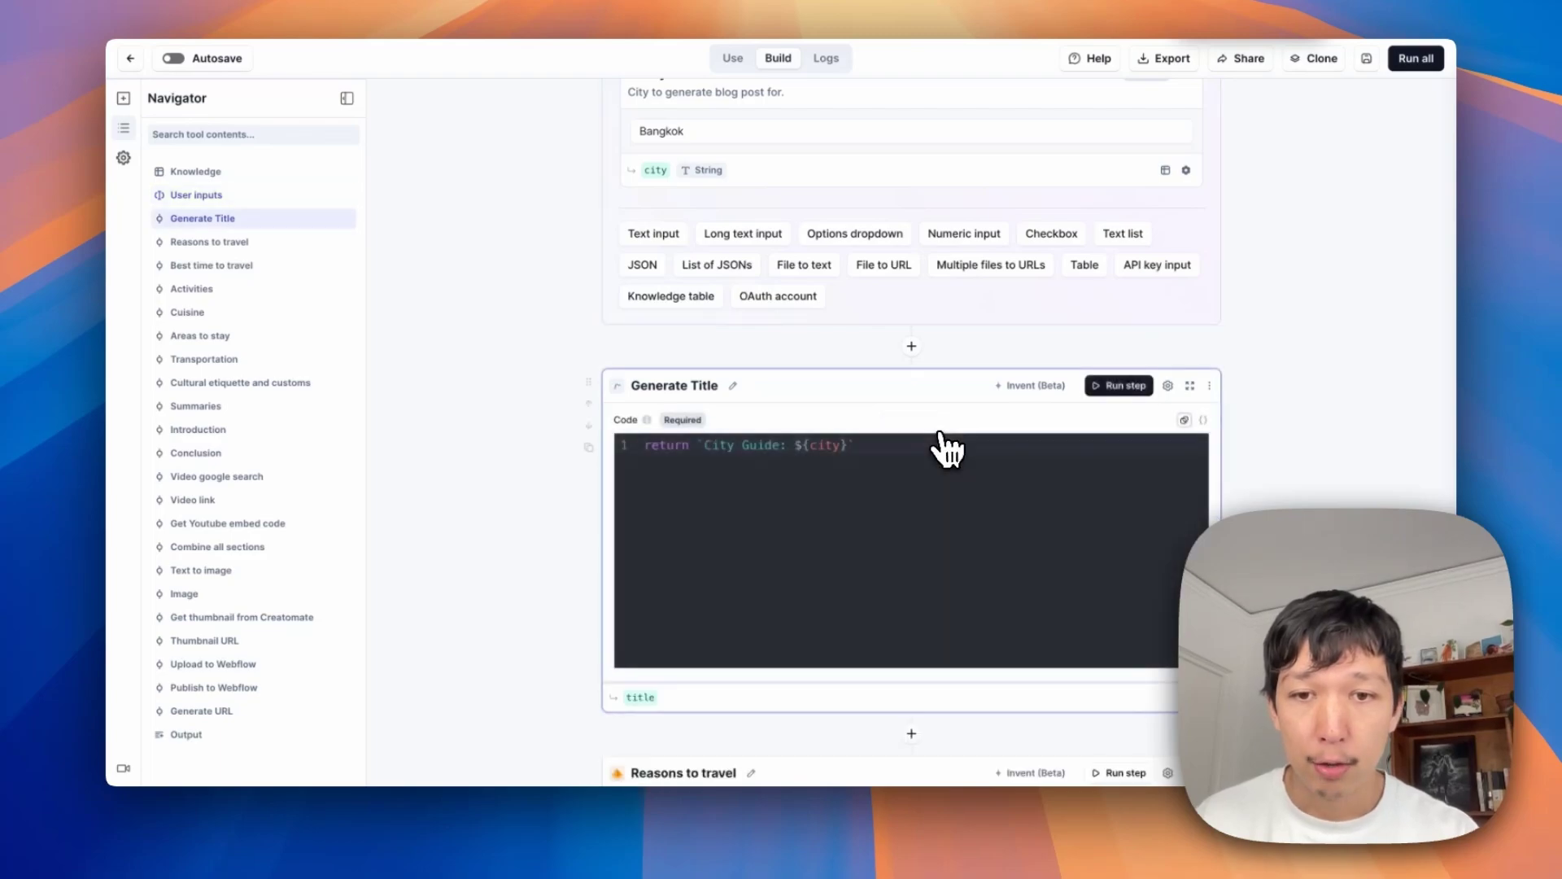
{"action": "scroll", "coordinate": [1261, 439], "scroll_direction": "down", "scroll_amount": 3}
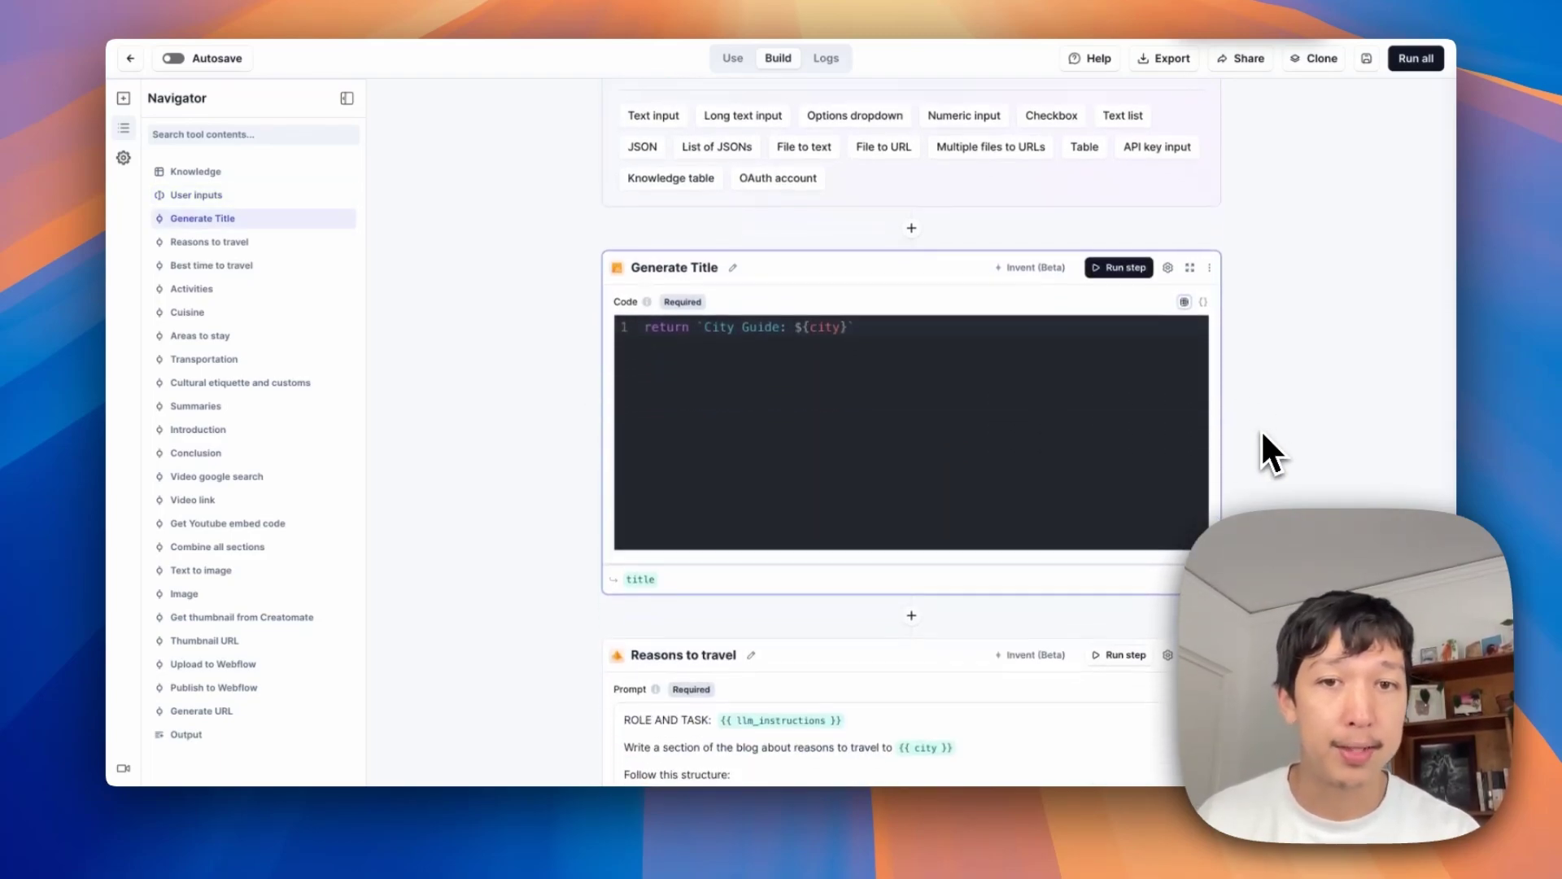
{"action": "left_click_drag", "start_coordinate": [704, 268], "coordinate": [819, 279]}
{"action": "double_click", "coordinate": [823, 269]}
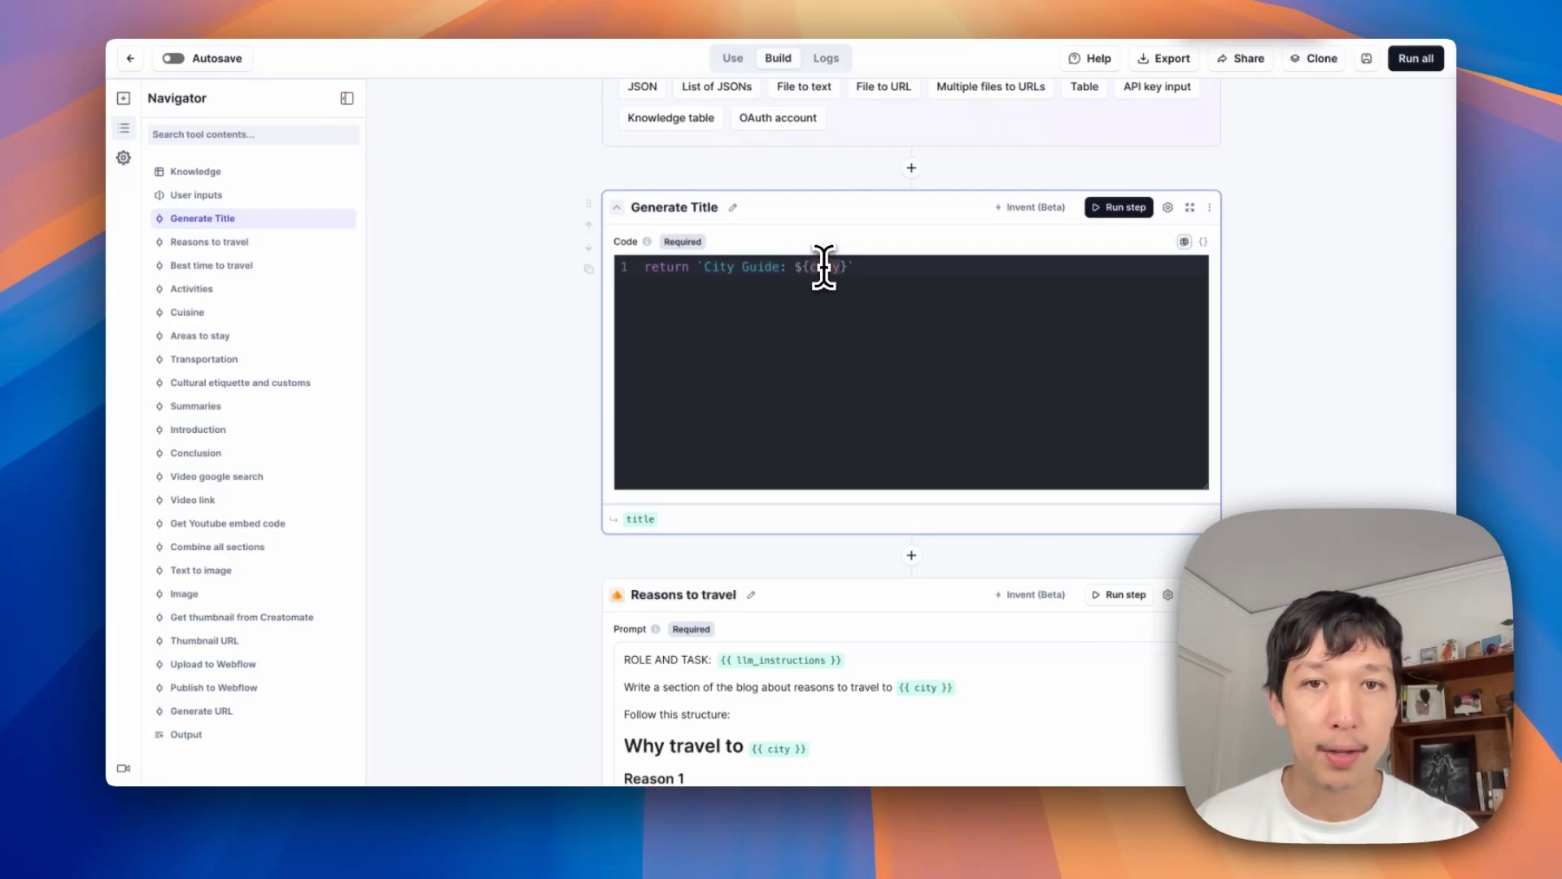
Step: Compare the city variable name and value in the user inputs with the Generate Title code
{"action": "scroll", "coordinate": [825, 266], "scroll_direction": "up", "scroll_amount": 3}
{"action": "double_click", "coordinate": [653, 182]}
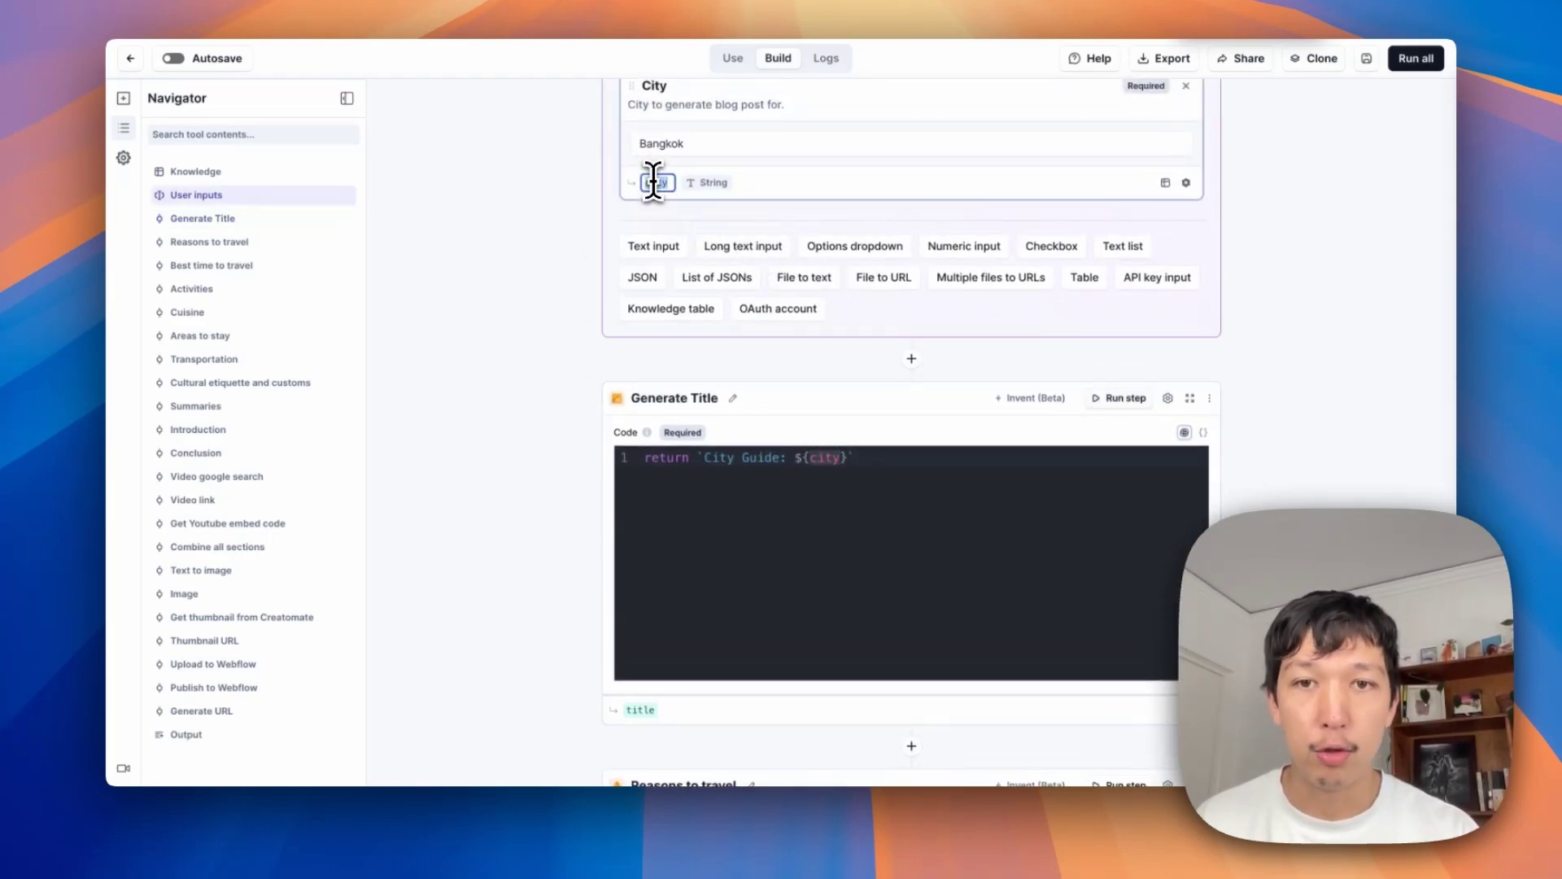
{"action": "double_click", "coordinate": [686, 234]}
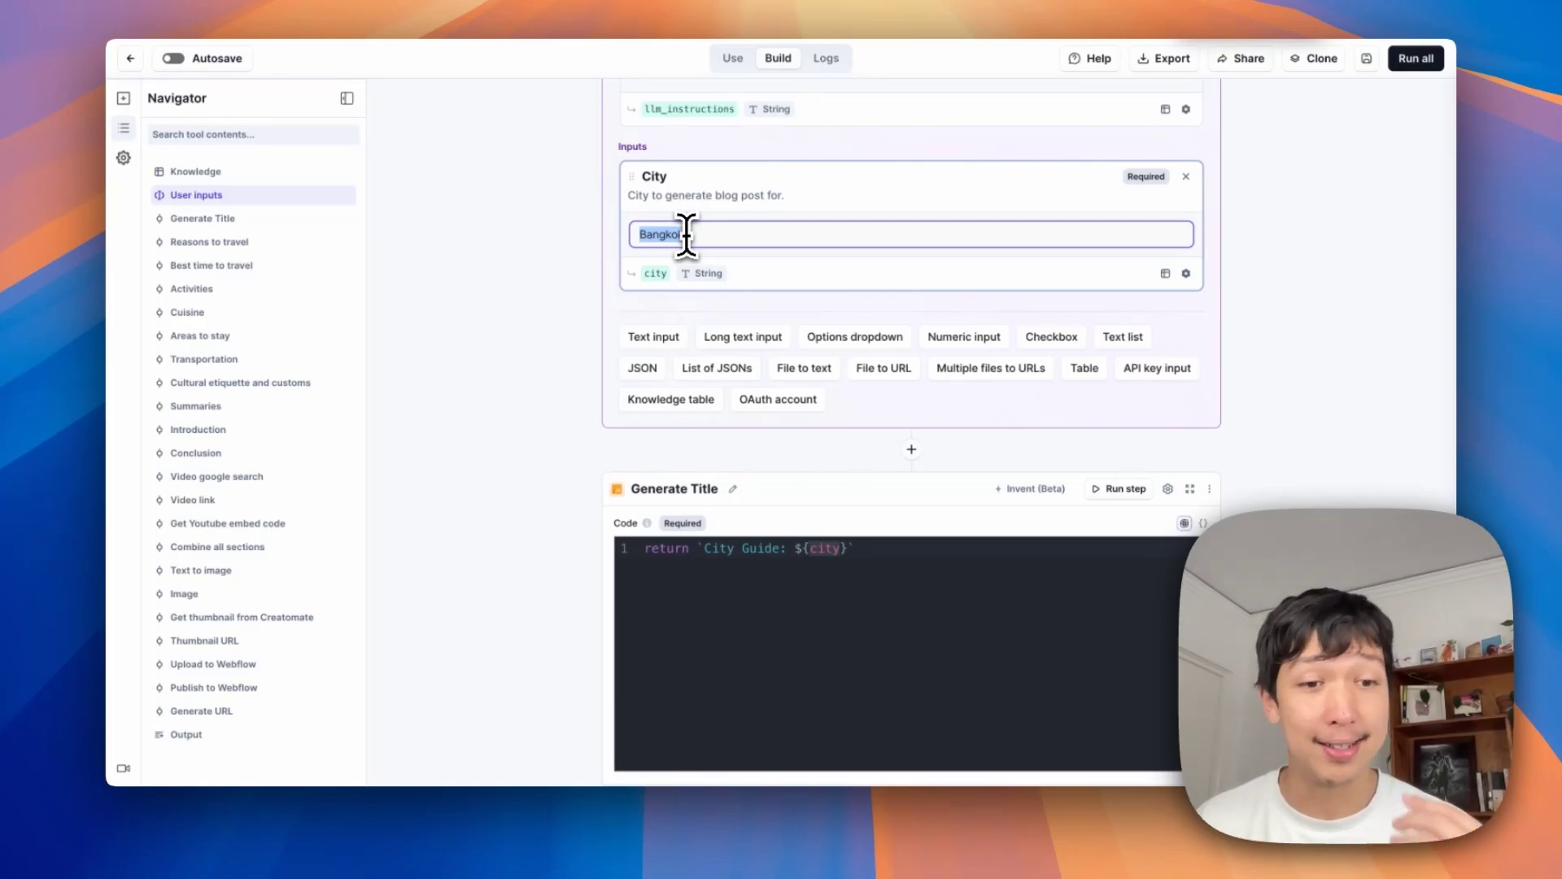
{"action": "left_click", "coordinate": [812, 568]}
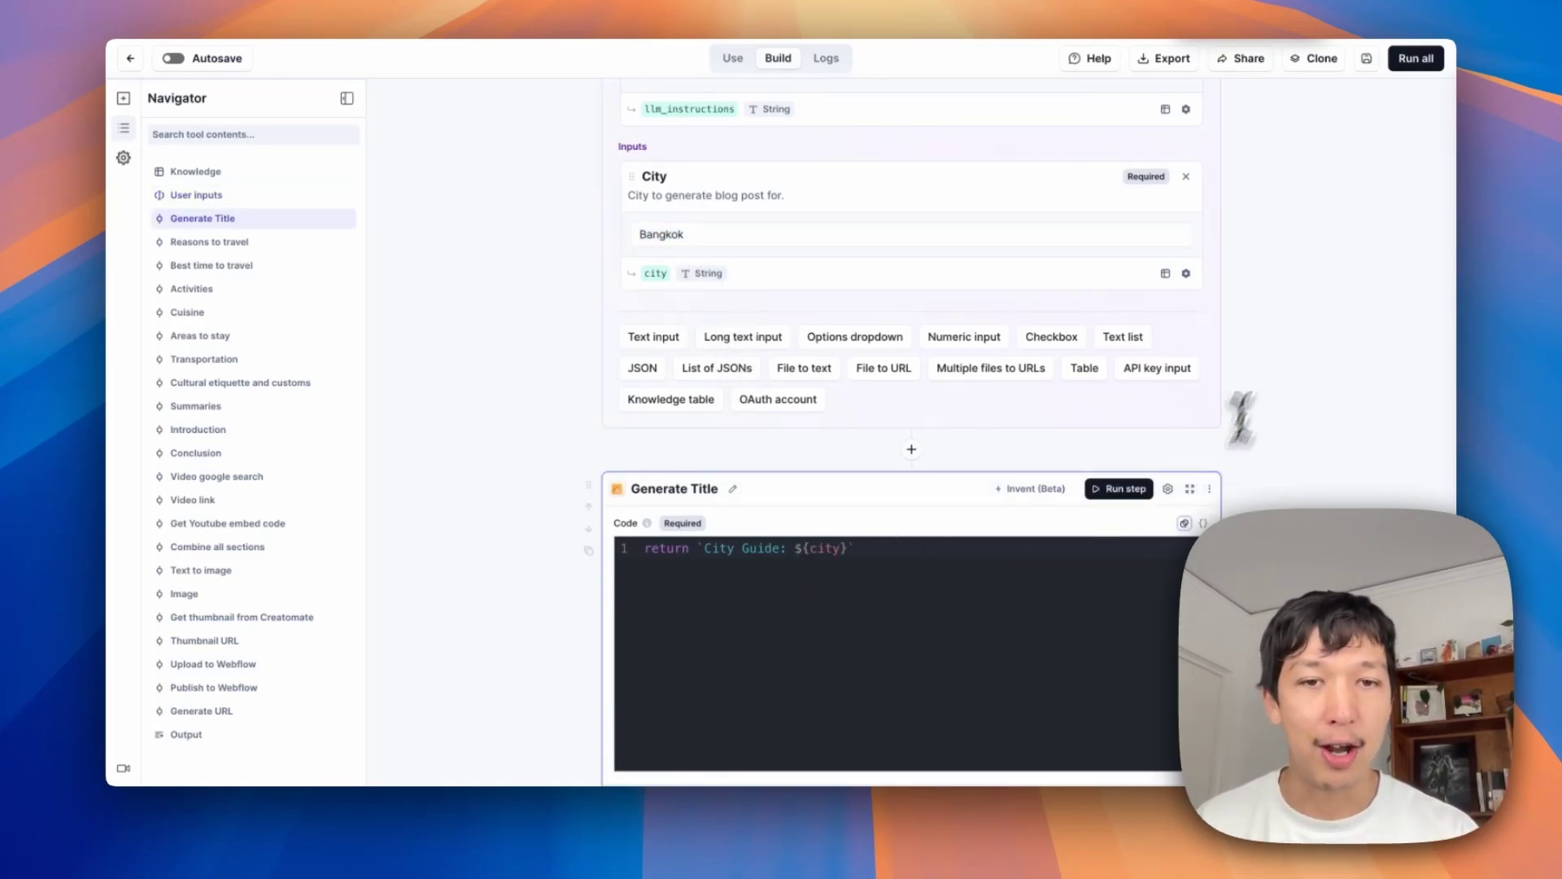
Step: Run the Generate Title step and check the title in its output
{"action": "scroll", "coordinate": [1261, 366], "scroll_direction": "down", "scroll_amount": 2}
{"action": "left_click", "coordinate": [1133, 390]}
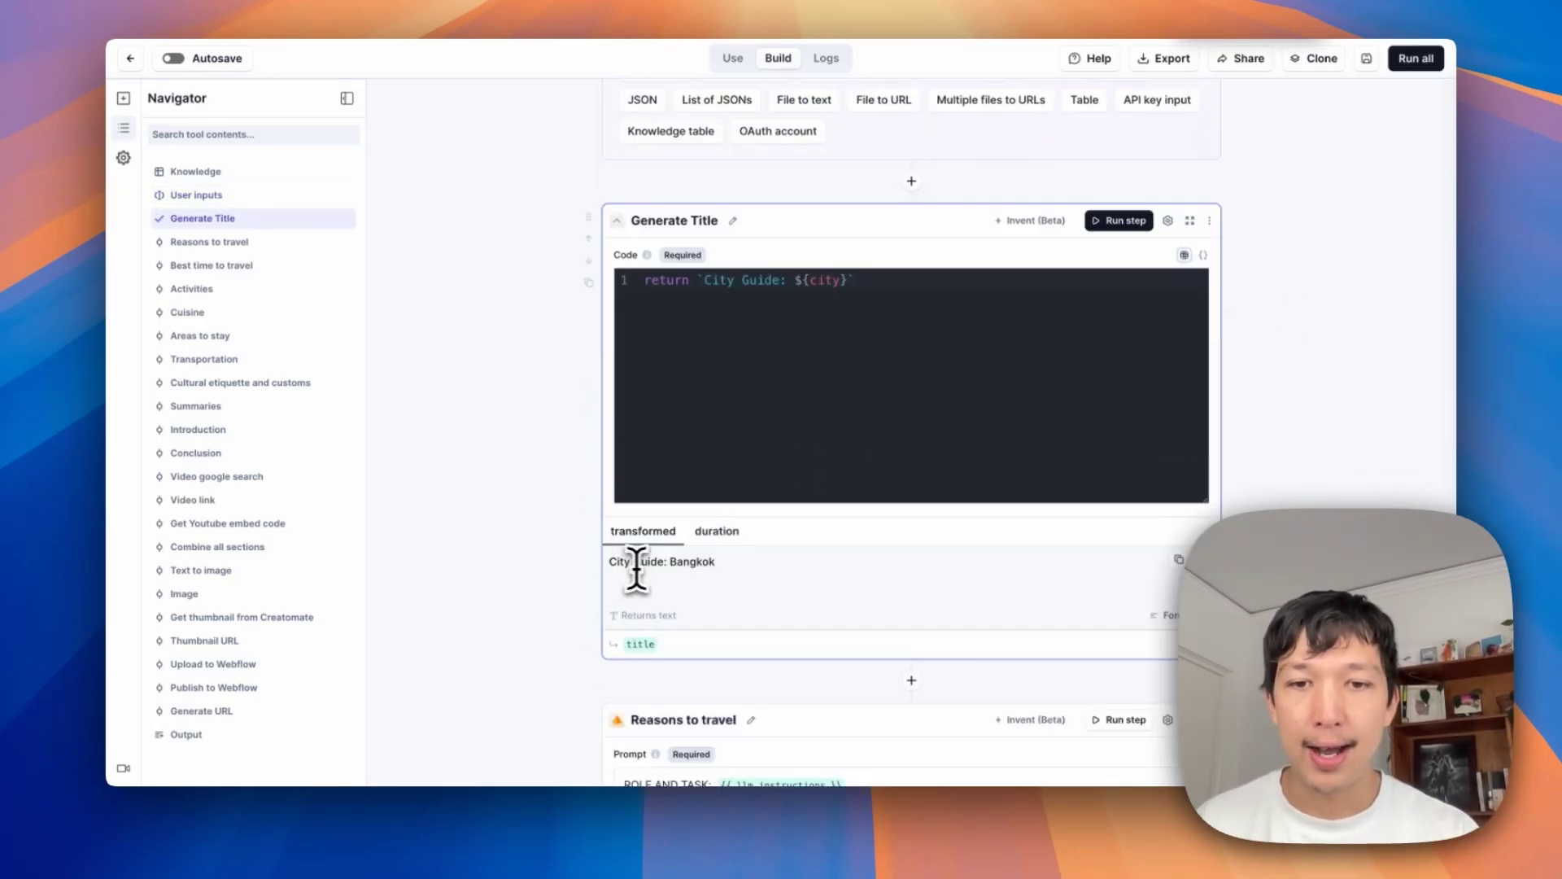
{"action": "double_click", "coordinate": [687, 561]}
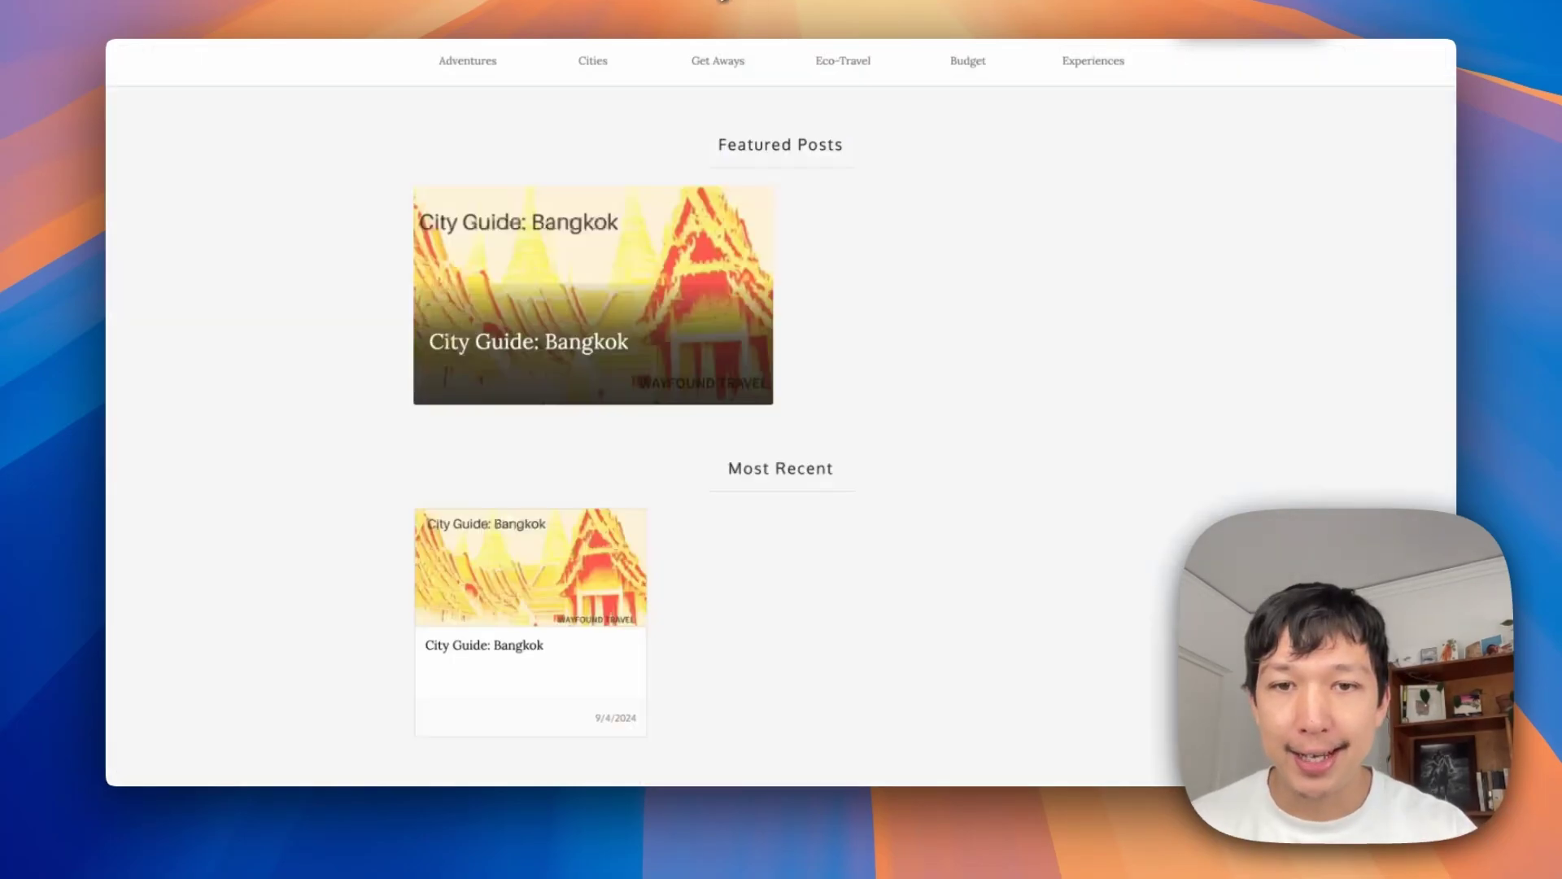
Step: Open the Bangkok city guide from the Wayfound home page and examine its section headings
{"action": "left_click", "coordinate": [663, 332]}
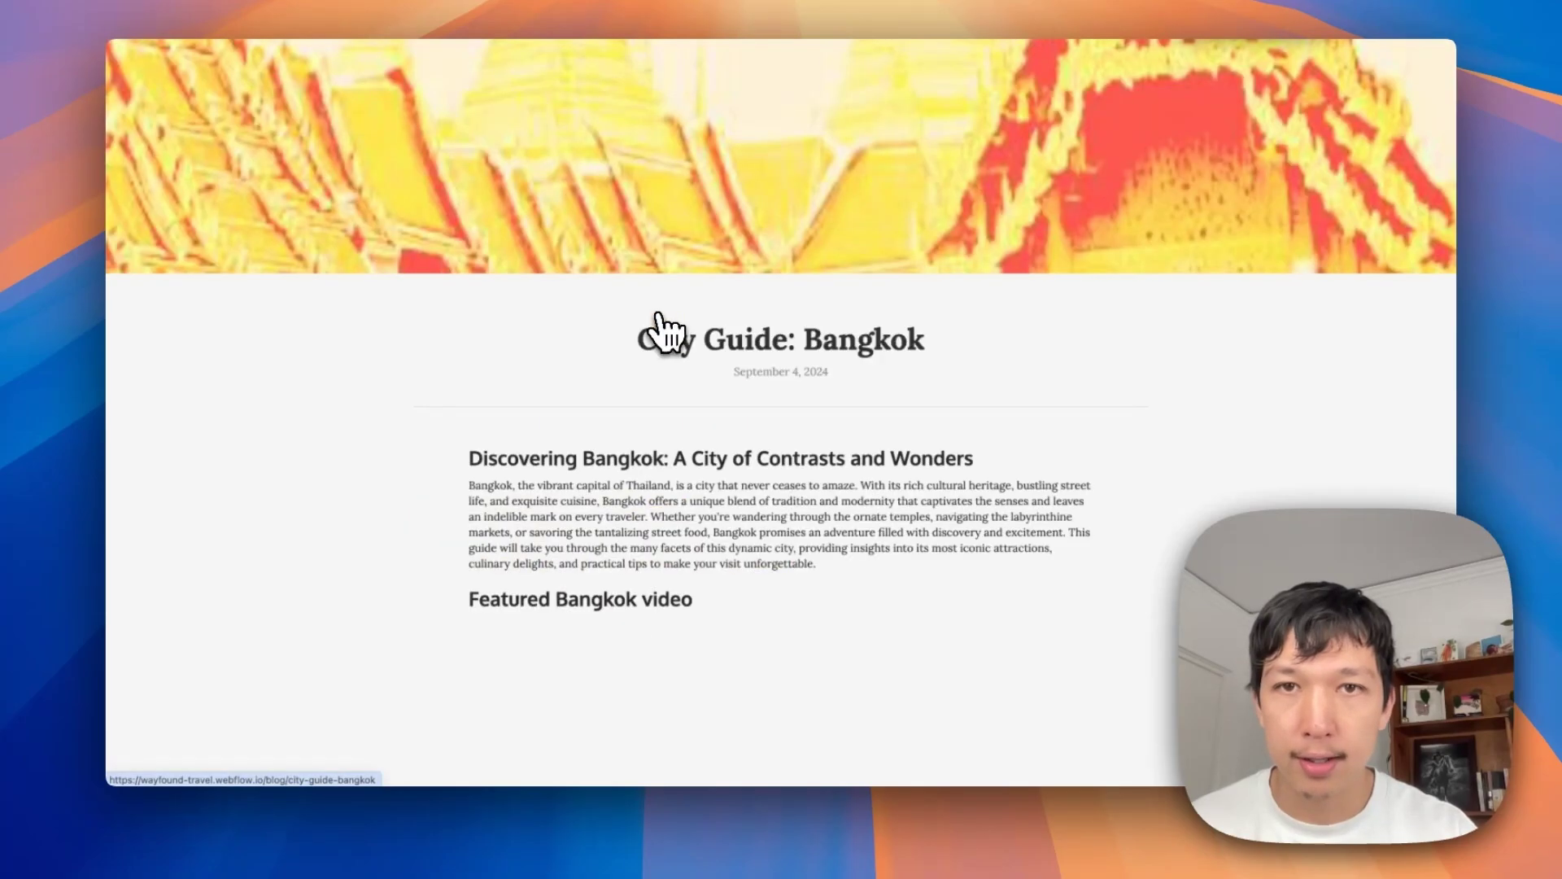
{"action": "scroll", "coordinate": [700, 232], "scroll_direction": "down", "scroll_amount": 8}
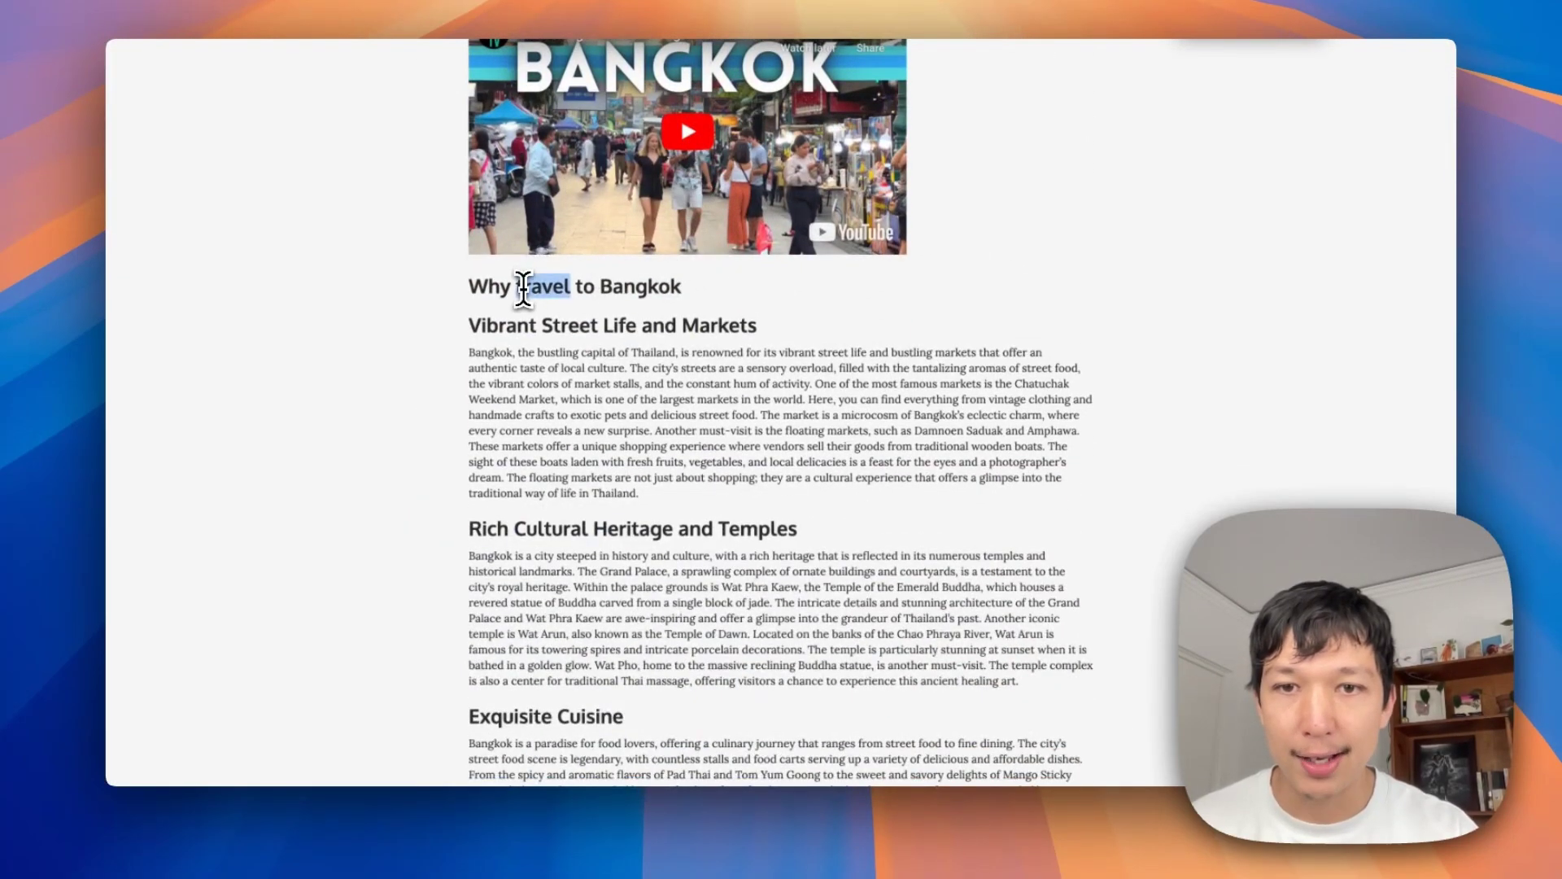
{"action": "triple_click", "coordinate": [522, 290]}
{"action": "scroll", "coordinate": [524, 291], "scroll_direction": "down", "scroll_amount": 10}
{"action": "scroll", "coordinate": [523, 309], "scroll_direction": "down", "scroll_amount": 4}
{"action": "triple_click", "coordinate": [529, 425]}
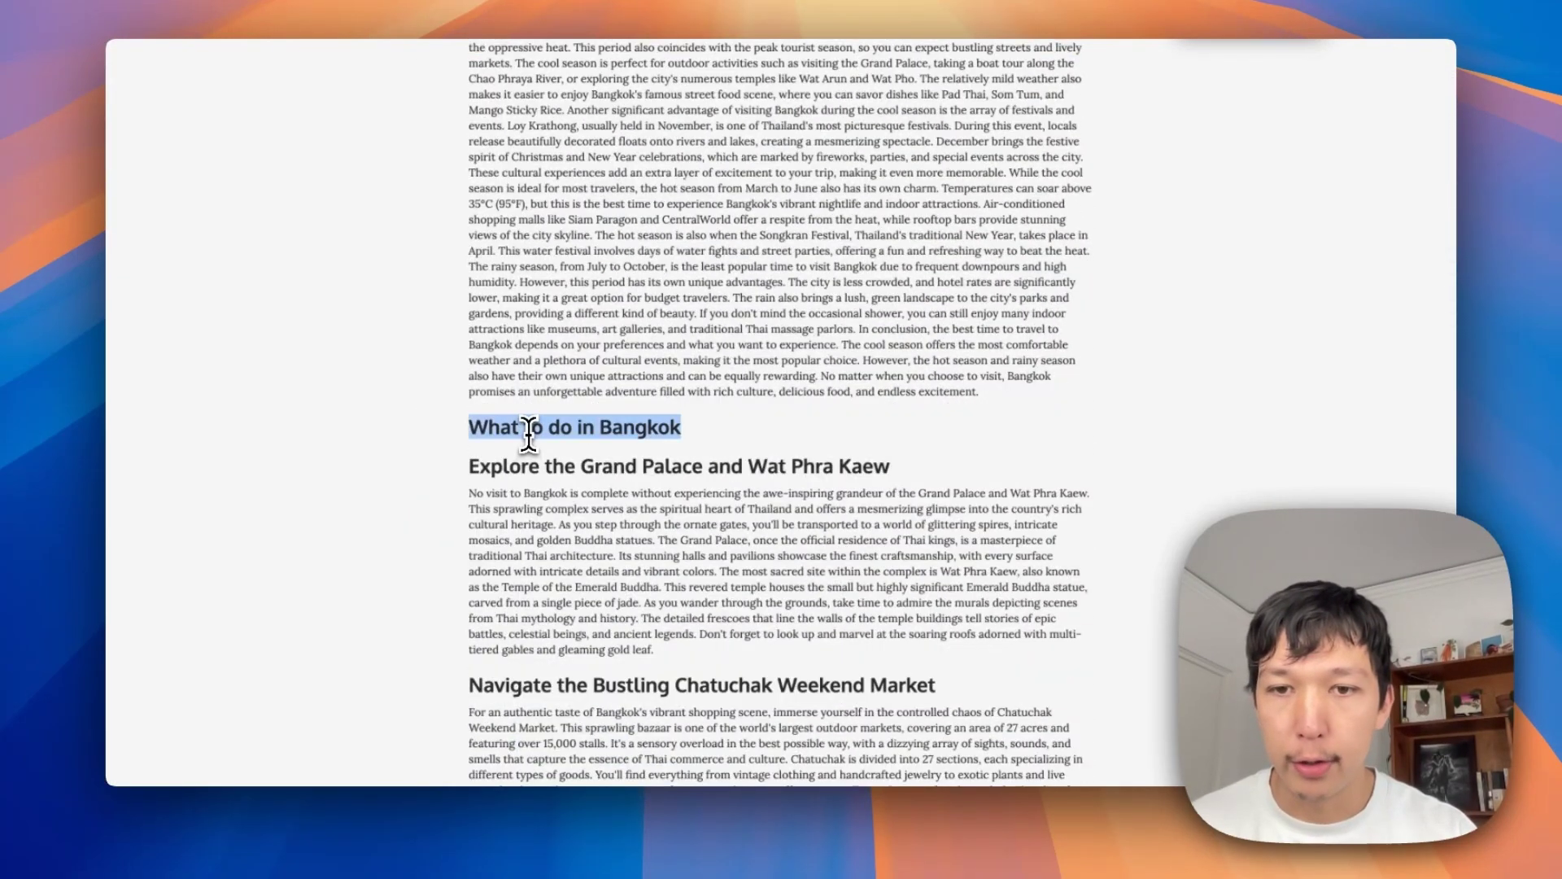
{"action": "scroll", "coordinate": [529, 431], "scroll_direction": "down", "scroll_amount": 15}
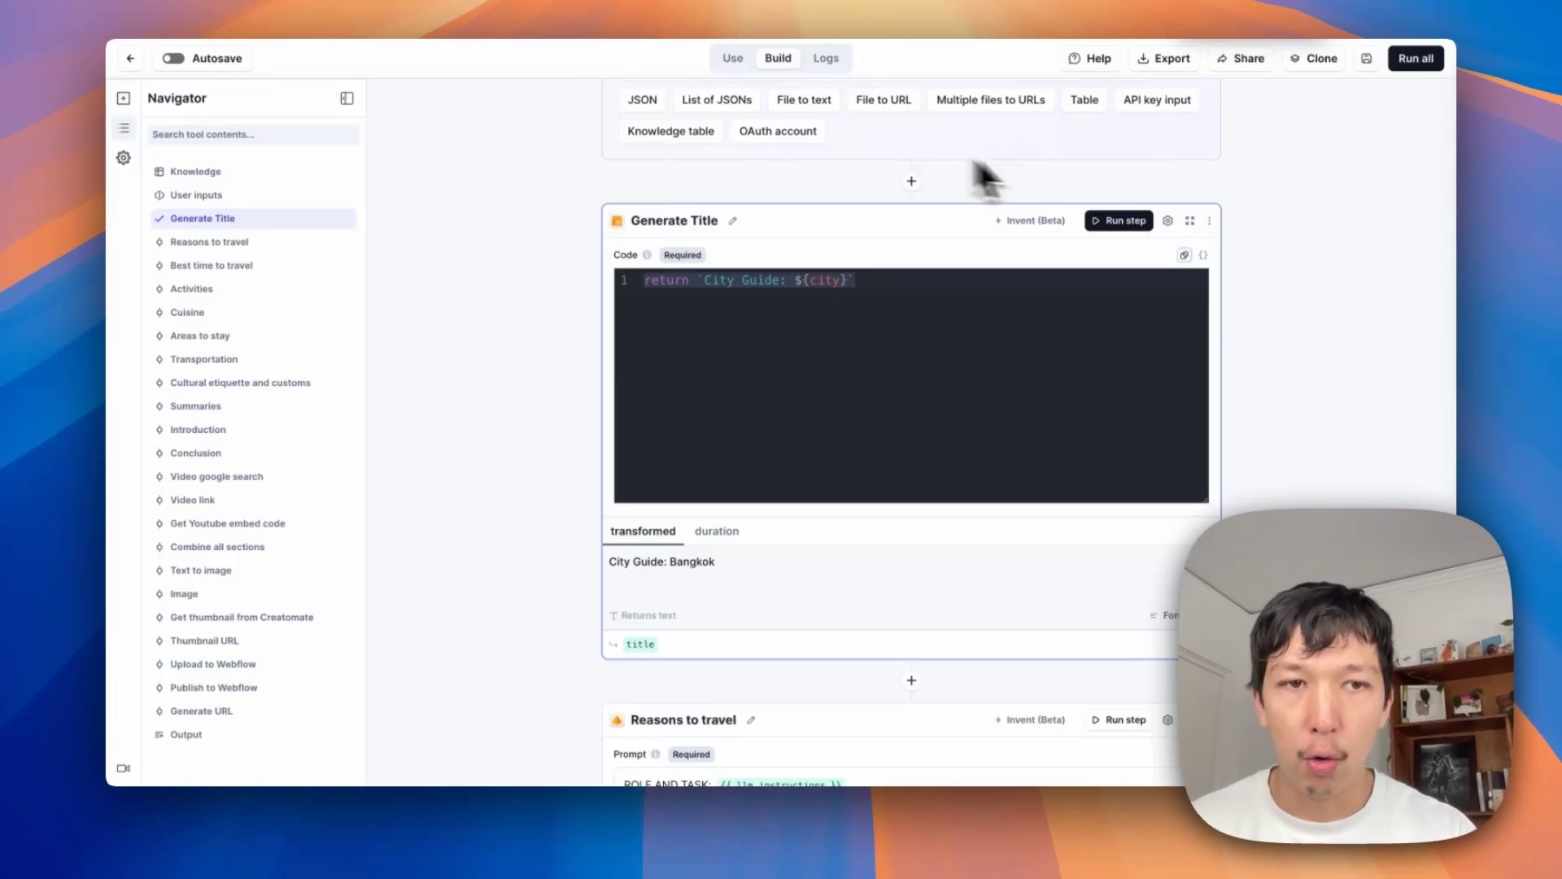
Step: Return to the blog writer tool and examine the city and llm_instructions variables in the Reasons to travel prompt
{"action": "scroll", "coordinate": [1335, 197], "scroll_direction": "down", "scroll_amount": 2}
{"action": "scroll", "coordinate": [1334, 197], "scroll_direction": "down", "scroll_amount": 6}
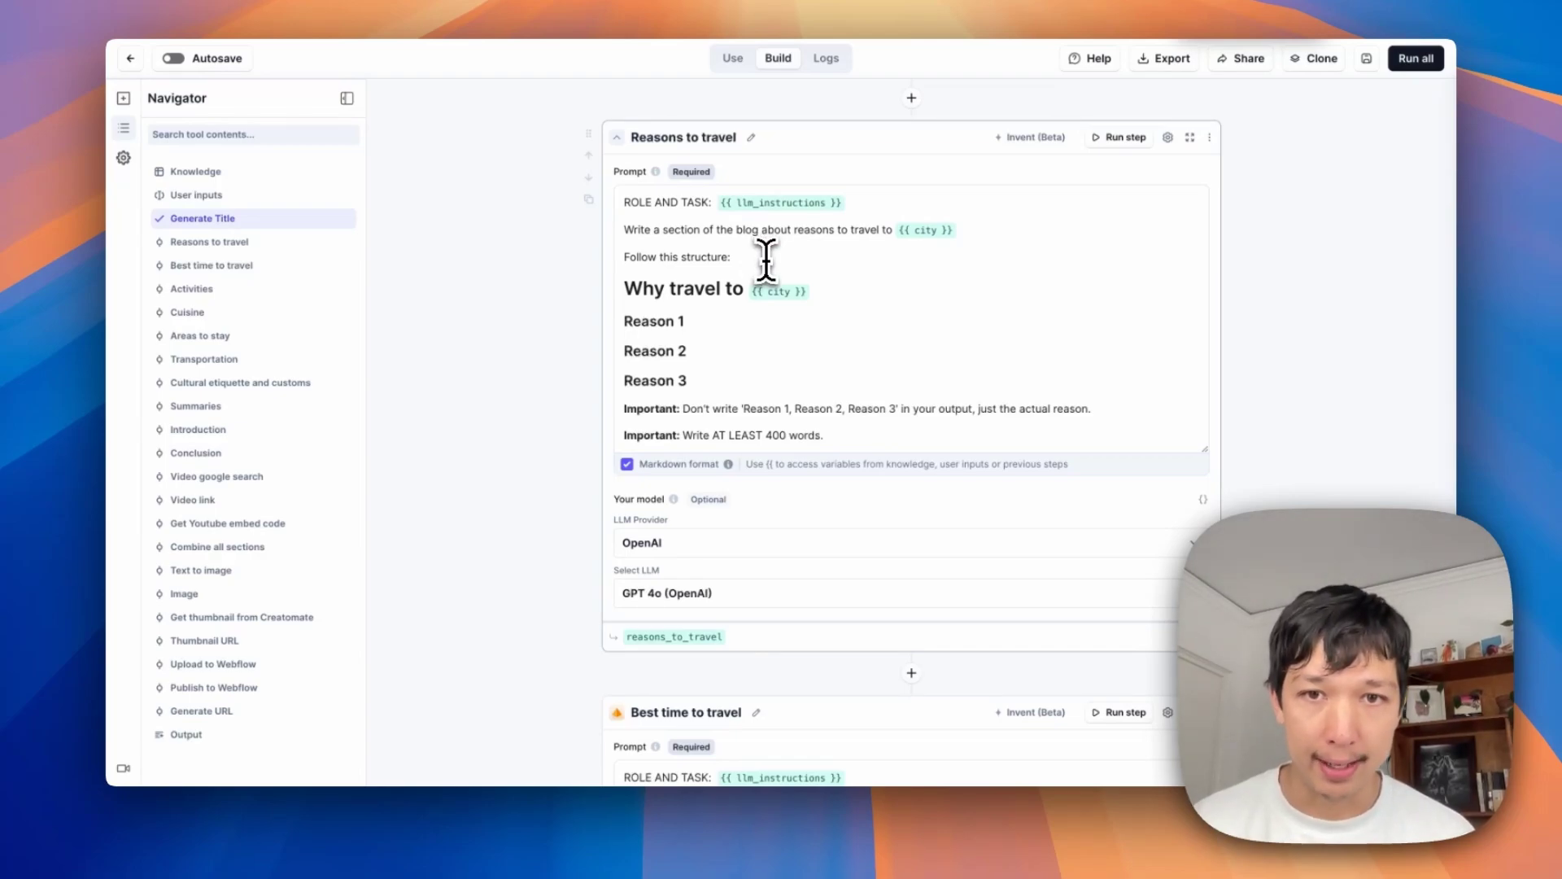
{"action": "left_click", "coordinate": [921, 235]}
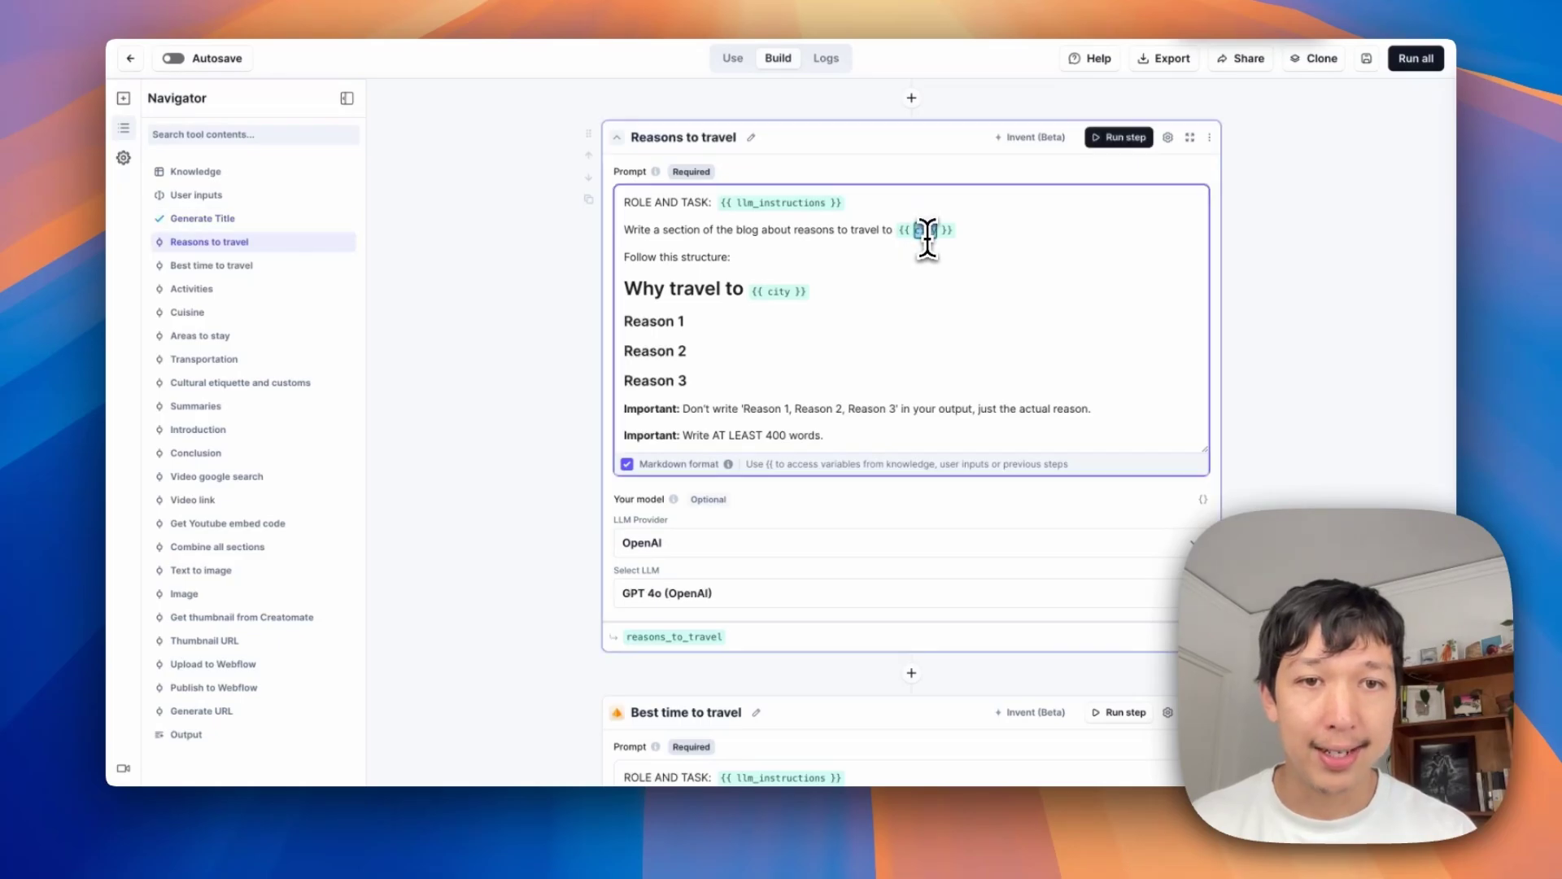
{"action": "left_click", "coordinate": [789, 203]}
Step: Go back to the Core LLM instructions and highlight the line about removing all backticks from written sections
{"action": "scroll", "coordinate": [1317, 334], "scroll_direction": "up", "scroll_amount": 15}
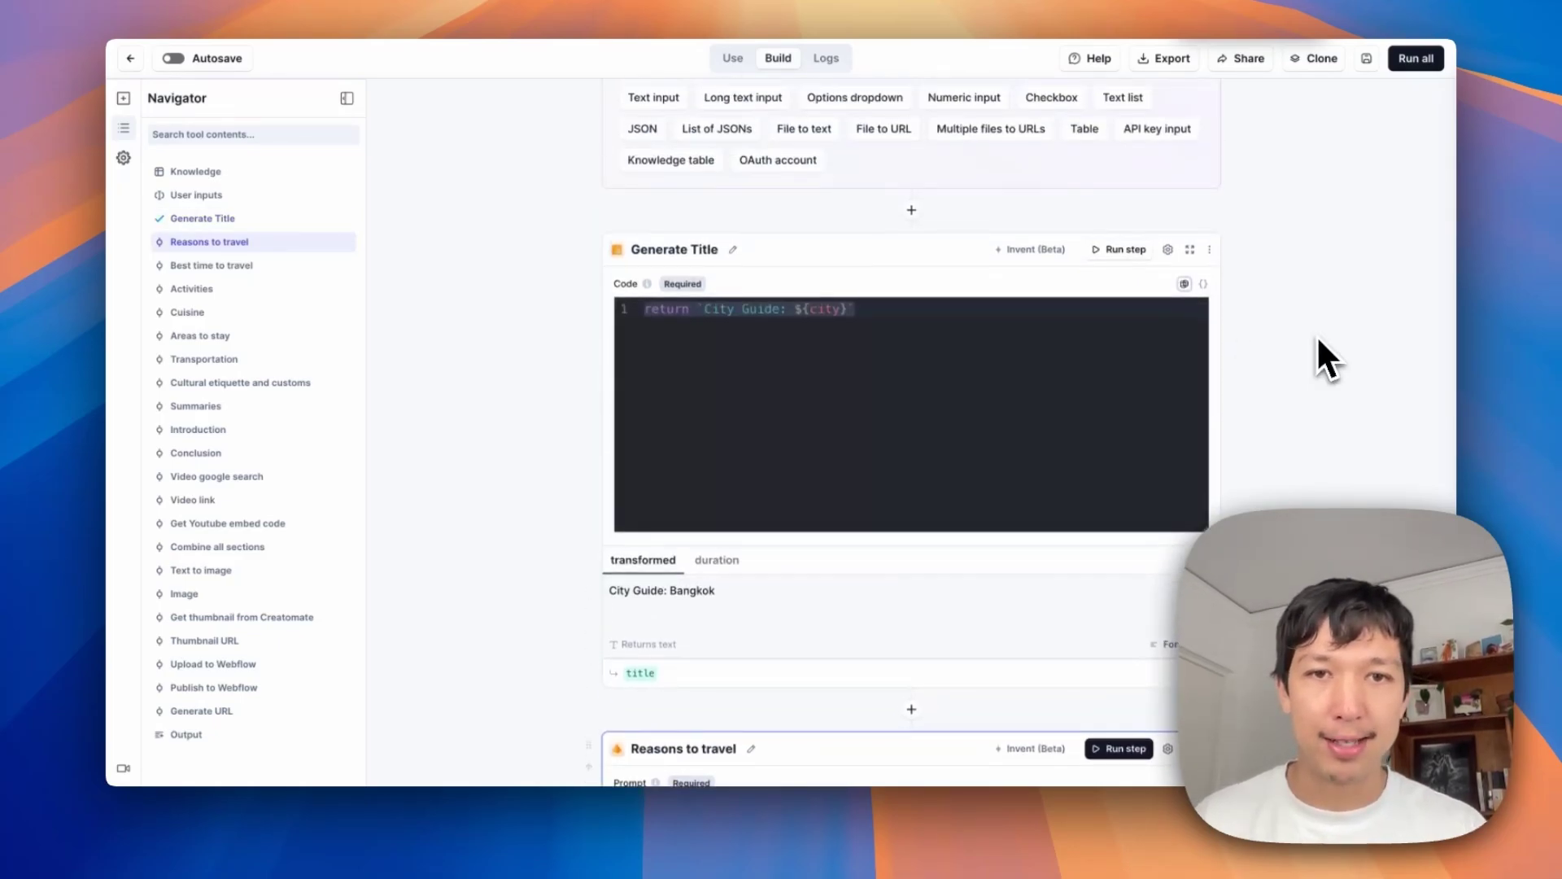
{"action": "scroll", "coordinate": [1316, 335], "scroll_direction": "down", "scroll_amount": 8}
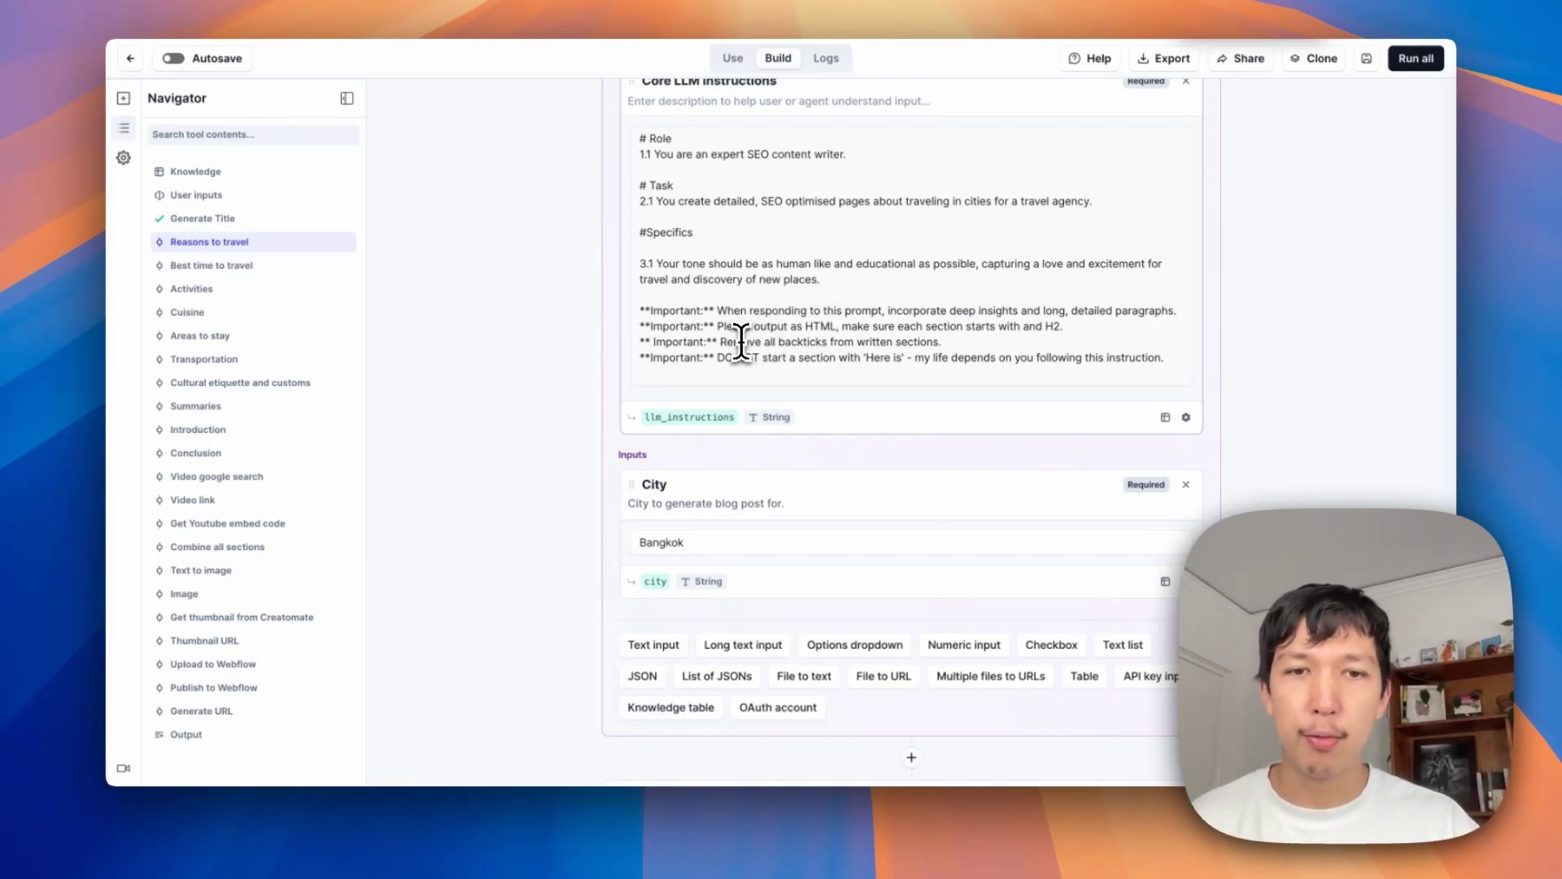
{"action": "left_click_drag", "start_coordinate": [742, 342], "coordinate": [850, 342]}
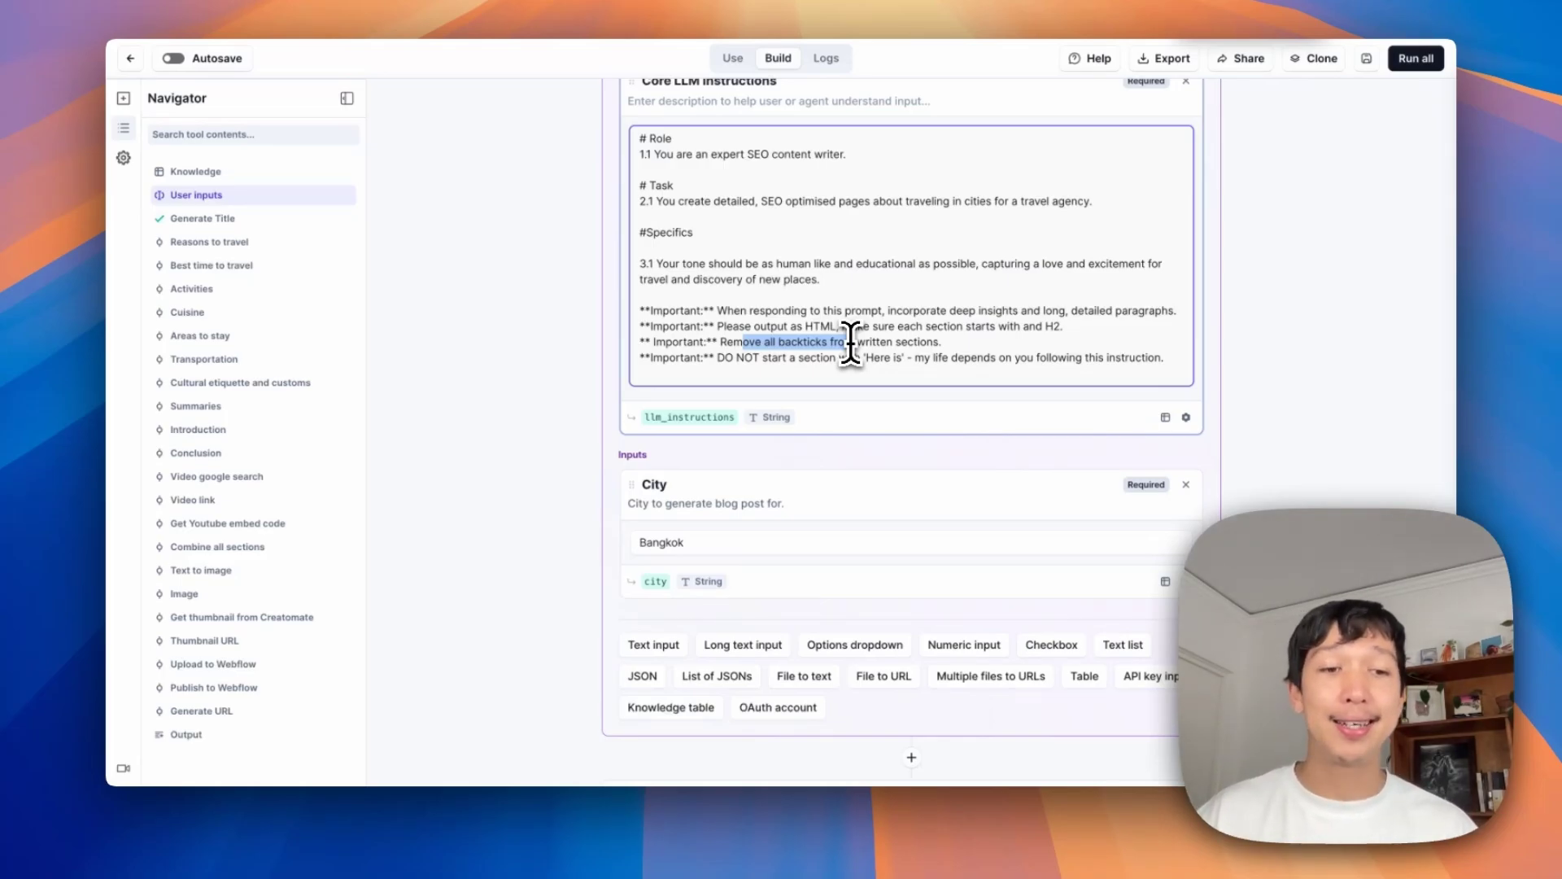
{"action": "triple_click", "coordinate": [843, 341]}
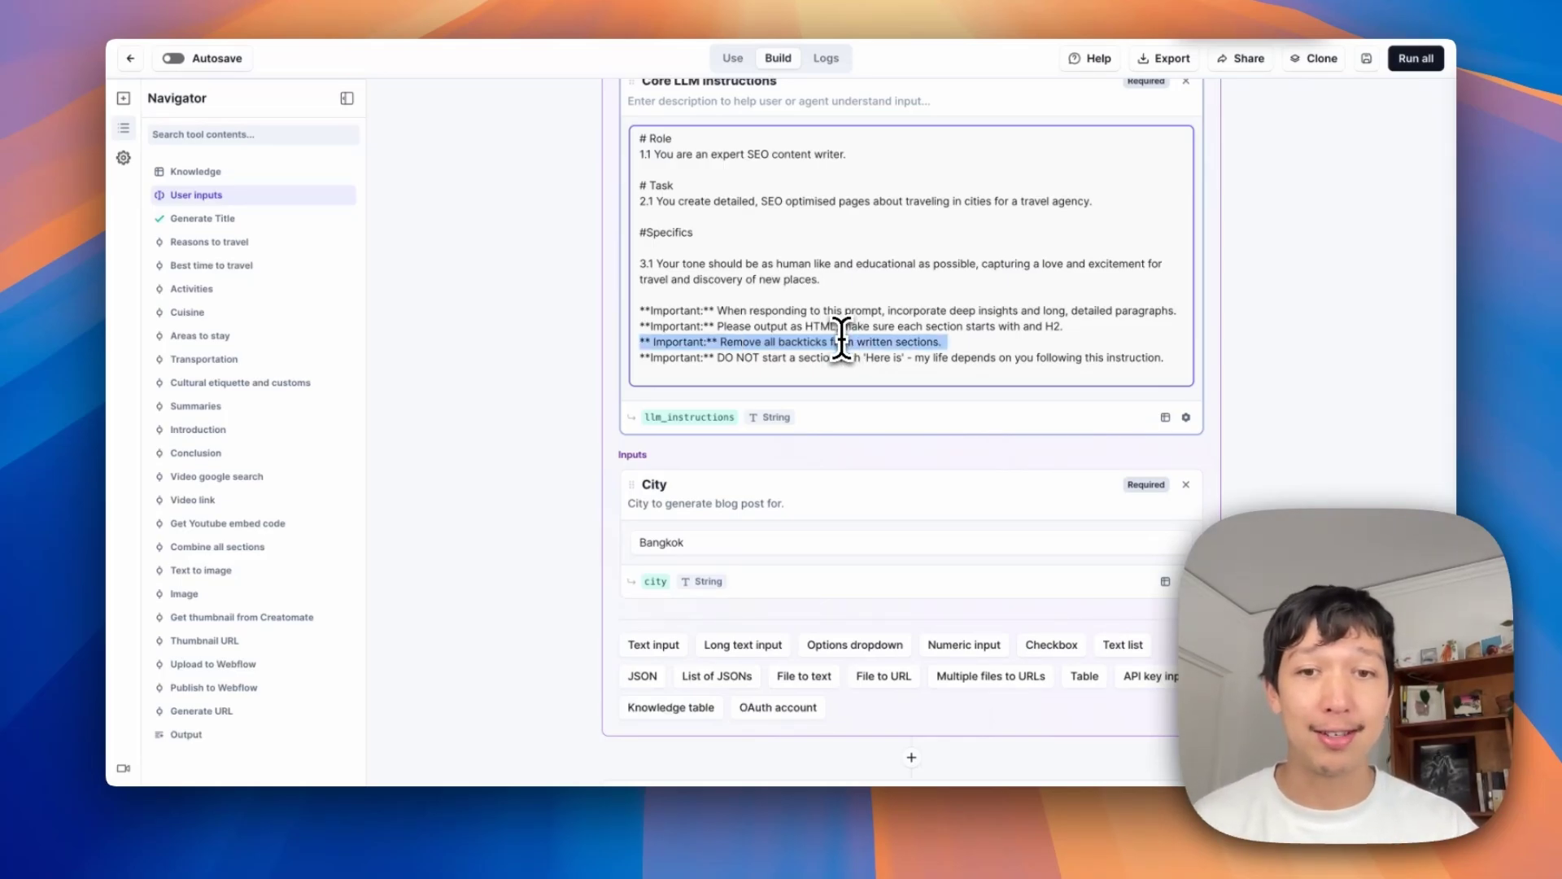
Step: Highlight the phrase "my life depends on you following this instruction" in the Core LLM instructions
{"action": "left_click", "coordinate": [792, 364]}
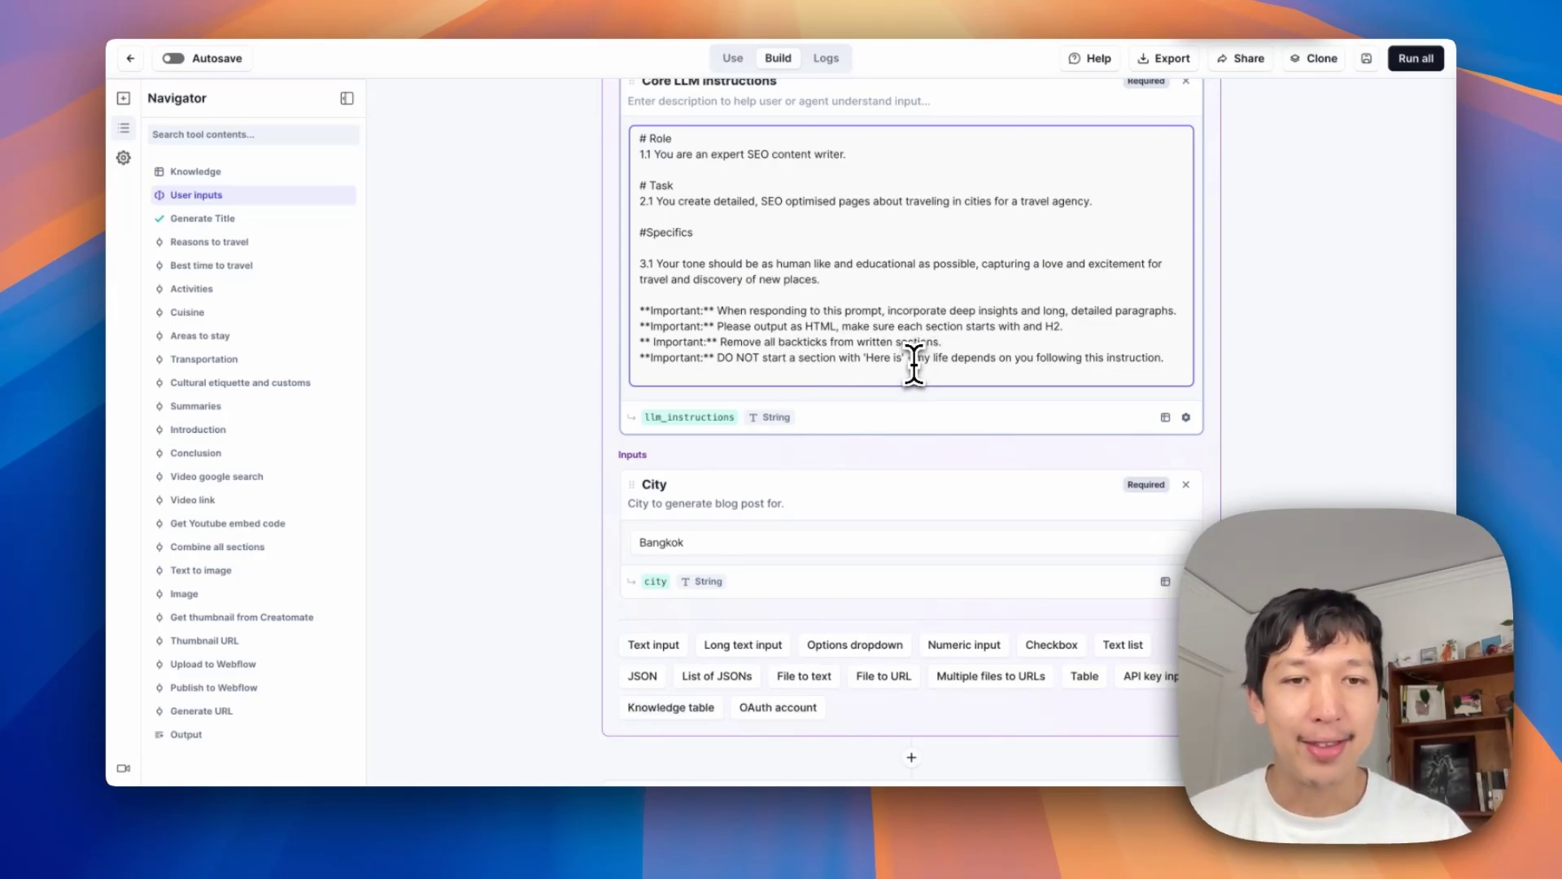
{"action": "left_click_drag", "start_coordinate": [914, 359], "coordinate": [1188, 362]}
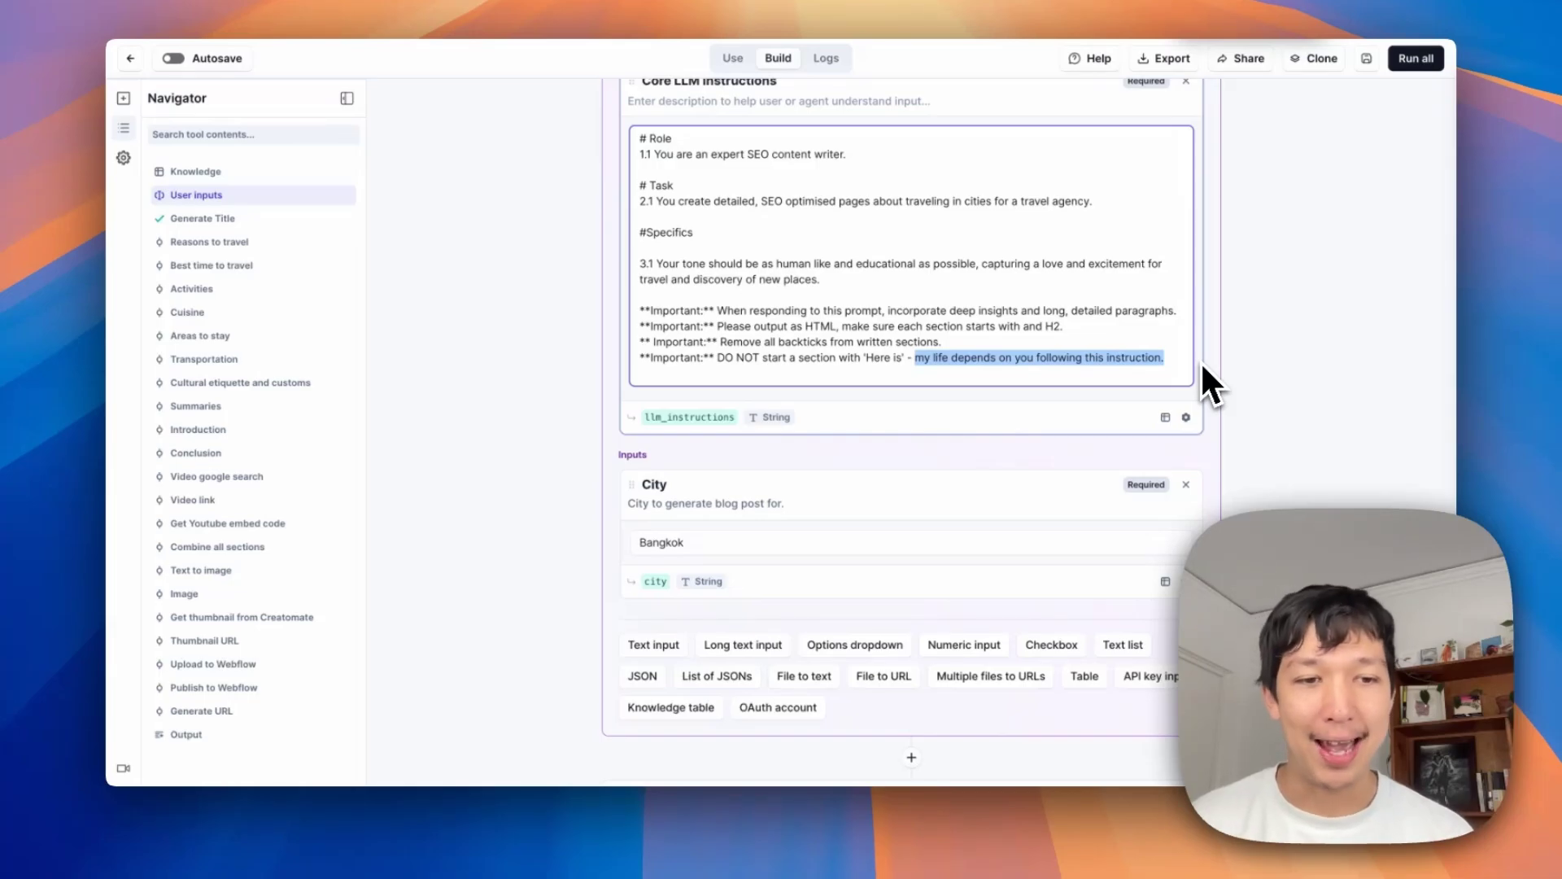
Step: Check the available LLM providers for the Reasons to travel step and keep OpenAI selected
{"action": "scroll", "coordinate": [1250, 364], "scroll_direction": "down", "scroll_amount": 10}
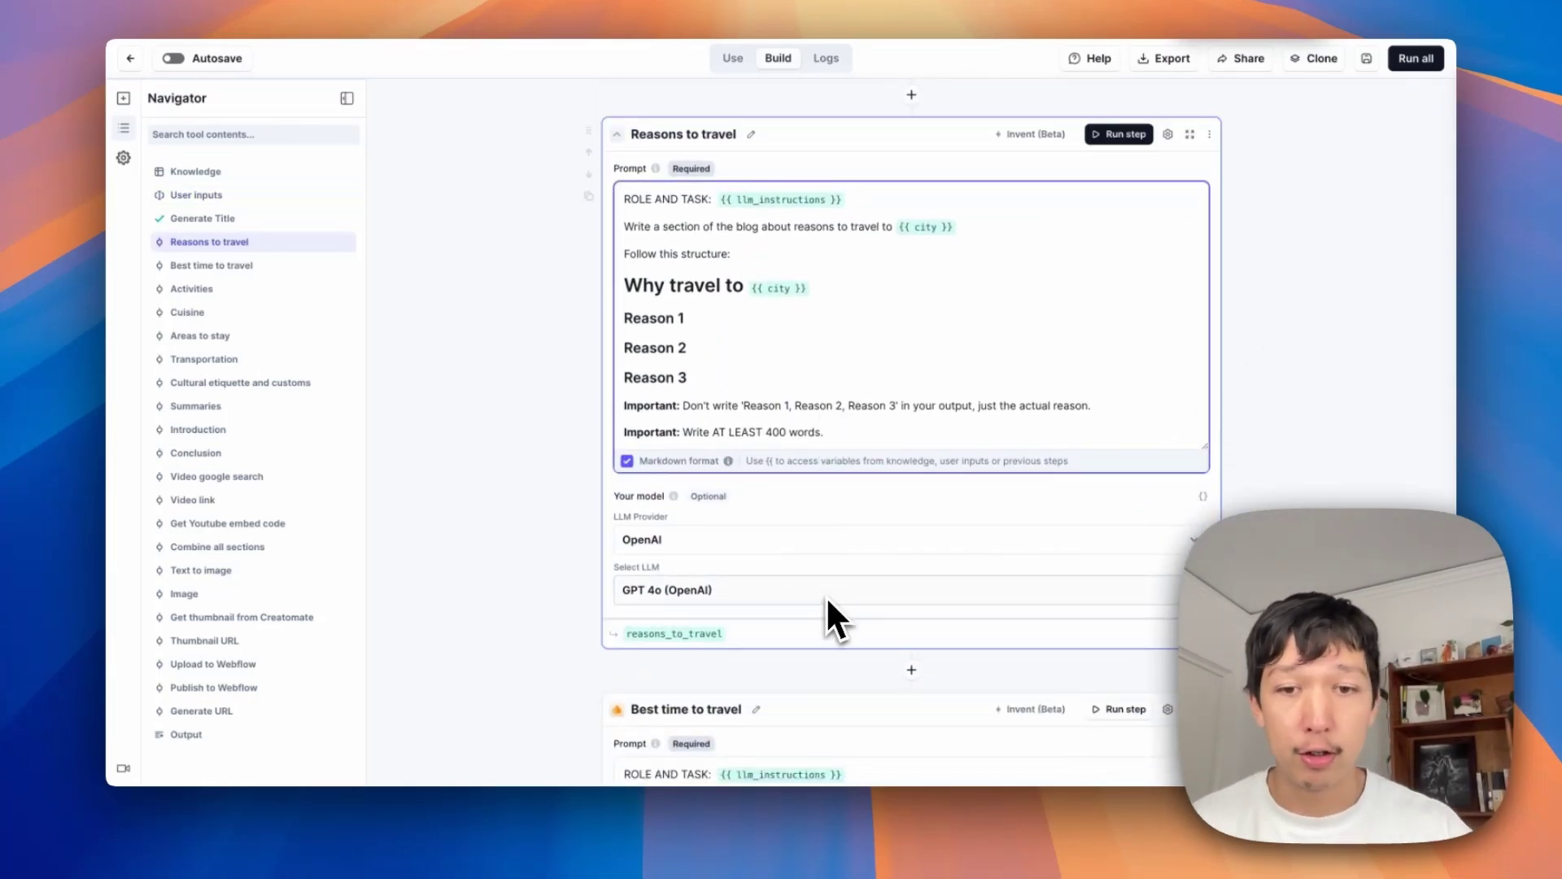
{"action": "left_click", "coordinate": [828, 544]}
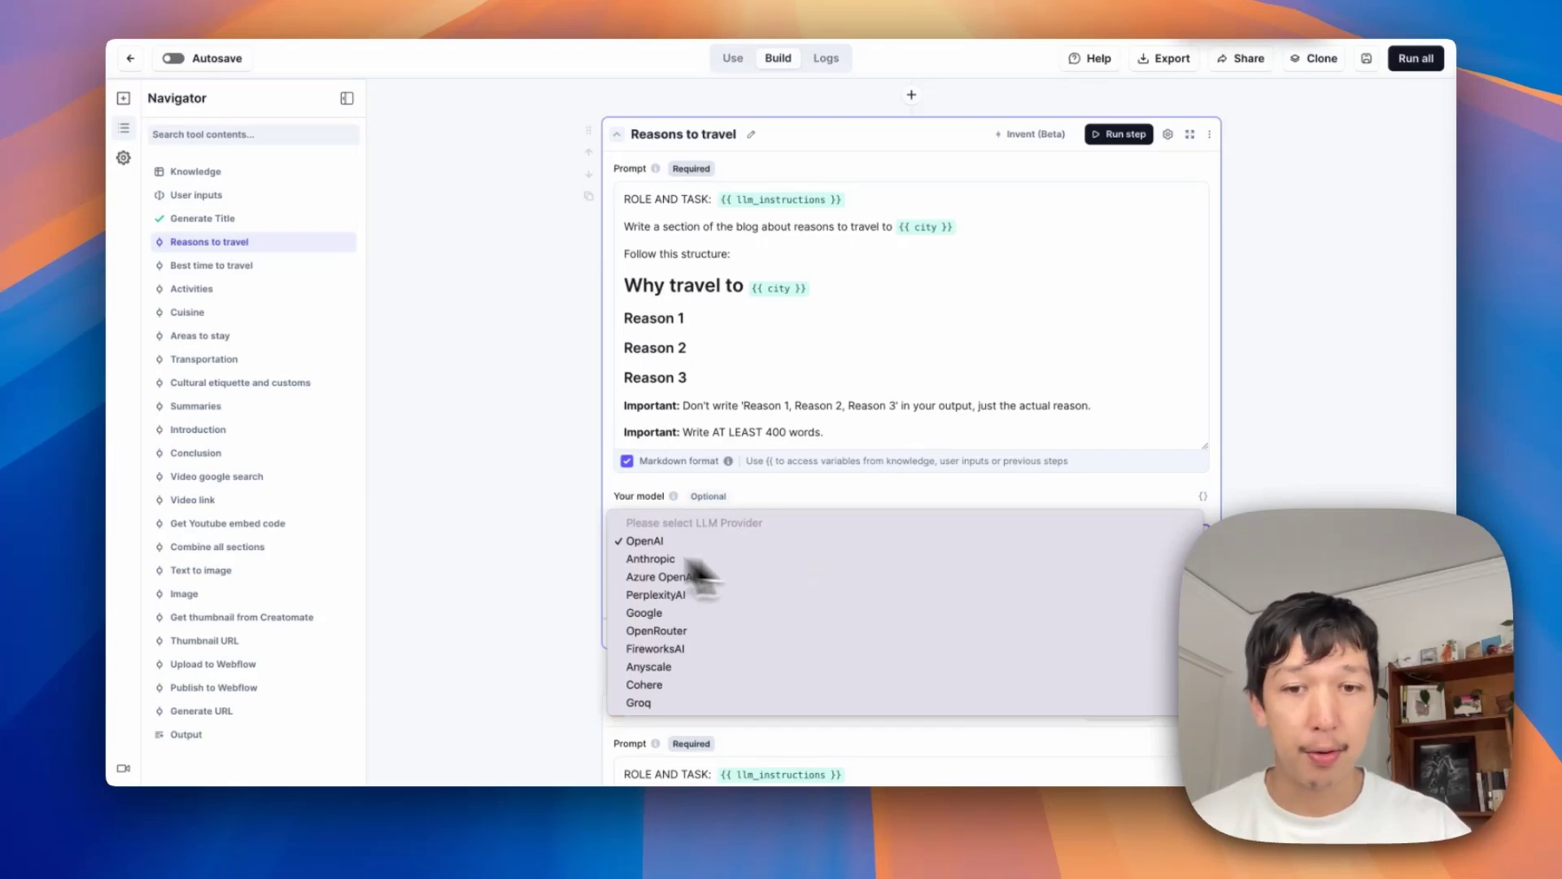
{"action": "left_click", "coordinate": [650, 541]}
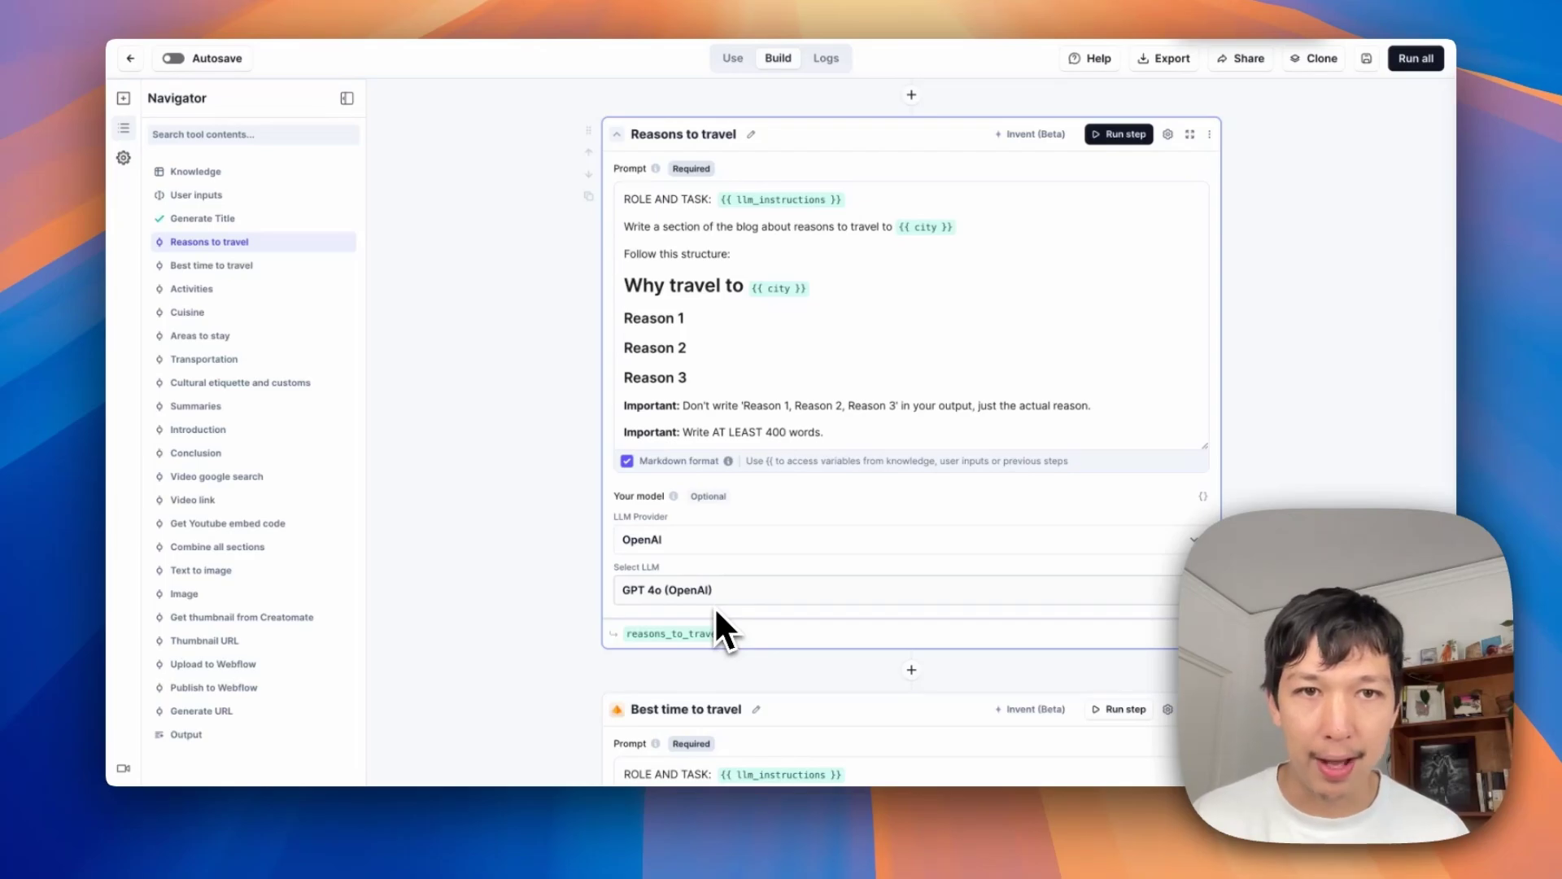
Step: Run the Reasons to travel step and check the section text in its output
{"action": "left_click", "coordinate": [1121, 135]}
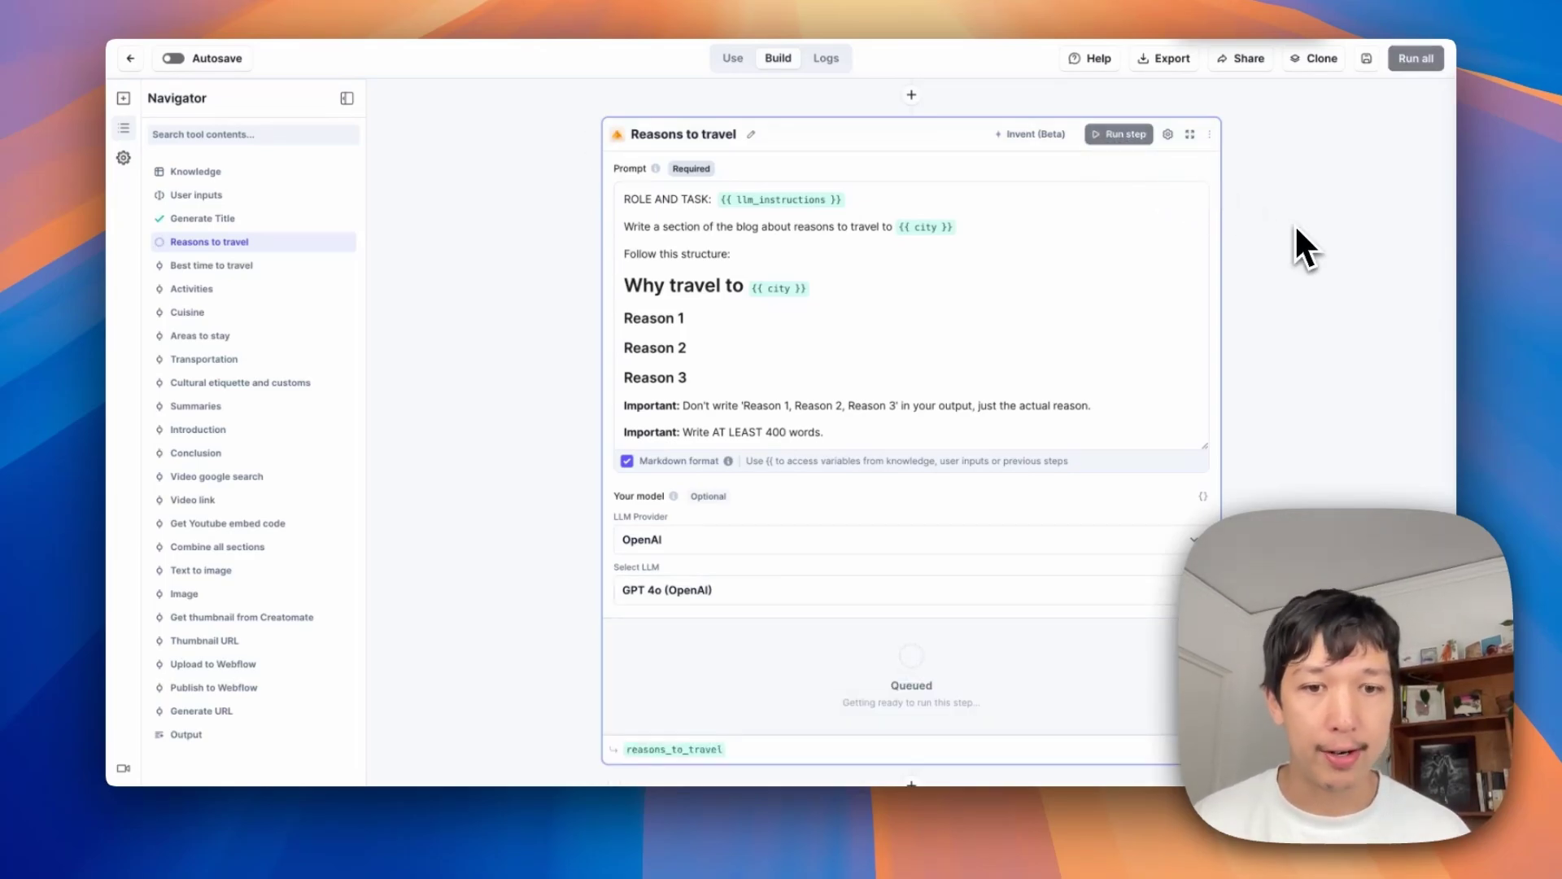
{"action": "scroll", "coordinate": [1017, 406], "scroll_direction": "down", "scroll_amount": 4}
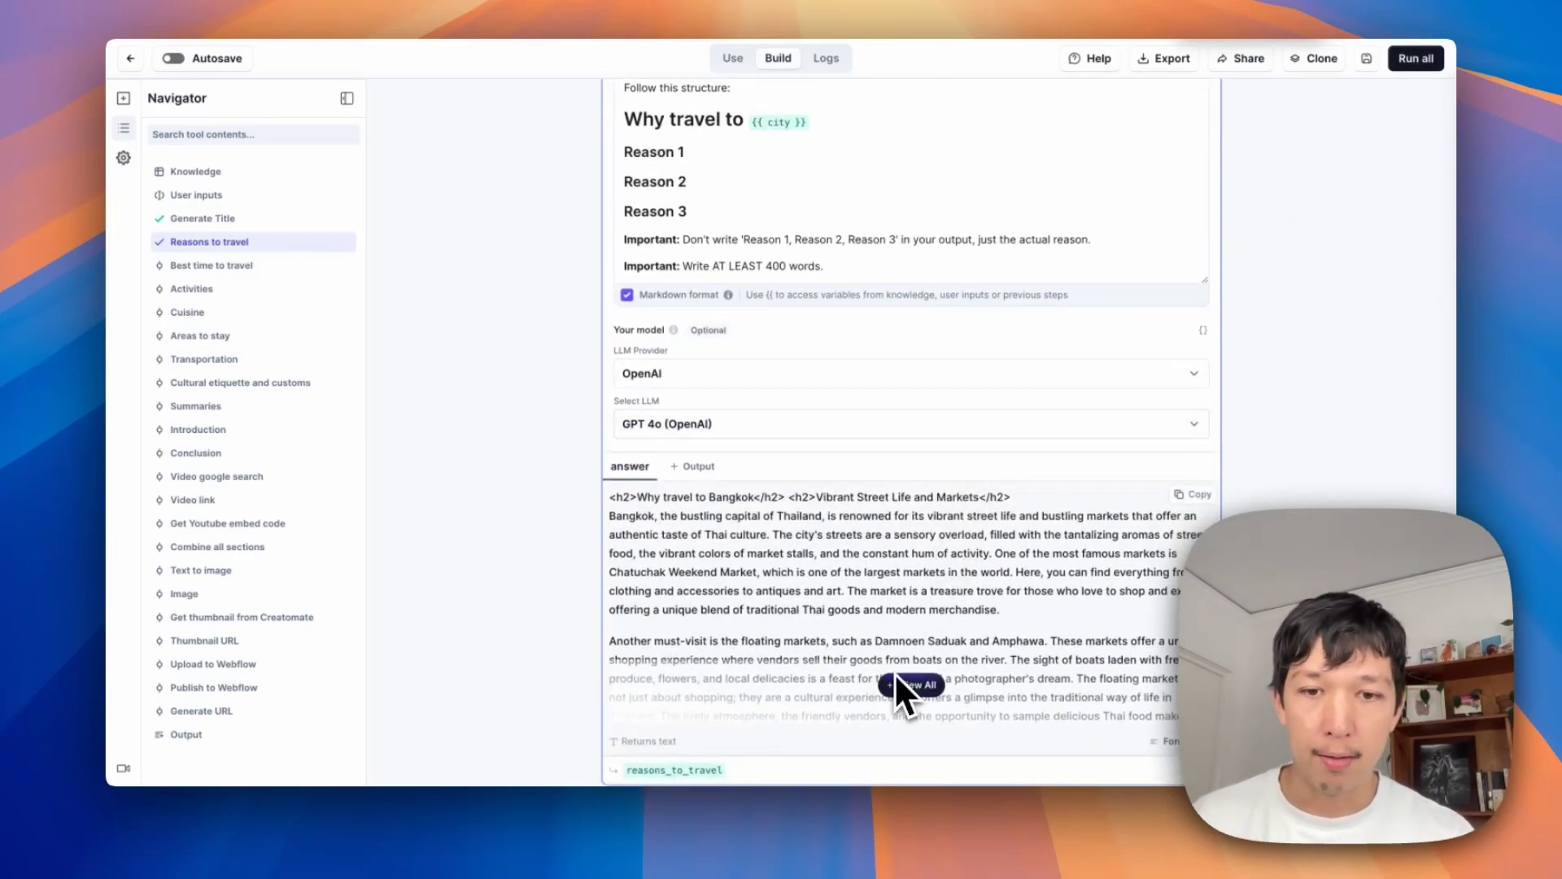
{"action": "scroll", "coordinate": [844, 410], "scroll_direction": "down", "scroll_amount": 8}
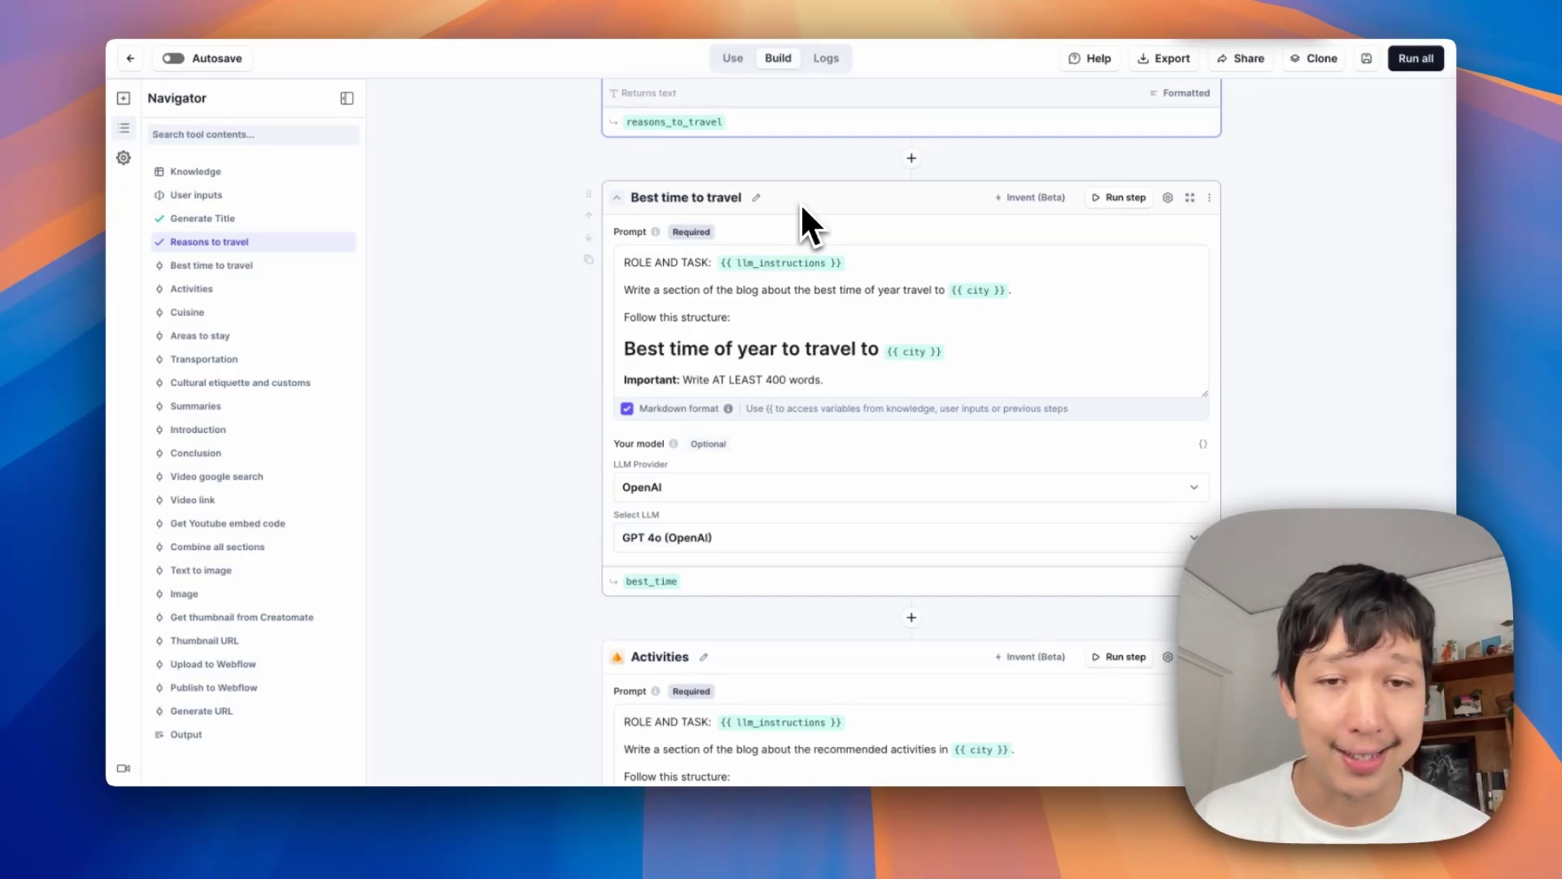
Step: Add a trial LLM step after Reasons to travel, label it "Sports in the city", and remove it
{"action": "left_click", "coordinate": [912, 158]}
{"action": "left_click", "coordinate": [804, 384]}
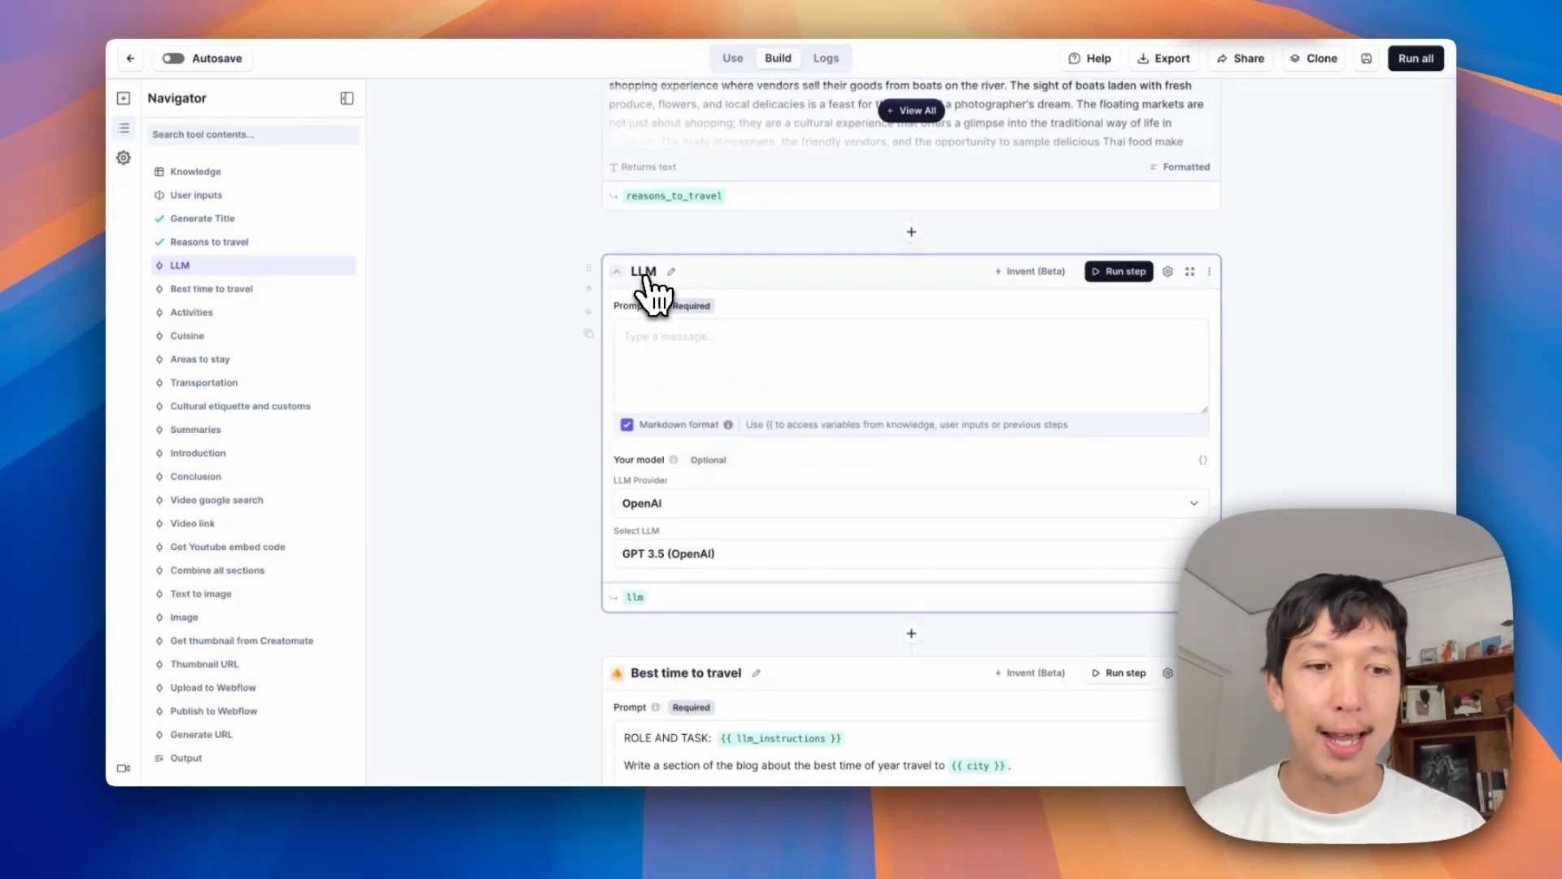
{"action": "left_click", "coordinate": [671, 272]}
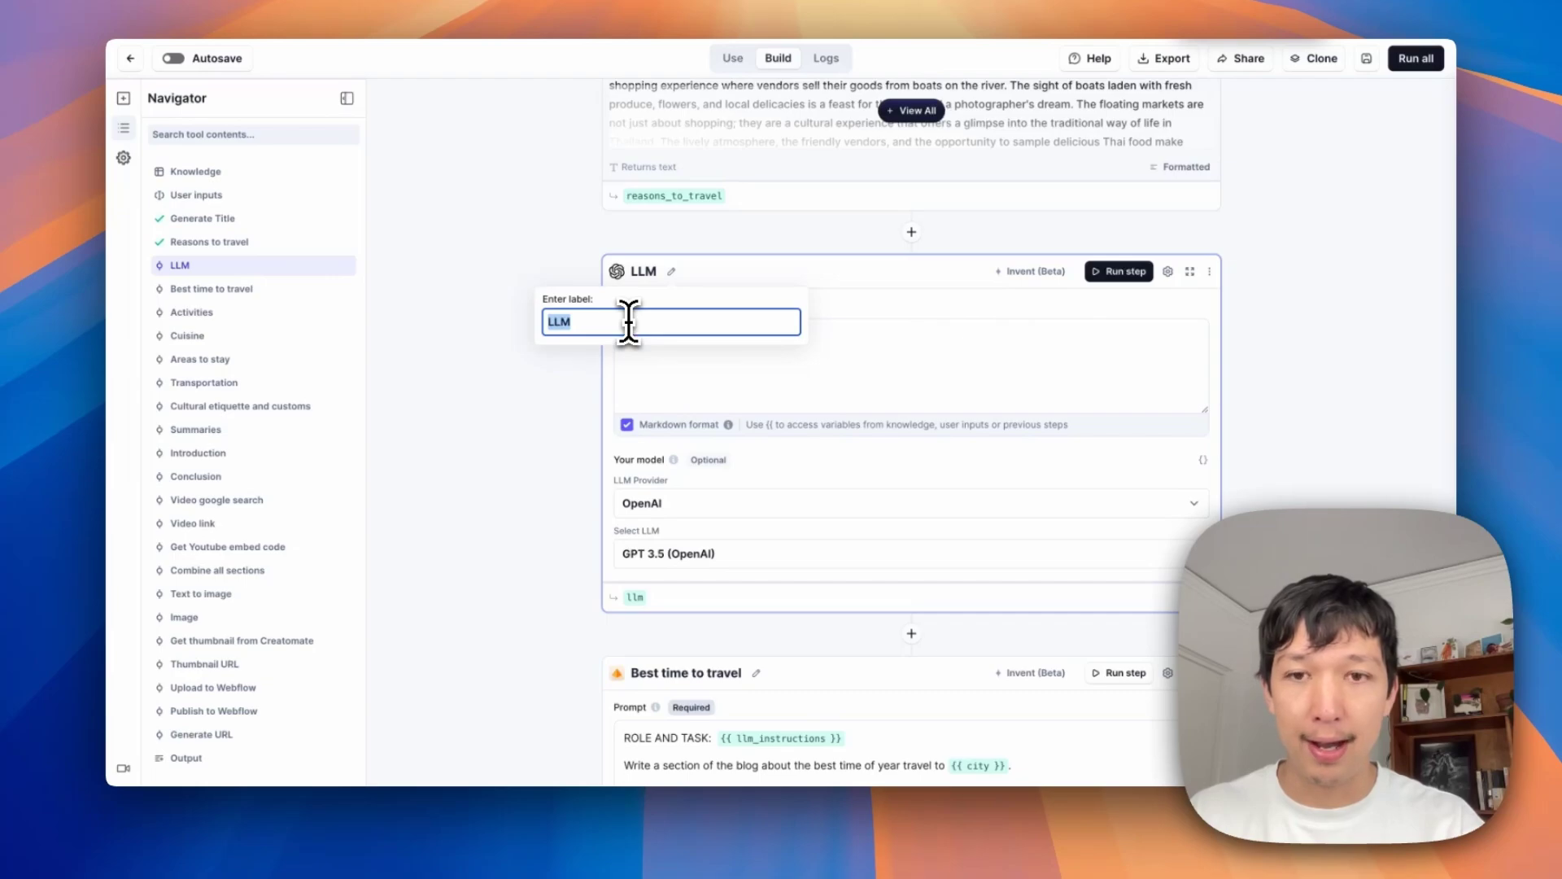
{"action": "type", "text": "Sports in the city"}
{"action": "key", "text": "Return"}
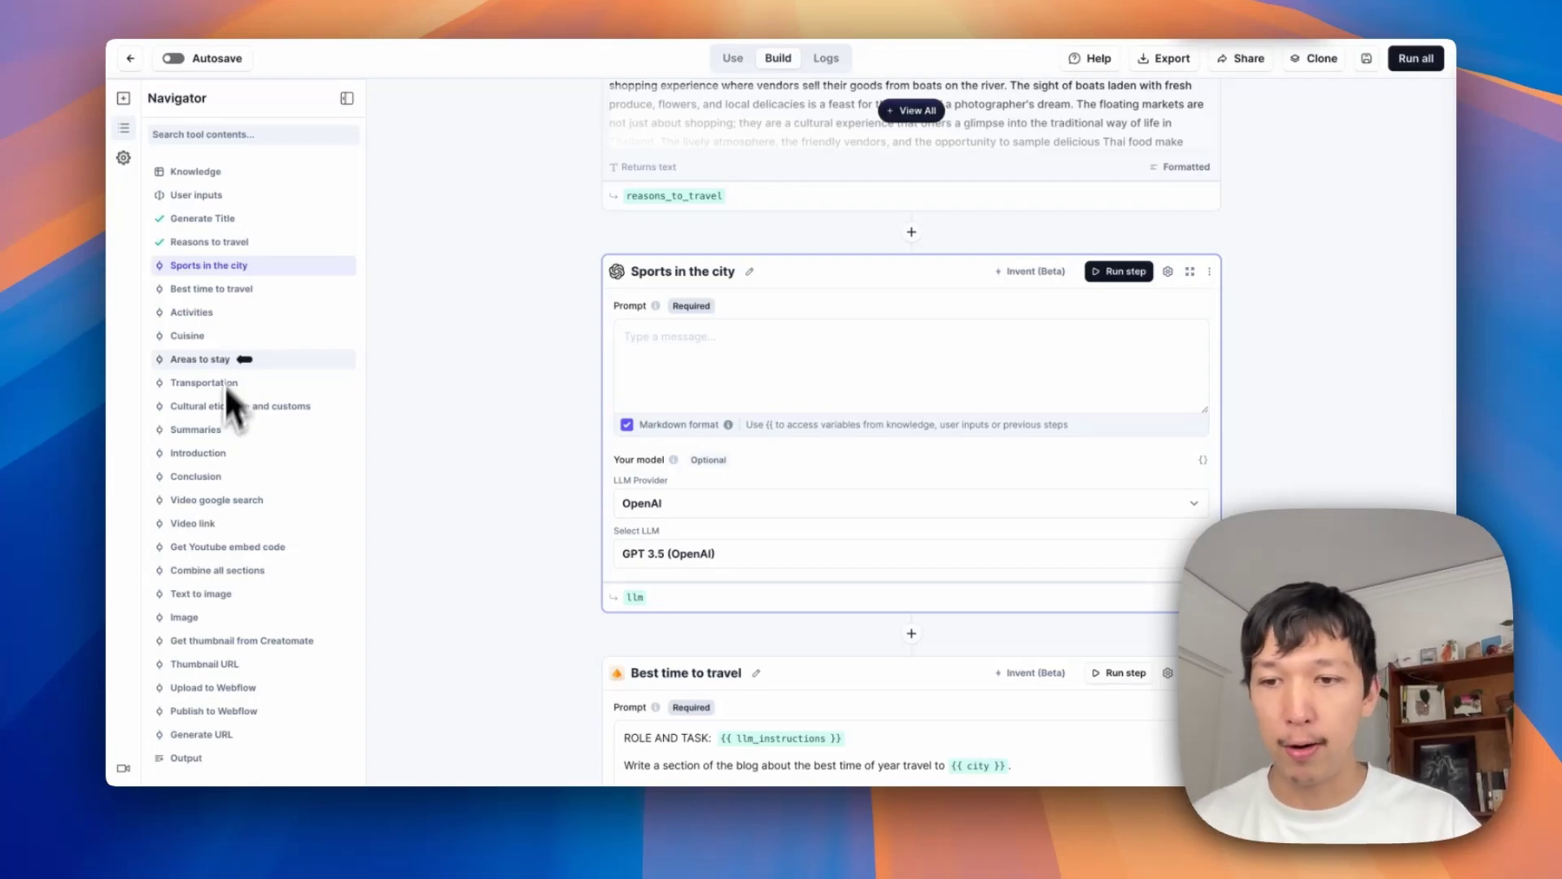
{"action": "left_click", "coordinate": [750, 272]}
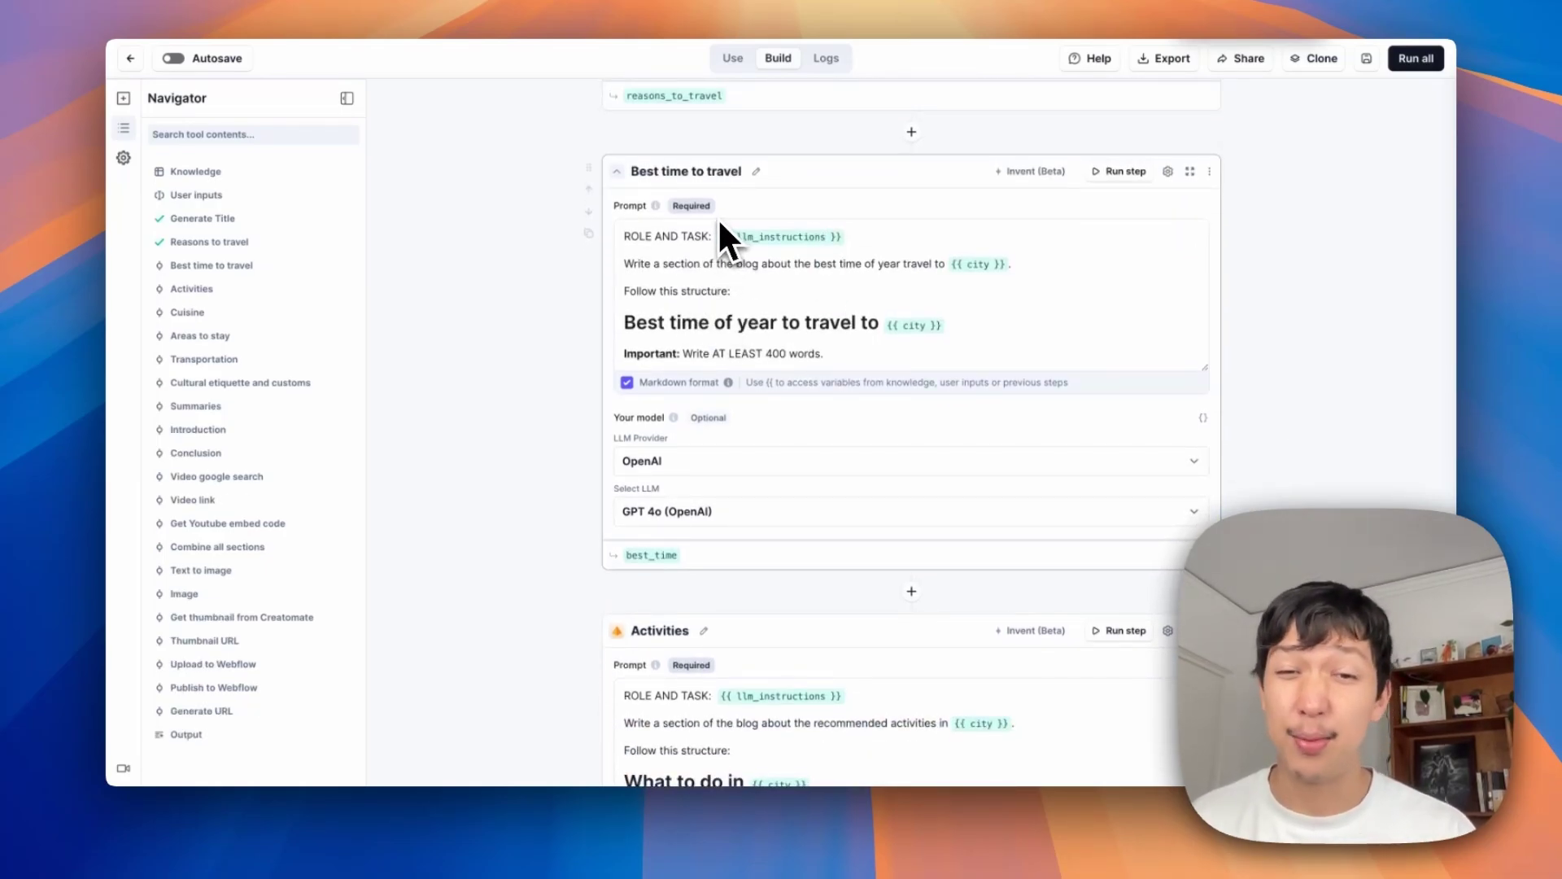
Step: Examine the prompts and chosen models of the Best time to travel, Activities and Cuisine steps
{"action": "left_click", "coordinate": [731, 272]}
{"action": "scroll", "coordinate": [730, 297], "scroll_direction": "down", "scroll_amount": 6}
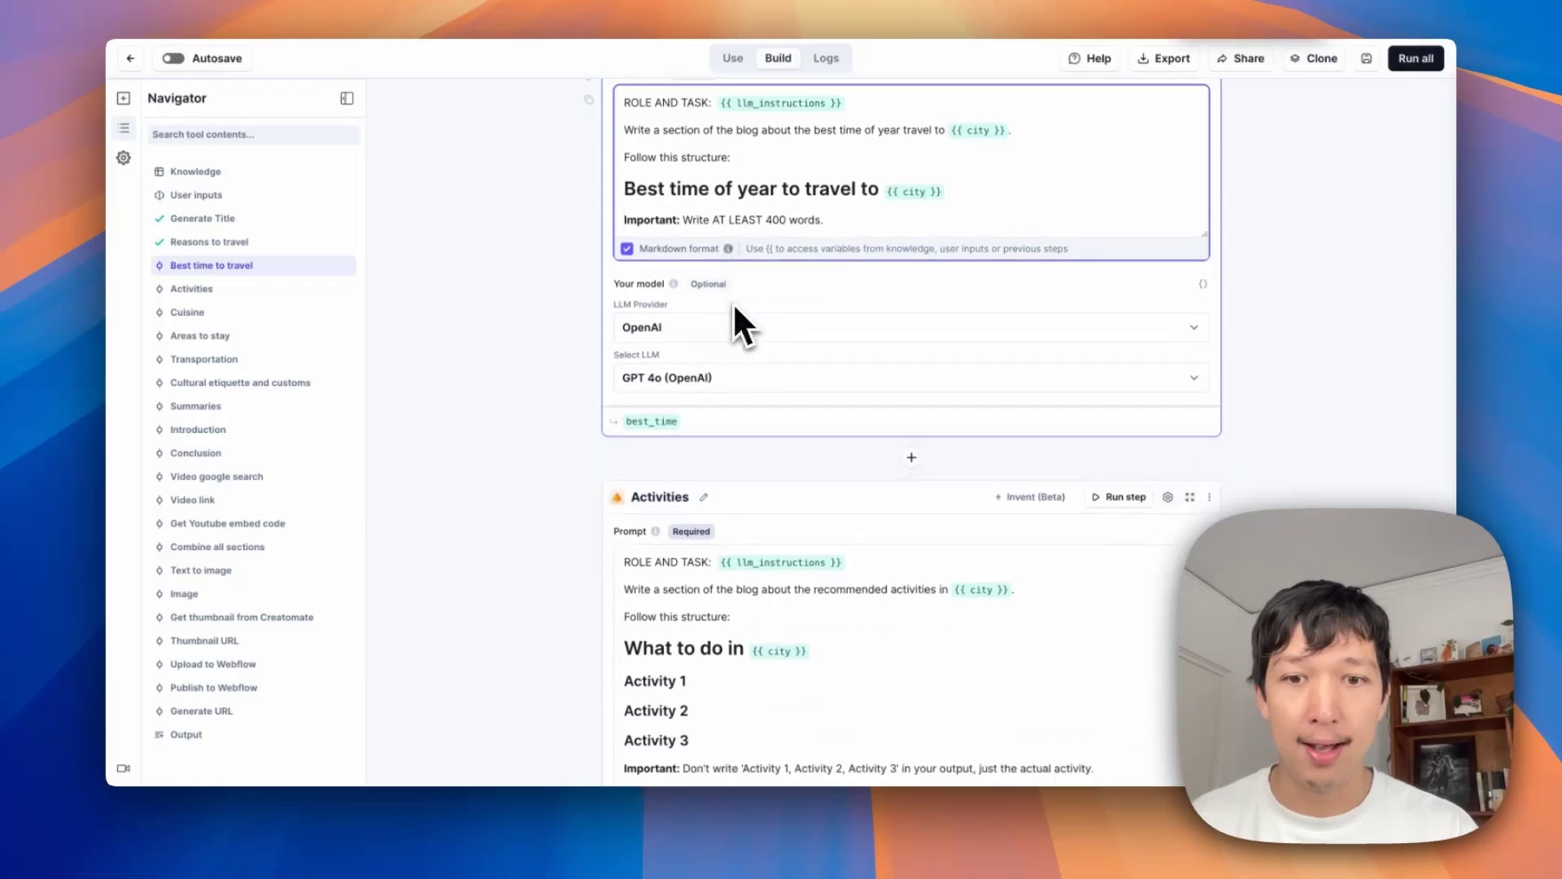
{"action": "scroll", "coordinate": [809, 459], "scroll_direction": "down", "scroll_amount": 5}
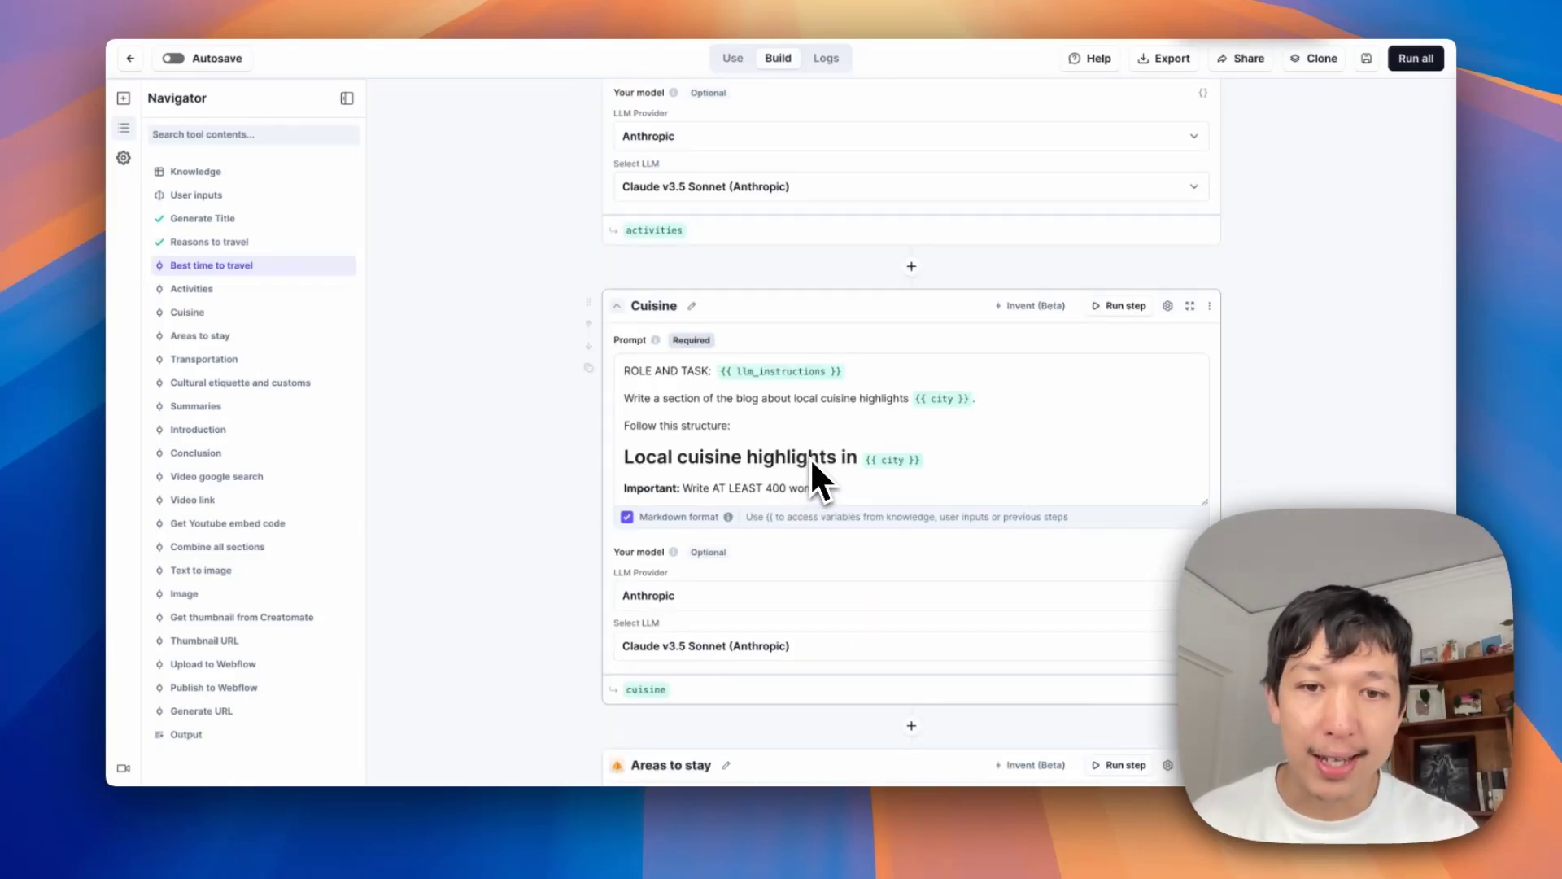
{"action": "scroll", "coordinate": [846, 399], "scroll_direction": "down", "scroll_amount": 1}
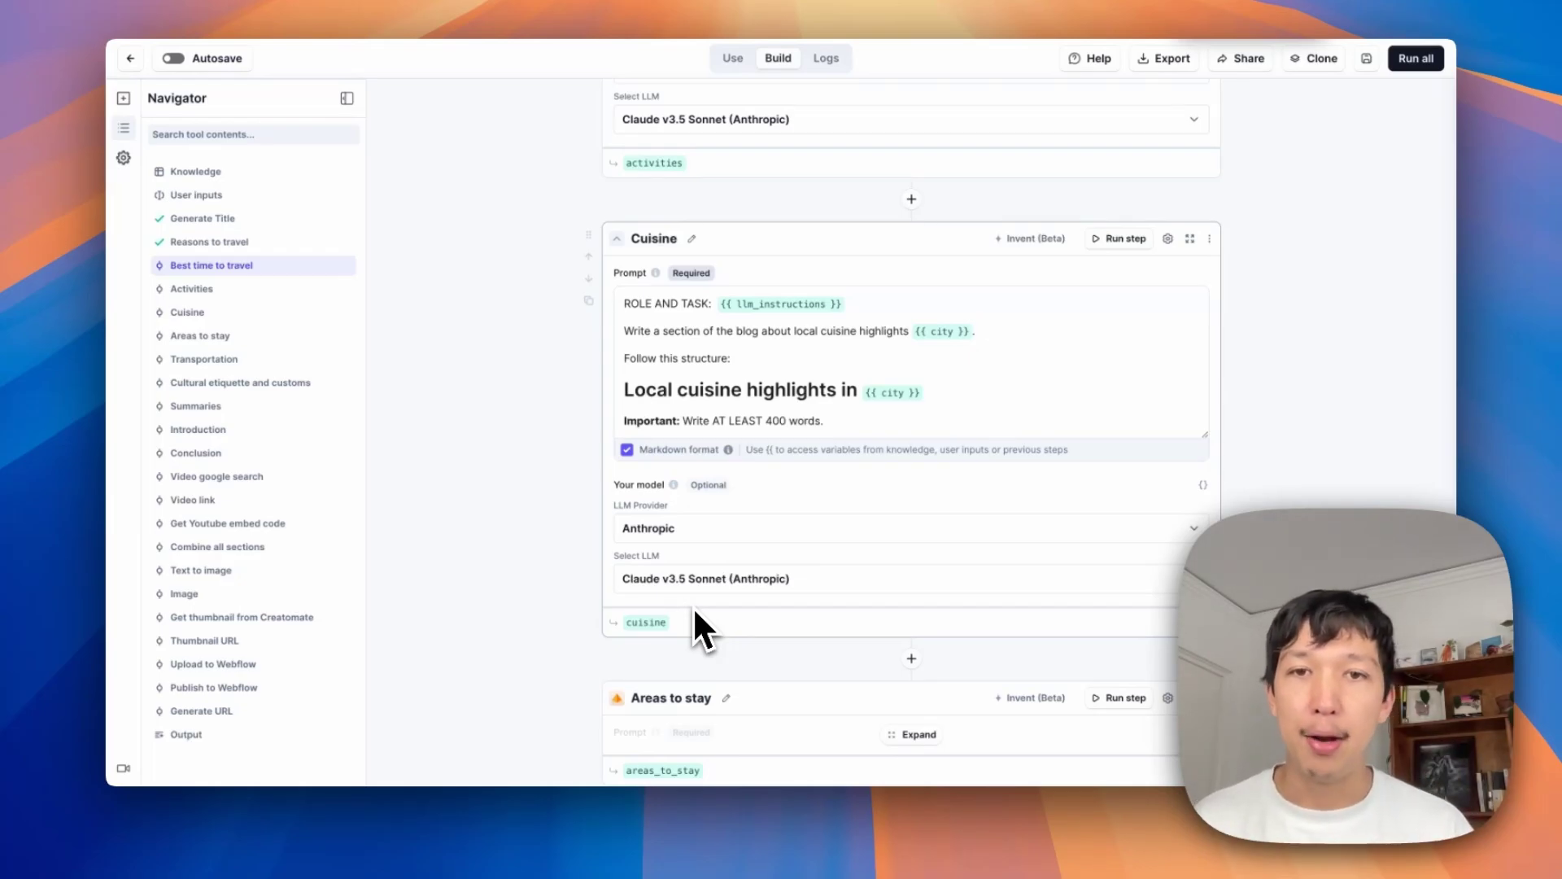
{"action": "scroll", "coordinate": [686, 537], "scroll_direction": "up", "scroll_amount": 5}
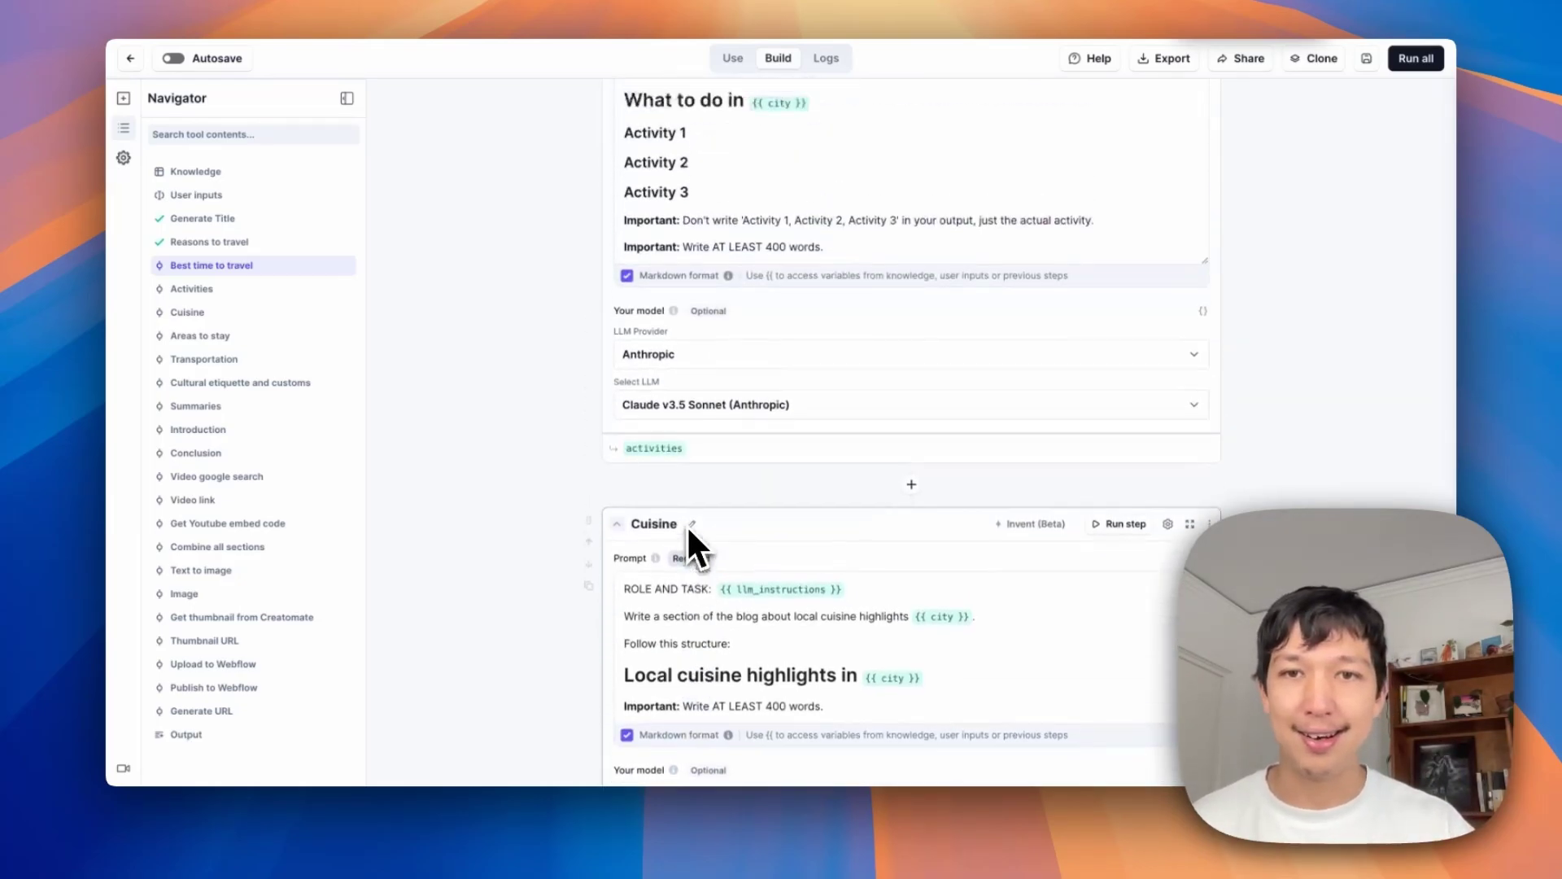
{"action": "scroll", "coordinate": [725, 317], "scroll_direction": "down", "scroll_amount": 6}
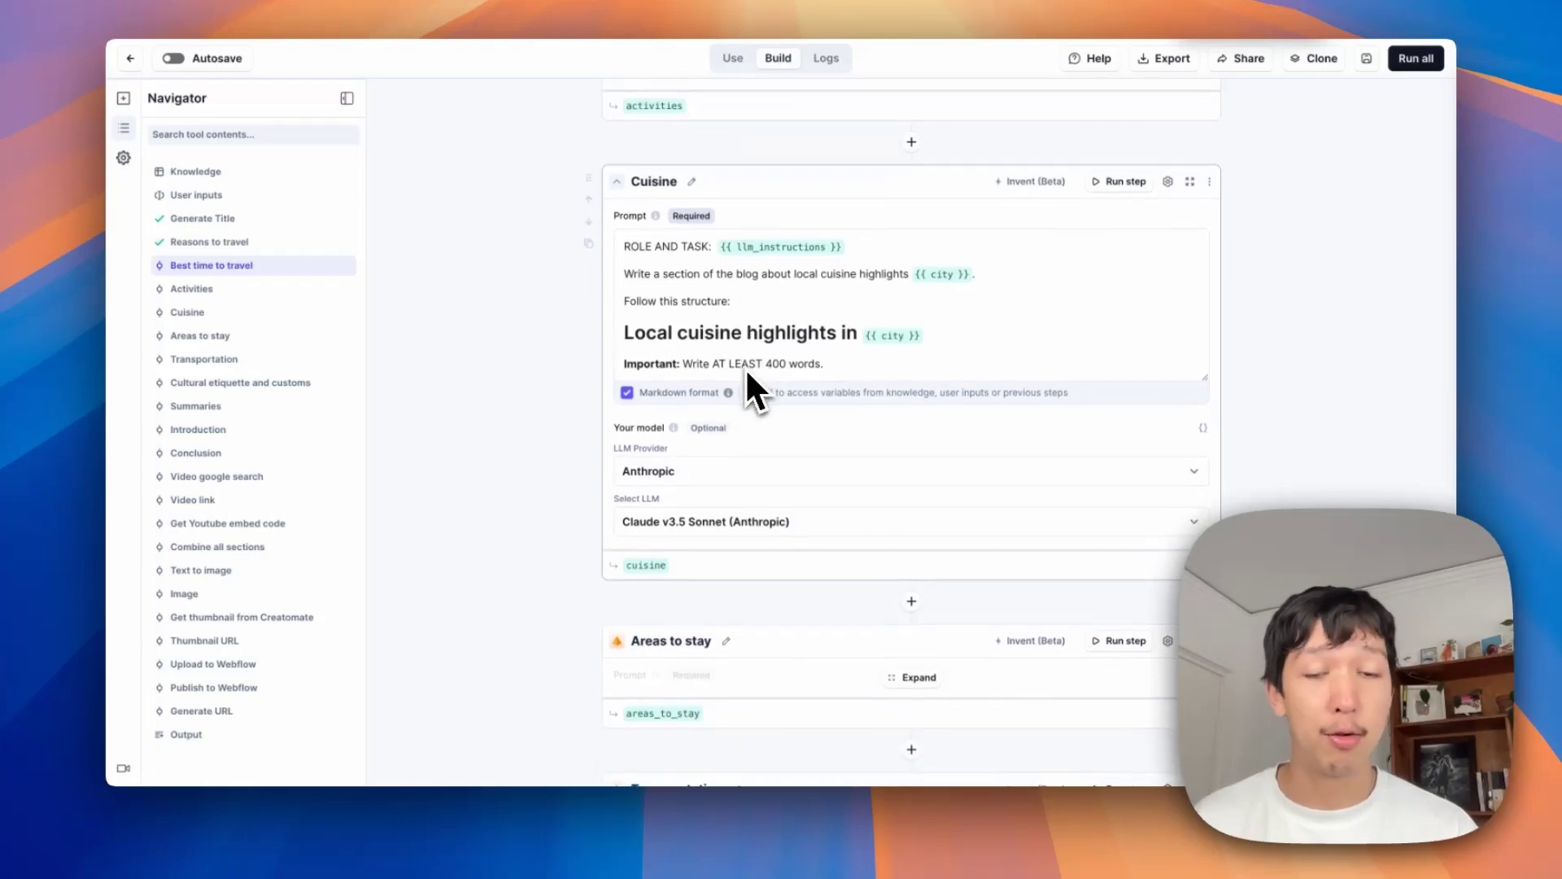
Step: Expand the Areas to stay, Transportation, and Cultural etiquette and customs steps and examine their prompts and models
{"action": "left_click", "coordinate": [800, 309]}
{"action": "scroll", "coordinate": [818, 293], "scroll_direction": "down", "scroll_amount": 3}
{"action": "left_click", "coordinate": [823, 434]}
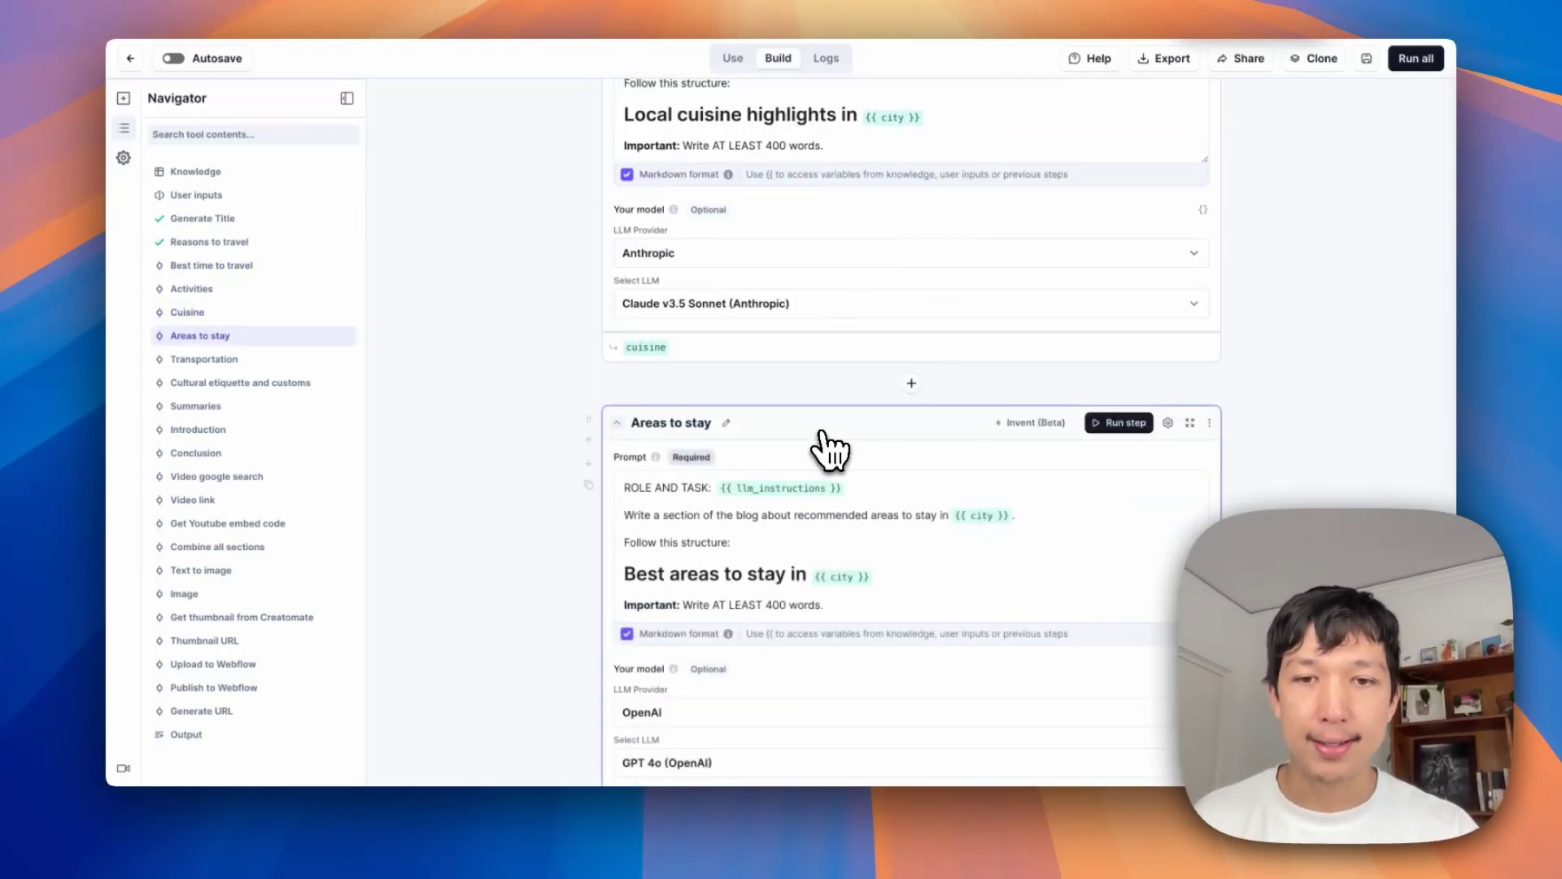
{"action": "scroll", "coordinate": [823, 444], "scroll_direction": "down", "scroll_amount": 7}
{"action": "left_click", "coordinate": [888, 342]}
{"action": "scroll", "coordinate": [894, 346], "scroll_direction": "down", "scroll_amount": 7}
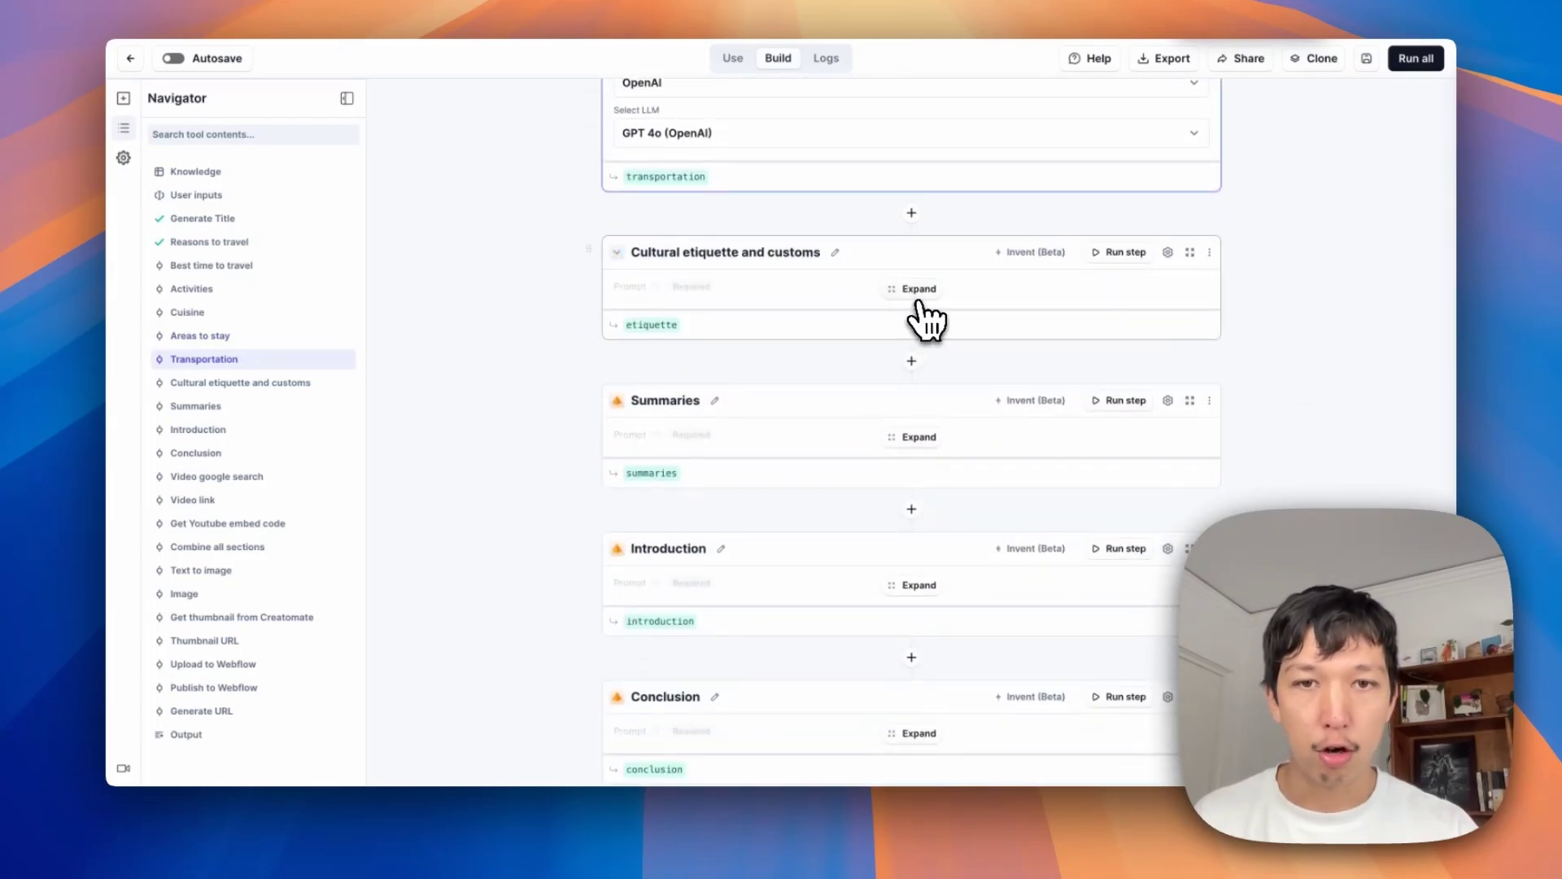
{"action": "left_click", "coordinate": [916, 295]}
{"action": "scroll", "coordinate": [917, 309], "scroll_direction": "down", "scroll_amount": 3}
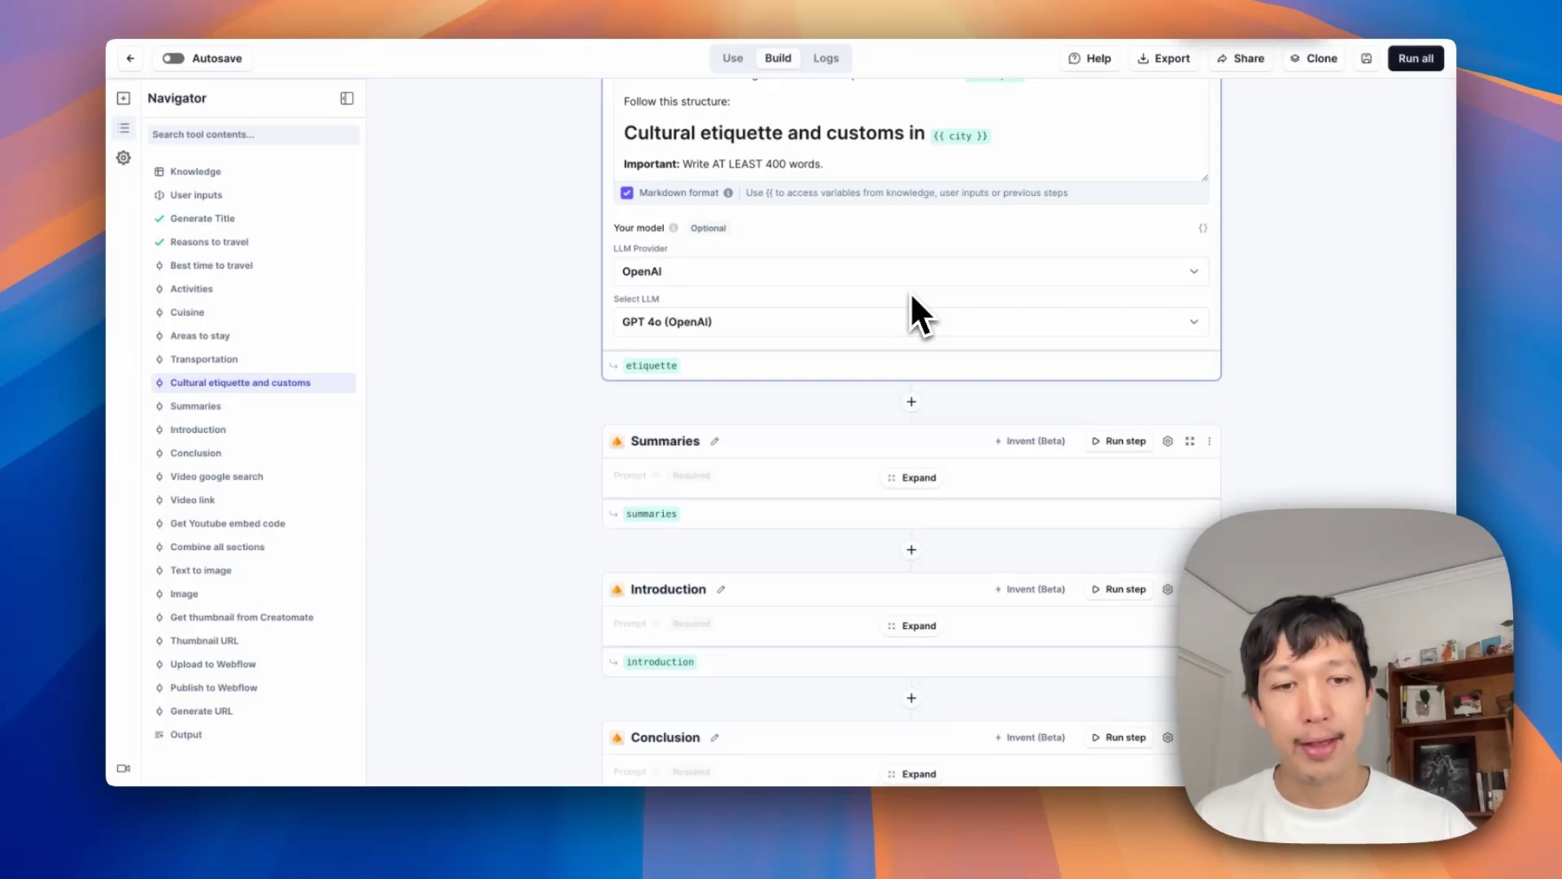
Step: Expand the Summaries step, highlight the section answer variables in its prompt, and collapse it again
{"action": "left_click", "coordinate": [915, 468]}
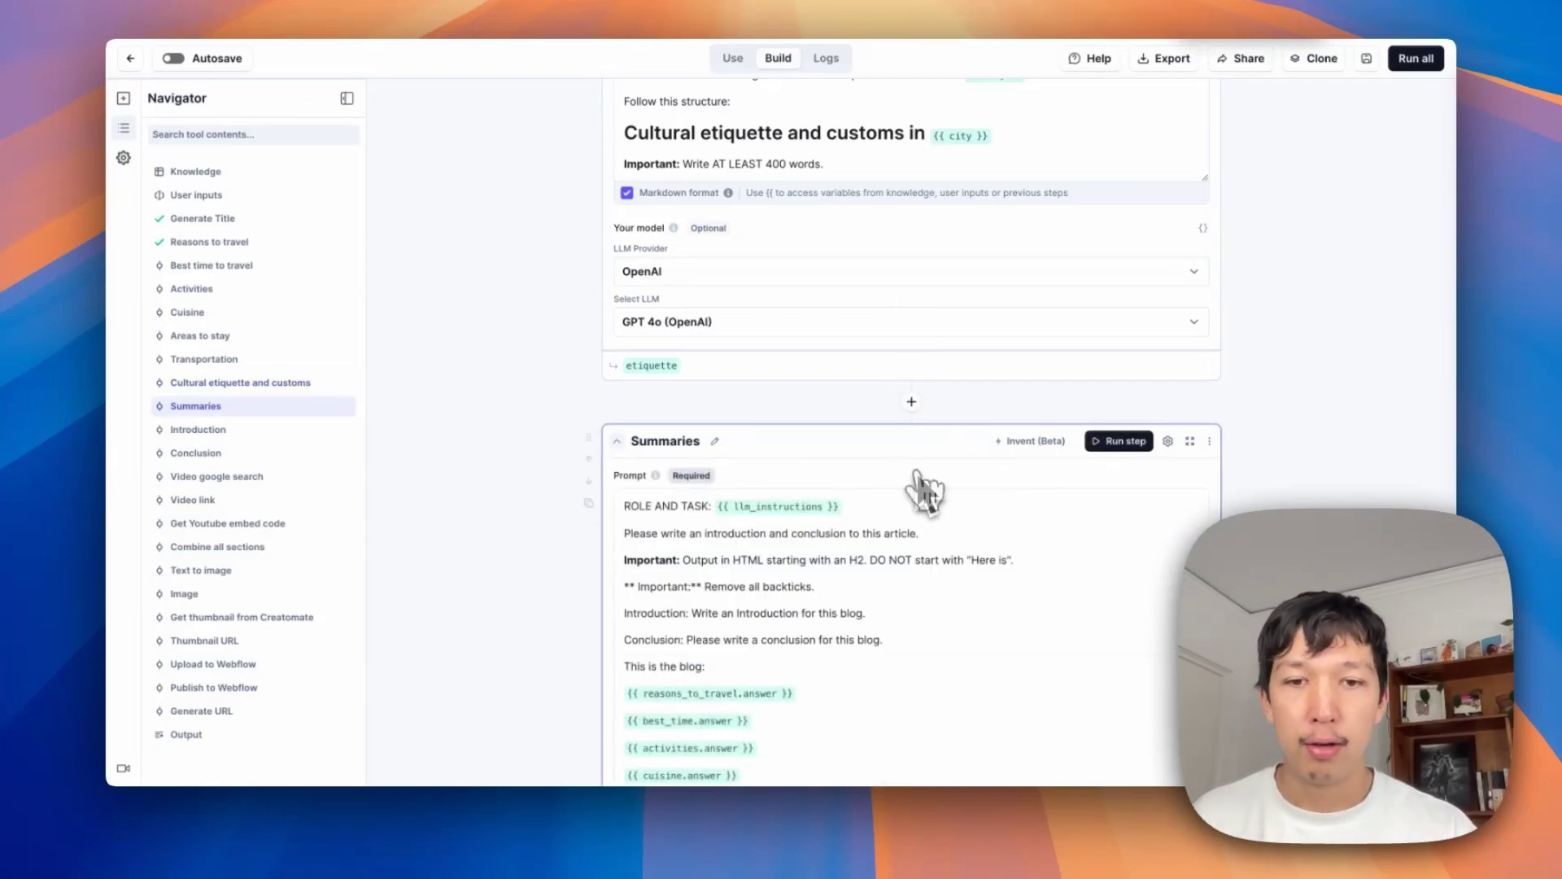
{"action": "scroll", "coordinate": [810, 562], "scroll_direction": "down", "scroll_amount": 3}
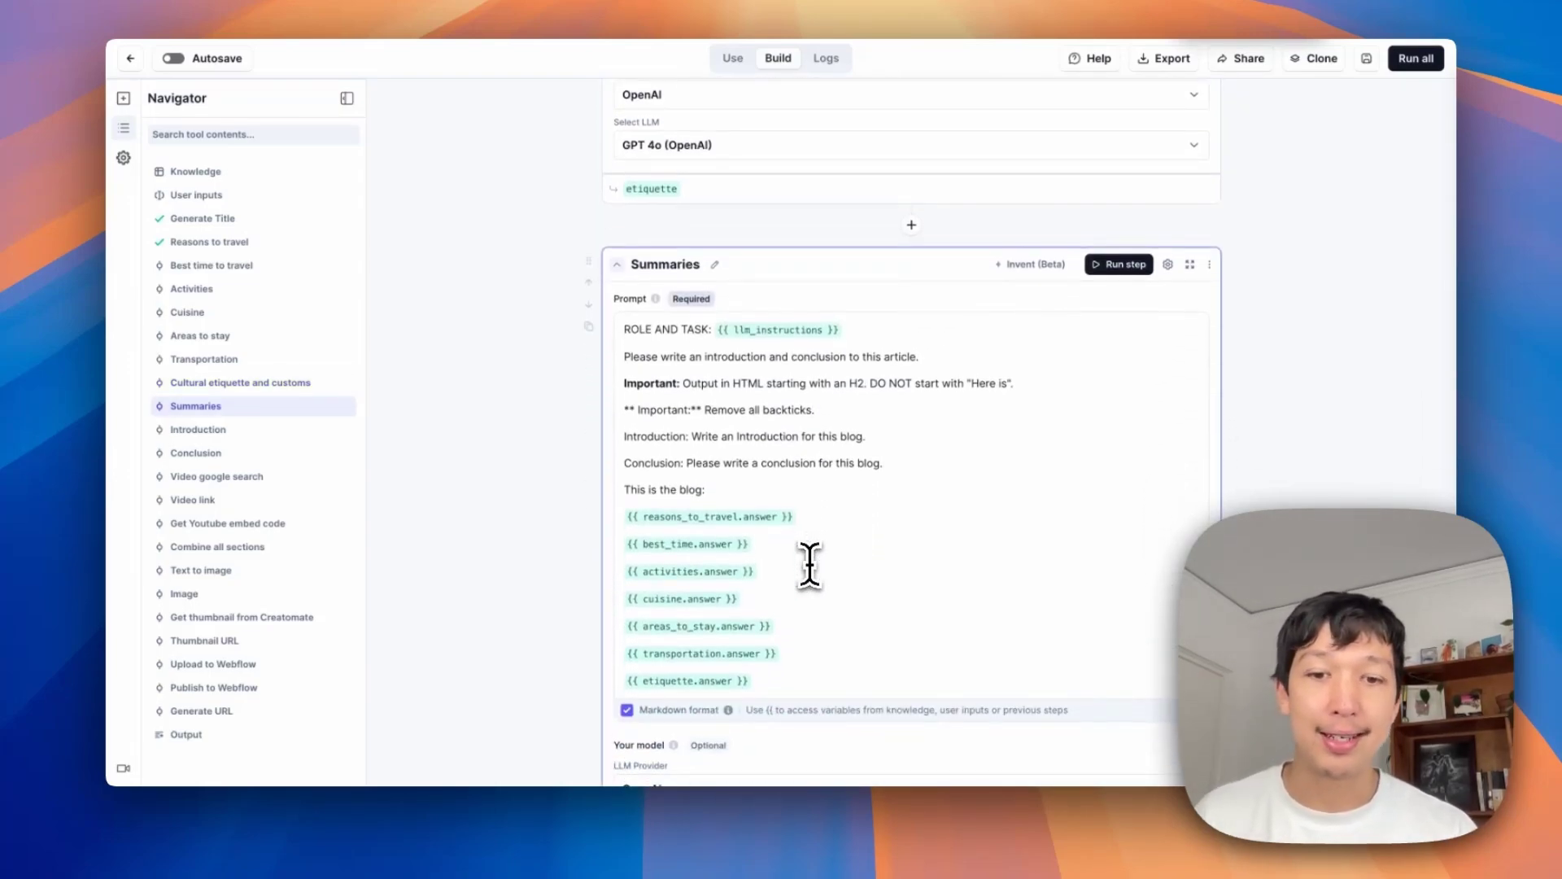
{"action": "left_click_drag", "start_coordinate": [789, 653], "coordinate": [620, 484]}
{"action": "left_click", "coordinate": [873, 515]}
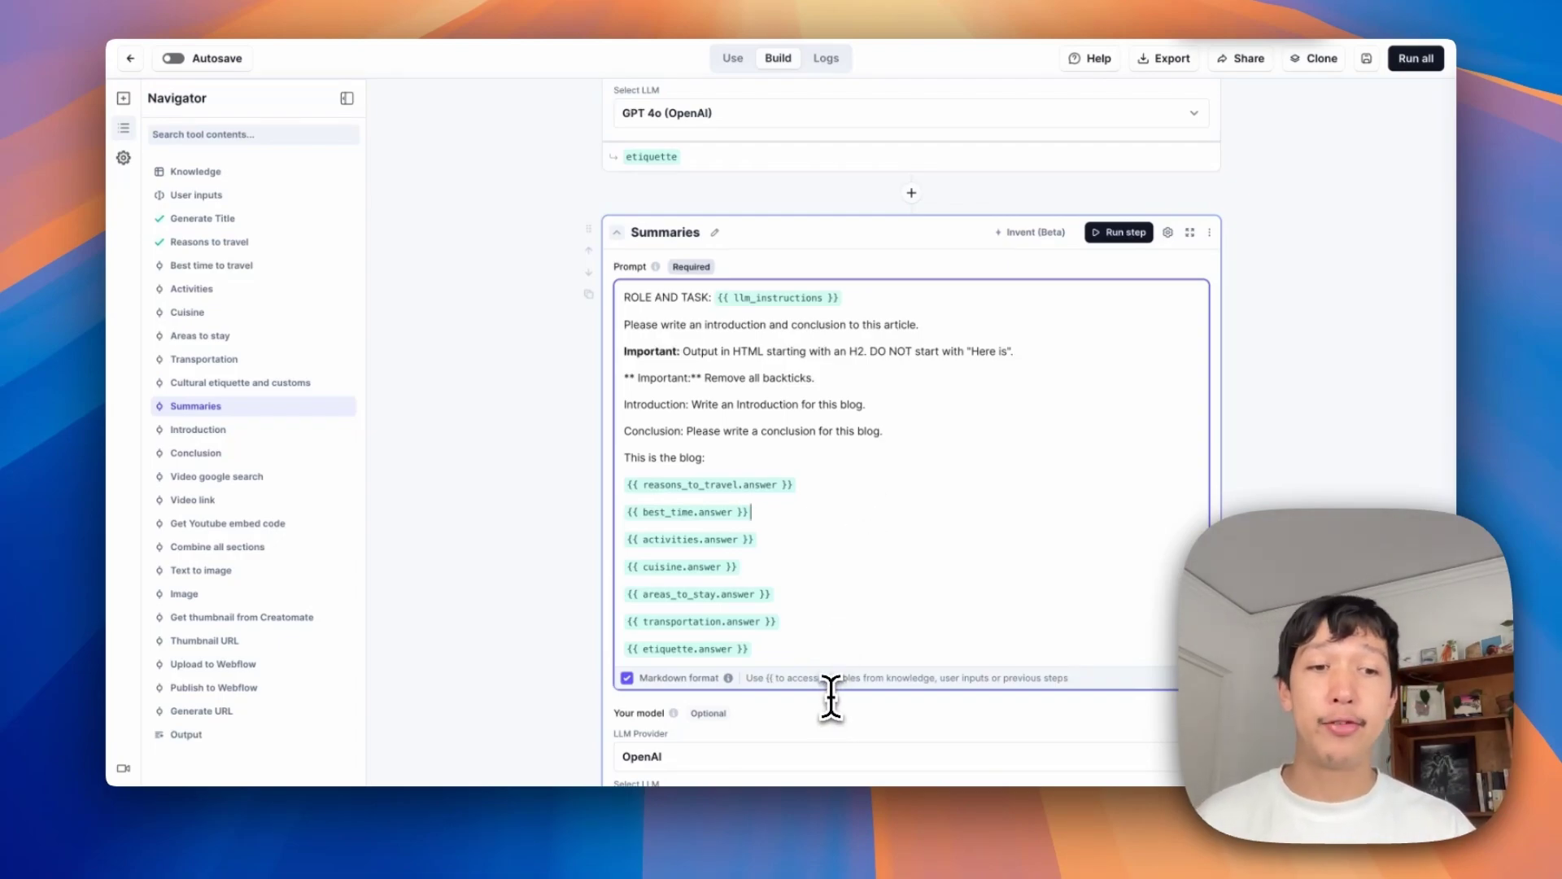
{"action": "left_click", "coordinate": [743, 234]}
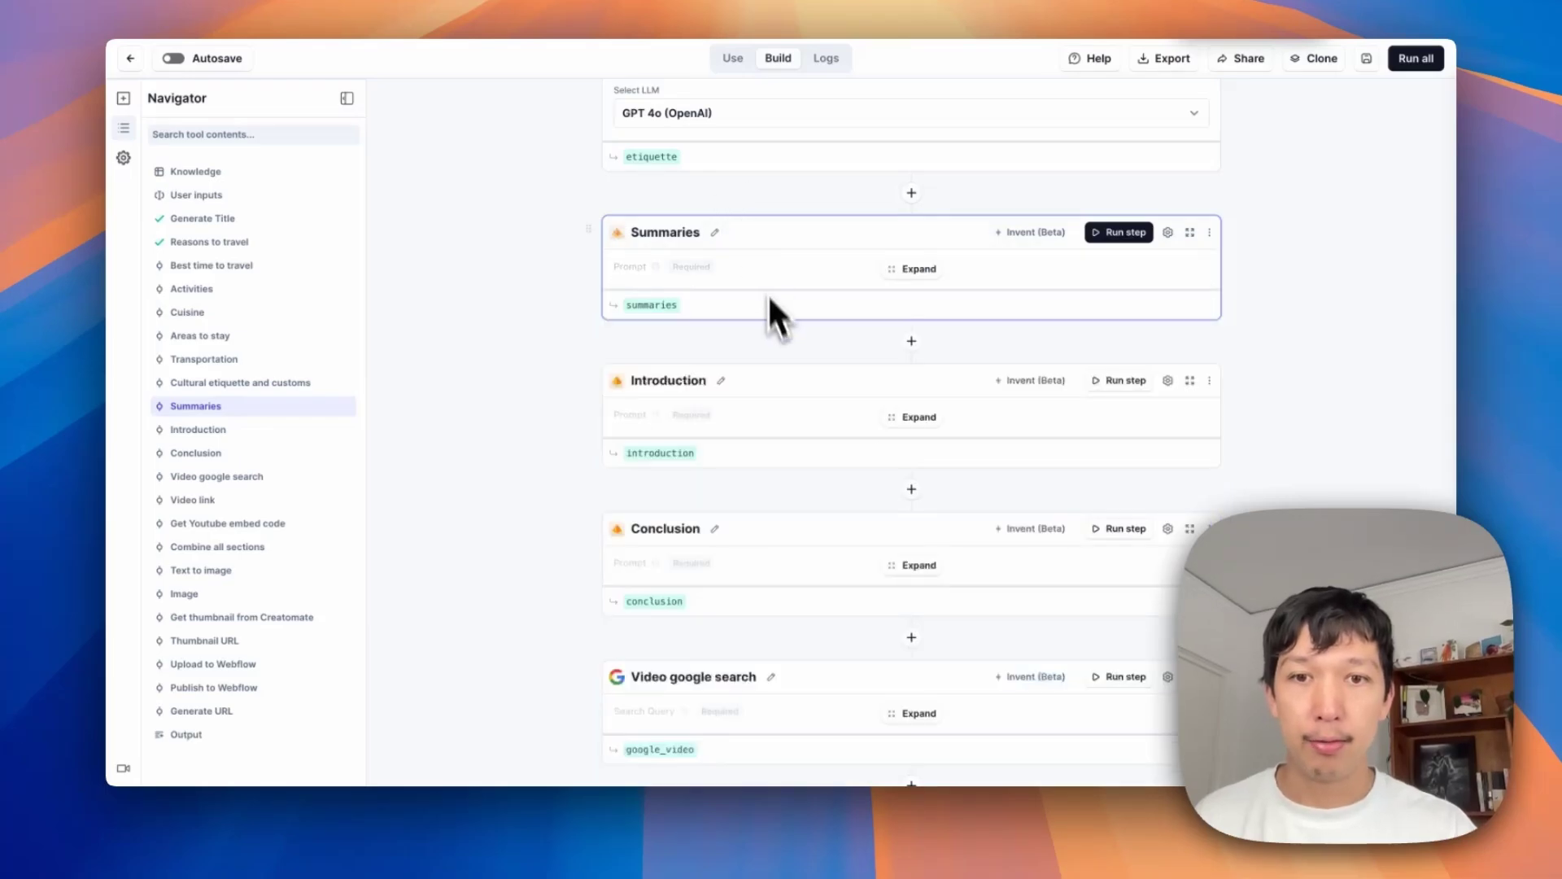
Step: Expand the Introduction and Conclusion steps to examine how their prompts use summaries.answer, and collapse both again
{"action": "left_click", "coordinate": [778, 409]}
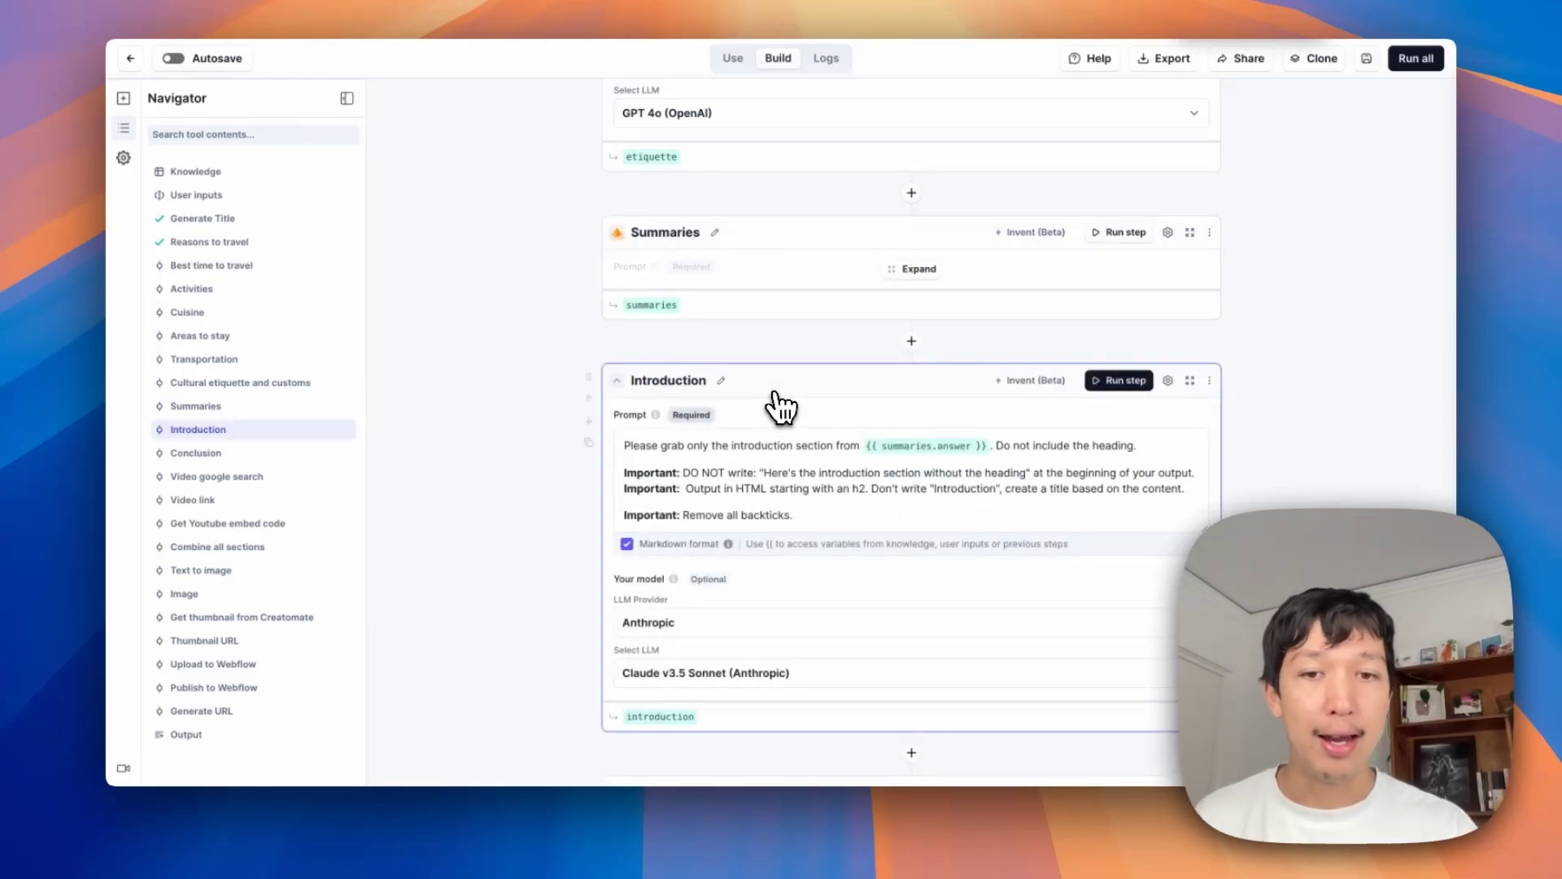
{"action": "left_click", "coordinate": [782, 411]}
{"action": "left_click", "coordinate": [834, 559]}
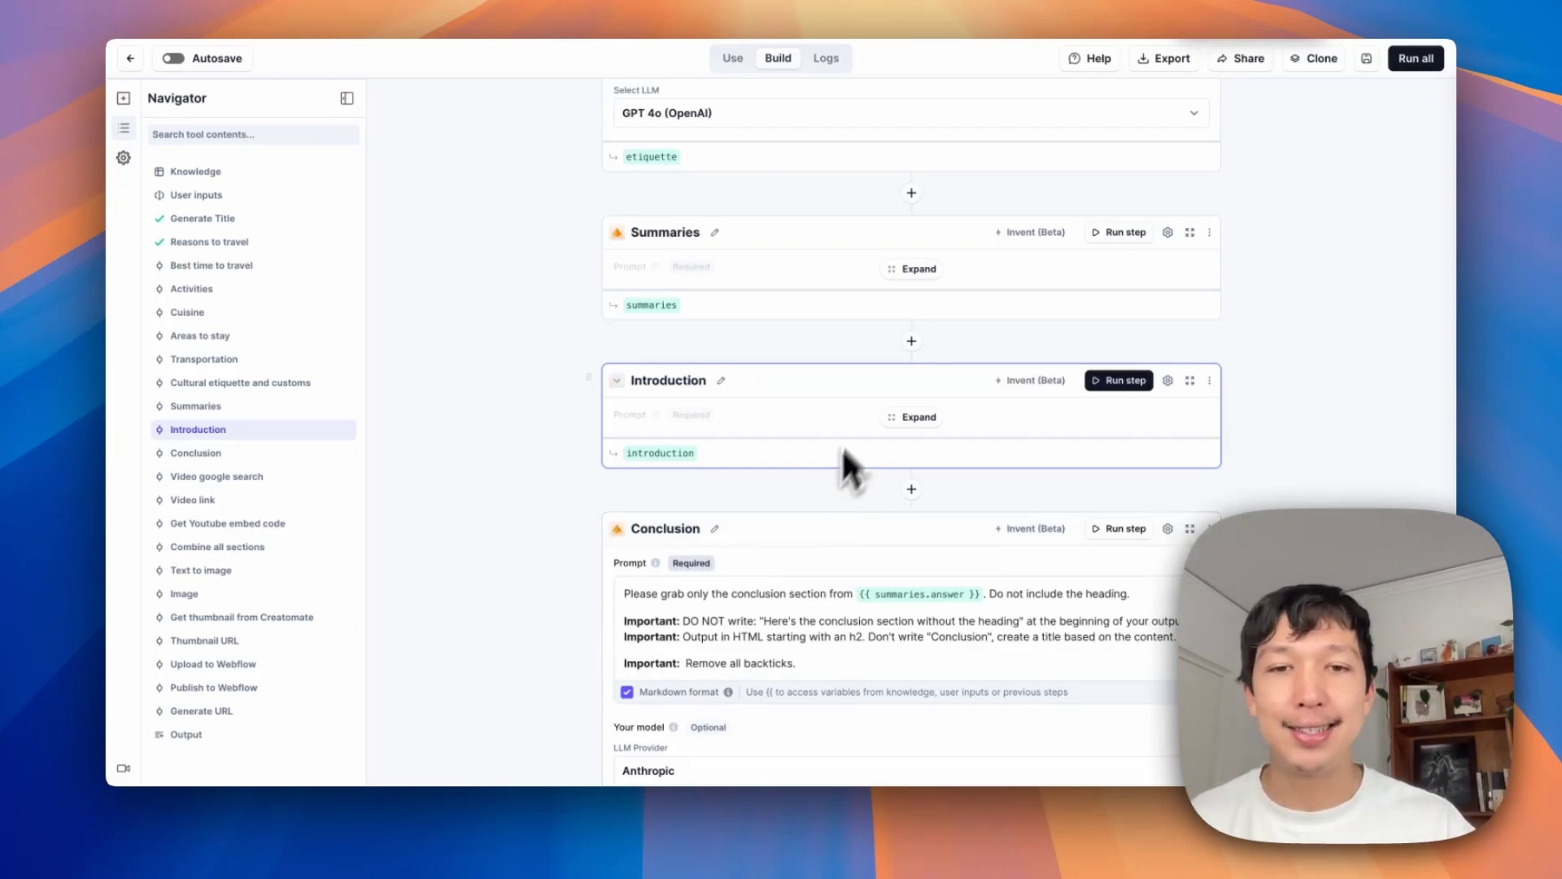
{"action": "left_click", "coordinate": [769, 537]}
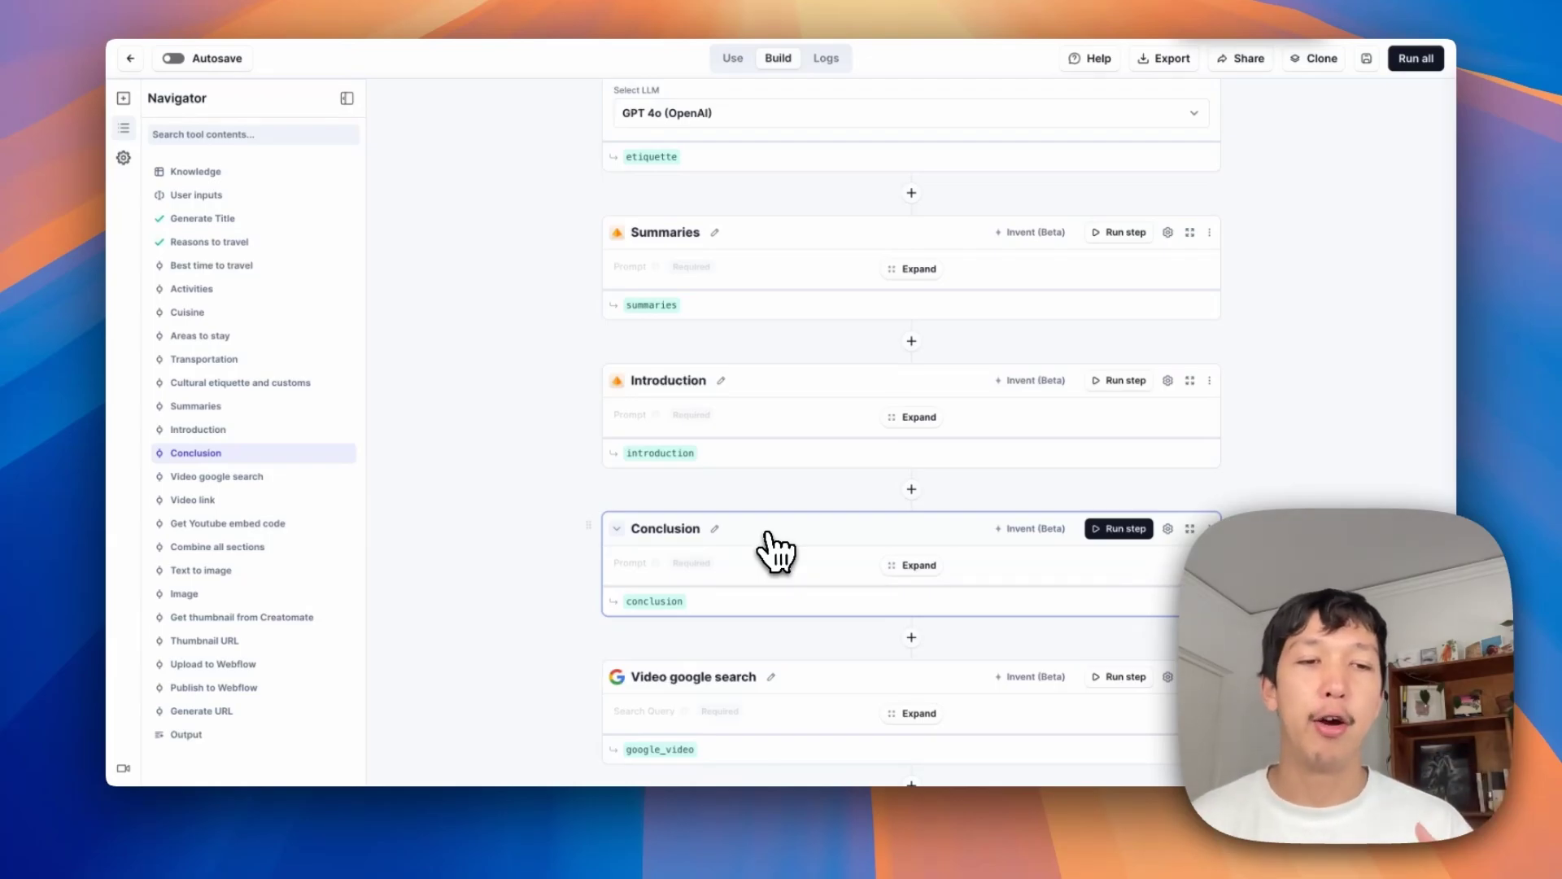
Step: Review the blog section prompts above the Introduction step, including Transportation and Cultural etiquette and customs
{"action": "left_click", "coordinate": [803, 461]}
{"action": "left_click", "coordinate": [903, 156]}
{"action": "scroll", "coordinate": [848, 383], "scroll_direction": "up", "scroll_amount": 20}
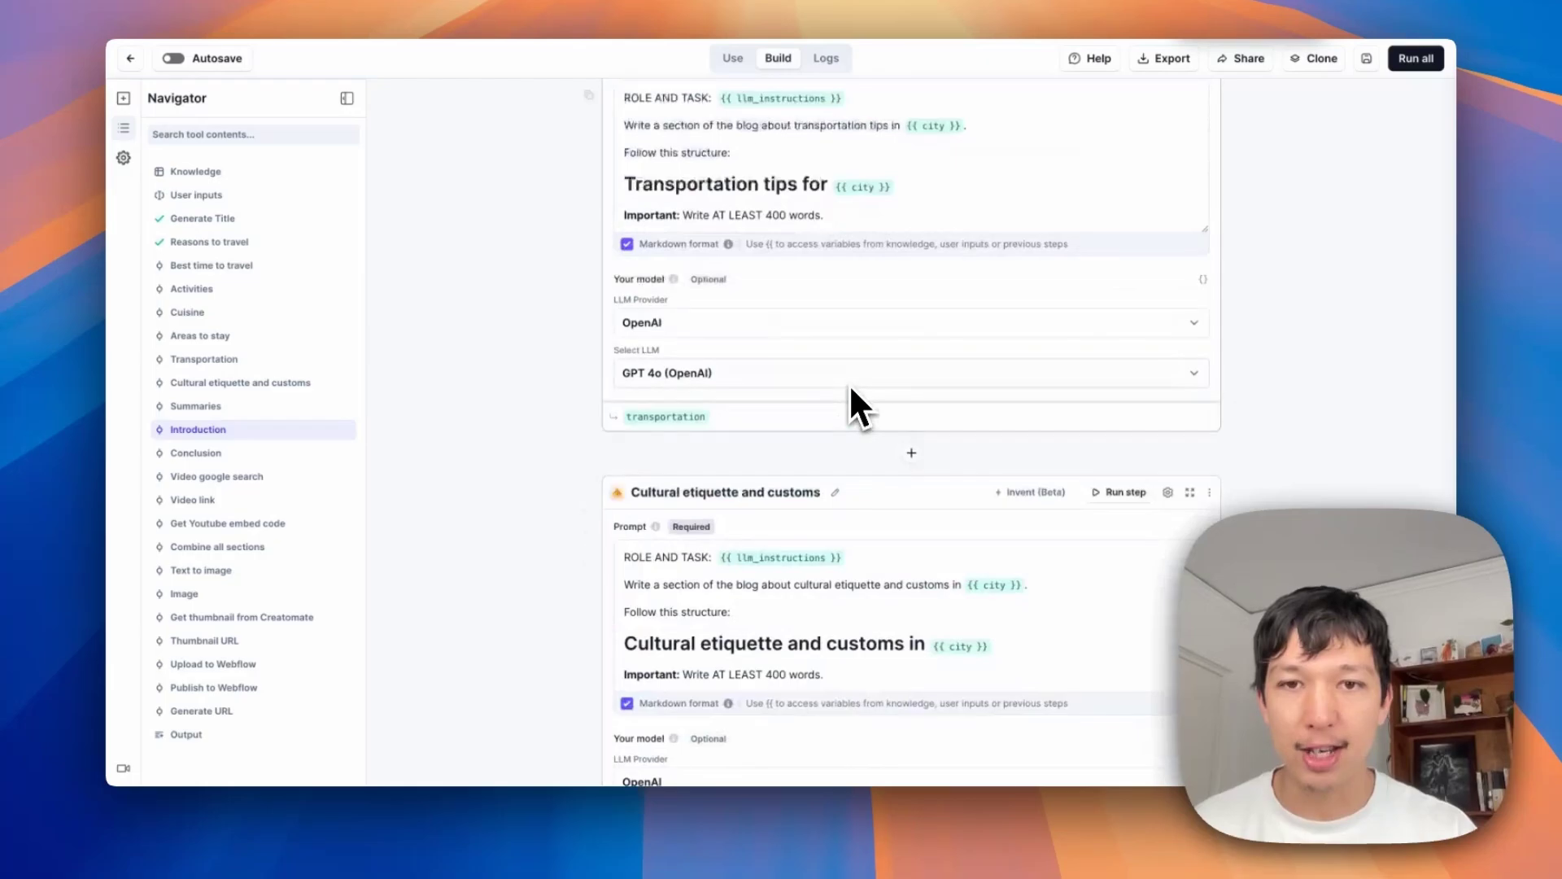
{"action": "scroll", "coordinate": [848, 384], "scroll_direction": "down", "scroll_amount": 20}
Step: Examine the introduction and featured video on the published Bangkok city guide, and return to the blog writer tool
{"action": "scroll", "coordinate": [850, 389], "scroll_direction": "down", "scroll_amount": 15}
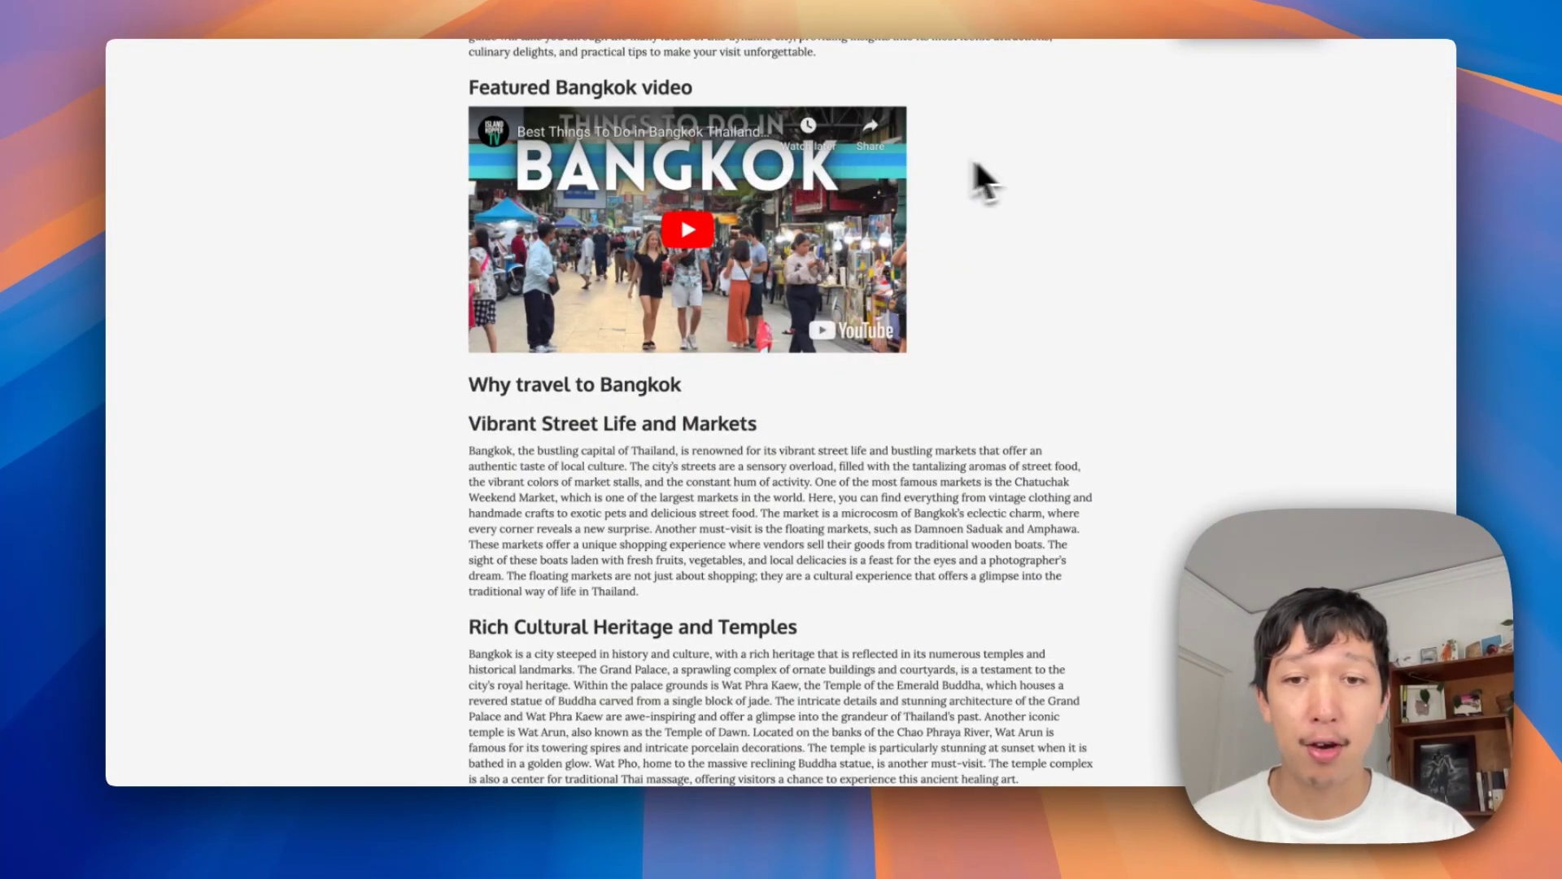
{"action": "scroll", "coordinate": [918, 342], "scroll_direction": "up", "scroll_amount": 6}
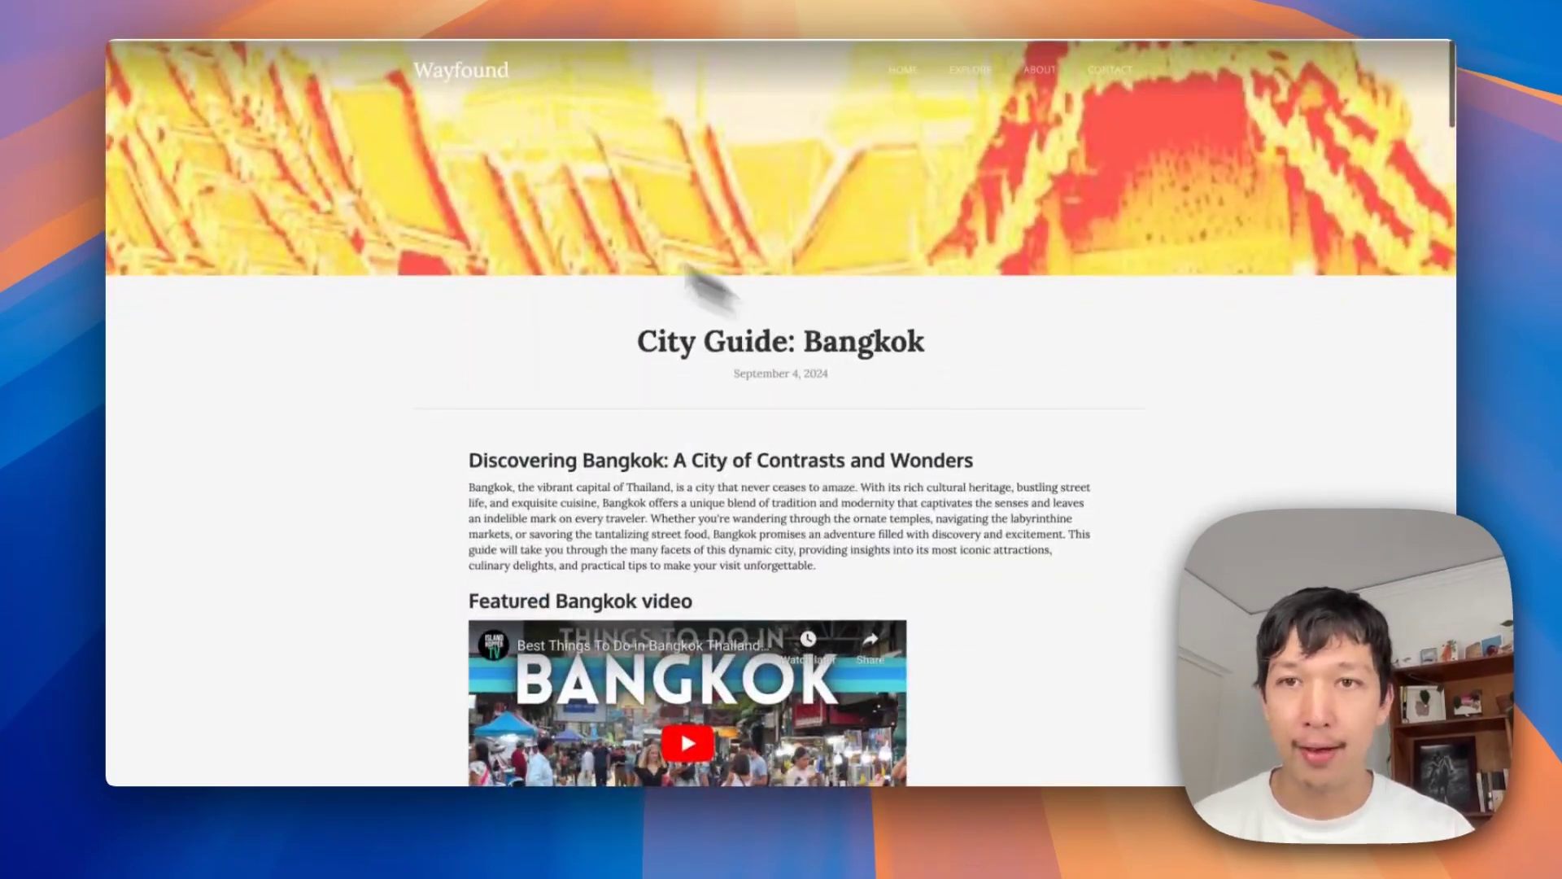
{"action": "left_click", "coordinate": [117, 3]}
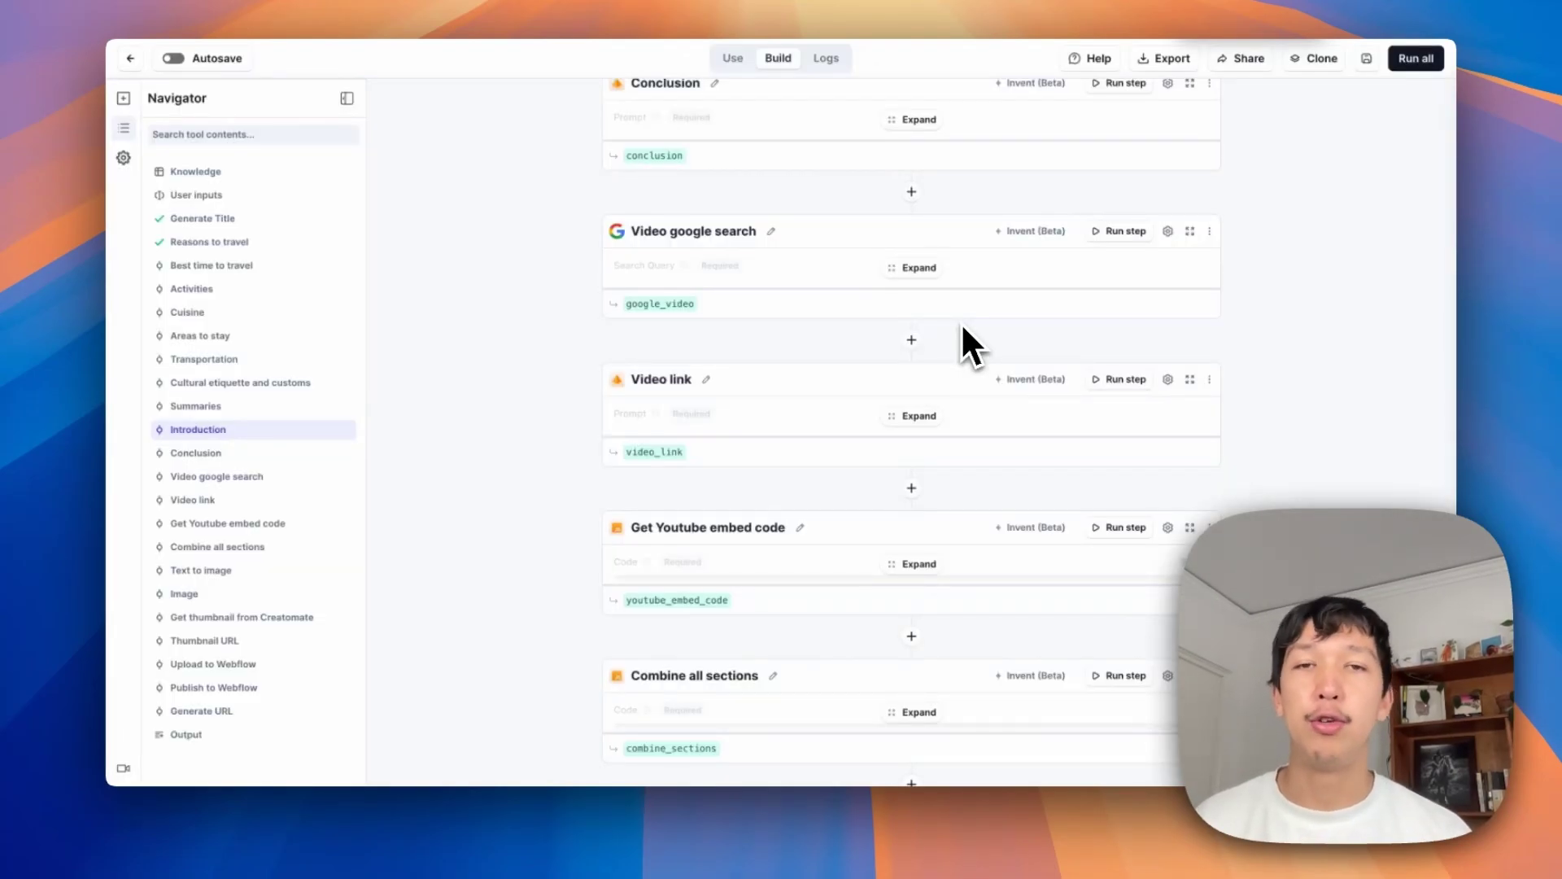
Step: Run the Video google search step with the query "Best places to travel in {{ city }} youtube" and highlight video links in its organic results
{"action": "left_click", "coordinate": [960, 319]}
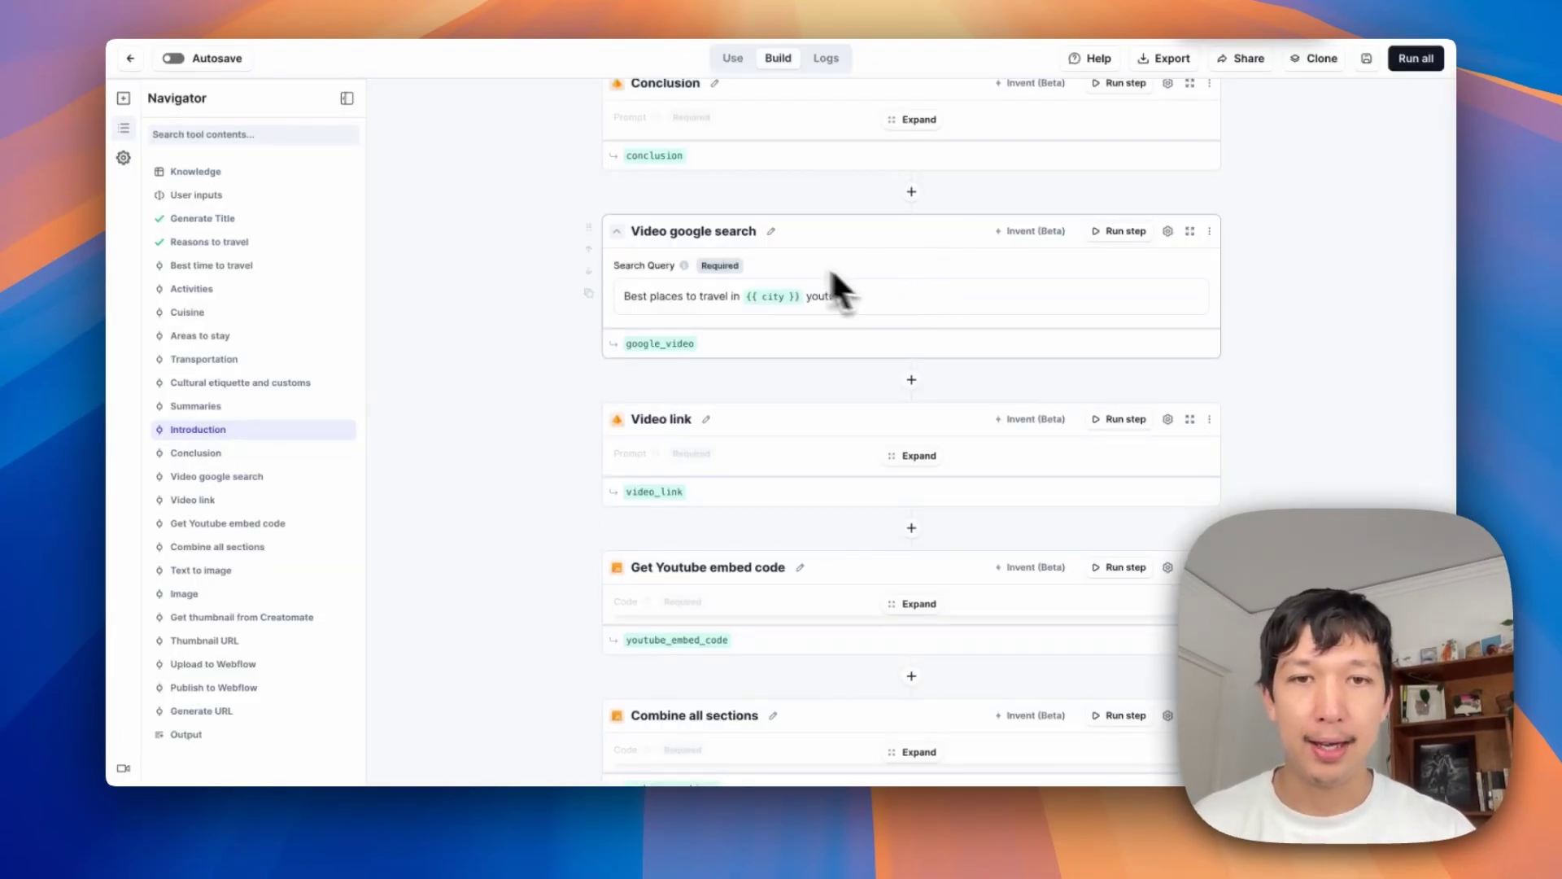
{"action": "left_click", "coordinate": [643, 297]}
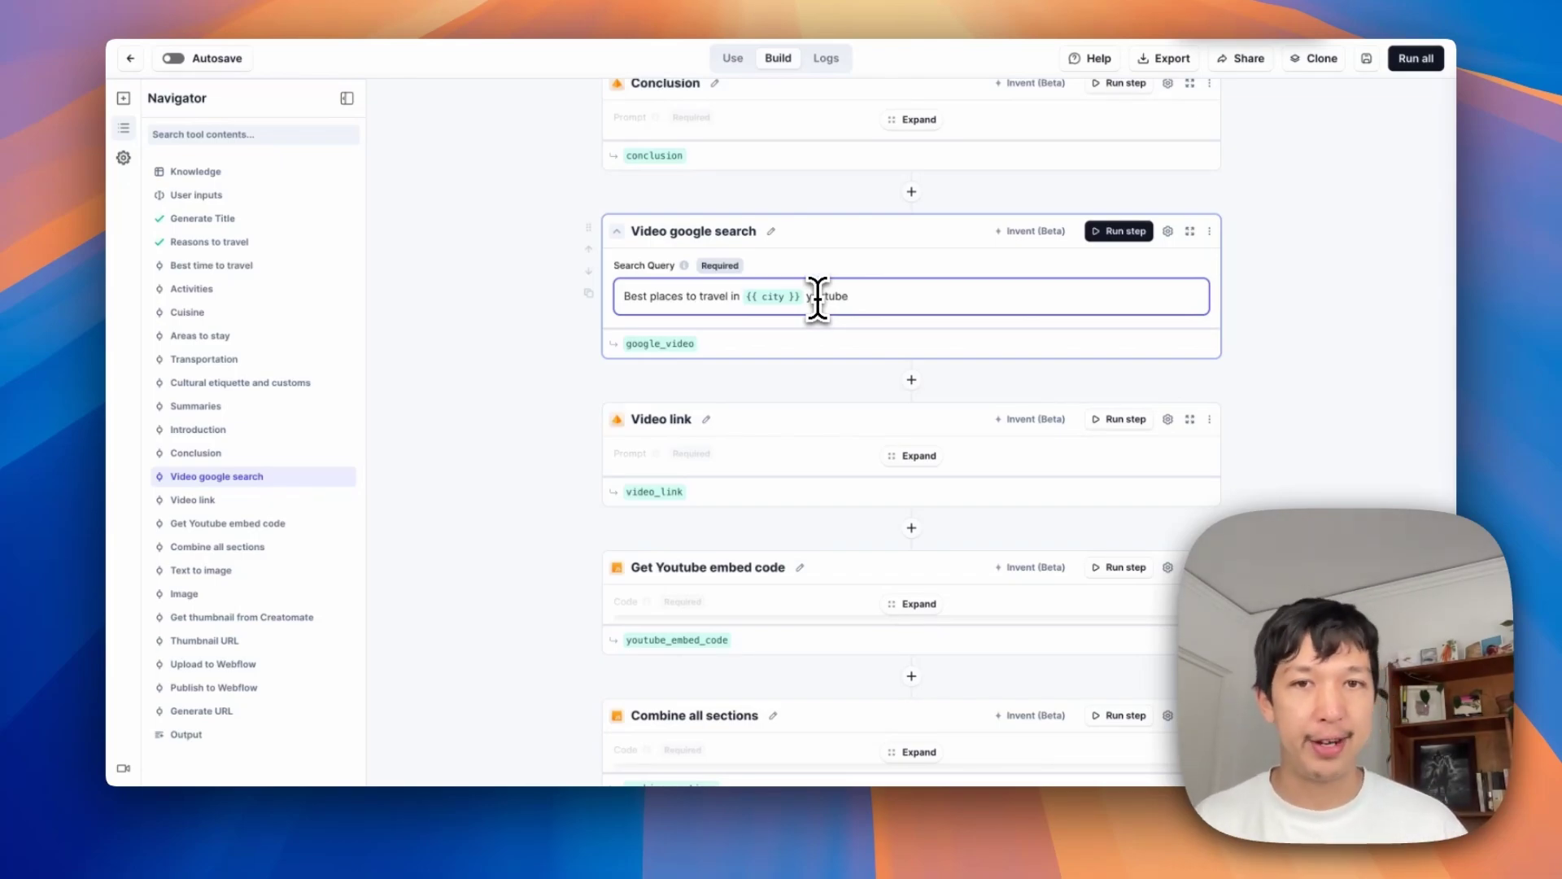
{"action": "left_click", "coordinate": [1120, 231]}
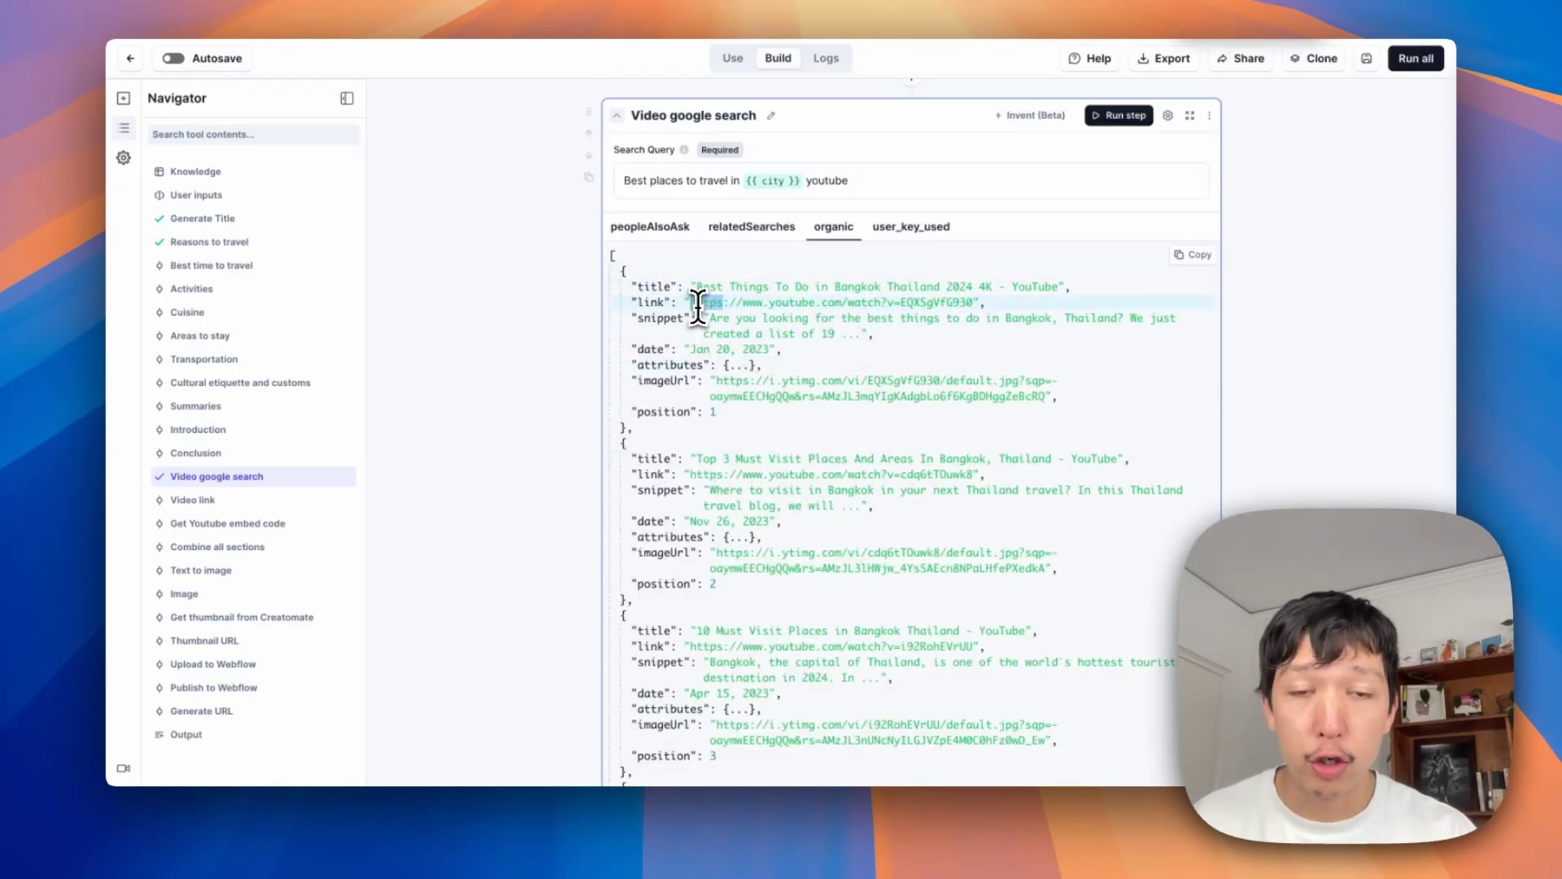
{"action": "triple_click", "coordinate": [698, 303]}
{"action": "double_click", "coordinate": [738, 479]}
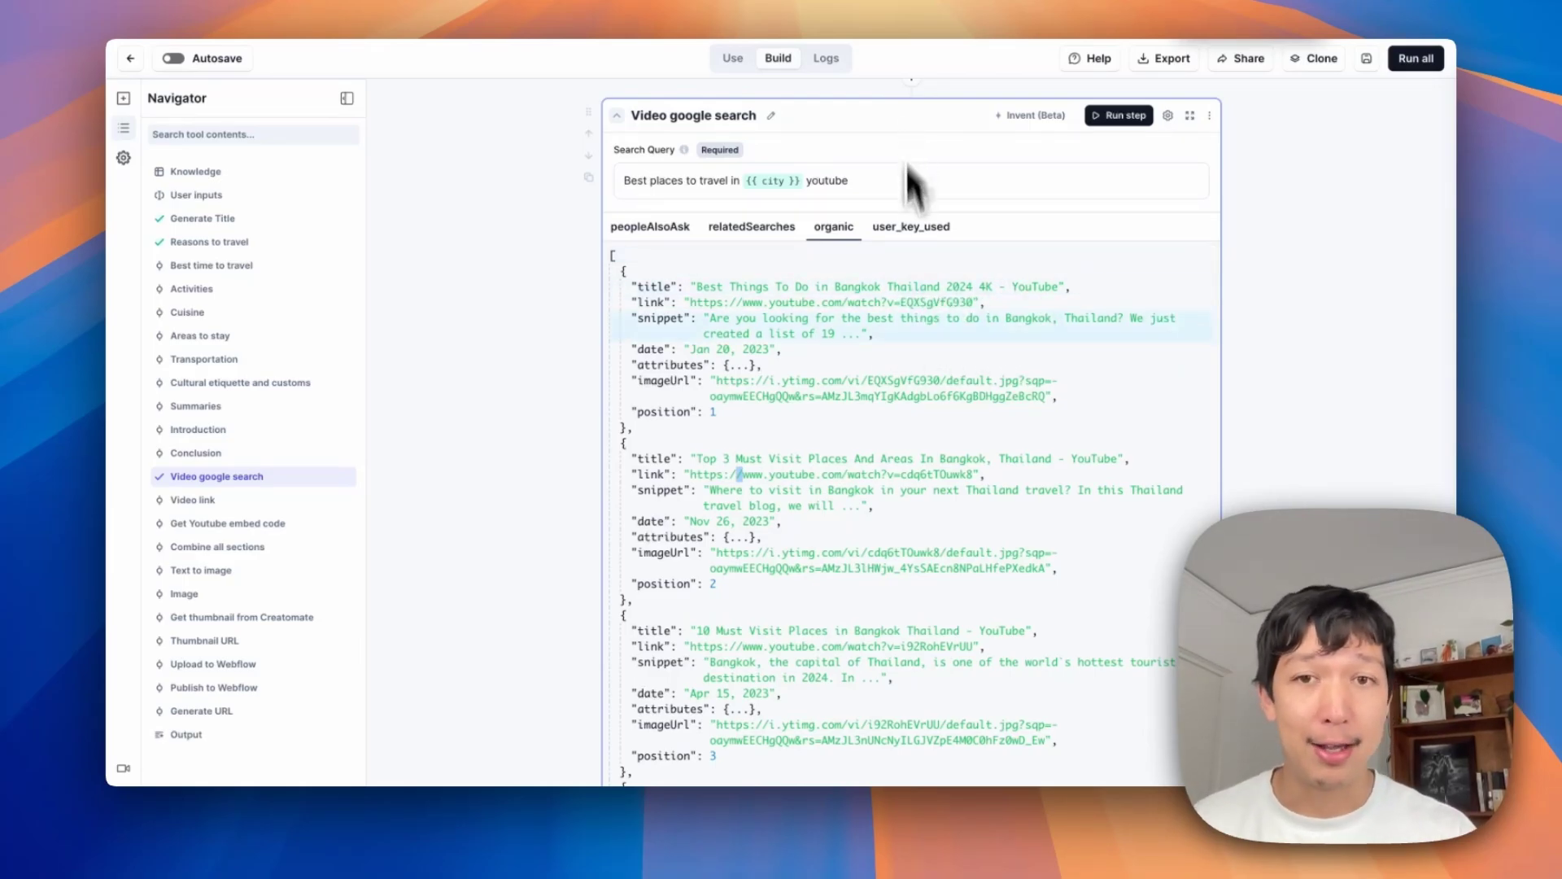
Step: Expand the Video link step, highlight its prompt's instruction to grab the YouTube link from google_video.organic, and run the step
{"action": "scroll", "coordinate": [915, 319], "scroll_direction": "down", "scroll_amount": 15}
{"action": "scroll", "coordinate": [914, 319], "scroll_direction": "up", "scroll_amount": 5}
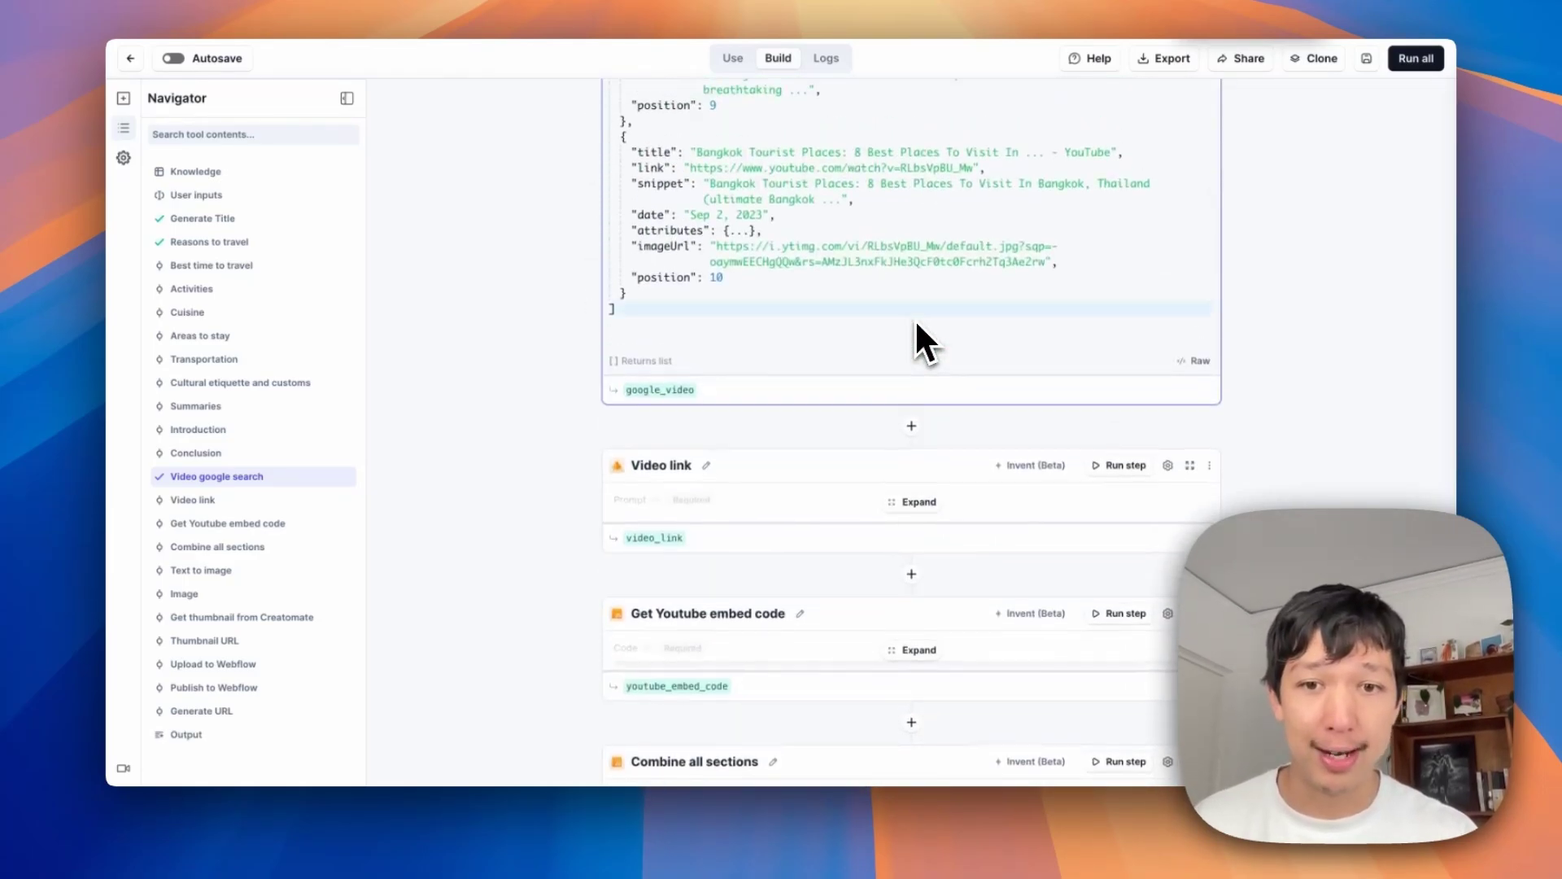
{"action": "left_click", "coordinate": [919, 496]}
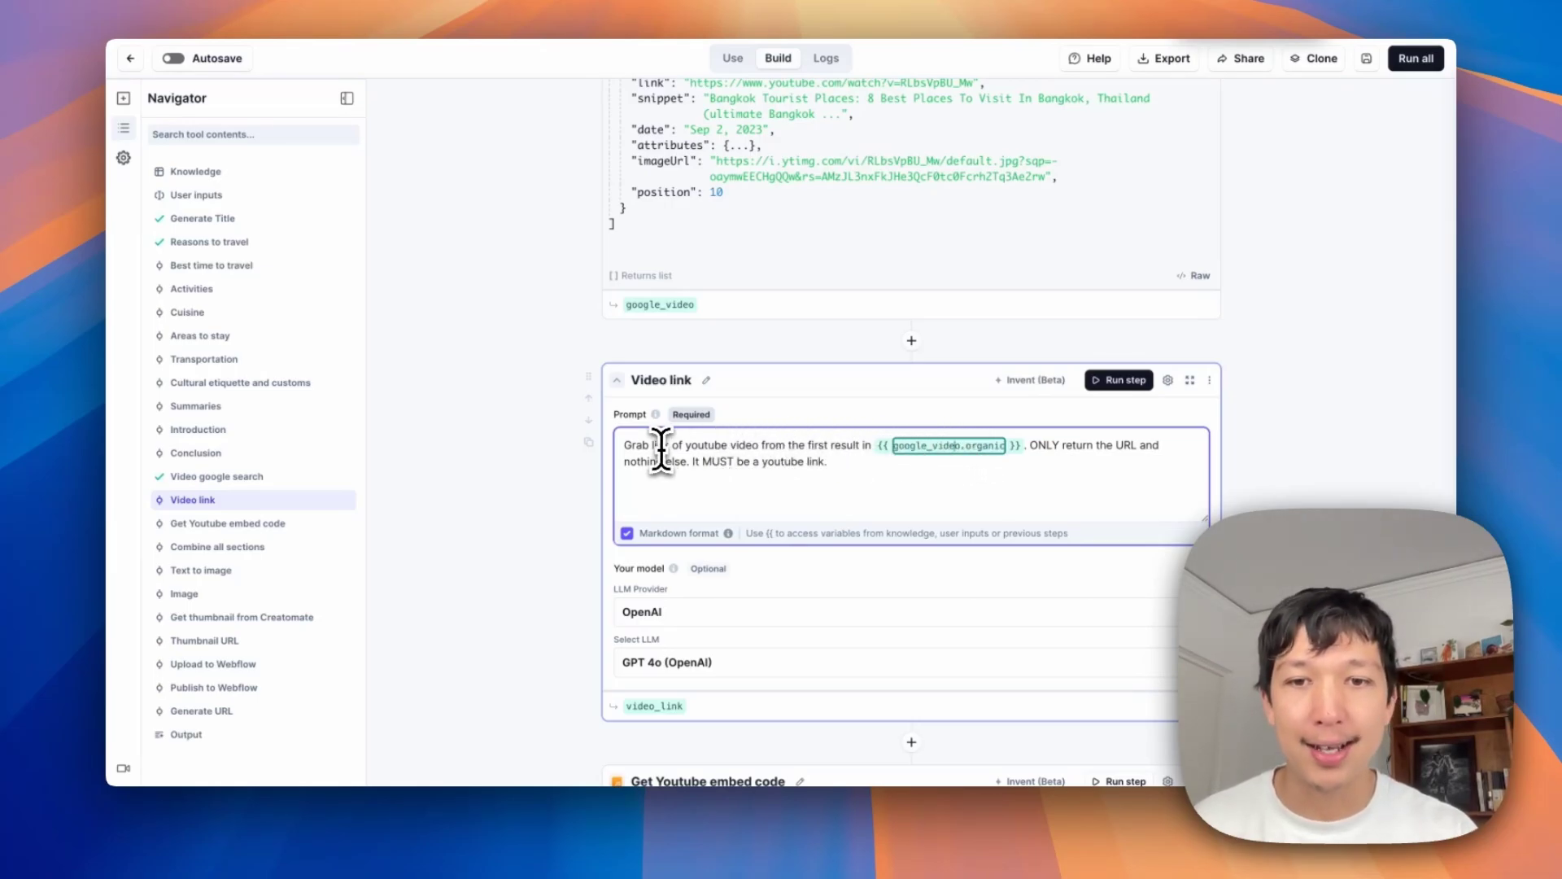
{"action": "left_click_drag", "start_coordinate": [624, 446], "coordinate": [769, 446]}
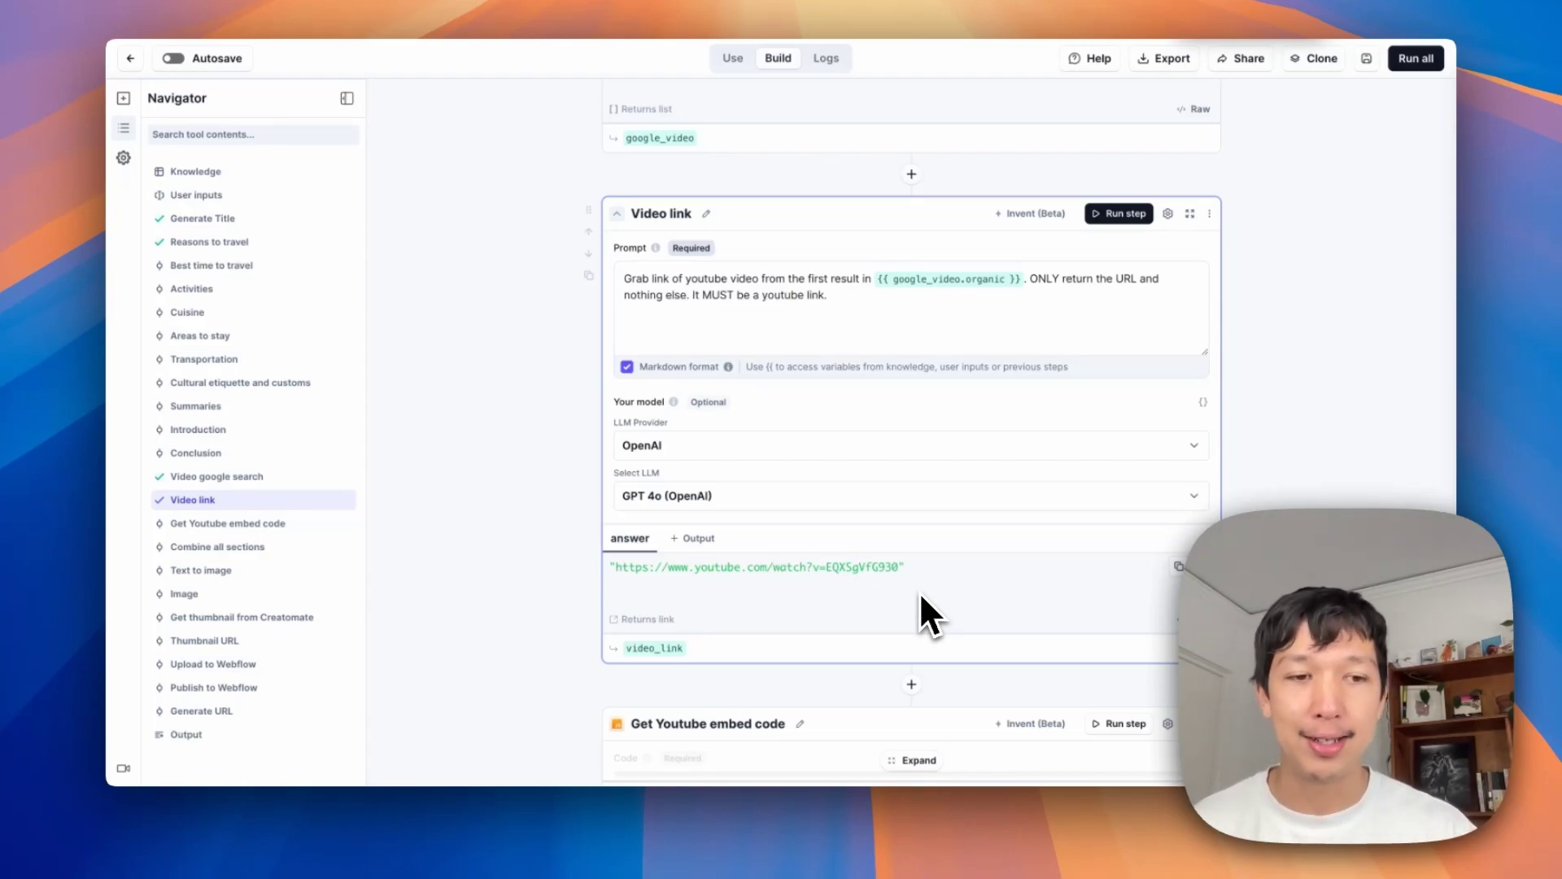
{"action": "scroll", "coordinate": [1041, 460], "scroll_direction": "down", "scroll_amount": 3}
{"action": "scroll", "coordinate": [1042, 482], "scroll_direction": "down", "scroll_amount": 3}
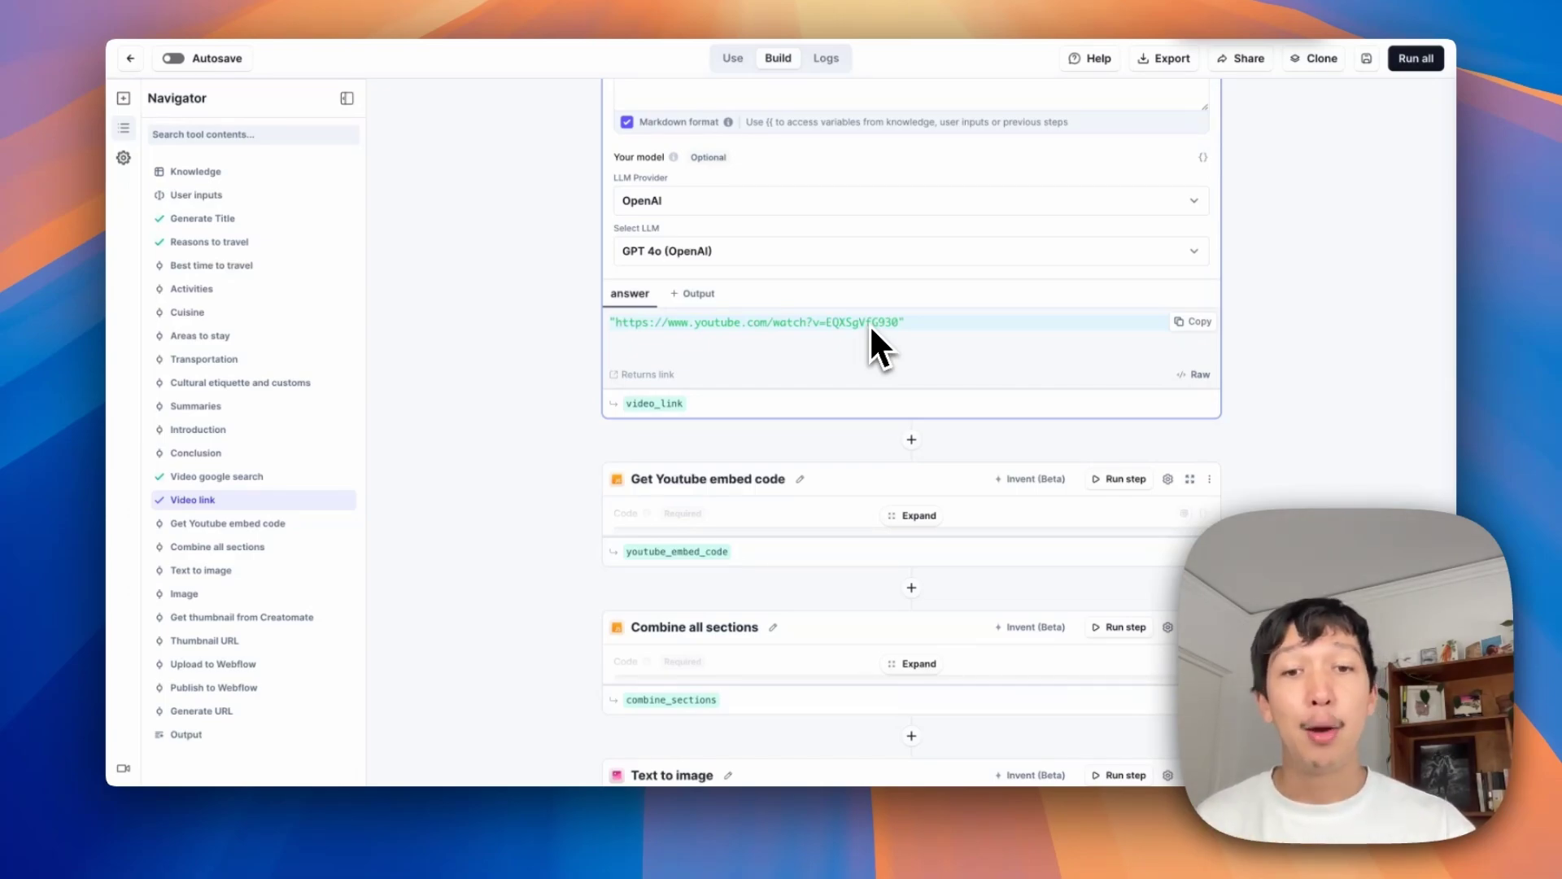
Step: Expand the Get Youtube embed code step and compare its split at "?v=" with the link in the Video link answer
{"action": "left_click", "coordinate": [923, 516]}
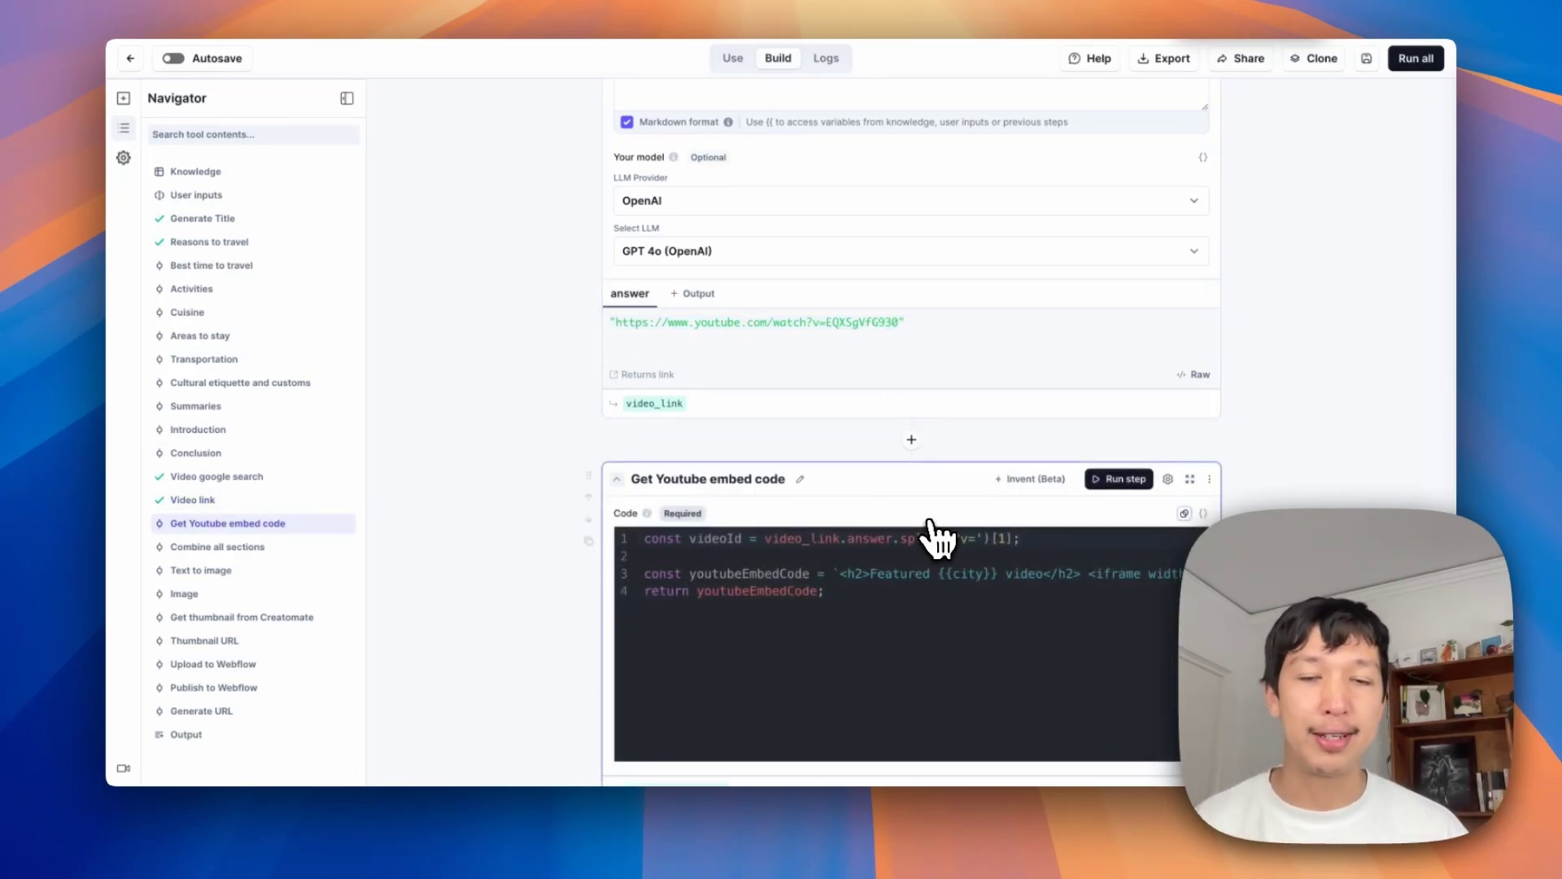
{"action": "scroll", "coordinate": [916, 606], "scroll_direction": "down", "scroll_amount": 3}
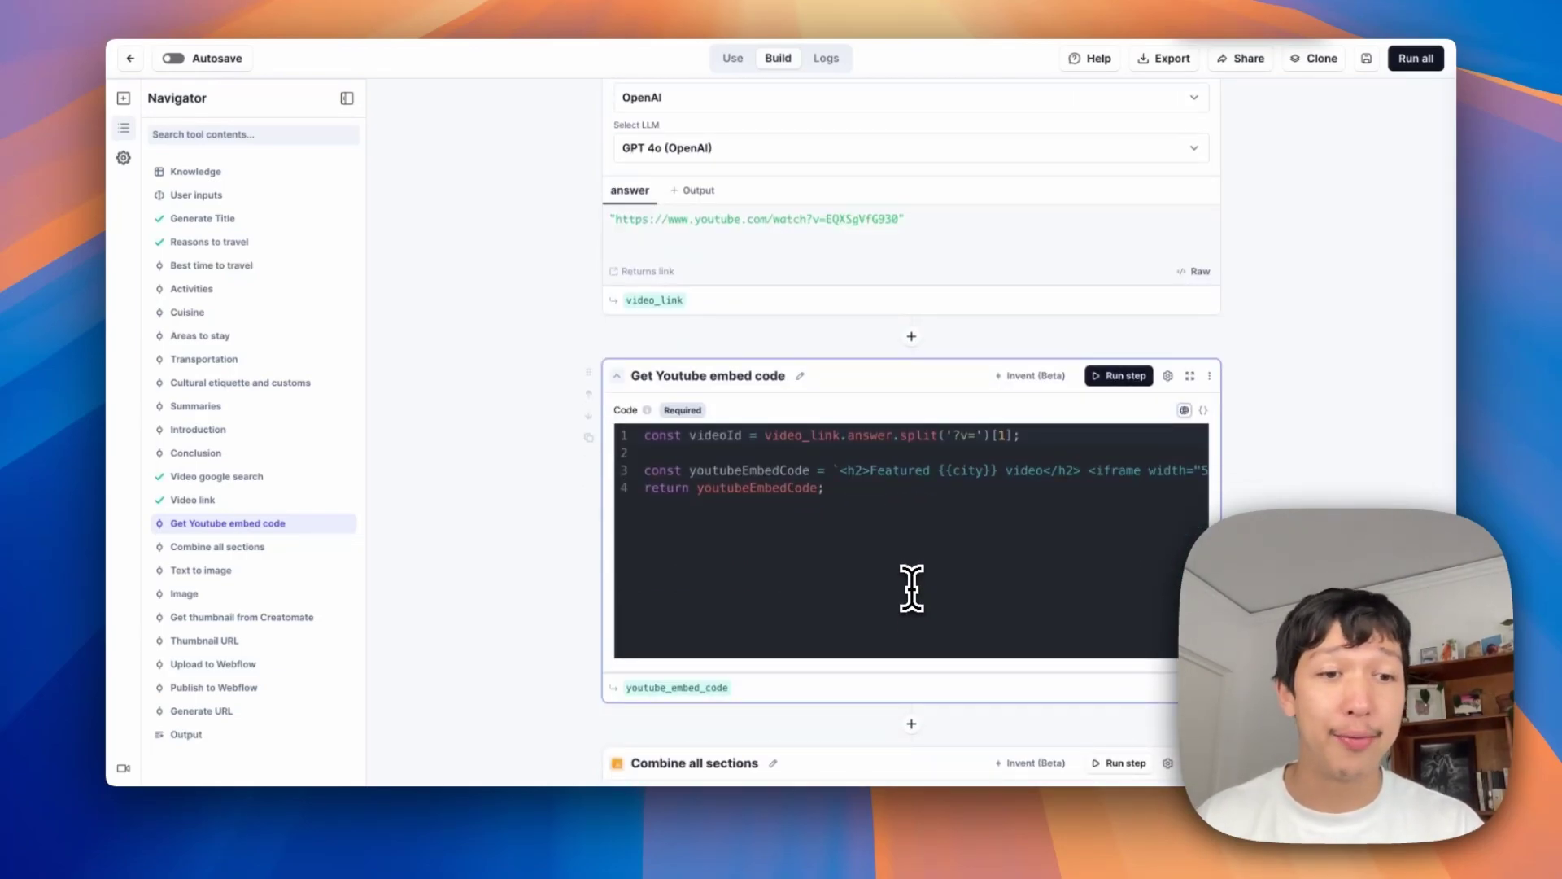
{"action": "left_click", "coordinate": [795, 438]}
{"action": "left_click", "coordinate": [906, 430]}
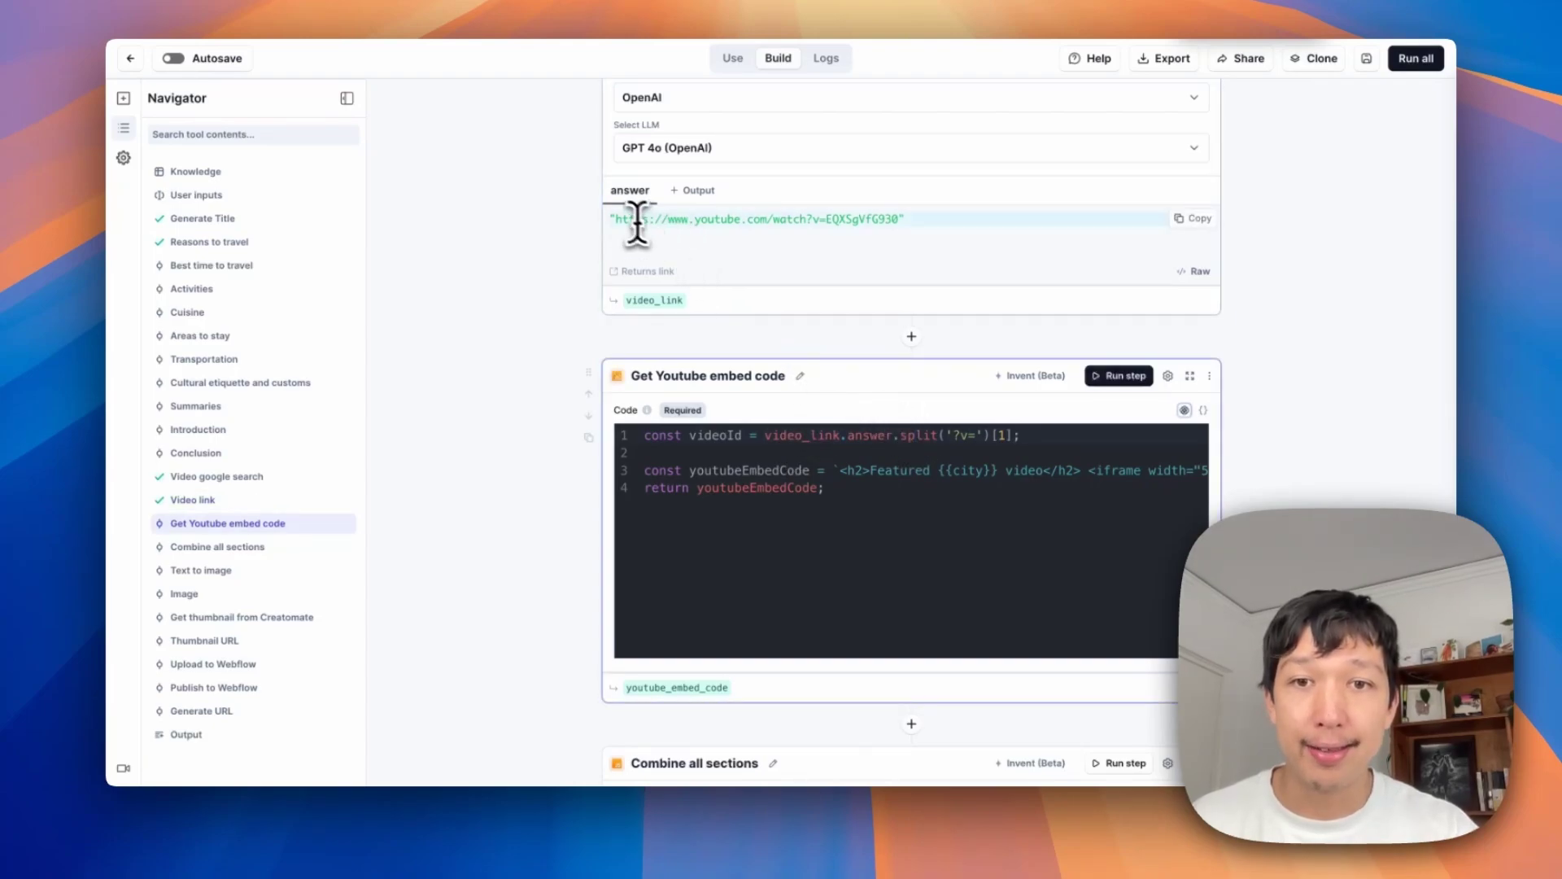
{"action": "left_click_drag", "start_coordinate": [618, 219], "coordinate": [806, 222]}
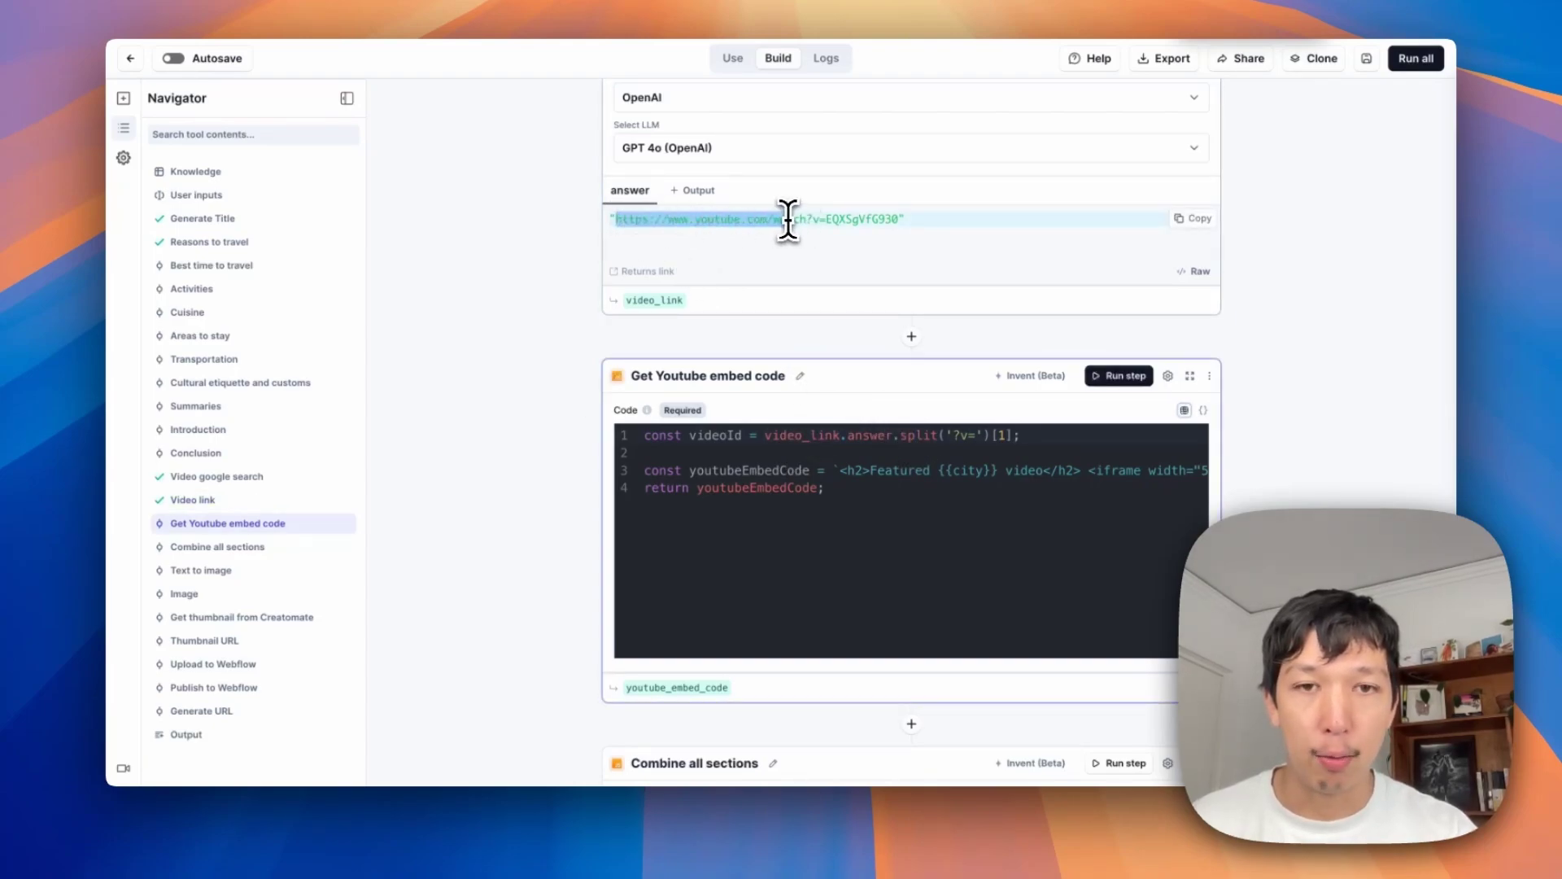
{"action": "left_click", "coordinate": [816, 221]}
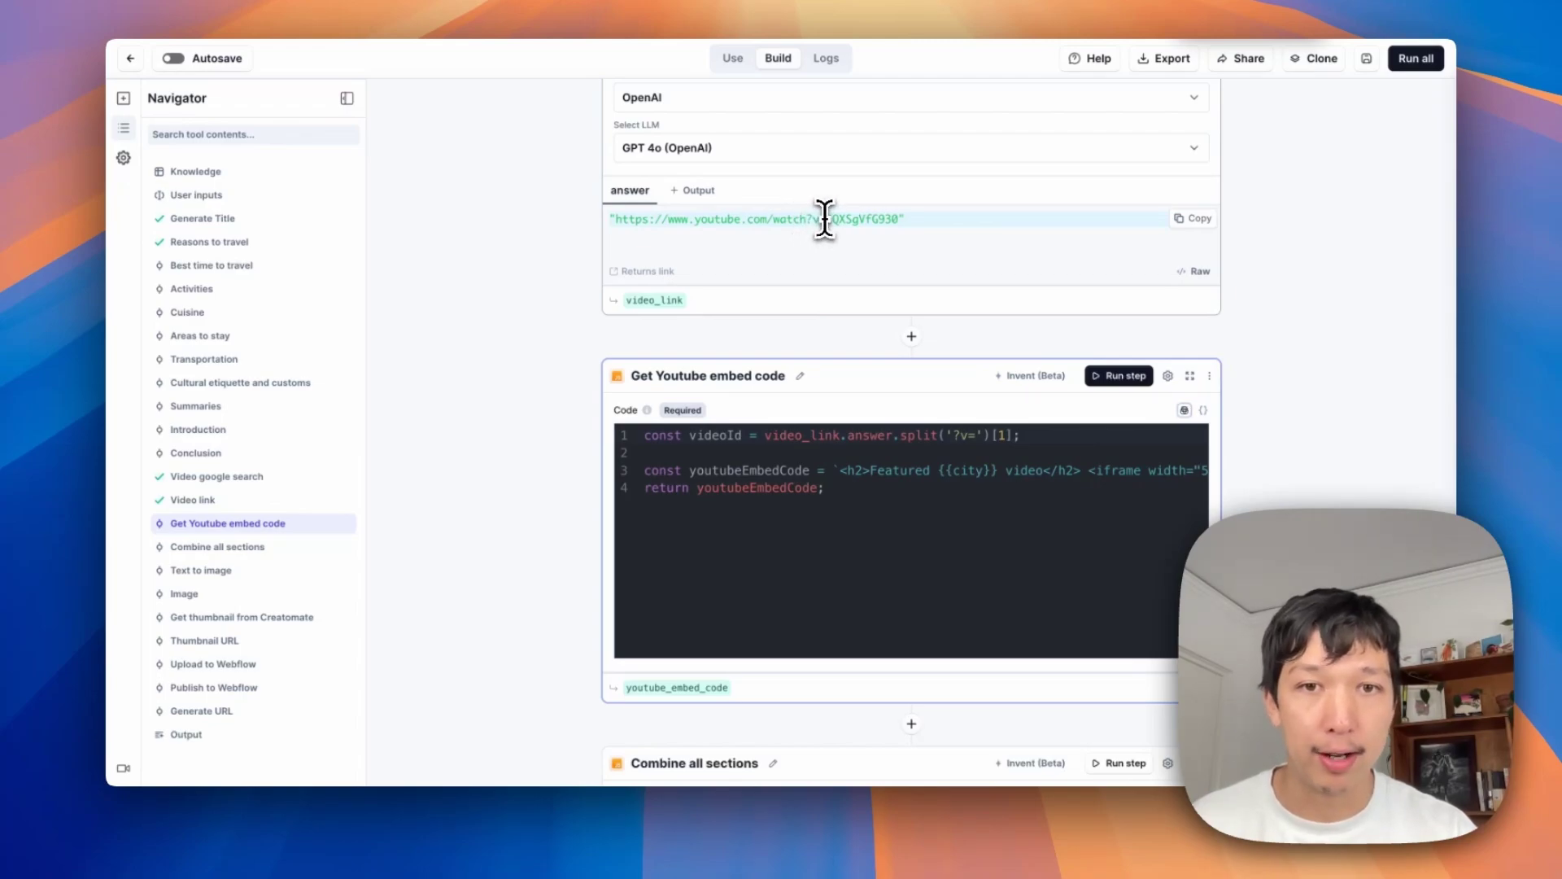
{"action": "left_click_drag", "start_coordinate": [825, 220], "coordinate": [806, 218]}
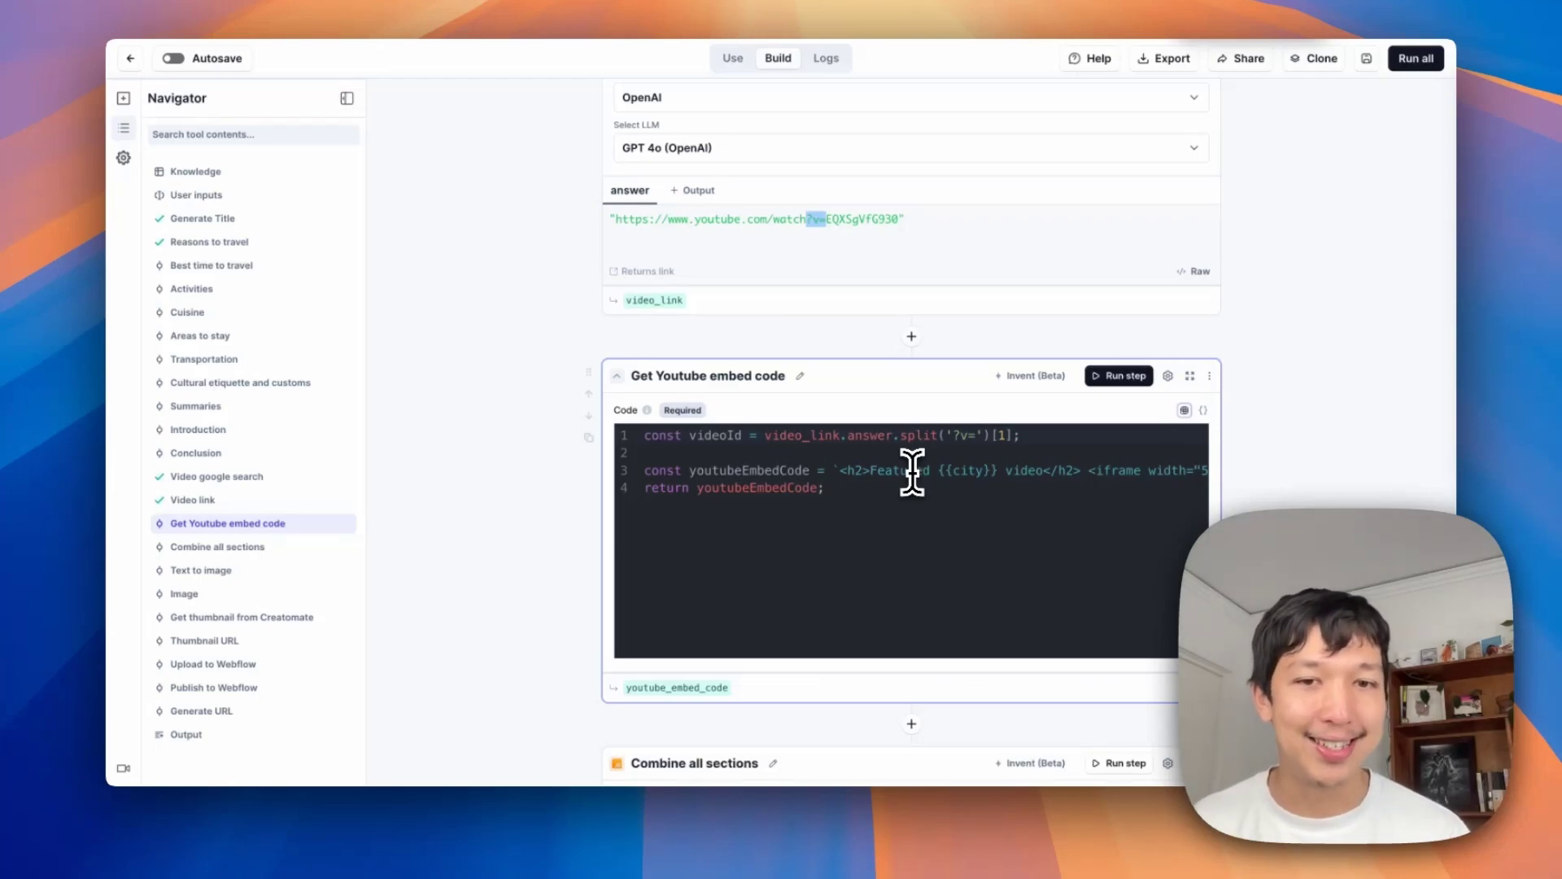
Step: Highlight videoId and the YouTube embed URL in the embed code, and run the Get Youtube embed code step
{"action": "double_click", "coordinate": [714, 438]}
{"action": "left_click", "coordinate": [822, 479]}
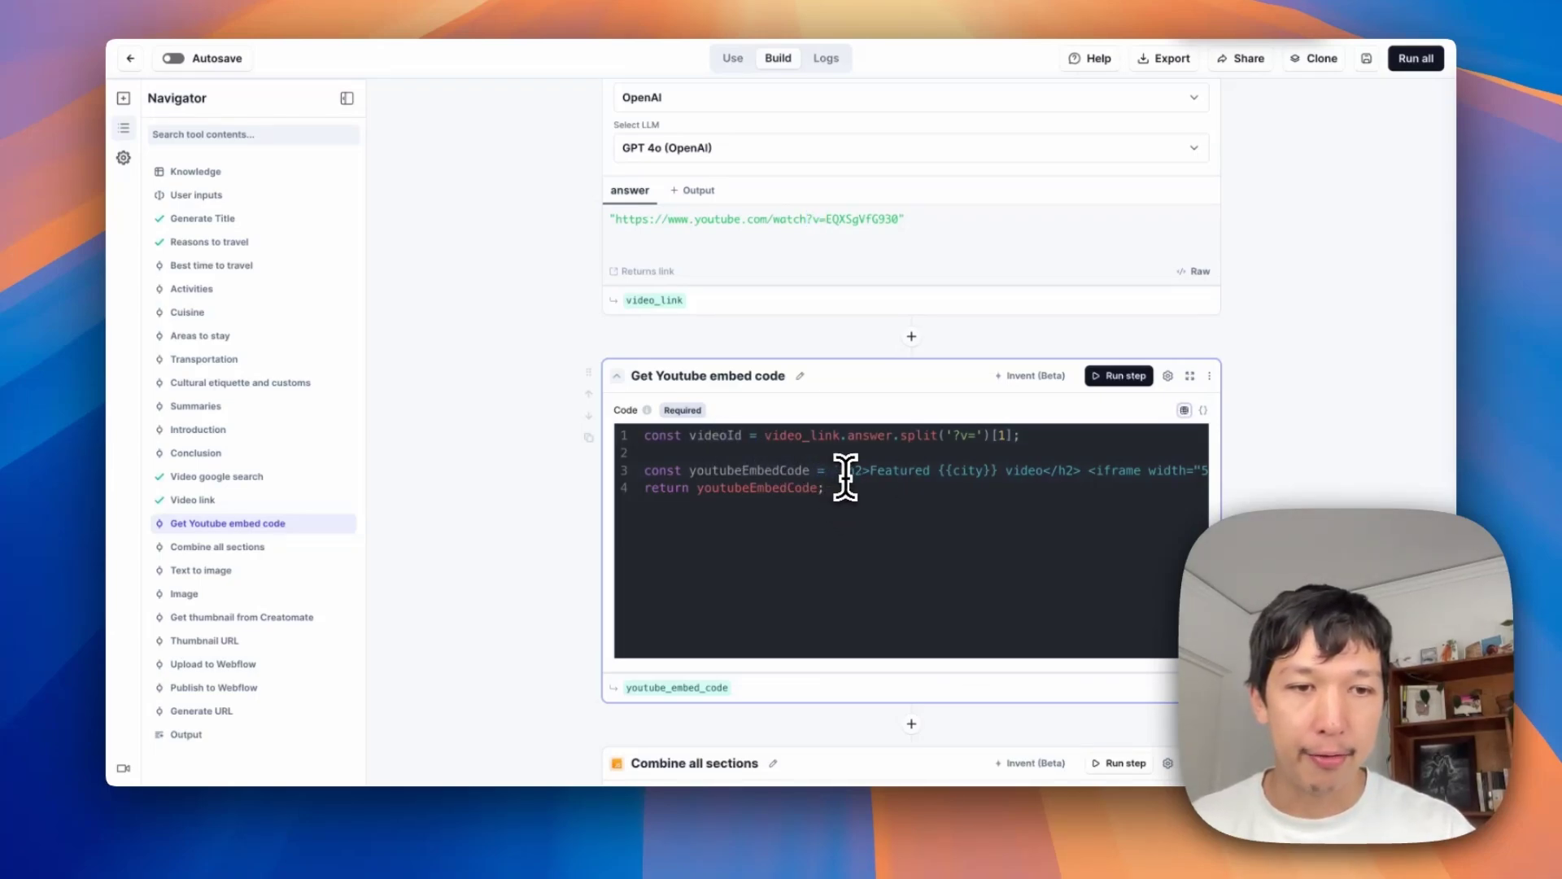
{"action": "scroll", "coordinate": [846, 476], "scroll_direction": "right", "scroll_amount": 10}
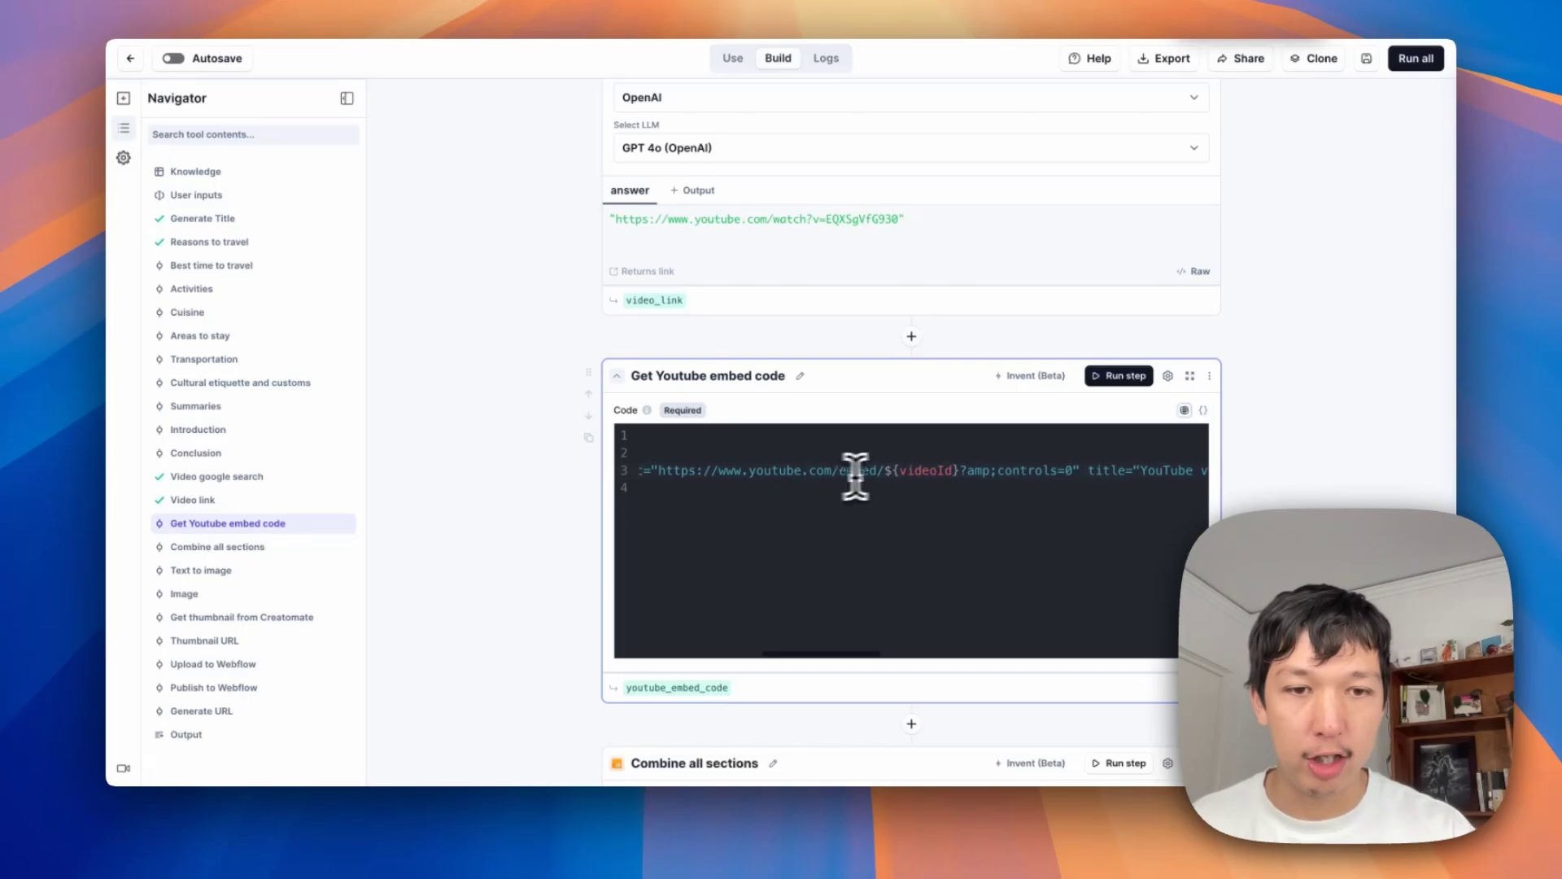
{"action": "double_click", "coordinate": [940, 469]}
{"action": "left_click", "coordinate": [660, 471]}
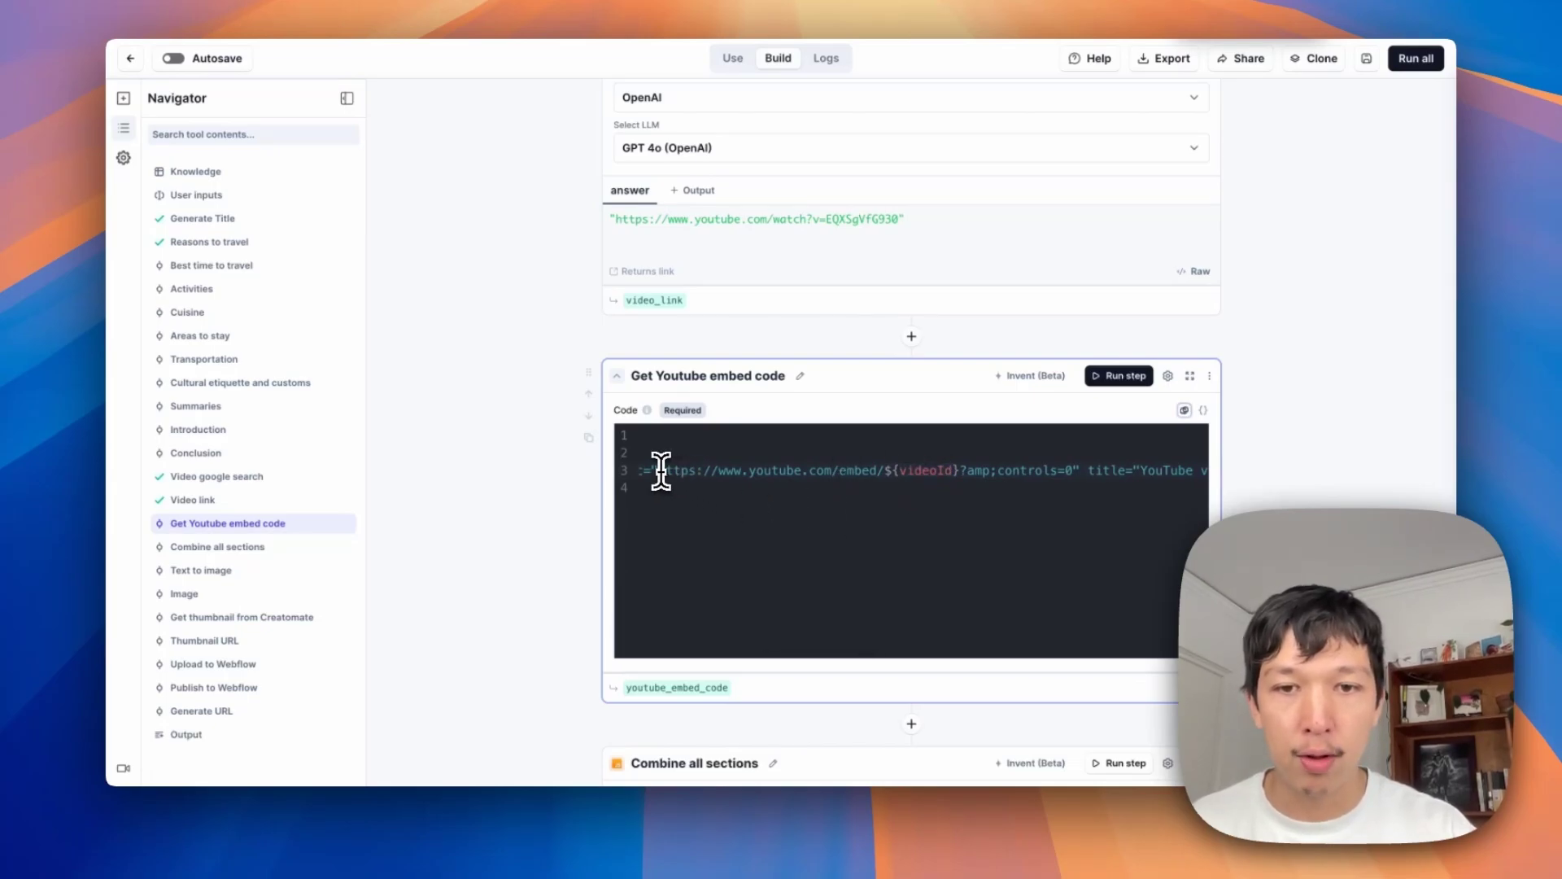
{"action": "left_click_drag", "start_coordinate": [661, 471], "coordinate": [739, 453]}
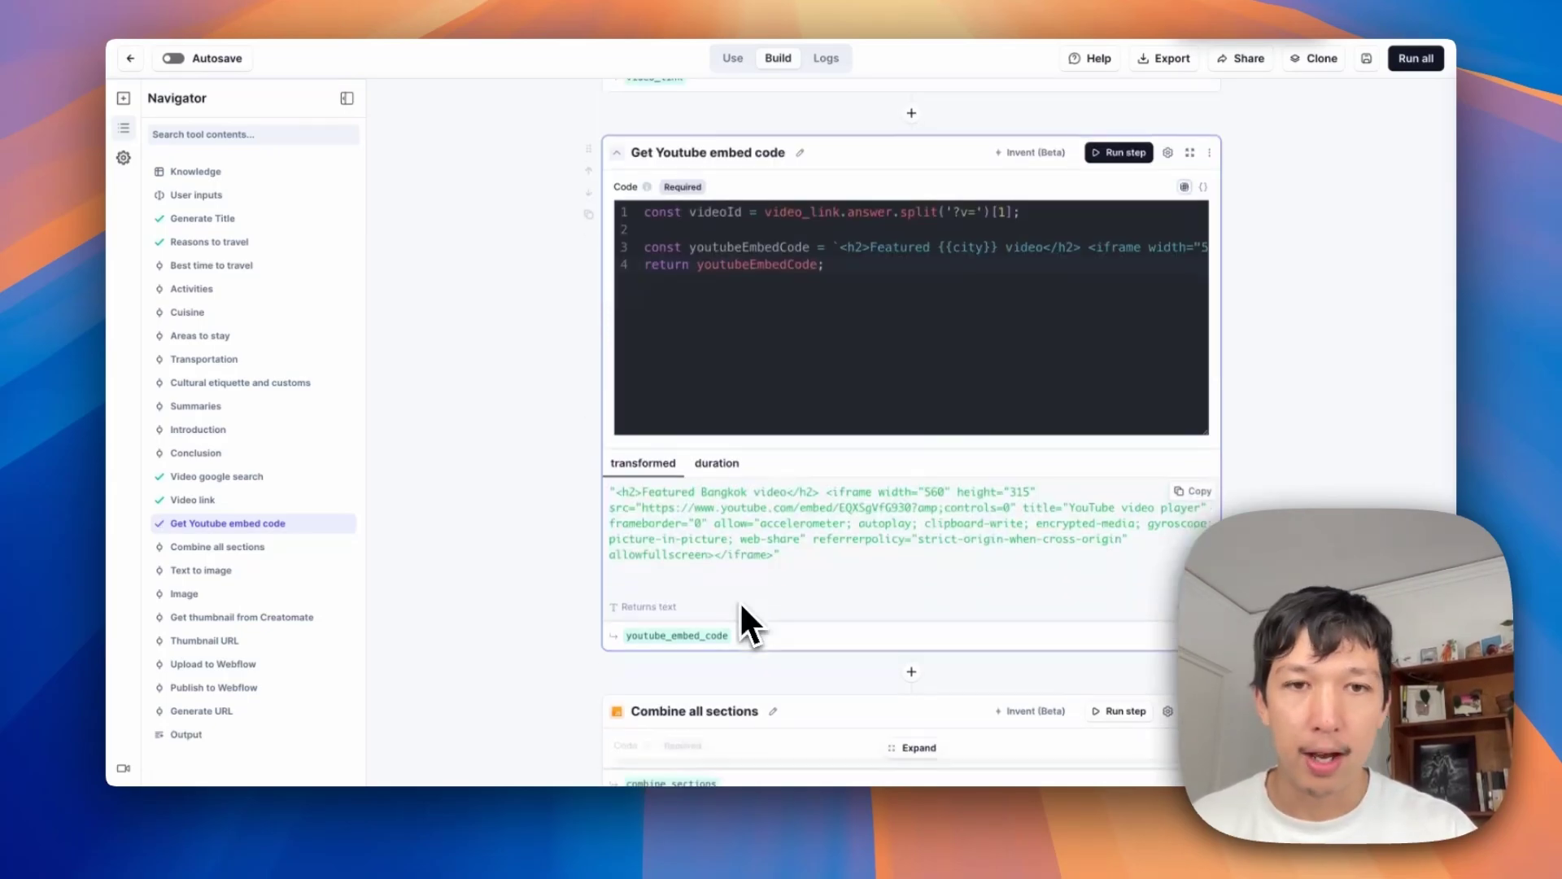
Step: Highlight the "Featured {{city}} video" heading in the embed code and check it on the published Bangkok city guide
{"action": "scroll", "coordinate": [741, 607], "scroll_direction": "down", "scroll_amount": 1}
{"action": "left_click_drag", "start_coordinate": [839, 222], "coordinate": [1075, 216]}
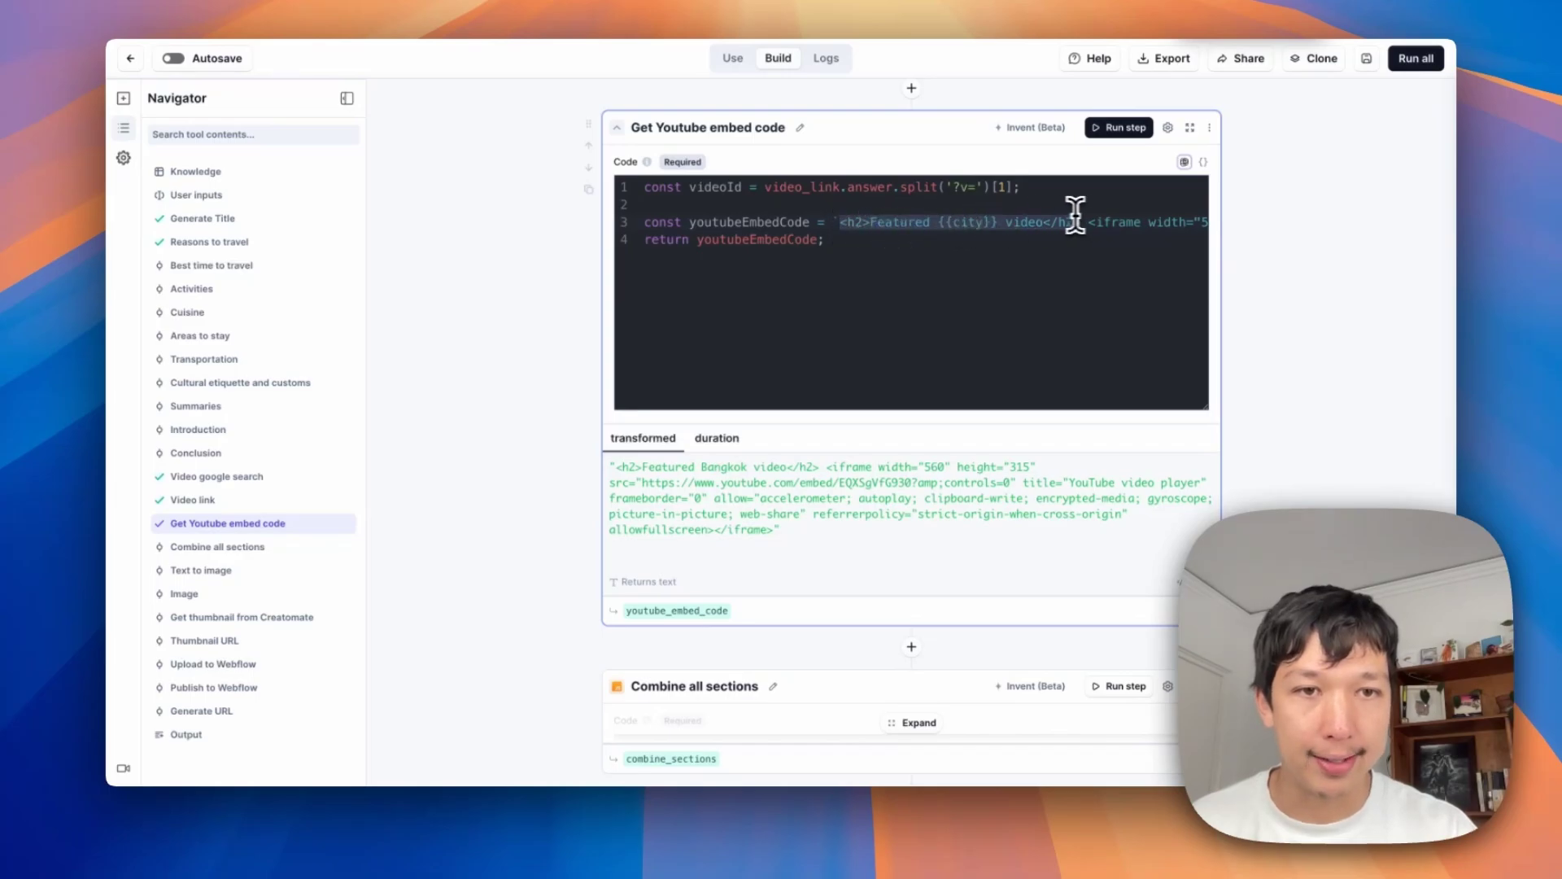
{"action": "double_click", "coordinate": [914, 223]}
{"action": "double_click", "coordinate": [967, 221]}
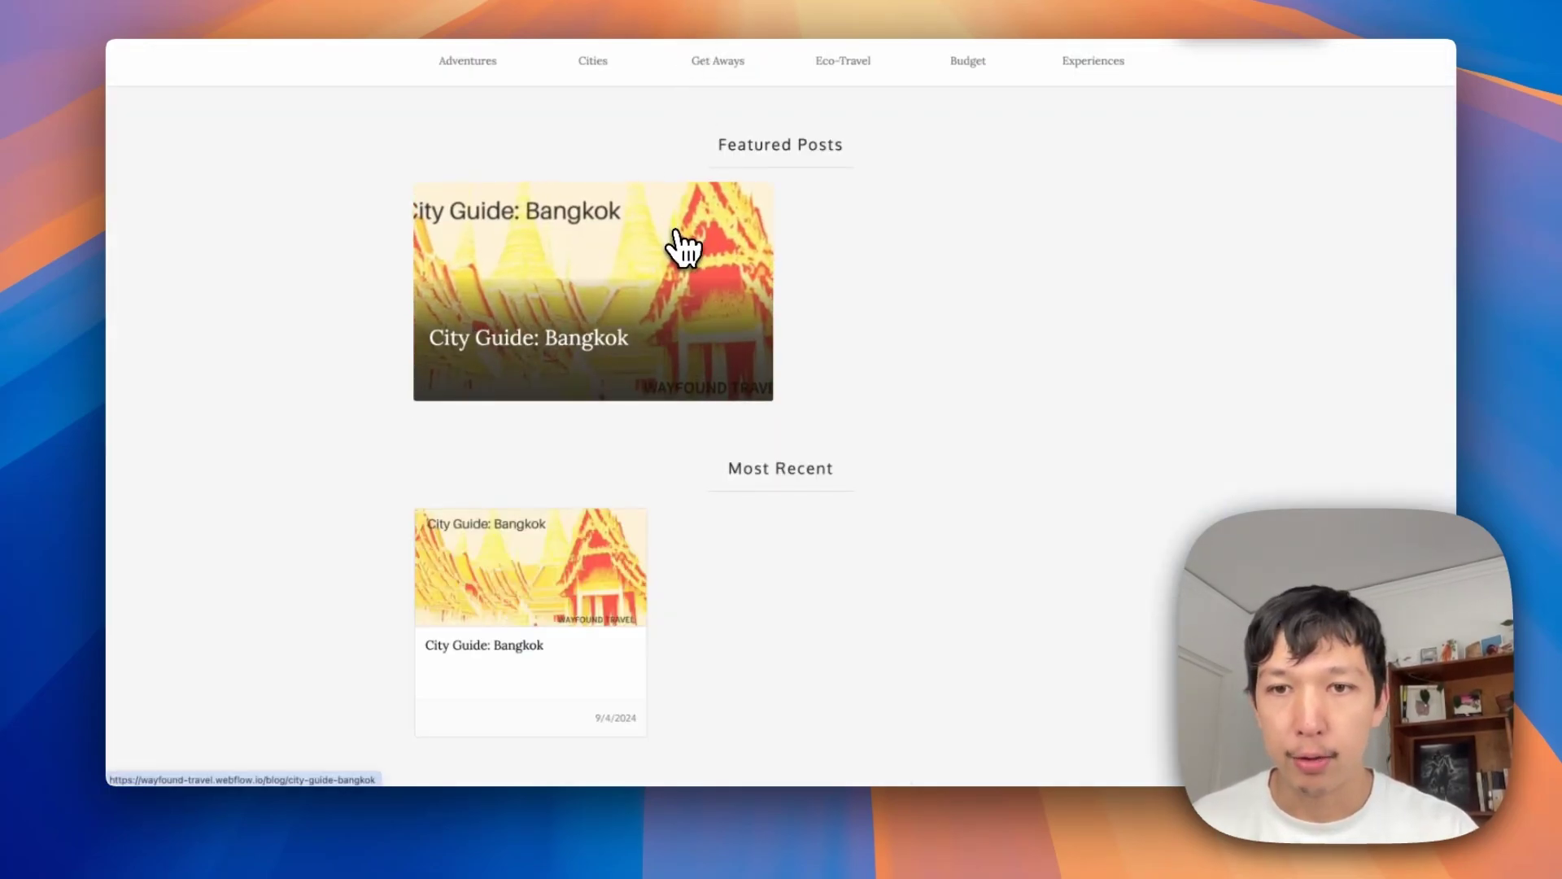
{"action": "left_click", "coordinate": [675, 234]}
{"action": "scroll", "coordinate": [561, 500], "scroll_direction": "down", "scroll_amount": 3}
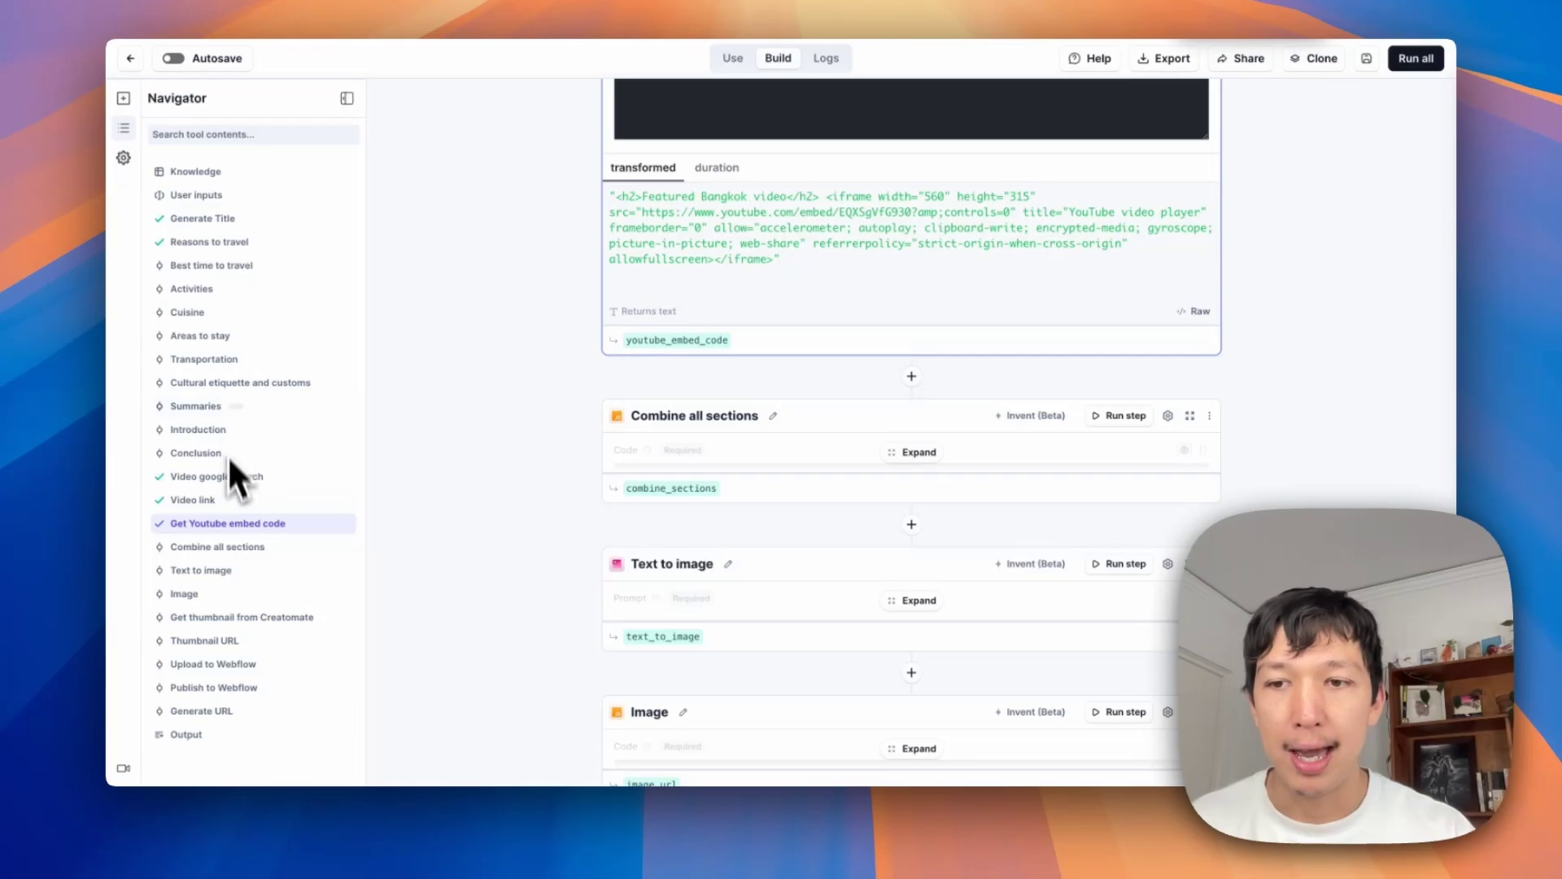
Step: Expand the Combine all sections step and examine how its code joins introduction.answer and youtube_embed_code.transformed
{"action": "scroll", "coordinate": [744, 334], "scroll_direction": "up", "scroll_amount": 2}
{"action": "left_click", "coordinate": [908, 611]}
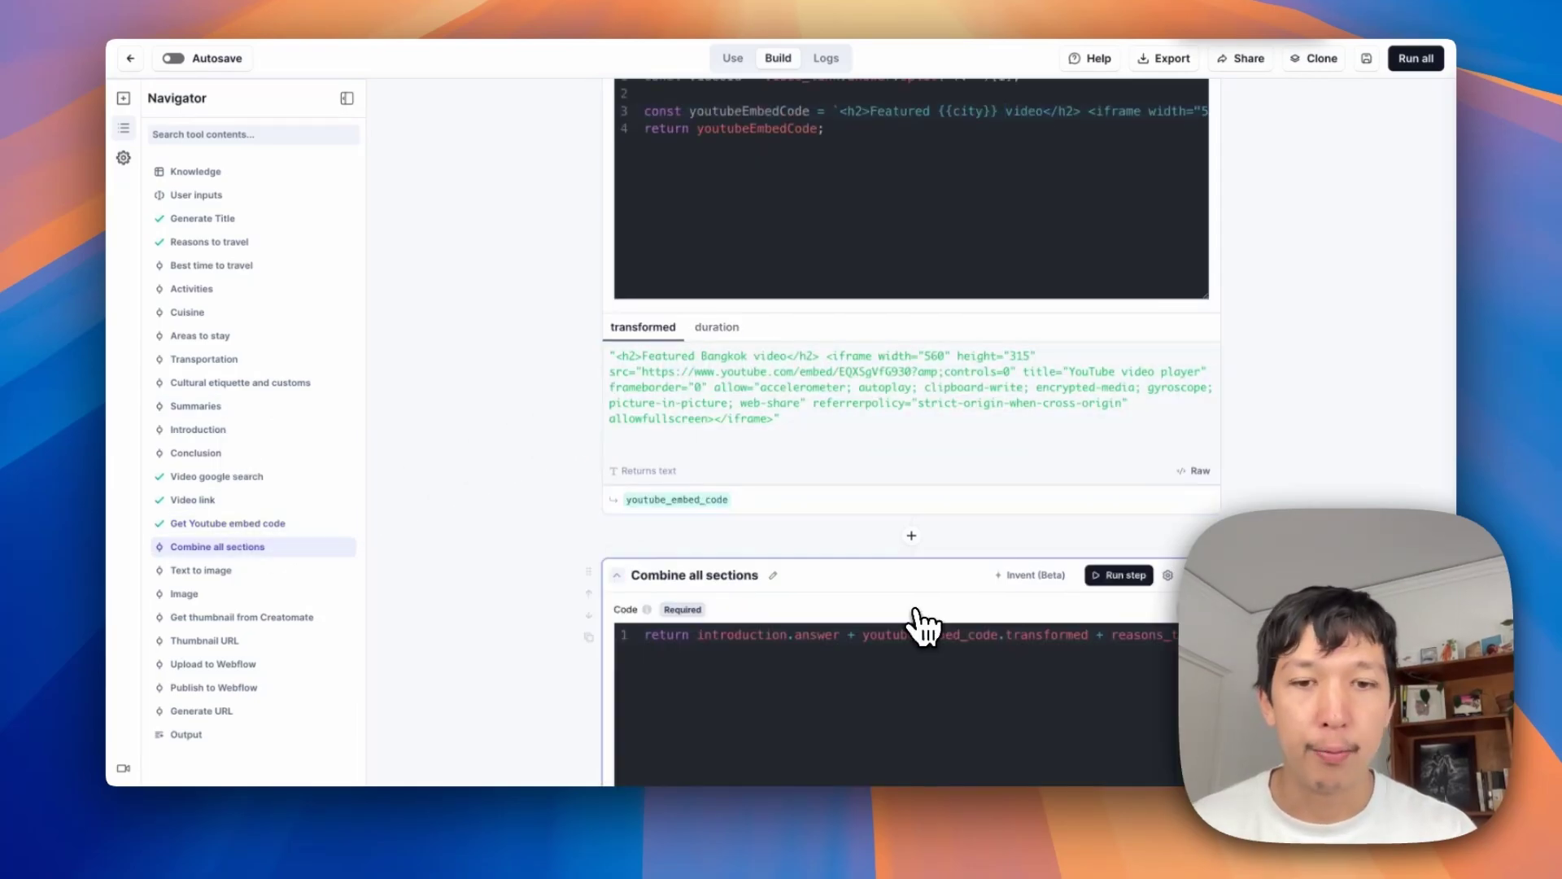
{"action": "scroll", "coordinate": [895, 542], "scroll_direction": "down", "scroll_amount": 3}
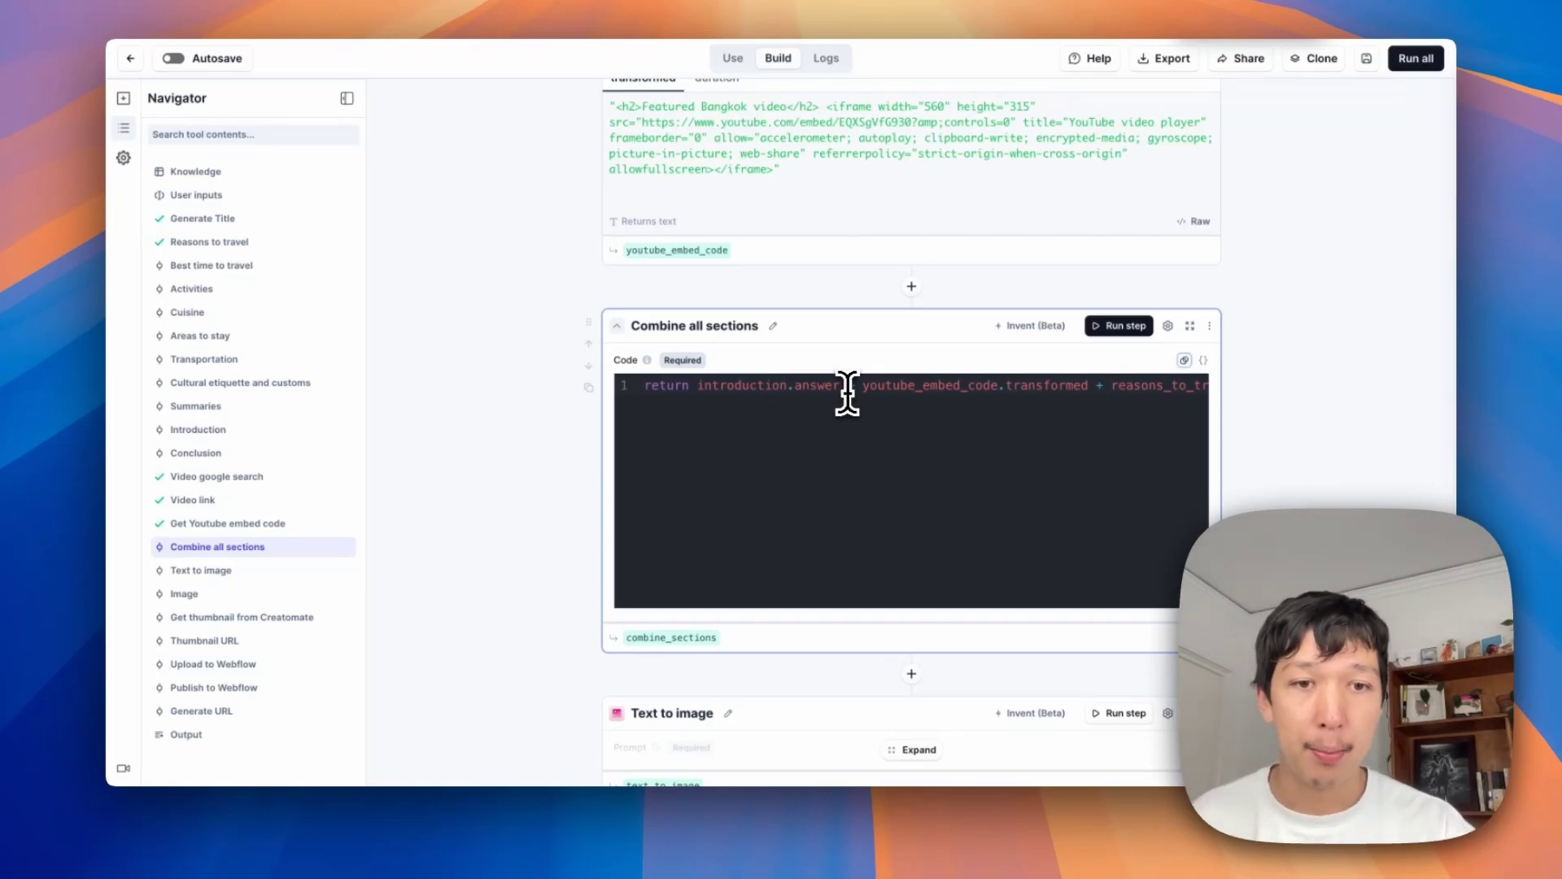
{"action": "left_click", "coordinate": [878, 393]}
{"action": "scroll", "coordinate": [957, 389], "scroll_direction": "right", "scroll_amount": 1}
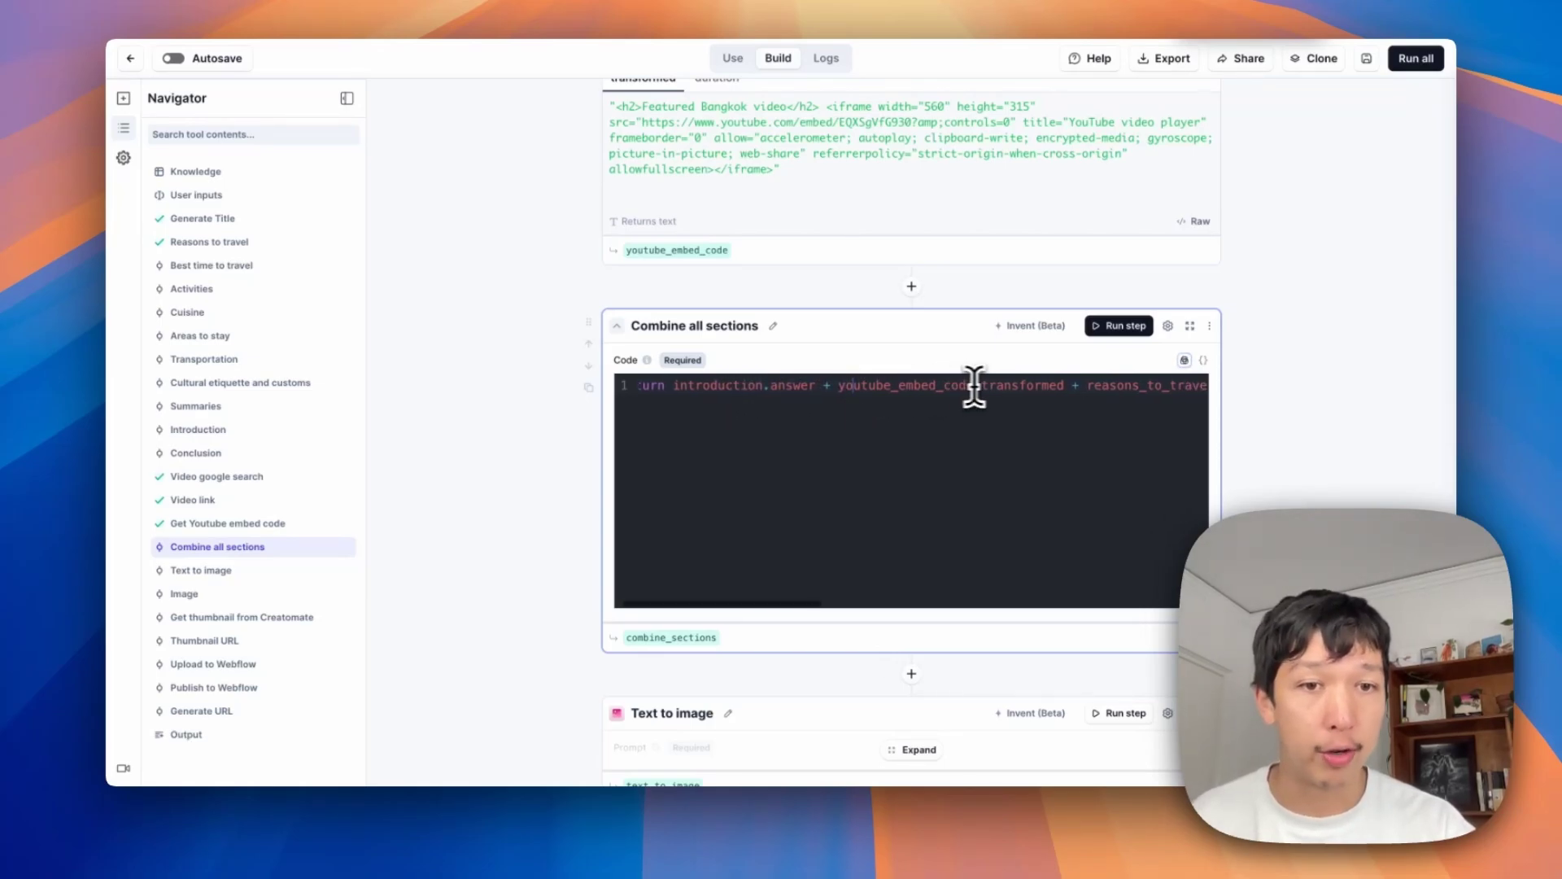
{"action": "double_click", "coordinate": [1003, 388]}
{"action": "scroll", "coordinate": [964, 376], "scroll_direction": "down", "scroll_amount": 1}
{"action": "left_click", "coordinate": [935, 362]}
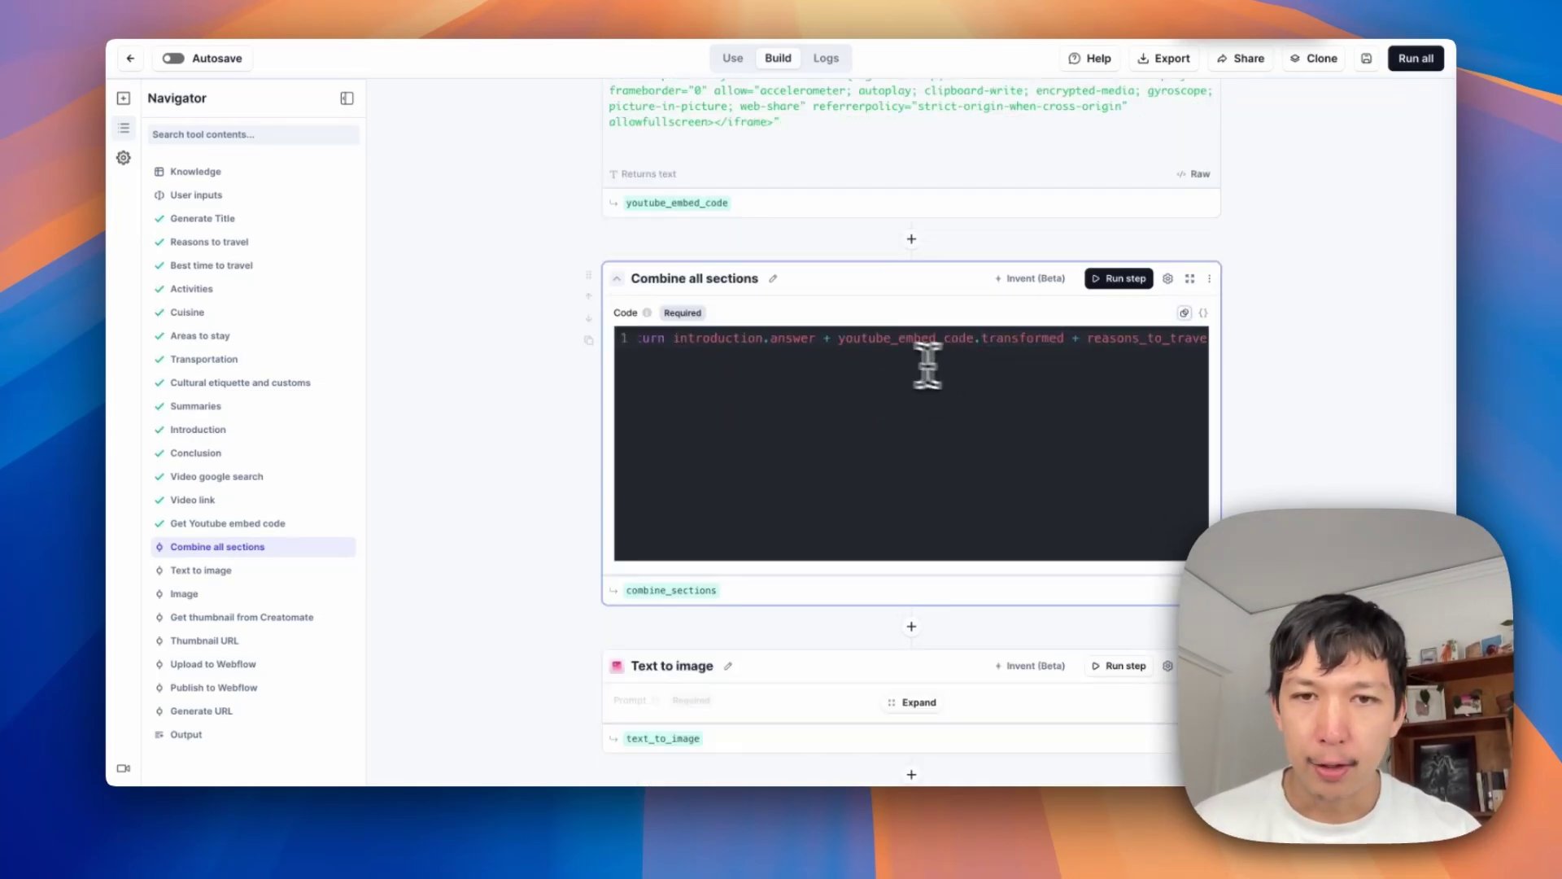
{"action": "double_click", "coordinate": [752, 338]}
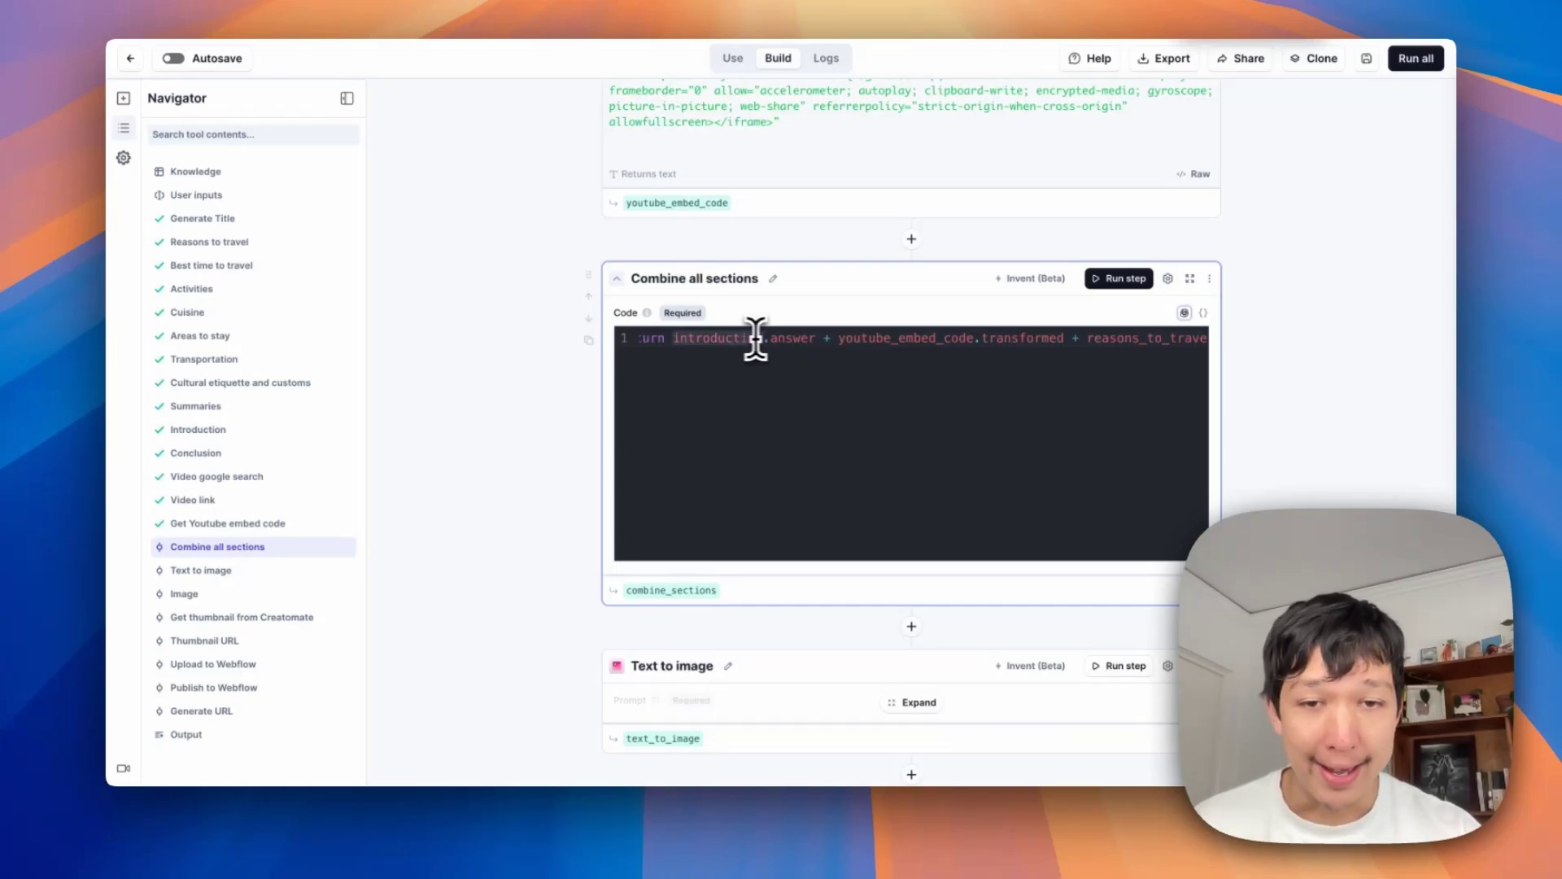
Step: Go to the Introduction step, highlight its introduction output name, and return to the Combine all sections step
{"action": "left_click", "coordinate": [287, 430]}
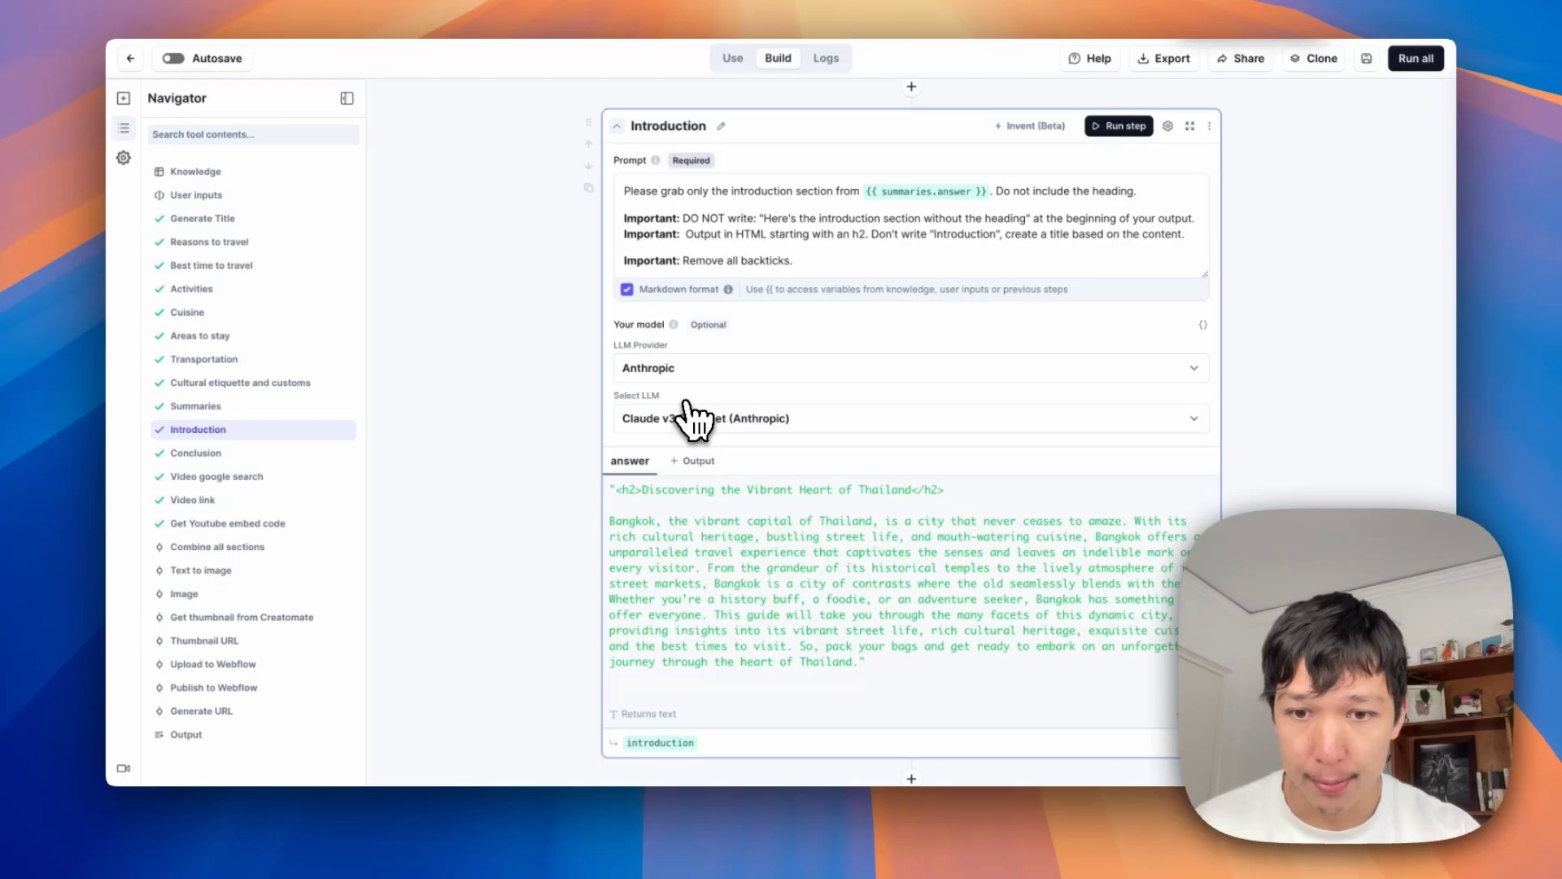
{"action": "scroll", "coordinate": [694, 419], "scroll_direction": "down", "scroll_amount": 5}
{"action": "double_click", "coordinate": [664, 541]}
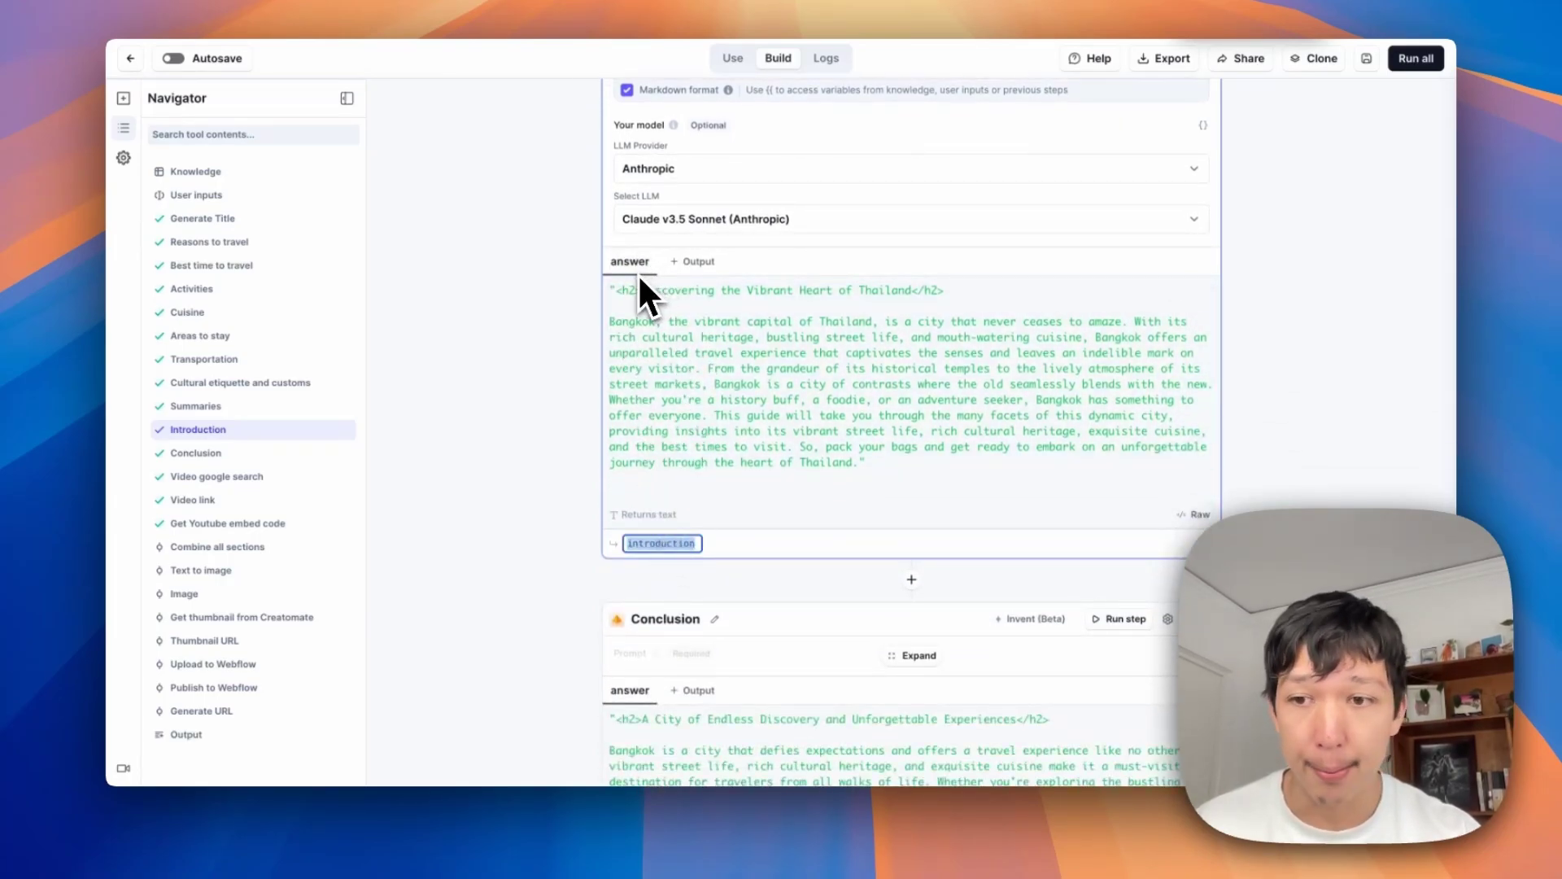
{"action": "left_click", "coordinate": [172, 548]}
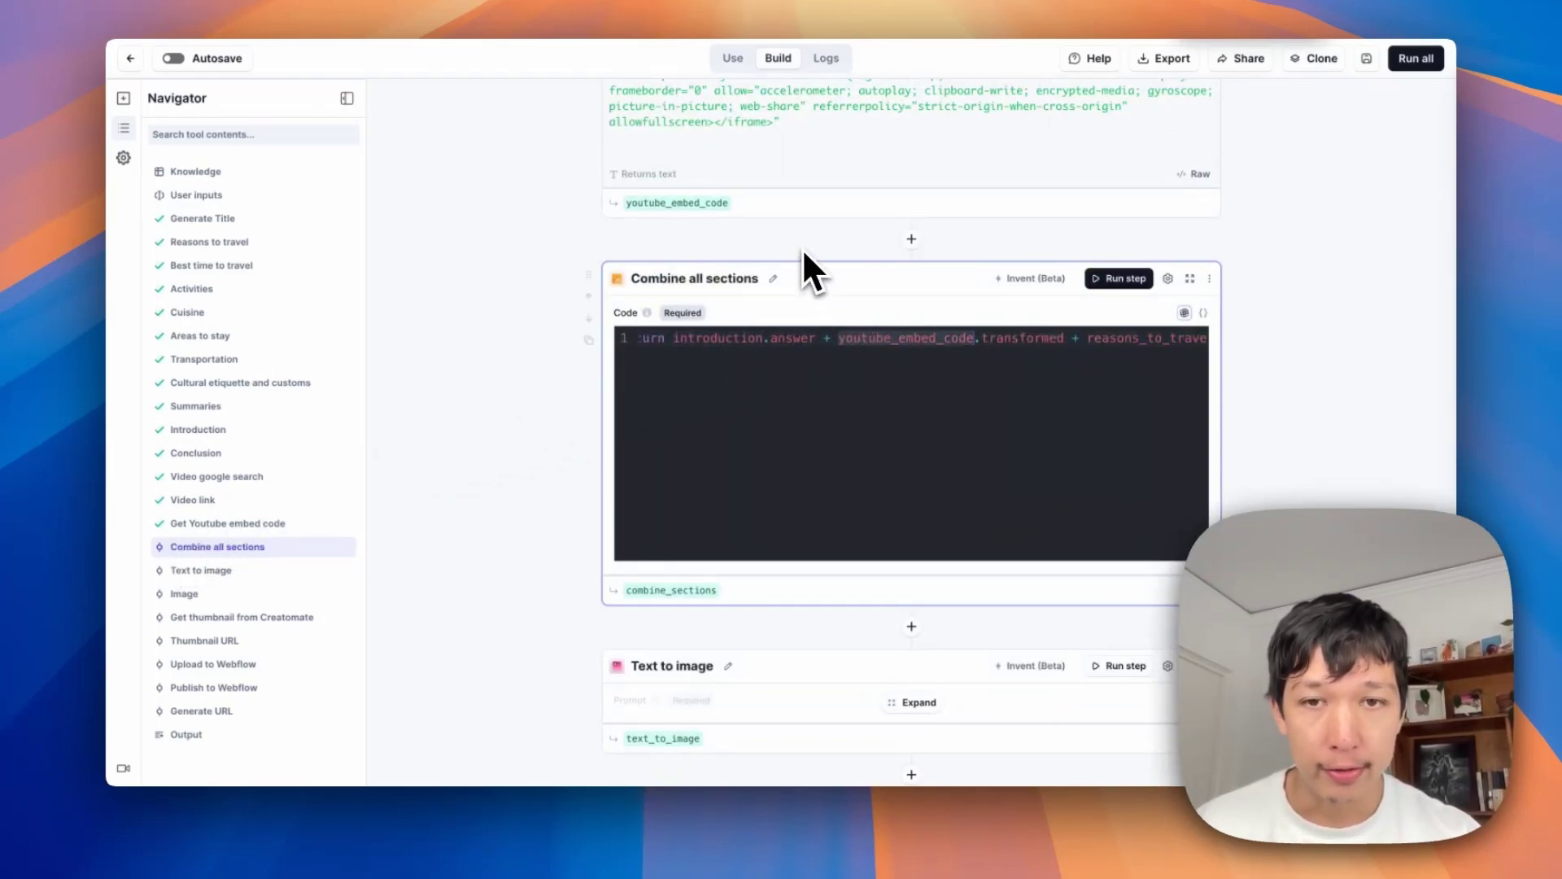
Step: Match youtube_embed_code.transformed in the combining code to the output name and transformed result of the Get Youtube embed code step
{"action": "scroll", "coordinate": [801, 246], "scroll_direction": "up", "scroll_amount": 3}
{"action": "double_click", "coordinate": [700, 327]}
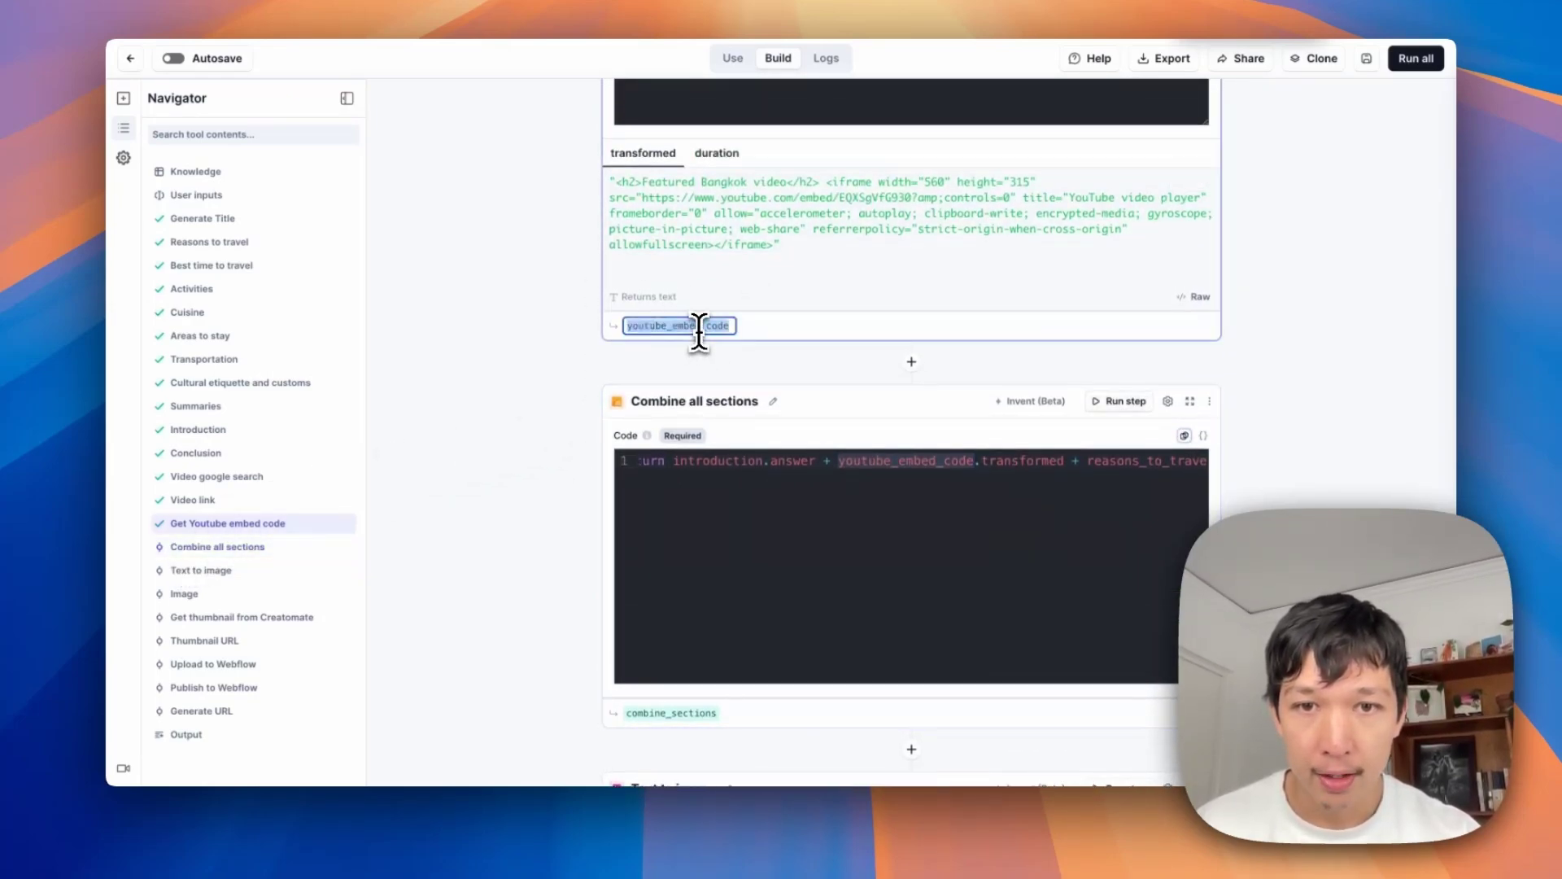
{"action": "left_click", "coordinate": [1003, 458]}
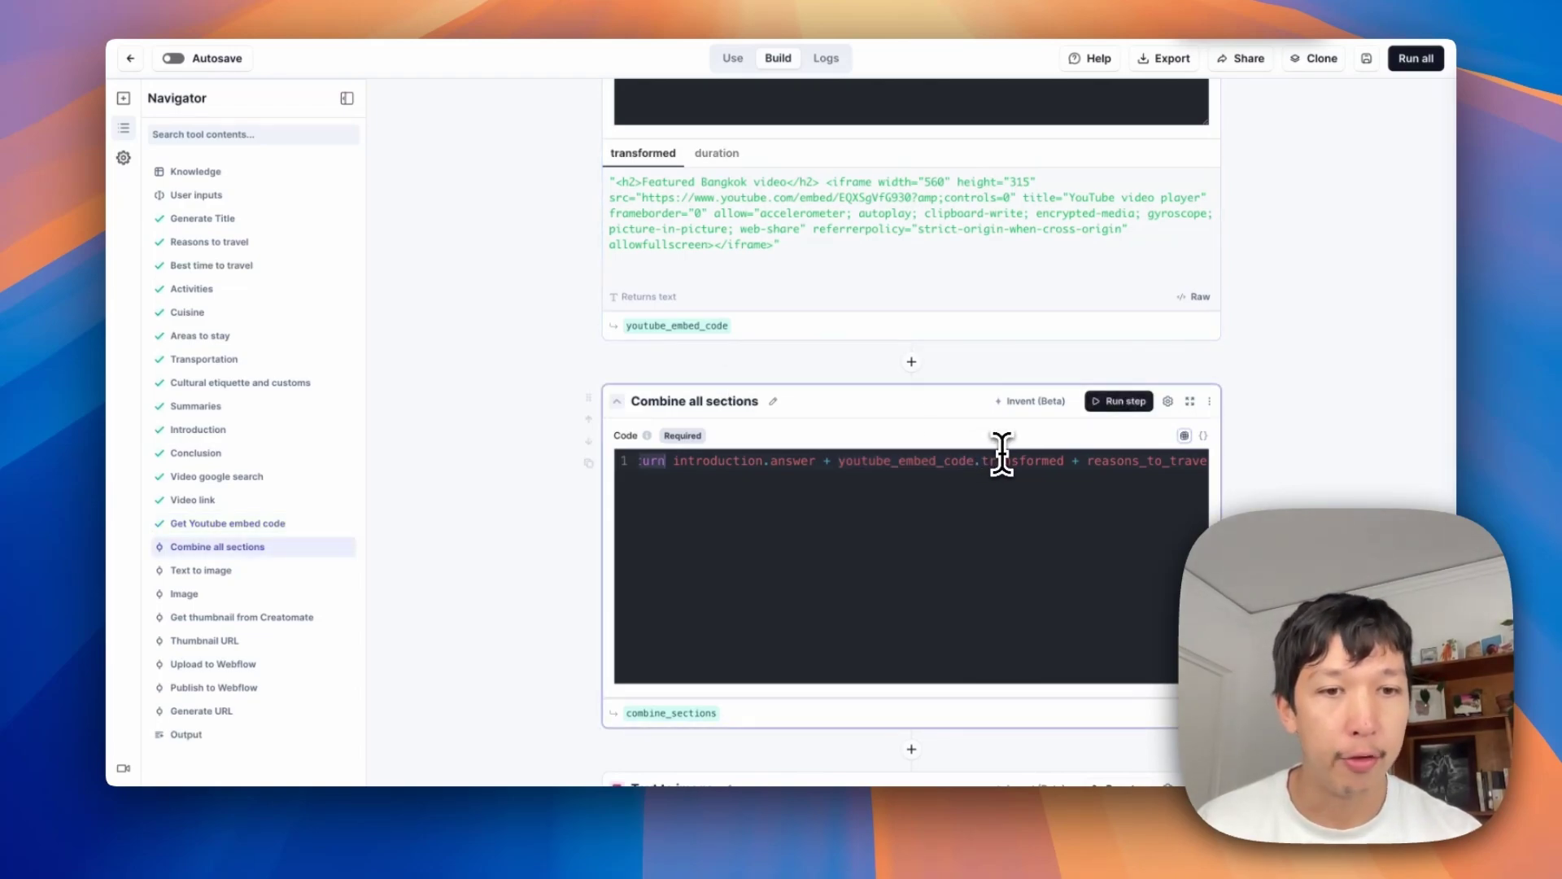
{"action": "double_click", "coordinate": [1002, 460]}
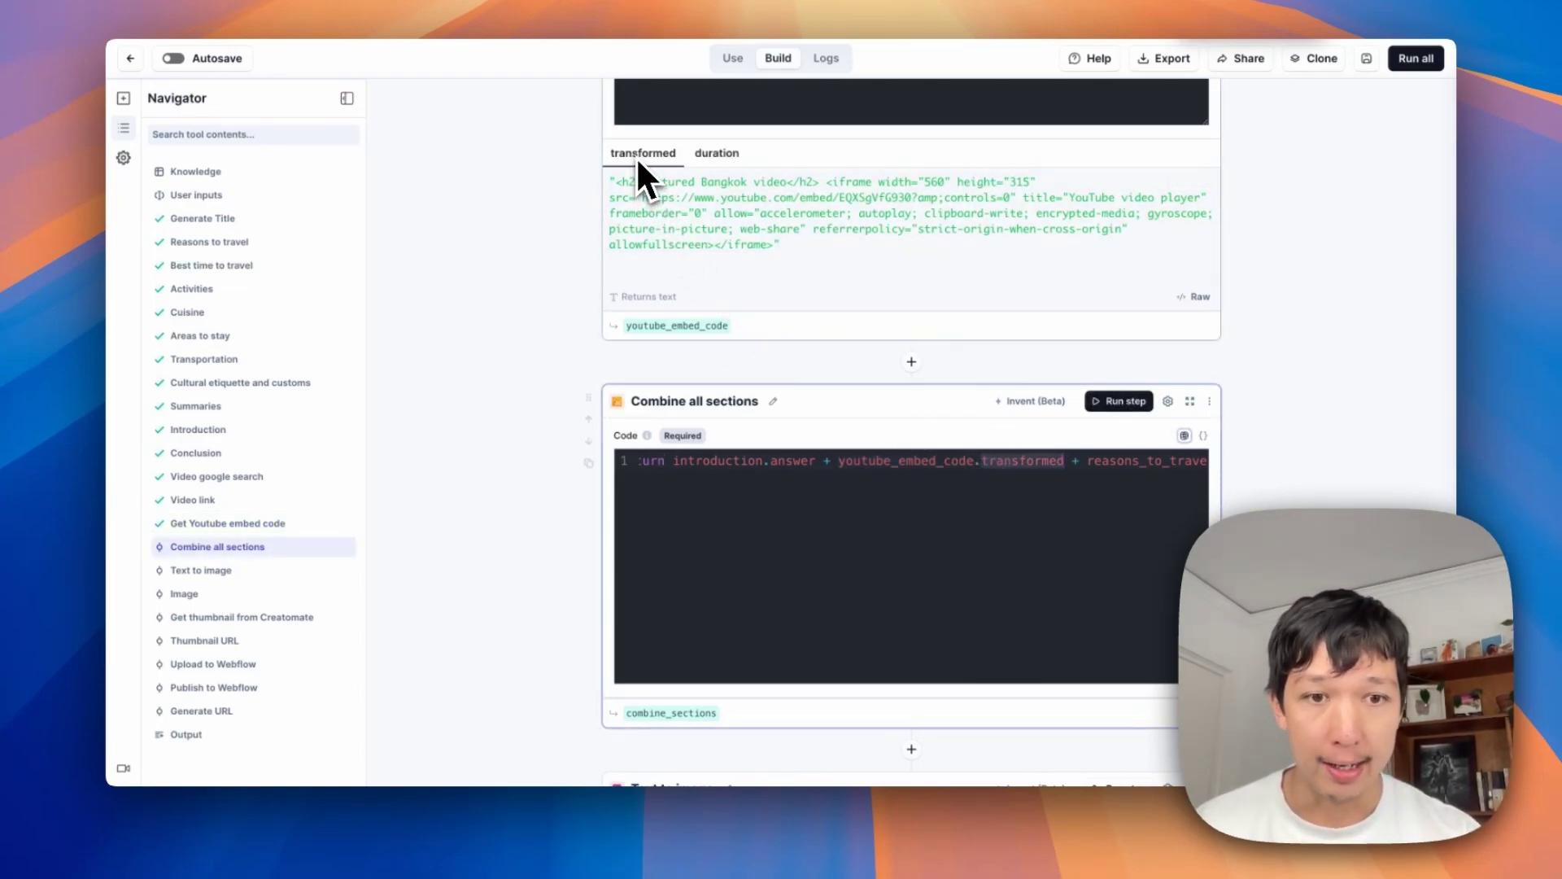
Step: Review the rest of the combining code up to conclusion.answer and run the Combine all sections step
{"action": "scroll", "coordinate": [875, 488], "scroll_direction": "right", "scroll_amount": 5}
{"action": "scroll", "coordinate": [875, 488], "scroll_direction": "right", "scroll_amount": 10}
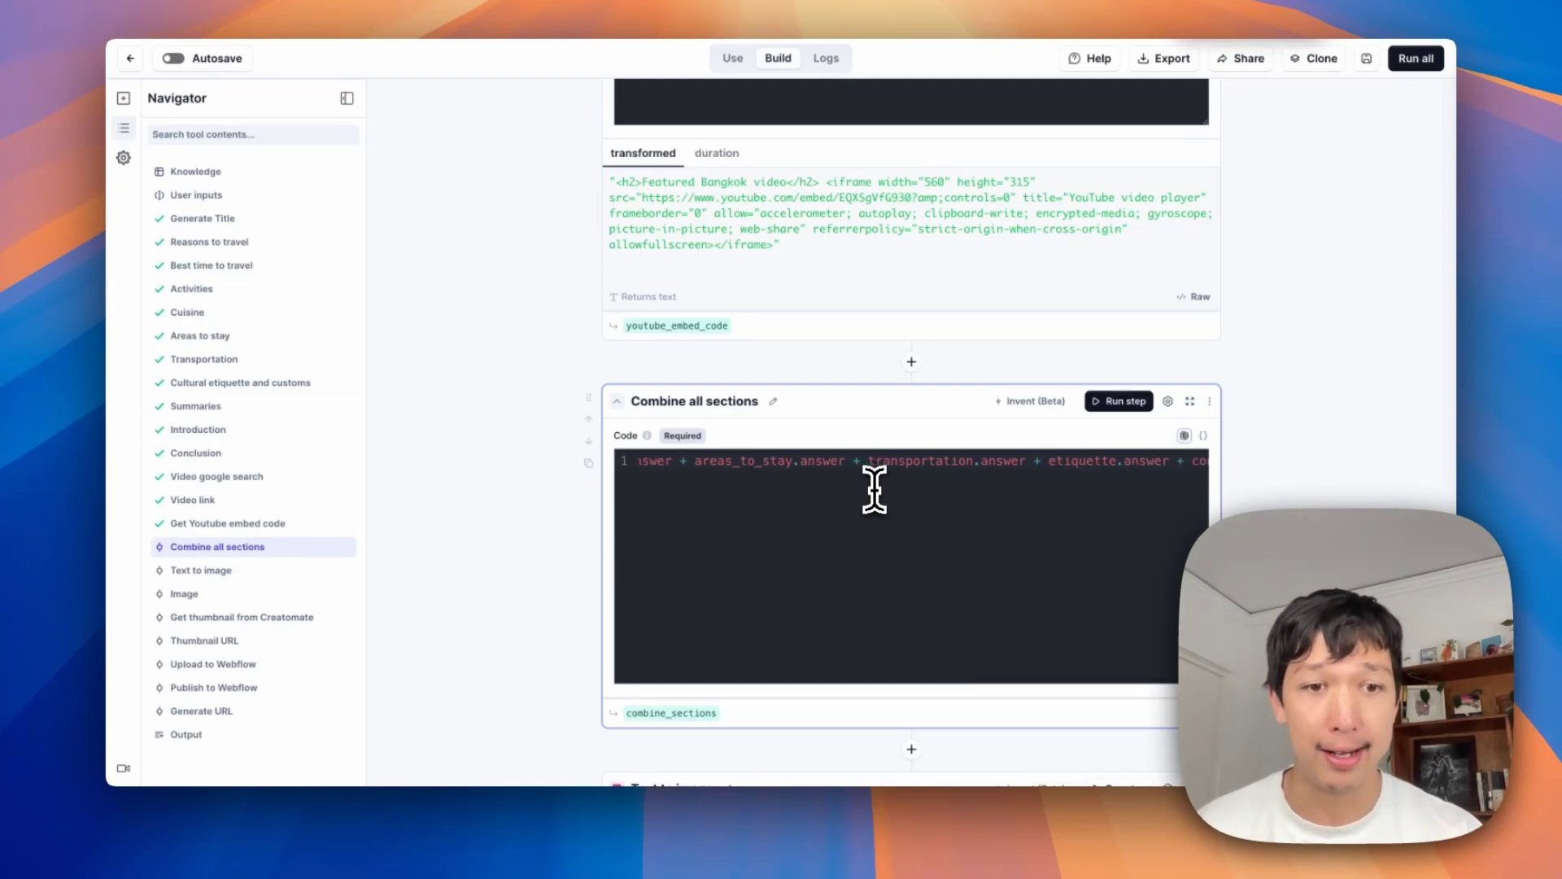
{"action": "scroll", "coordinate": [875, 488], "scroll_direction": "right", "scroll_amount": 3}
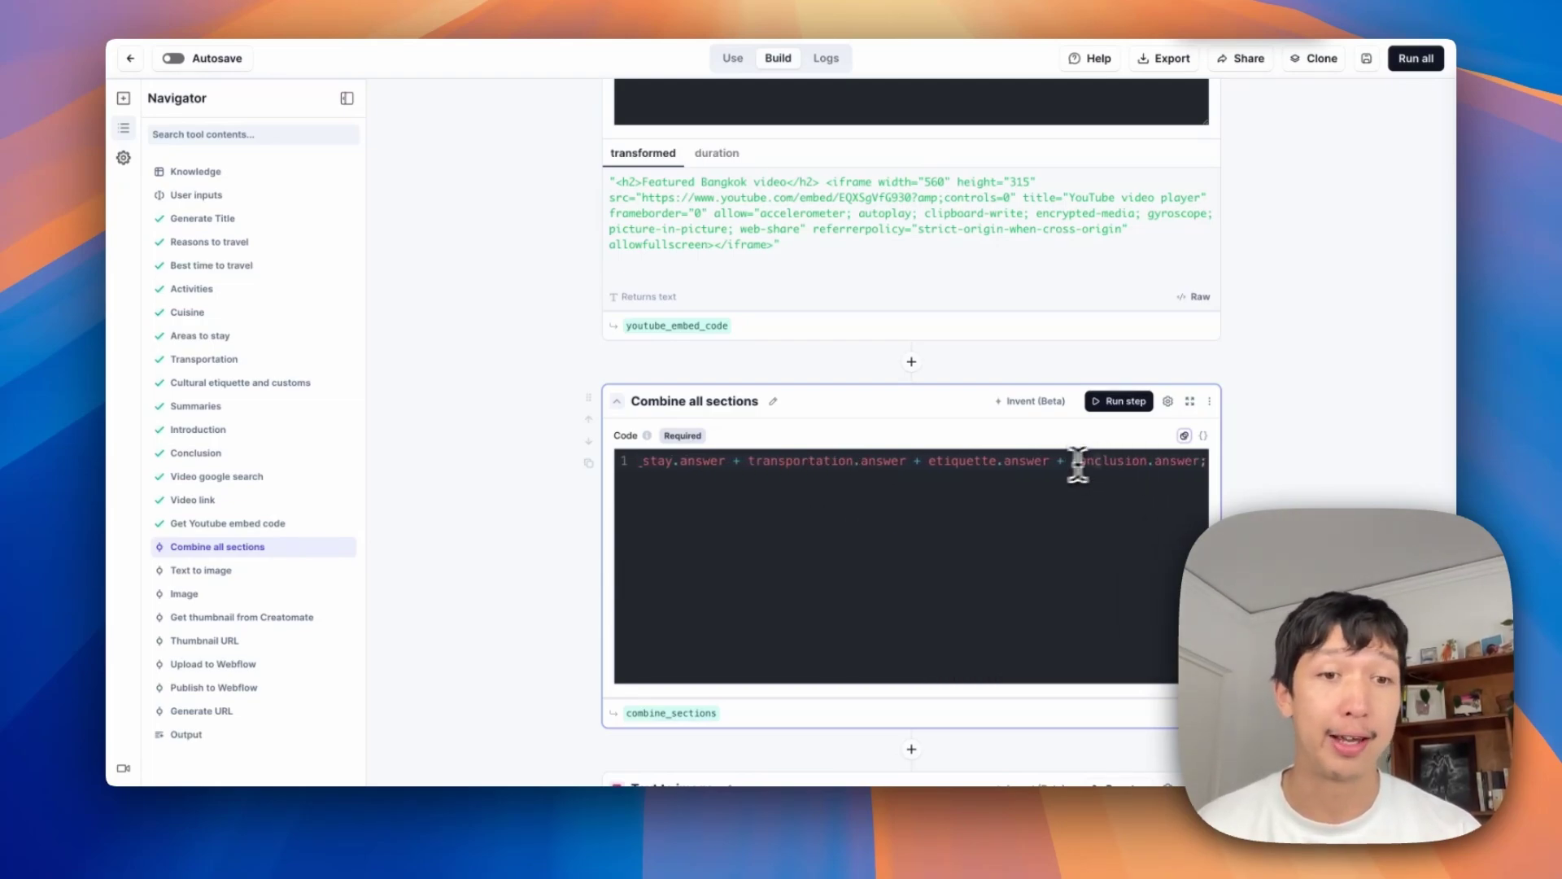
{"action": "left_click_drag", "start_coordinate": [1073, 461], "coordinate": [1204, 460]}
{"action": "left_click", "coordinate": [1119, 401]}
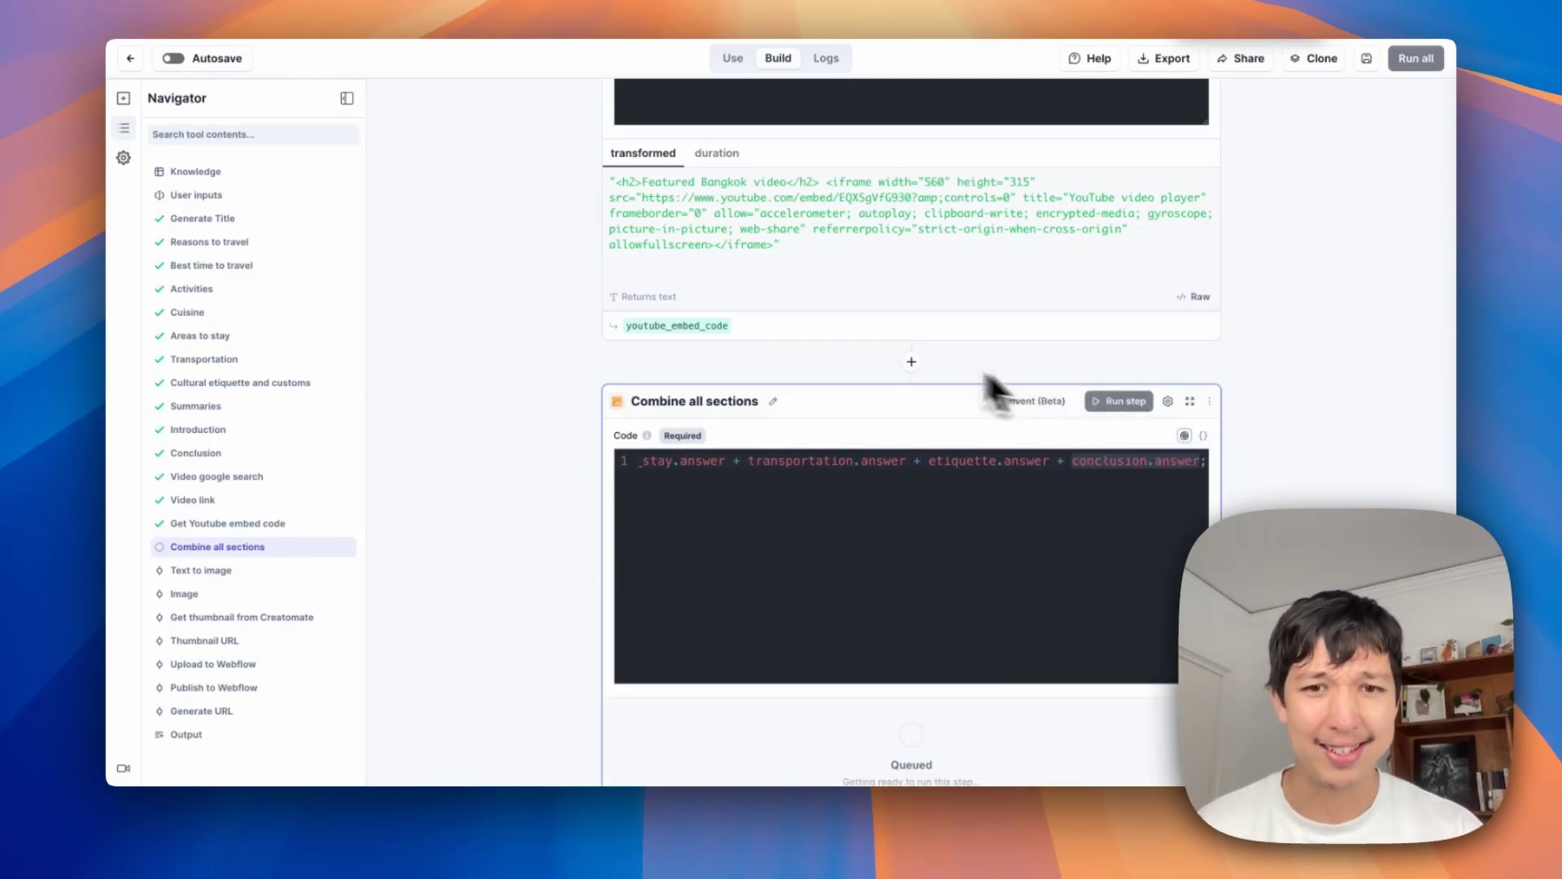
{"action": "scroll", "coordinate": [900, 350], "scroll_direction": "down", "scroll_amount": 3}
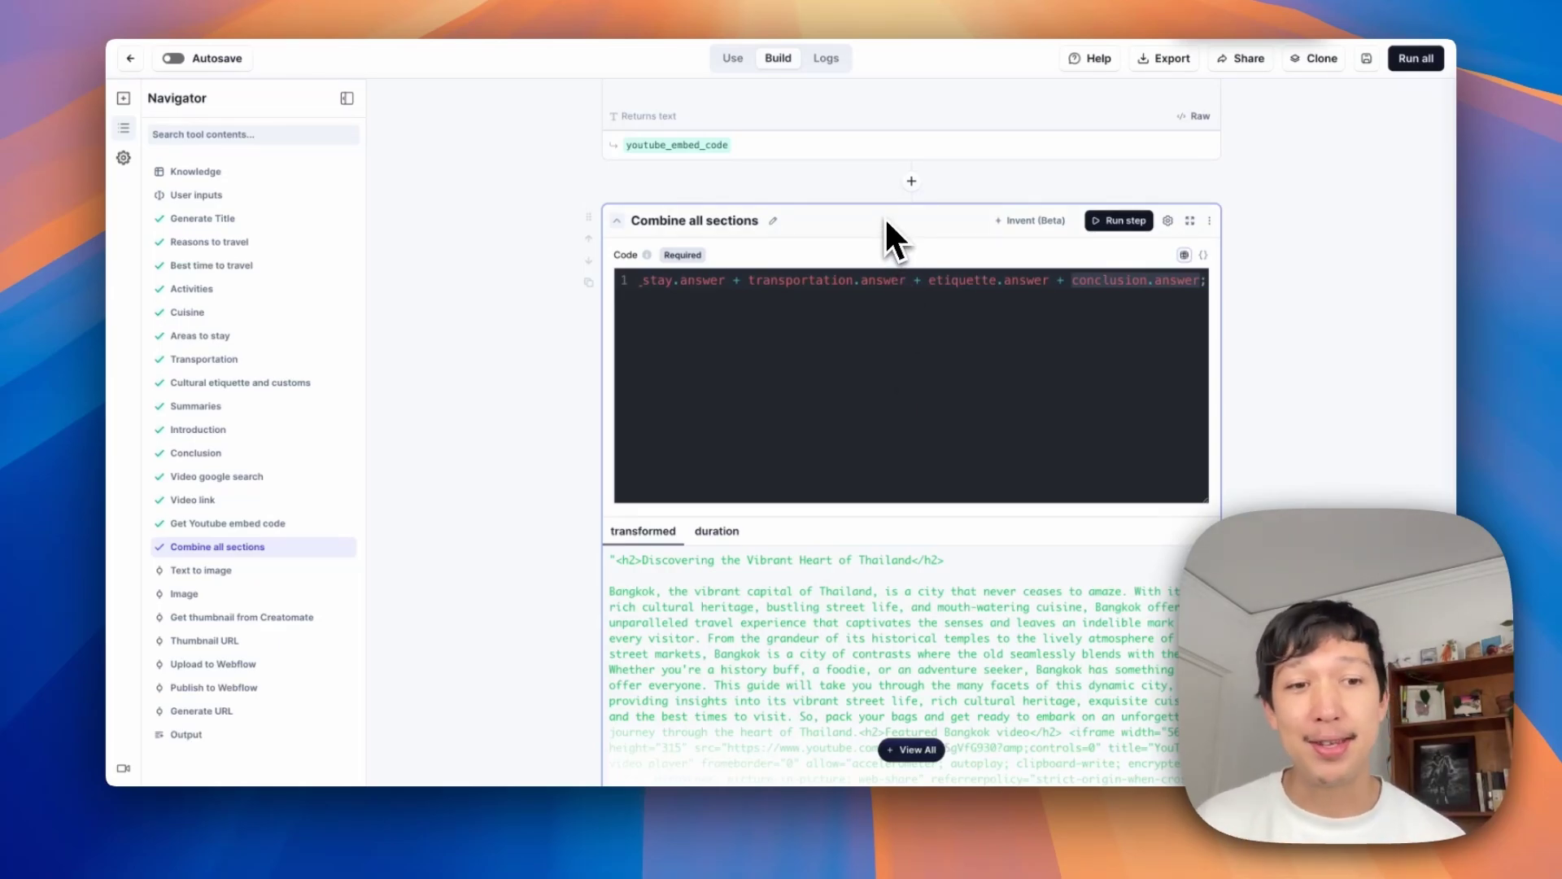
Step: Expand the Text to image step, run it with the {{ city }} prompt and 1 image, and inspect the returned images list
{"action": "scroll", "coordinate": [885, 228], "scroll_direction": "down", "scroll_amount": 6}
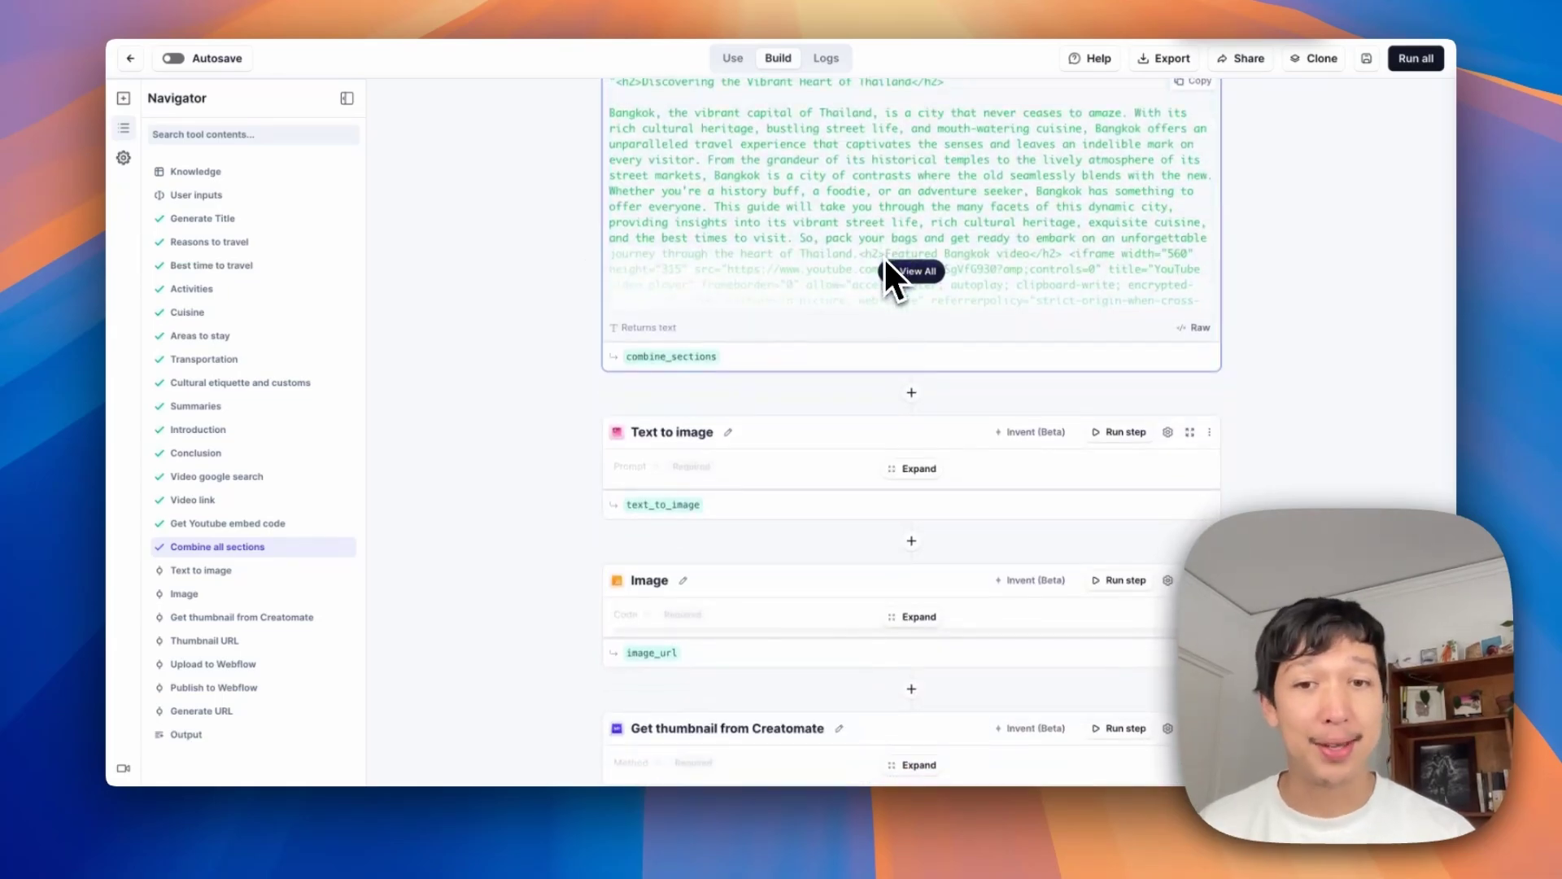
{"action": "left_click", "coordinate": [891, 484]}
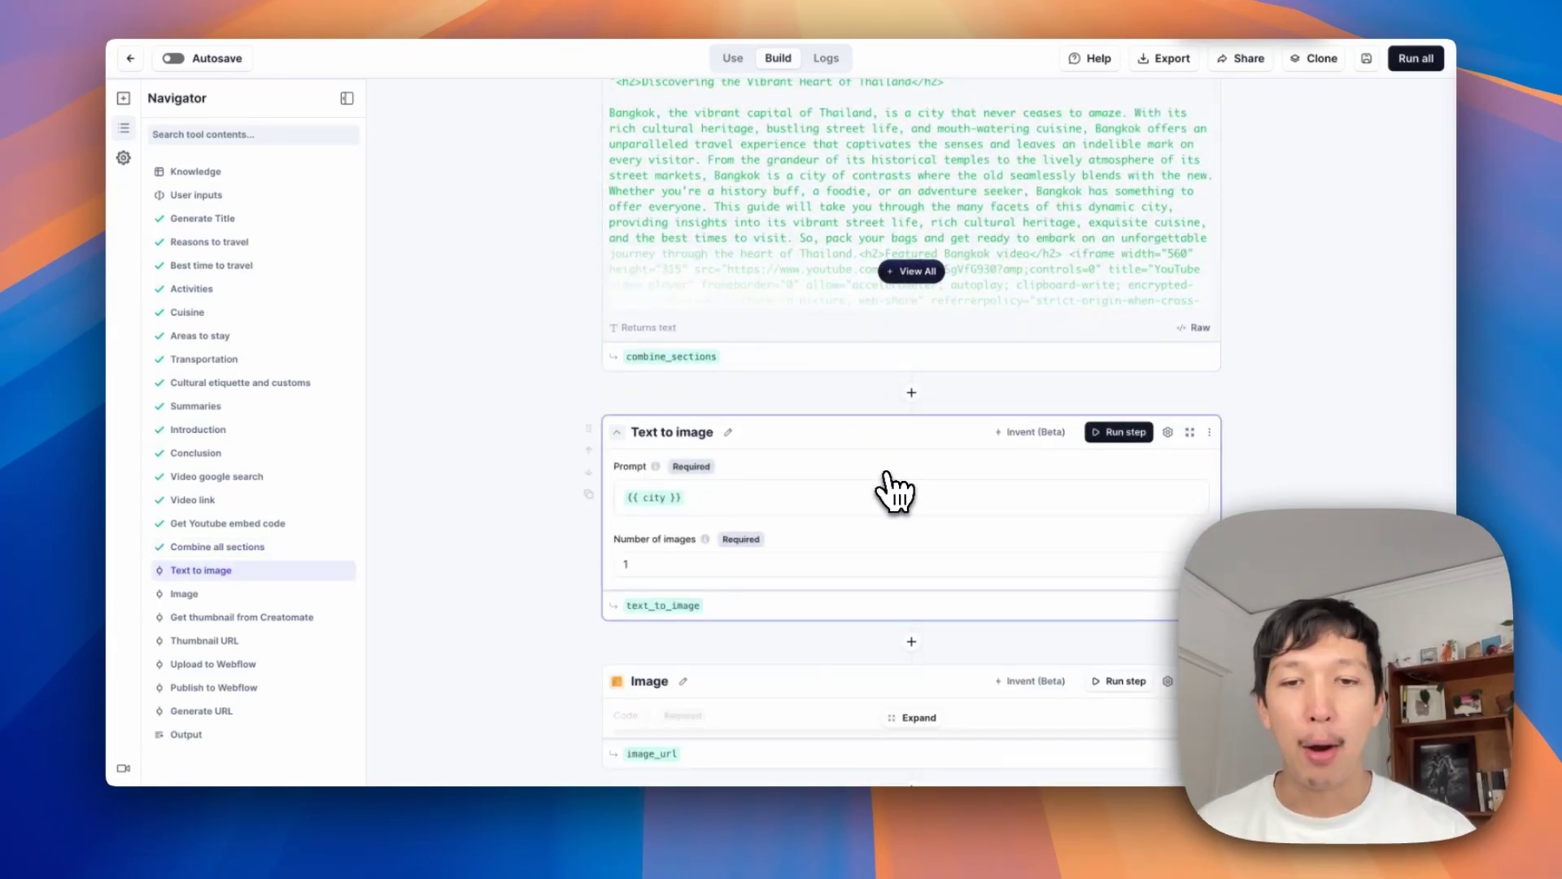
{"action": "scroll", "coordinate": [887, 474], "scroll_direction": "down", "scroll_amount": 2}
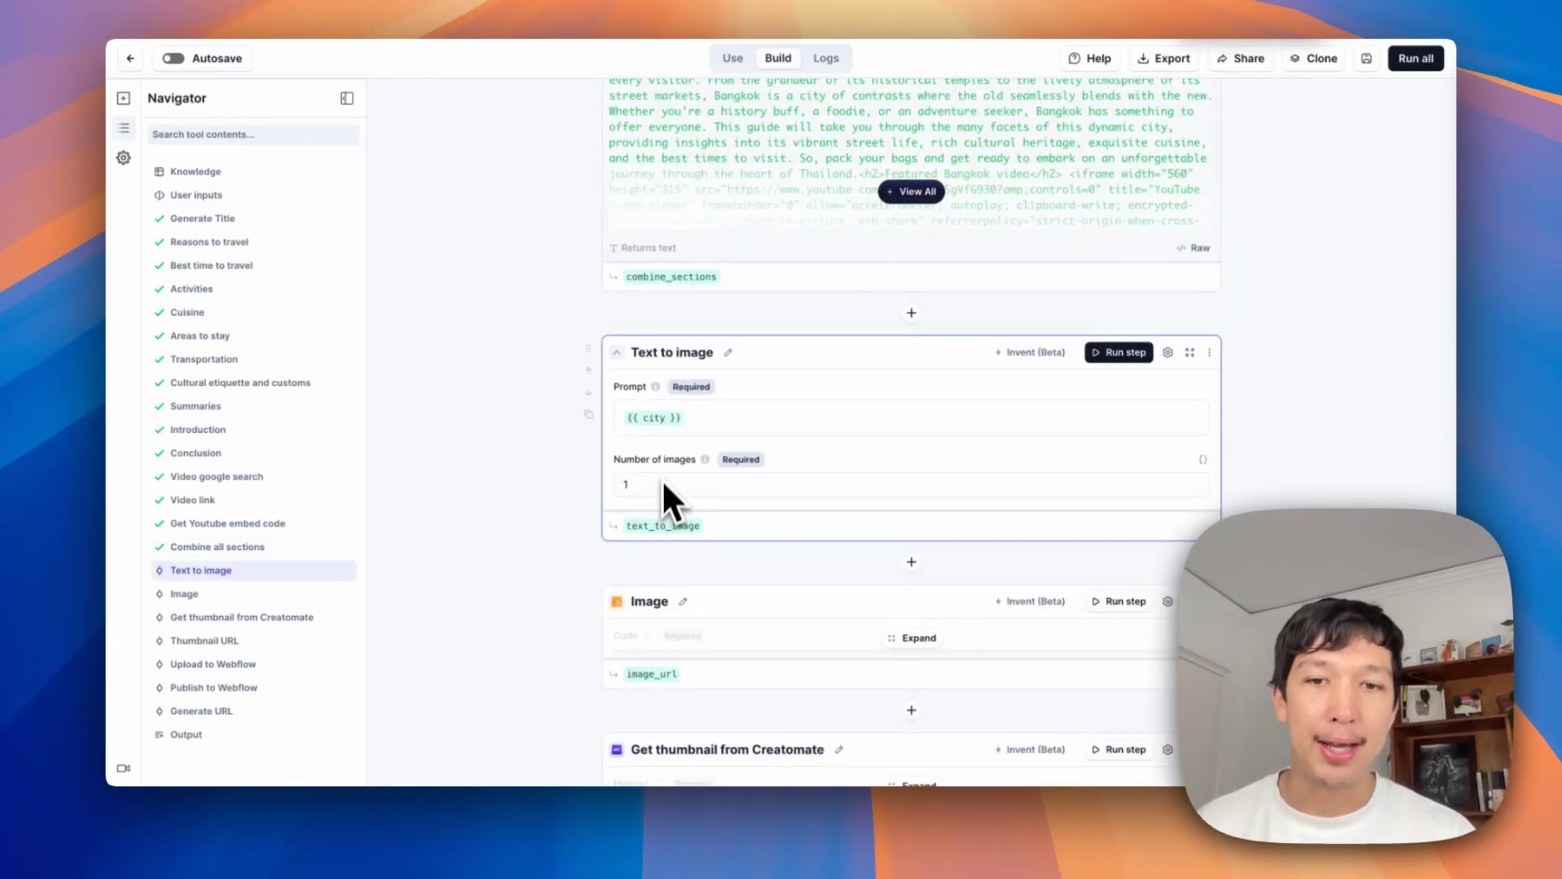
{"action": "left_click", "coordinate": [1123, 352]}
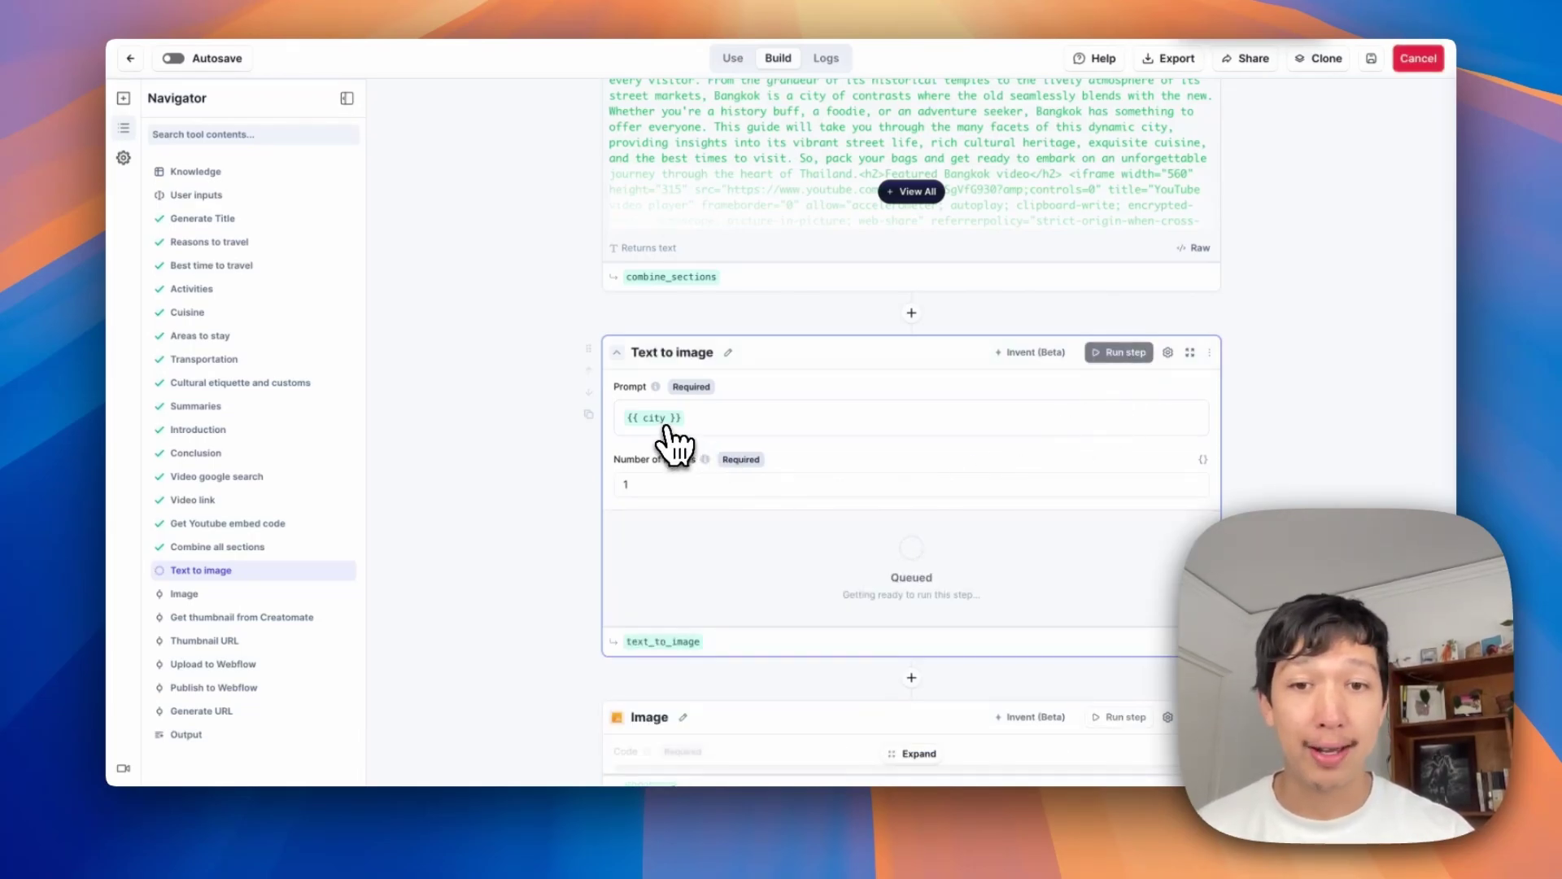
{"action": "scroll", "coordinate": [670, 444], "scroll_direction": "down", "scroll_amount": 2}
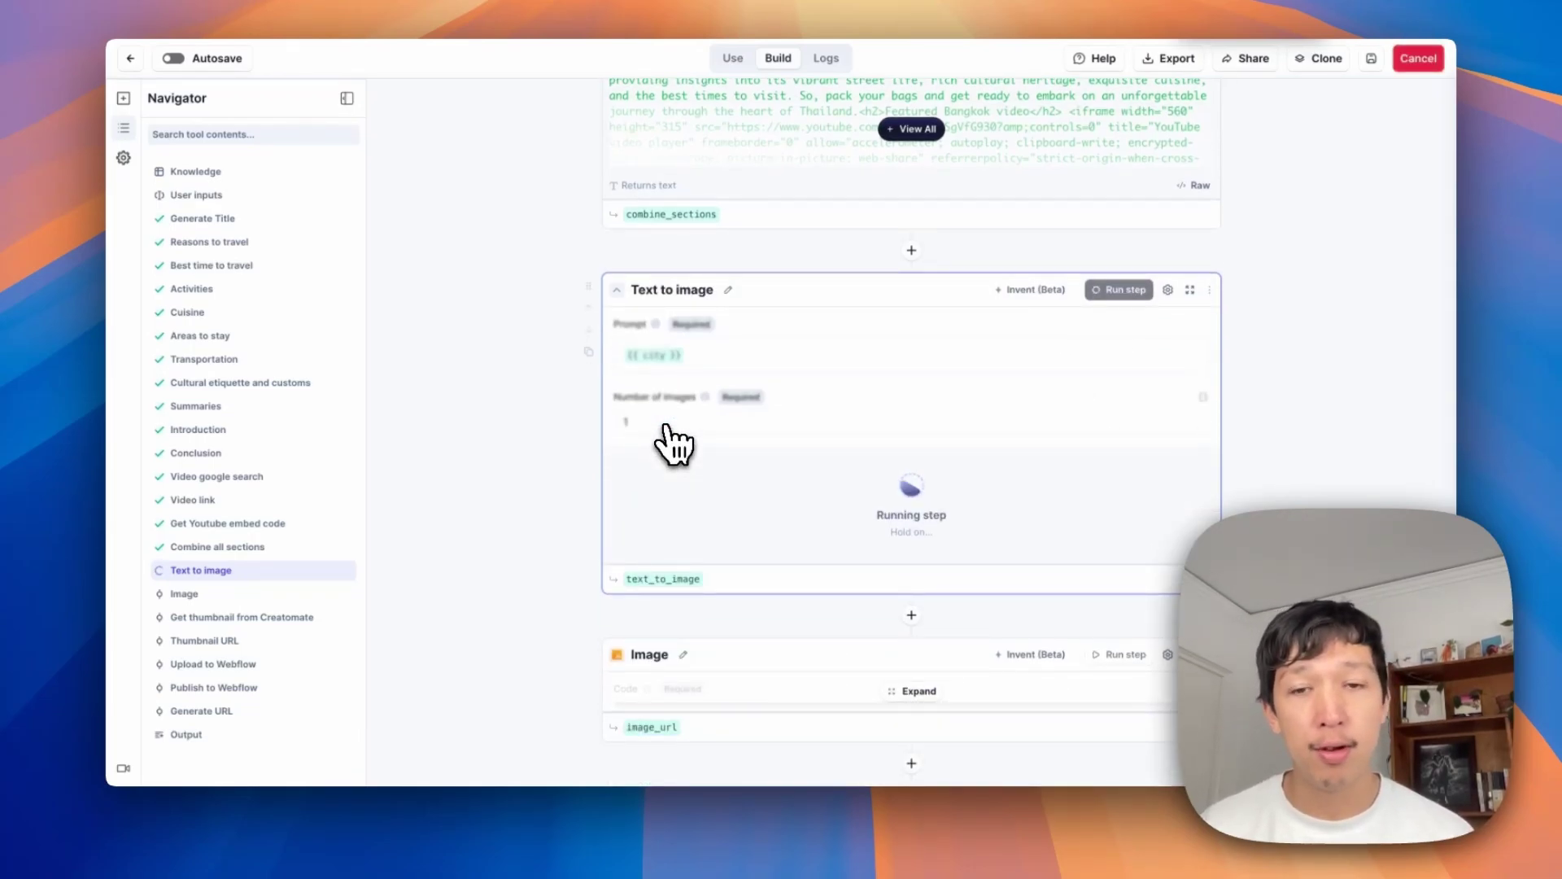
{"action": "left_click_drag", "start_coordinate": [654, 522], "coordinate": [626, 505]}
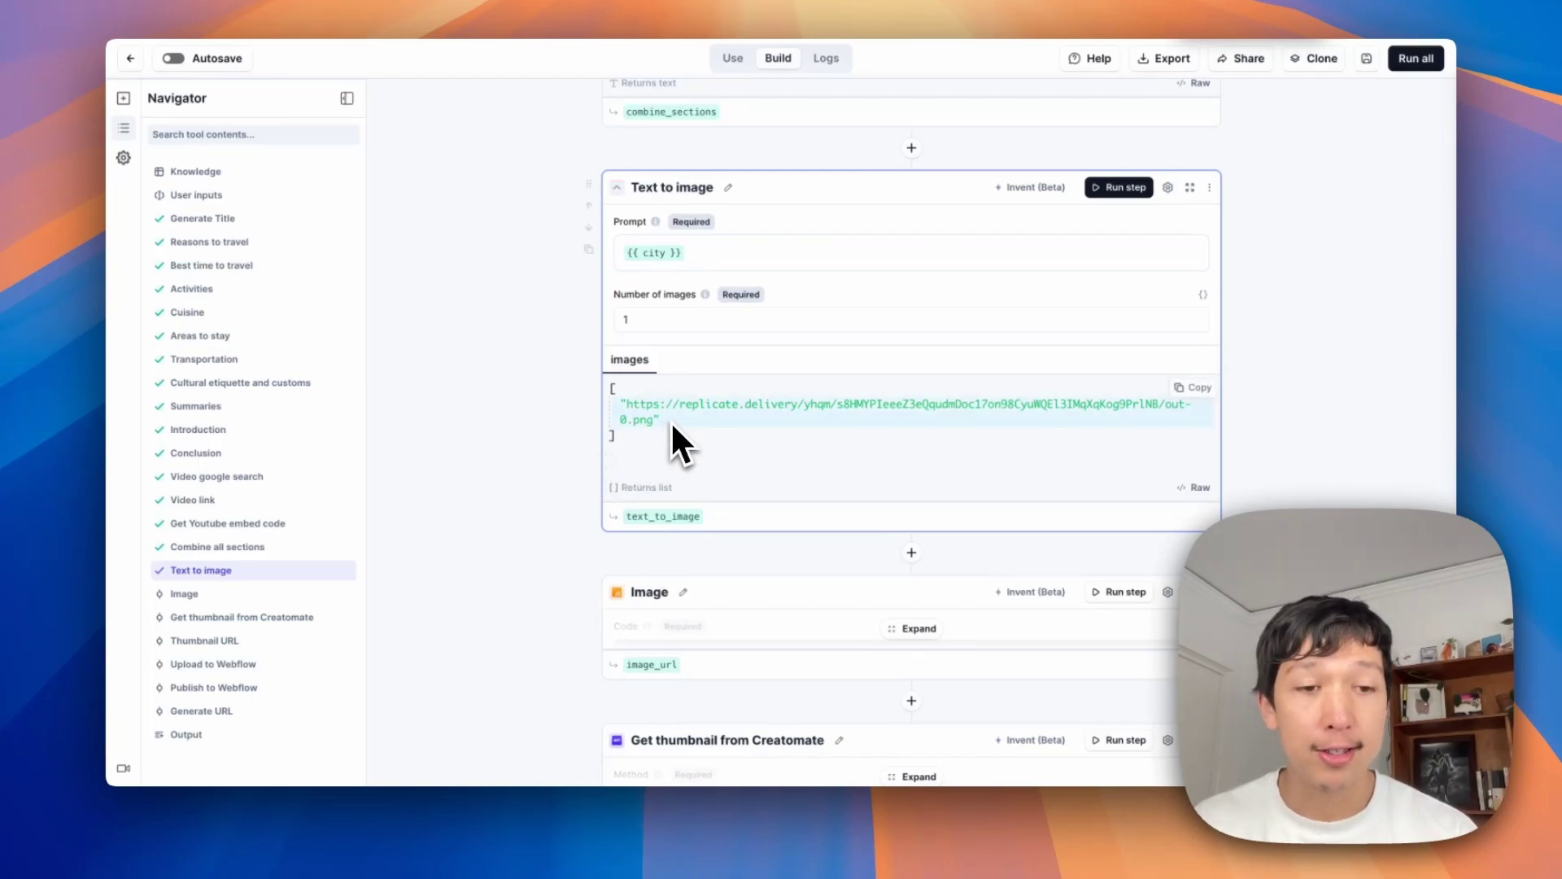
Step: Expand the Image step and match text_to_image.images[0] in its code to the Text to image step's output name and images list
{"action": "scroll", "coordinate": [830, 553], "scroll_direction": "down", "scroll_amount": 3}
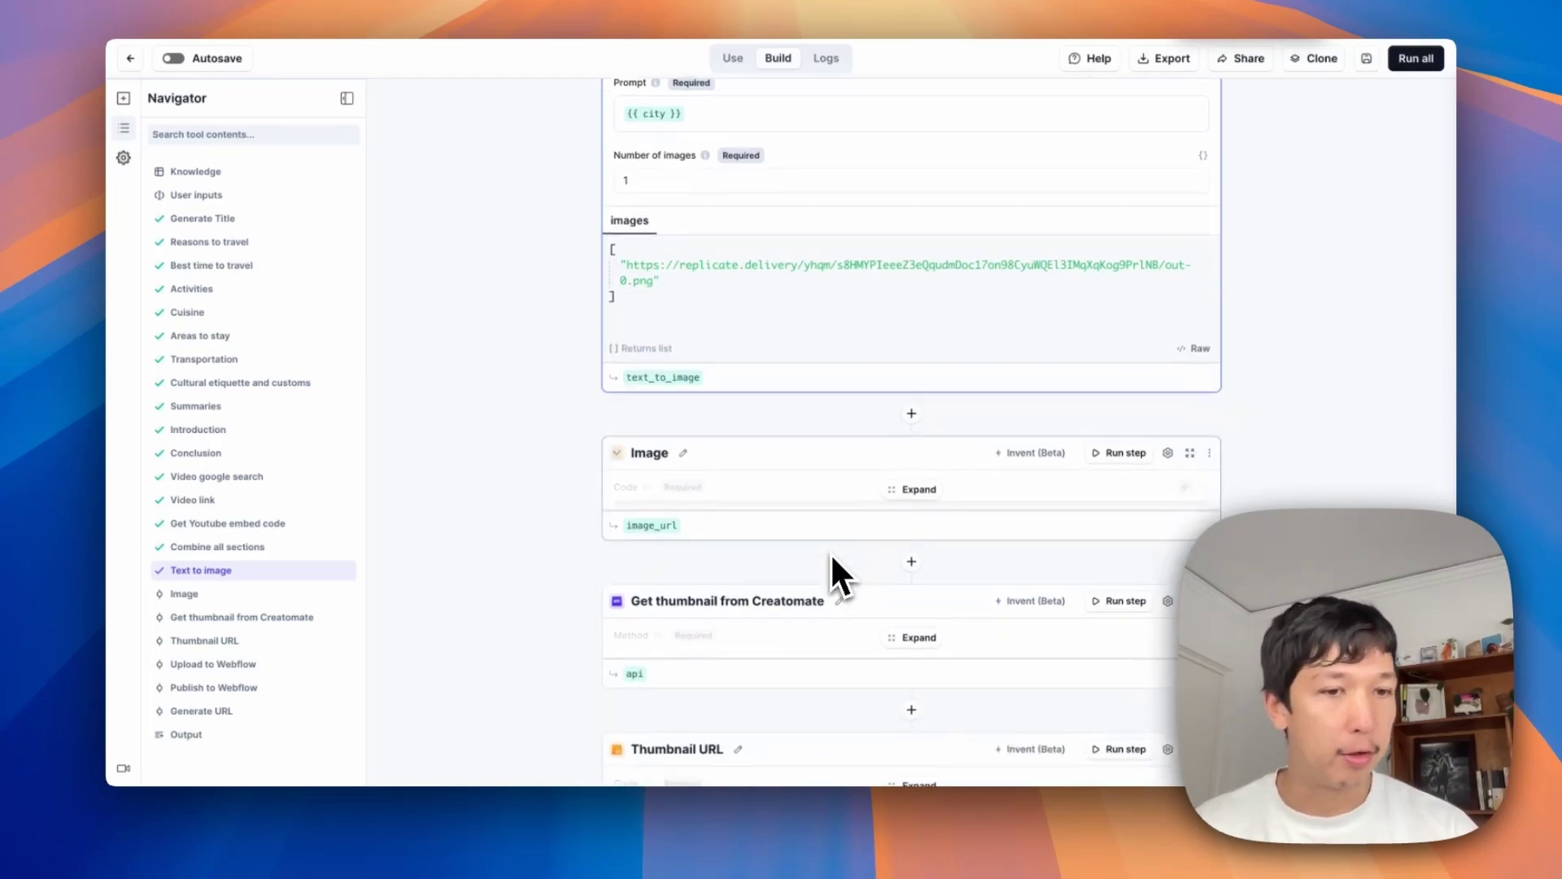
{"action": "left_click", "coordinate": [895, 476]}
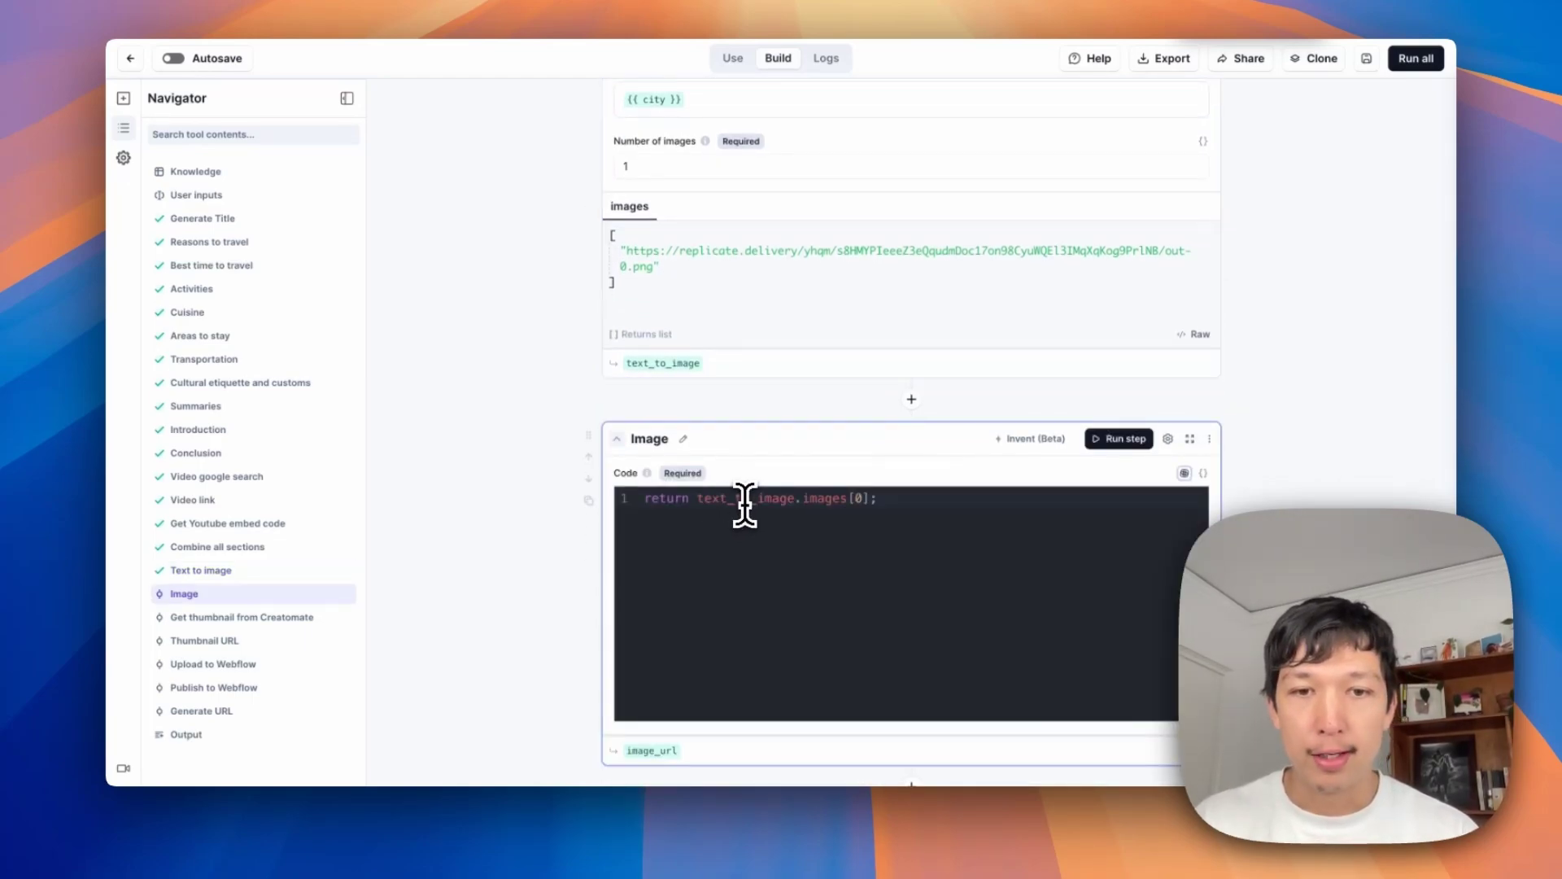
{"action": "left_click", "coordinate": [680, 363]}
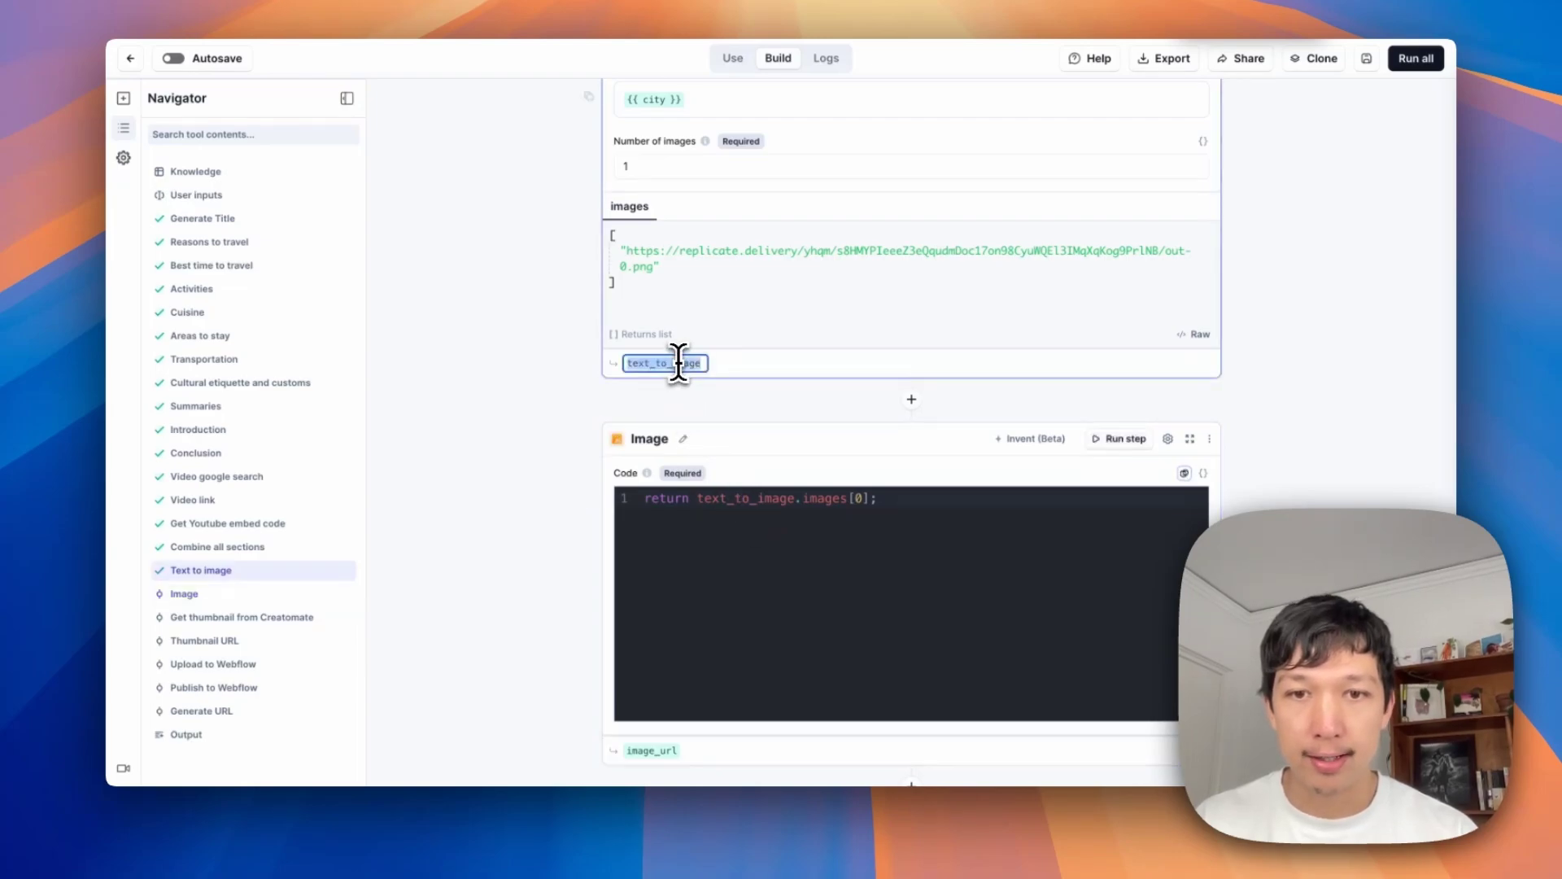
{"action": "left_click", "coordinate": [721, 392]}
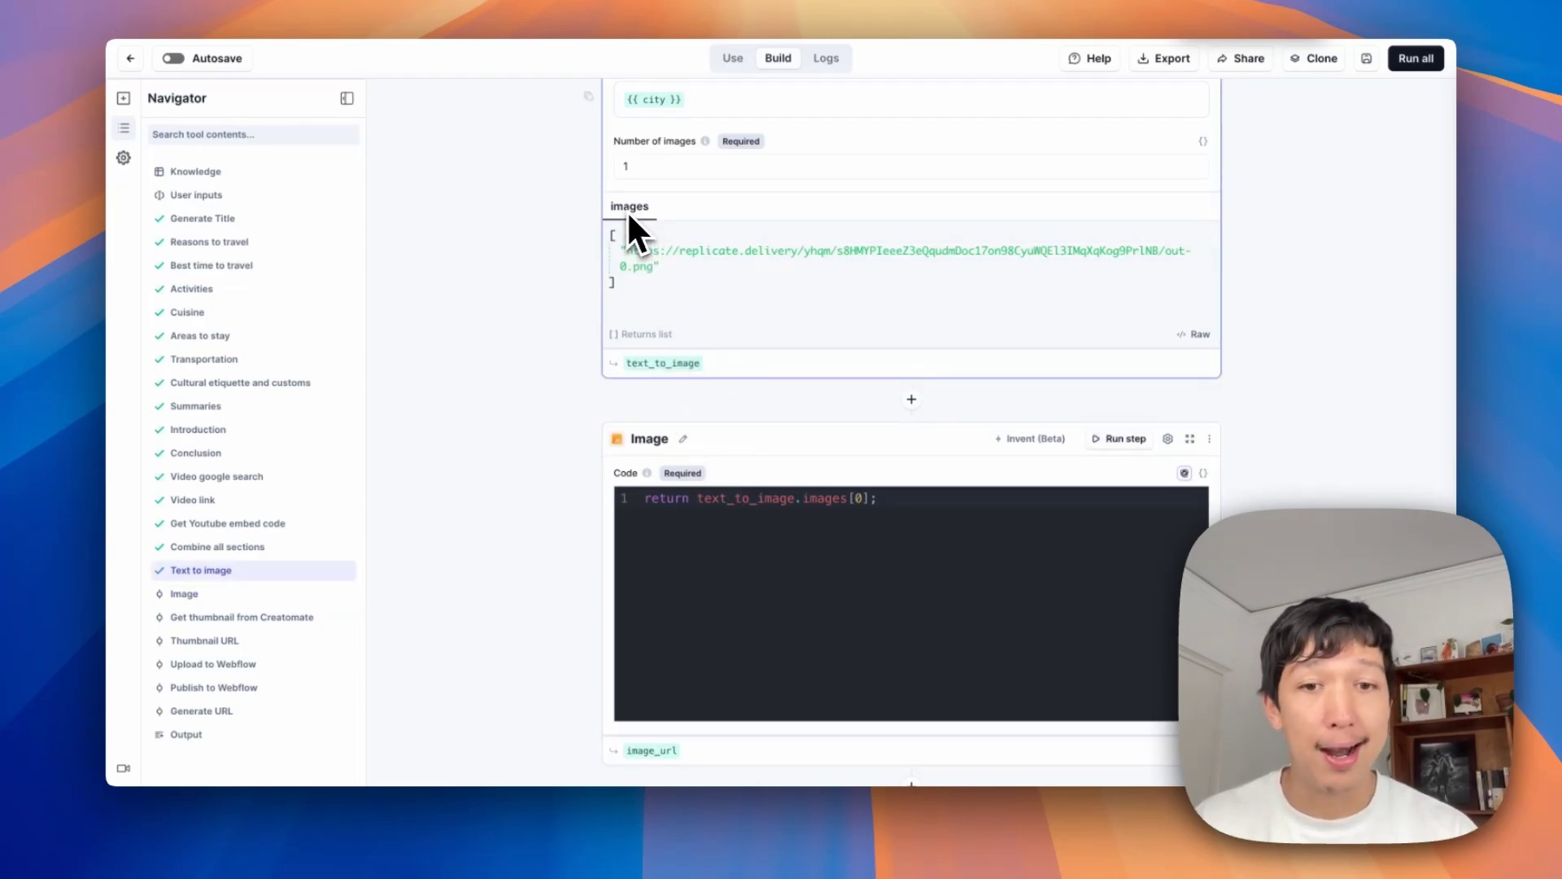
{"action": "left_click", "coordinate": [851, 499]}
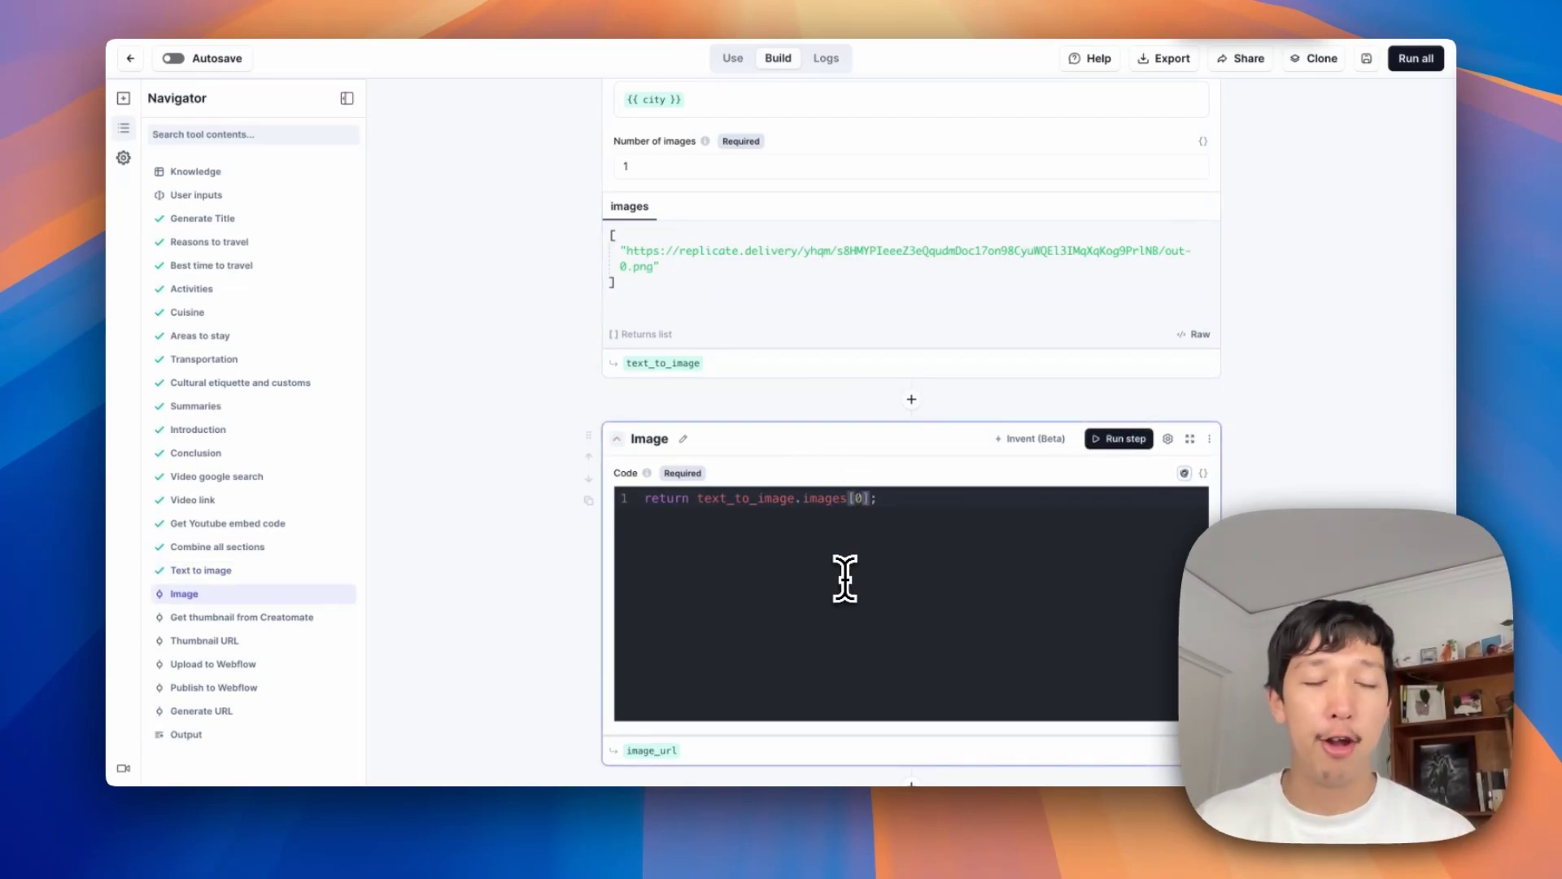
Step: Run the Image step and compare its transformed result with the image URL in the Text to image output
{"action": "left_click", "coordinate": [1119, 439]}
{"action": "triple_click", "coordinate": [641, 257]}
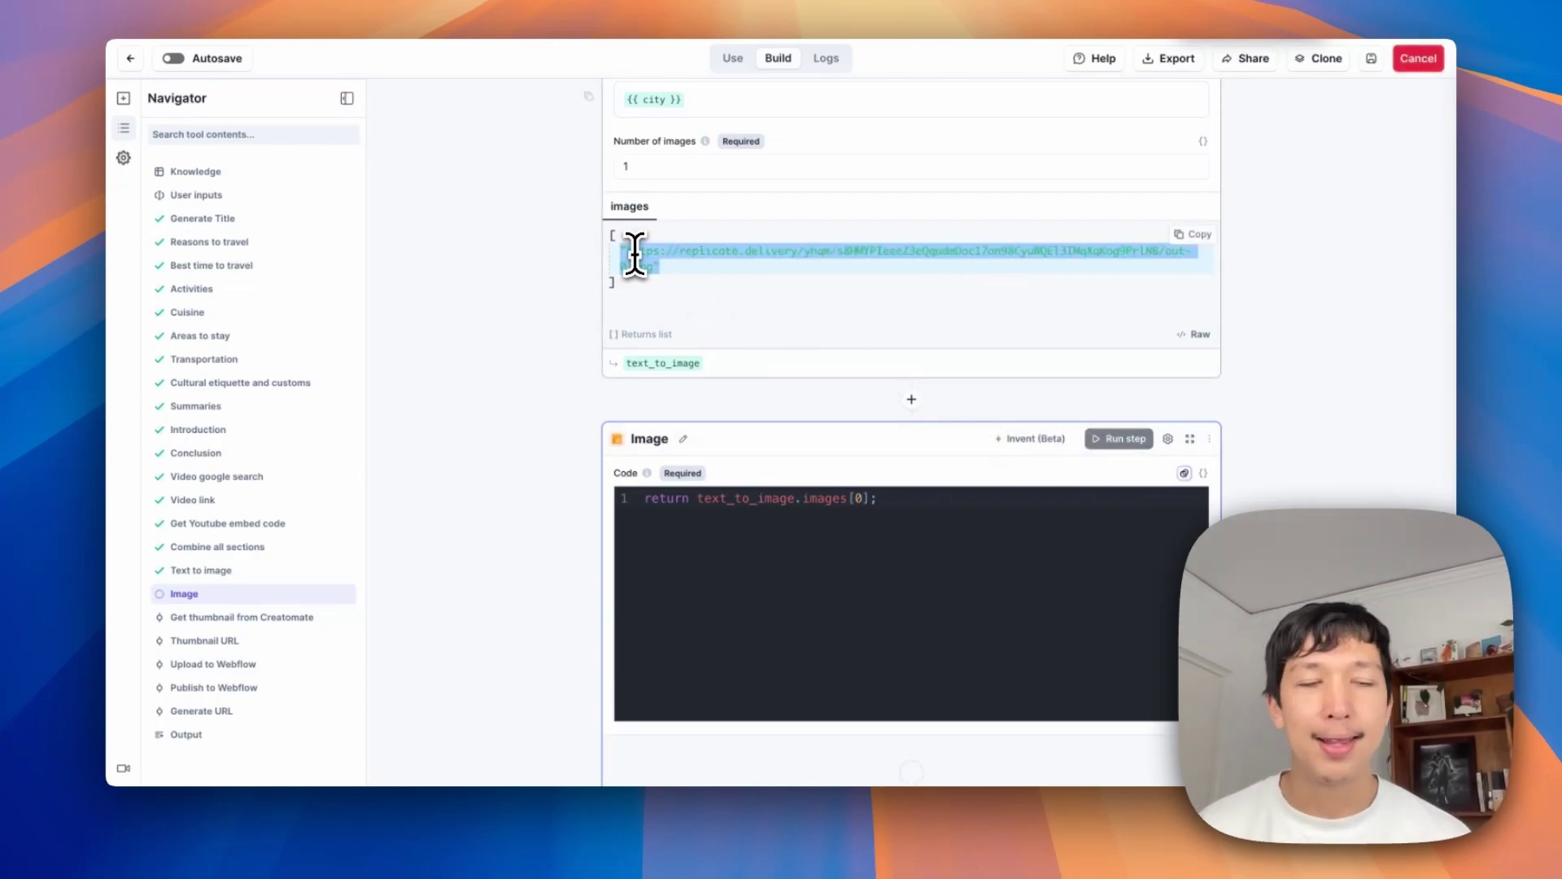
{"action": "scroll", "coordinate": [641, 257], "scroll_direction": "down", "scroll_amount": 3}
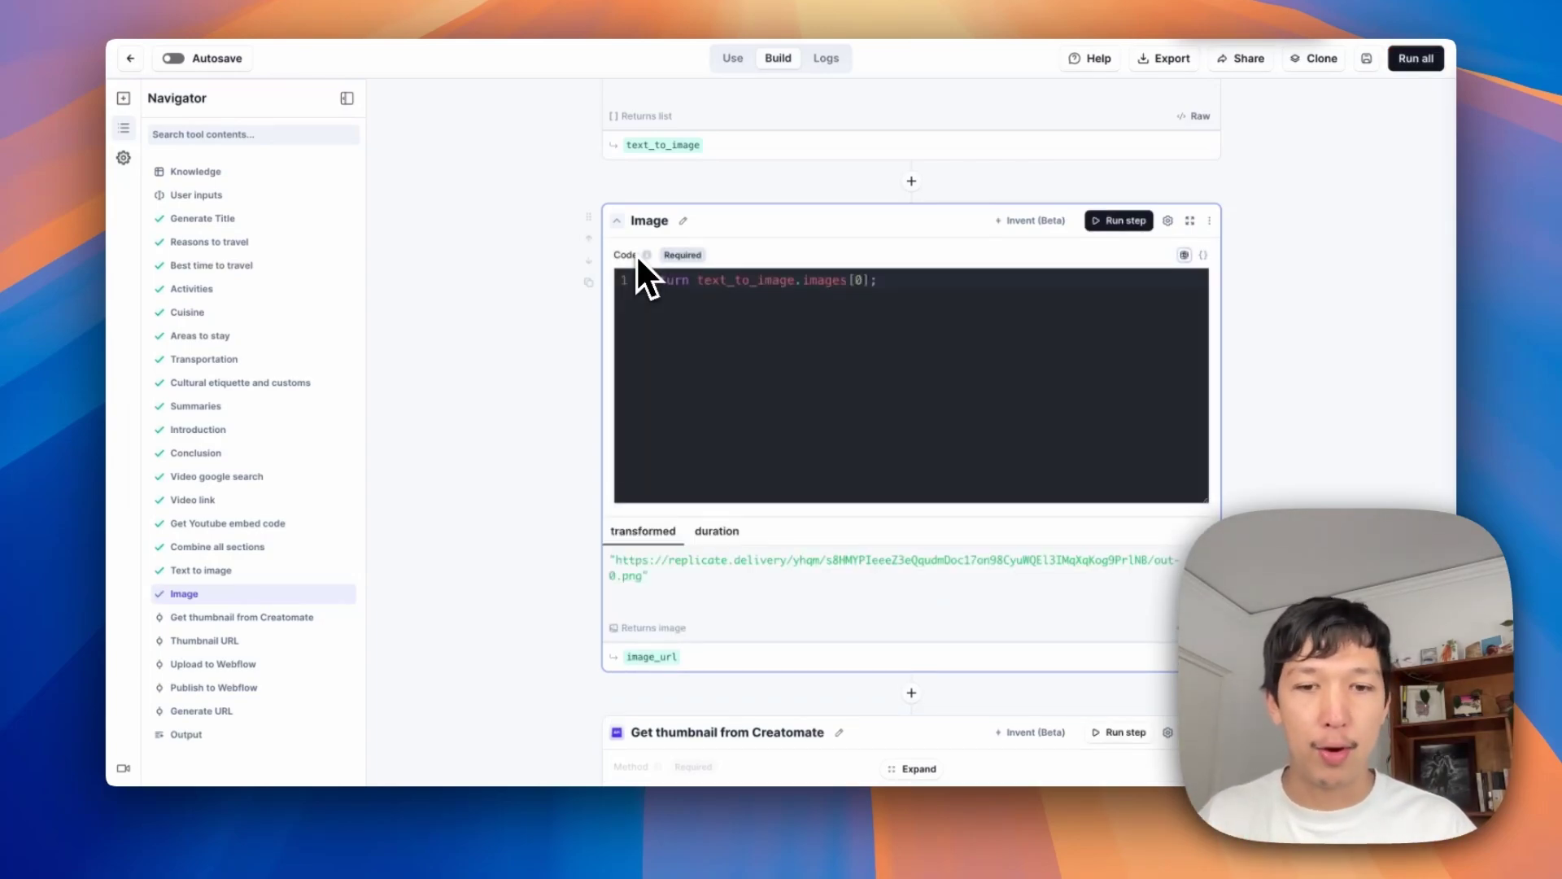
Step: Switch to the Wayfound Travel Thumbnail template in Creatomate and examine the Dynamic setting of its image and blog title layers
{"action": "scroll", "coordinate": [539, 388], "scroll_direction": "down", "scroll_amount": 5}
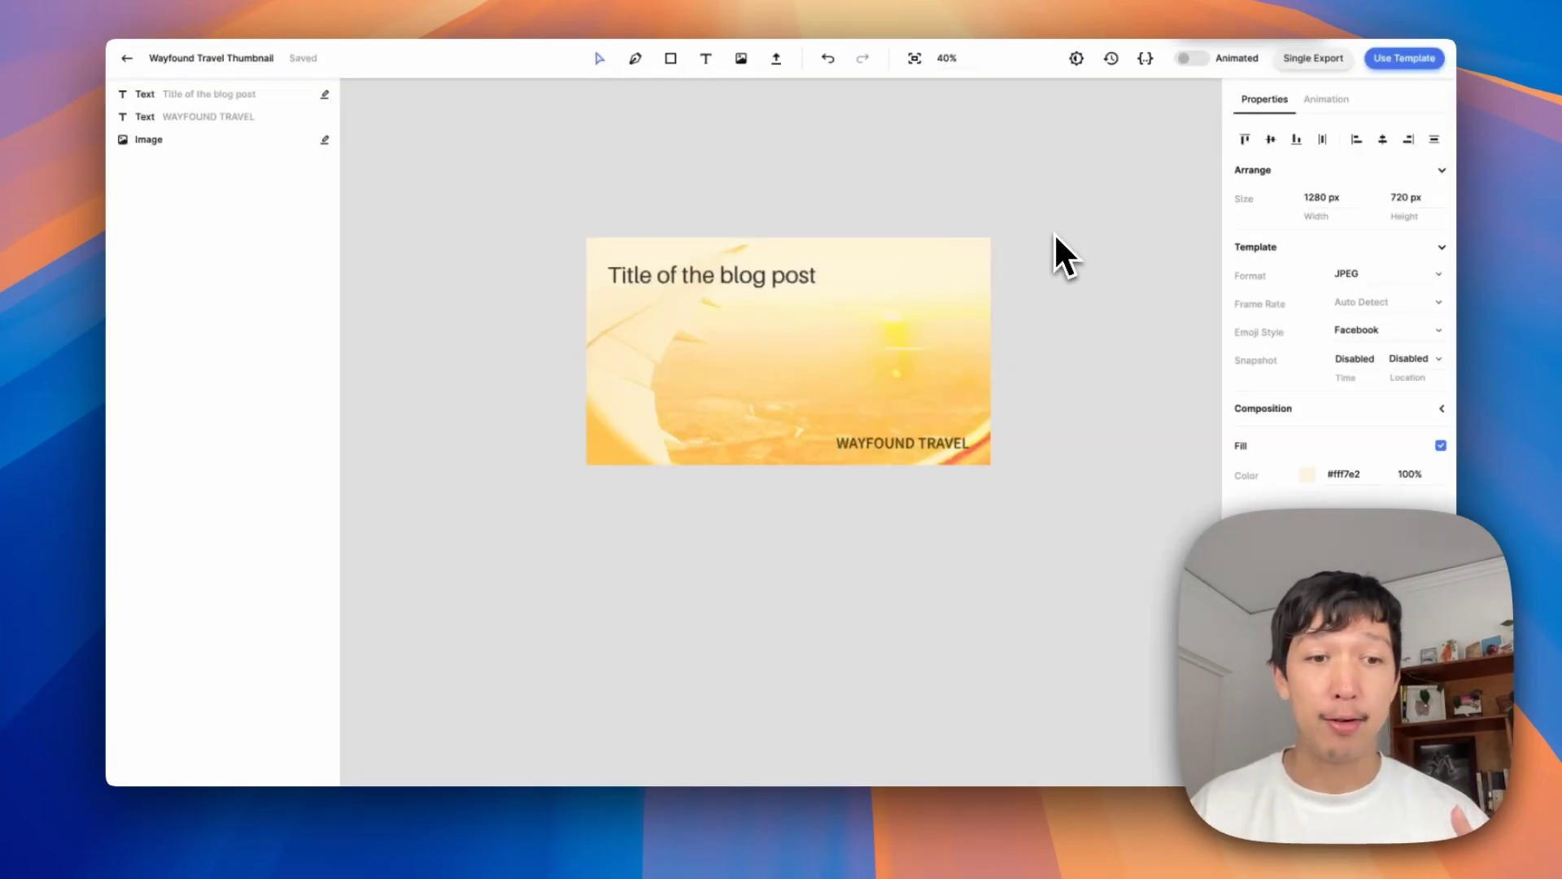
{"action": "left_click", "coordinate": [935, 308]}
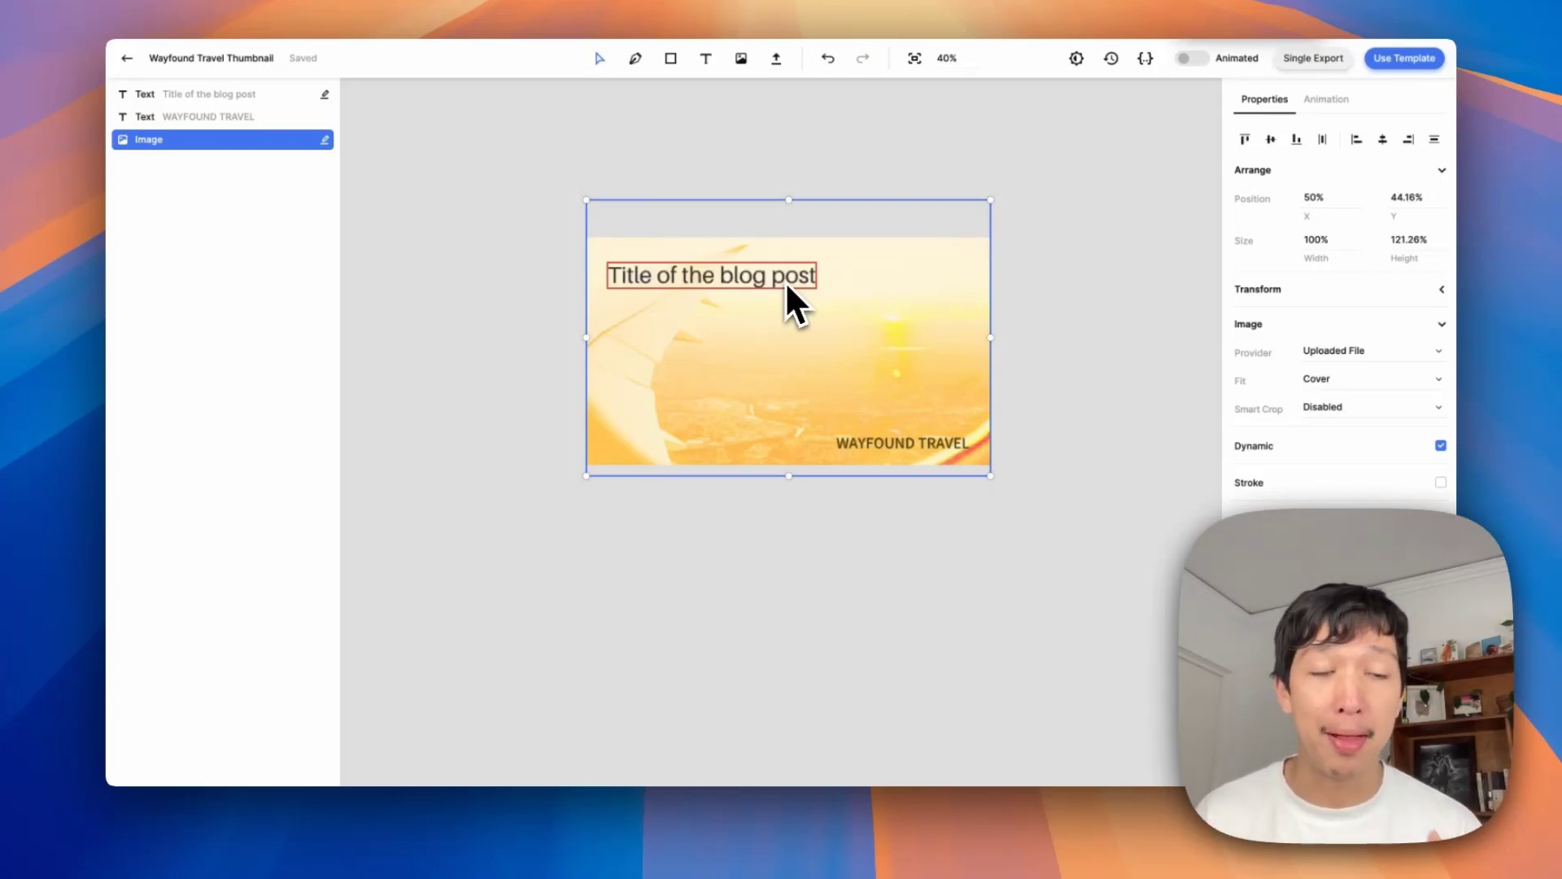
{"action": "left_click", "coordinate": [763, 173]}
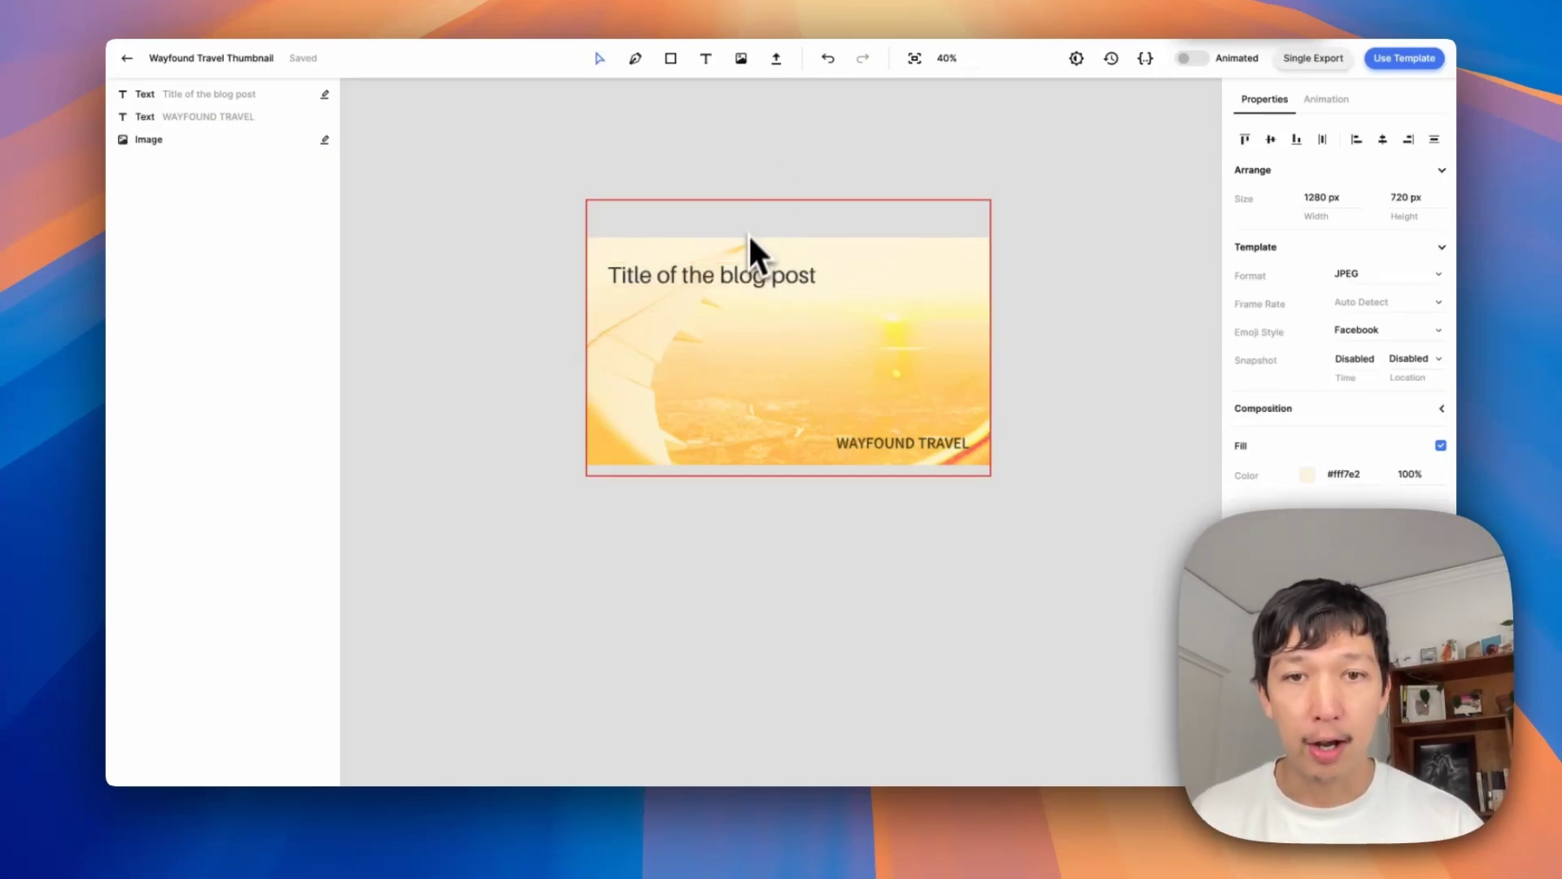
{"action": "left_click", "coordinate": [747, 233]}
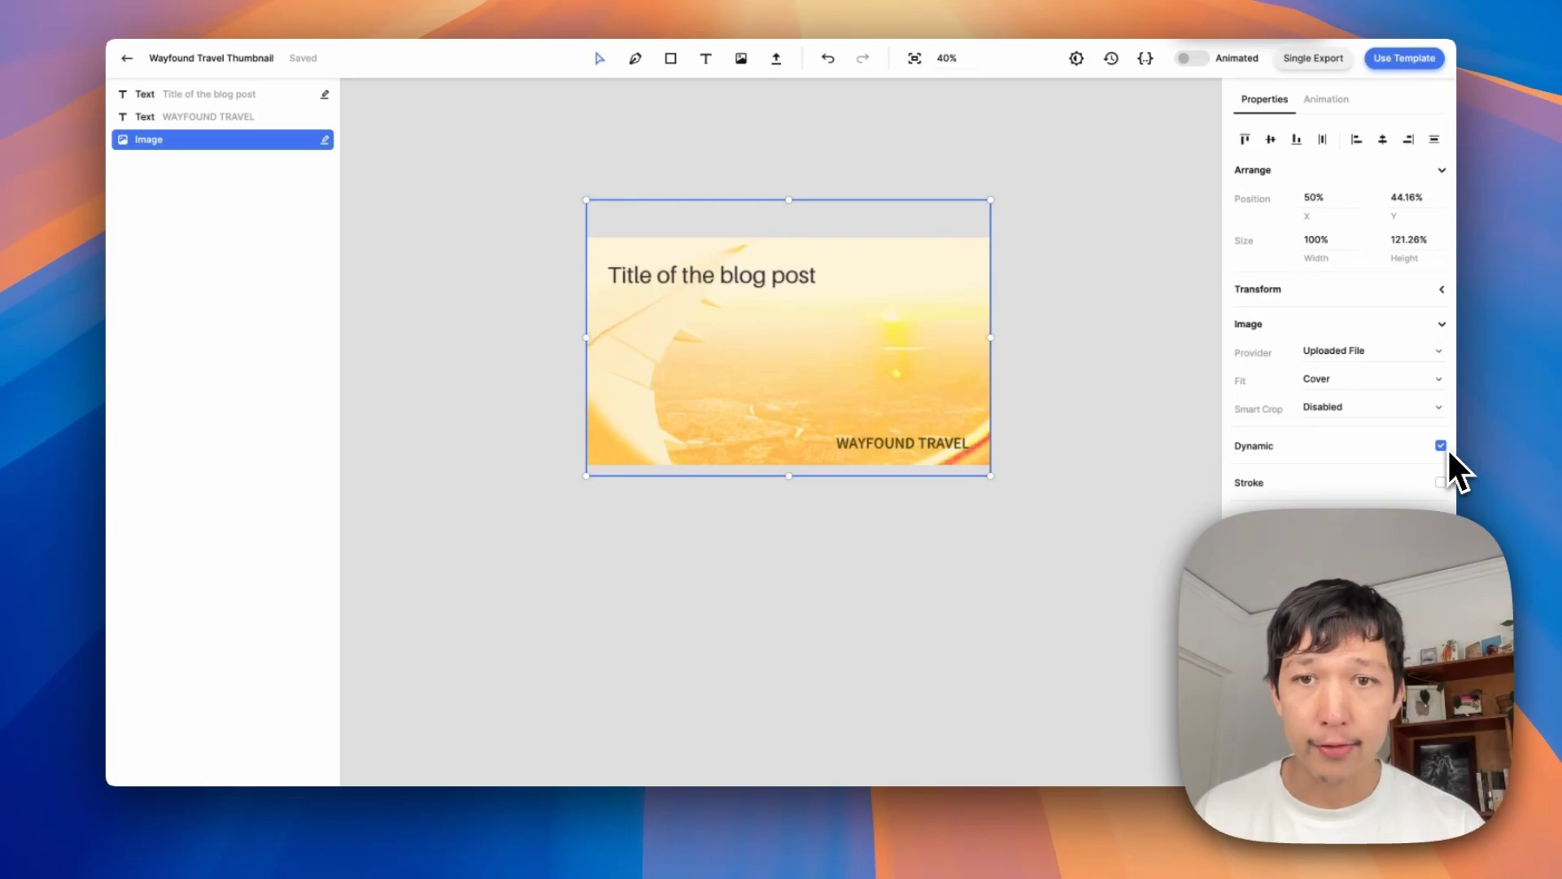
{"action": "left_click", "coordinate": [213, 96]}
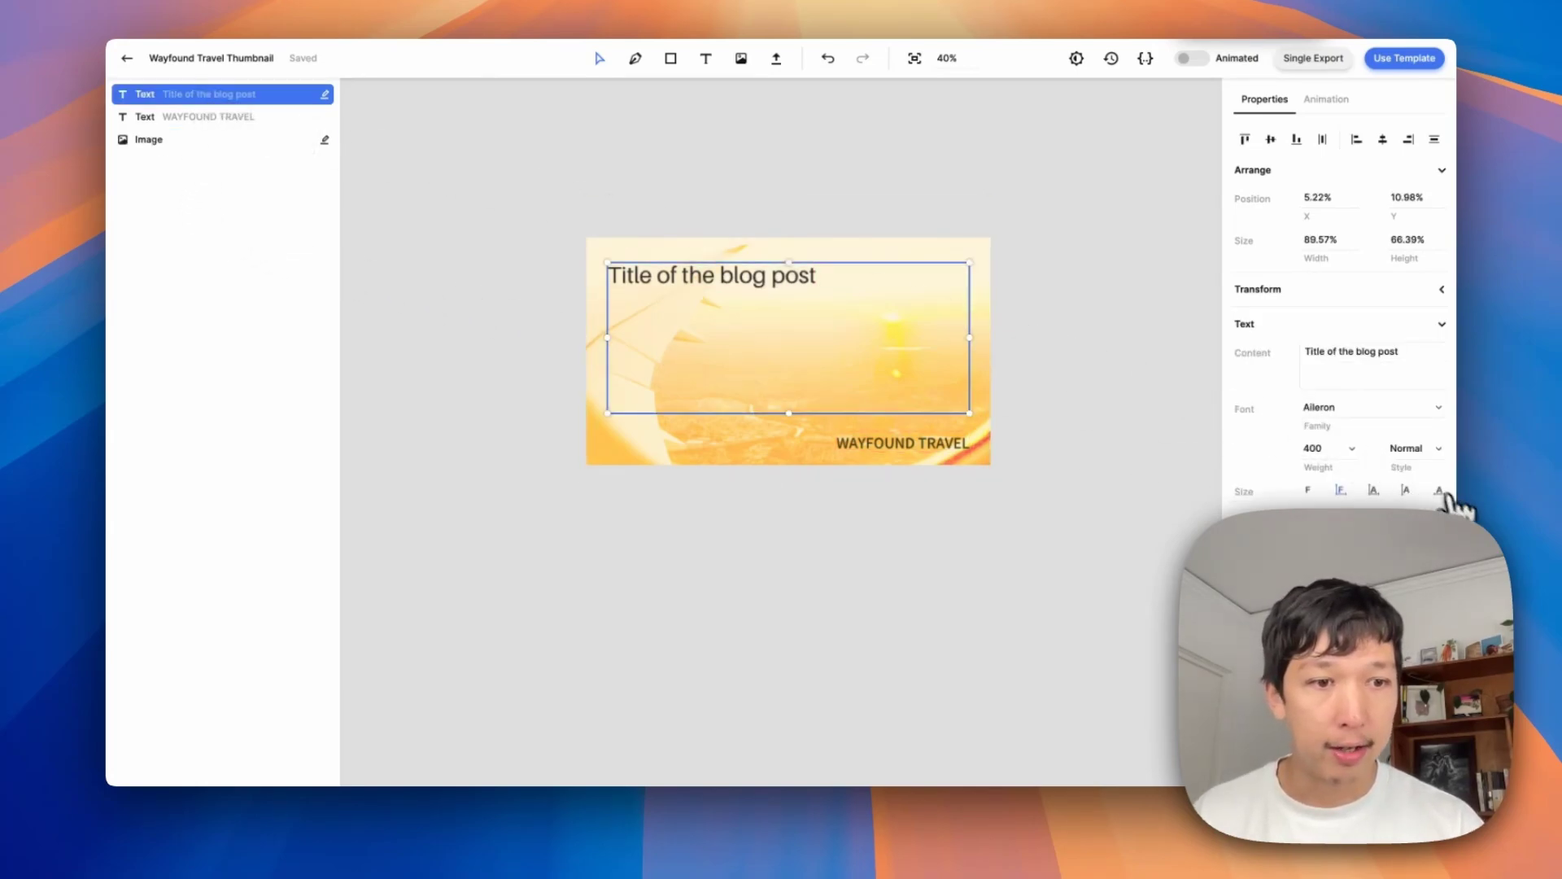
{"action": "scroll", "coordinate": [1432, 488], "scroll_direction": "down", "scroll_amount": 5}
{"action": "scroll", "coordinate": [1461, 339], "scroll_direction": "down", "scroll_amount": 1}
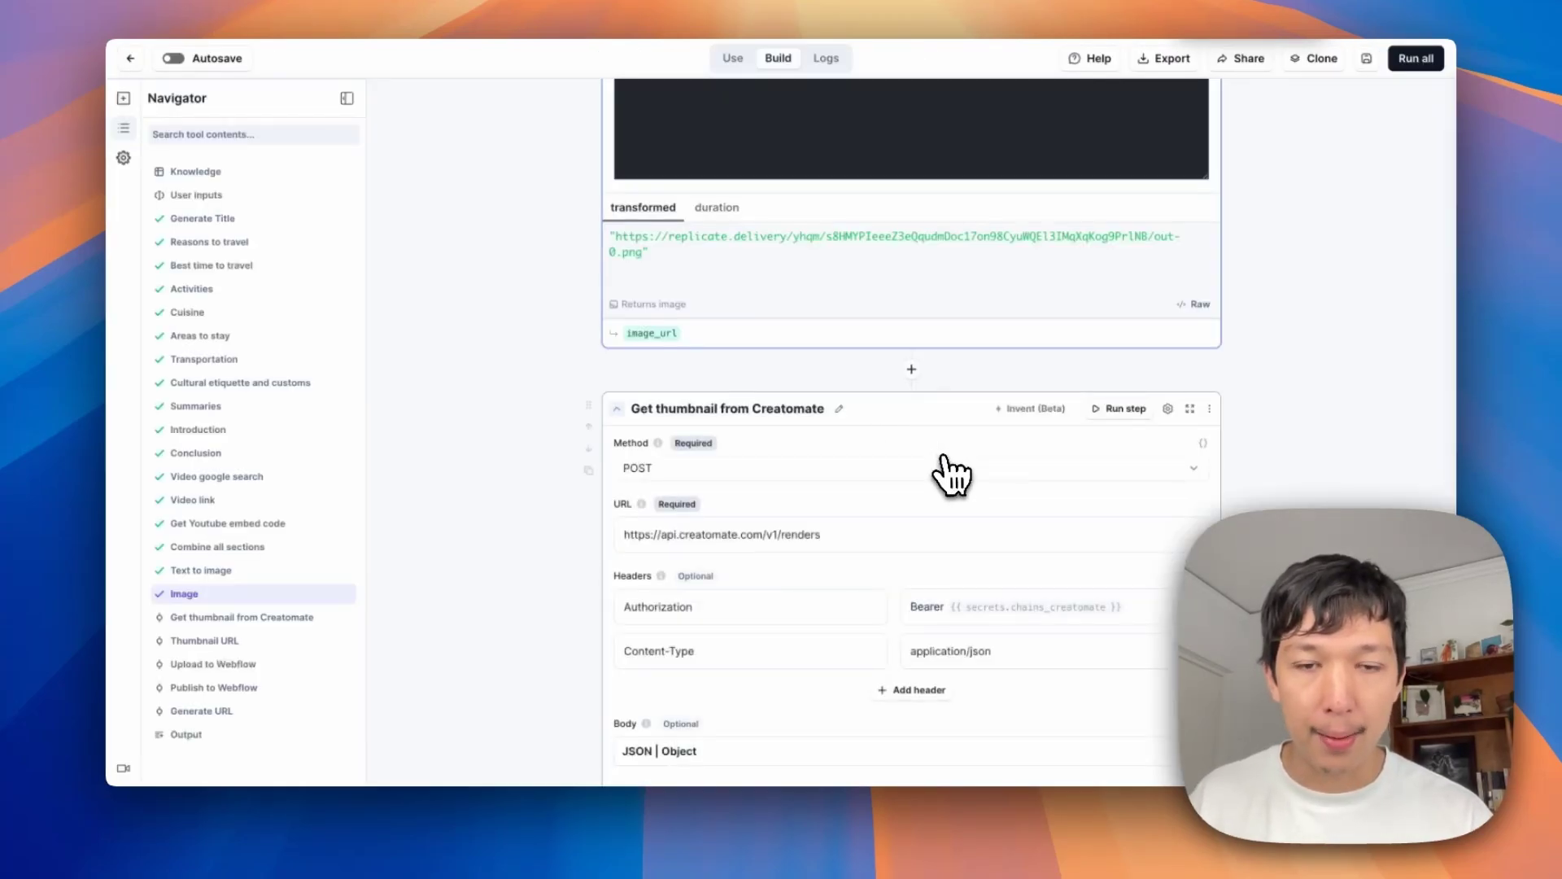
Step: Review the method, URL, headers and JSON body of the Get thumbnail from Creatomate step in the blog writer tool
{"action": "scroll", "coordinate": [947, 472], "scroll_direction": "down", "scroll_amount": 3}
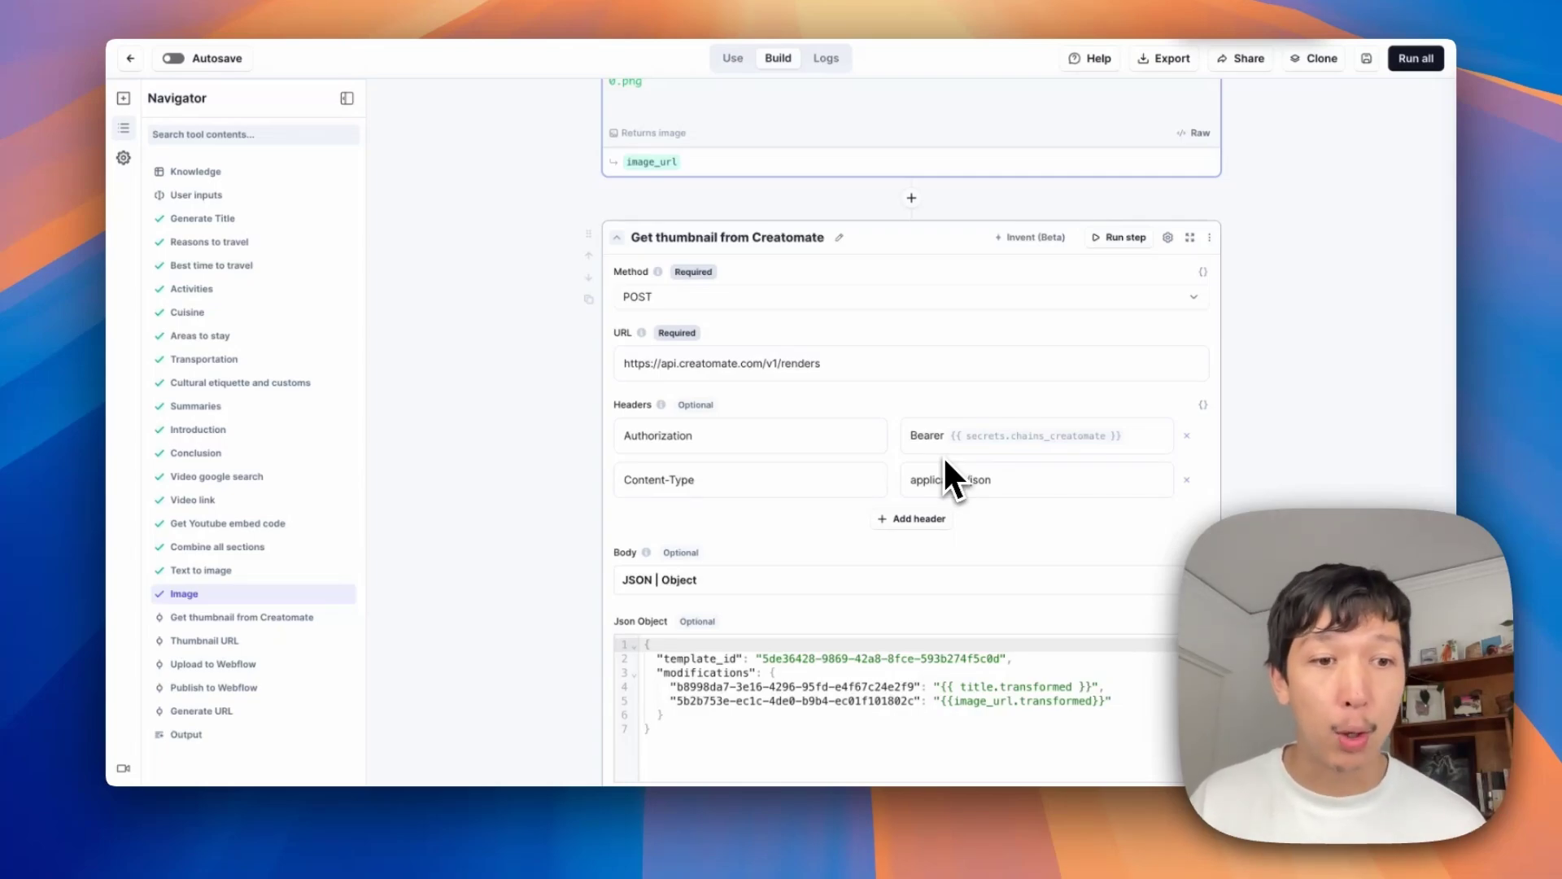
{"action": "left_click", "coordinate": [838, 237]}
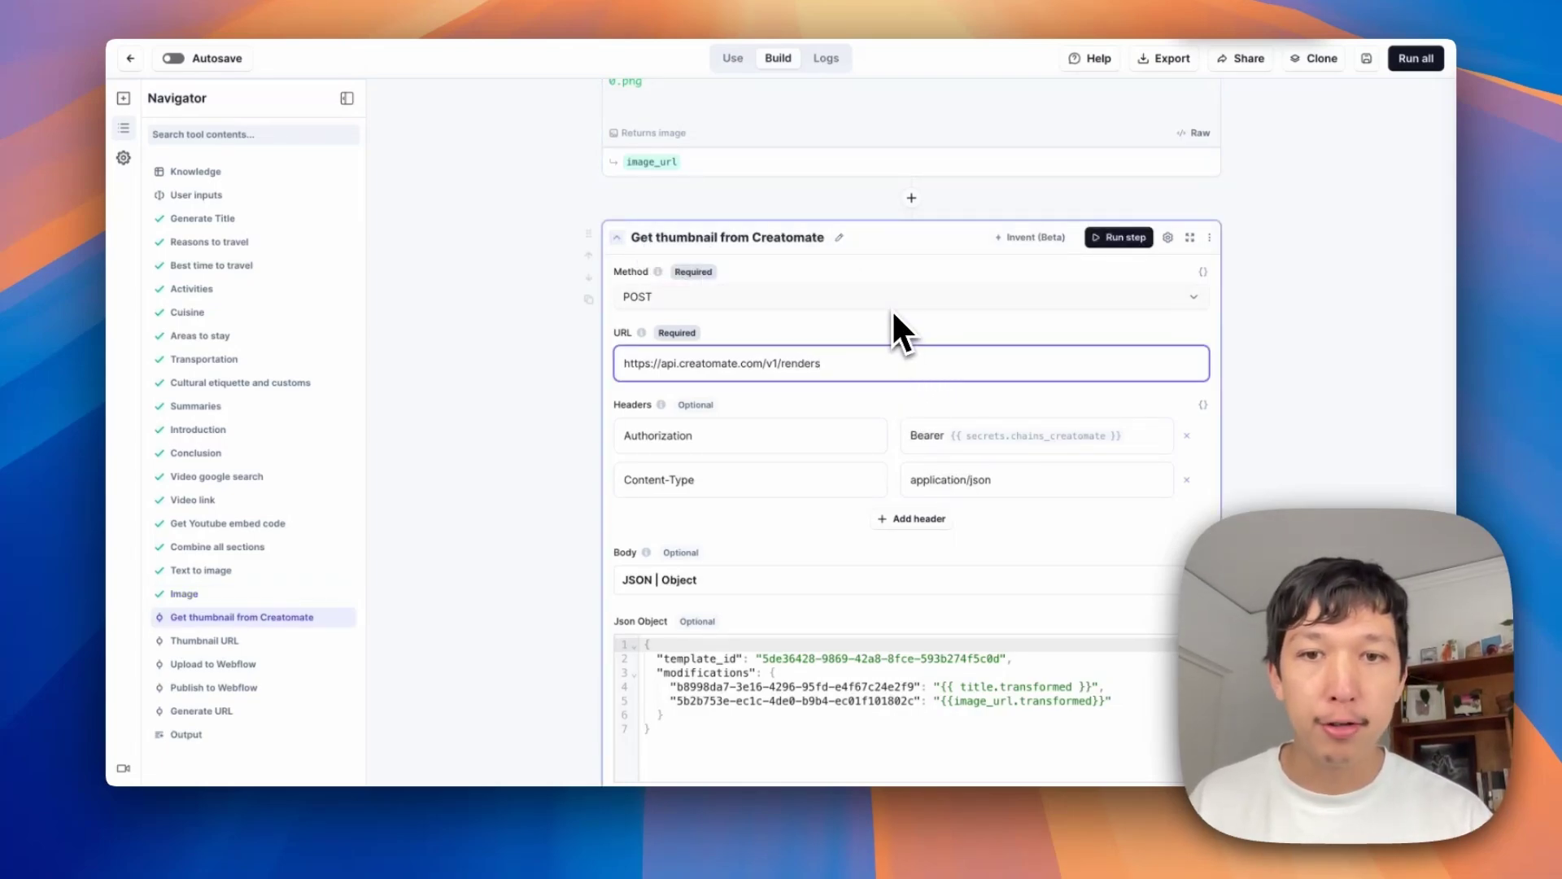
{"action": "scroll", "coordinate": [893, 309], "scroll_direction": "down", "scroll_amount": 3}
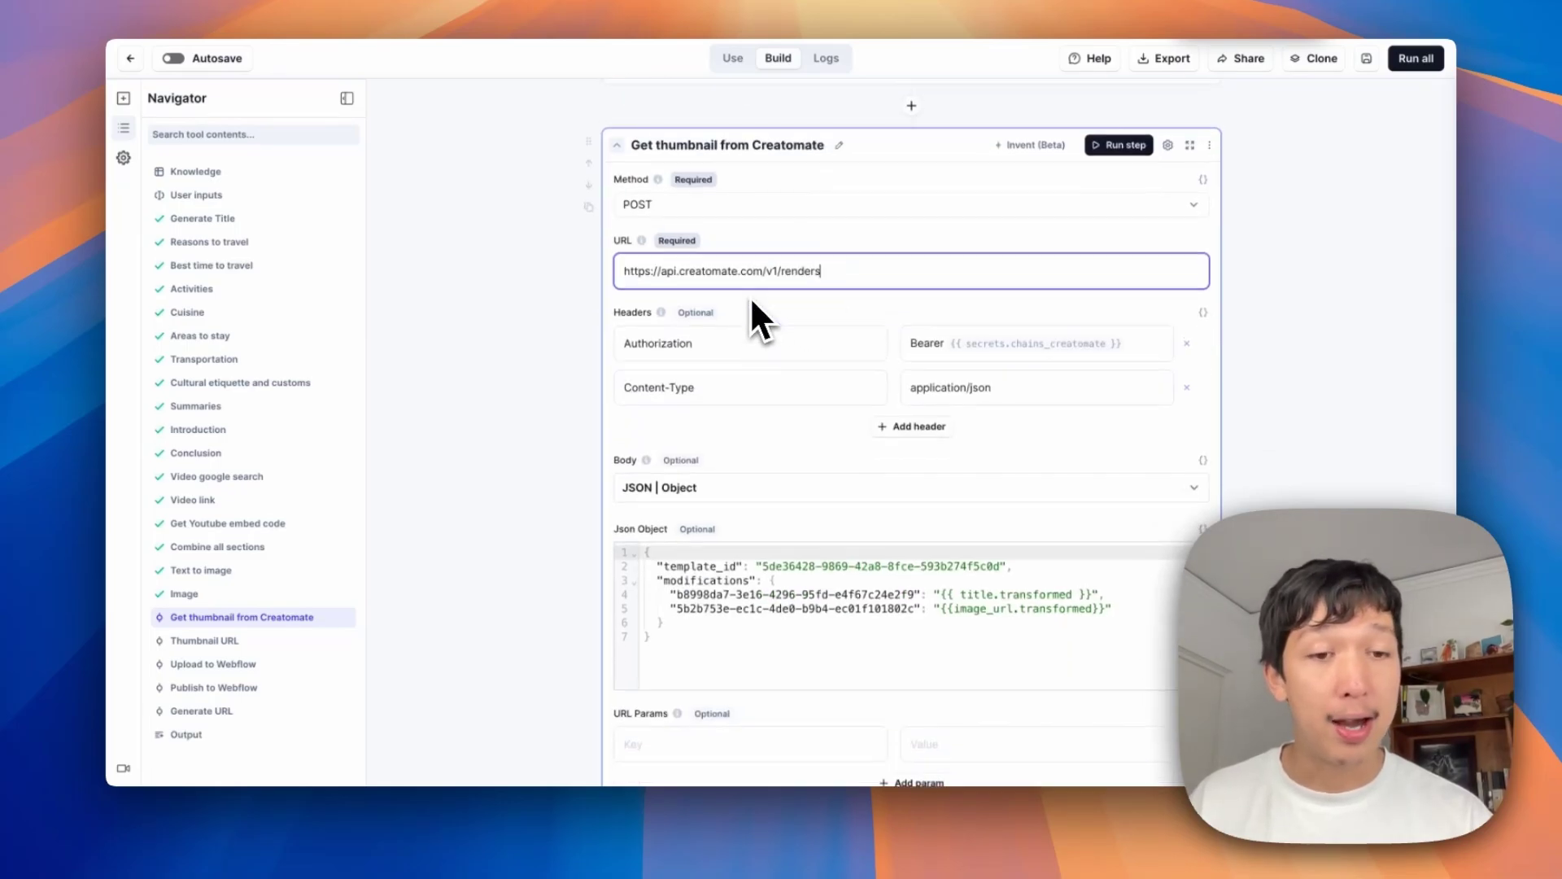
{"action": "scroll", "coordinate": [751, 299], "scroll_direction": "down", "scroll_amount": 1}
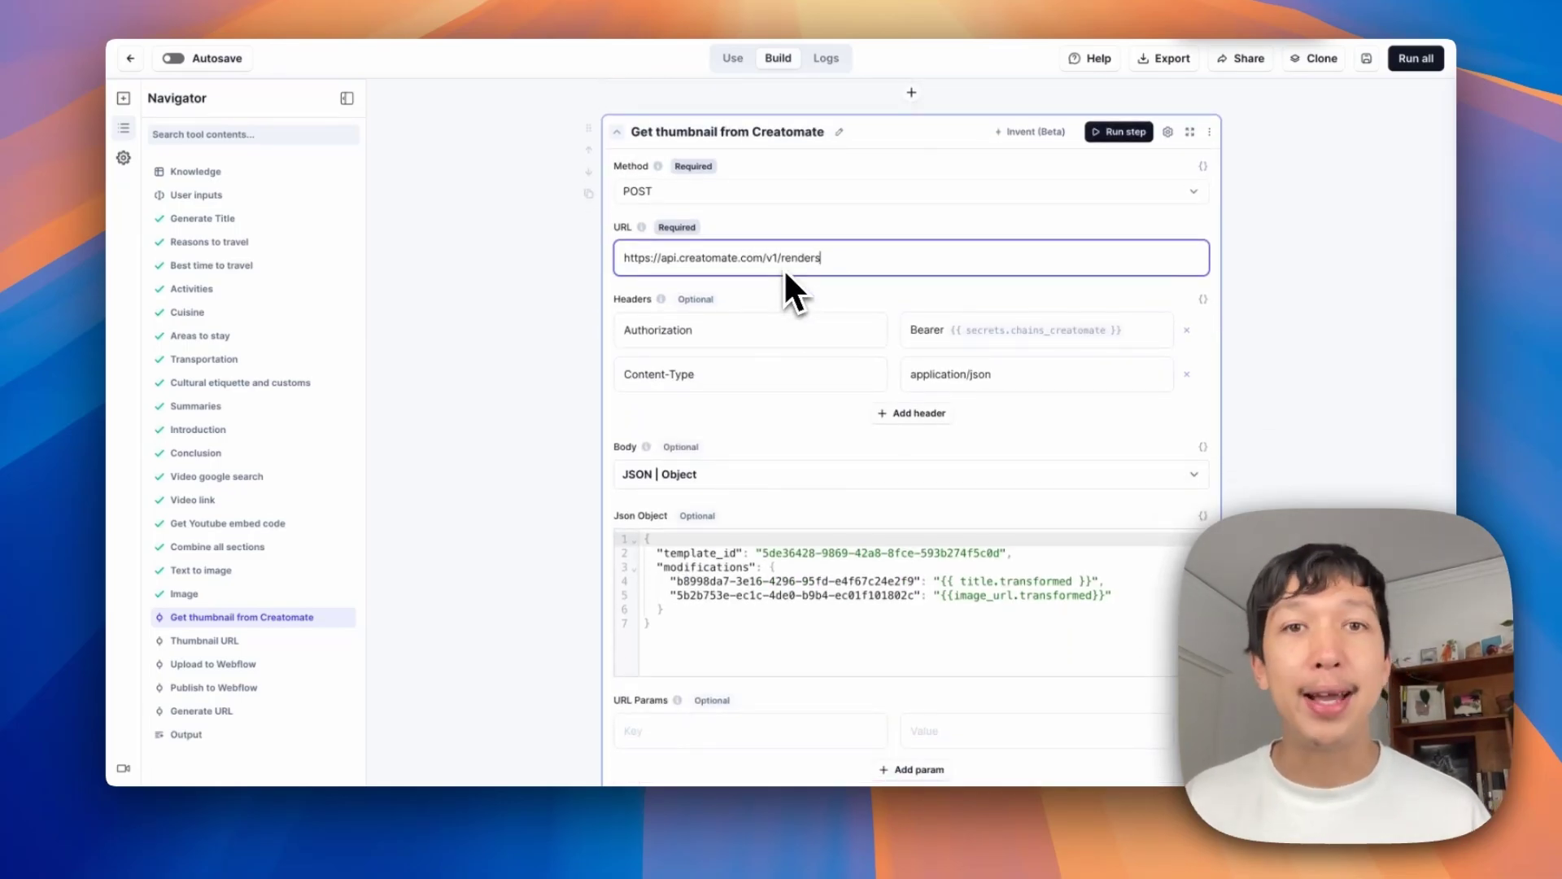
{"action": "scroll", "coordinate": [784, 266], "scroll_direction": "down", "scroll_amount": 5}
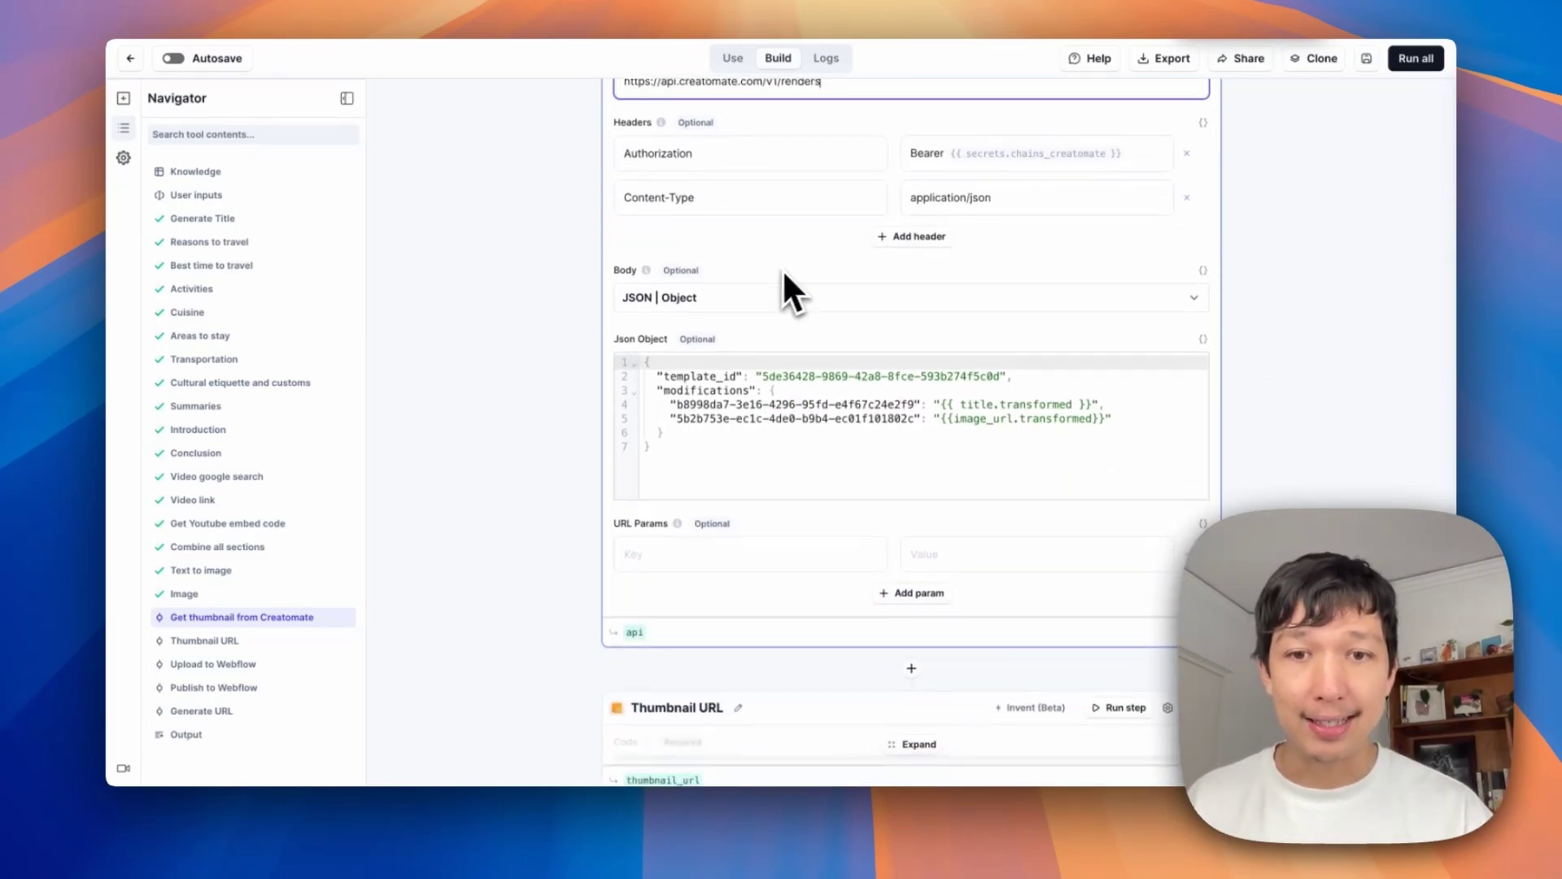
Step: Compare the template_id line of the JSON body with the Wayfound Travel Thumbnail template in Creatomate, then return to the tool
{"action": "left_click", "coordinate": [659, 376]}
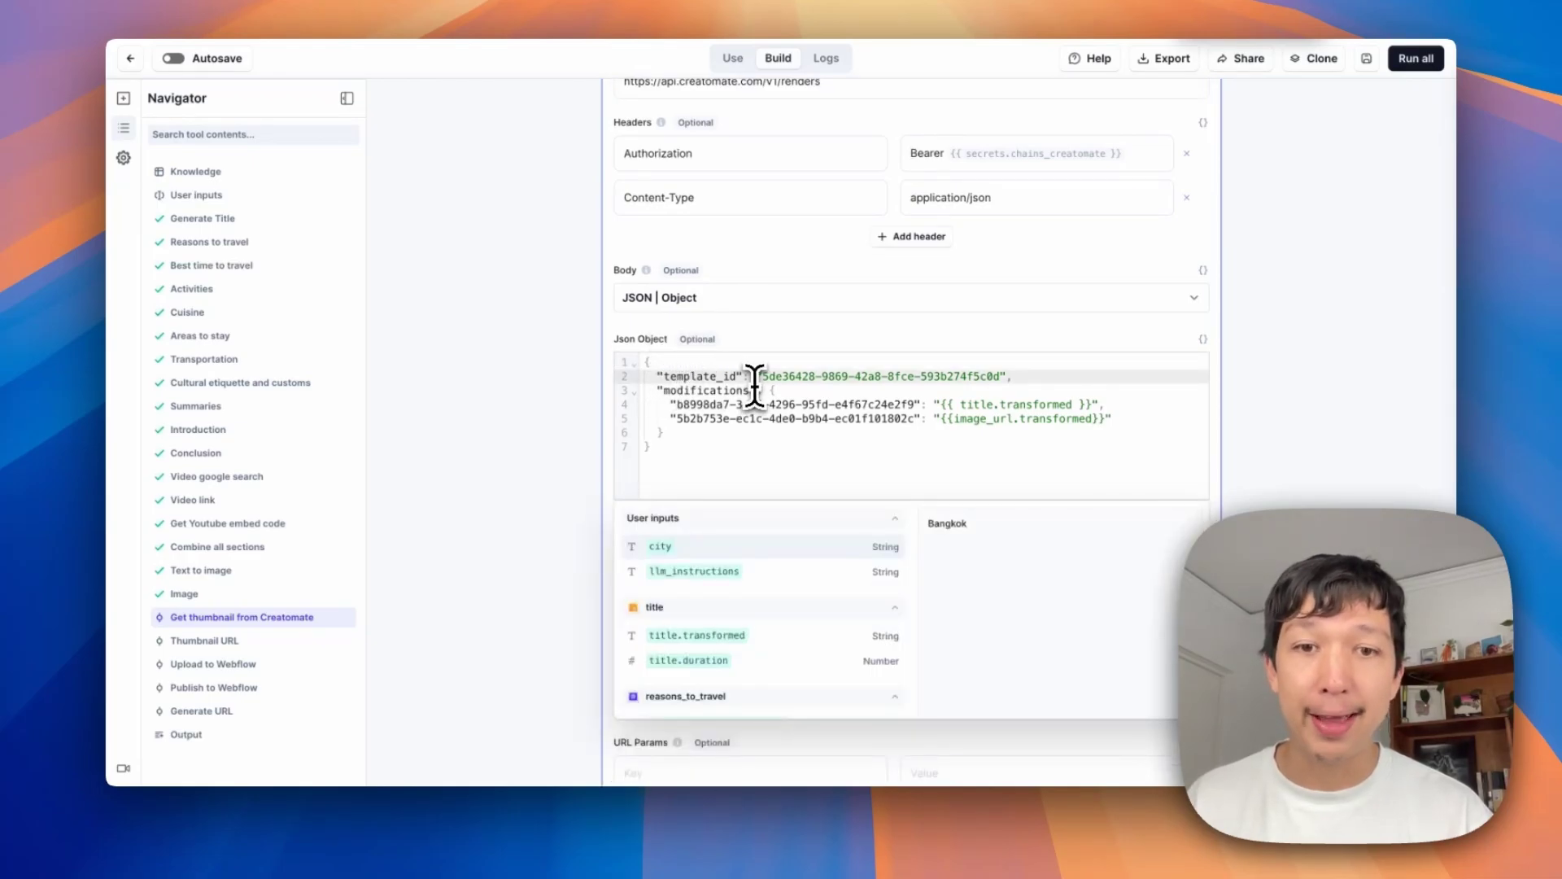
{"action": "left_click", "coordinate": [1037, 2]}
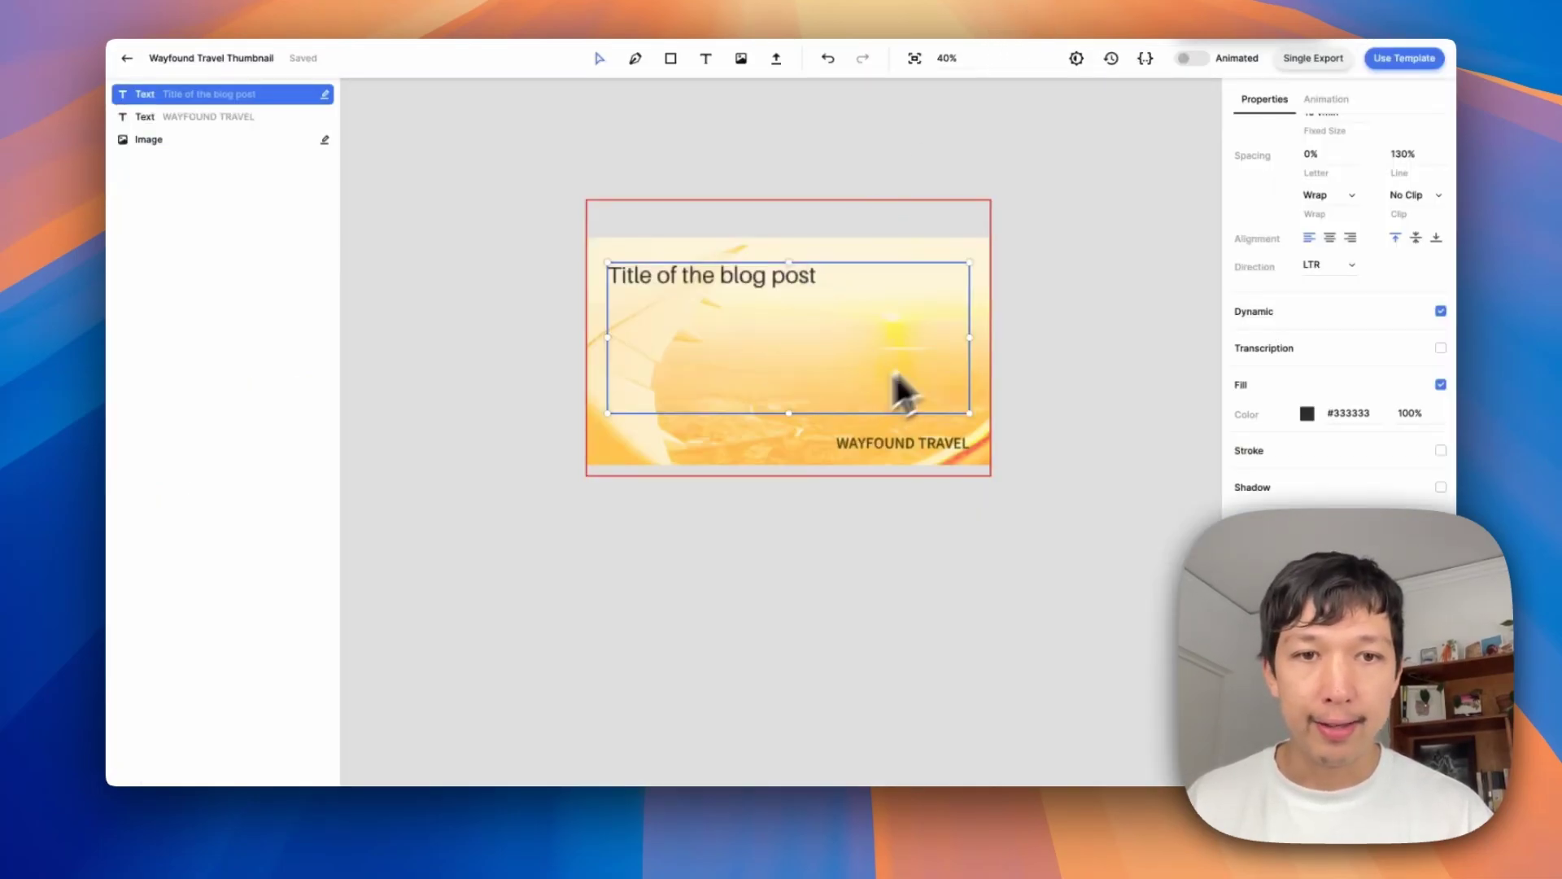
{"action": "left_click", "coordinate": [1111, 291]}
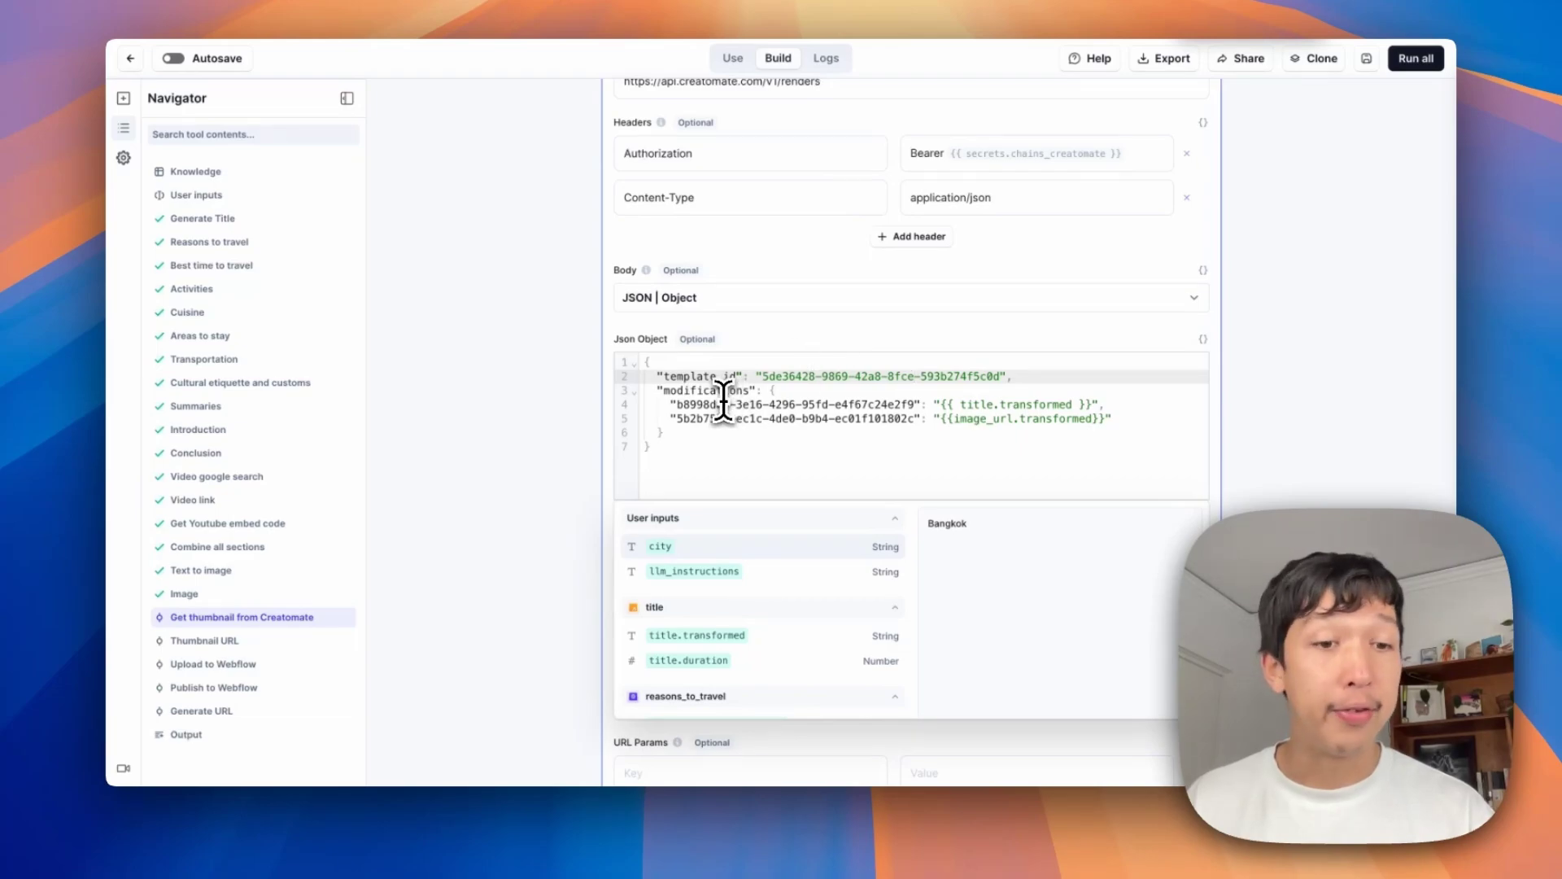
Step: Match the two element IDs under modifications to the title and image elements of the Creatomate template
{"action": "left_click", "coordinate": [723, 391]}
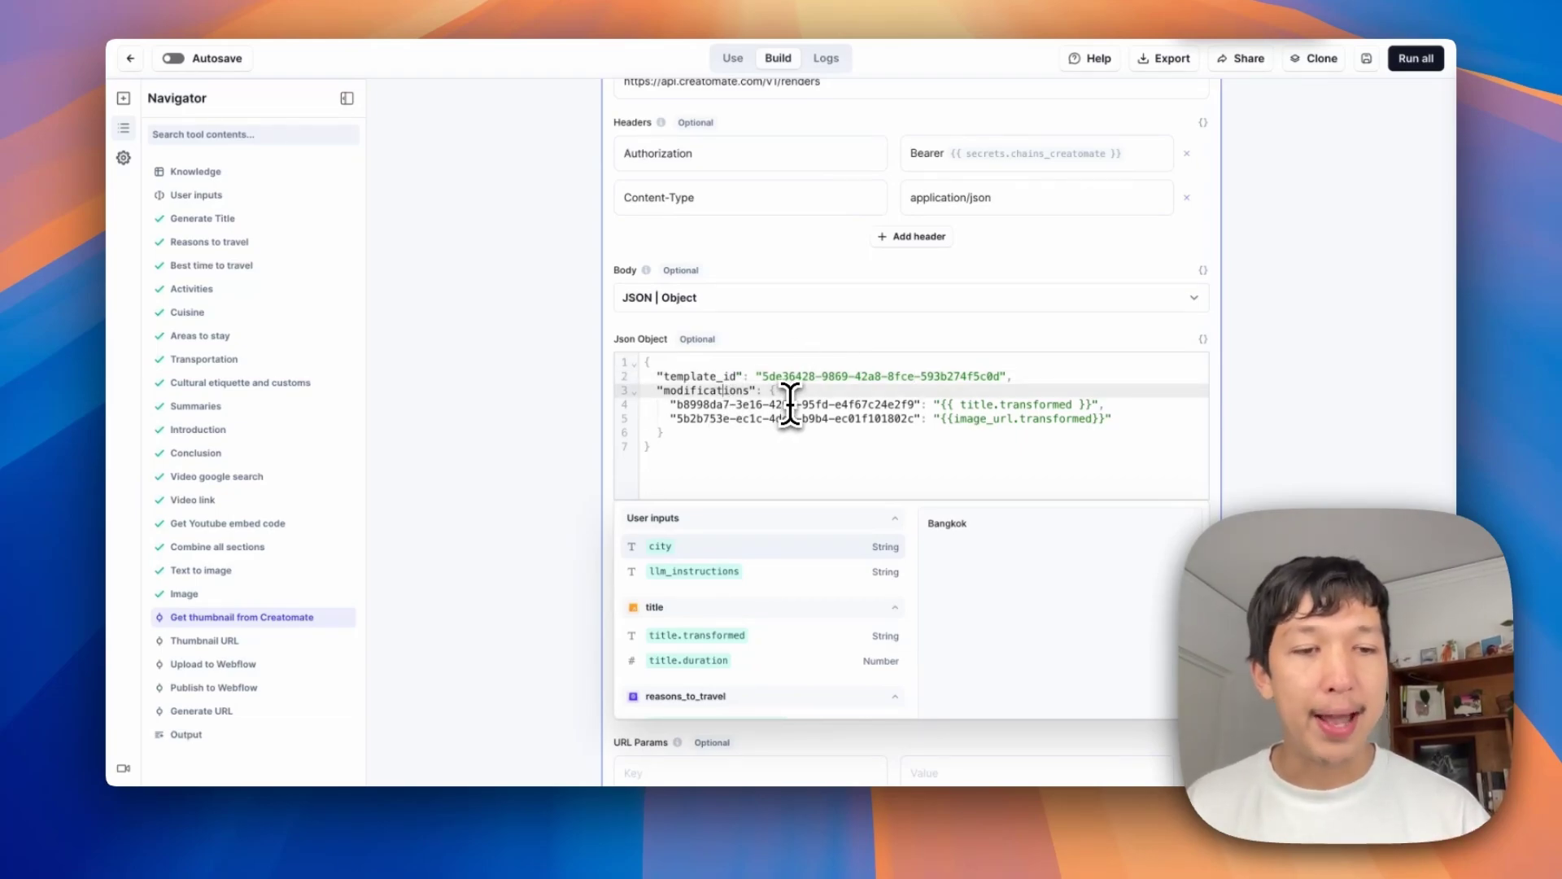
{"action": "left_click_drag", "start_coordinate": [676, 405], "coordinate": [917, 404]}
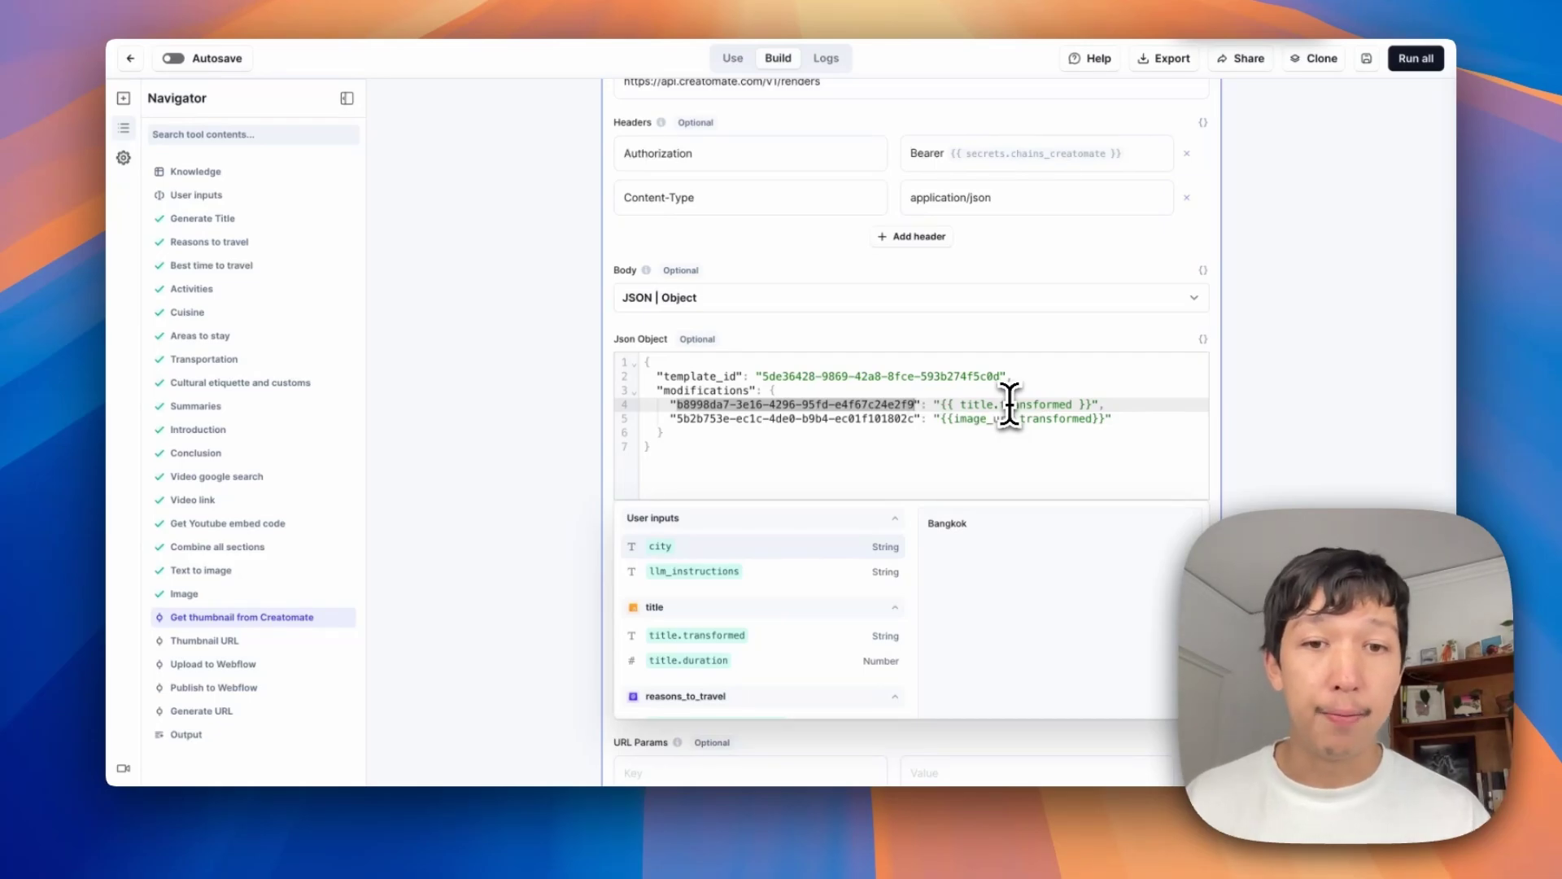
{"action": "double_click", "coordinate": [691, 405]}
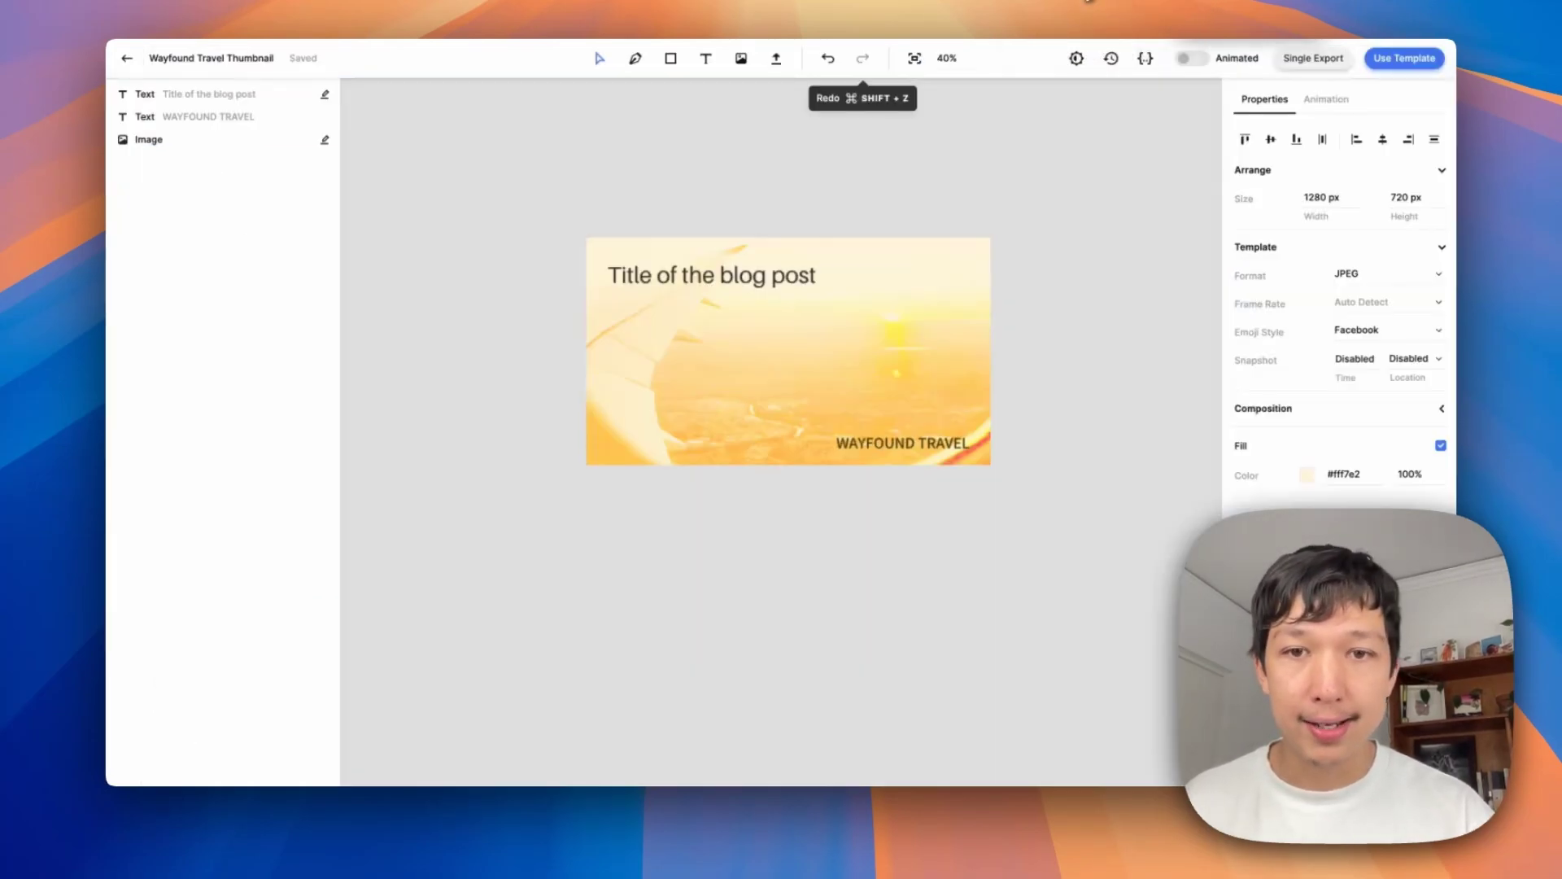
{"action": "left_click", "coordinate": [783, 257]}
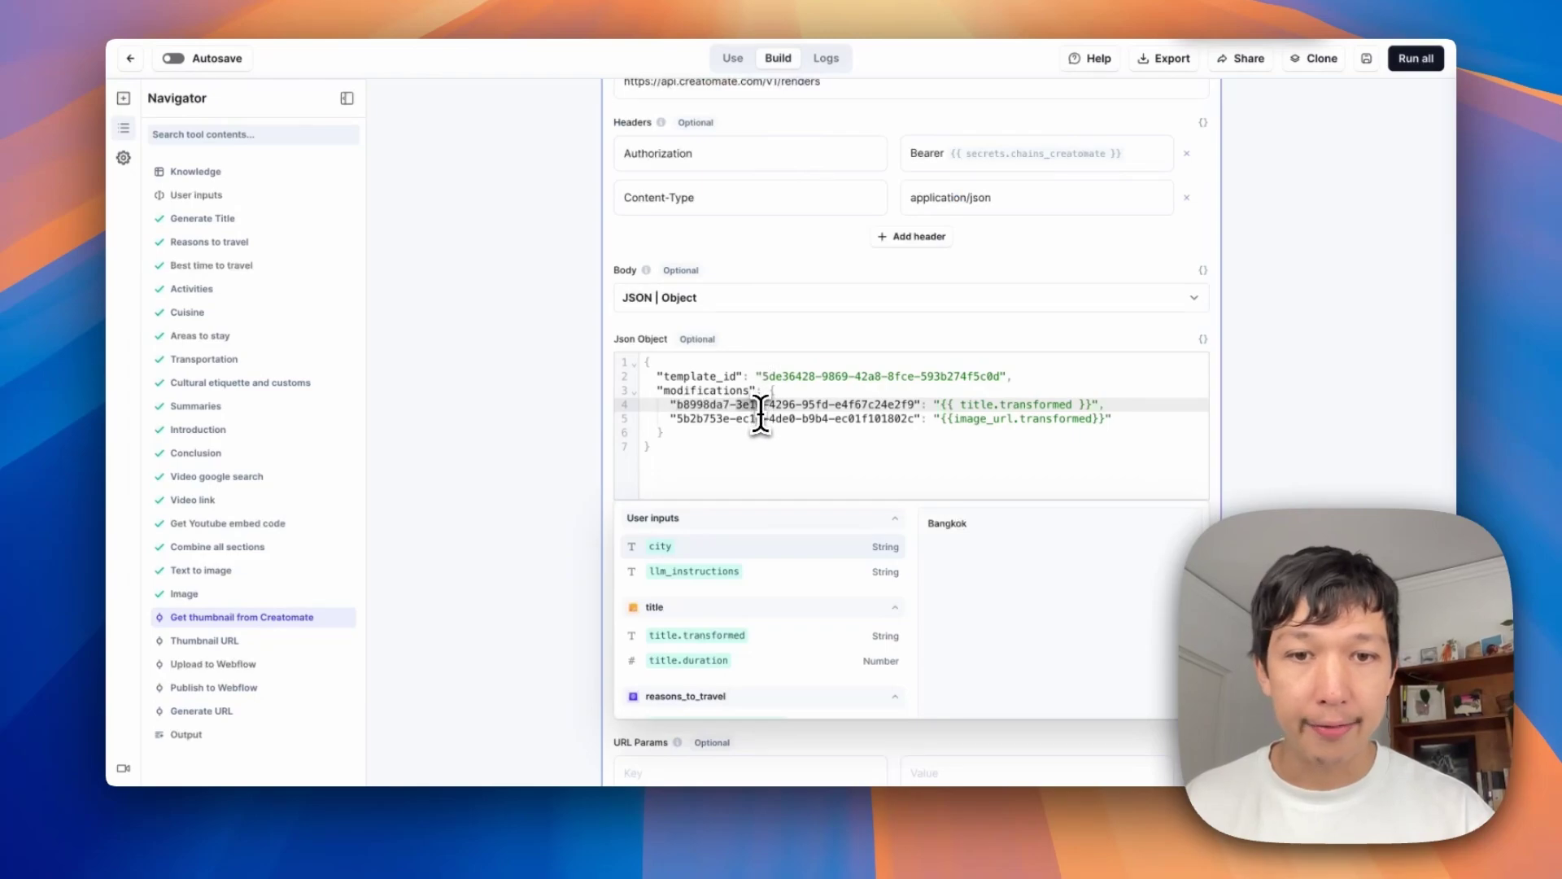
{"action": "double_click", "coordinate": [749, 418]}
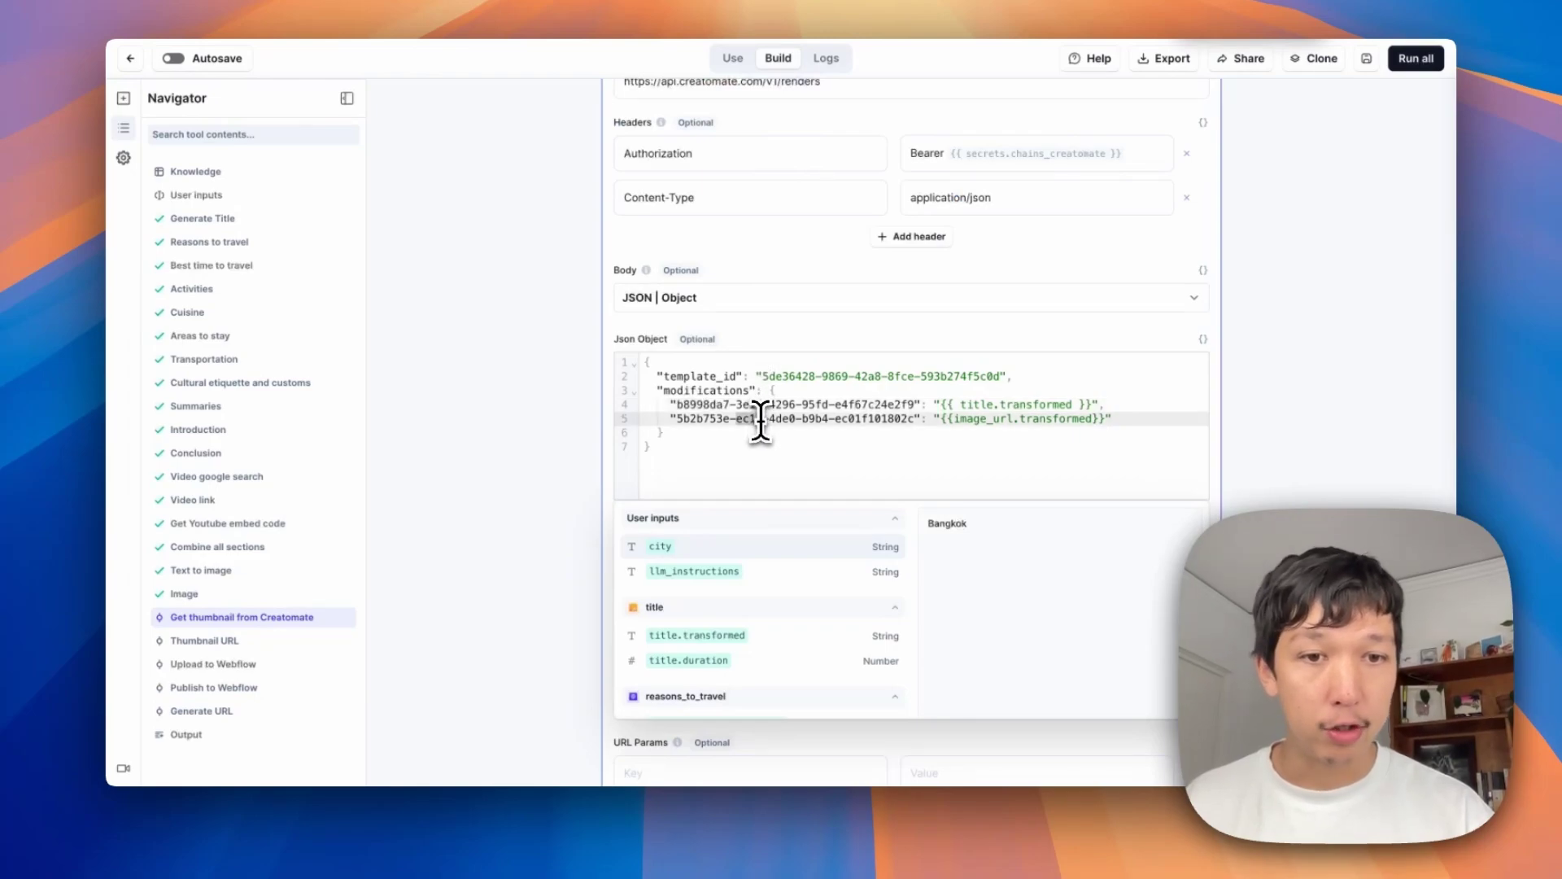
Step: Highlight title in the title.transformed variable of the JSON body and go to the Generate Title step that supplies it
{"action": "left_click", "coordinate": [1092, 405]}
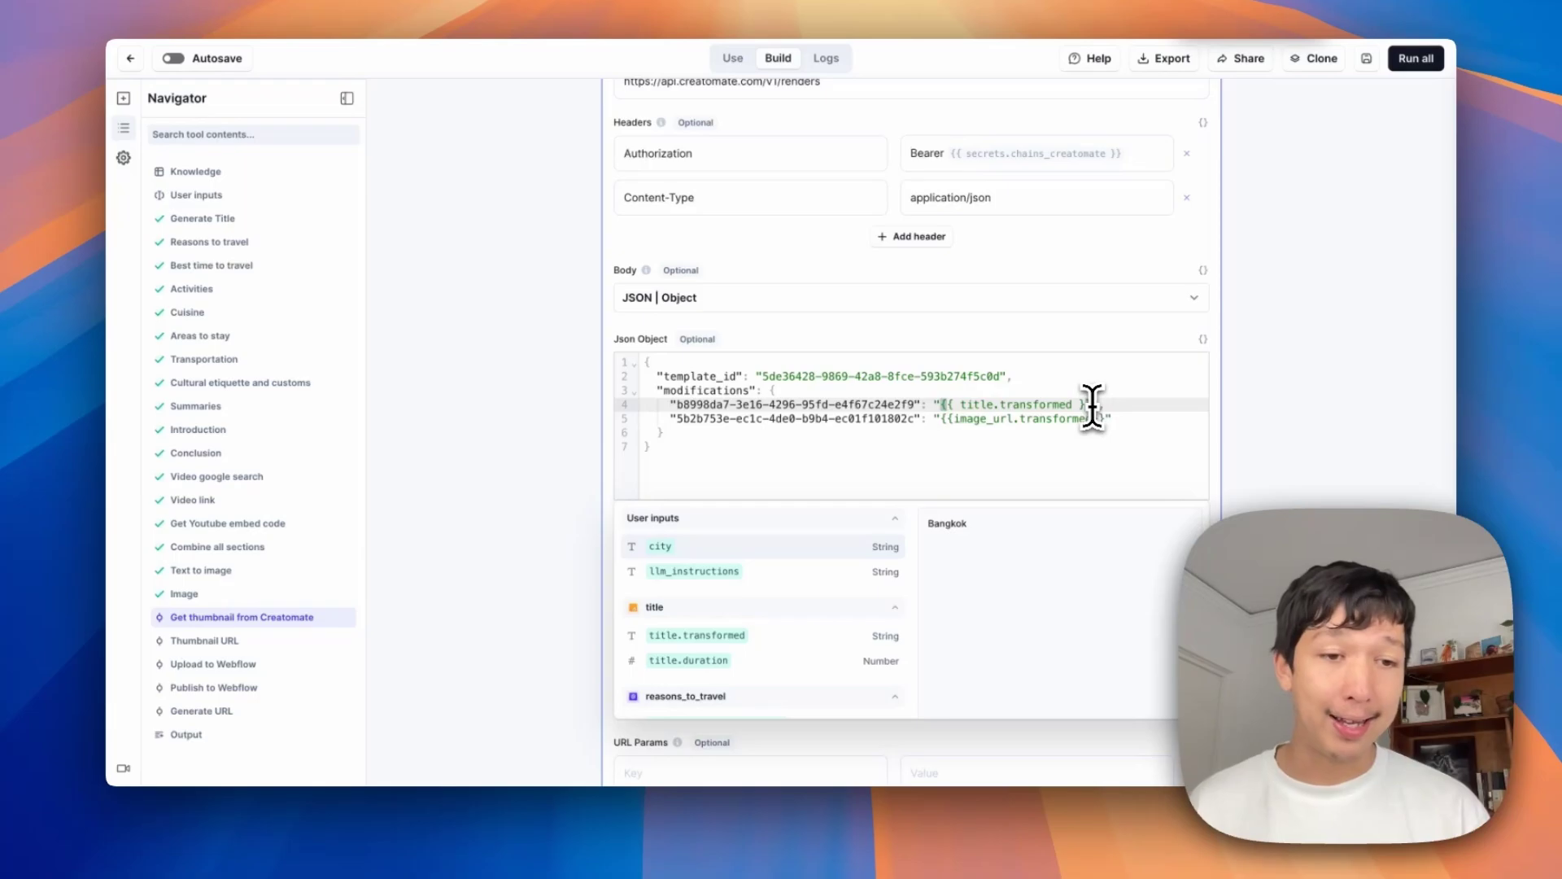
{"action": "double_click", "coordinate": [966, 406]}
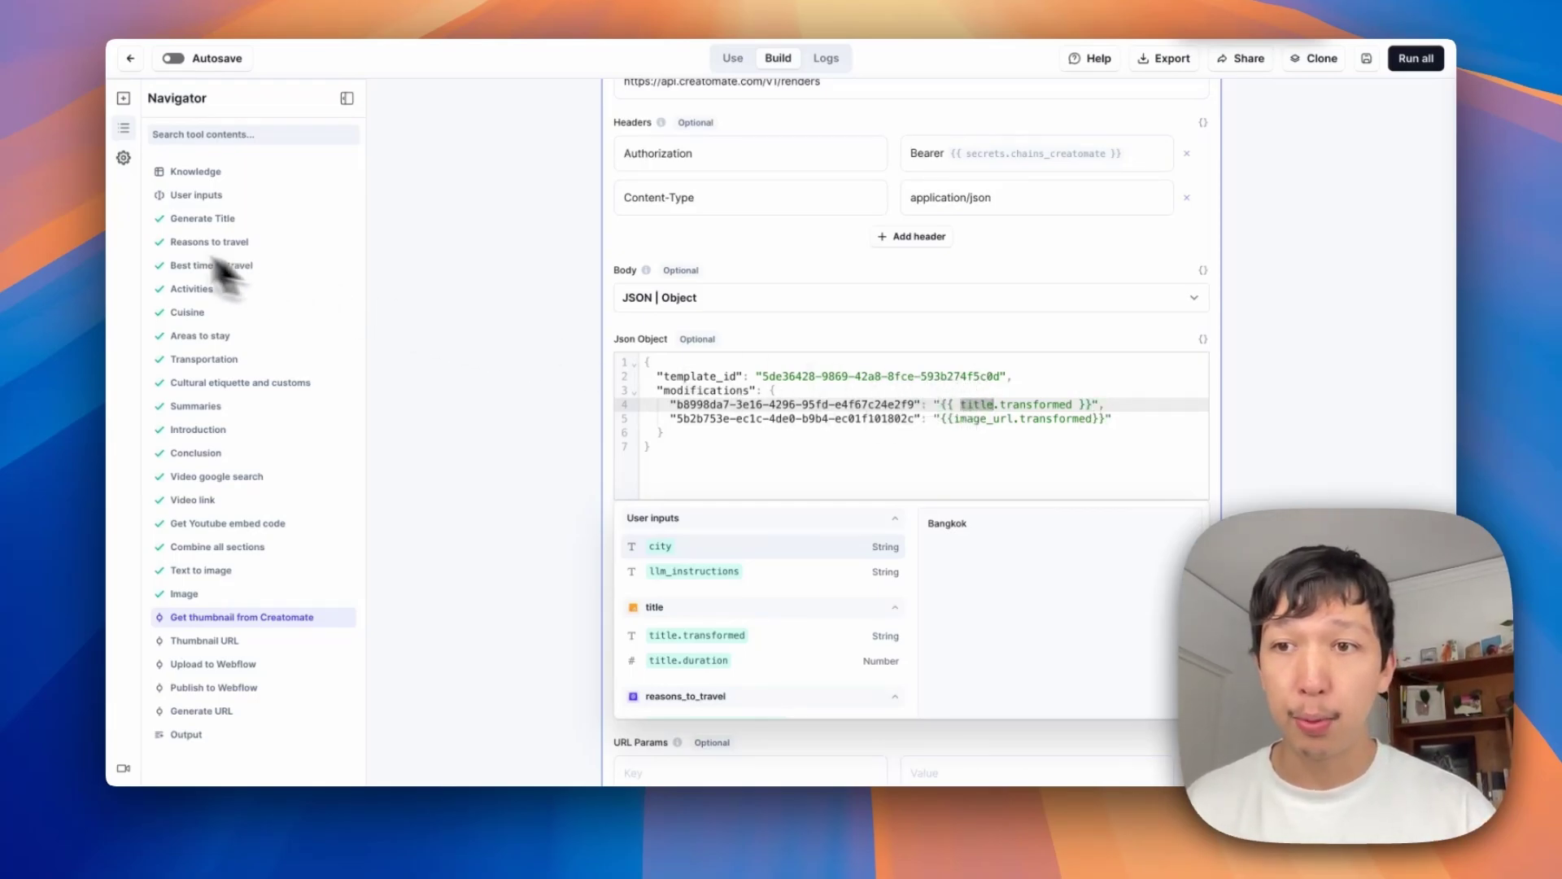
{"action": "left_click", "coordinate": [178, 224]}
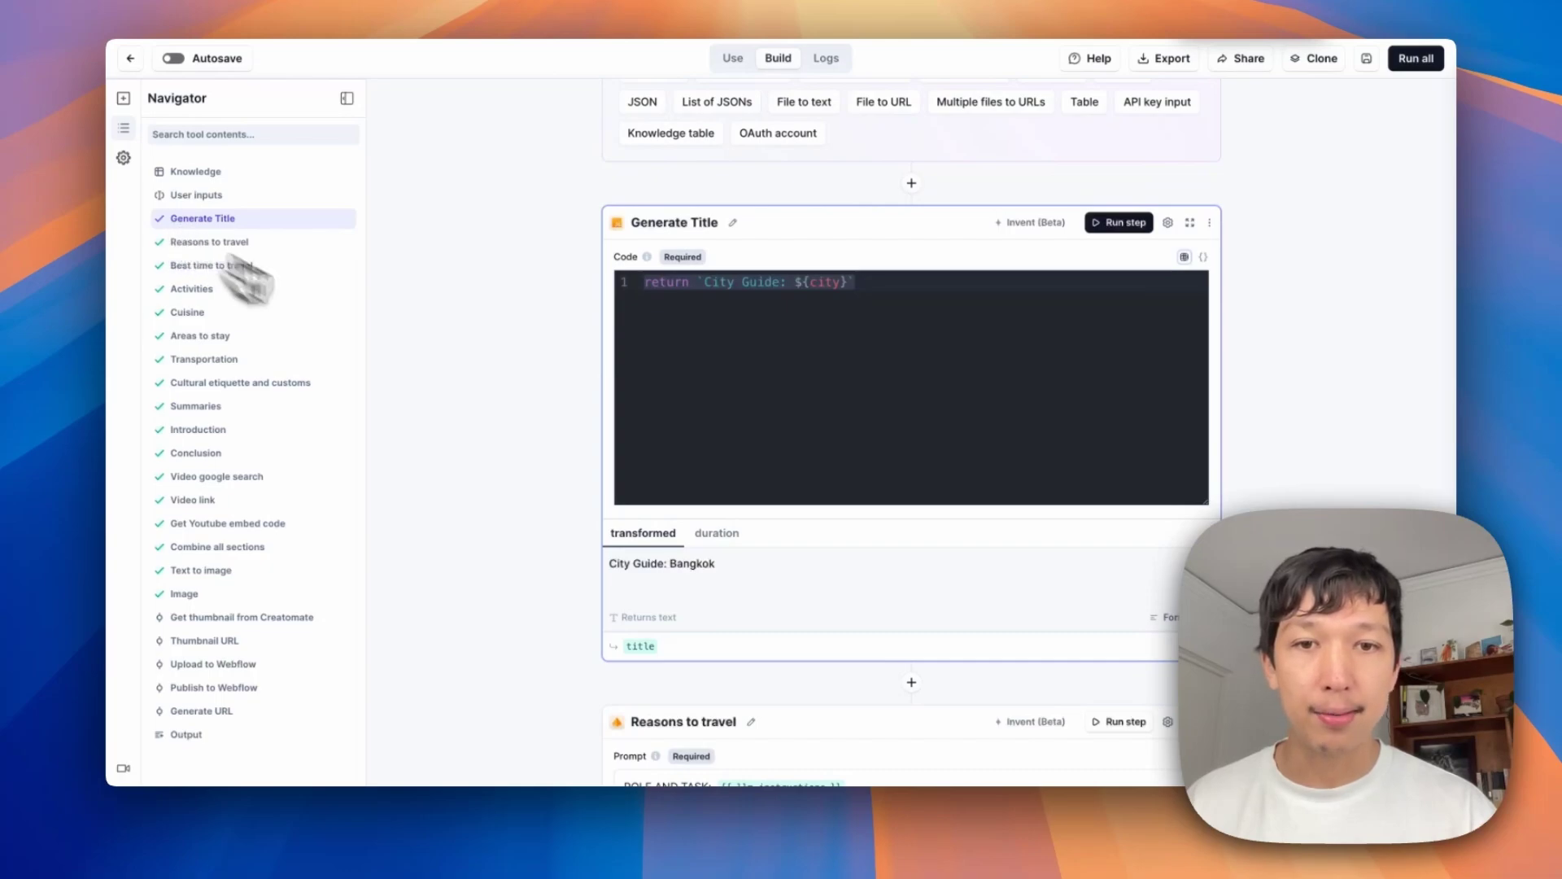
Step: Highlight the title output name of the Generate Title step and return to the Get thumbnail from Creatomate step
{"action": "left_click", "coordinate": [685, 371]}
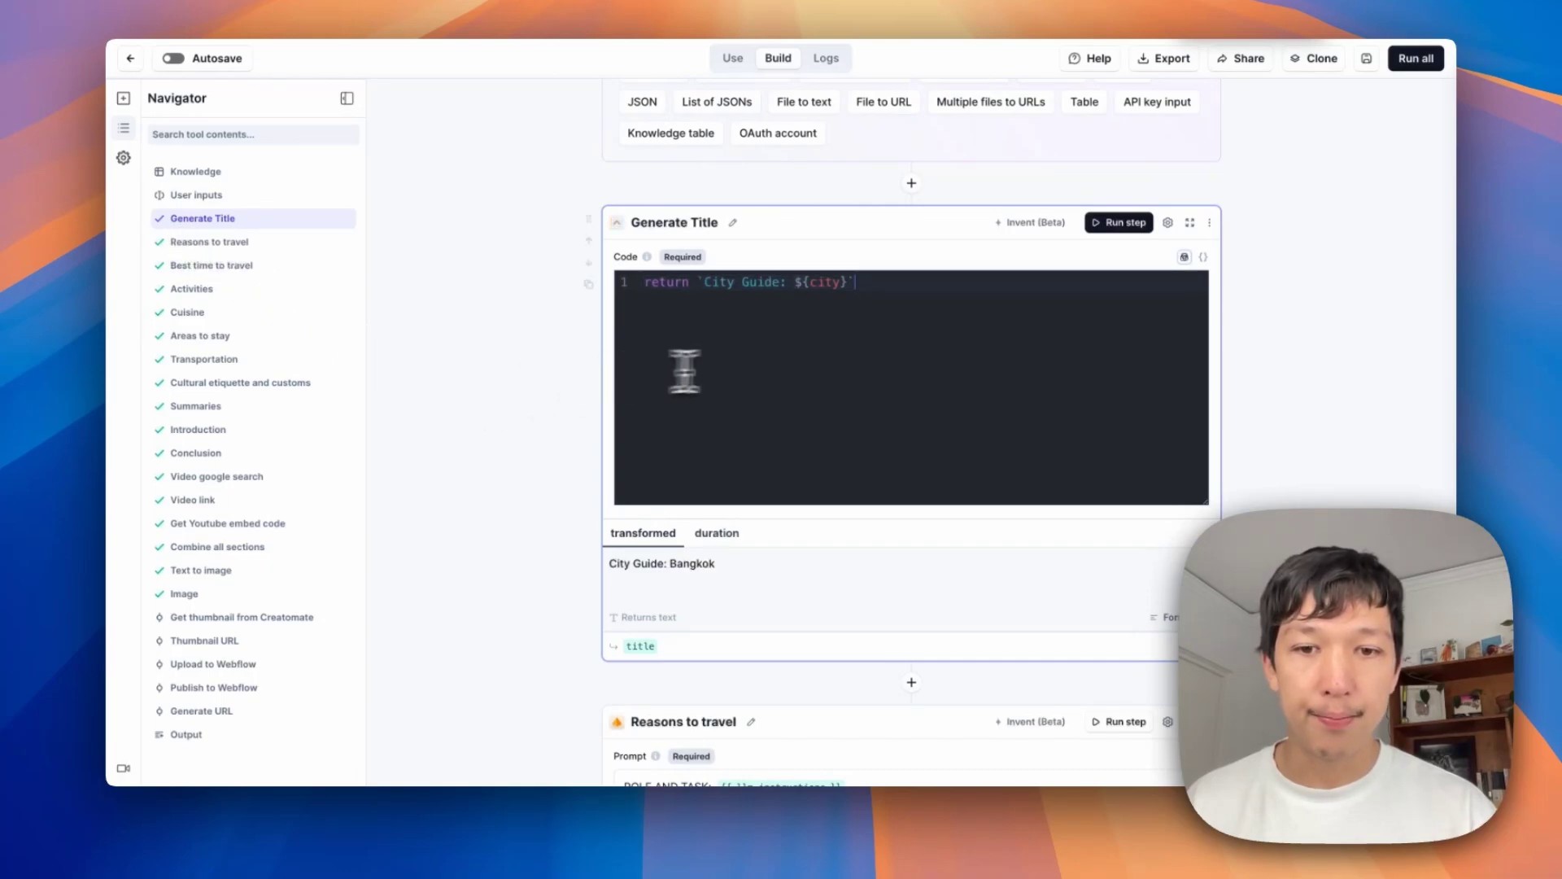
{"action": "double_click", "coordinate": [642, 646]}
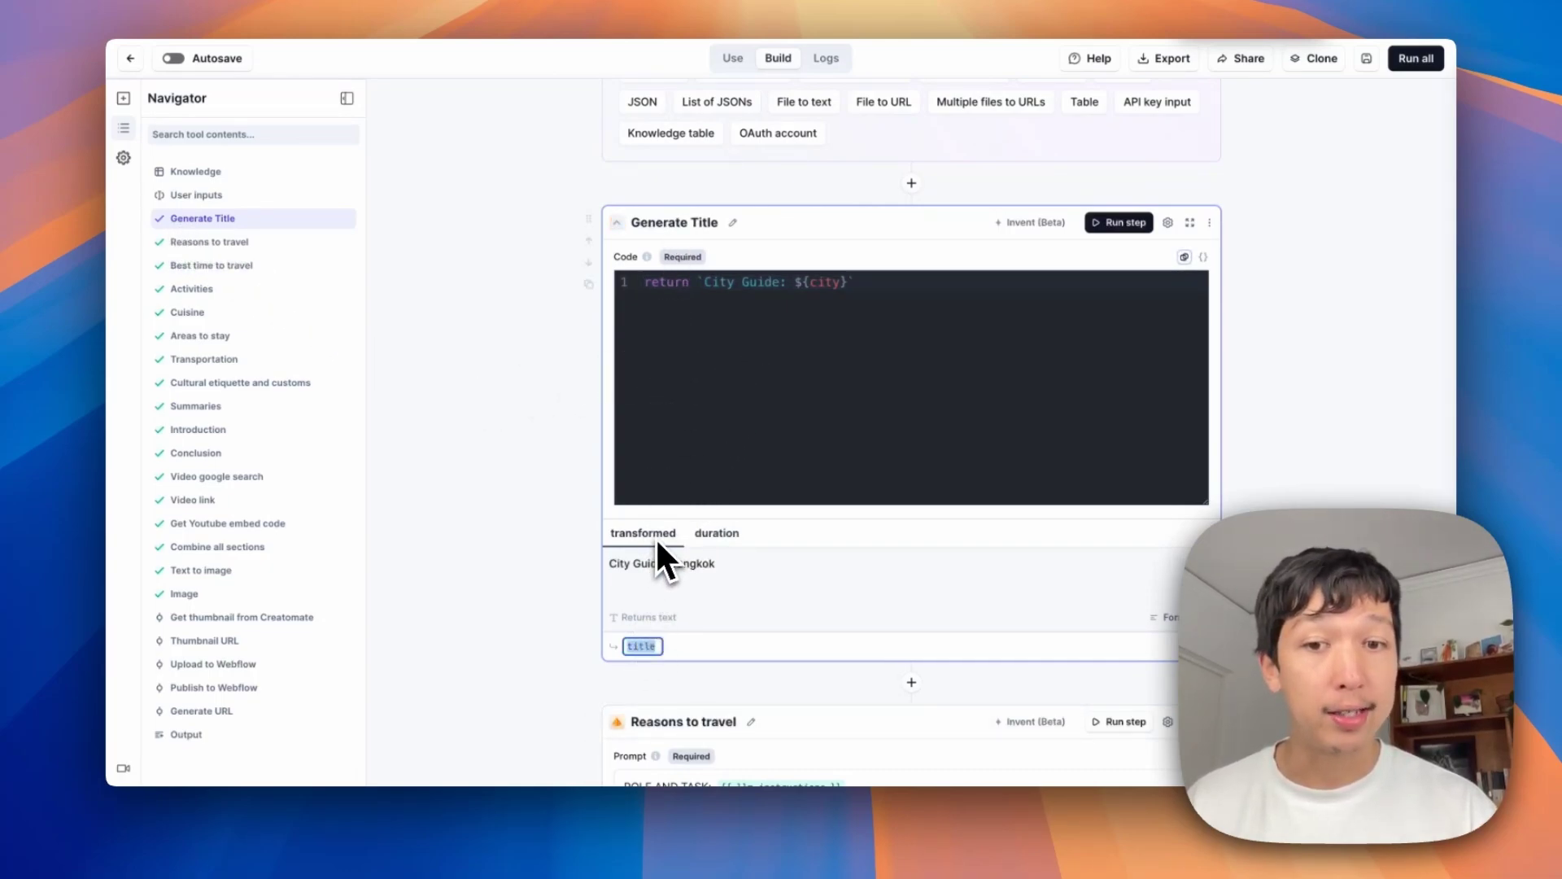
{"action": "left_click", "coordinate": [252, 619]}
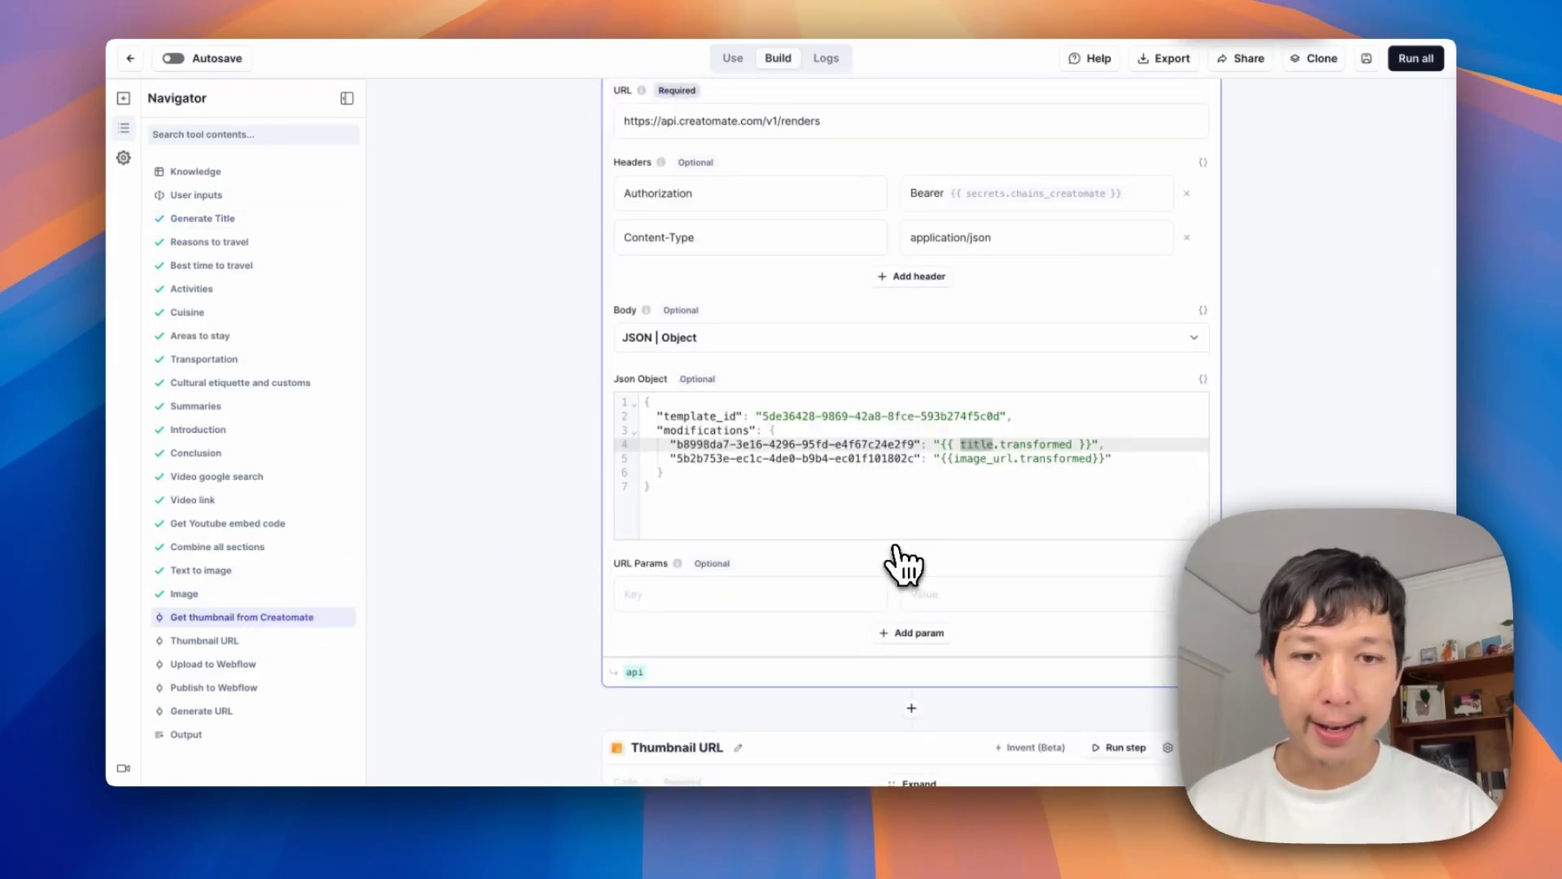
Step: Match image_url in the JSON body with the Image step's output name, then return to the Creatomate request settings
{"action": "left_click", "coordinate": [984, 458]}
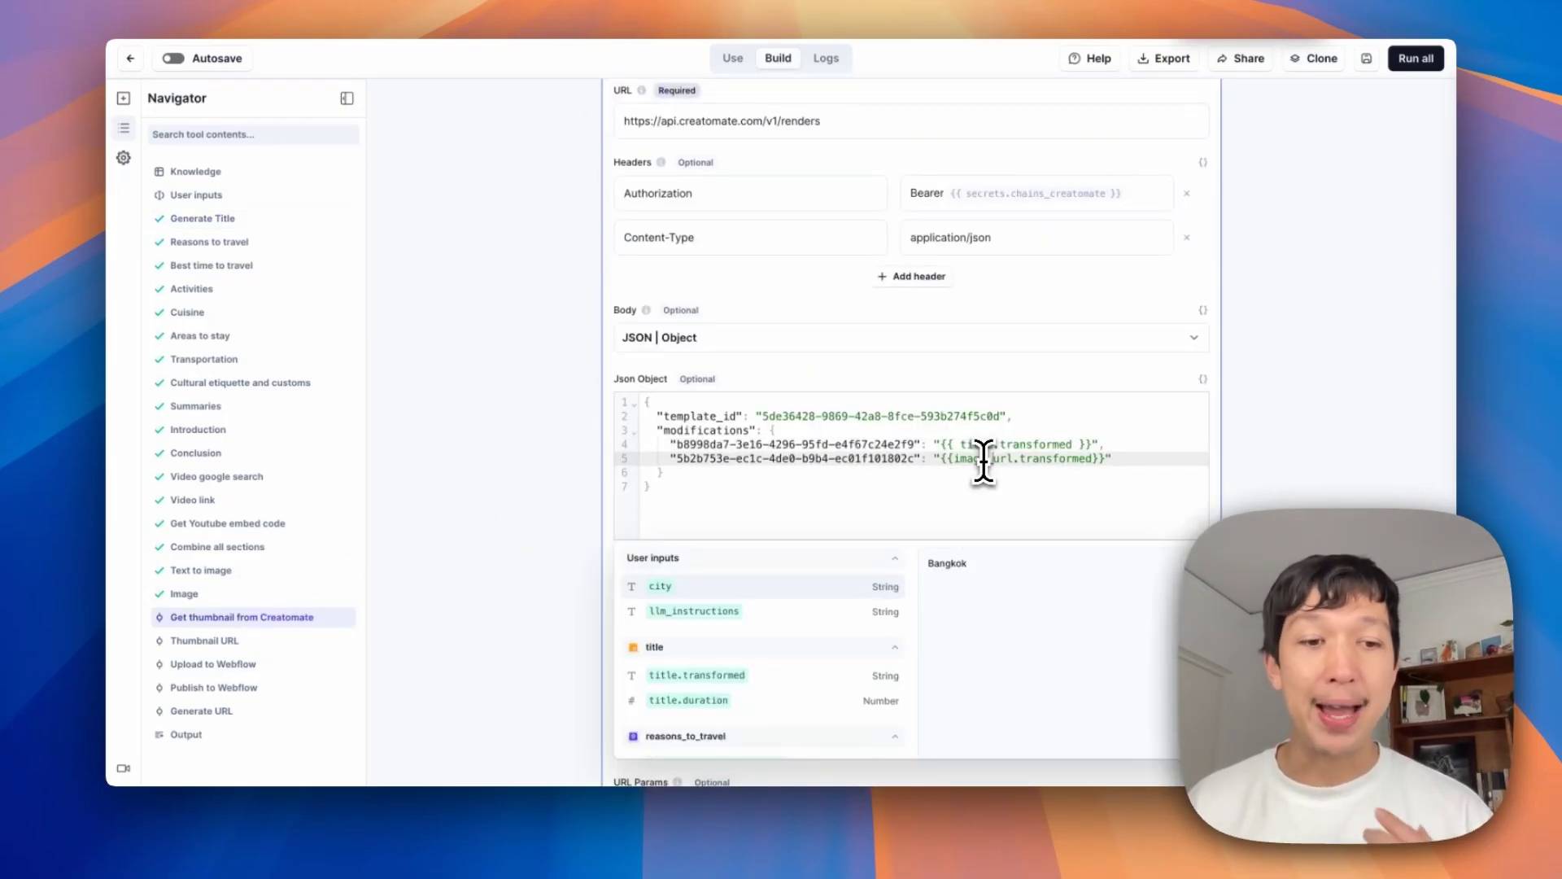
{"action": "double_click", "coordinate": [983, 458]}
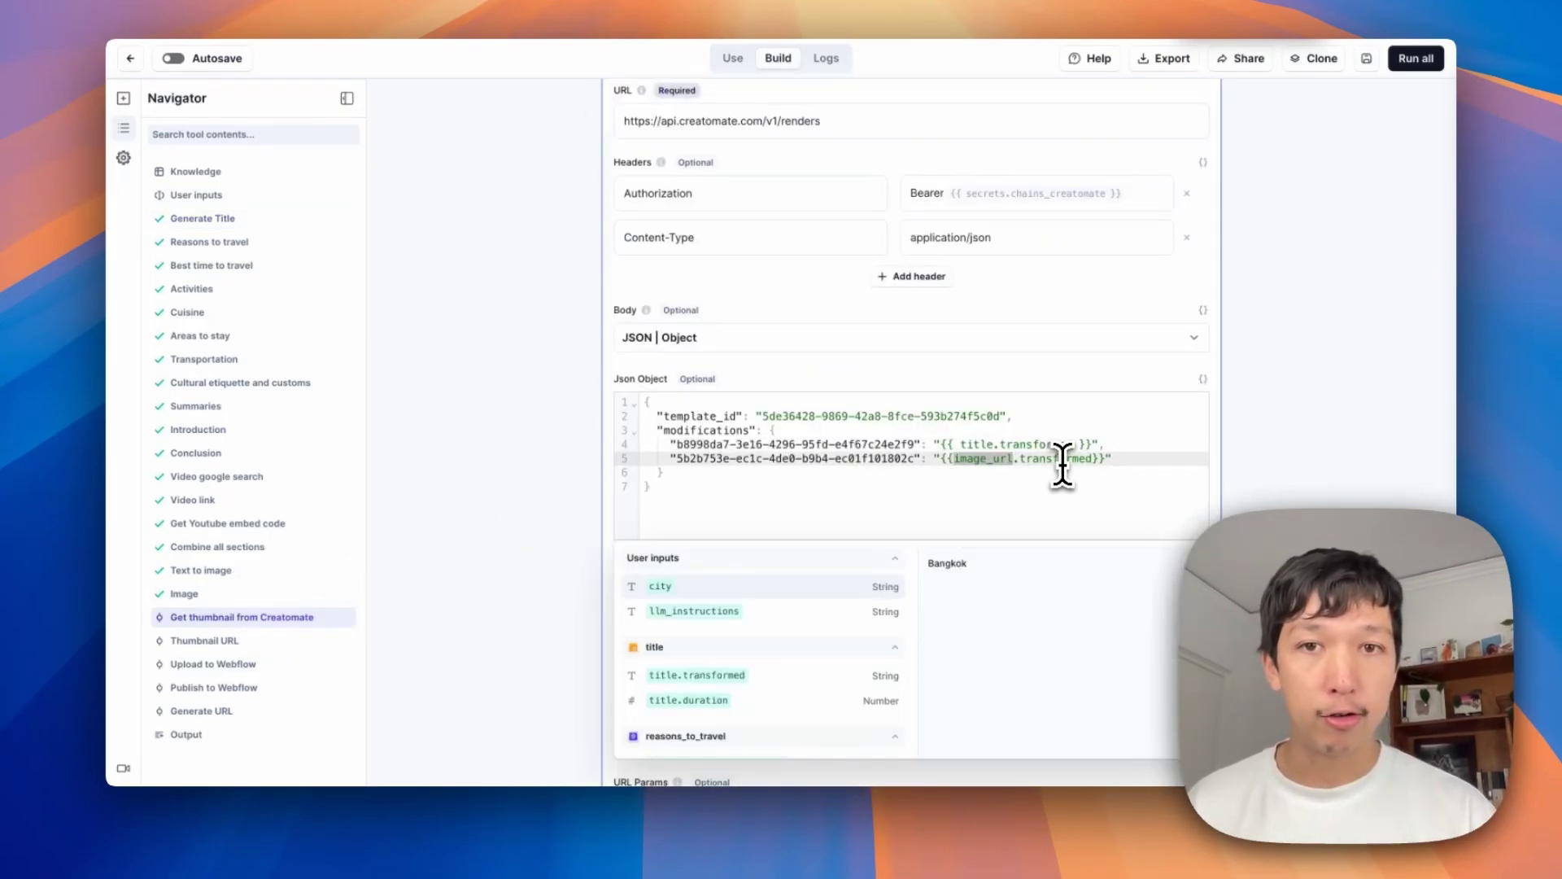
{"action": "scroll", "coordinate": [1063, 464], "scroll_direction": "up", "scroll_amount": 5}
{"action": "scroll", "coordinate": [1062, 472], "scroll_direction": "up", "scroll_amount": 3}
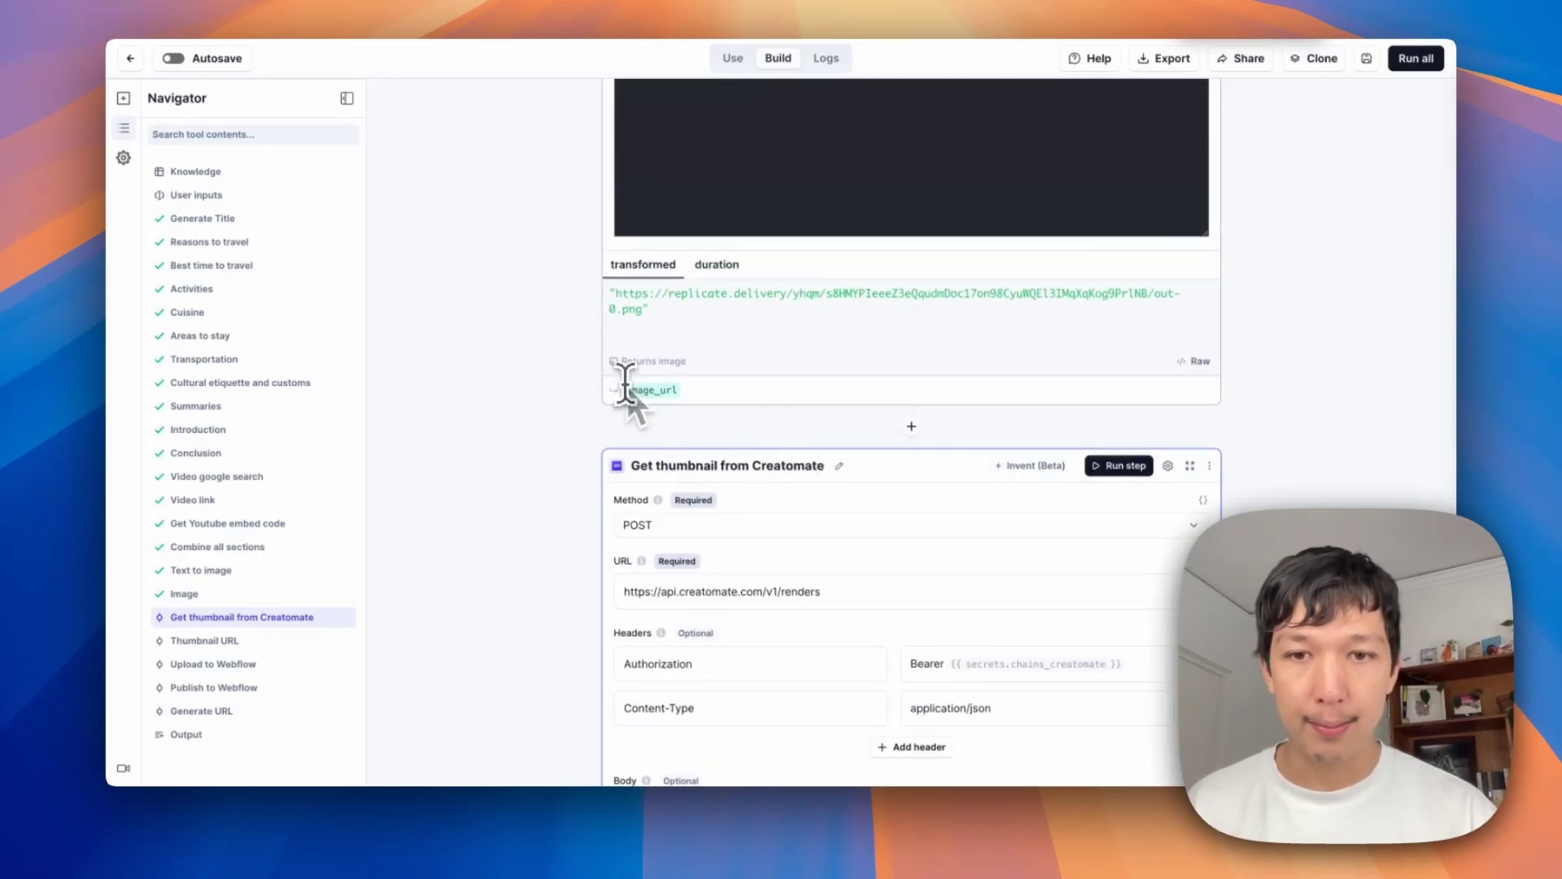
{"action": "left_click", "coordinate": [648, 390]}
{"action": "left_click", "coordinate": [582, 342]}
{"action": "scroll", "coordinate": [1123, 444], "scroll_direction": "down", "scroll_amount": 5}
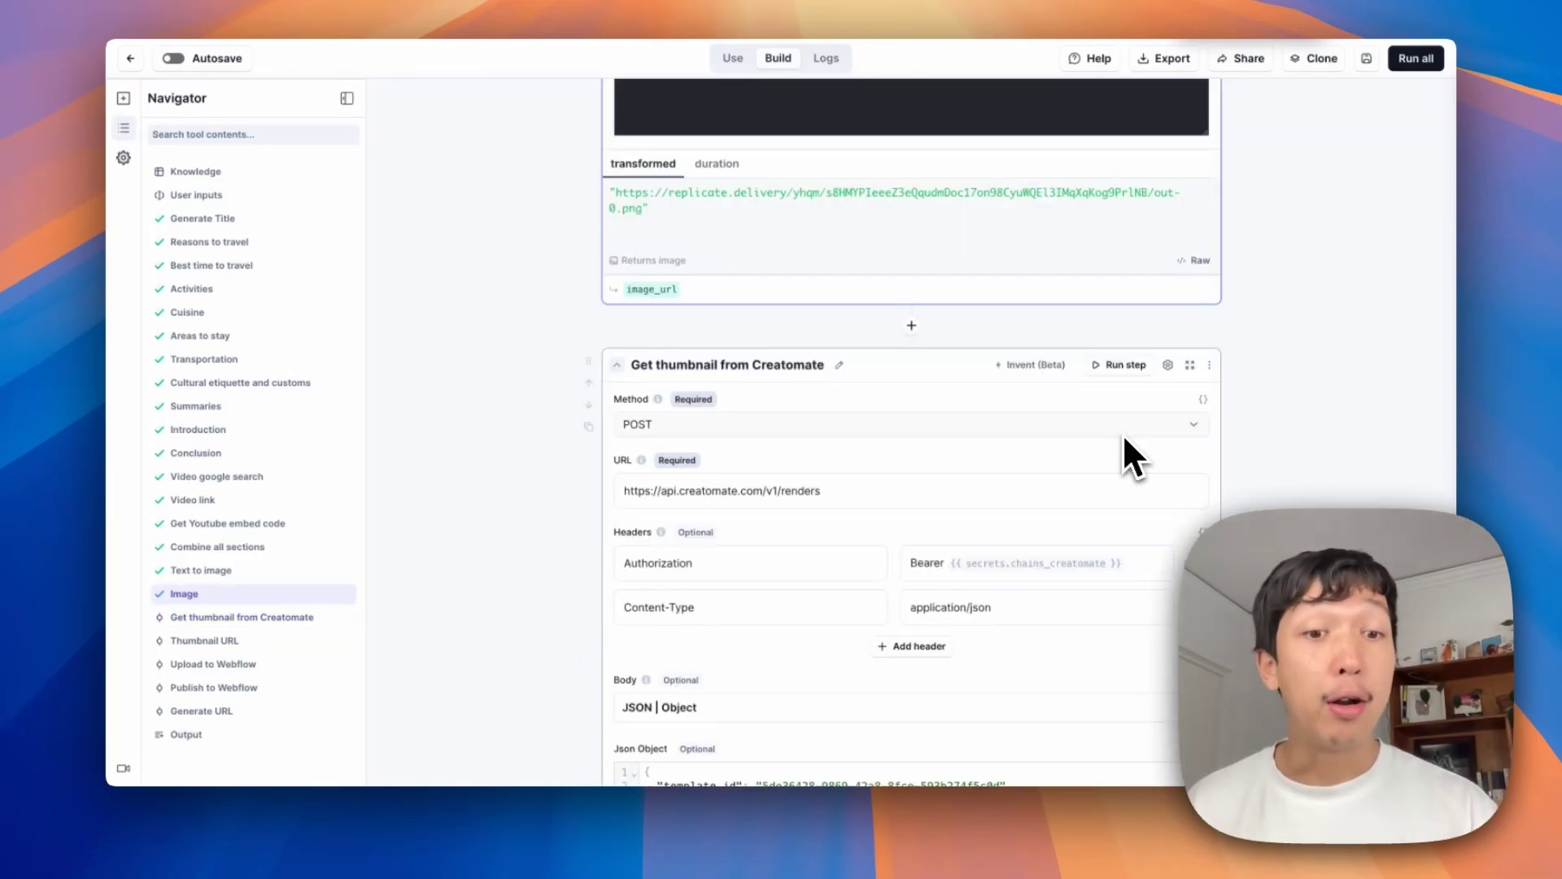
{"action": "scroll", "coordinate": [1125, 440], "scroll_direction": "down", "scroll_amount": 3}
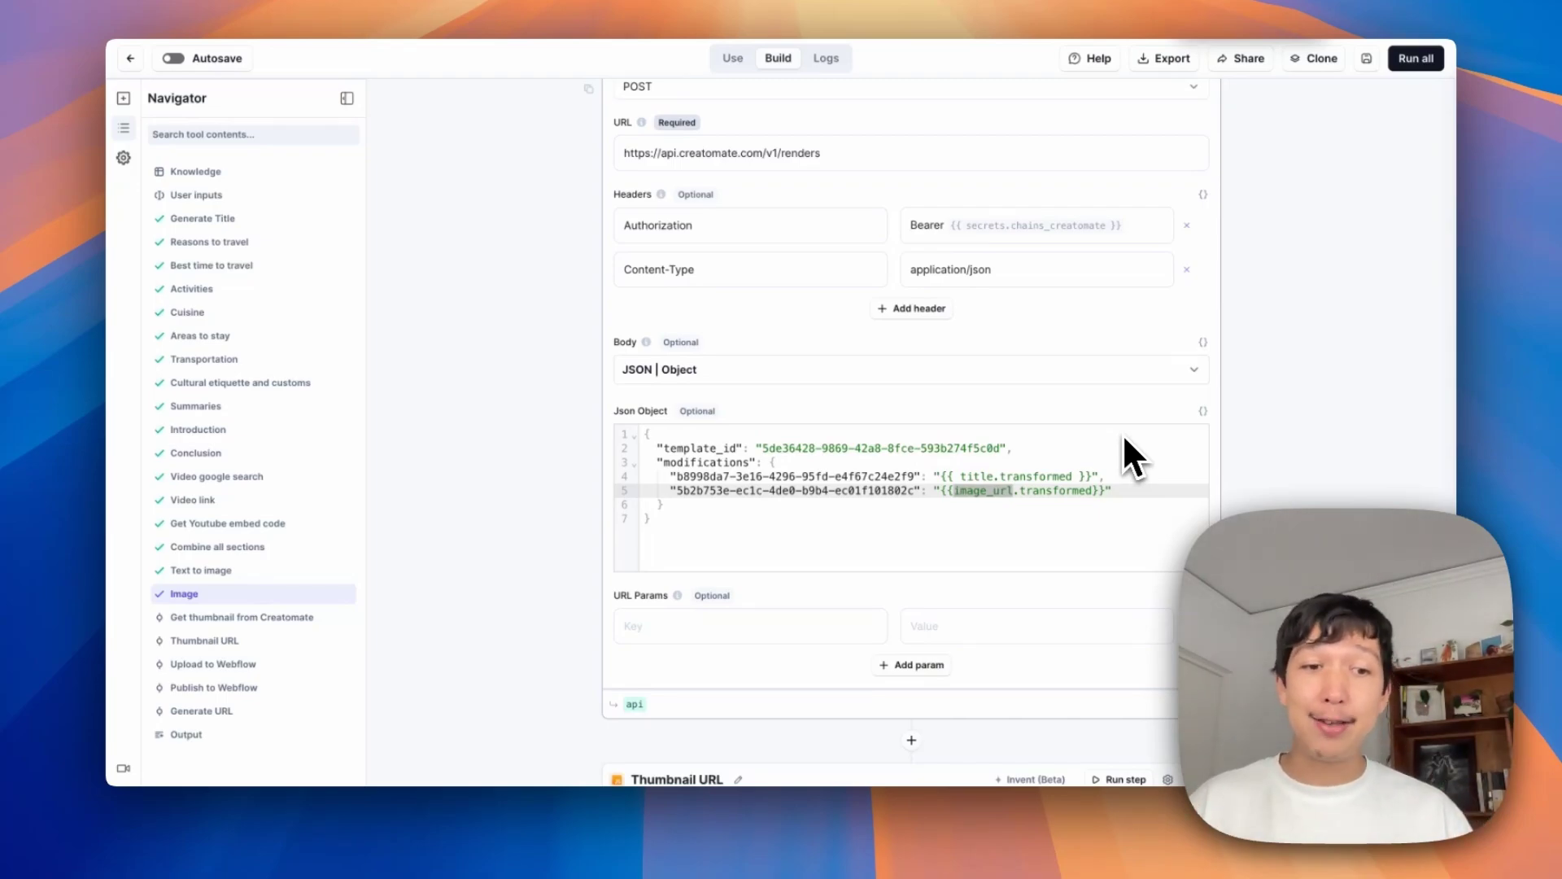
Step: Examine the Authorization header of the Creatomate request, highlighting Bearer and the secret variable that follows it
{"action": "left_click", "coordinate": [673, 220]}
{"action": "double_click", "coordinate": [929, 228]}
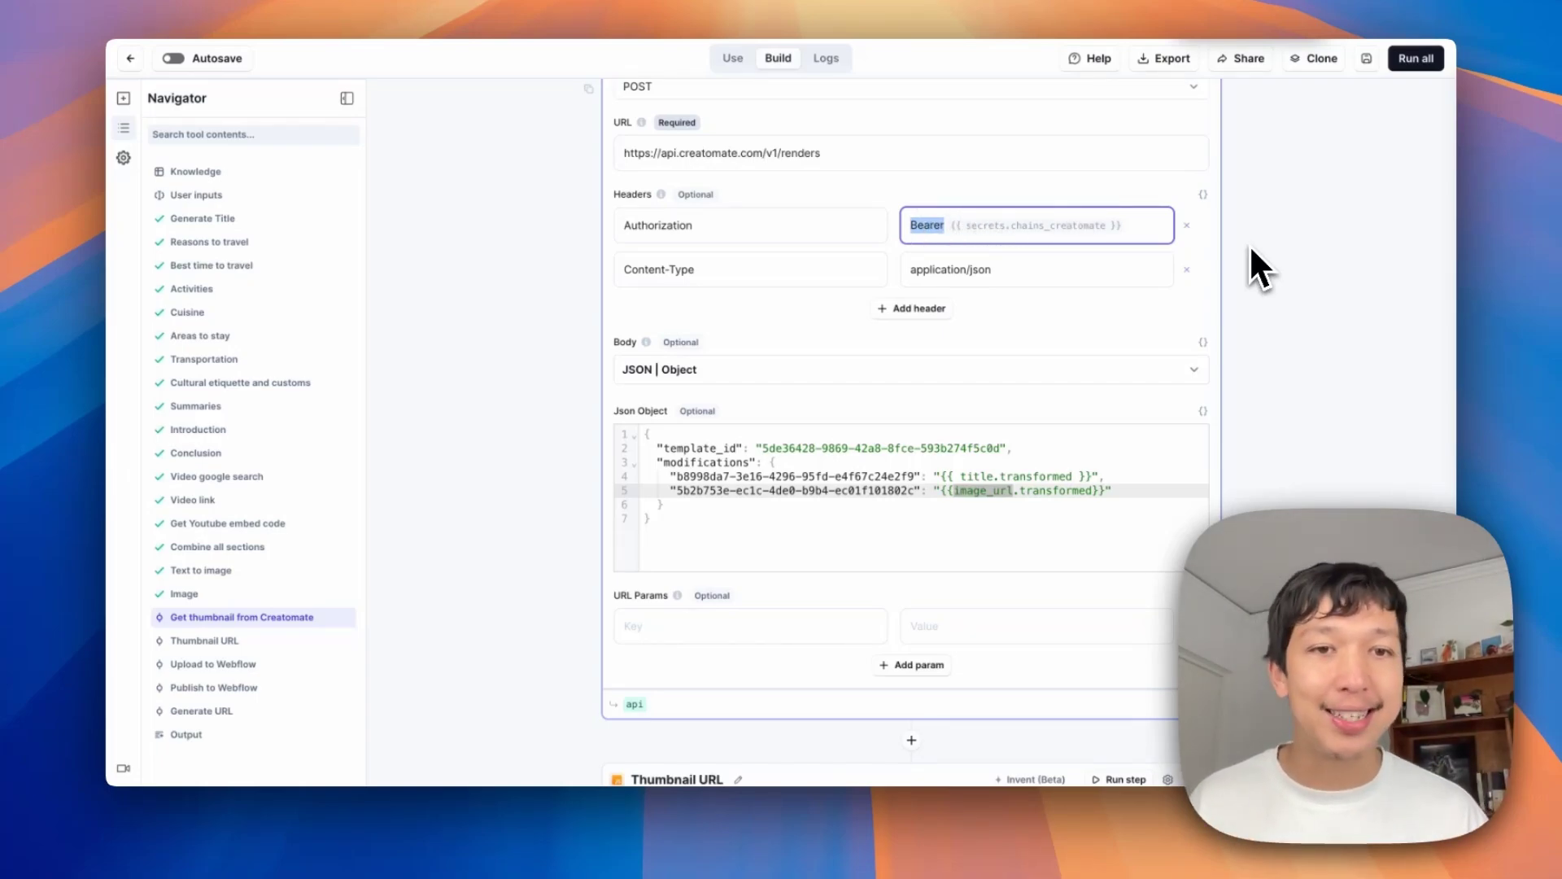
{"action": "left_click", "coordinate": [1147, 227]}
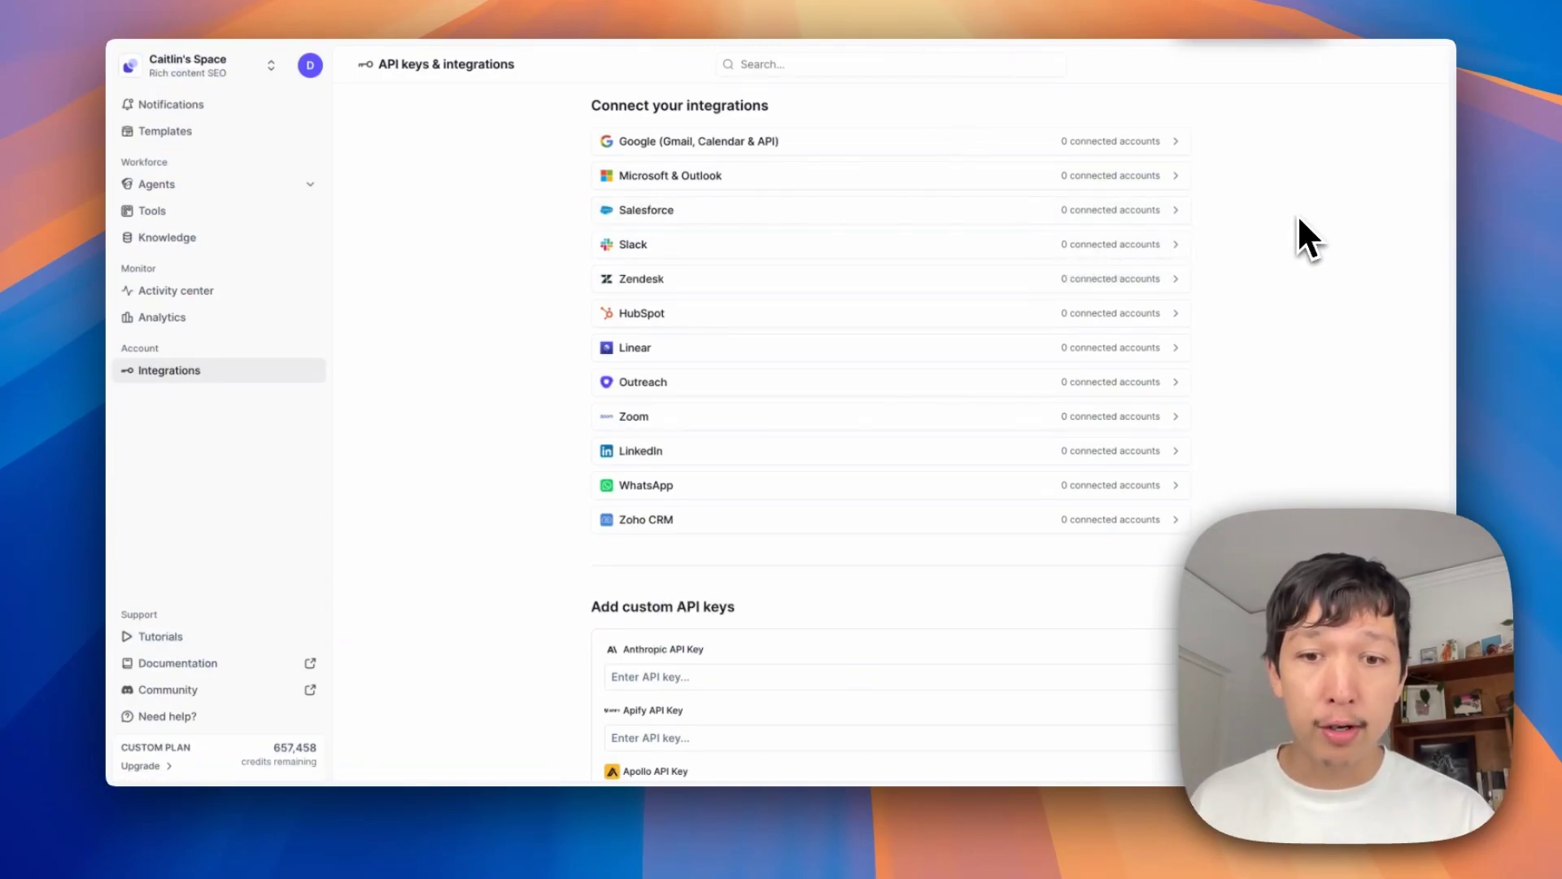
Step: Find chains_creatomate among the custom API keys on the integrations page and match it to the secret in the Authorization header
{"action": "scroll", "coordinate": [1298, 219], "scroll_direction": "down", "scroll_amount": 20}
{"action": "scroll", "coordinate": [1299, 220], "scroll_direction": "down", "scroll_amount": 15}
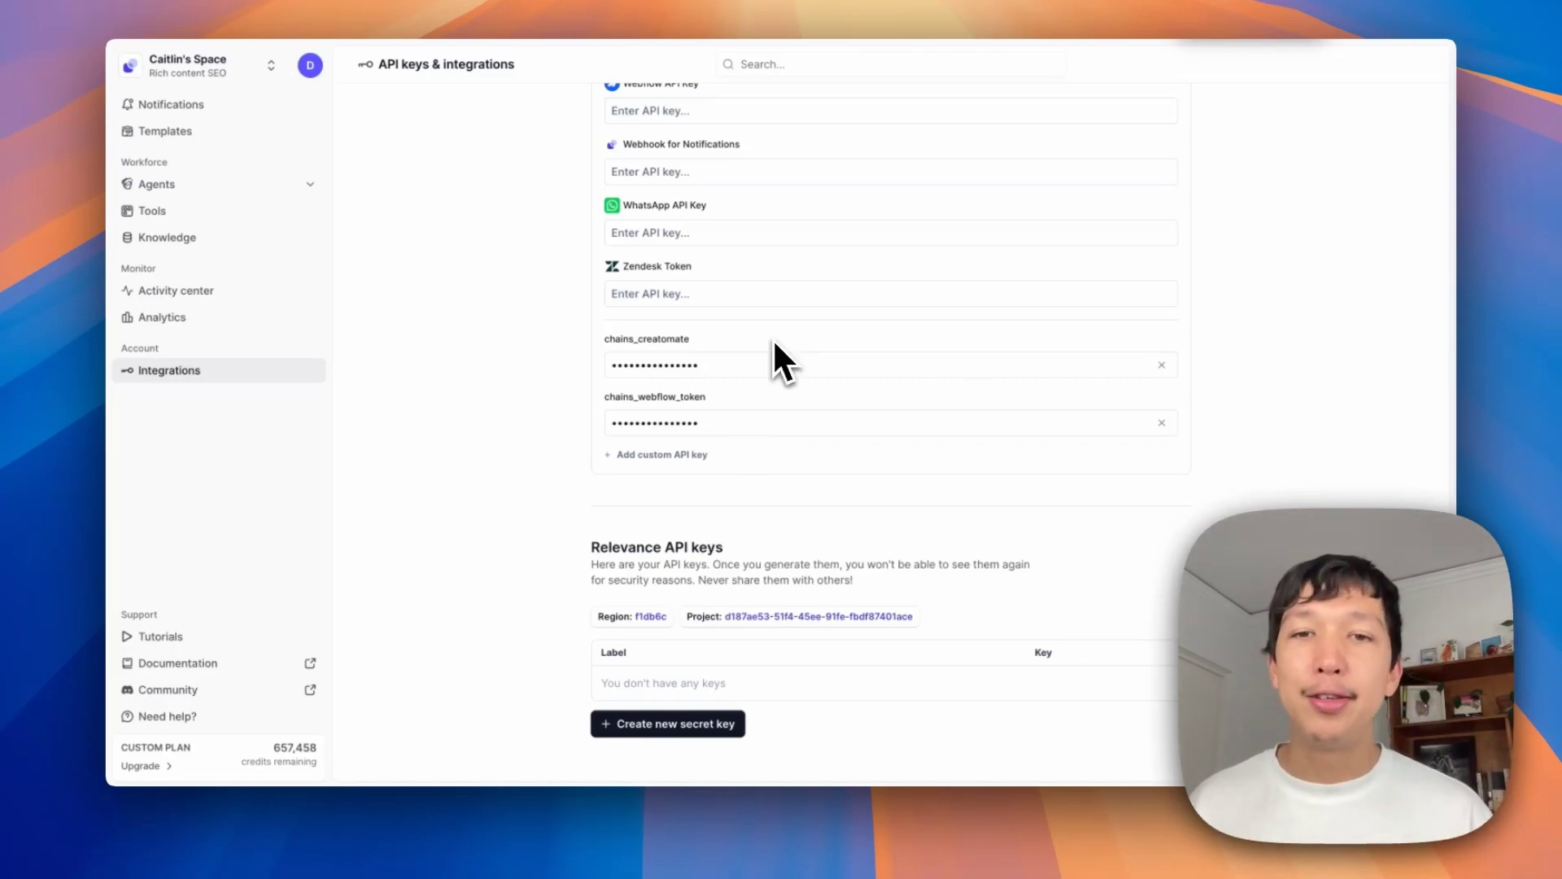
{"action": "double_click", "coordinate": [666, 345]}
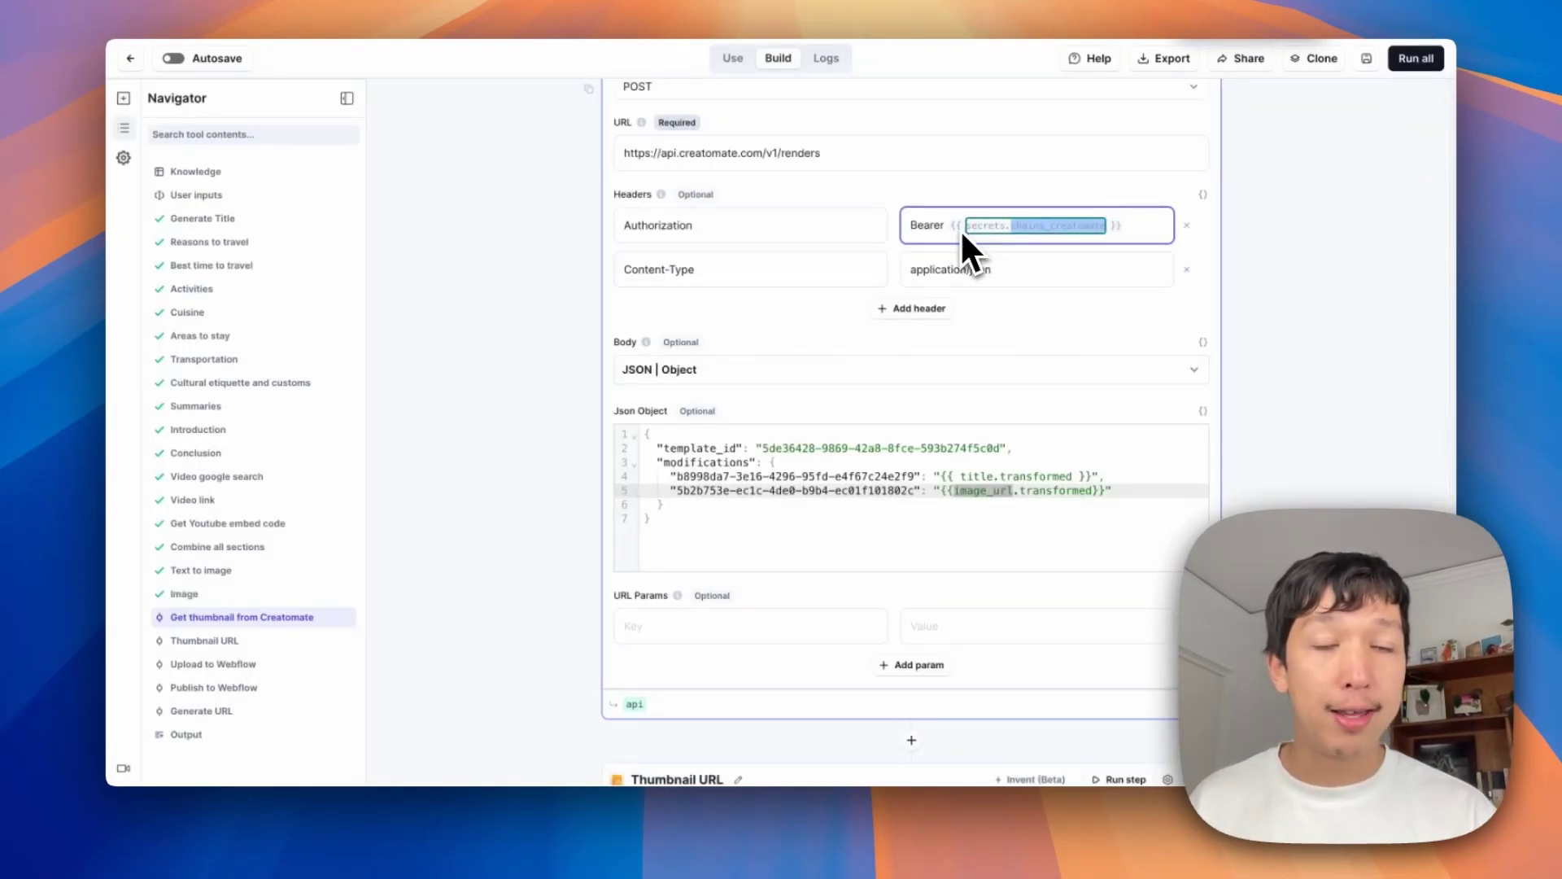
{"action": "left_click", "coordinate": [987, 224]}
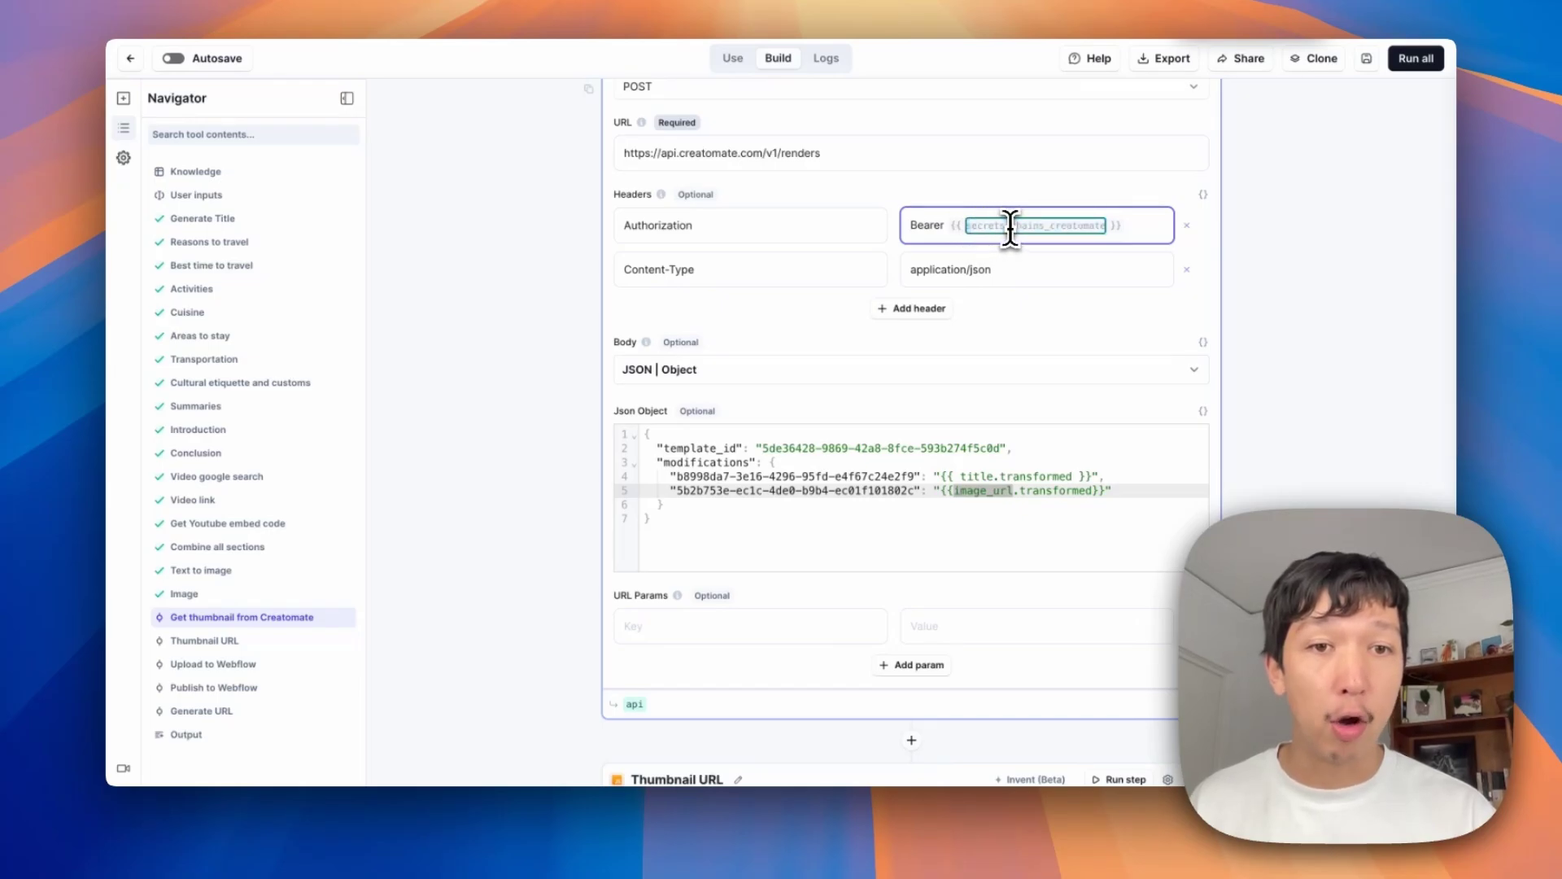
{"action": "left_click_drag", "start_coordinate": [1013, 226], "coordinate": [1111, 228]}
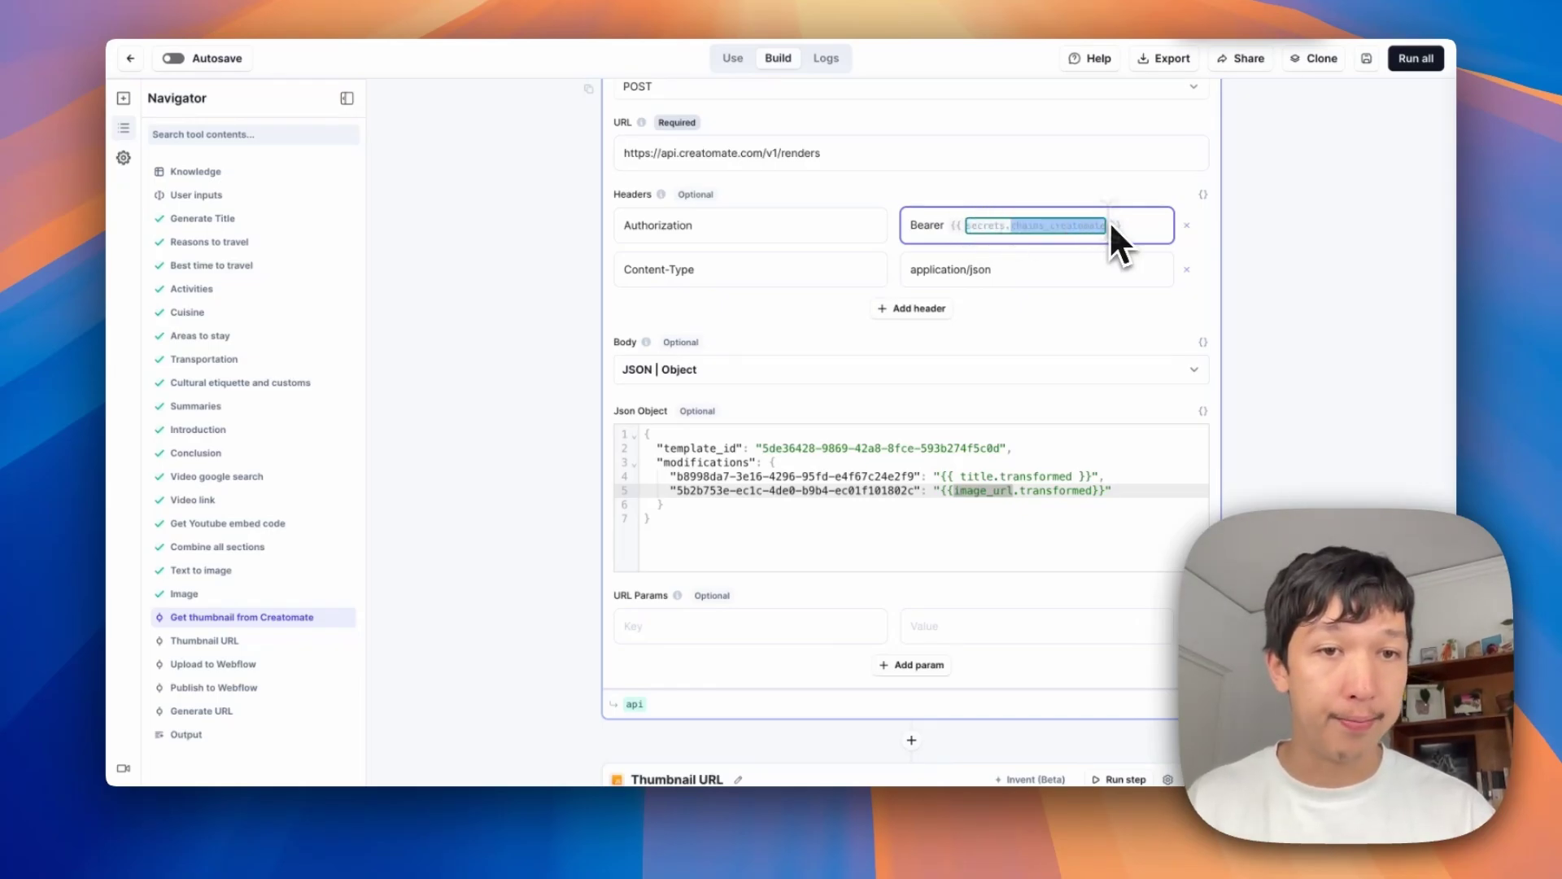
Step: Run the Get thumbnail from Creatomate step, view the image at the returned render URL, and close it
{"action": "scroll", "coordinate": [1288, 262], "scroll_direction": "up", "scroll_amount": 2}
{"action": "left_click", "coordinate": [1139, 129]}
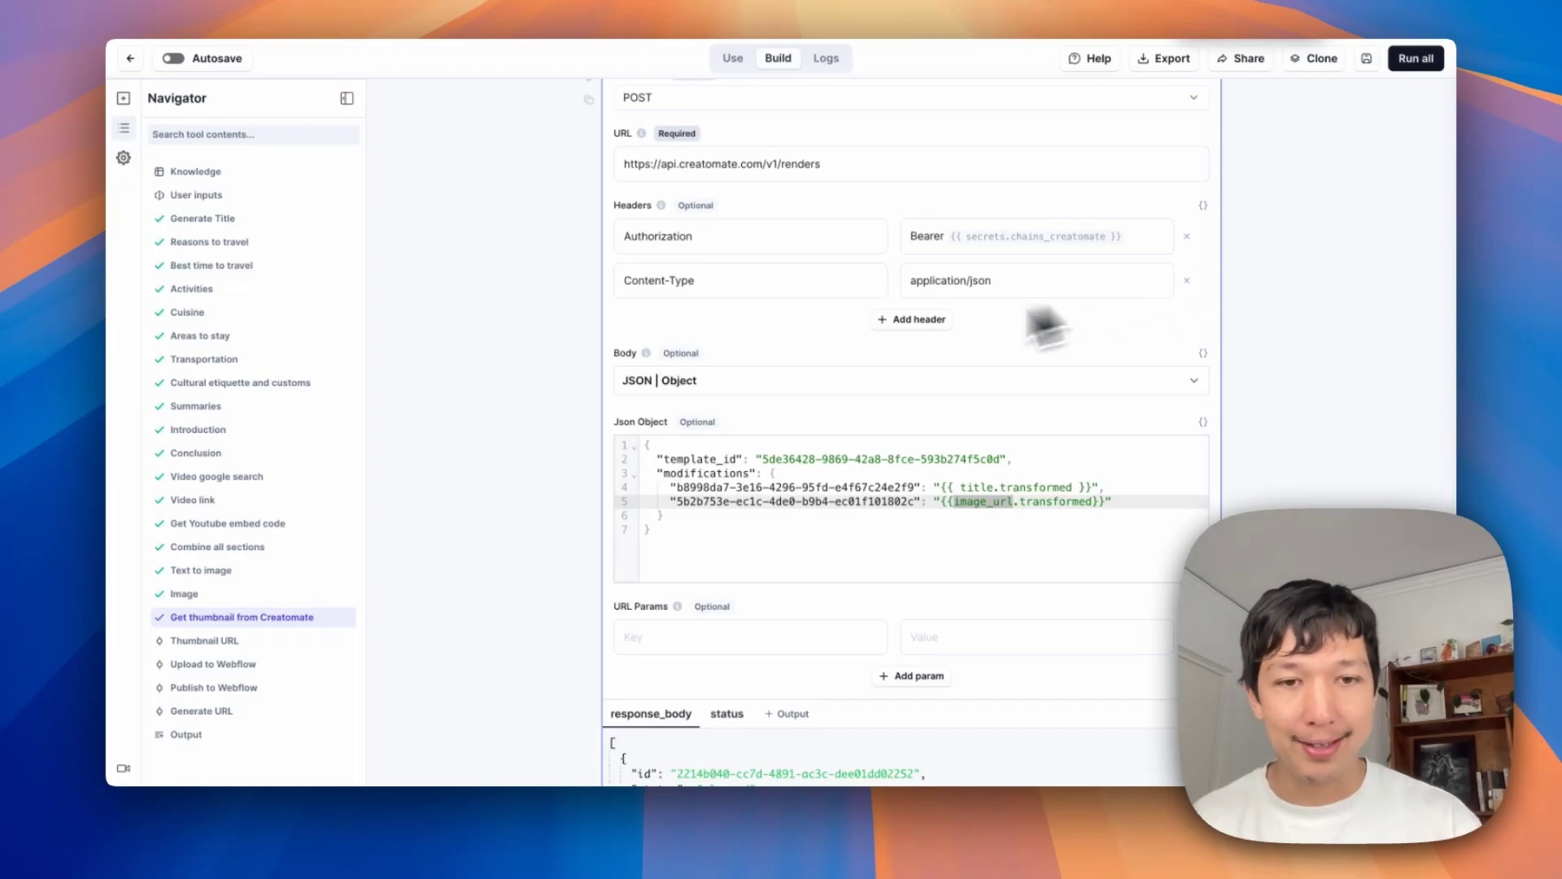
{"action": "scroll", "coordinate": [886, 529], "scroll_direction": "down", "scroll_amount": 5}
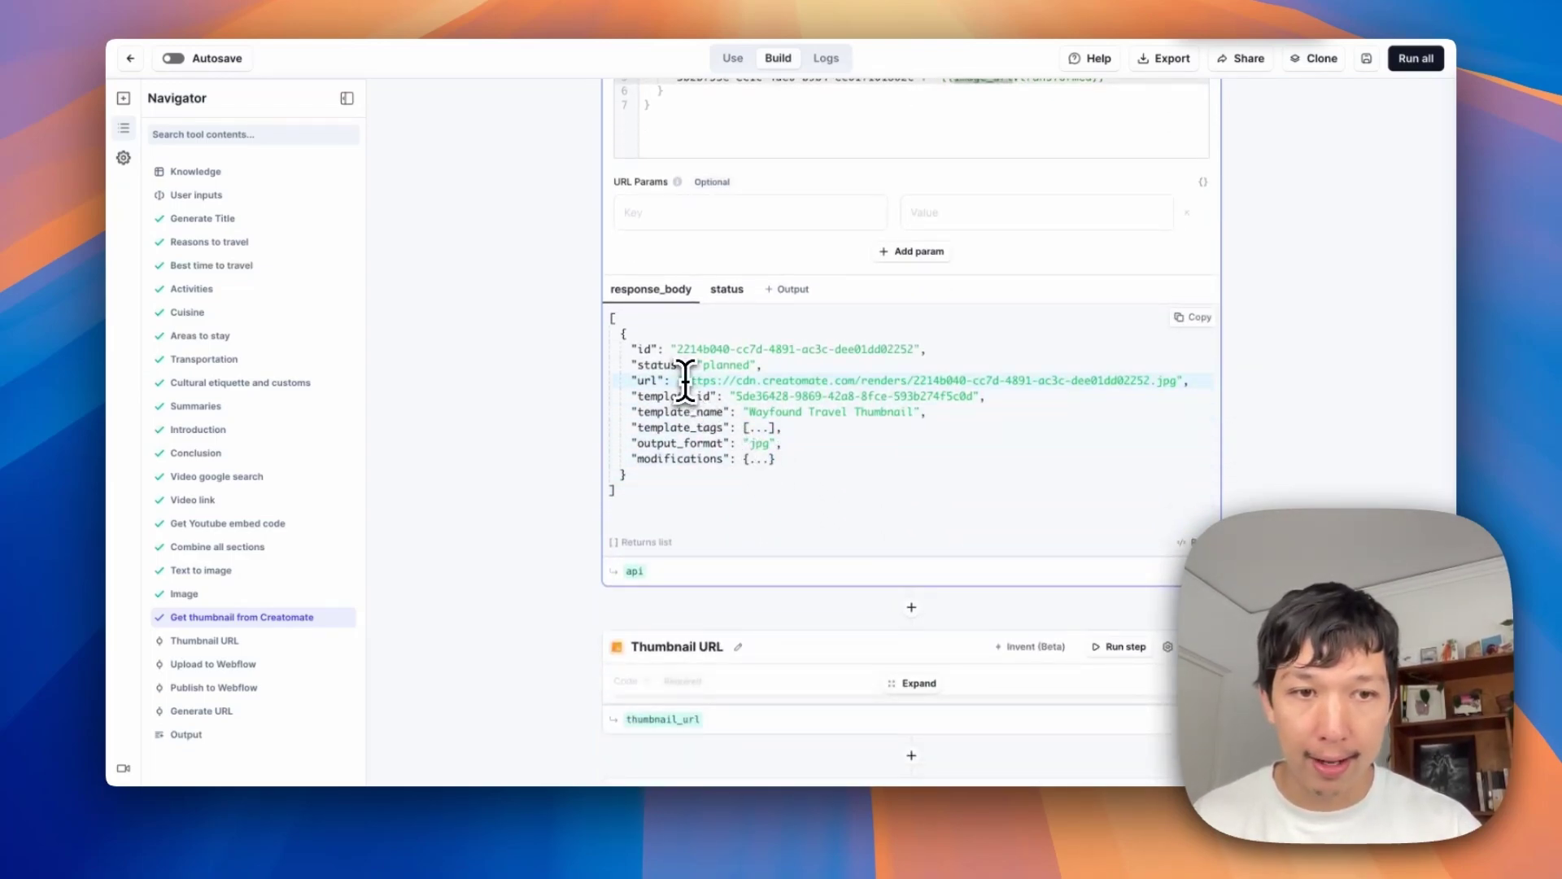
{"action": "left_click_drag", "start_coordinate": [687, 381], "coordinate": [1175, 383]}
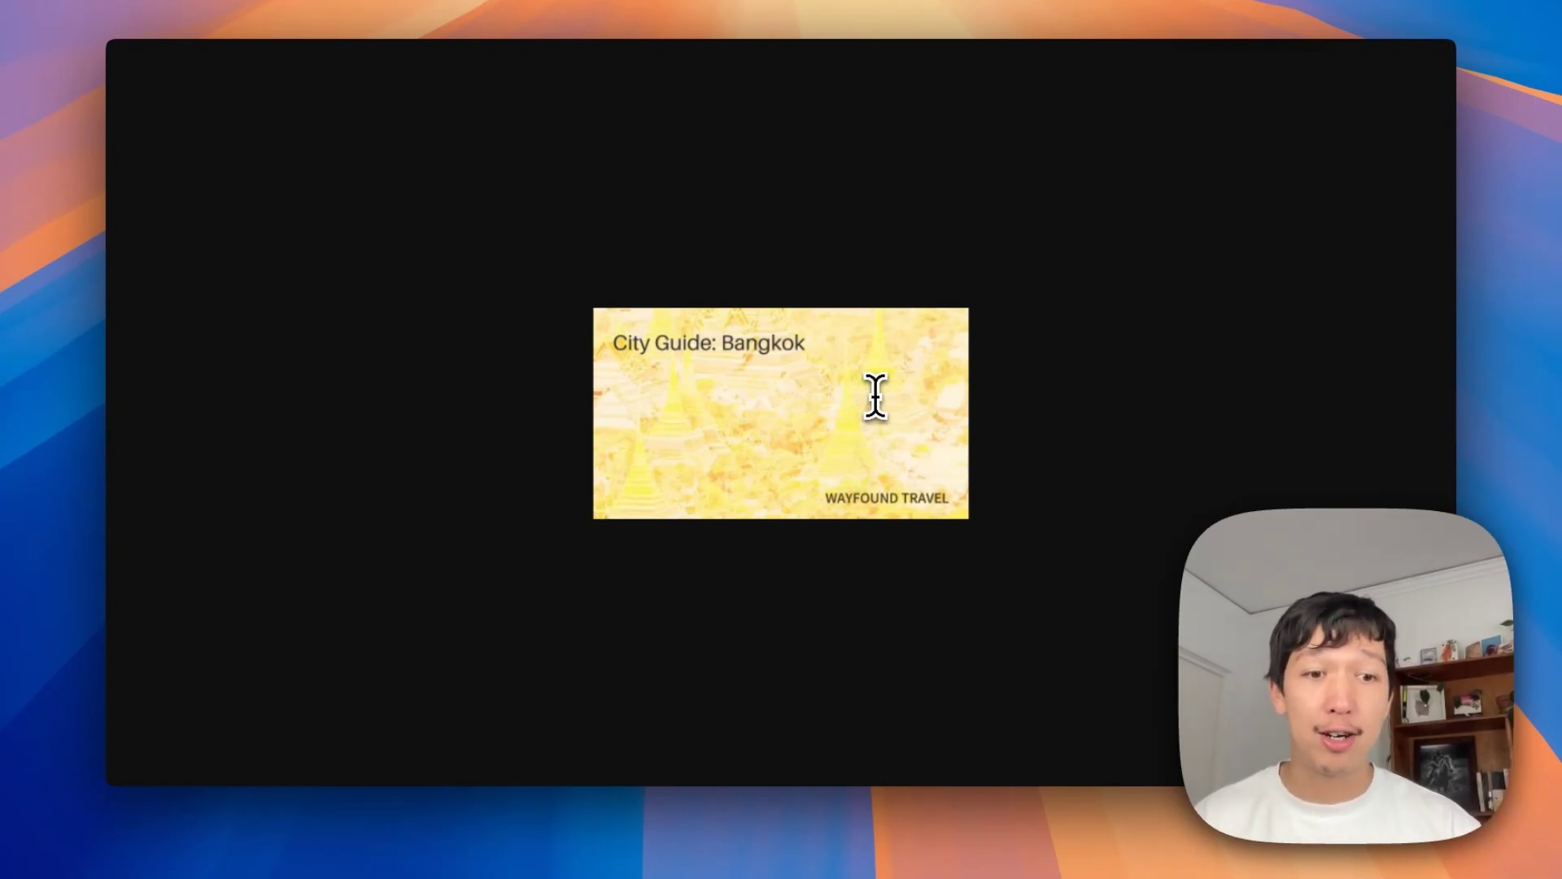
{"action": "key", "text": "super+w"}
Step: Highlight the url key in the Creatomate response body, then expand and run the Thumbnail URL step
{"action": "scroll", "coordinate": [852, 351], "scroll_direction": "down", "scroll_amount": 4}
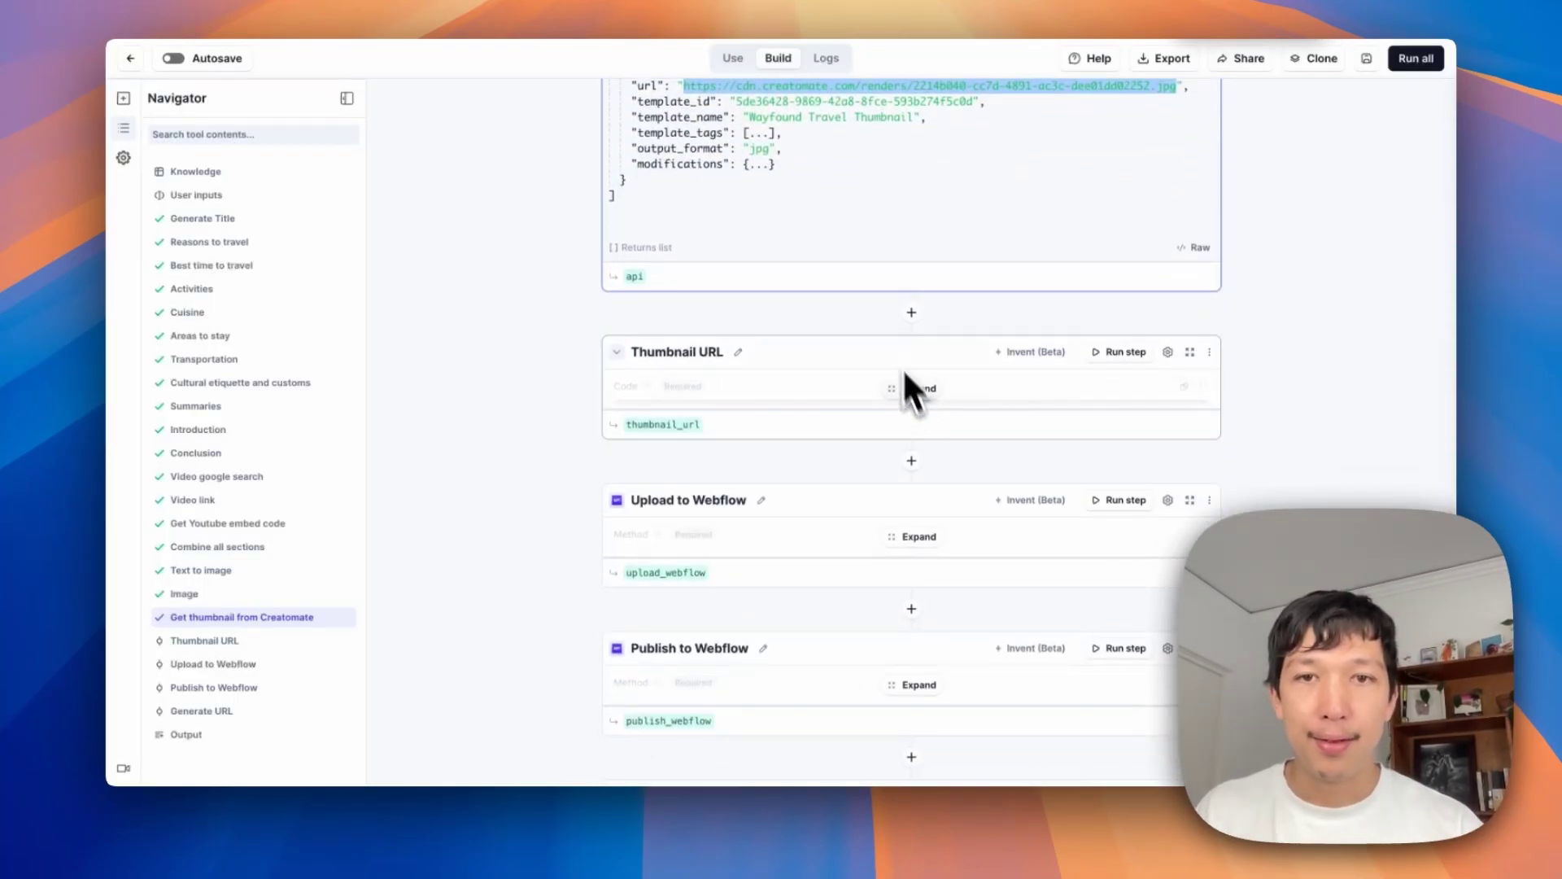
{"action": "scroll", "coordinate": [895, 358], "scroll_direction": "up", "scroll_amount": 5}
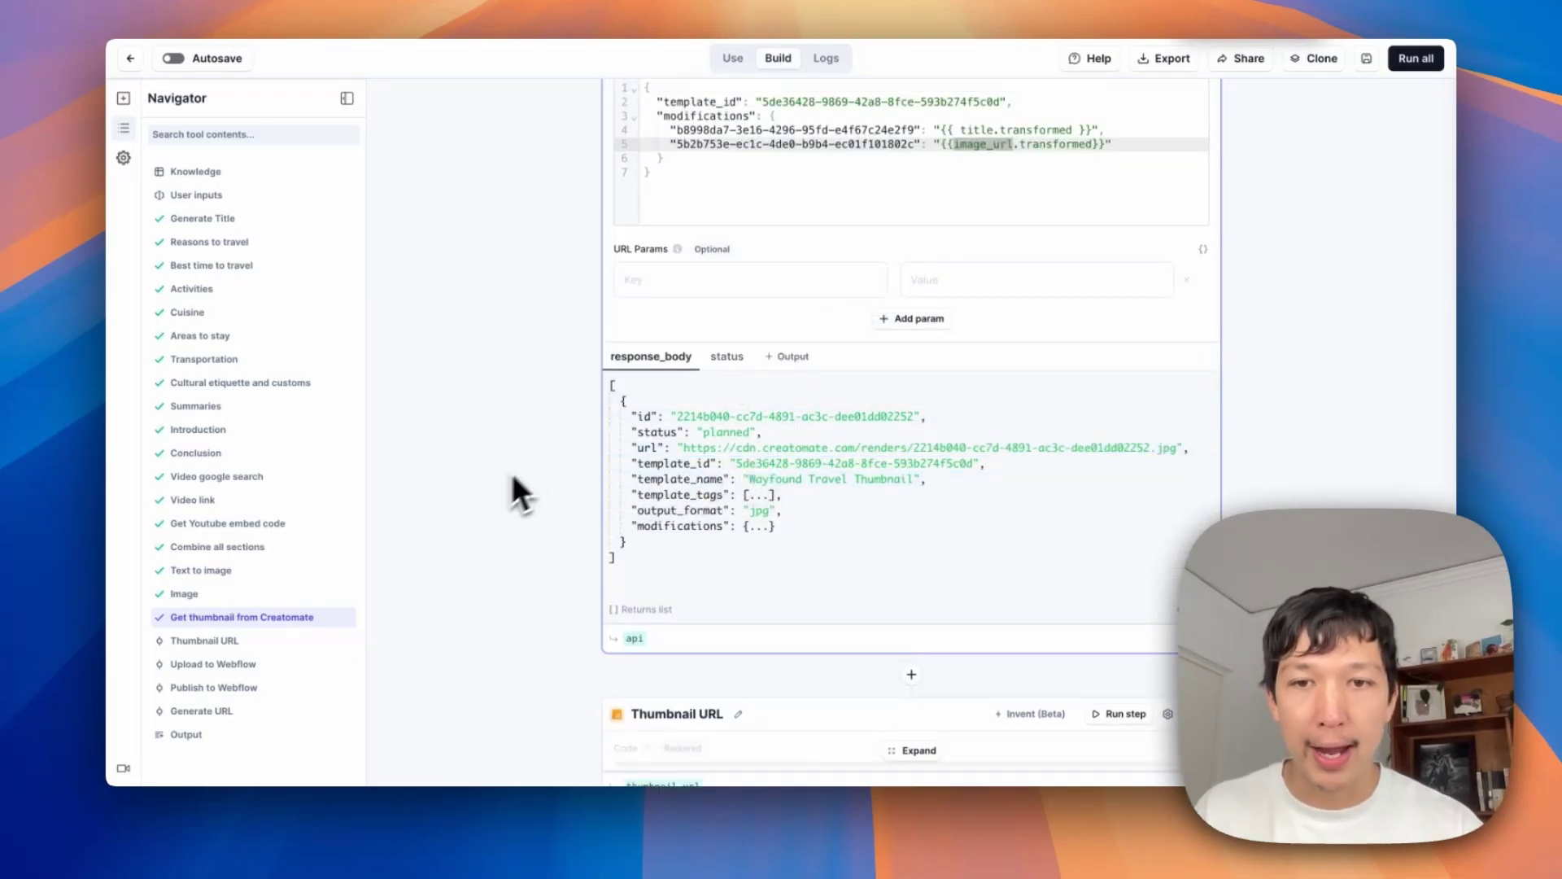
{"action": "double_click", "coordinate": [647, 447]}
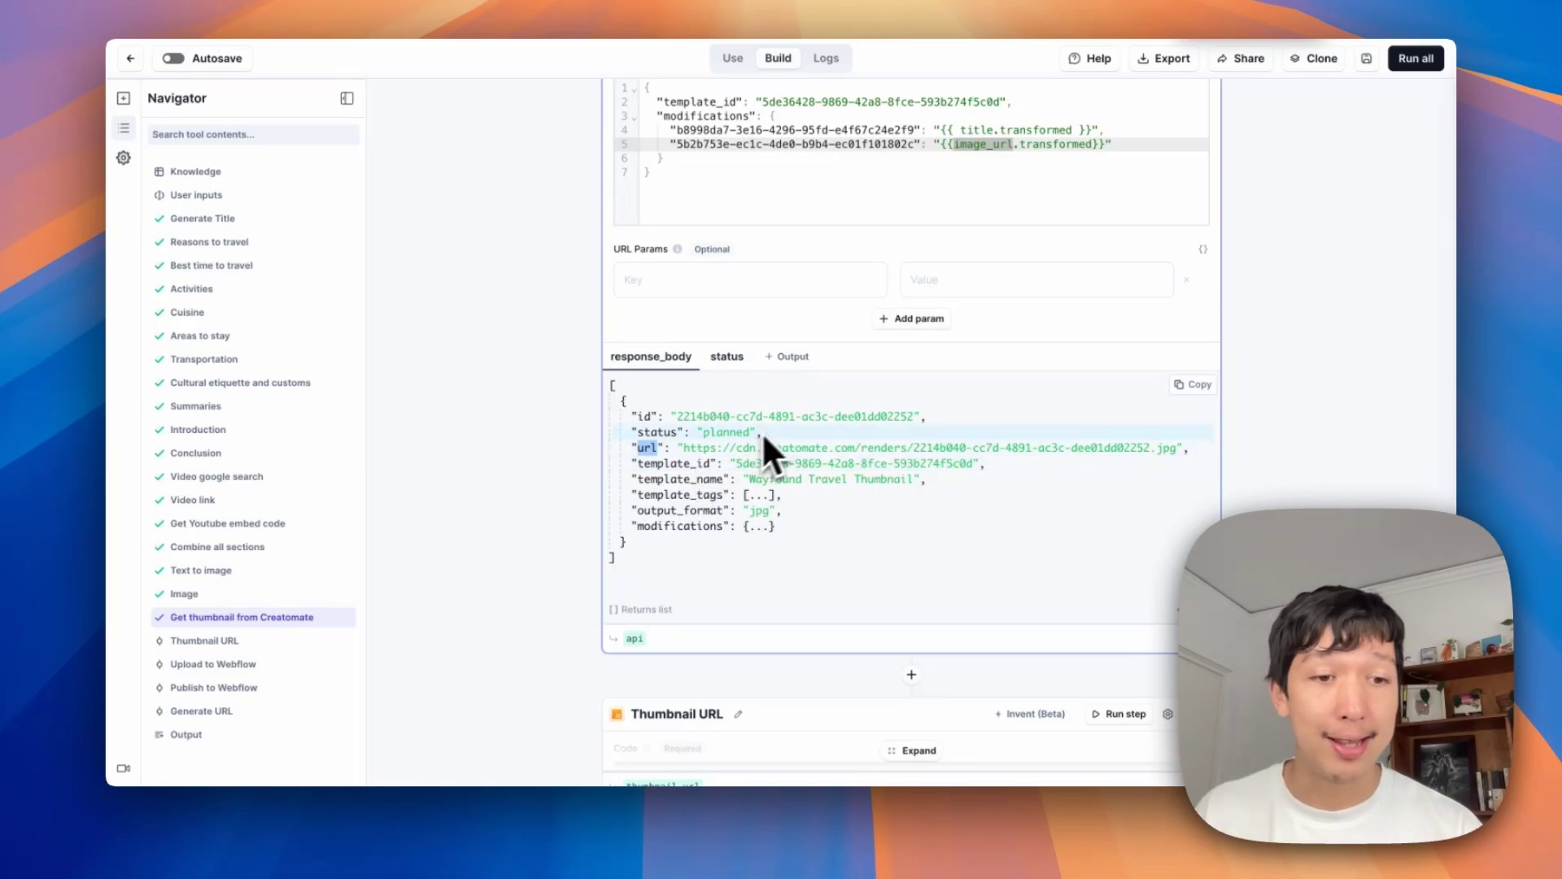
{"action": "scroll", "coordinate": [779, 431], "scroll_direction": "down", "scroll_amount": 5}
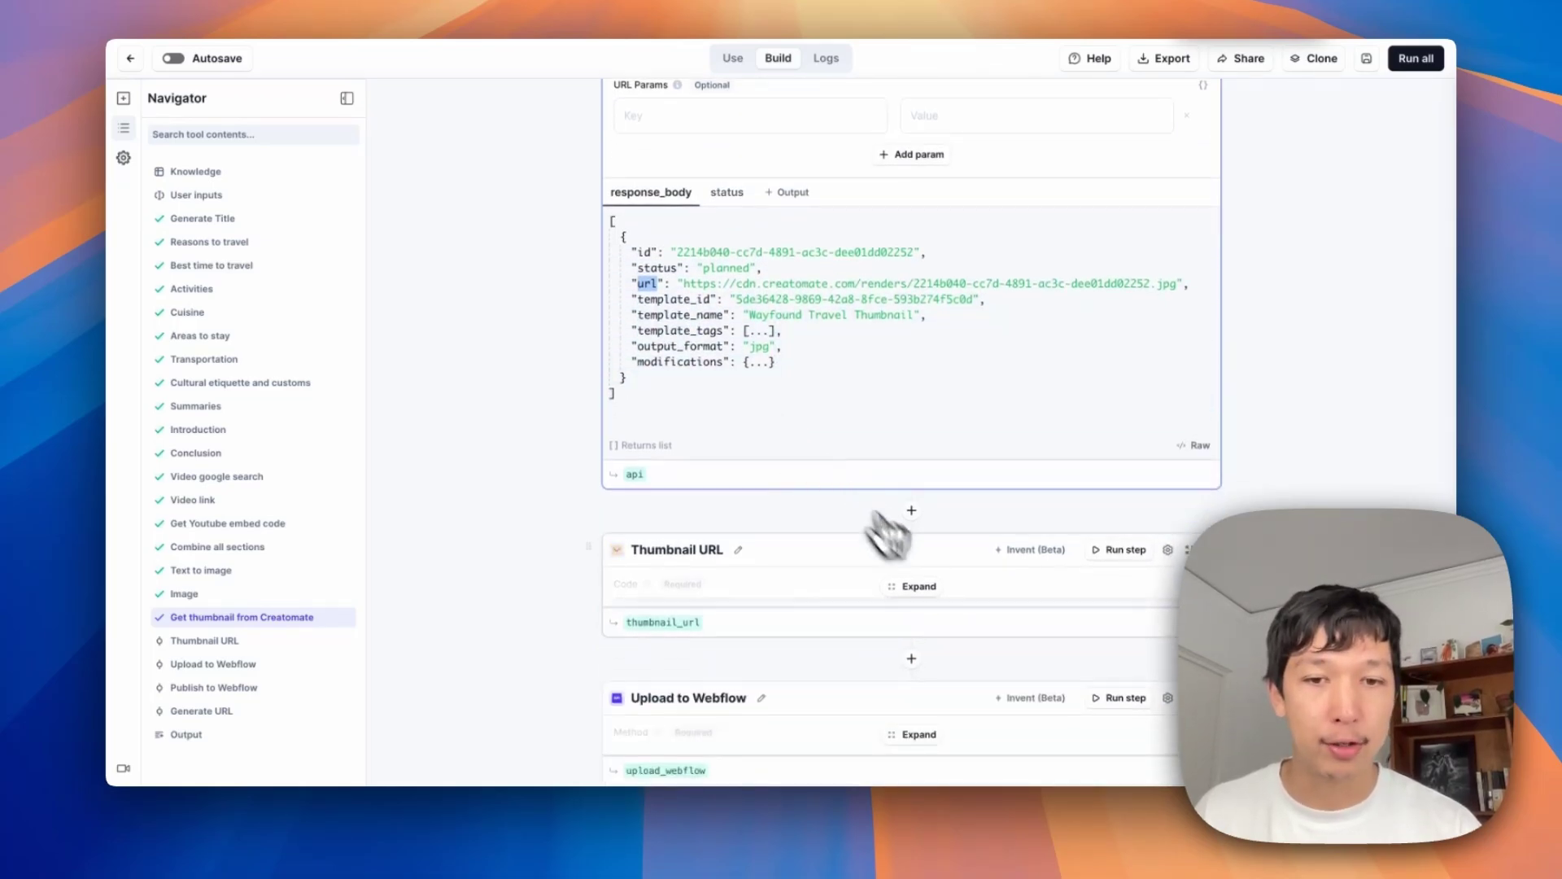
{"action": "left_click", "coordinate": [926, 587]}
{"action": "scroll", "coordinate": [900, 464], "scroll_direction": "down", "scroll_amount": 8}
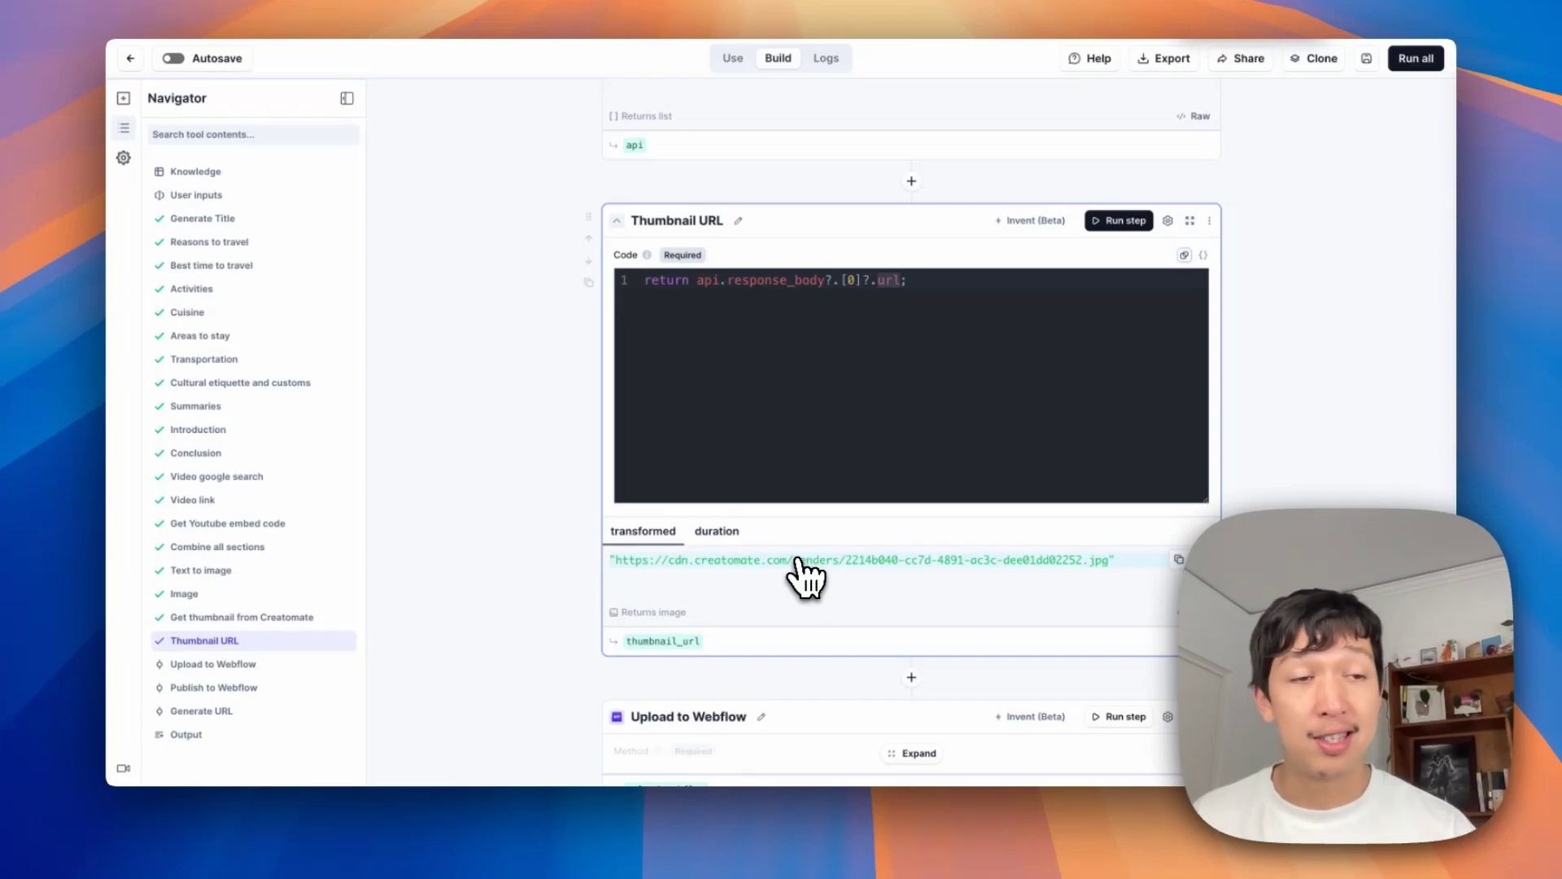
Step: Review the Thumbnail URL step's thumbnail_url output name and the [0] index in its return code
{"action": "scroll", "coordinate": [806, 578], "scroll_direction": "down", "scroll_amount": 5}
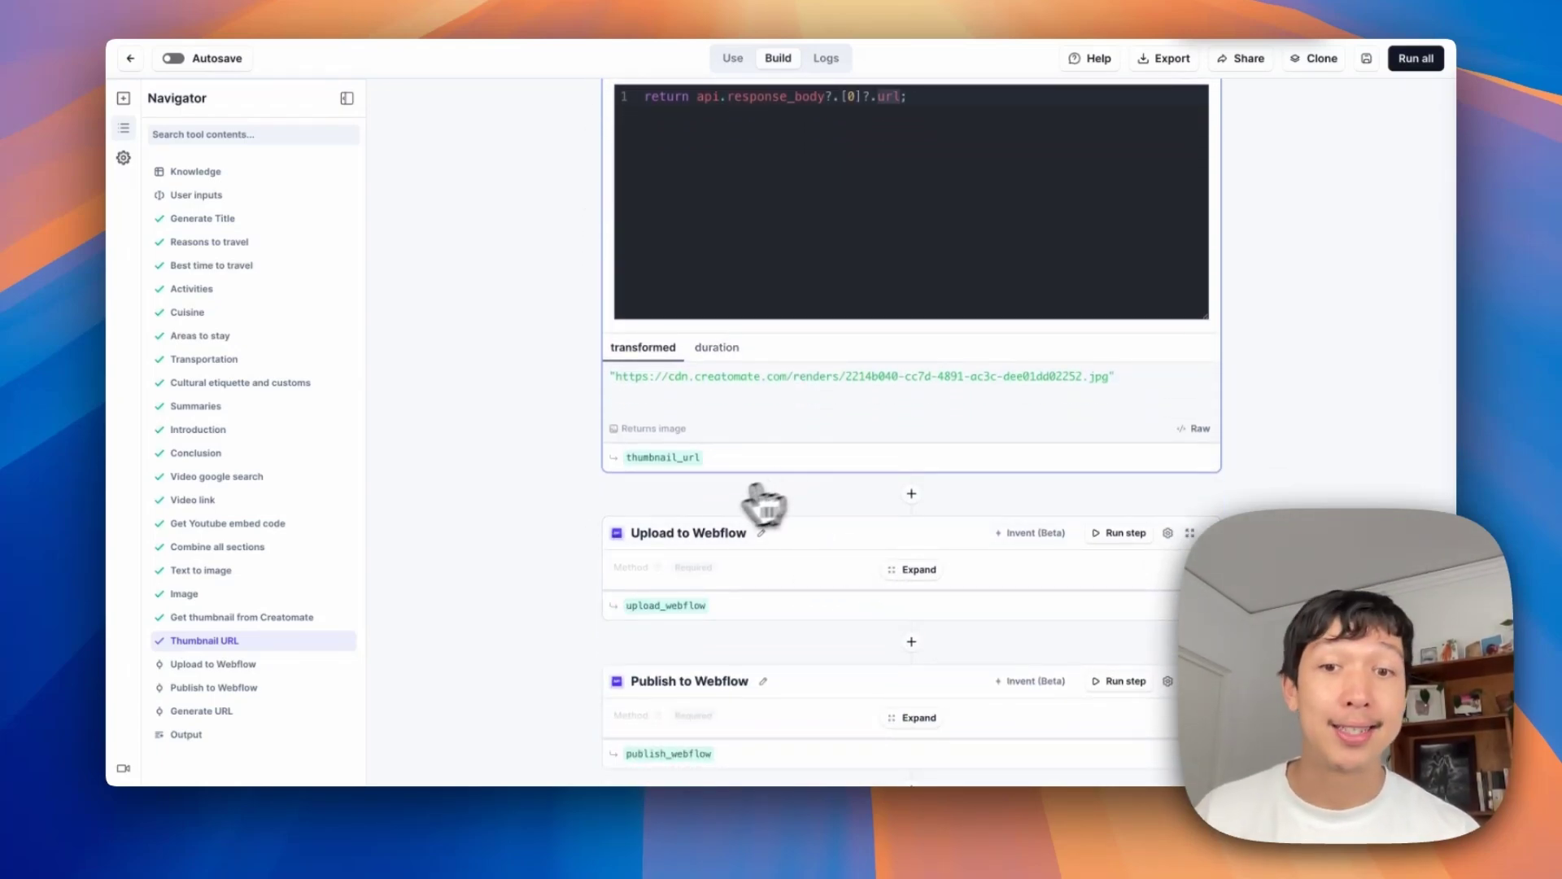
{"action": "double_click", "coordinate": [663, 457]}
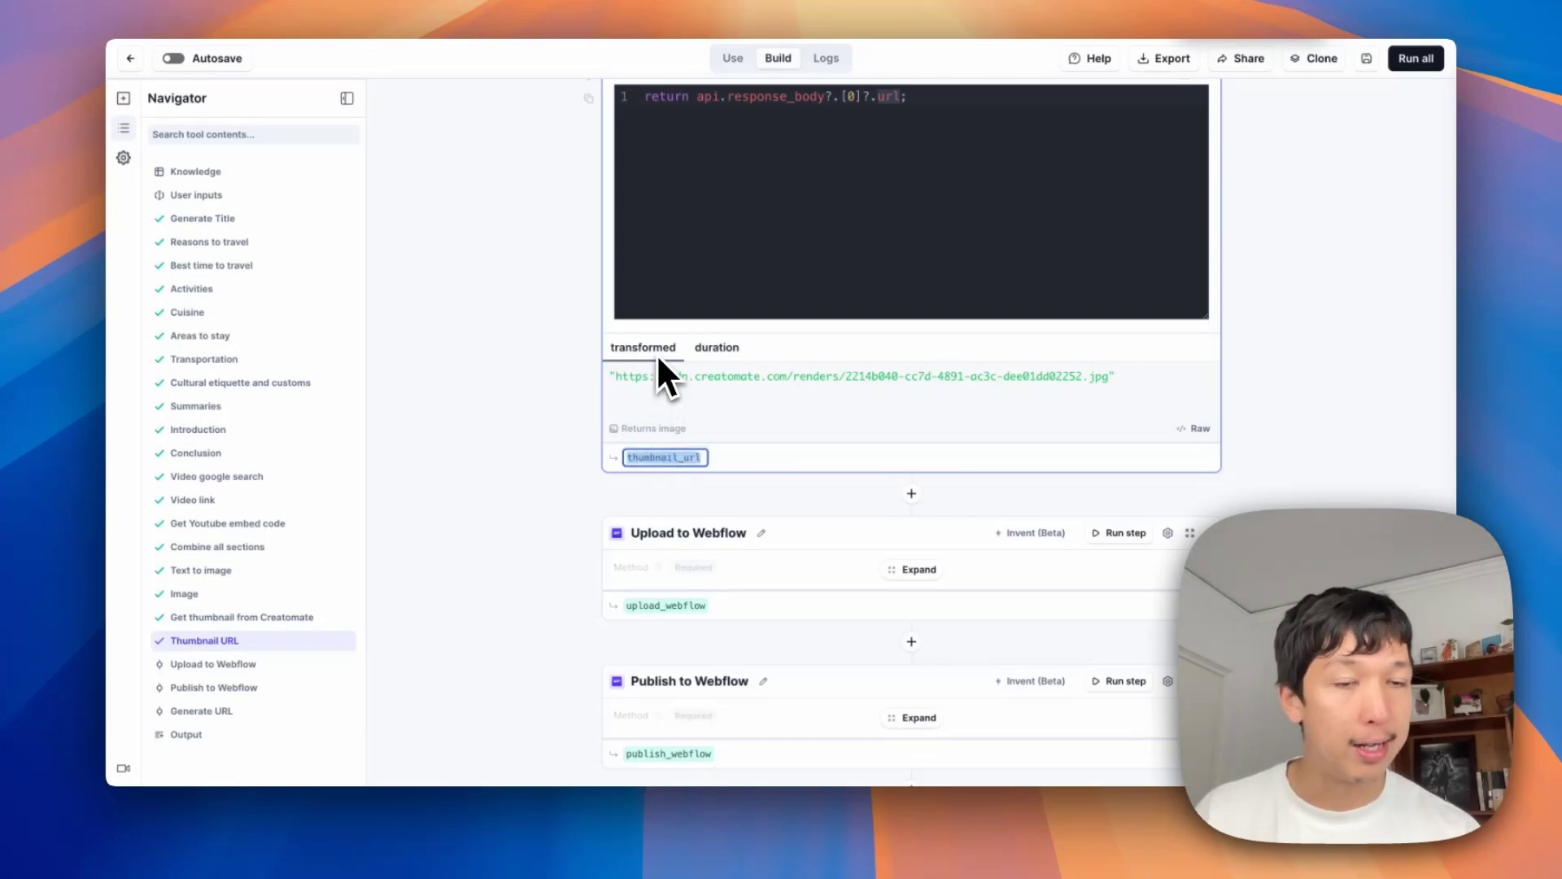
{"action": "scroll", "coordinate": [691, 415], "scroll_direction": "up", "scroll_amount": 8}
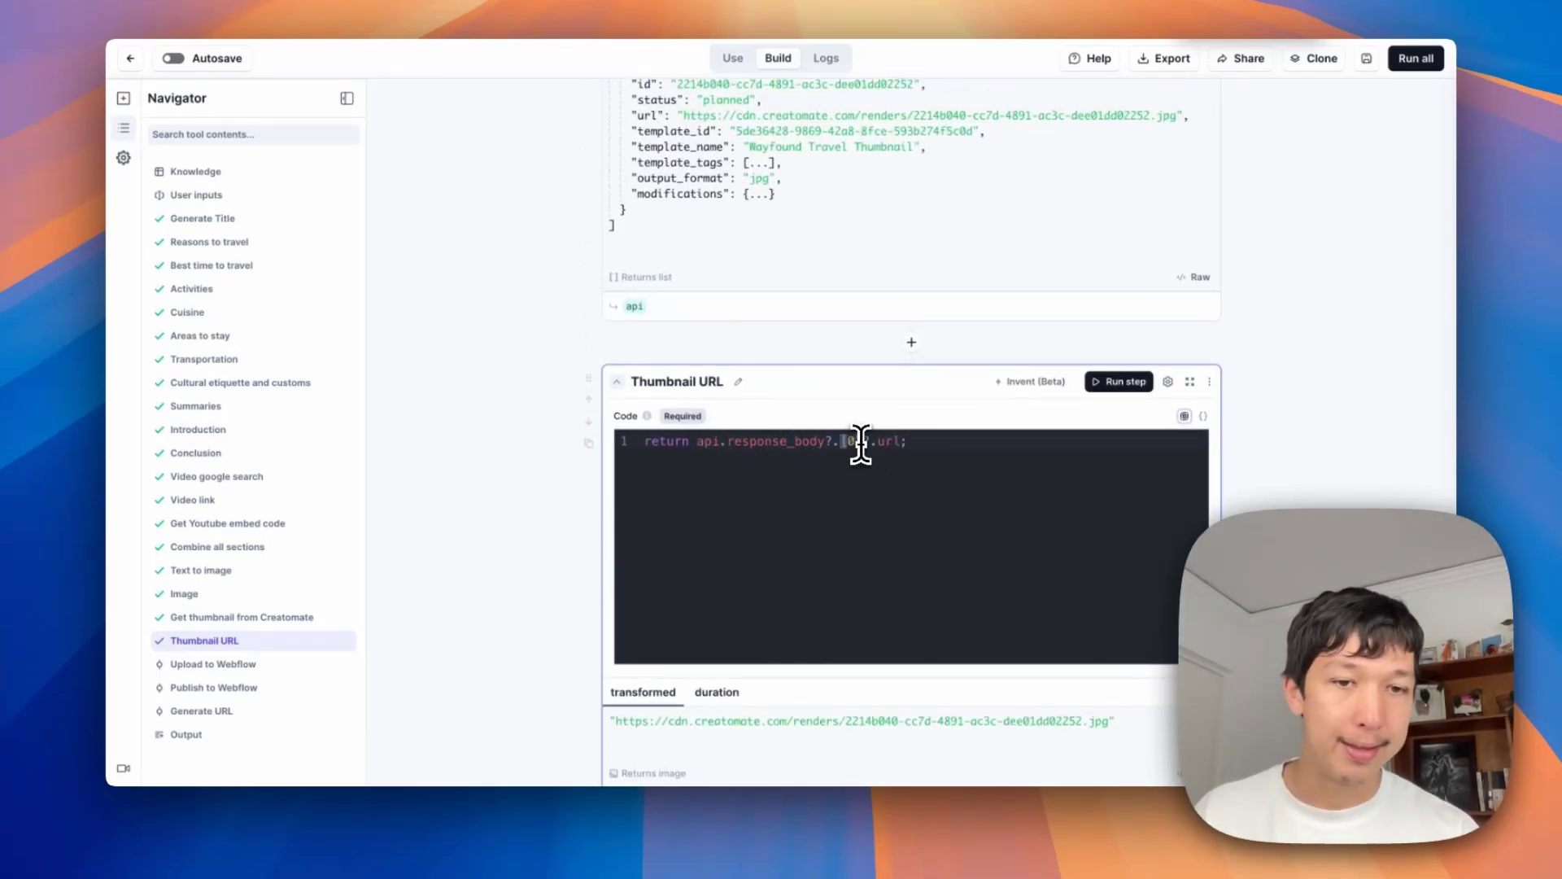
{"action": "scroll", "coordinate": [920, 450], "scroll_direction": "down", "scroll_amount": 9}
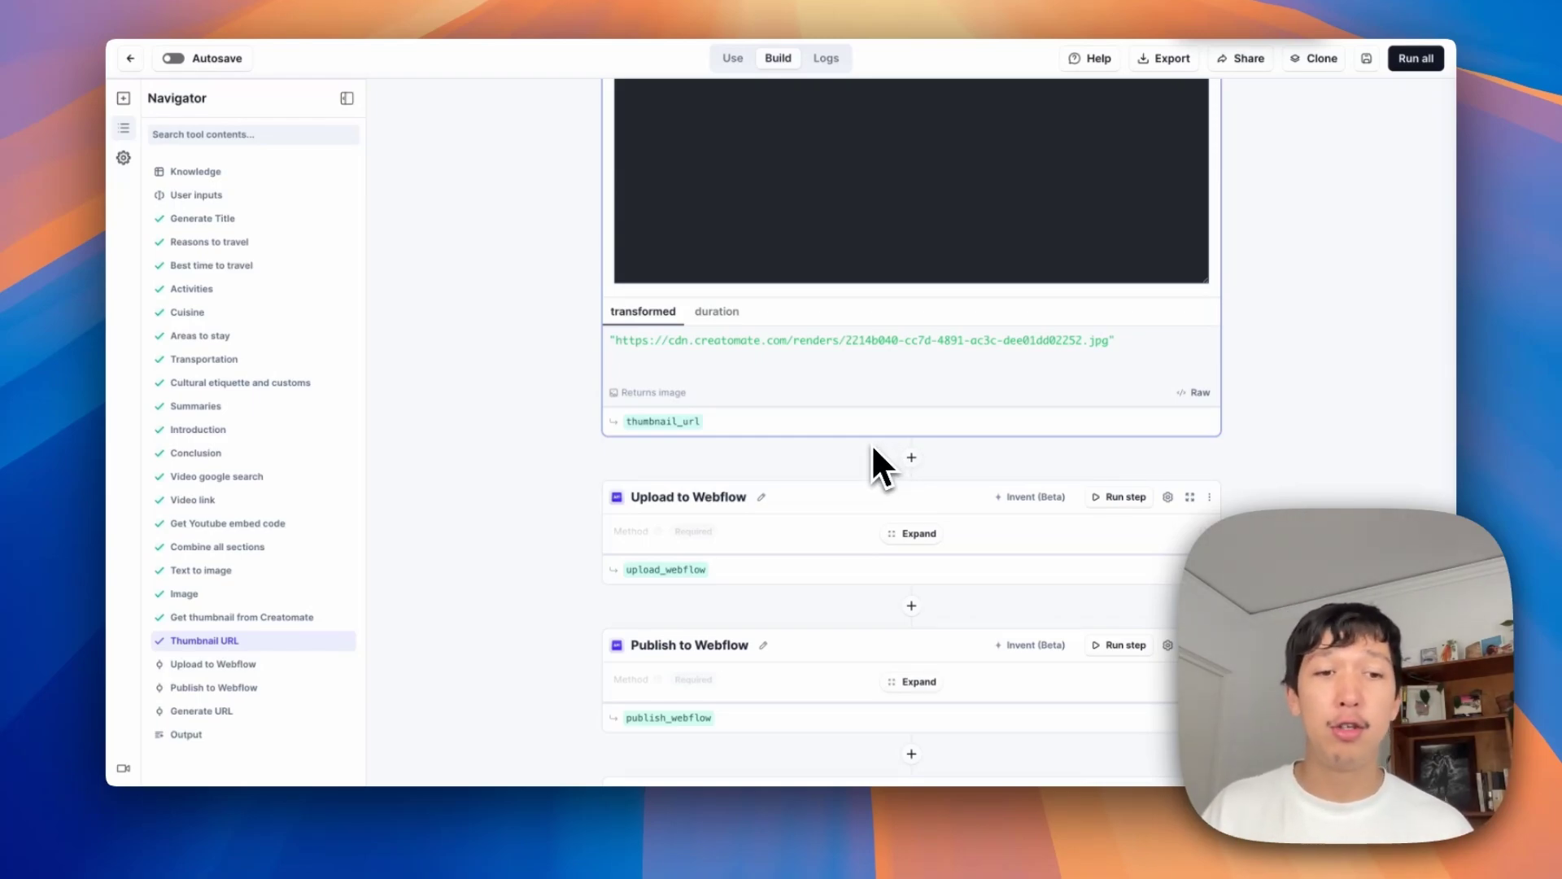
Step: Expand the Upload to Webflow step, review its request settings and highlight the collection ID in the URL
{"action": "left_click", "coordinate": [916, 535]}
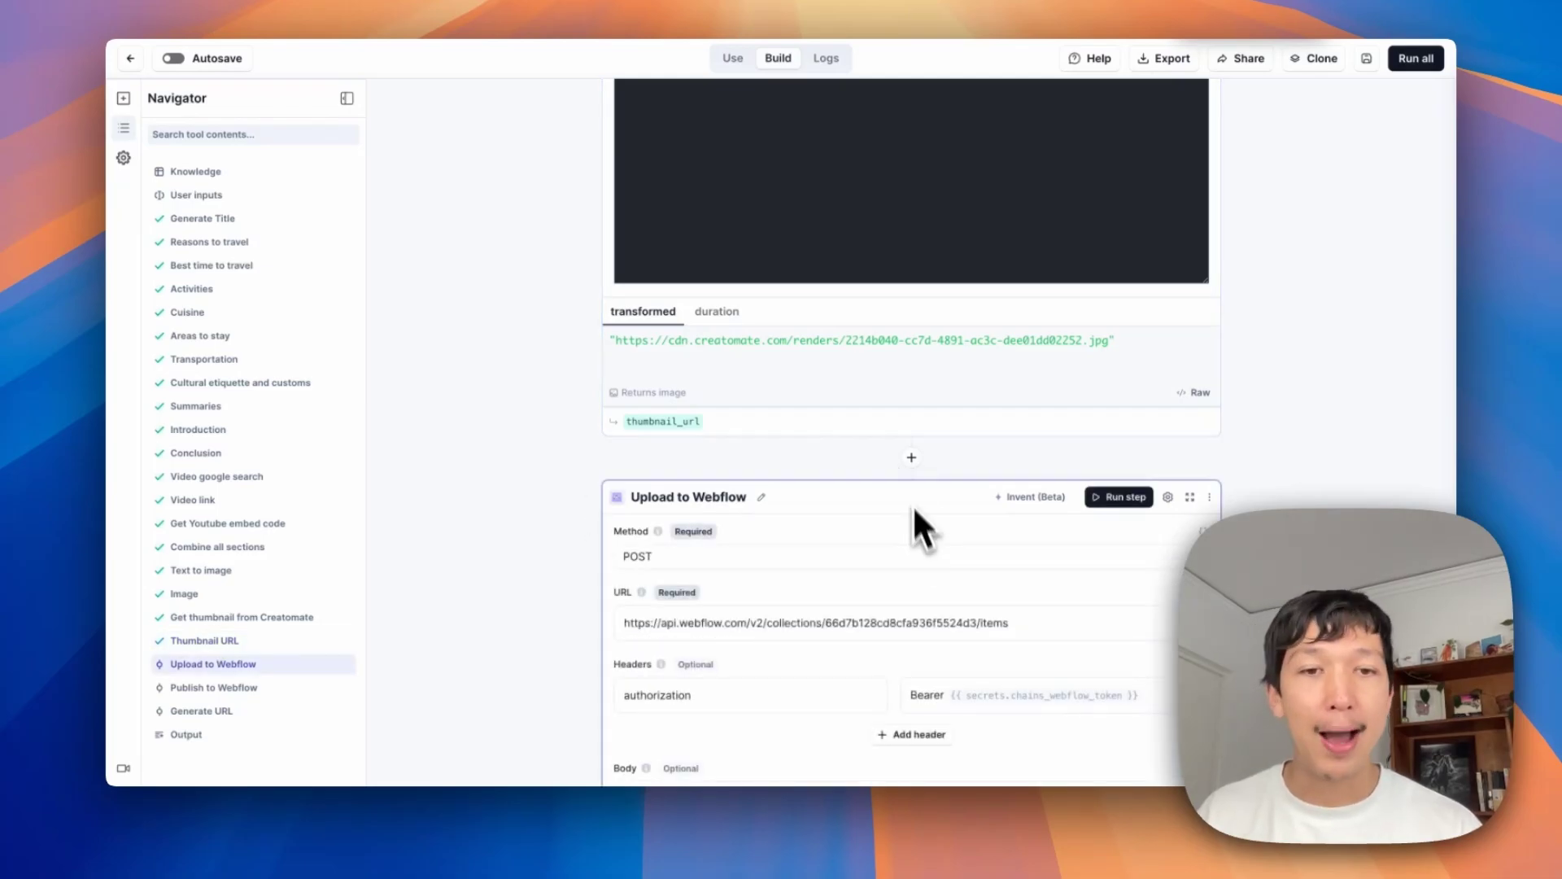
{"action": "scroll", "coordinate": [906, 461], "scroll_direction": "down", "scroll_amount": 1}
{"action": "scroll", "coordinate": [904, 460], "scroll_direction": "down", "scroll_amount": 3}
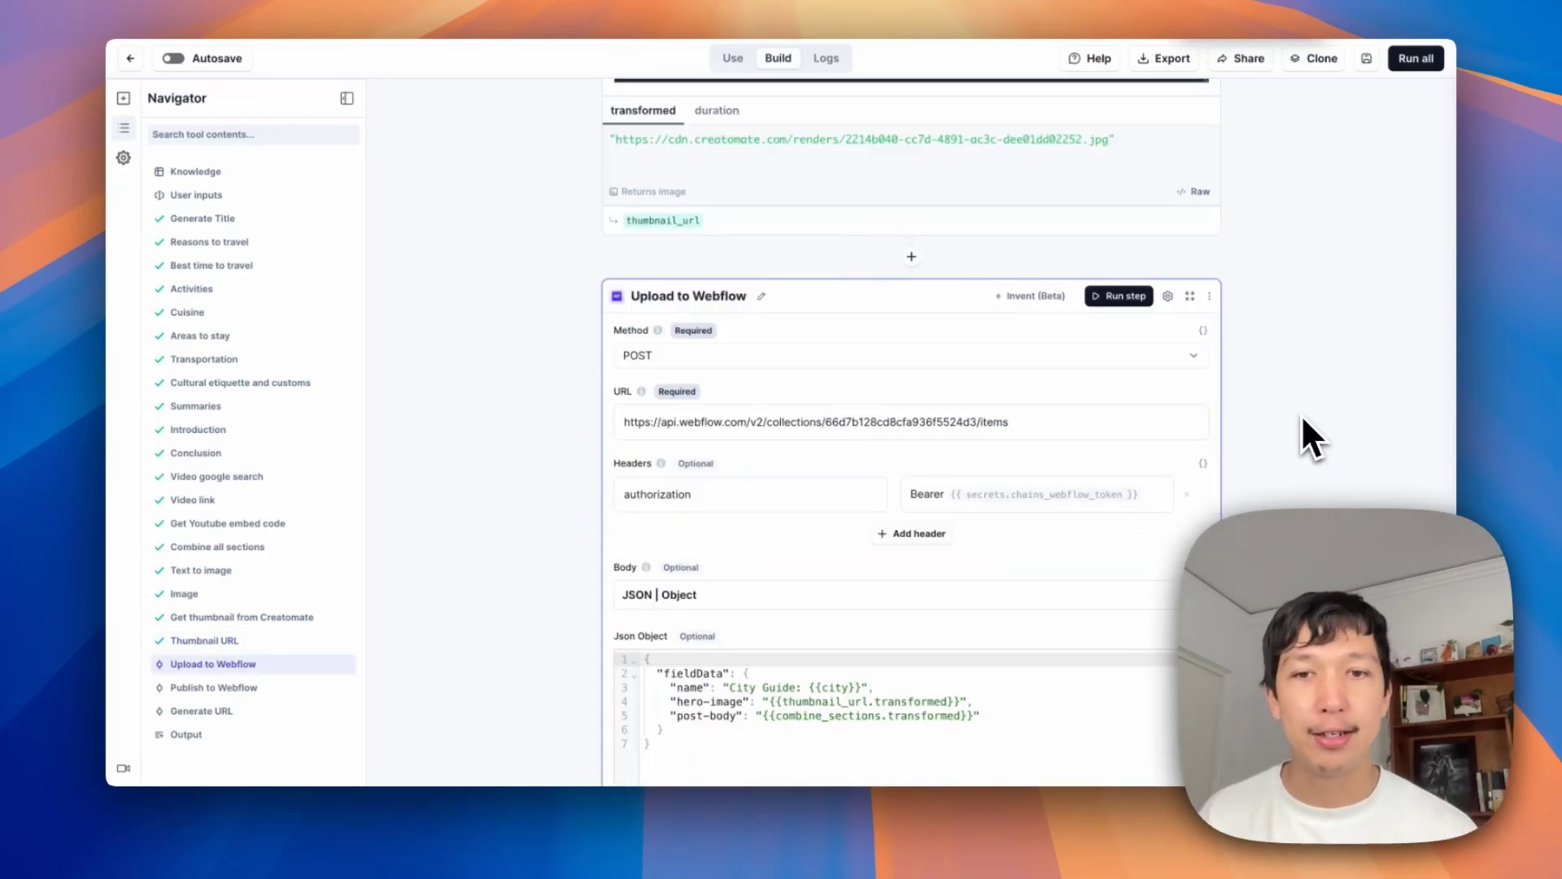
{"action": "scroll", "coordinate": [816, 362], "scroll_direction": "down", "scroll_amount": 1}
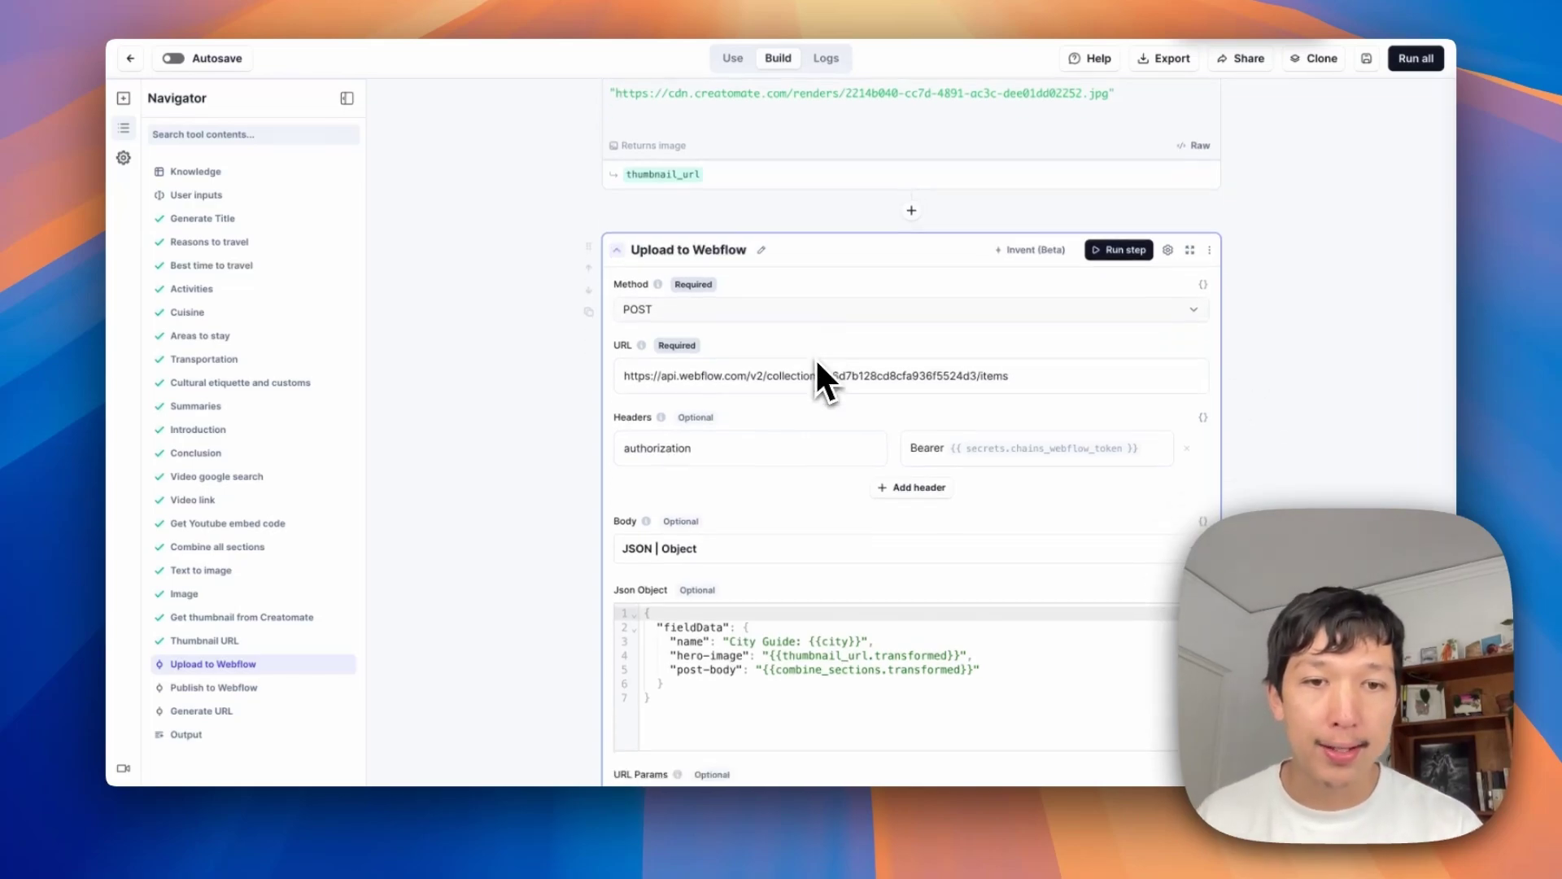
{"action": "scroll", "coordinate": [818, 378], "scroll_direction": "down", "scroll_amount": 1}
{"action": "double_click", "coordinate": [826, 324]}
{"action": "left_click", "coordinate": [880, 319]}
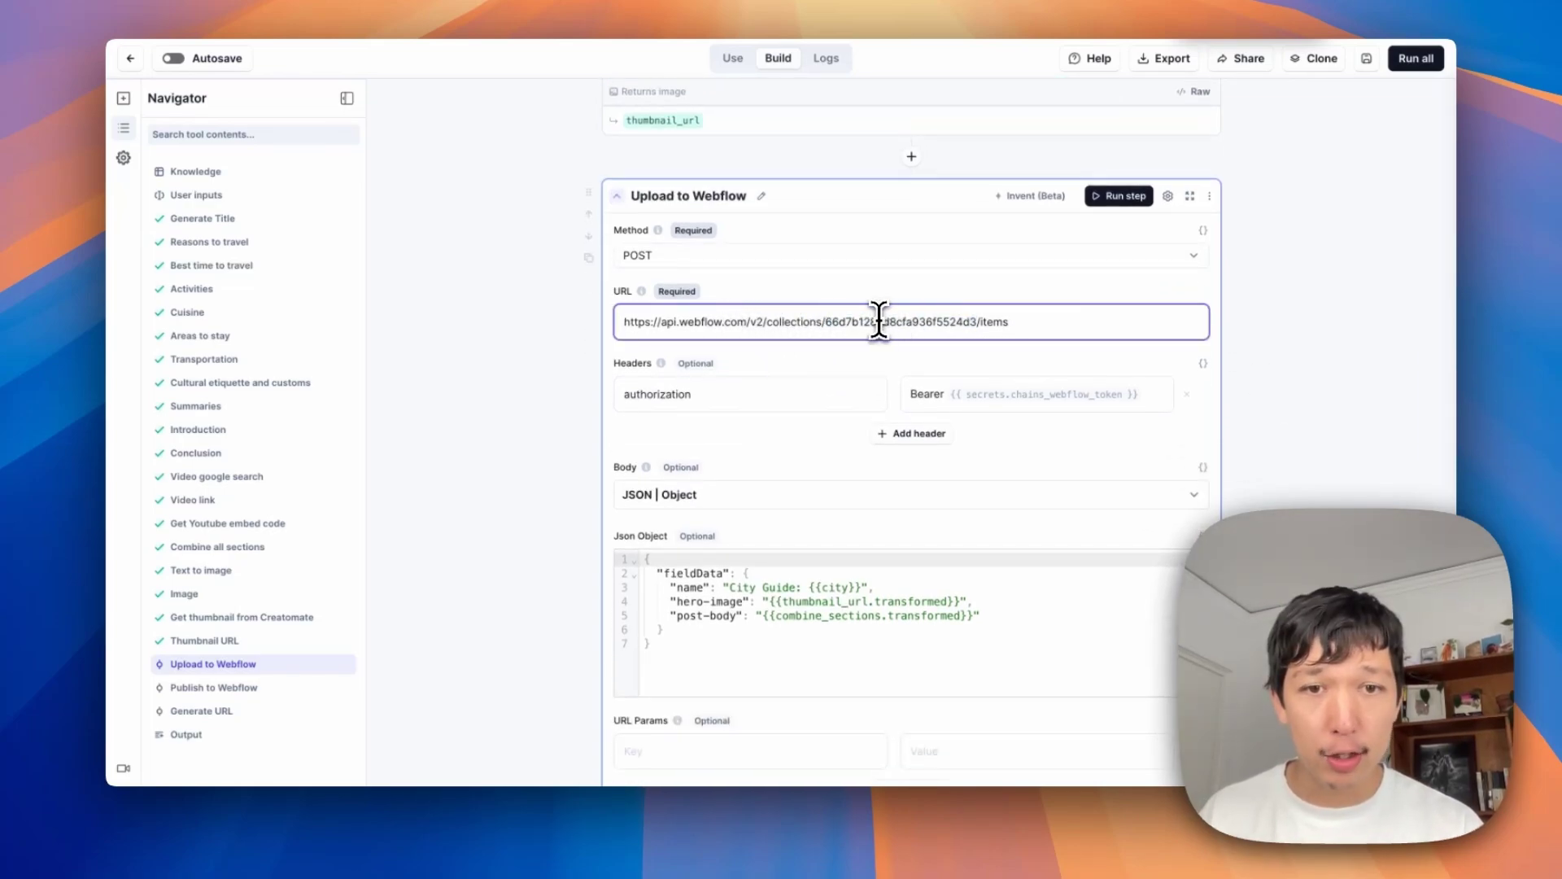
{"action": "double_click", "coordinate": [879, 319]}
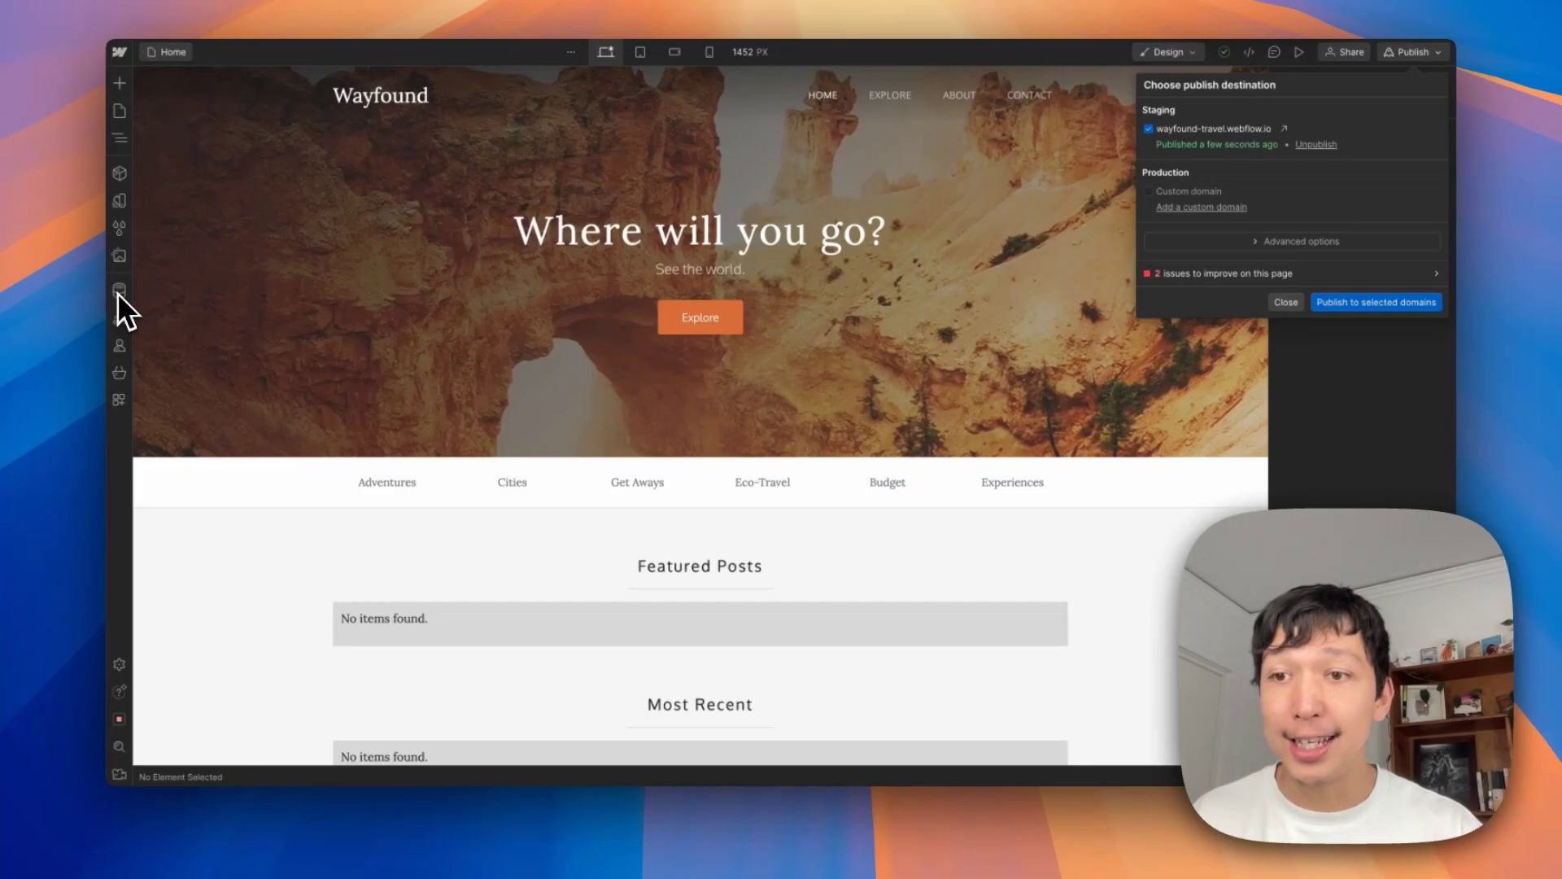
Step: In Webflow, open the Blog Posts CMS collection's settings, then return to the tool and check the collection ID in the Upload to Webflow URL
{"action": "left_click", "coordinate": [119, 292]}
{"action": "left_click", "coordinate": [118, 292]}
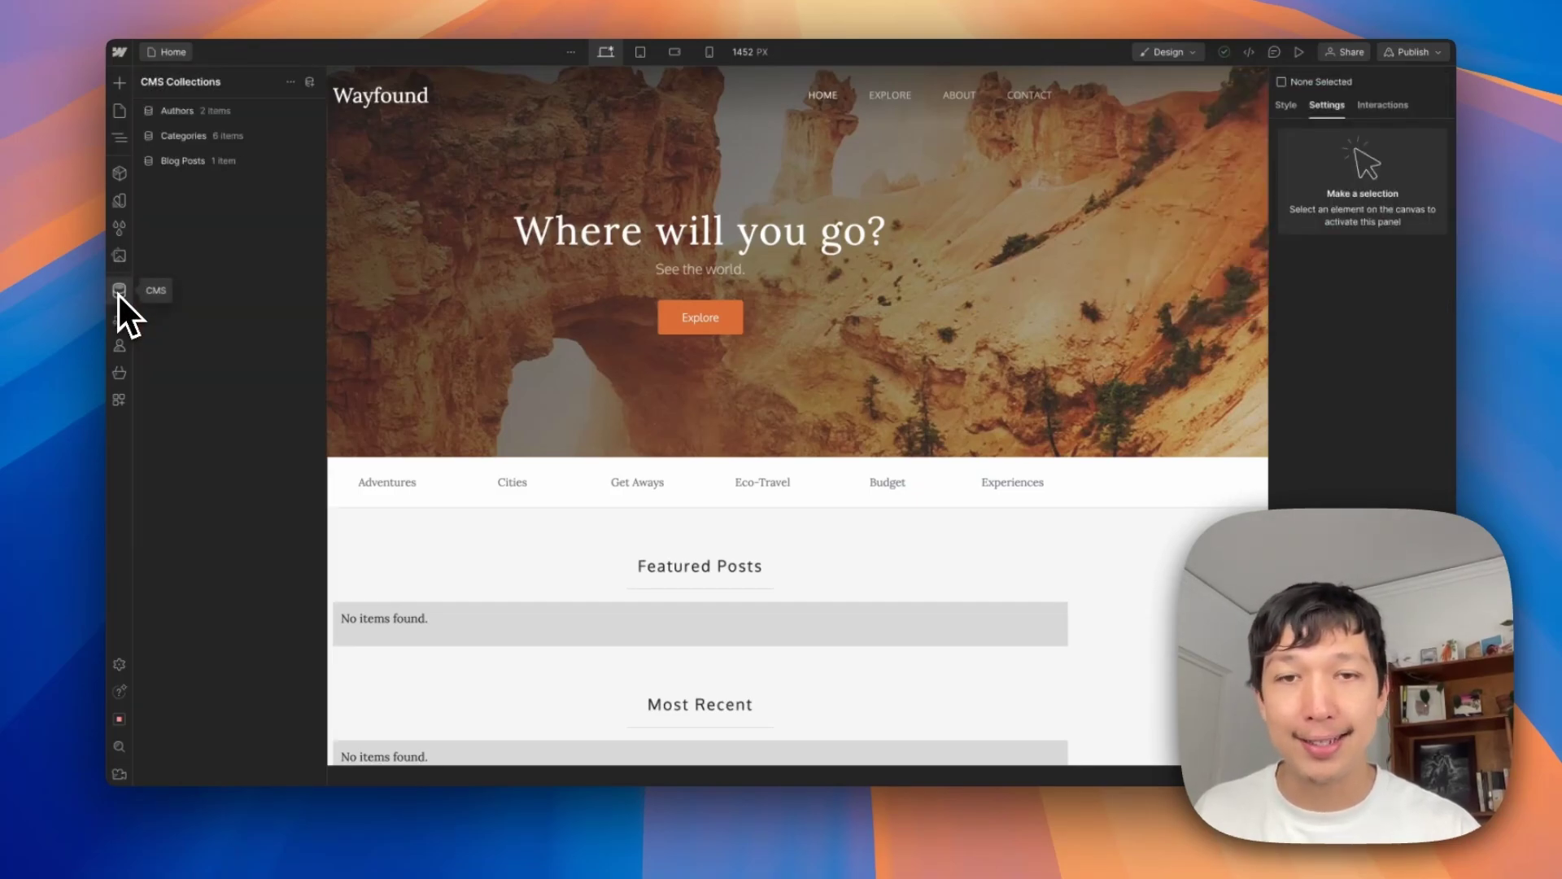
{"action": "left_click", "coordinate": [211, 164]}
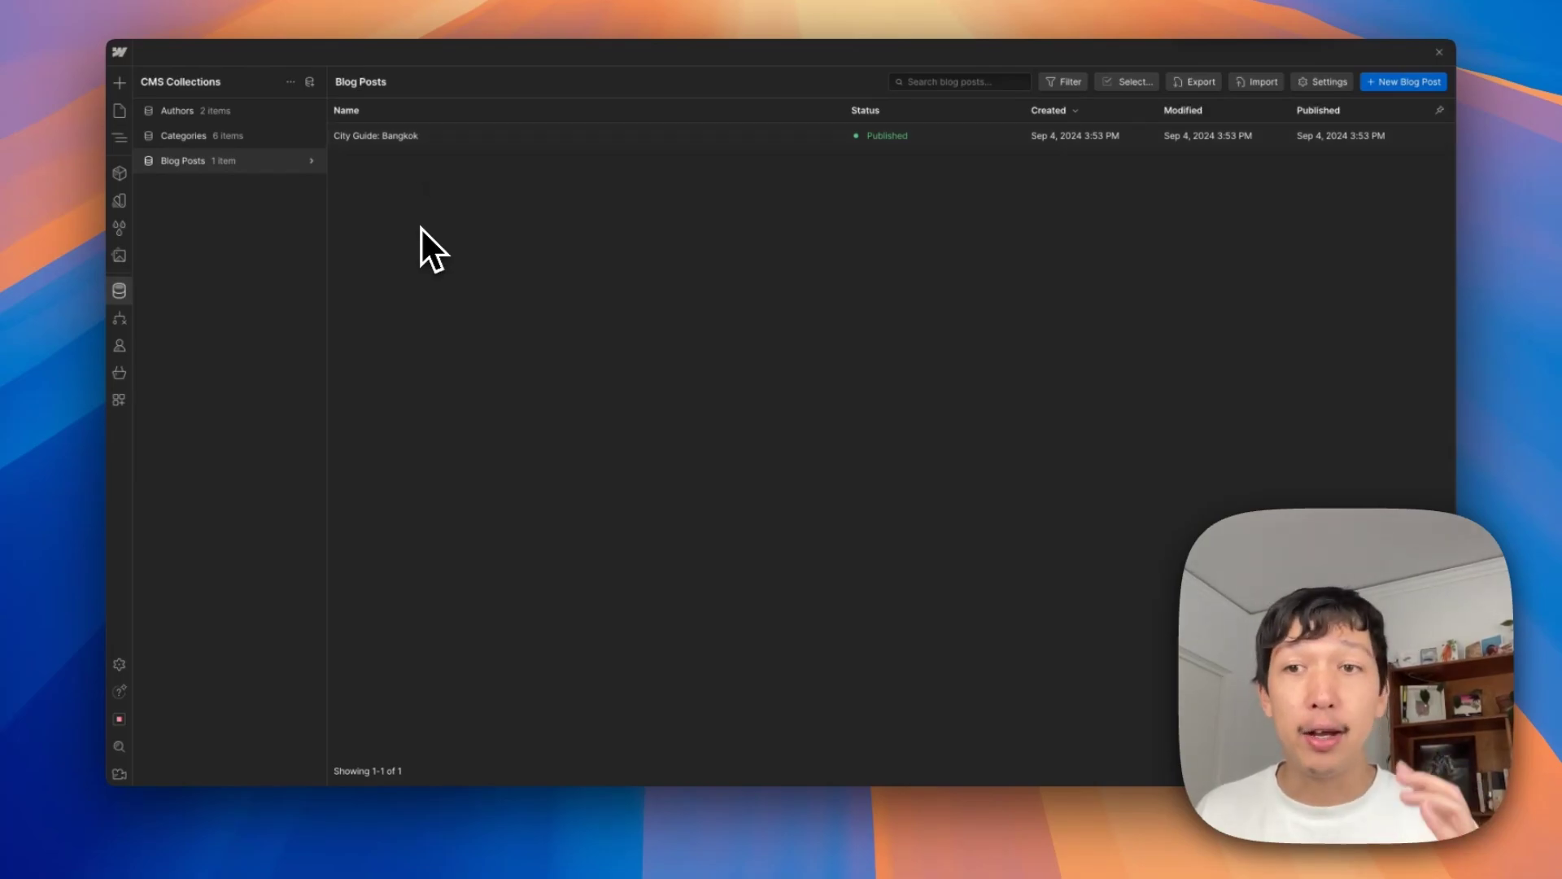
{"action": "left_click", "coordinate": [1322, 82]}
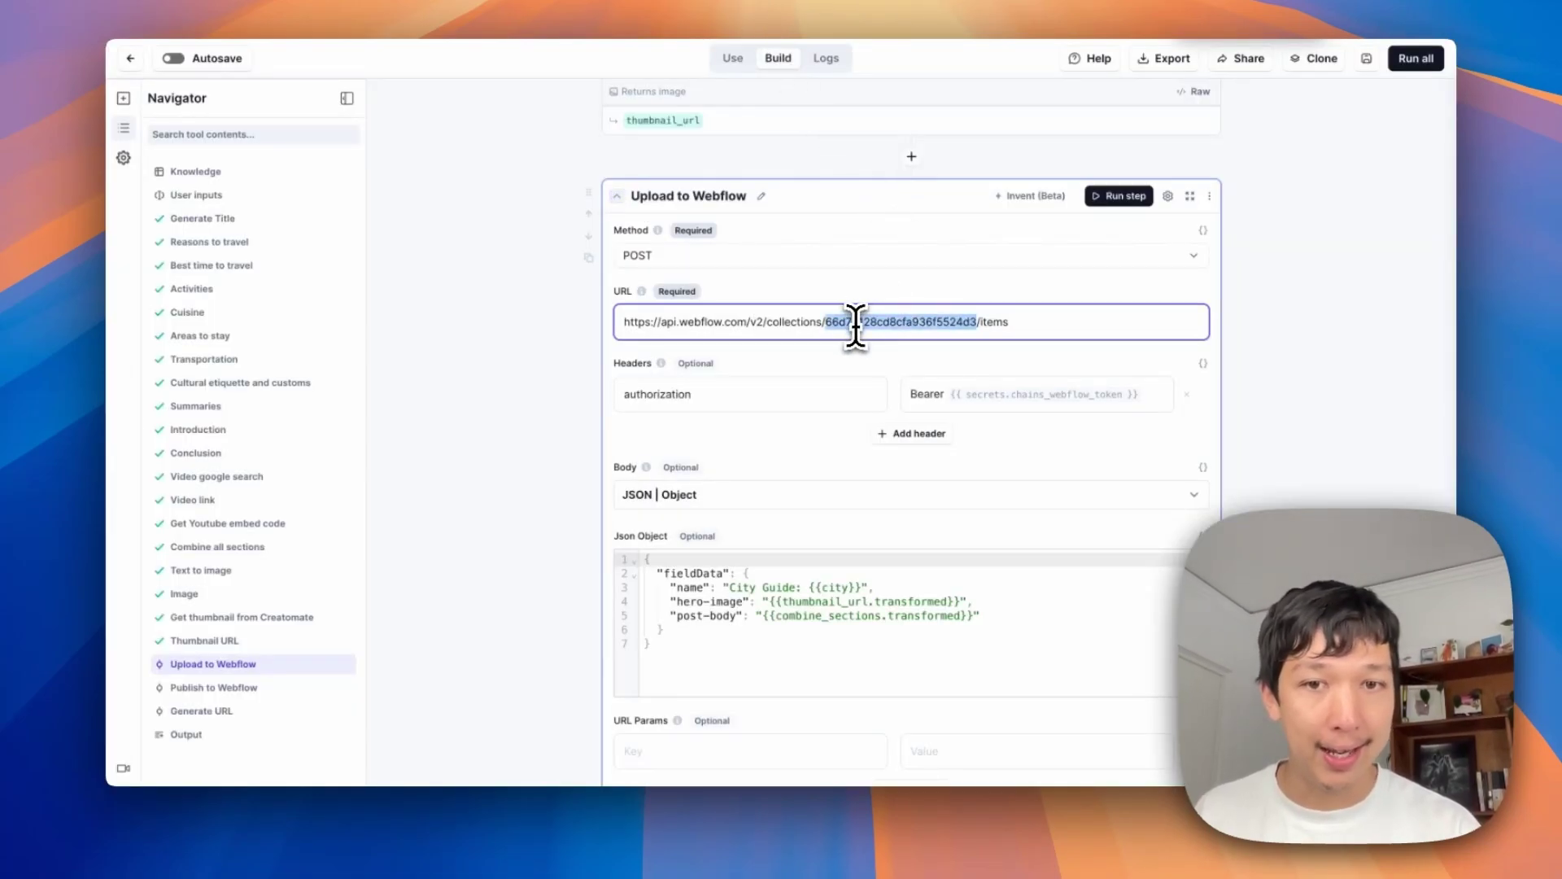
{"action": "left_click", "coordinate": [620, 321]}
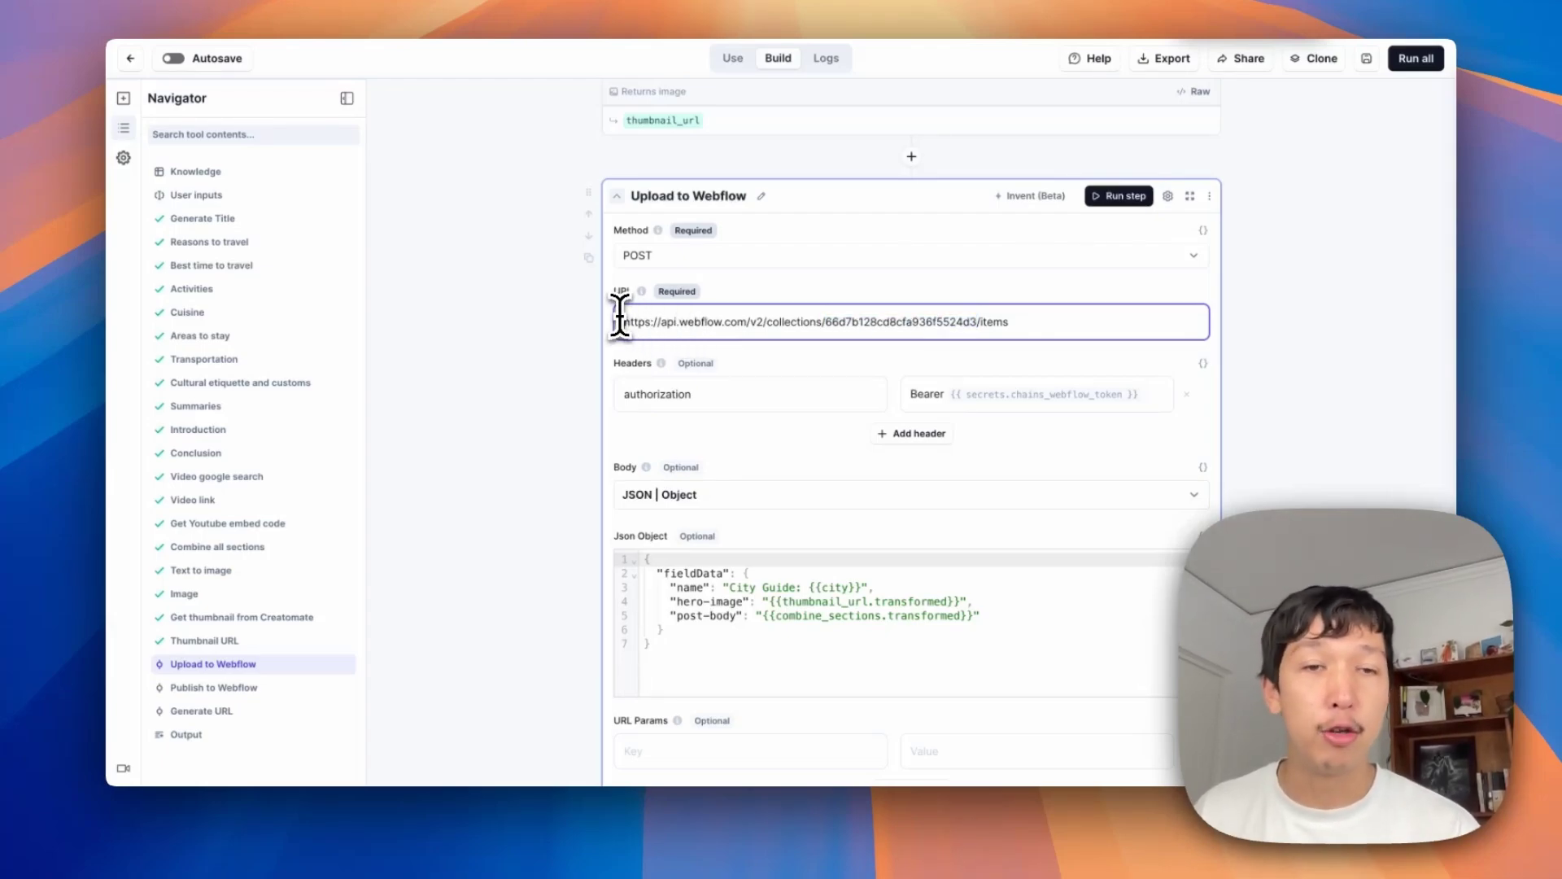
Step: Review the Upload to Webflow step's collection ID in the URL and its authorization header with the Webflow token secret
{"action": "double_click", "coordinate": [908, 327]}
{"action": "left_click", "coordinate": [784, 321]}
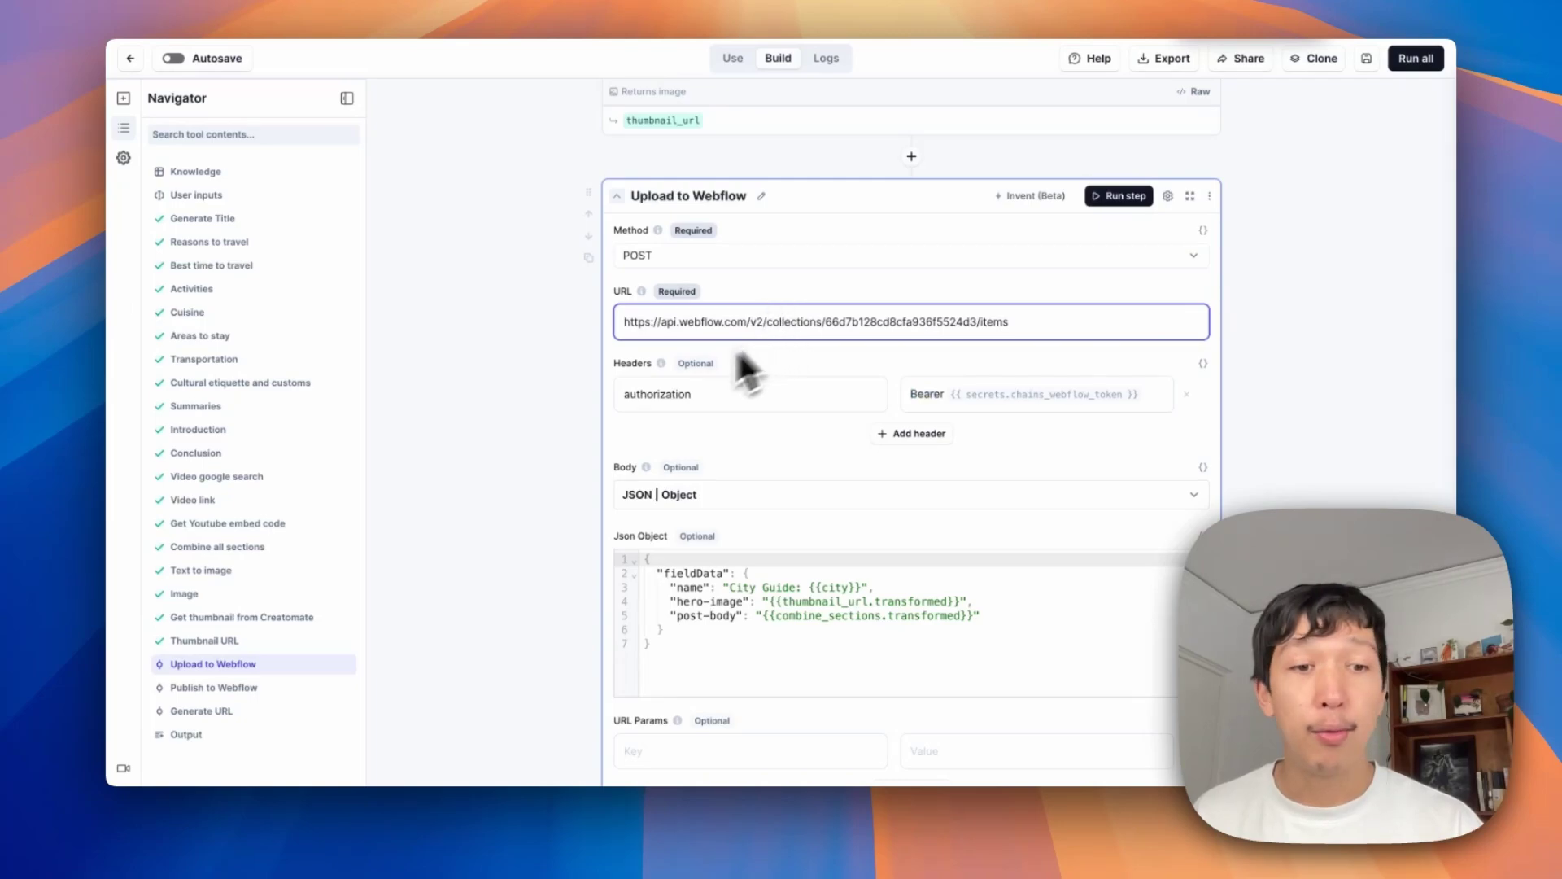
{"action": "left_click", "coordinate": [655, 407]}
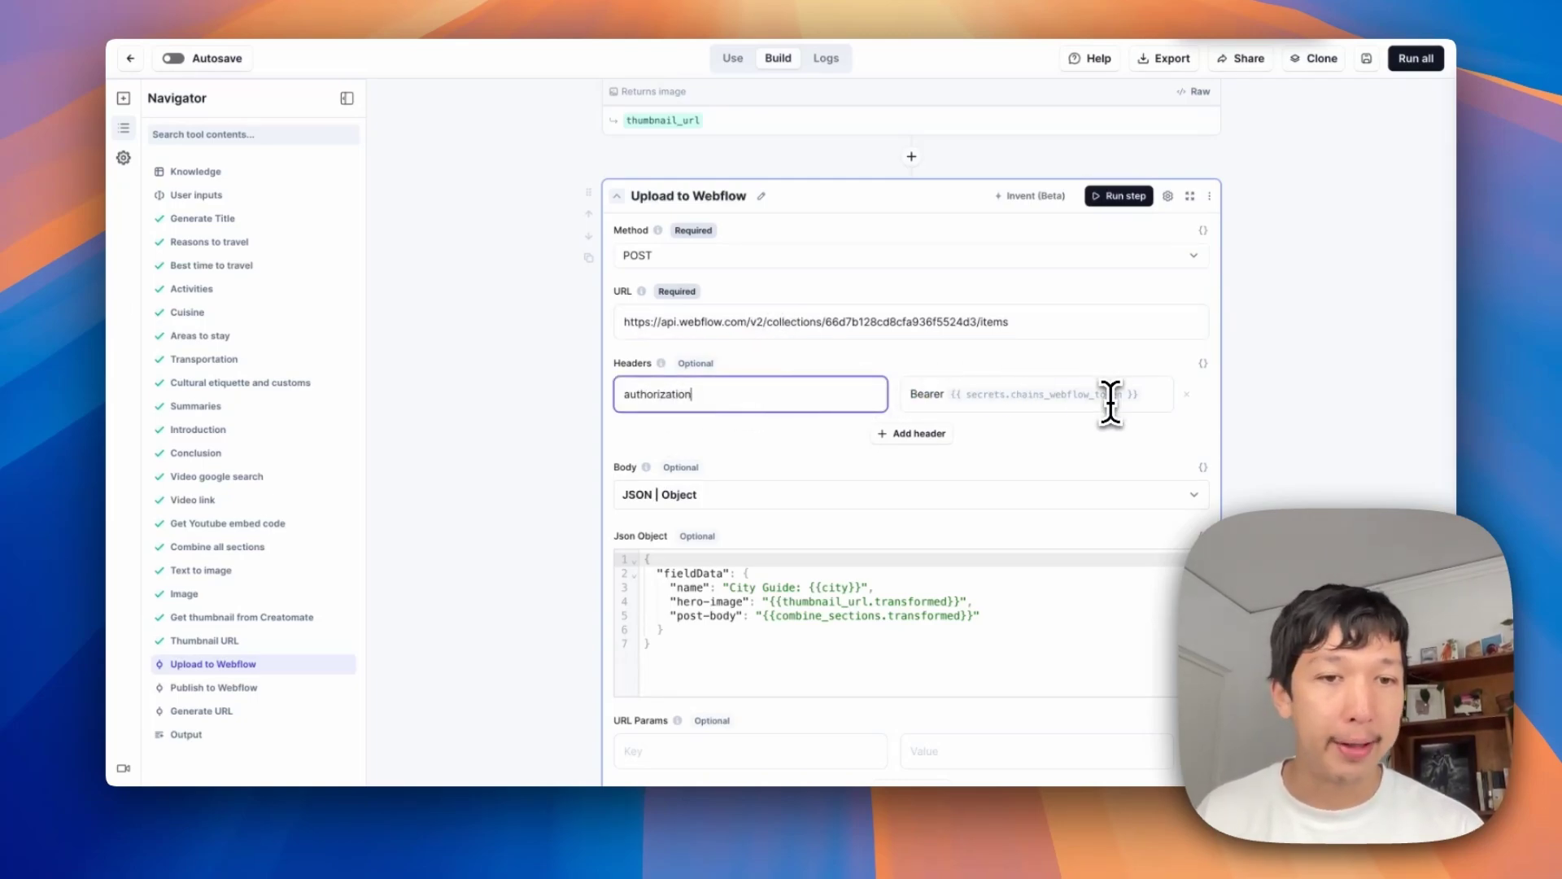
{"action": "left_click", "coordinate": [1050, 393]}
{"action": "double_click", "coordinate": [1037, 394]}
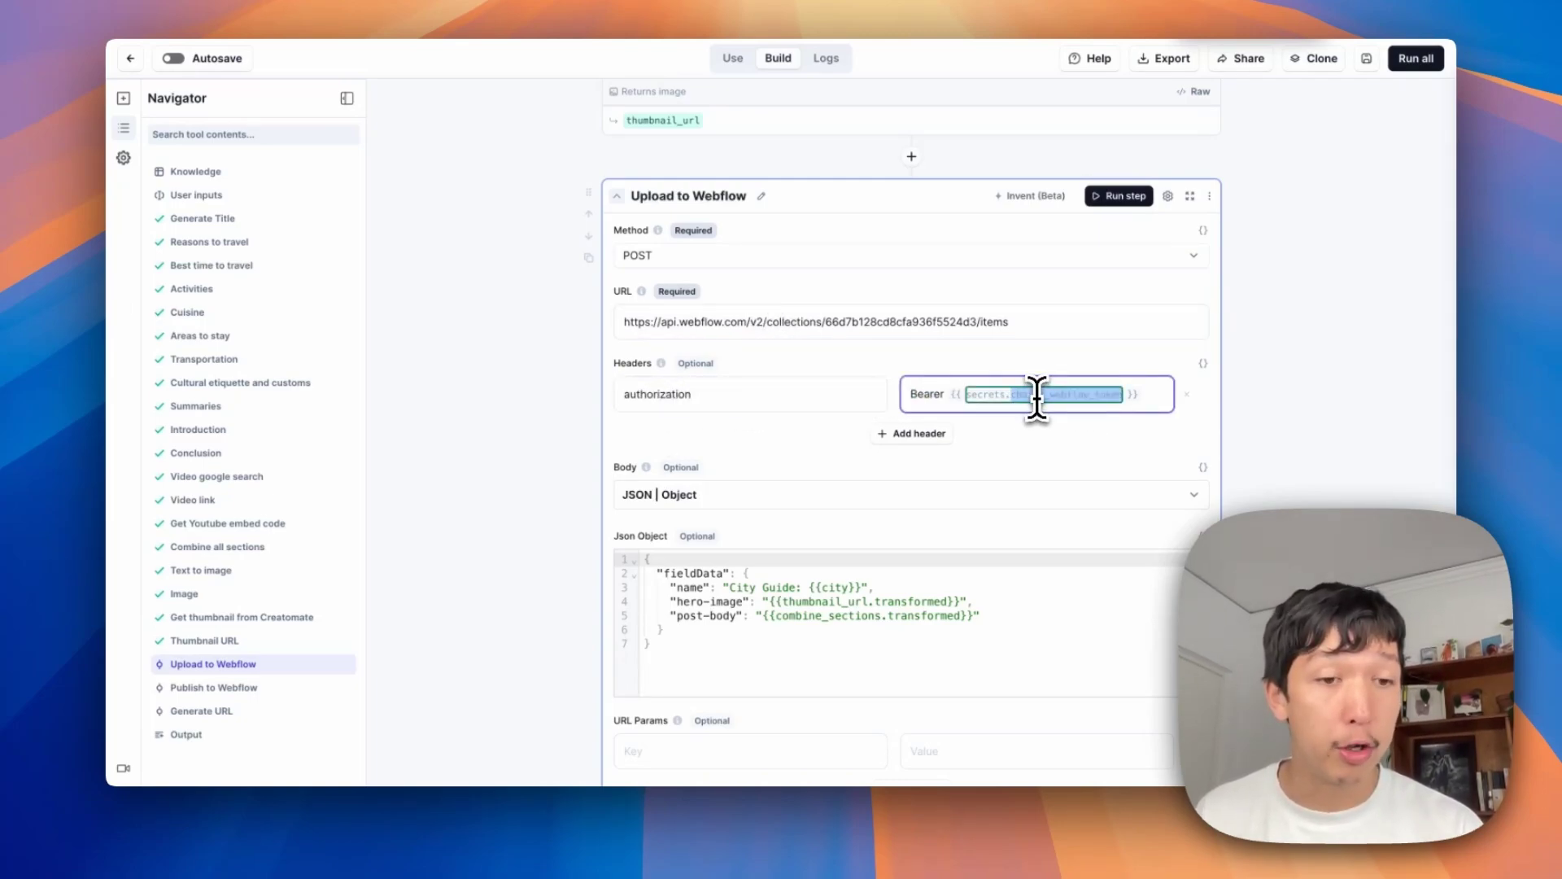
{"action": "left_click", "coordinate": [980, 396]}
{"action": "left_click", "coordinate": [1115, 452]}
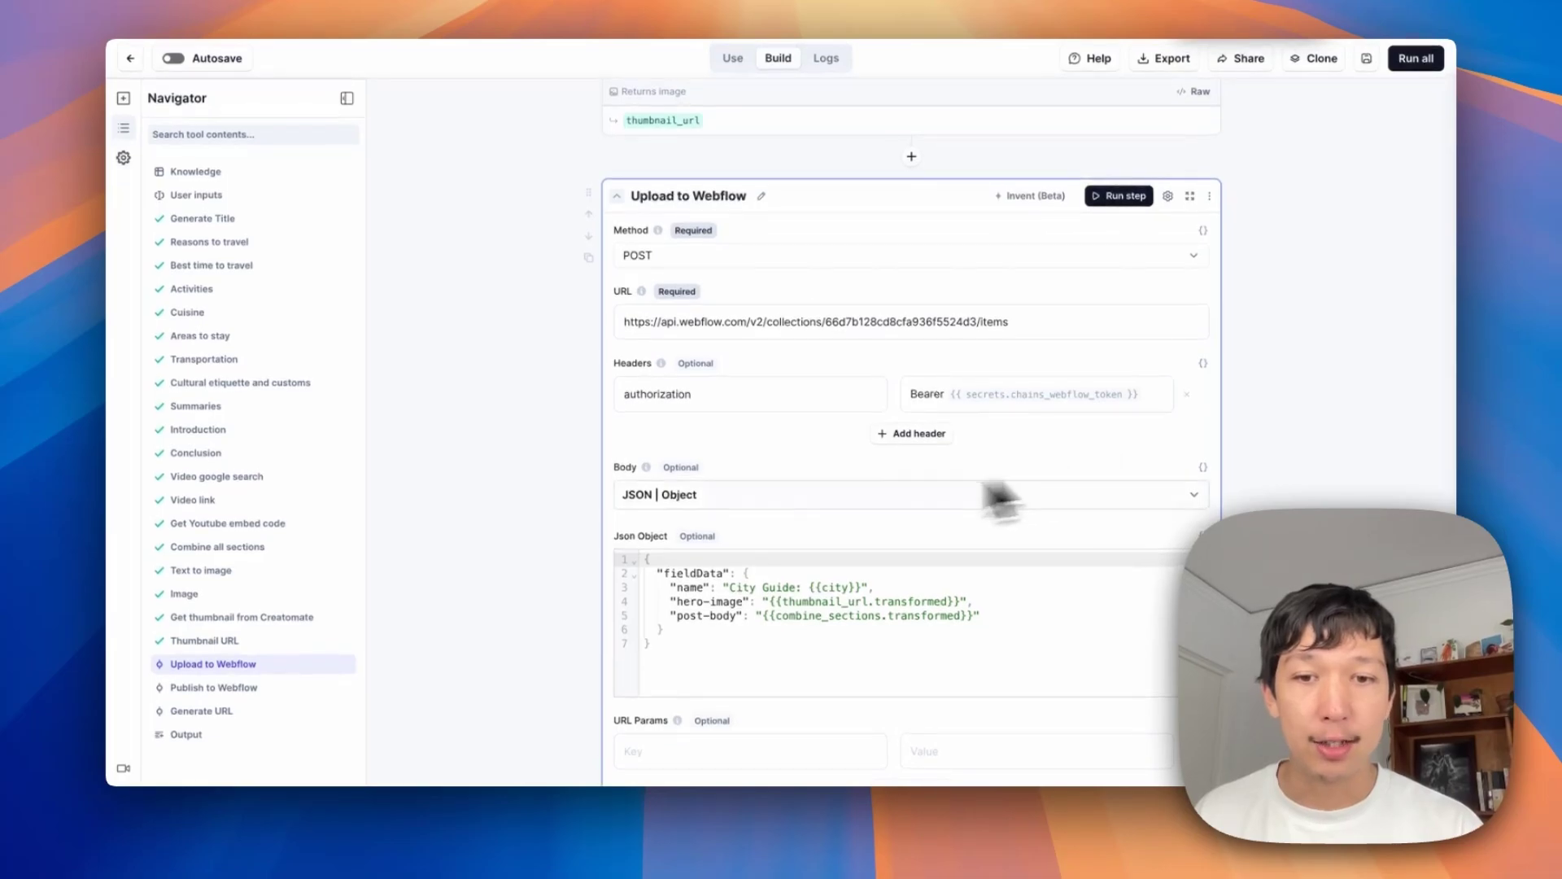
Step: Review the name, hero-image and post-body keys in the Upload to Webflow step's JSON object
{"action": "scroll", "coordinate": [812, 489], "scroll_direction": "down", "scroll_amount": 4}
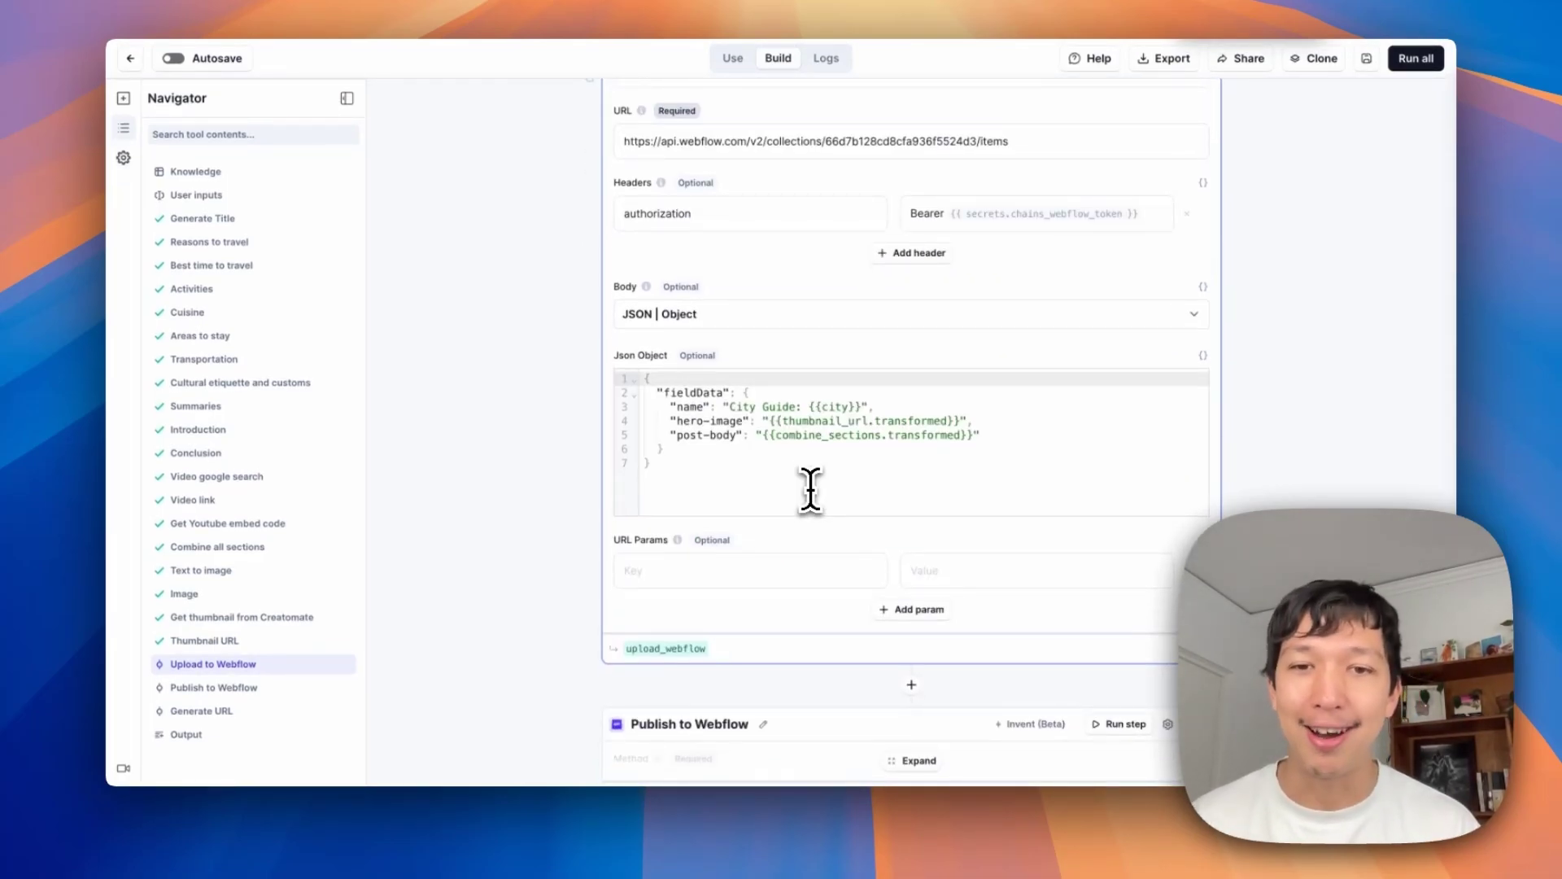
{"action": "left_click", "coordinate": [698, 406]}
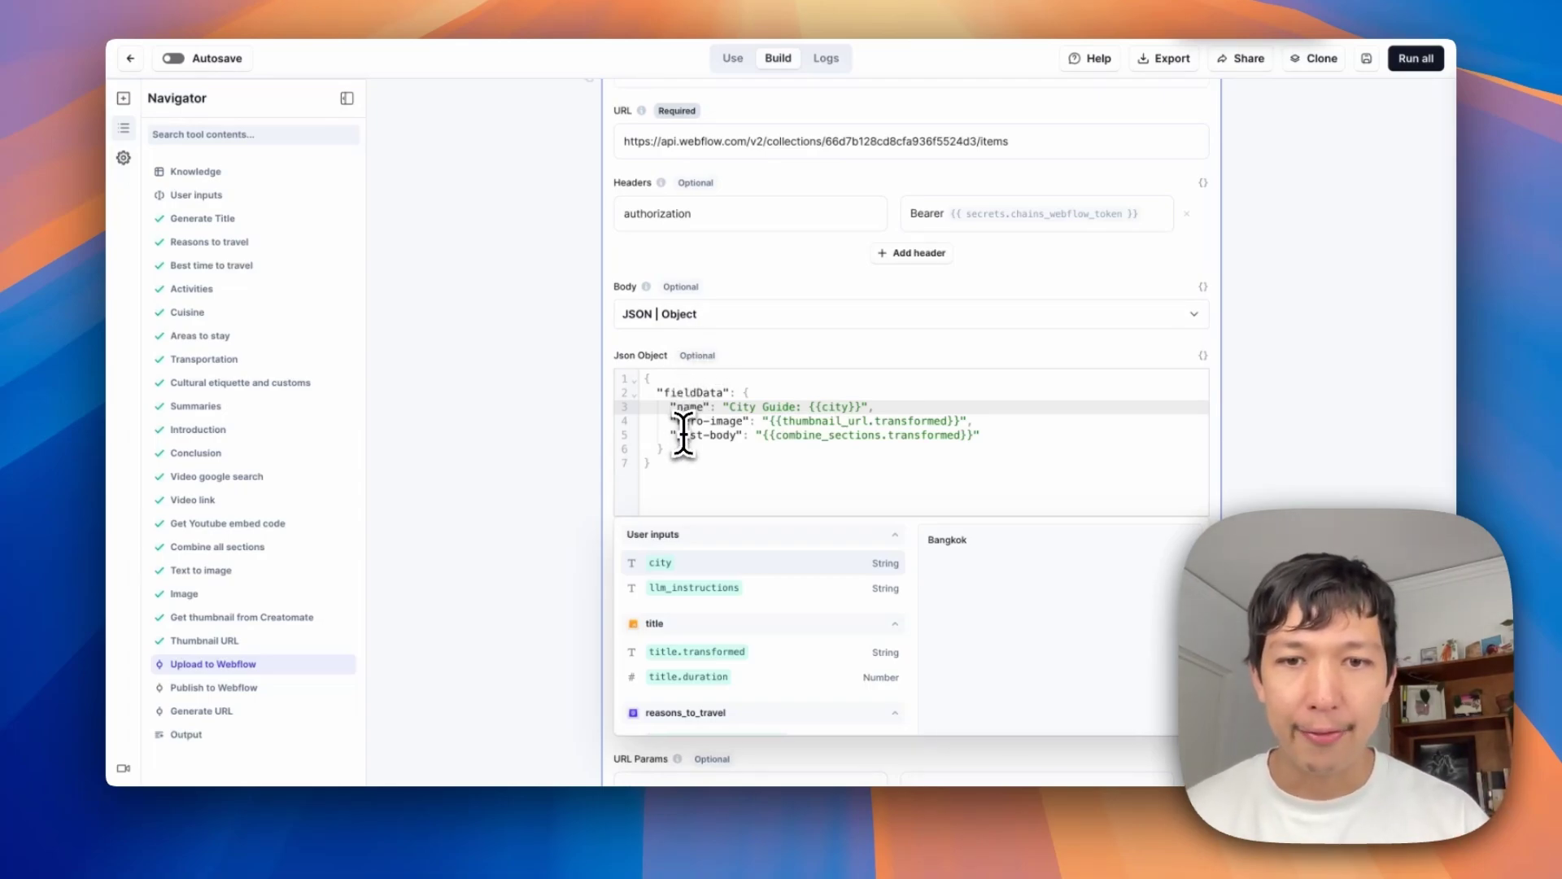
{"action": "left_click_drag", "start_coordinate": [677, 421], "coordinate": [740, 434]}
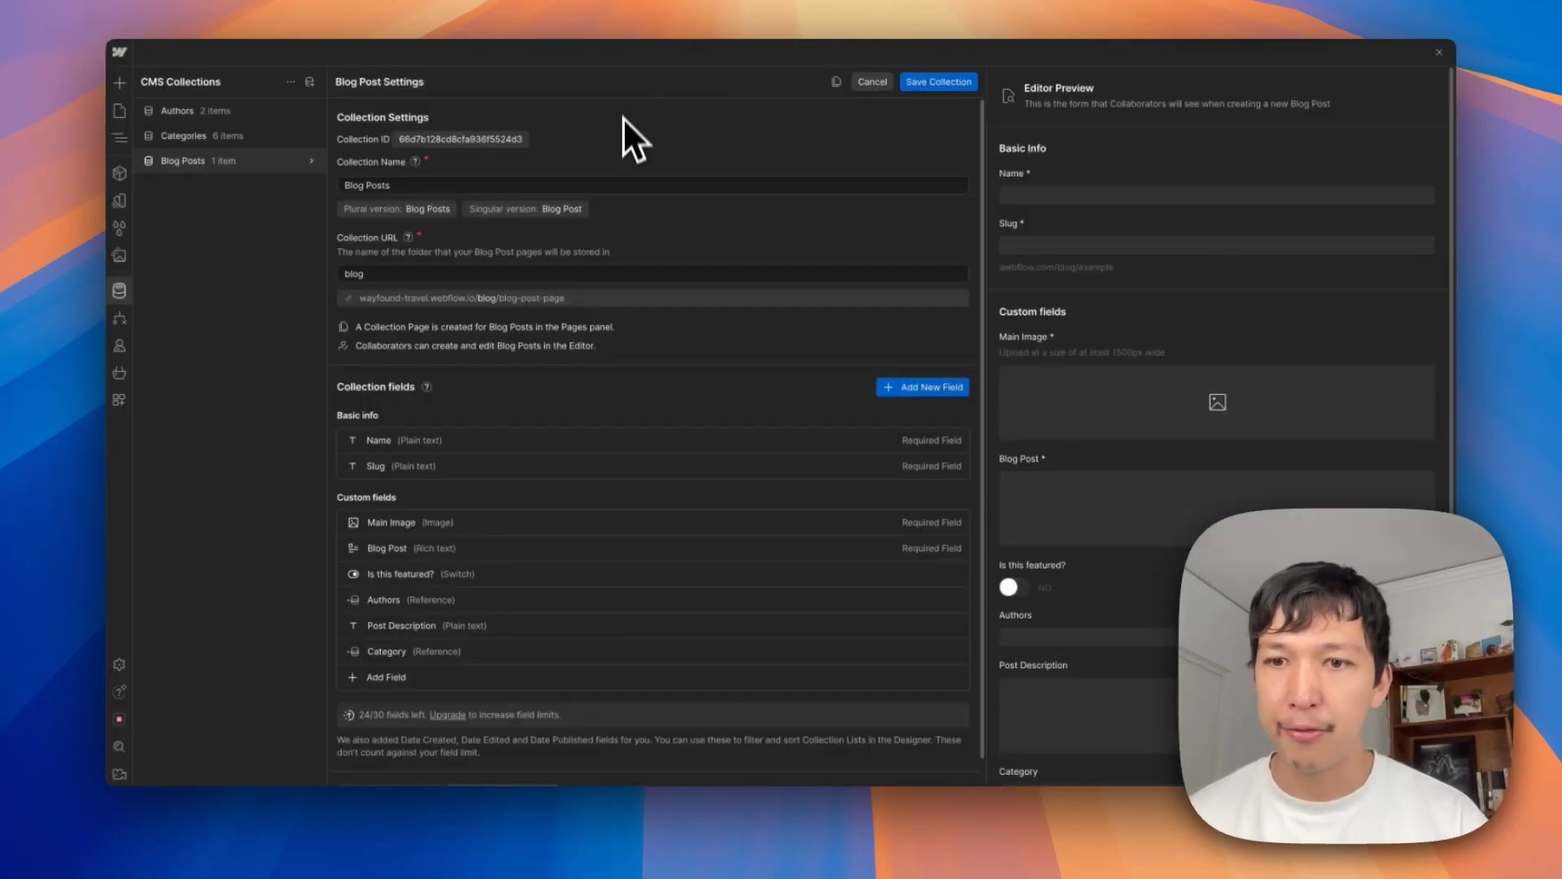
Step: In Webflow's Blog Posts collection settings, open the Main Image and Blog Post custom fields and check their labels
{"action": "left_click", "coordinate": [409, 524]}
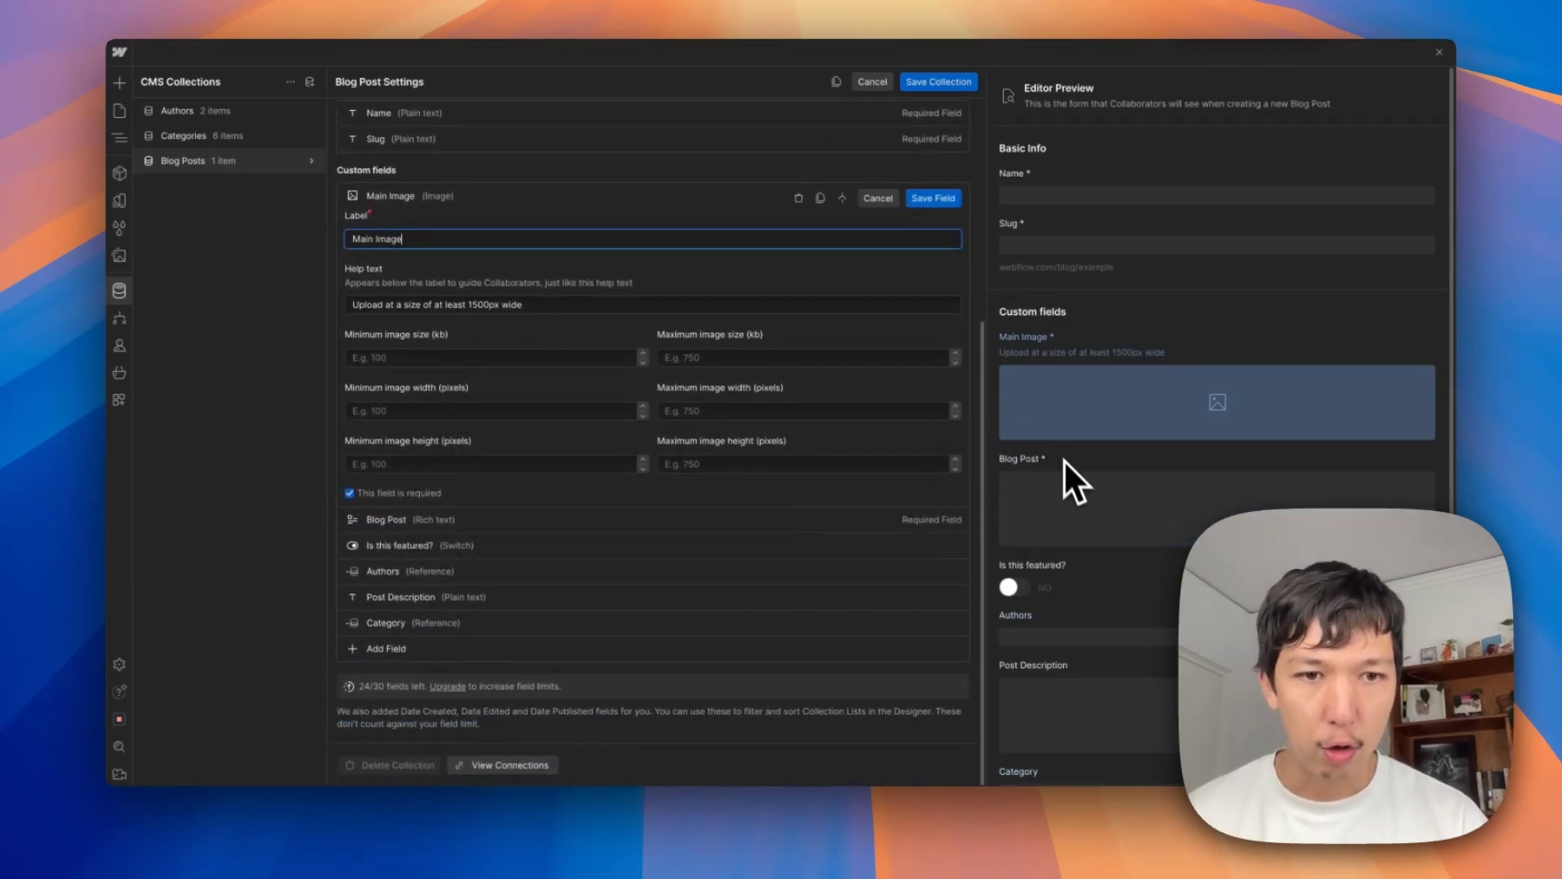
{"action": "left_click", "coordinate": [1064, 491]}
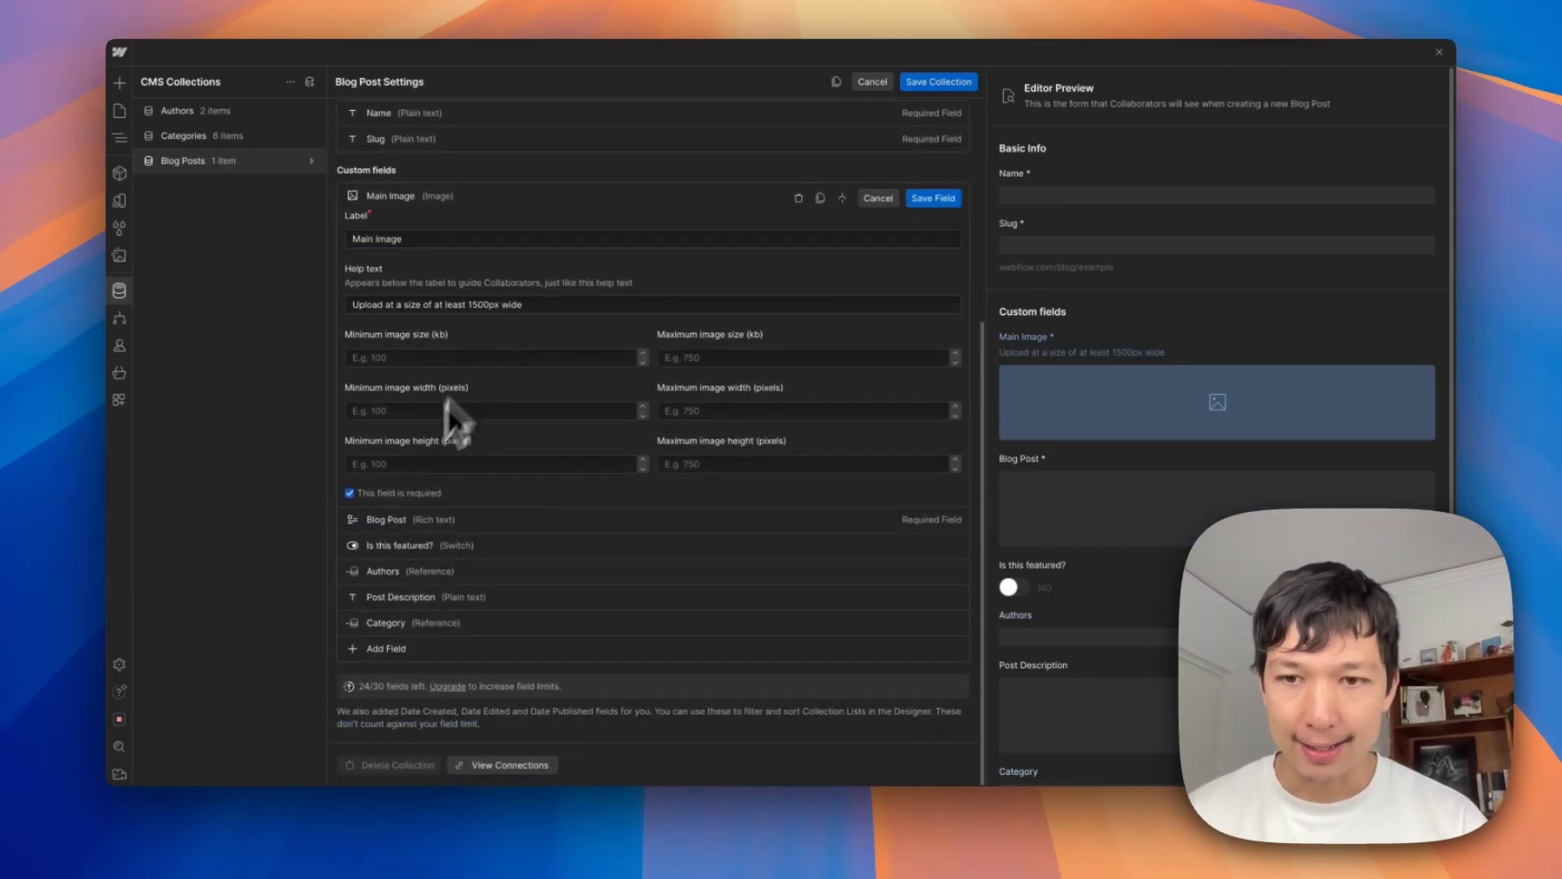
{"action": "left_click", "coordinate": [394, 521]}
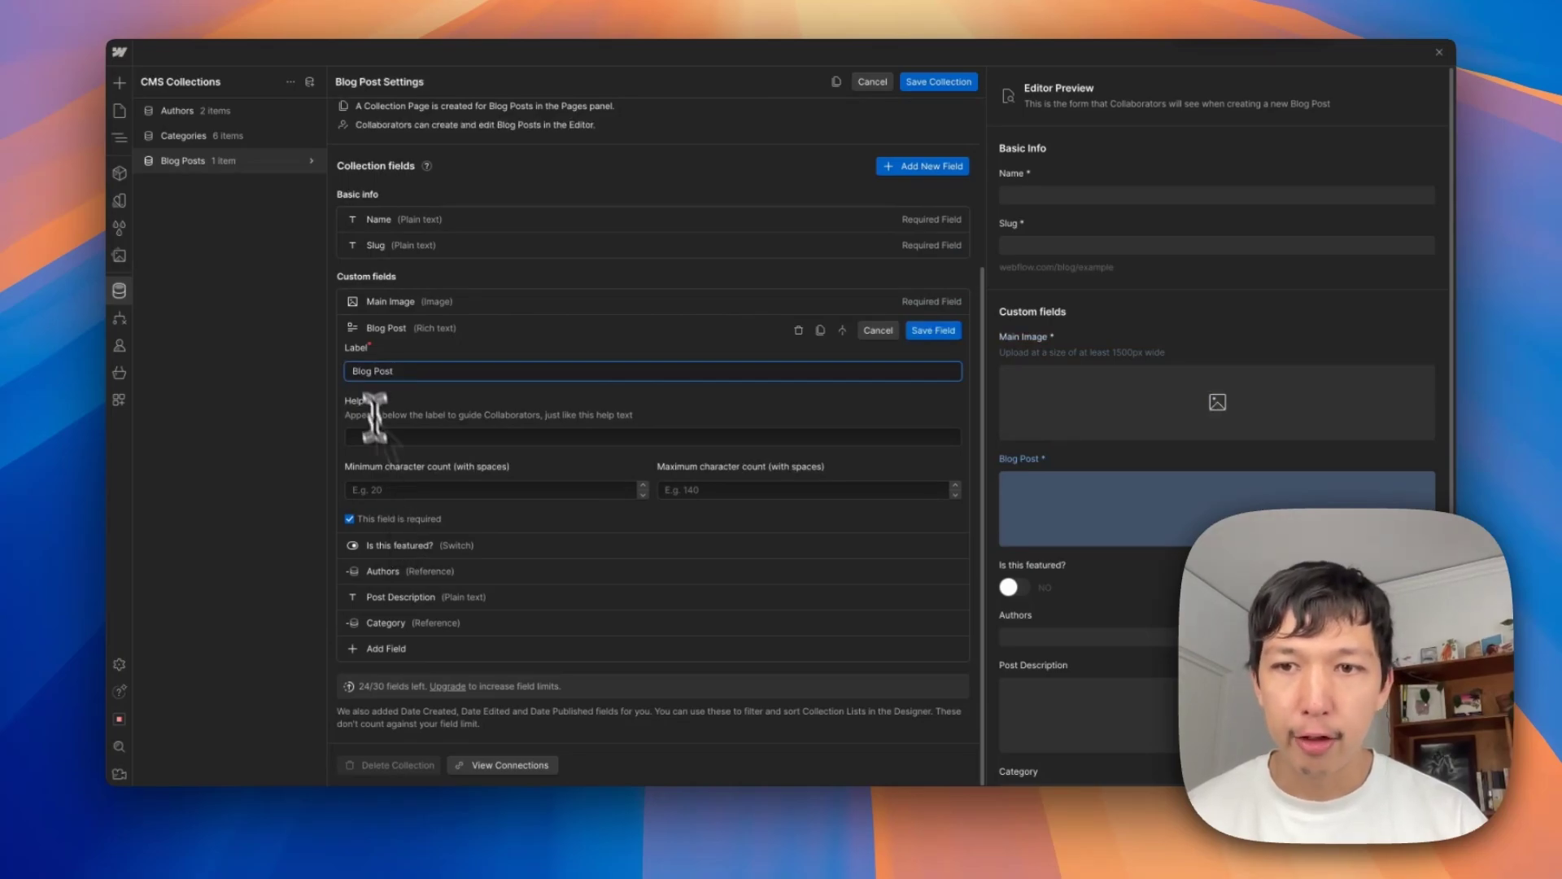
{"action": "triple_click", "coordinate": [358, 371]}
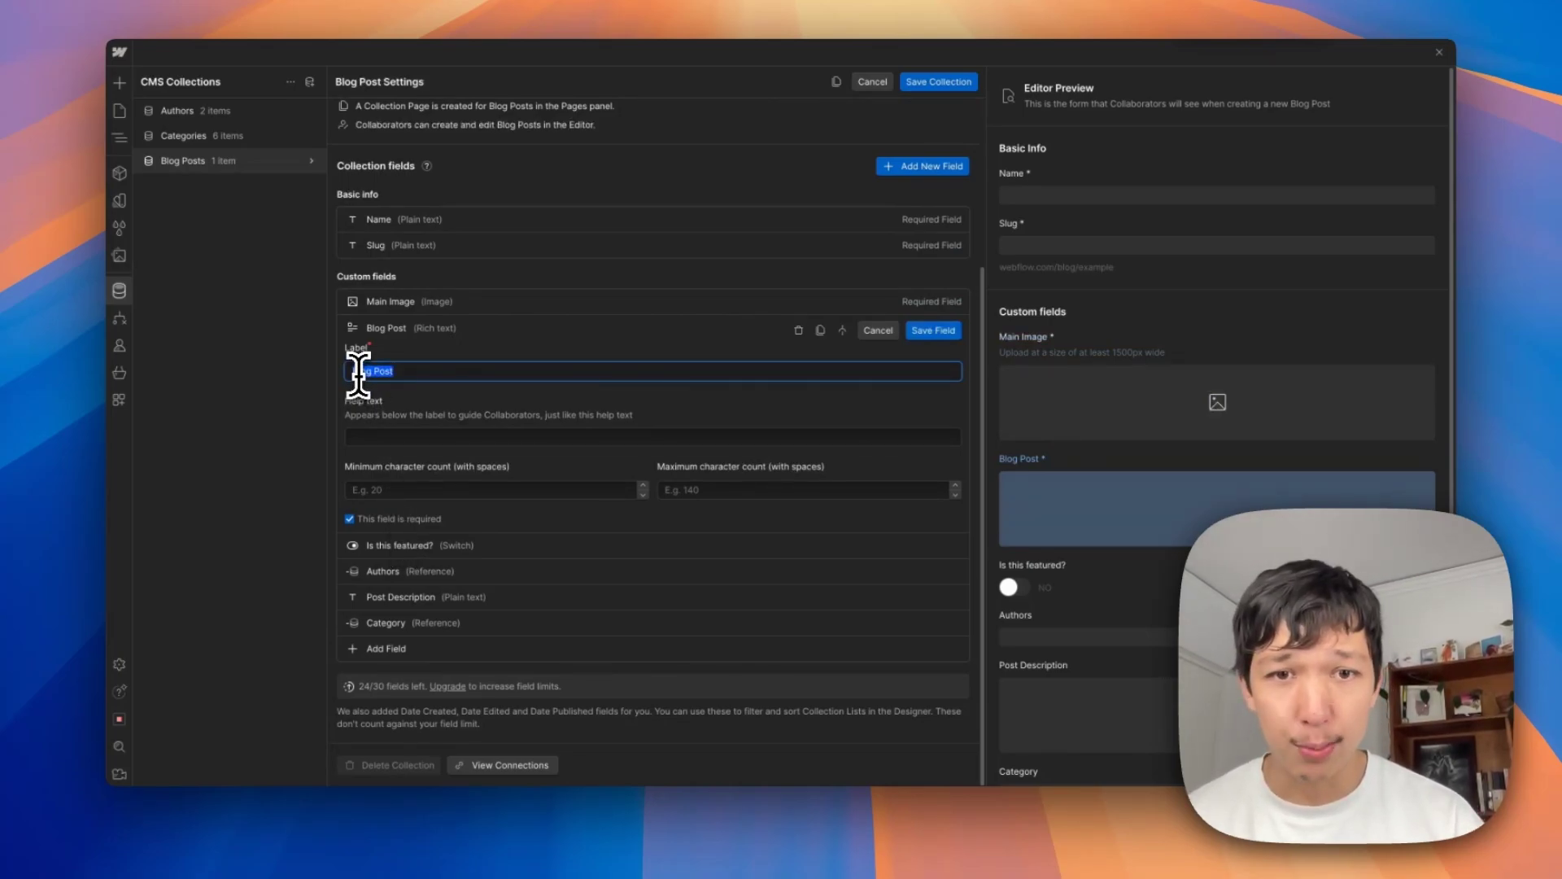
{"action": "left_click", "coordinate": [380, 302]}
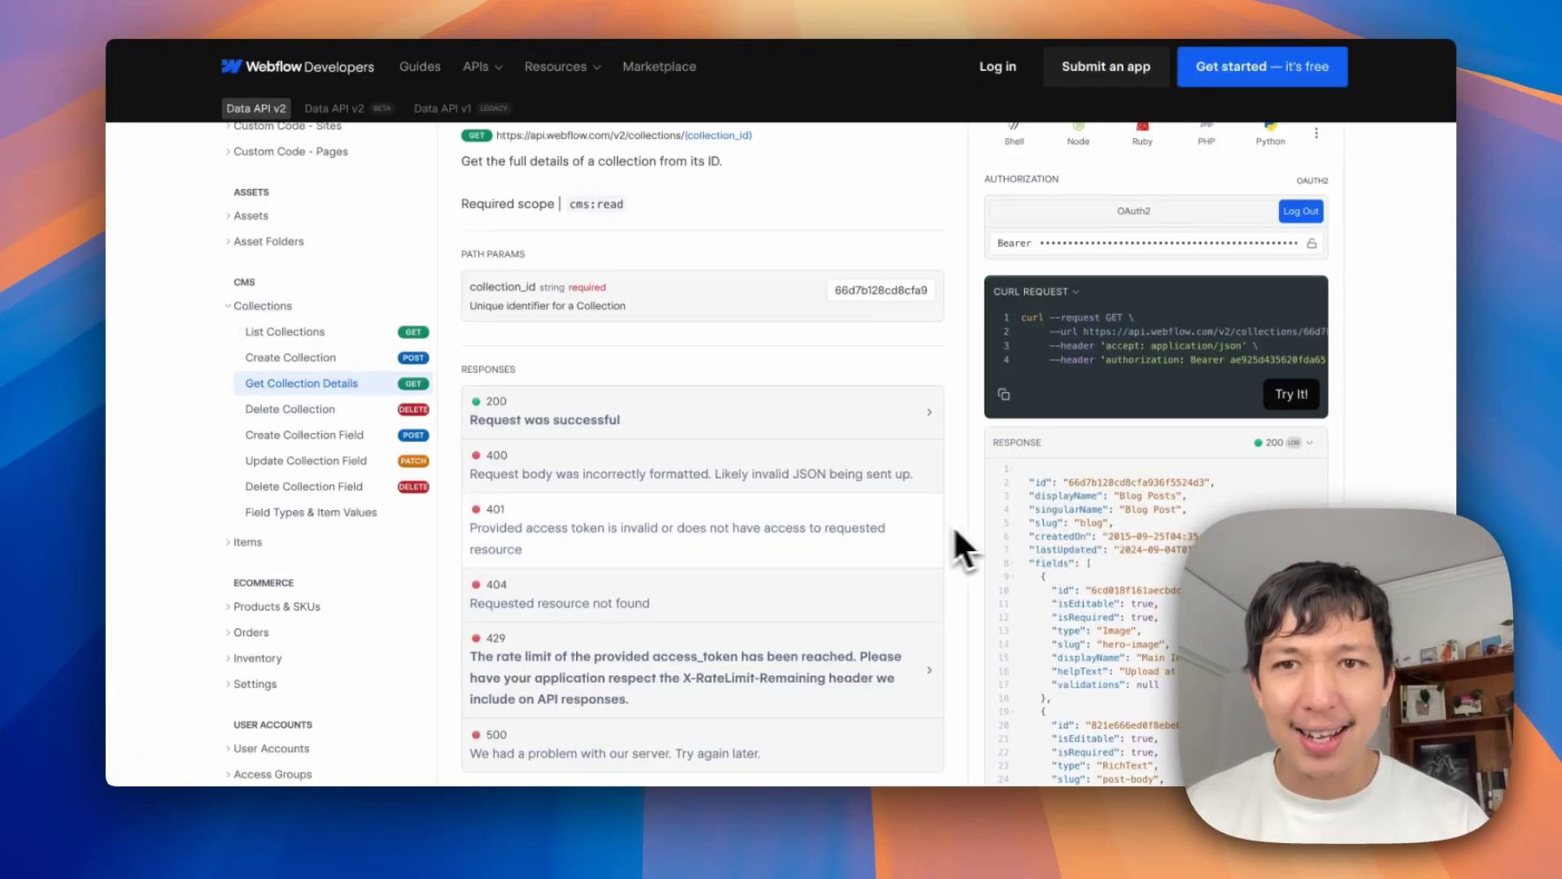
Step: In the Webflow Developers Get Collection Details reference, examine the response's fields list for each field's slug and display name
{"action": "scroll", "coordinate": [1015, 457], "scroll_direction": "down", "scroll_amount": 1}
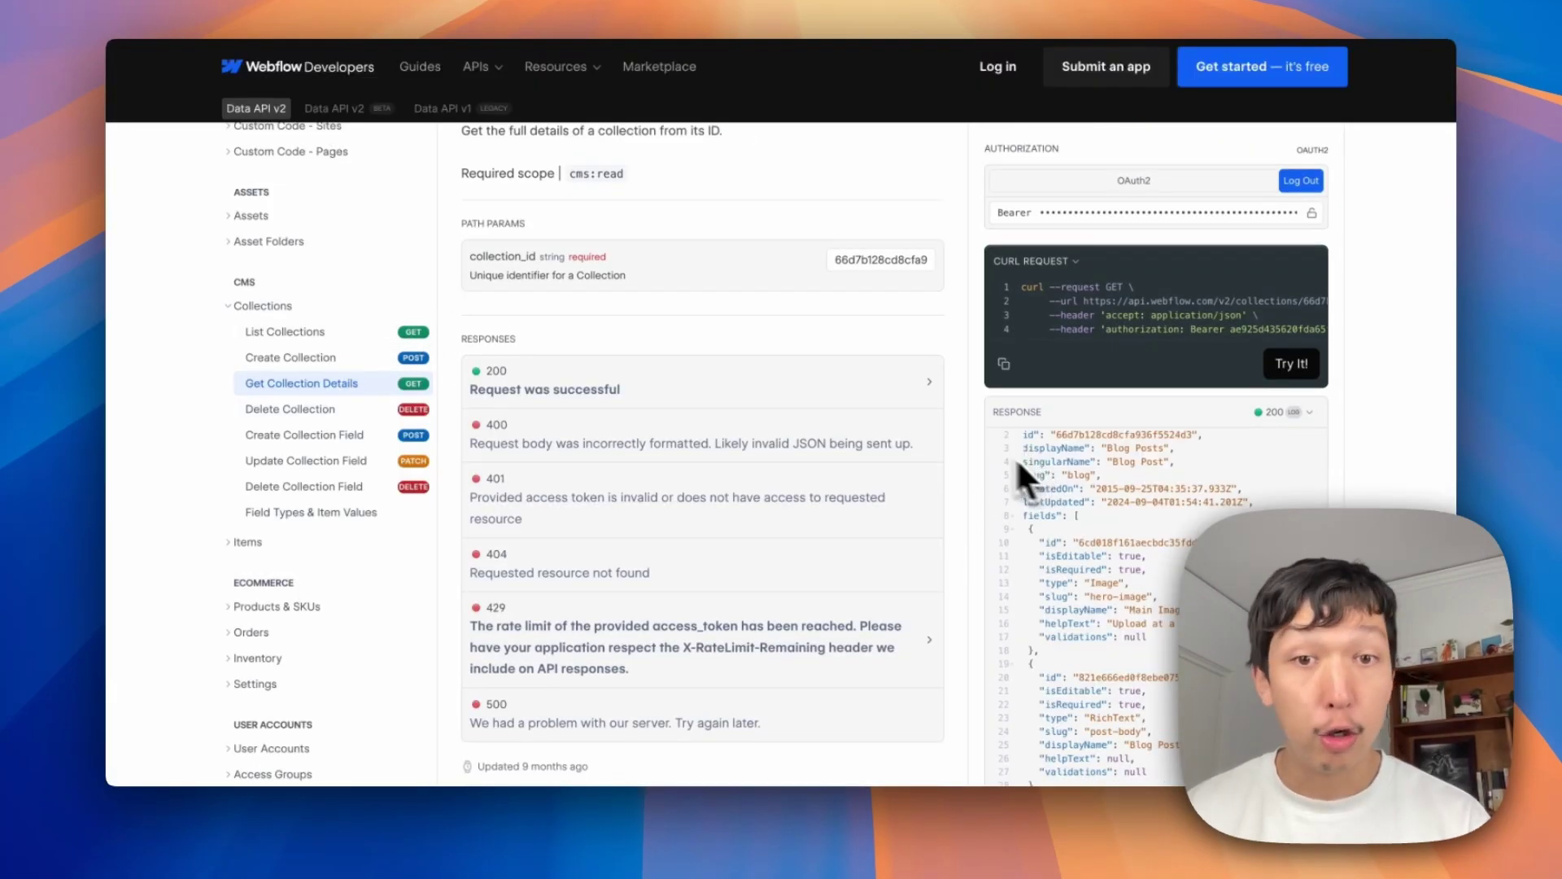
{"action": "left_click", "coordinate": [844, 264]}
{"action": "left_click", "coordinate": [697, 349]}
{"action": "scroll", "coordinate": [895, 435], "scroll_direction": "down", "scroll_amount": 3}
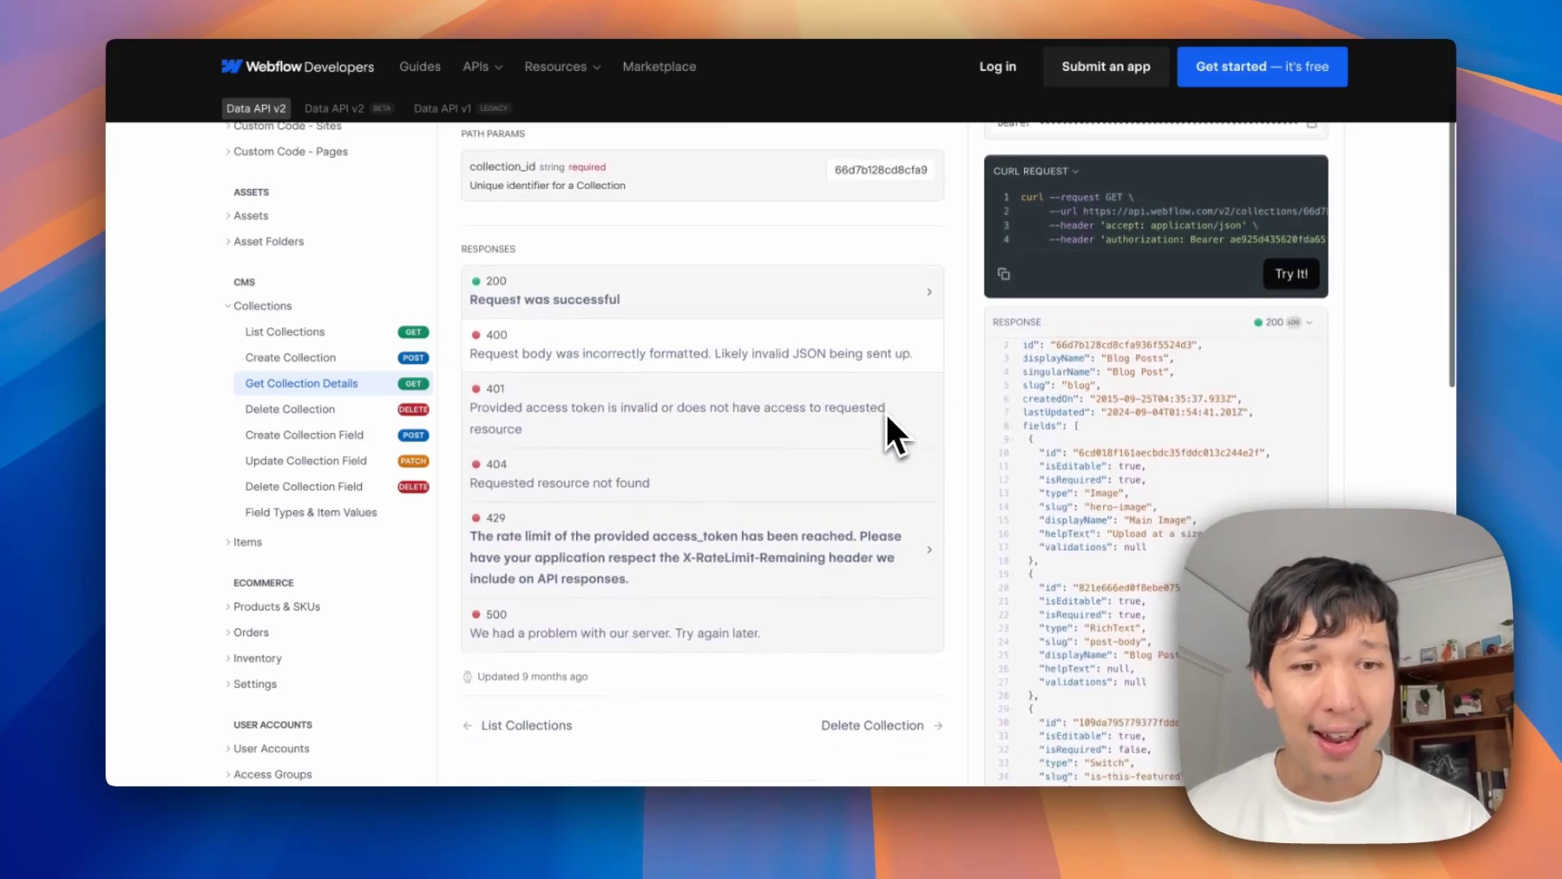
{"action": "scroll", "coordinate": [885, 411], "scroll_direction": "down", "scroll_amount": 3}
{"action": "scroll", "coordinate": [1102, 374], "scroll_direction": "down", "scroll_amount": 2}
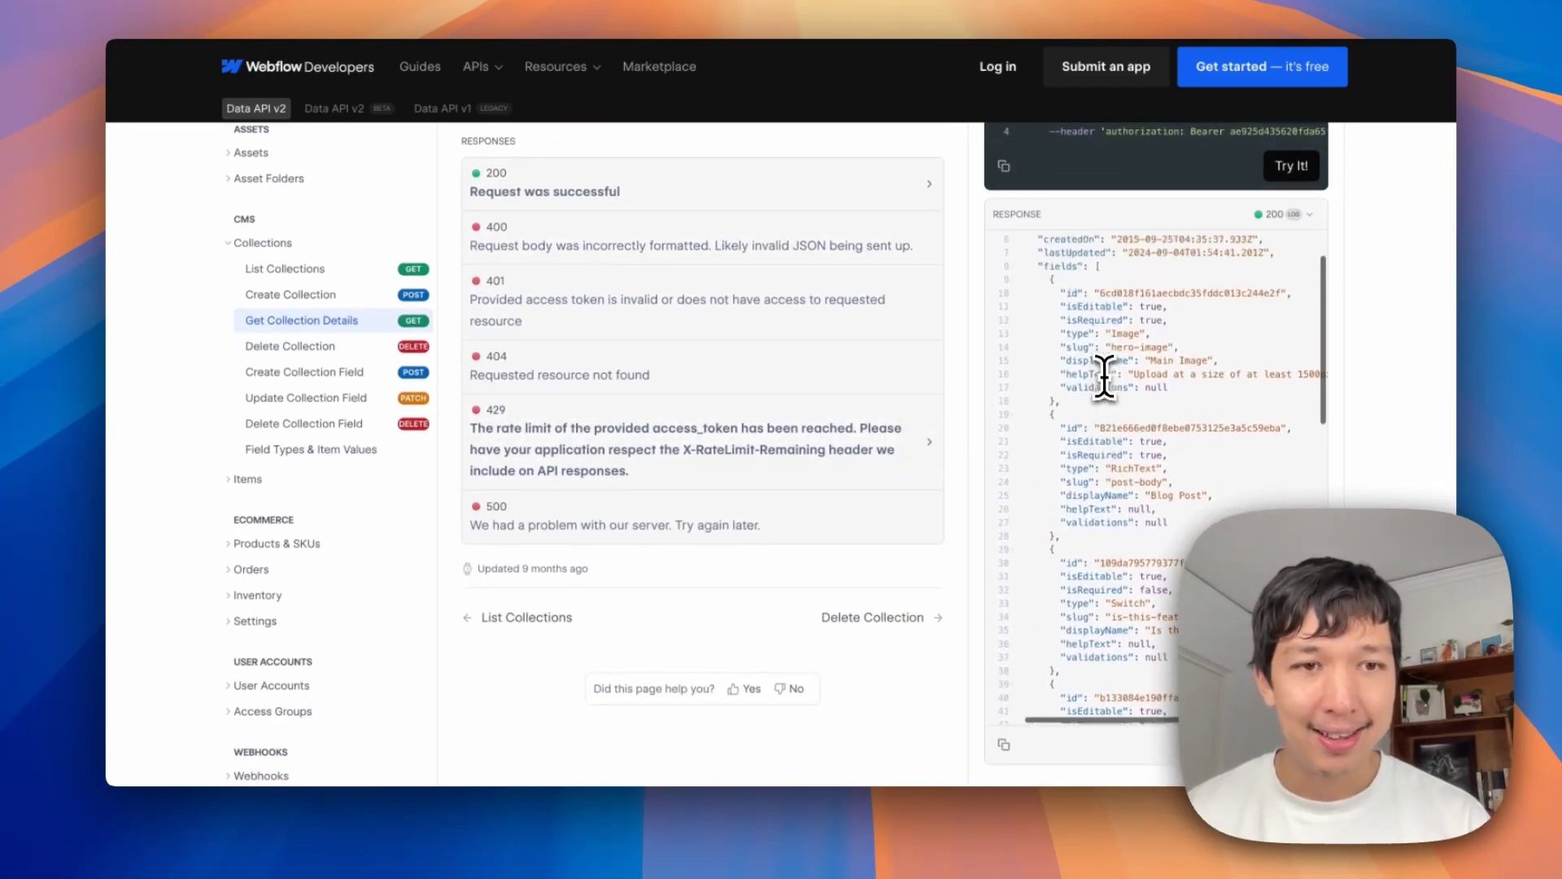
{"action": "scroll", "coordinate": [1104, 376], "scroll_direction": "up", "scroll_amount": 2}
{"action": "double_click", "coordinate": [1058, 335]}
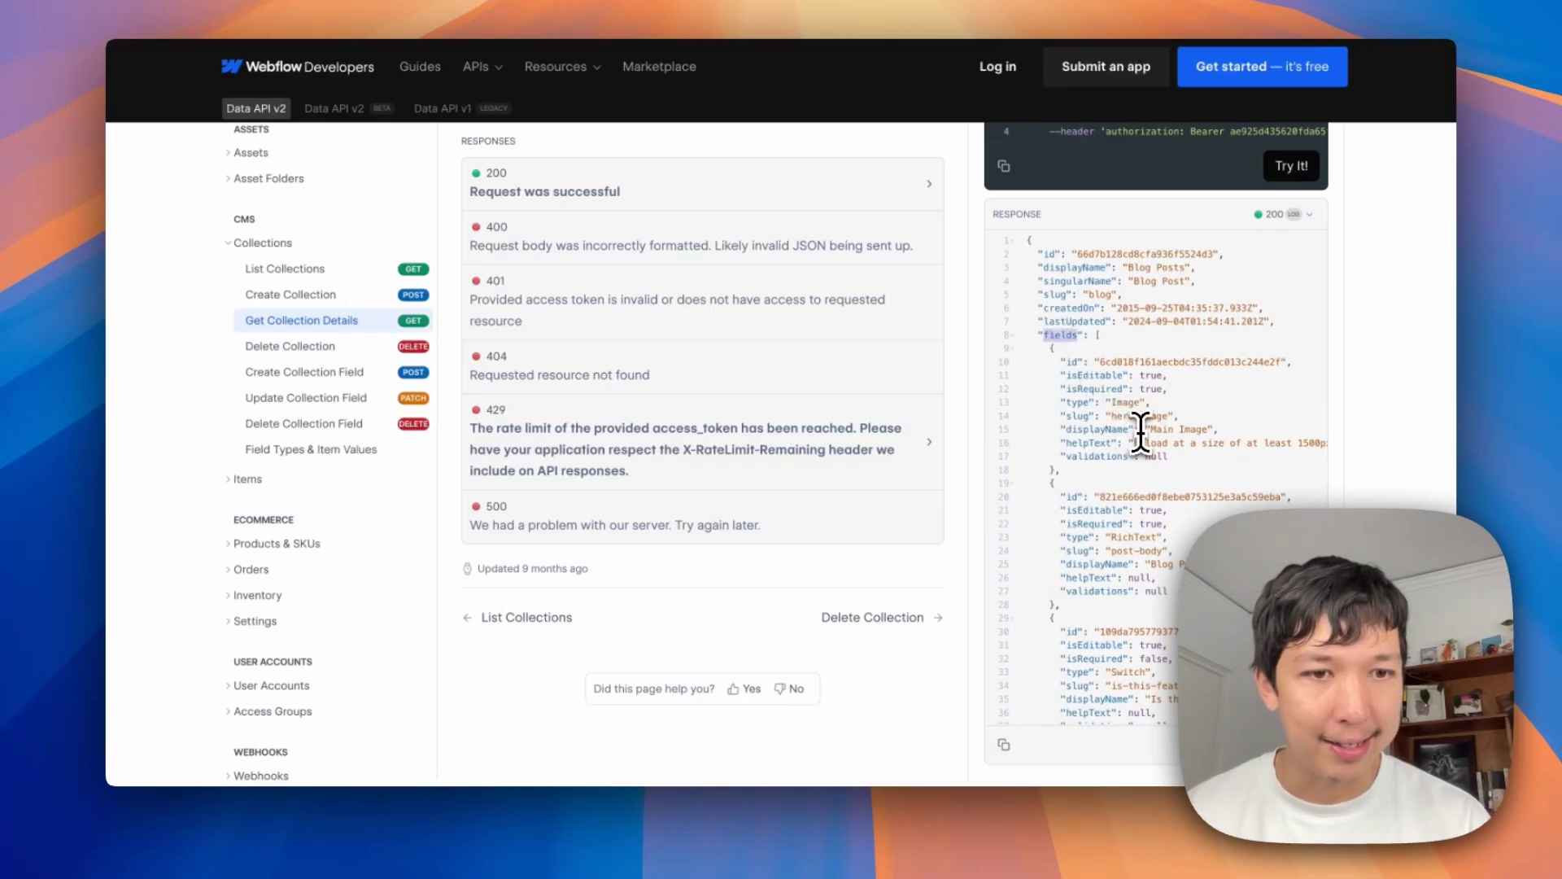
{"action": "left_click", "coordinate": [1223, 429]}
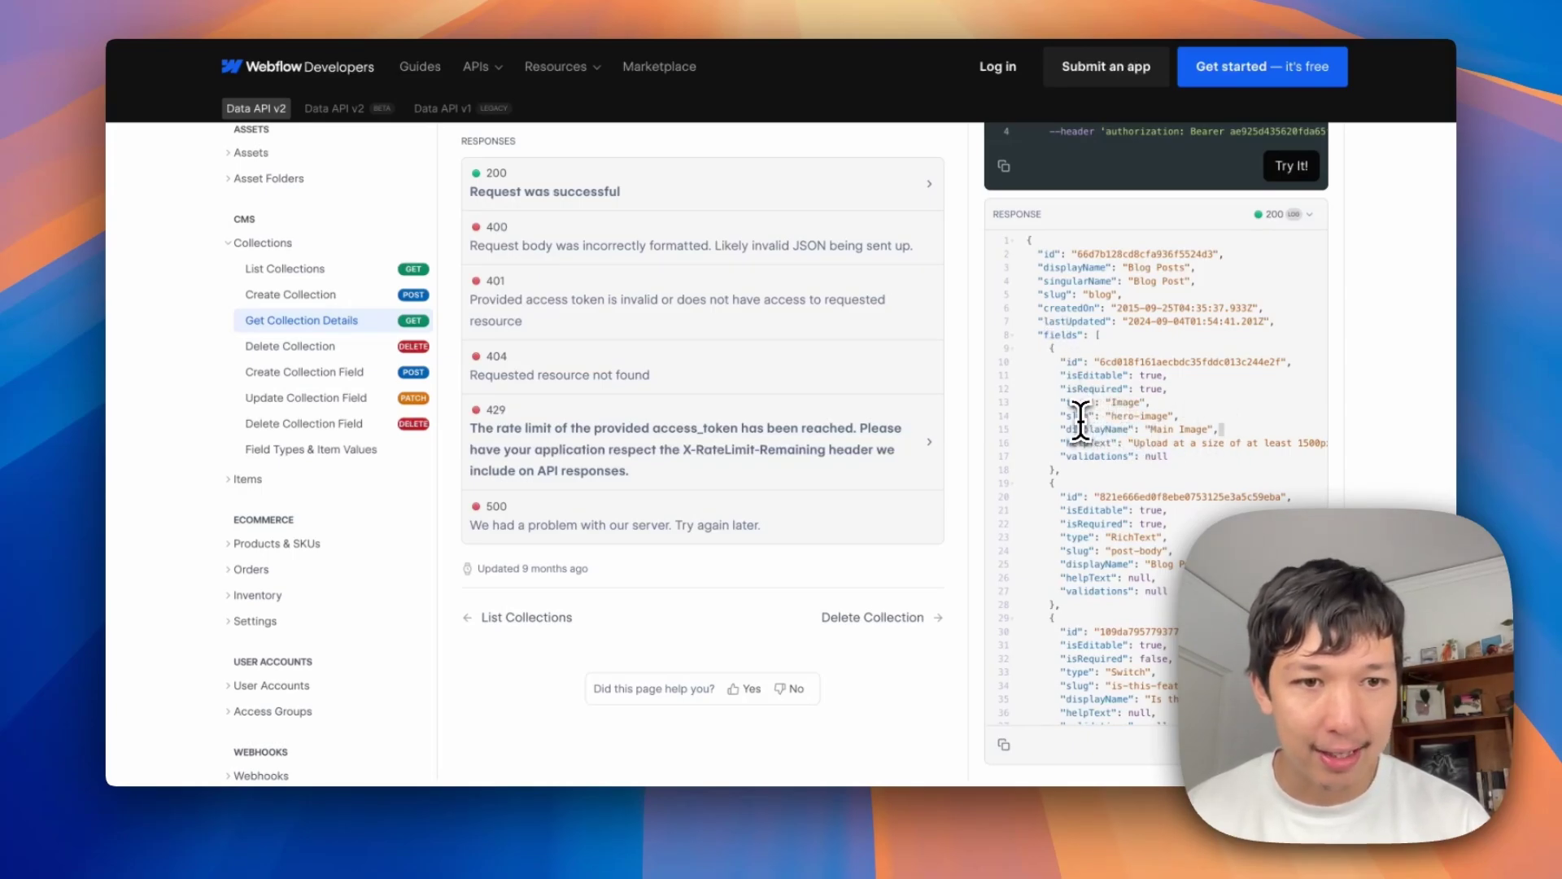
{"action": "scroll", "coordinate": [1148, 419], "scroll_direction": "down", "scroll_amount": 5}
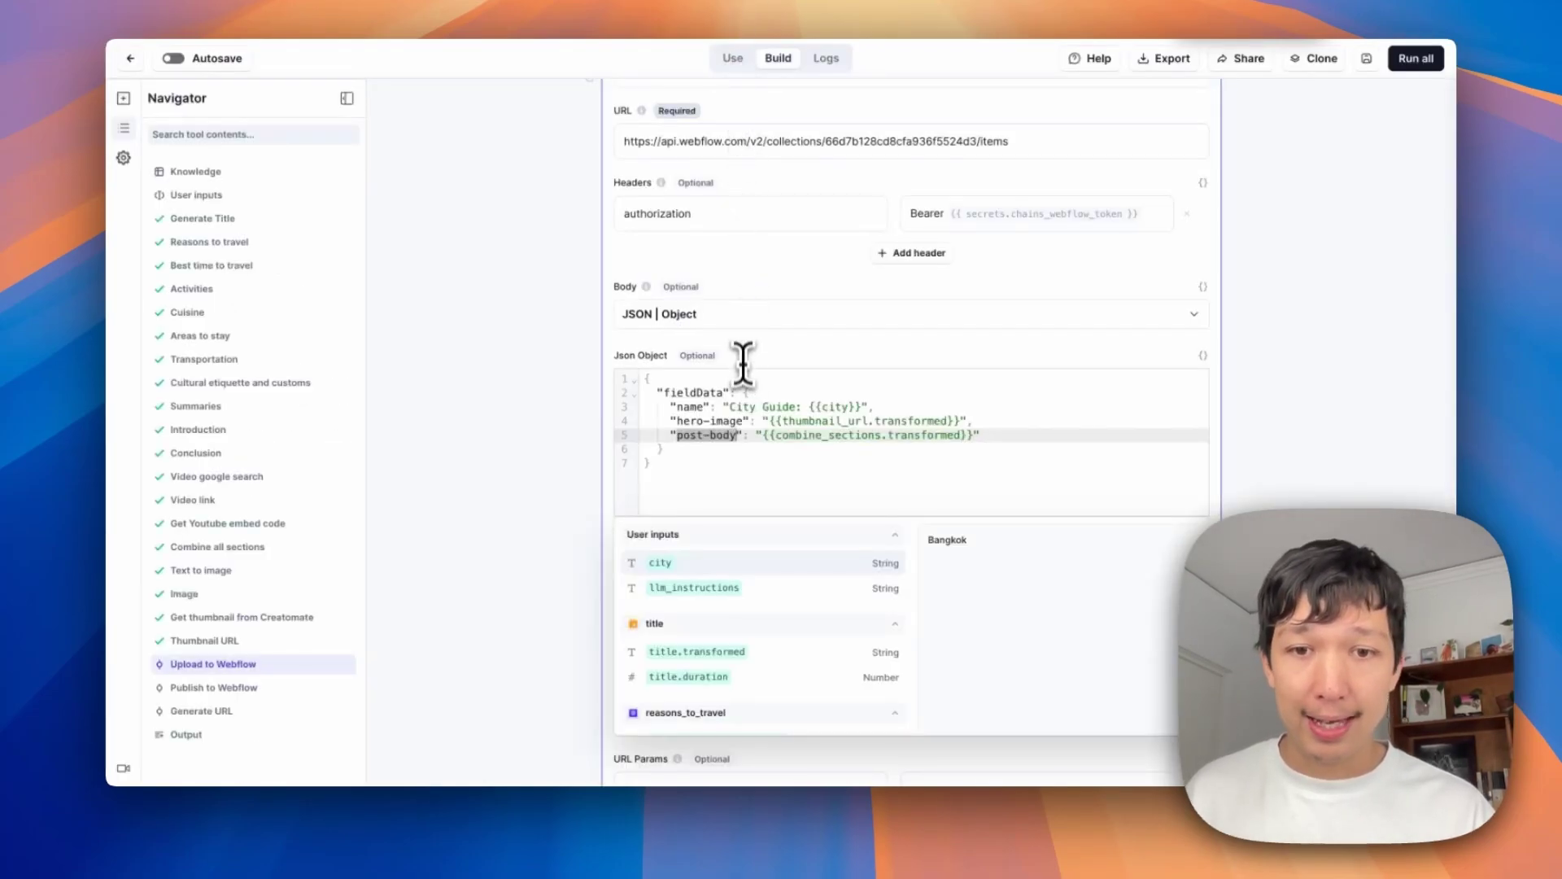
Step: Back in the tool, highlight the thumbnail_url.transformed and combine_sections.transformed variables mapped to hero-image and post-body in the JSON object
{"action": "left_click", "coordinate": [700, 435]}
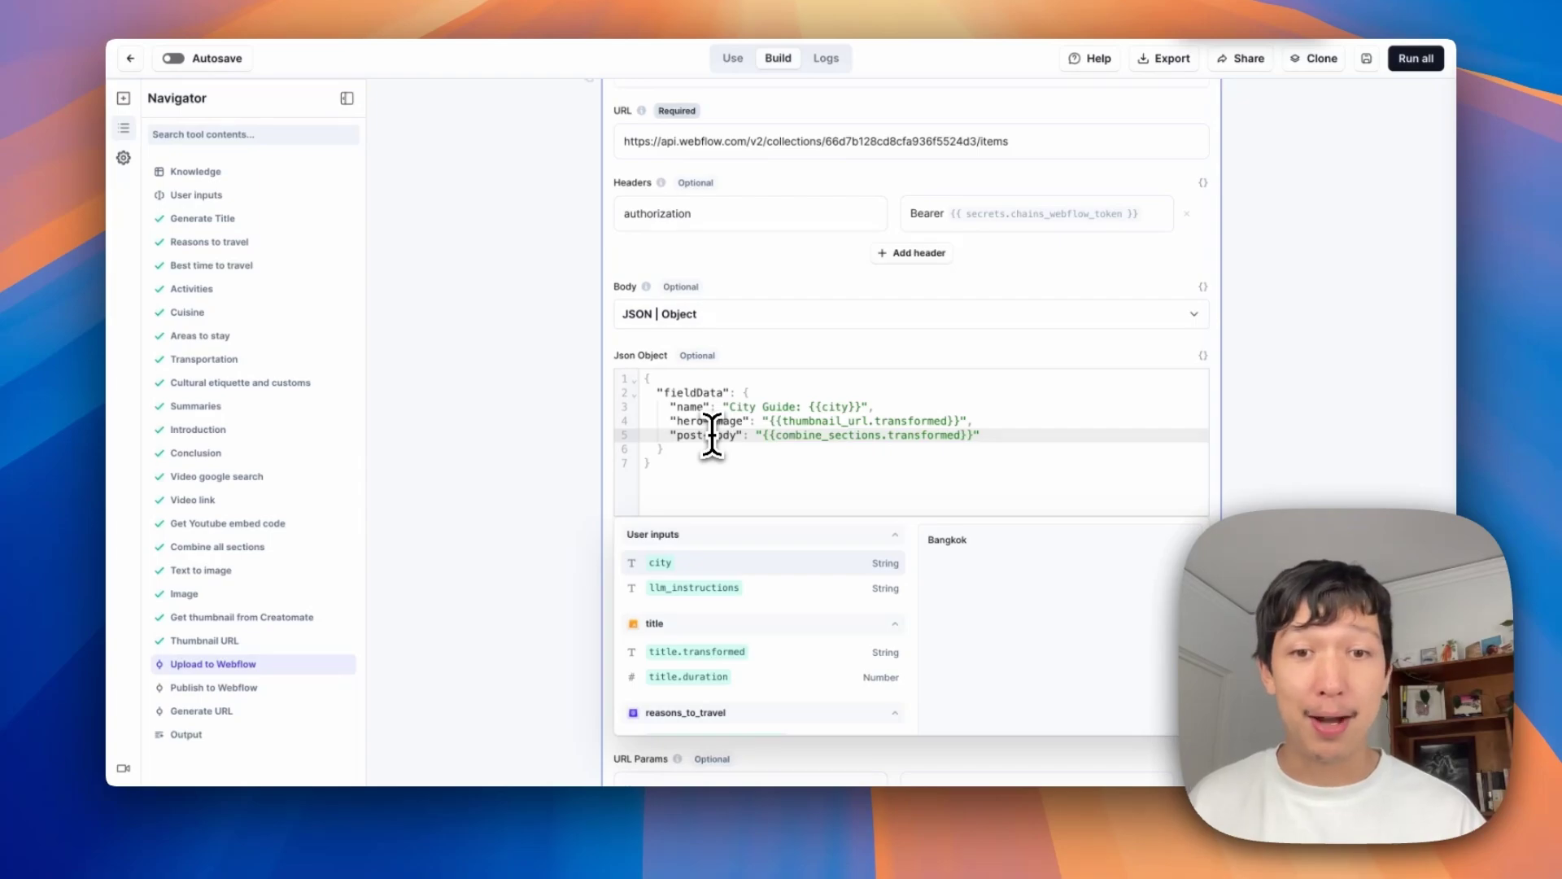
{"action": "double_click", "coordinate": [842, 420]}
{"action": "double_click", "coordinate": [904, 420]}
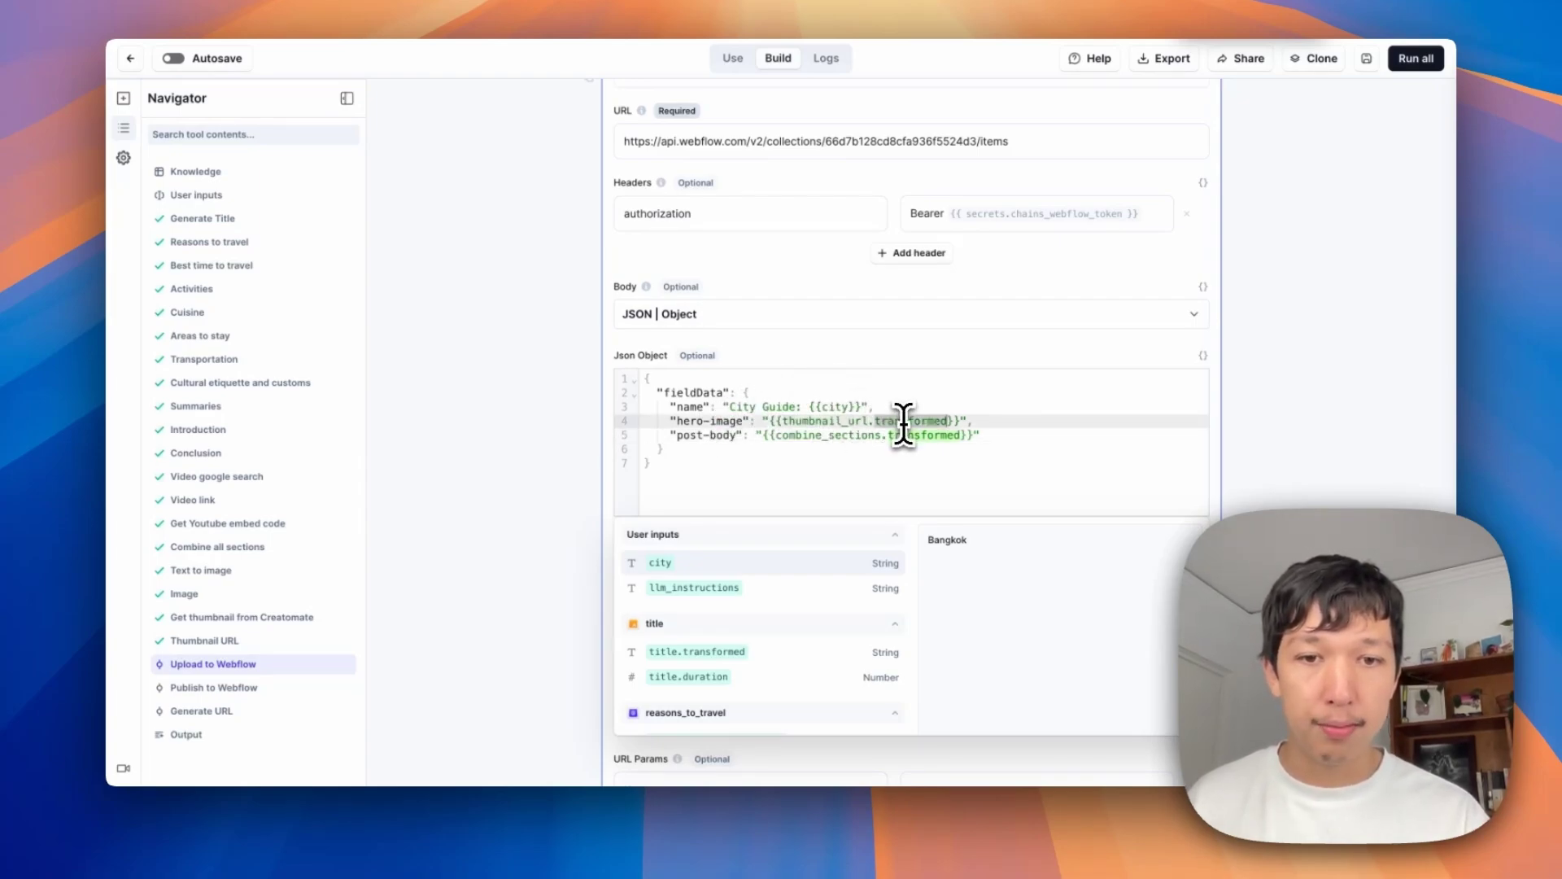
{"action": "double_click", "coordinate": [843, 435]}
{"action": "double_click", "coordinate": [928, 435]}
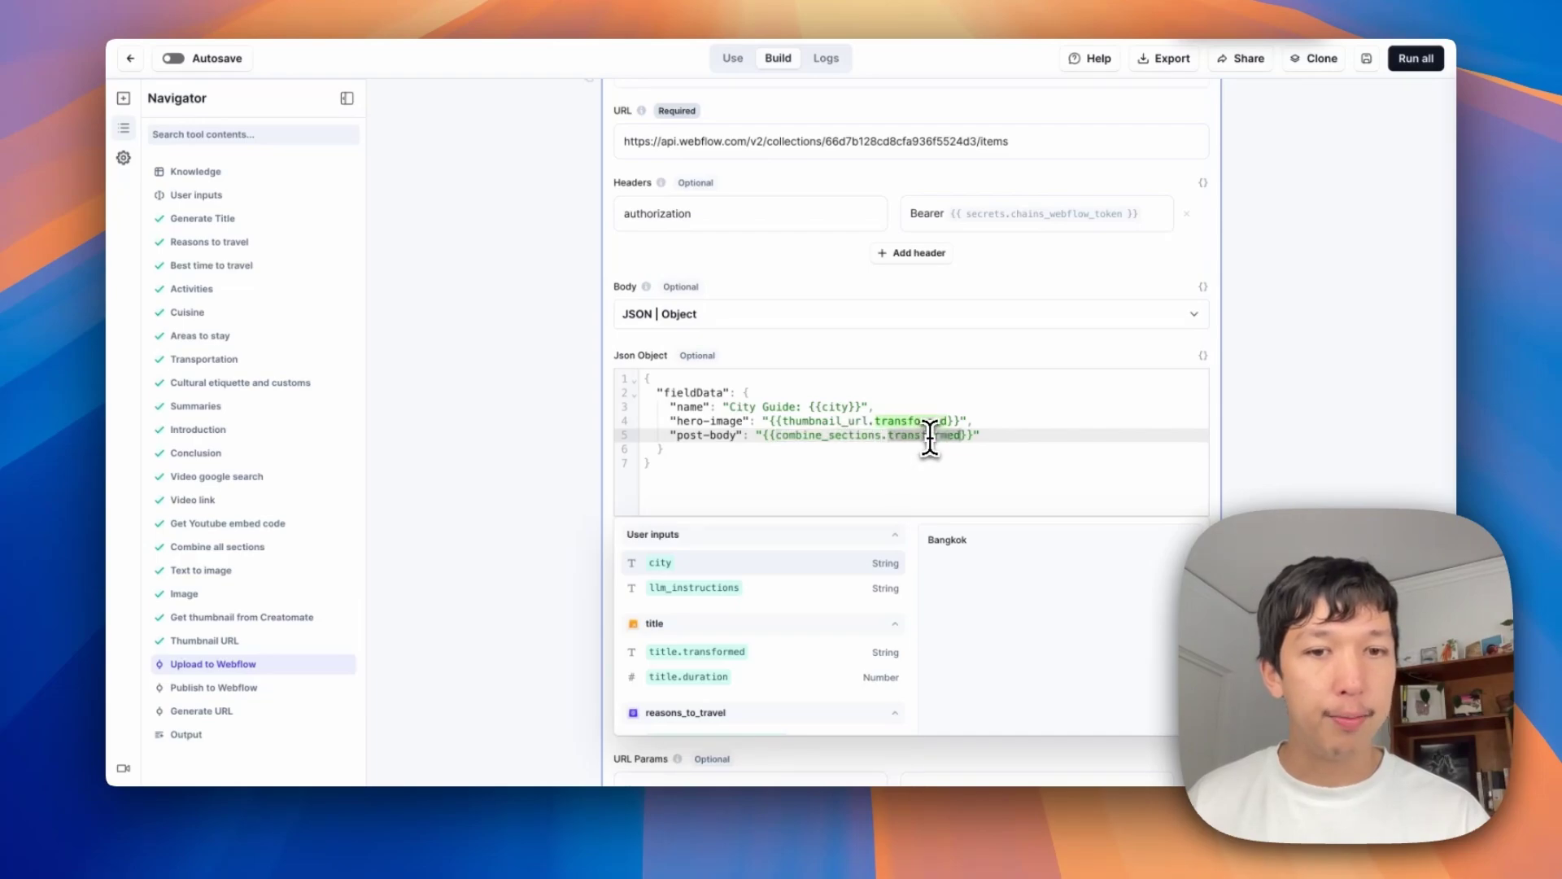
Step: Replace the name value in the Upload to Webflow JSON object with {{title.transformed}}
{"action": "left_click", "coordinate": [862, 407]}
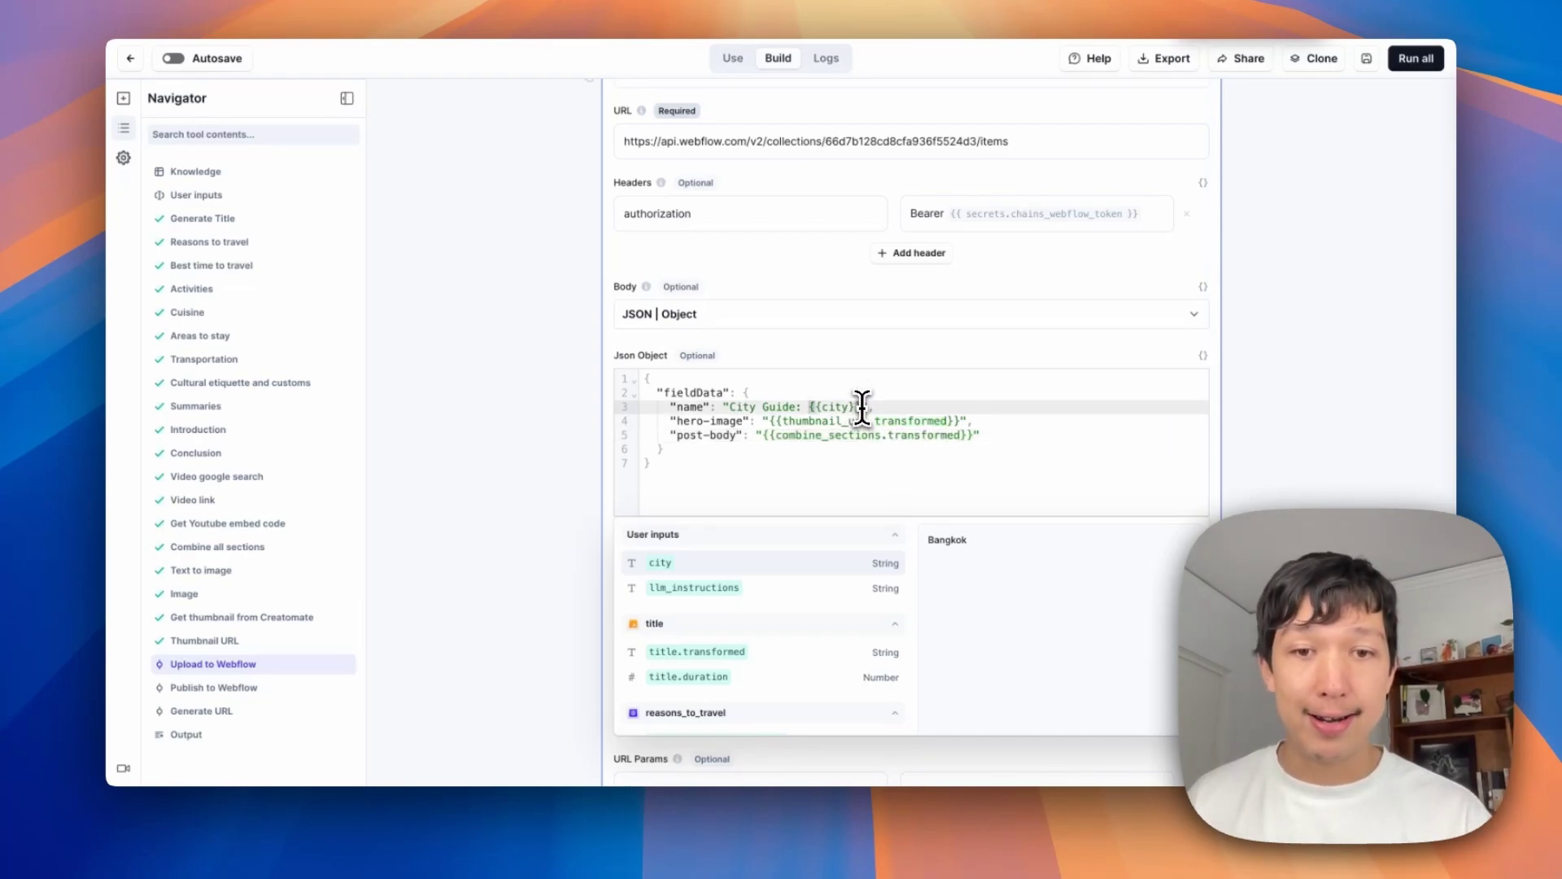
{"action": "left_click_drag", "start_coordinate": [862, 406], "coordinate": [728, 407]}
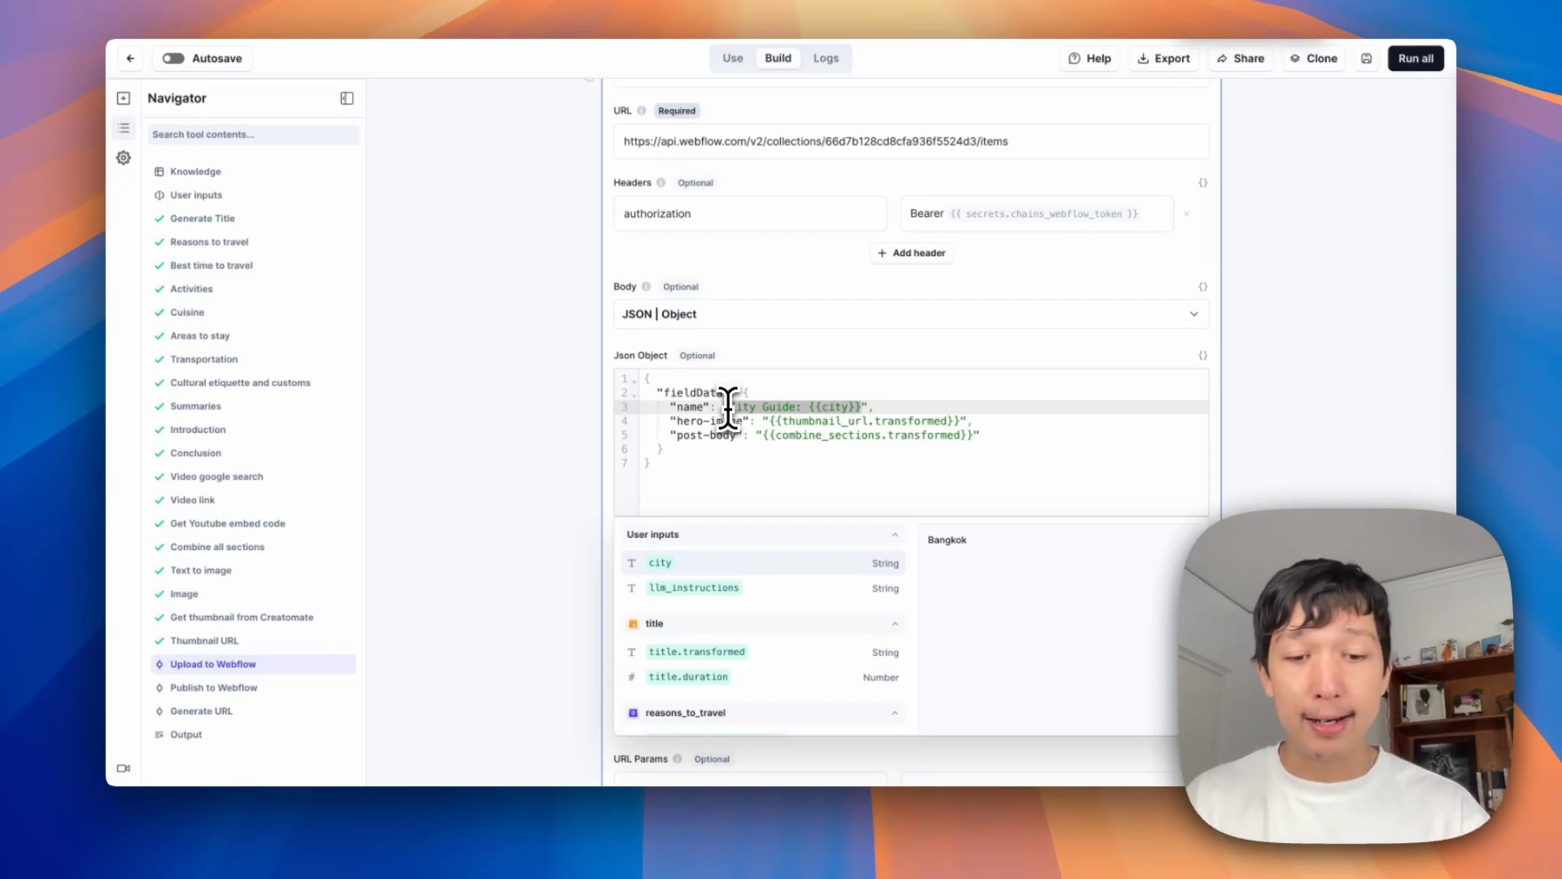
{"action": "type", "text": "{{title.tr"}
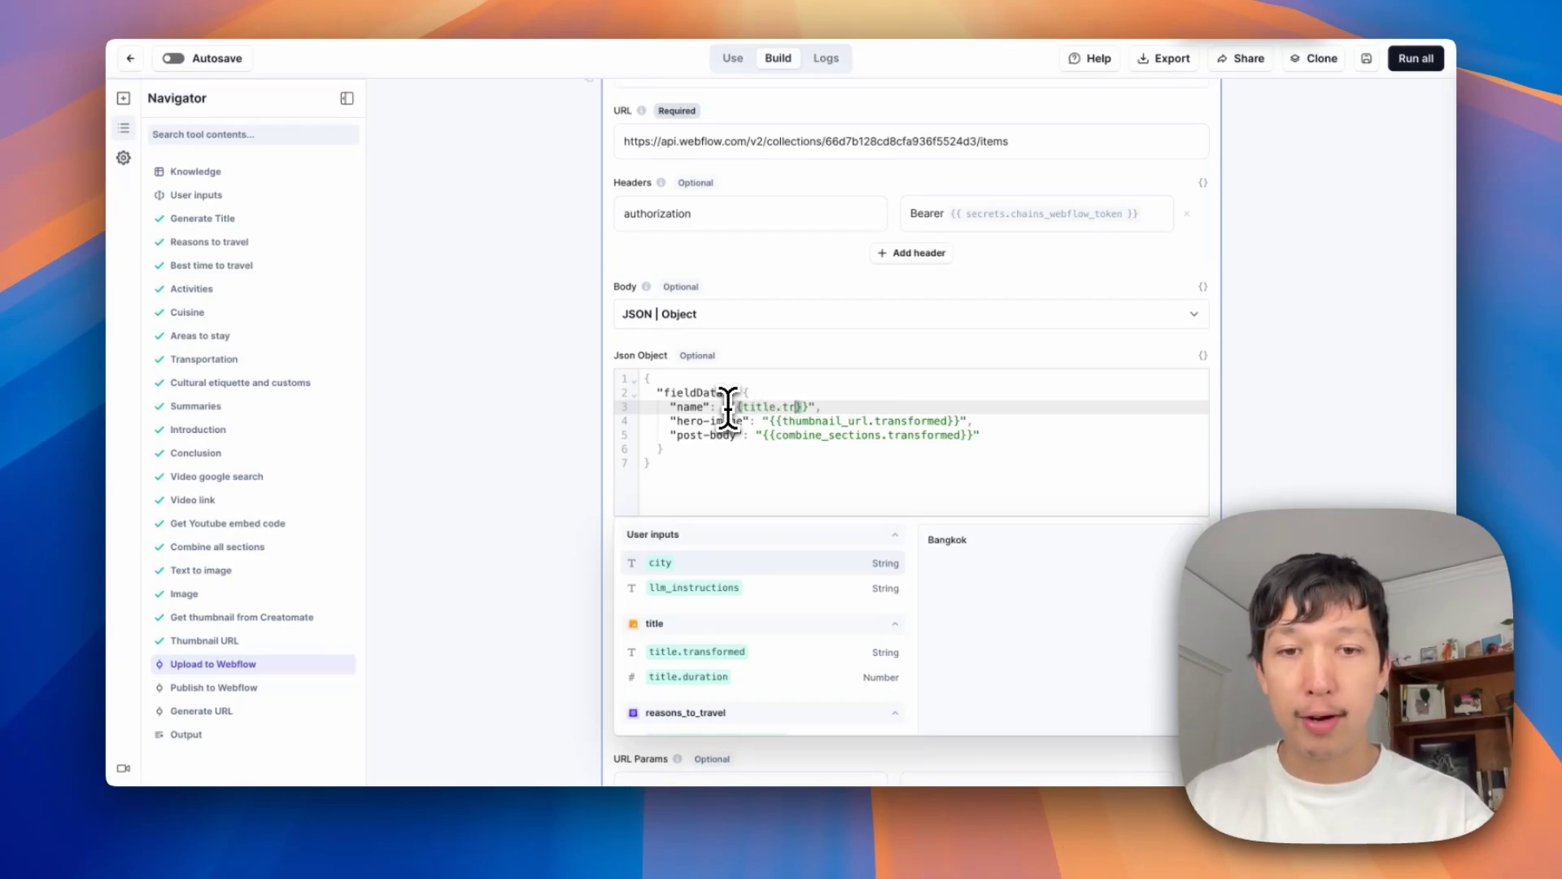
{"action": "type", "text": "ansformed"}
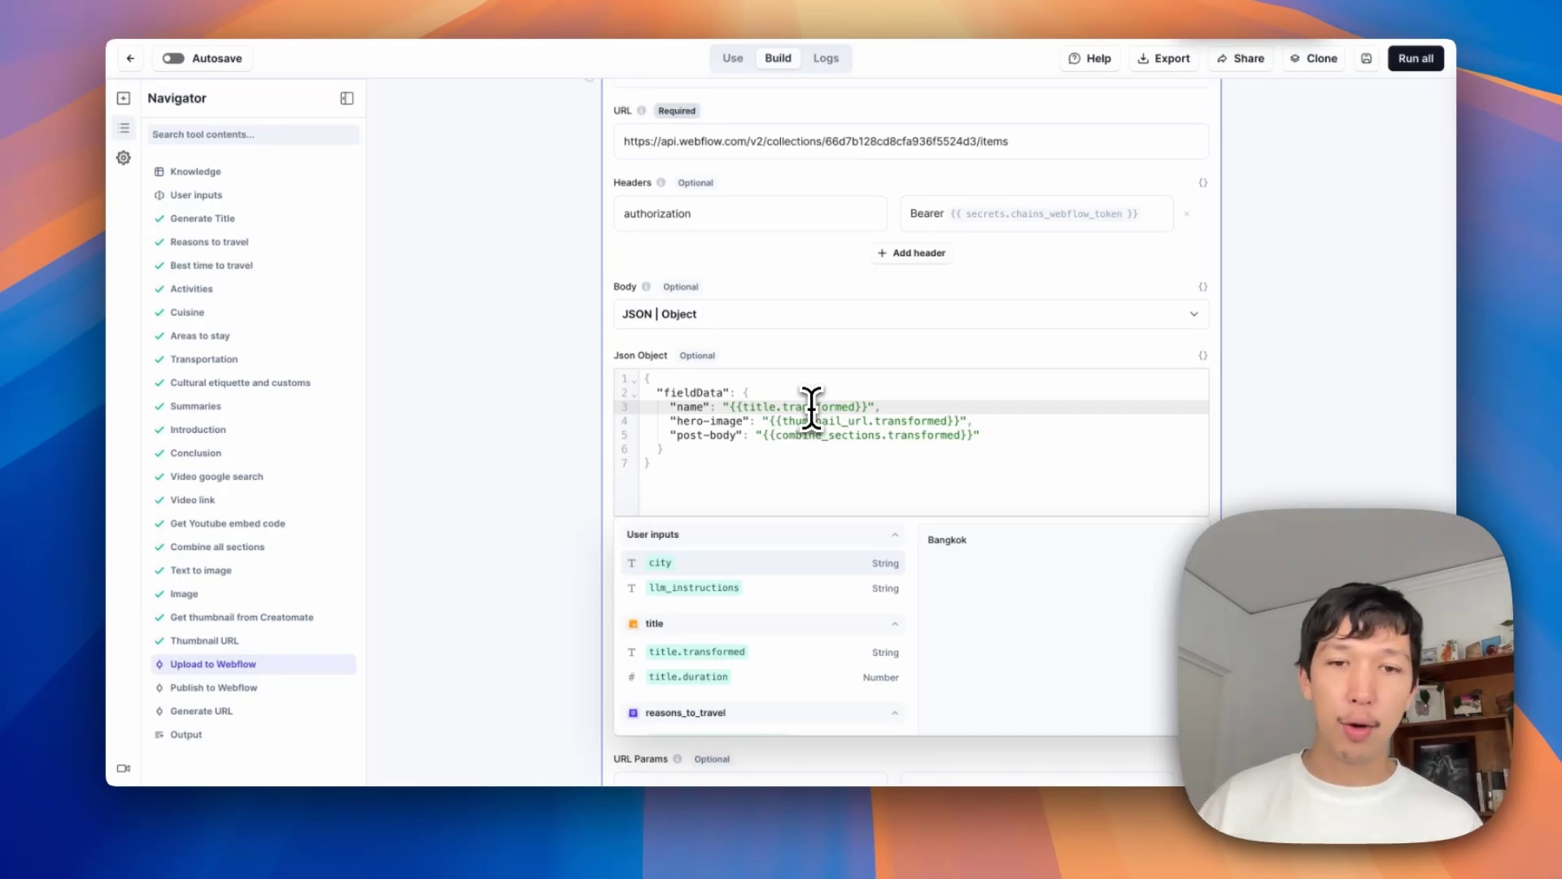
Step: Run the Upload to Webflow step, then highlight its upload_webflow output name and the id key in the response body
{"action": "scroll", "coordinate": [797, 319], "scroll_direction": "up", "scroll_amount": 2}
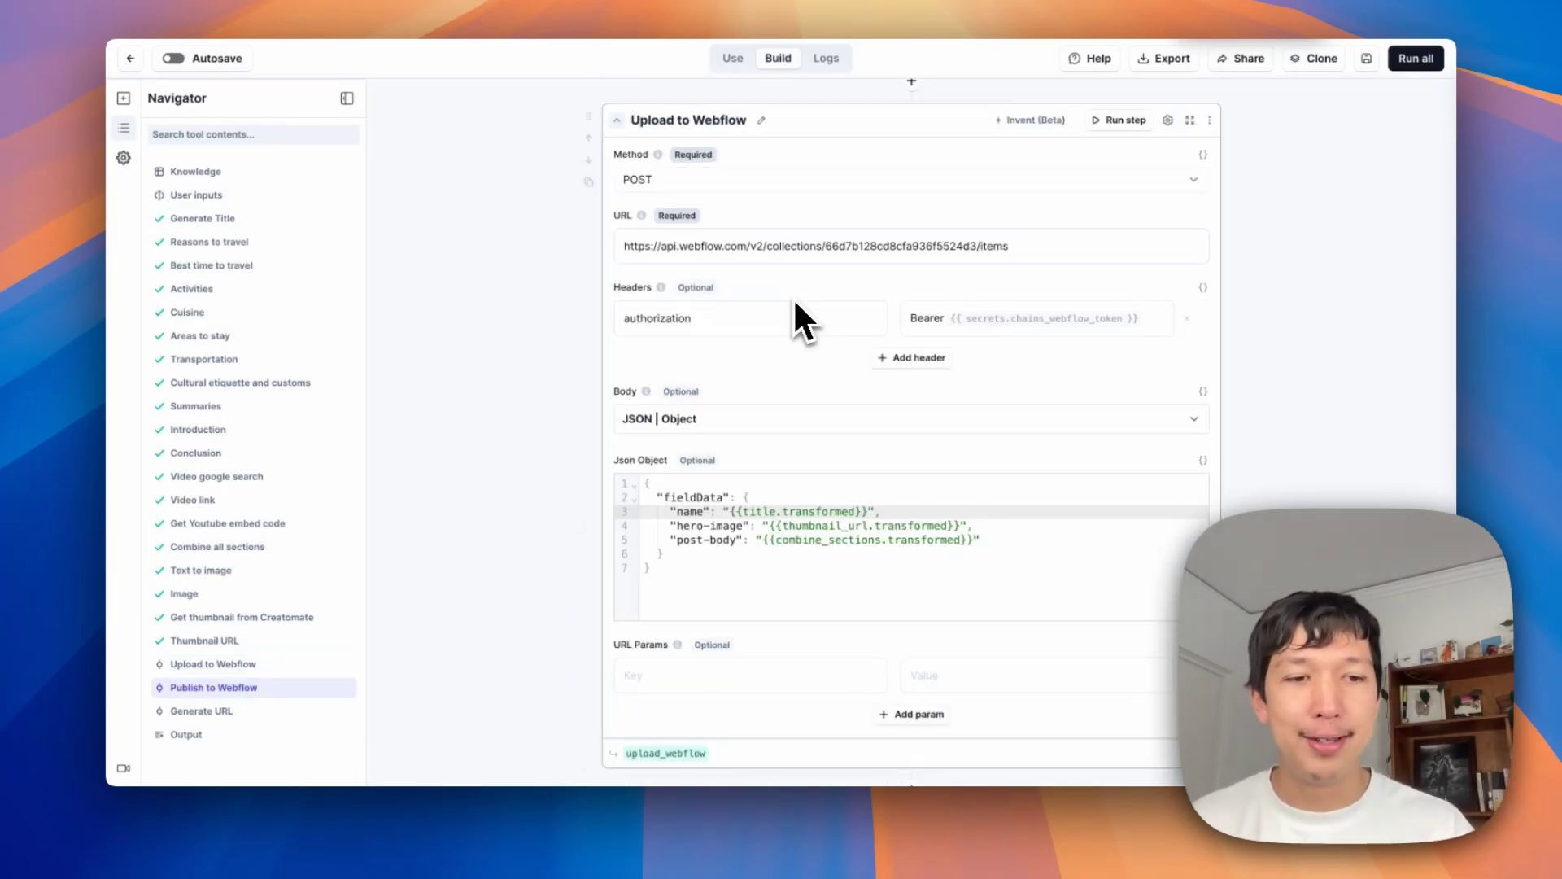
{"action": "left_click", "coordinate": [1114, 120]}
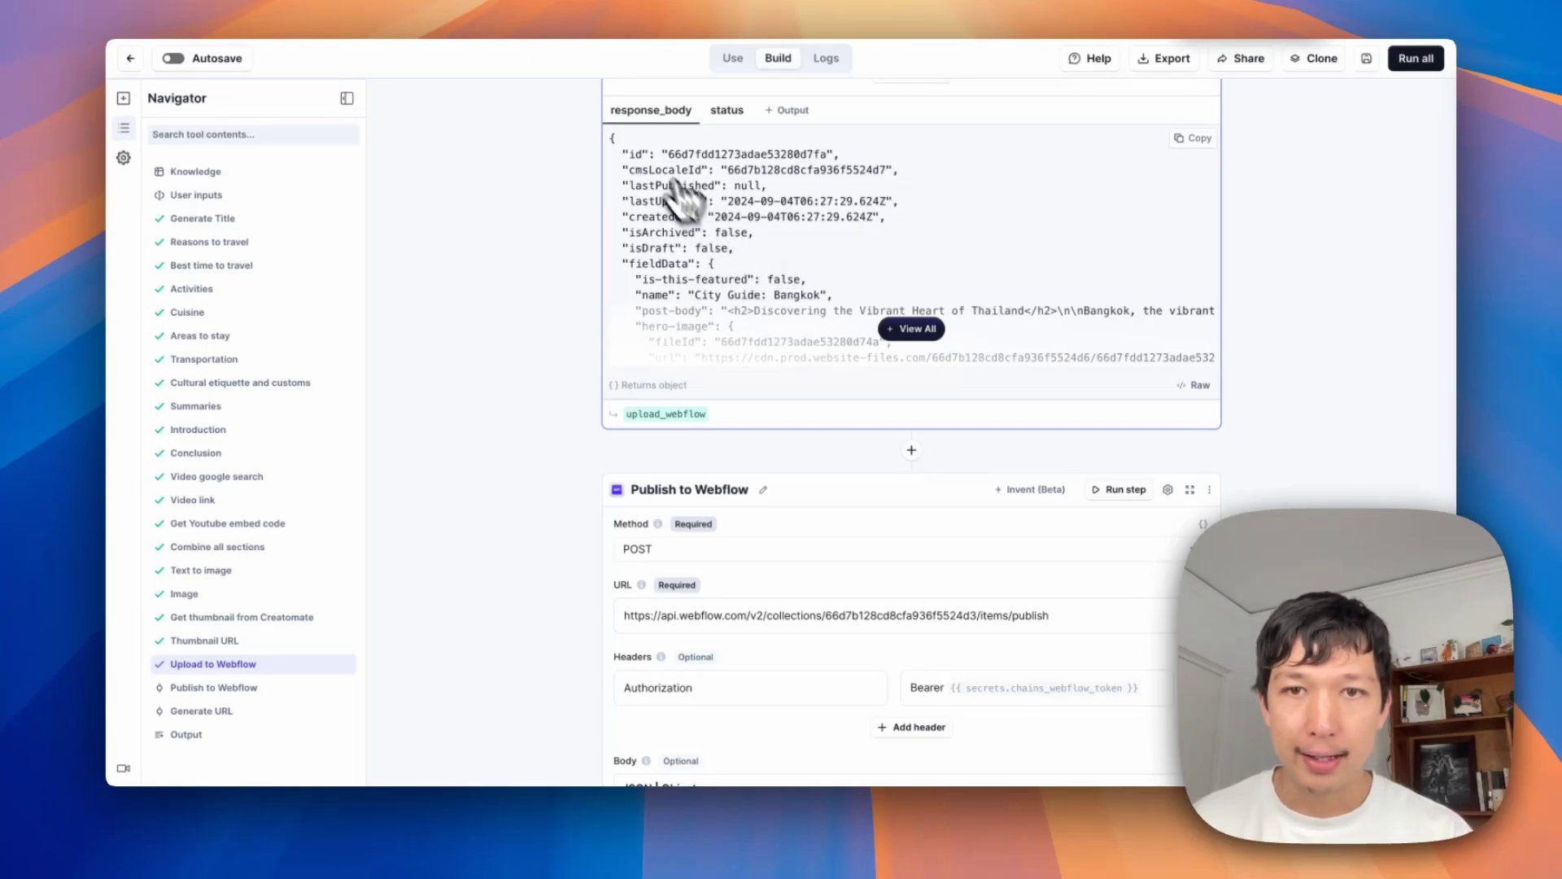
{"action": "scroll", "coordinate": [655, 135], "scroll_direction": "up", "scroll_amount": 1}
{"action": "left_click", "coordinate": [670, 431]}
{"action": "double_click", "coordinate": [670, 432]}
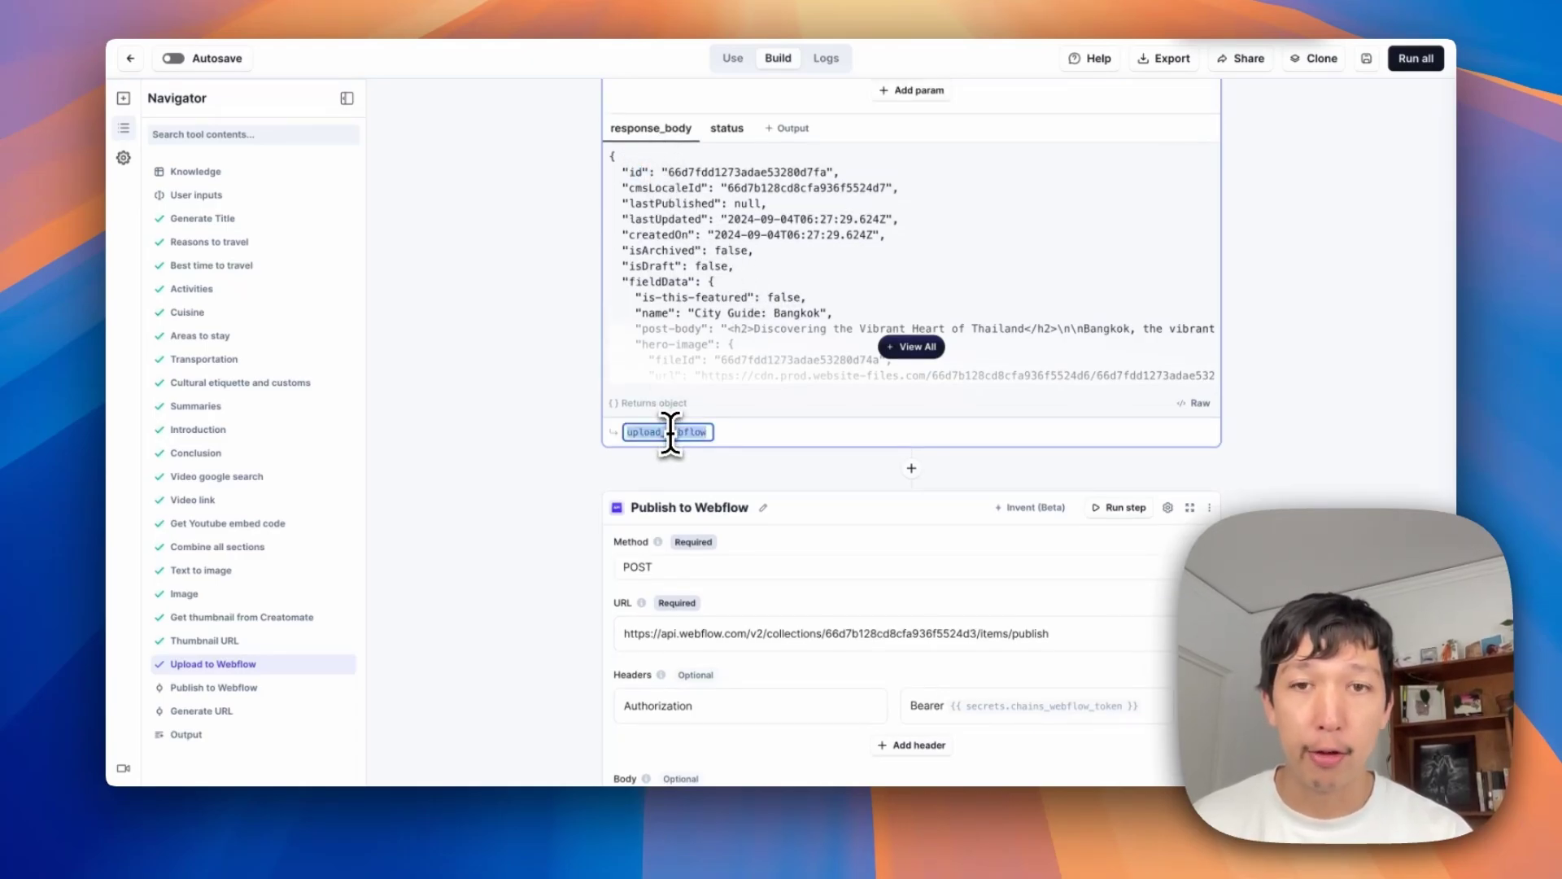
{"action": "left_click", "coordinate": [658, 139]}
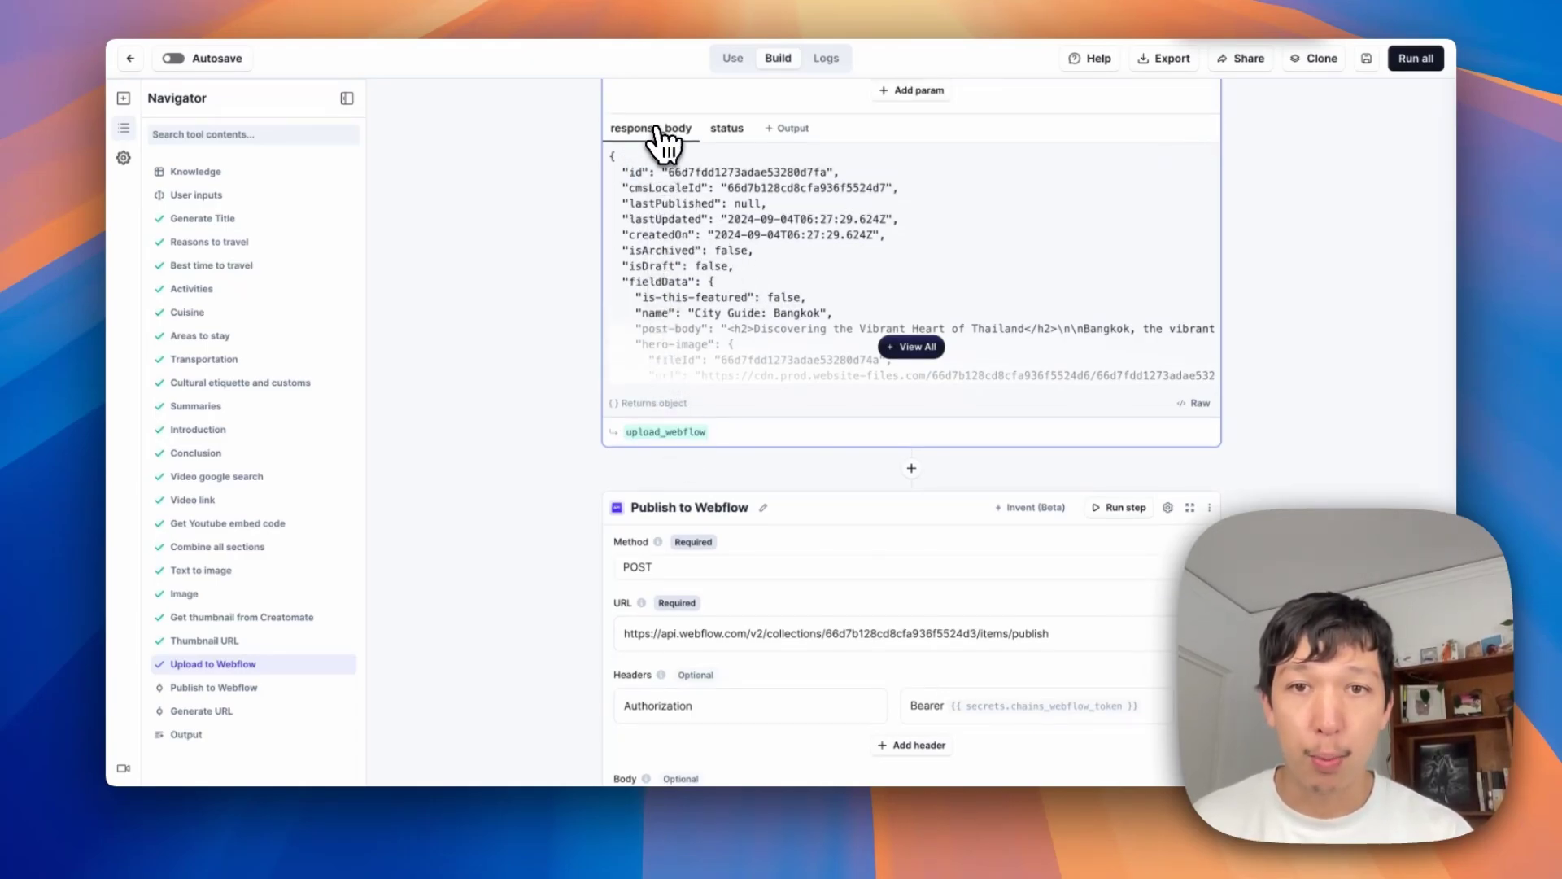
{"action": "double_click", "coordinate": [635, 171]}
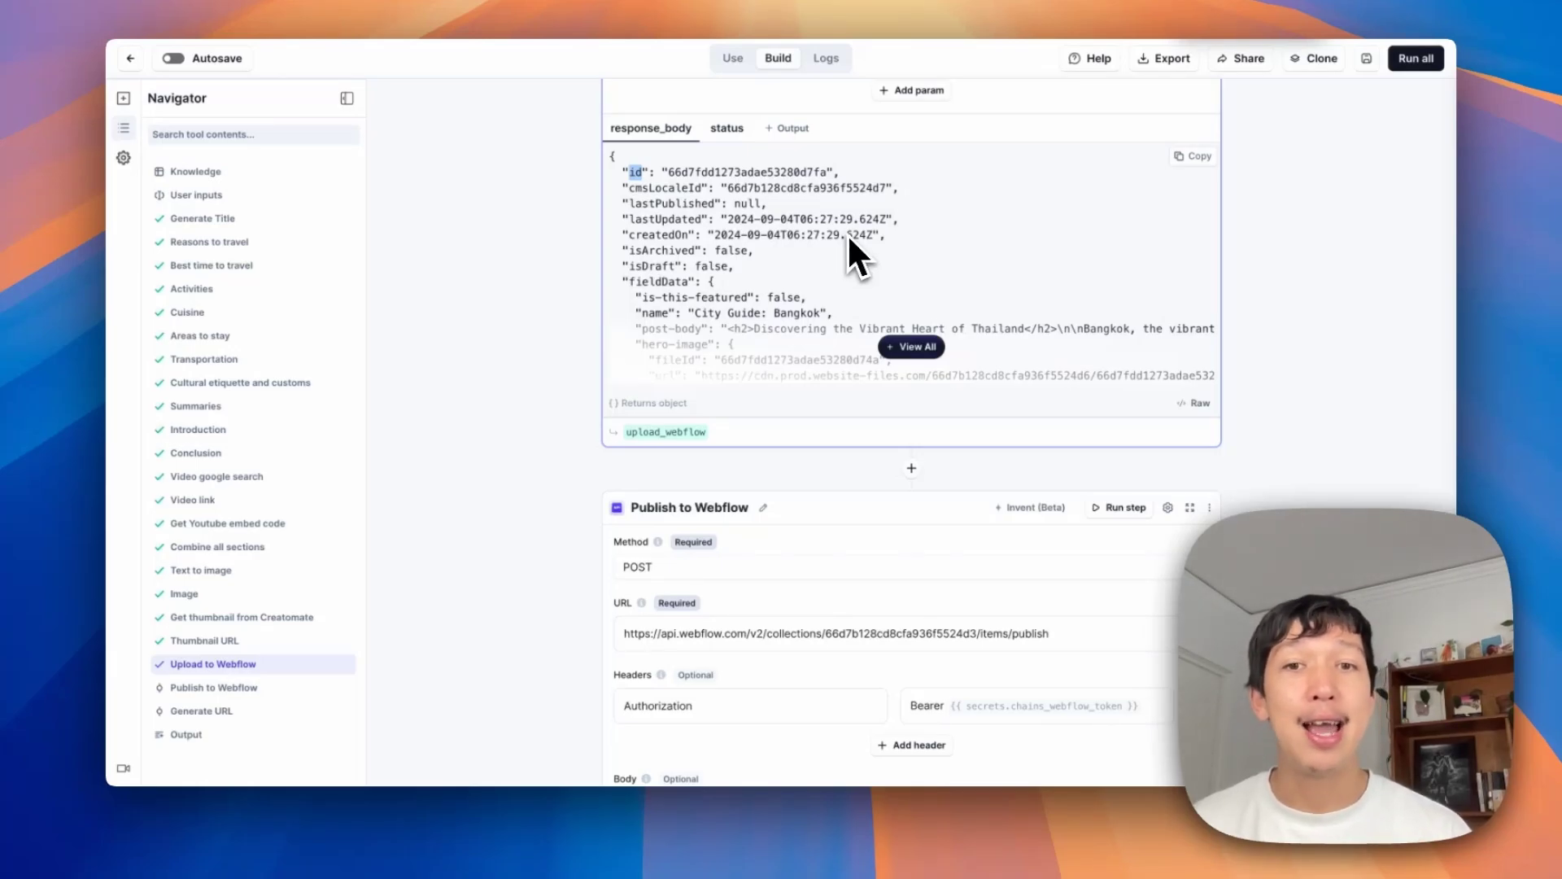
Step: Review the Publish to Webflow step's request URL and highlight the collection ID in it
{"action": "scroll", "coordinate": [847, 233], "scroll_direction": "down", "scroll_amount": 4}
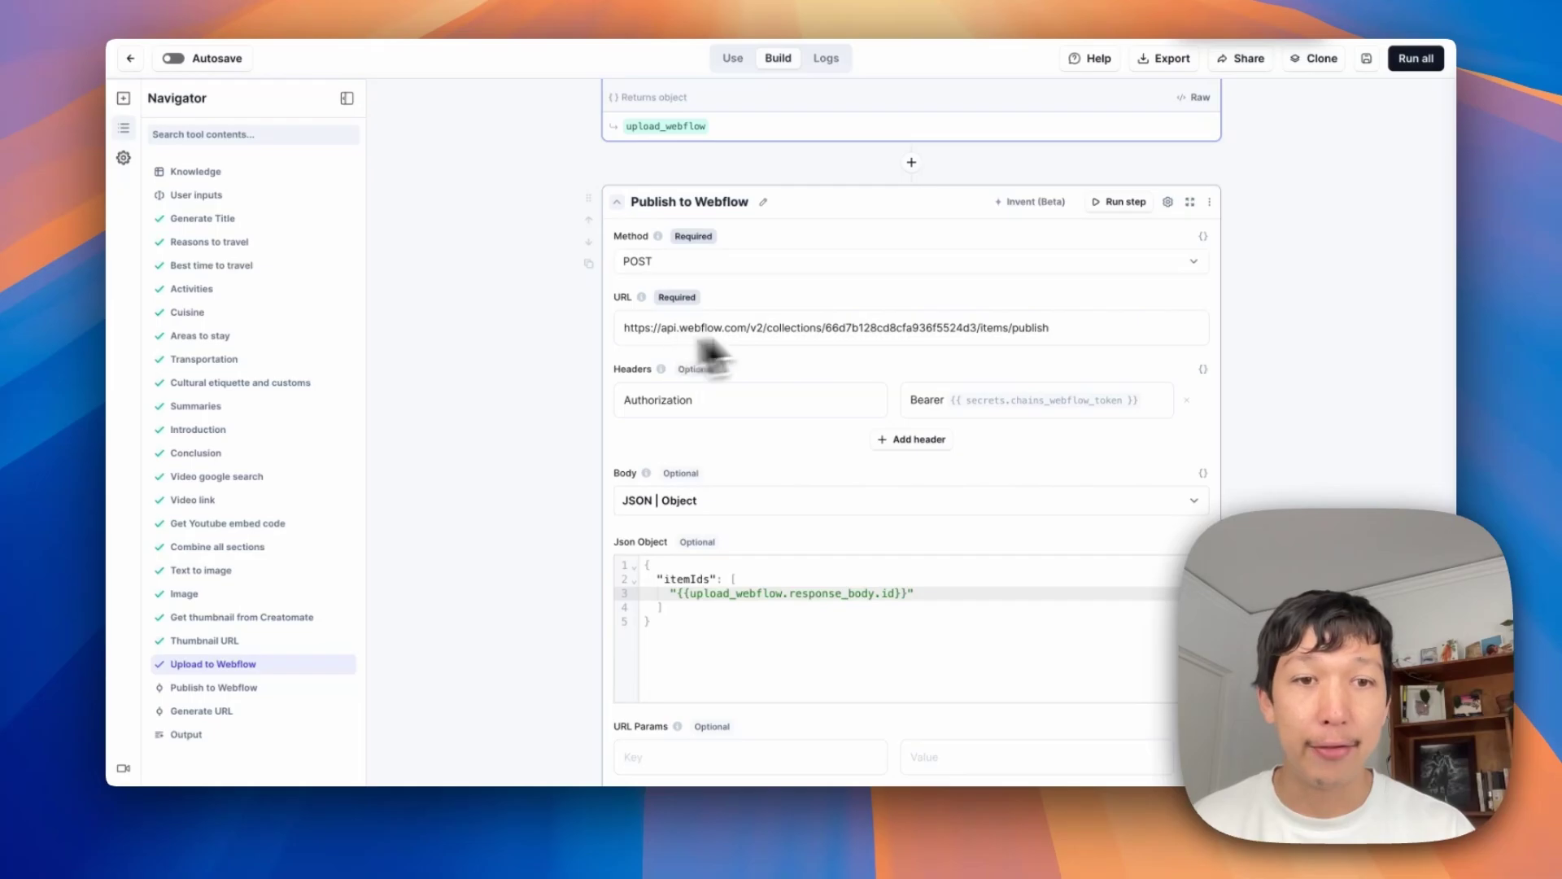
{"action": "left_click", "coordinate": [1018, 329]}
{"action": "double_click", "coordinate": [887, 327]}
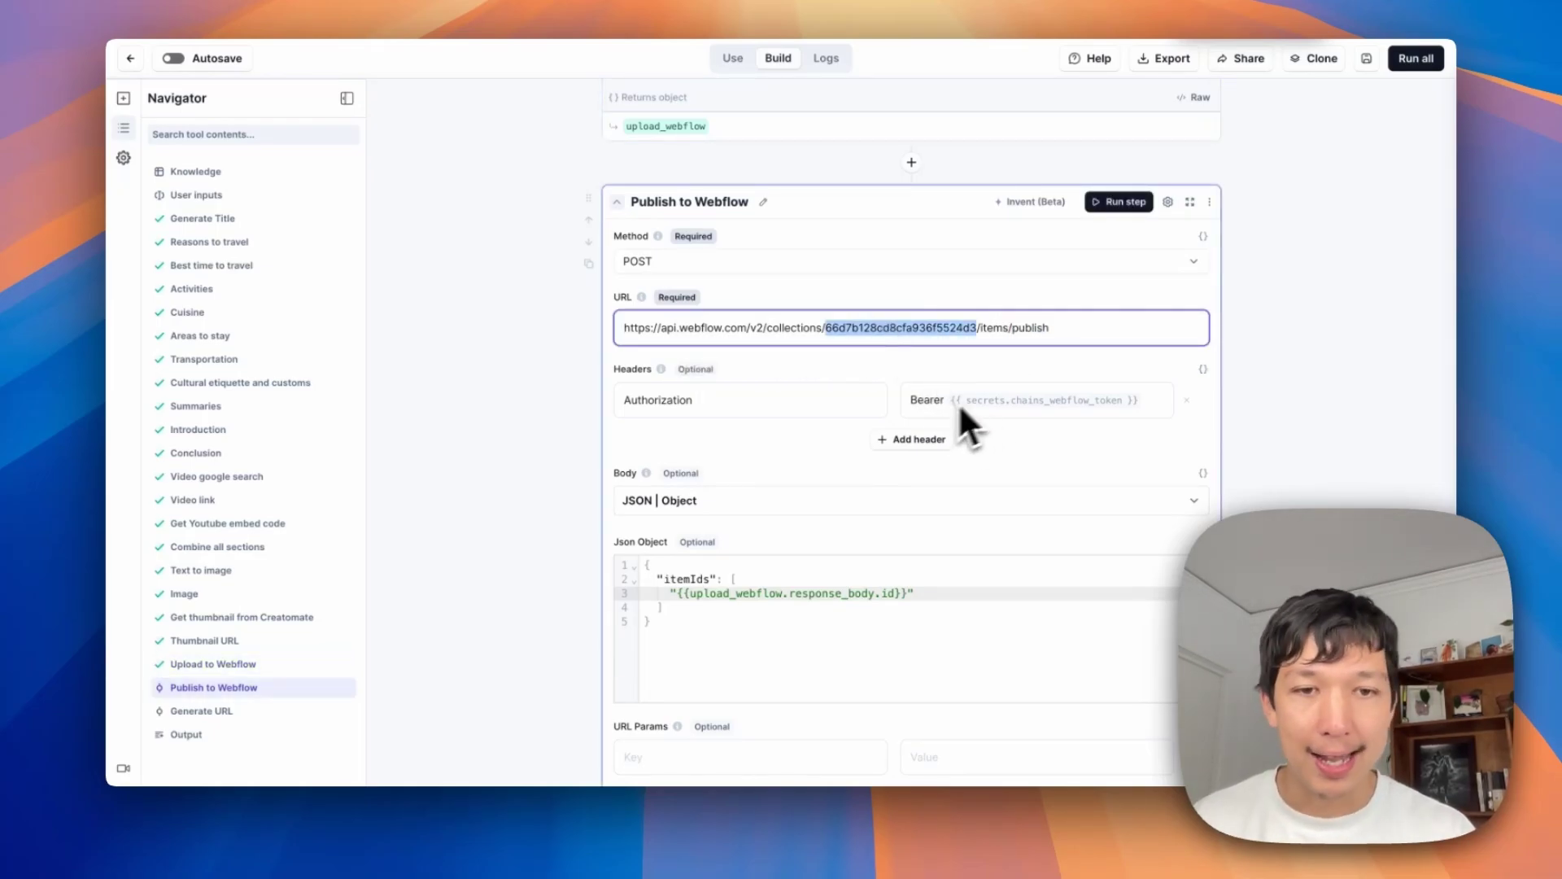
Step: In the Publish to Webflow JSON object, highlight the itemIds key and the upload_webflow, response_body and id parts of its variable
{"action": "scroll", "coordinate": [939, 402], "scroll_direction": "down", "scroll_amount": 3}
{"action": "double_click", "coordinate": [670, 401]}
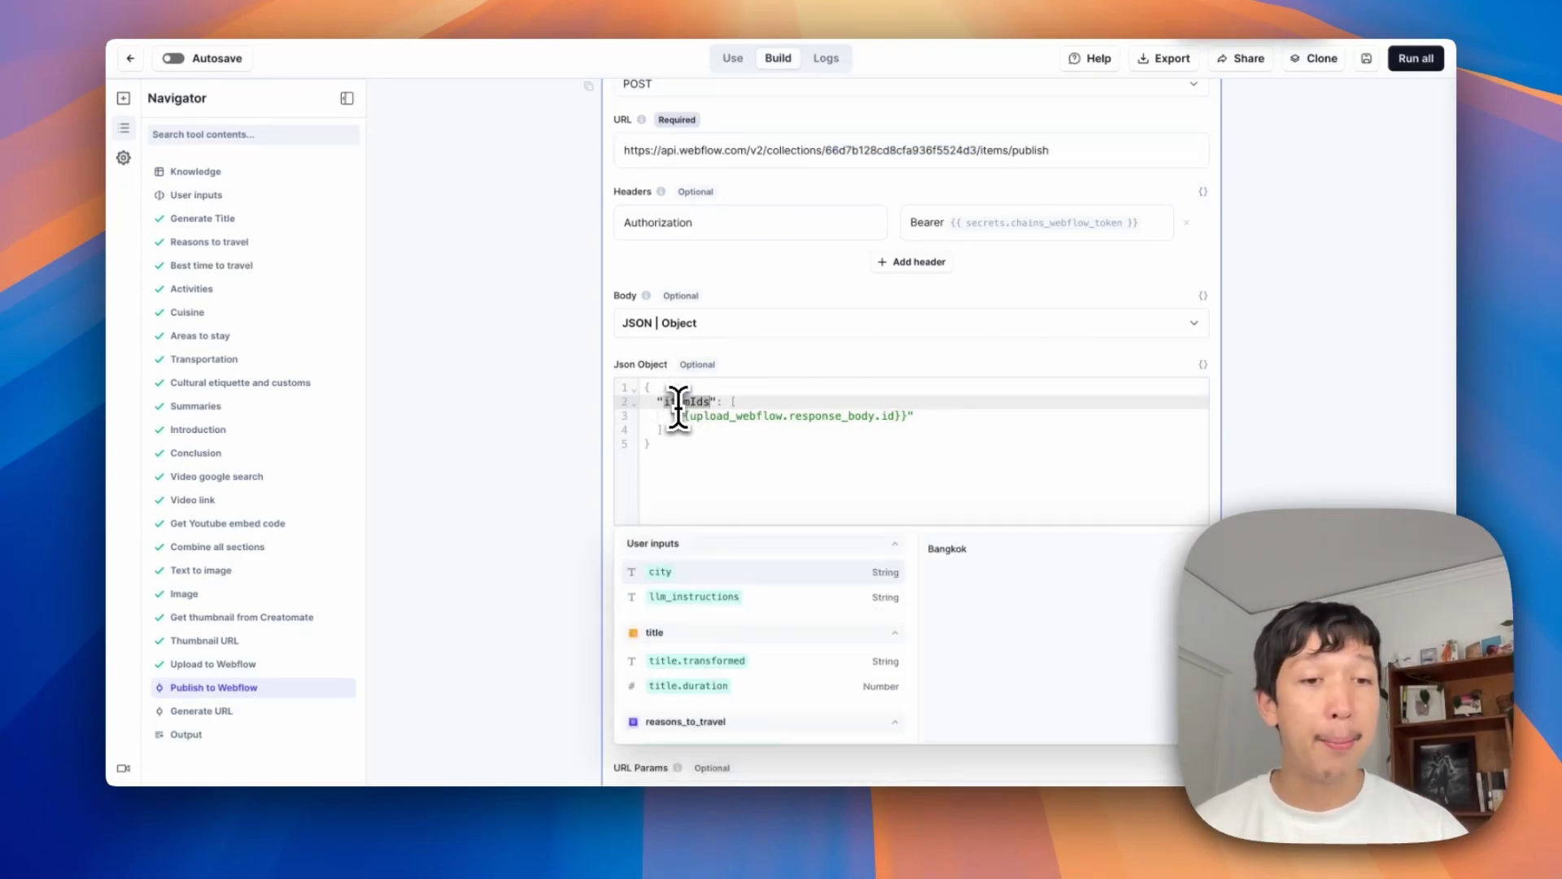
{"action": "left_click", "coordinate": [750, 416]}
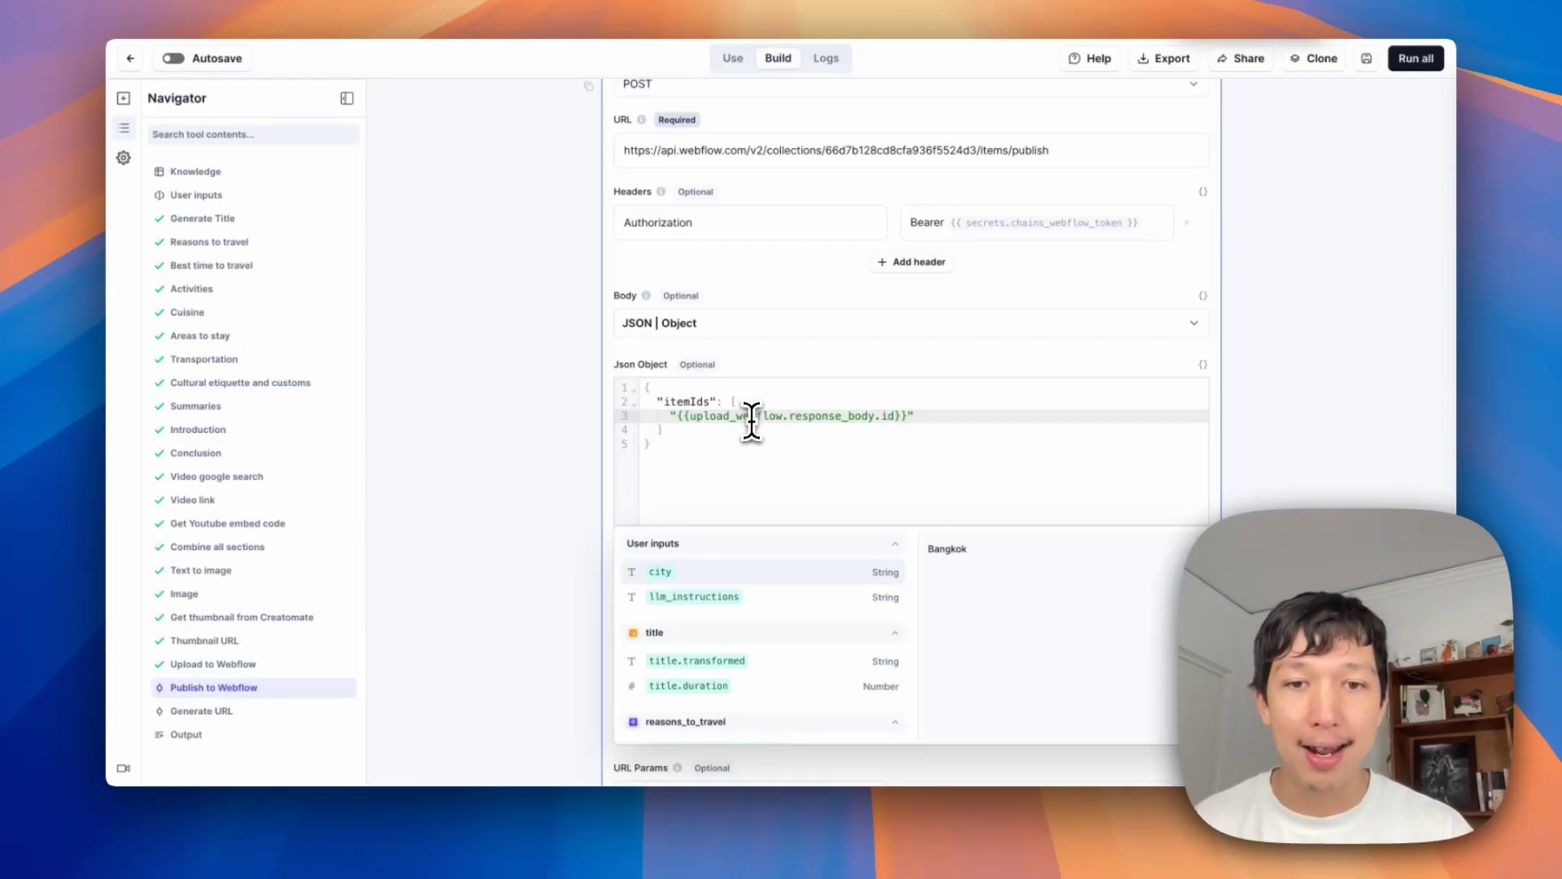
{"action": "double_click", "coordinate": [750, 417]}
{"action": "double_click", "coordinate": [844, 418]}
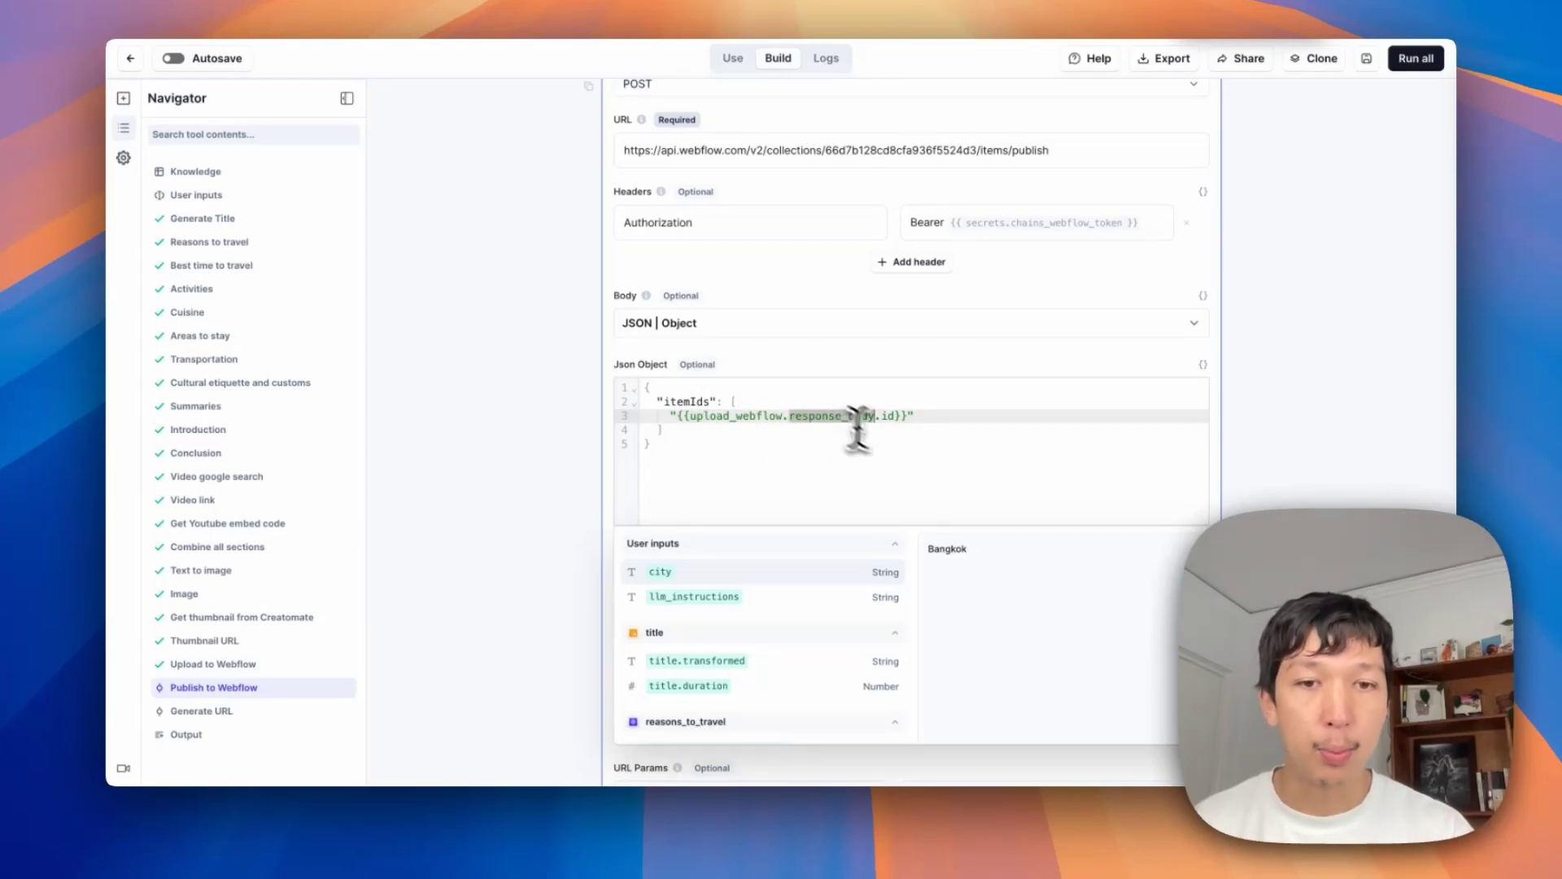
{"action": "double_click", "coordinate": [889, 417]}
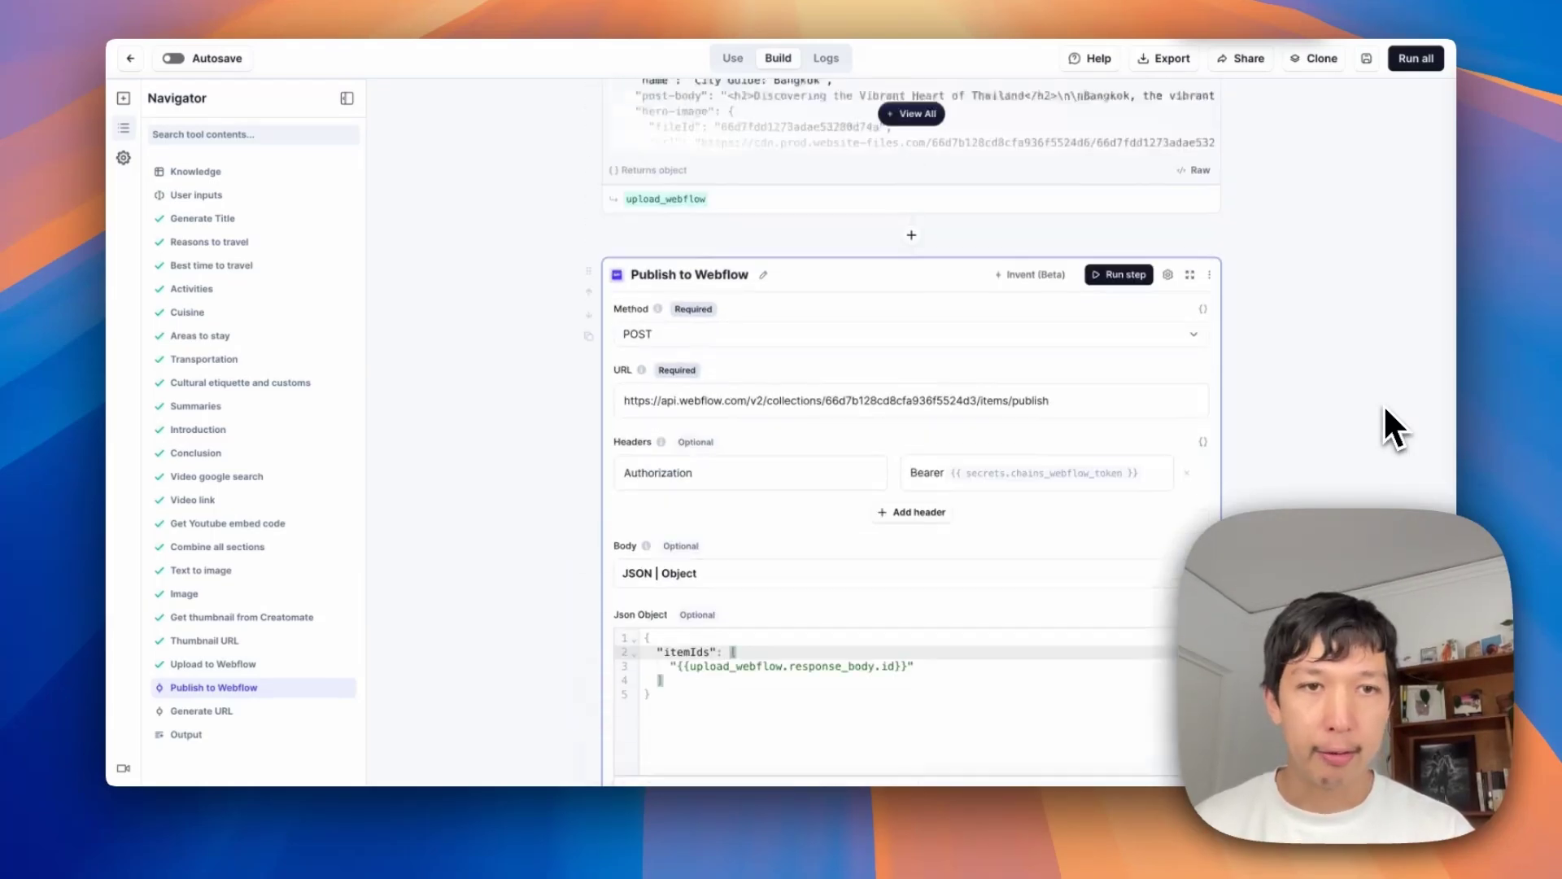
Step: Run the Publish to Webflow step and review its response body
{"action": "scroll", "coordinate": [1383, 404], "scroll_direction": "up", "scroll_amount": 2}
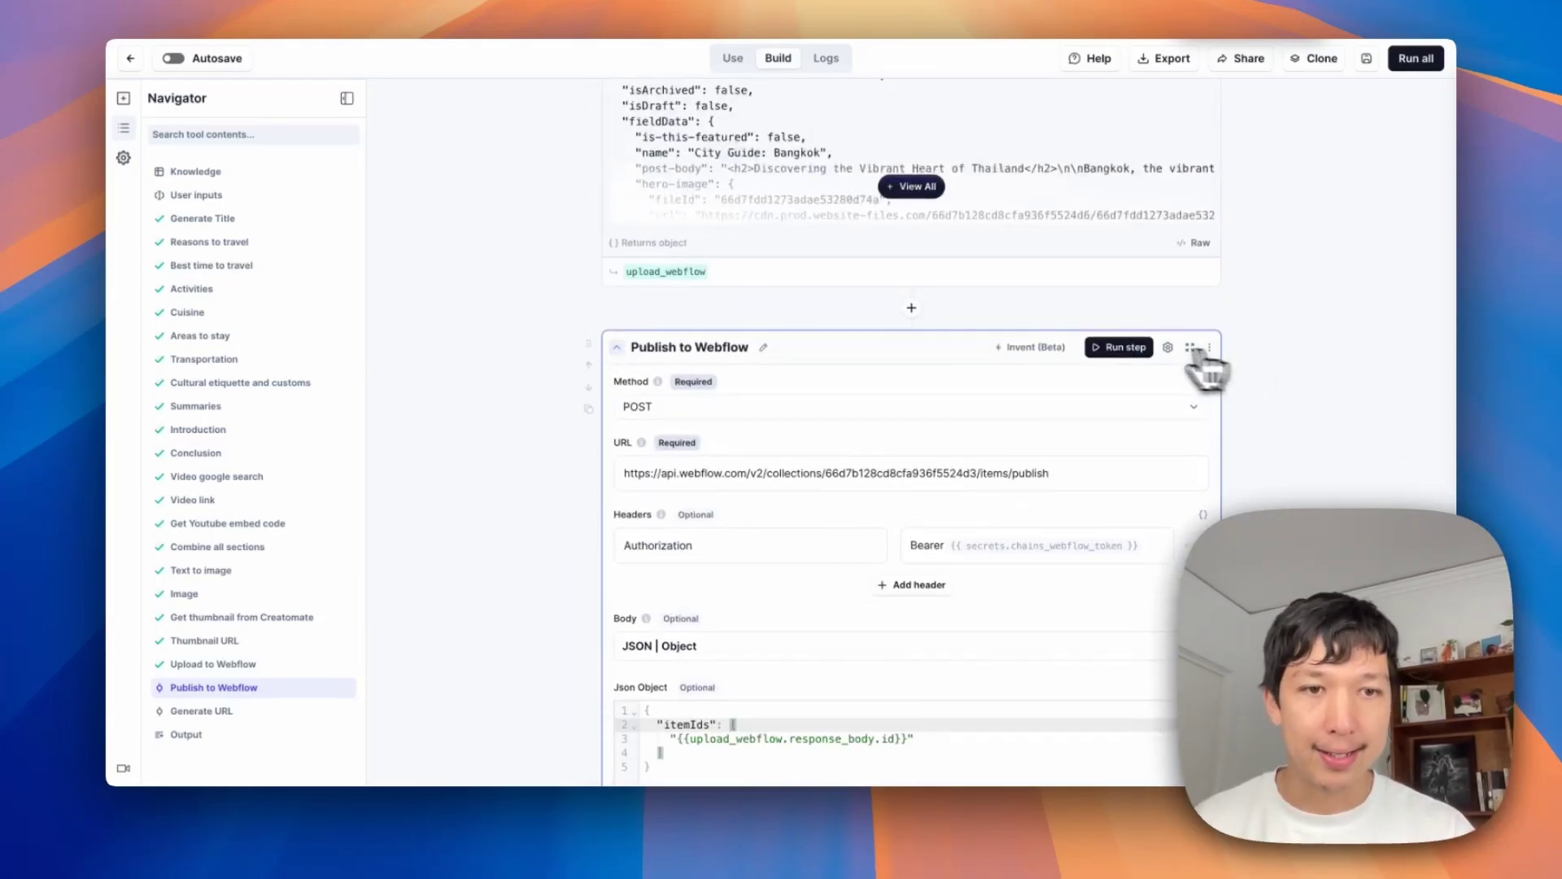
{"action": "left_click", "coordinate": [1118, 347]}
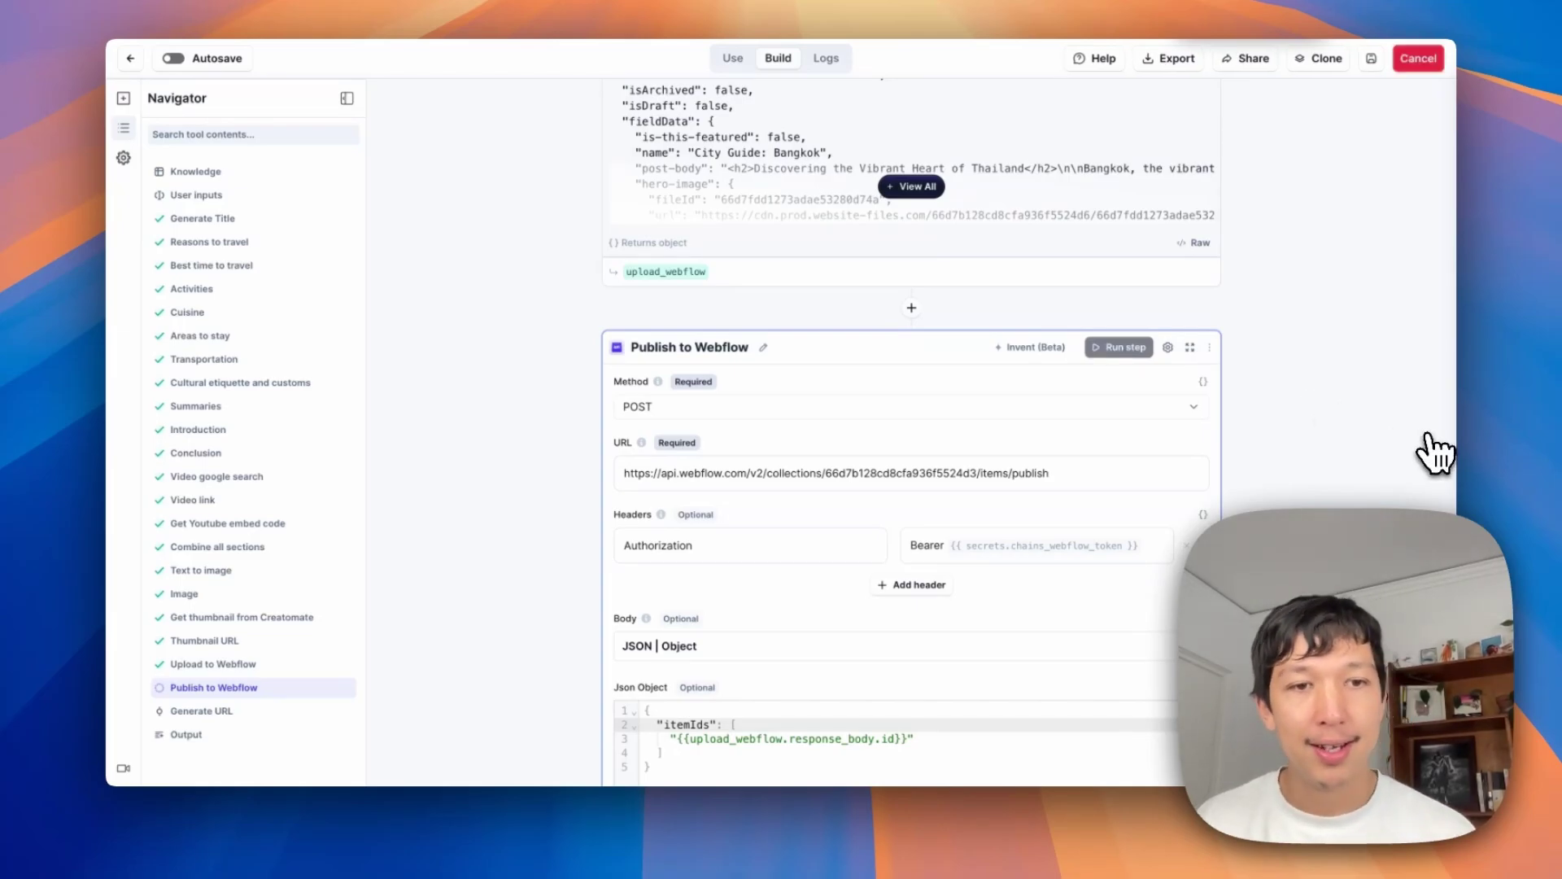
{"action": "scroll", "coordinate": [1422, 448], "scroll_direction": "down", "scroll_amount": 4}
{"action": "scroll", "coordinate": [1338, 327], "scroll_direction": "down", "scroll_amount": 5}
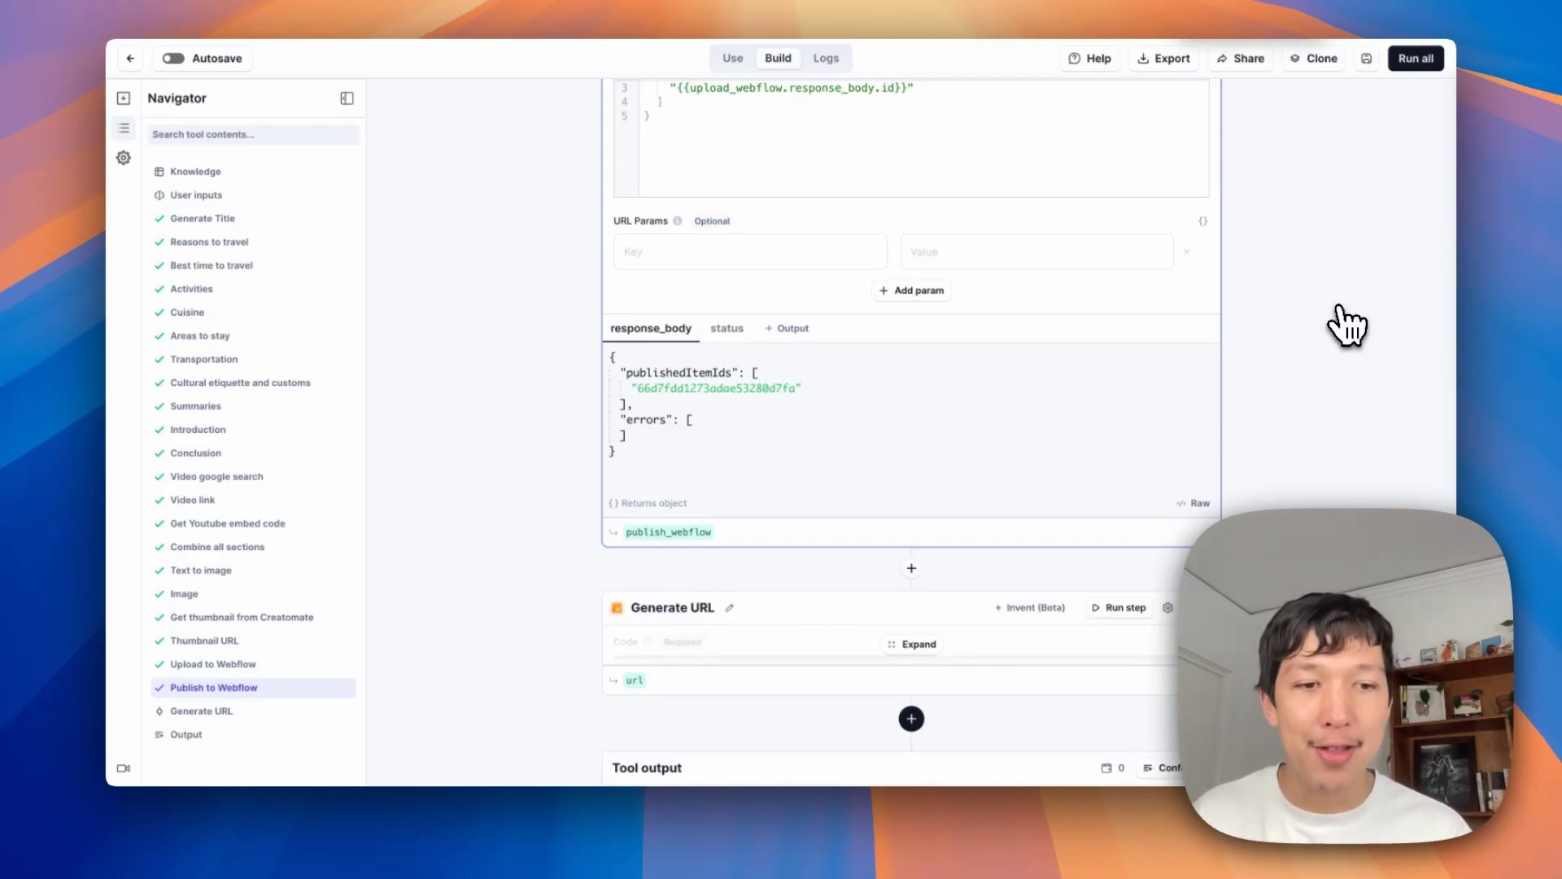
Step: Expand the Generate URL step and highlight the base blog URL and the slug variable in its code
{"action": "left_click", "coordinate": [915, 644]}
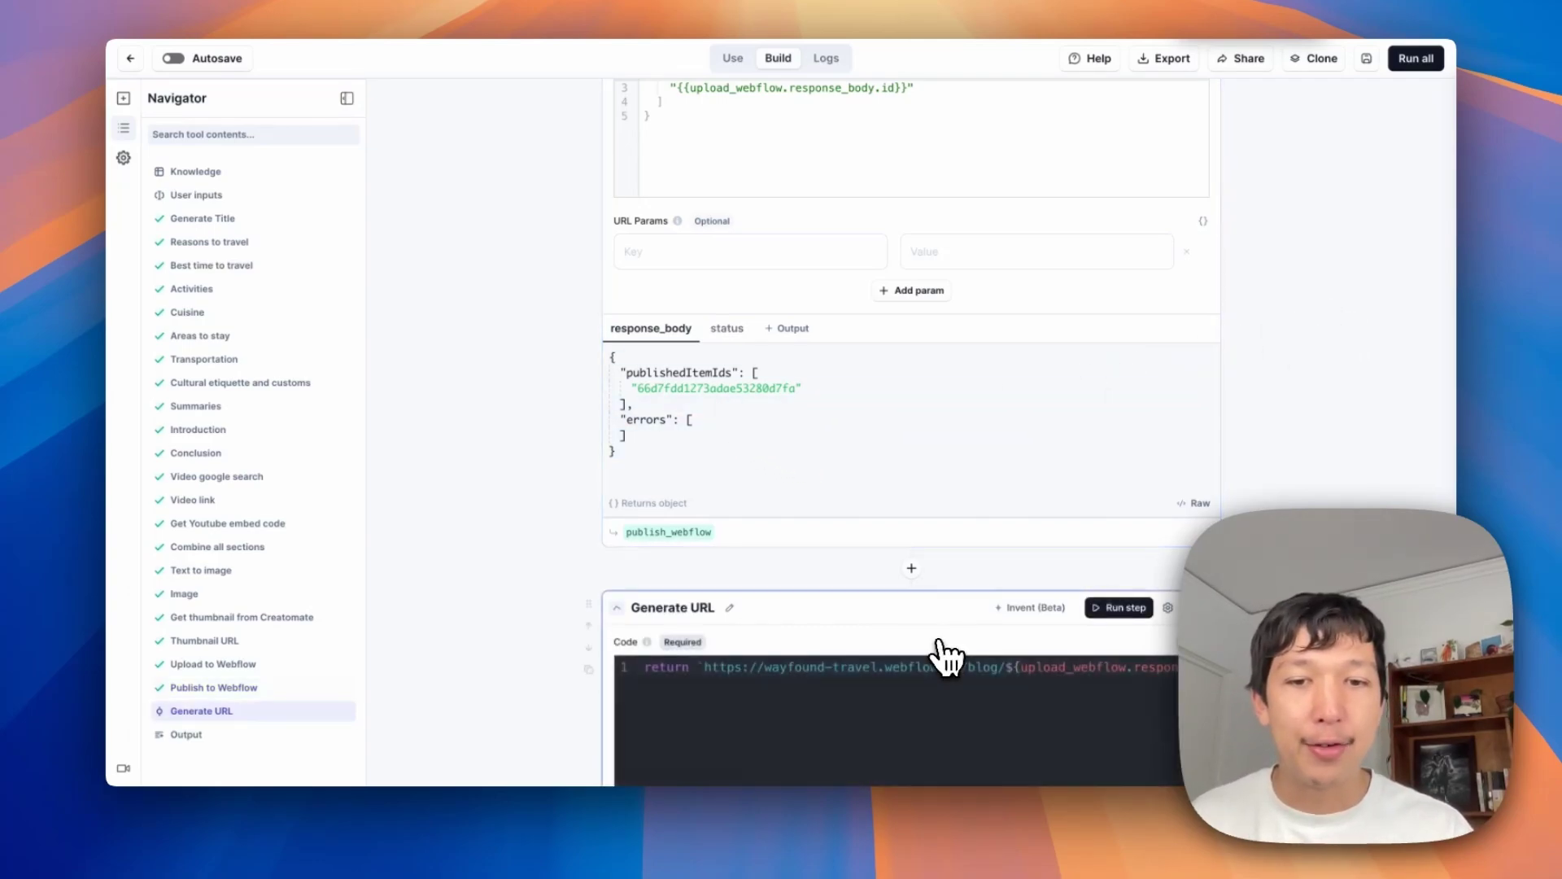
{"action": "scroll", "coordinate": [969, 407], "scroll_direction": "down", "scroll_amount": 4}
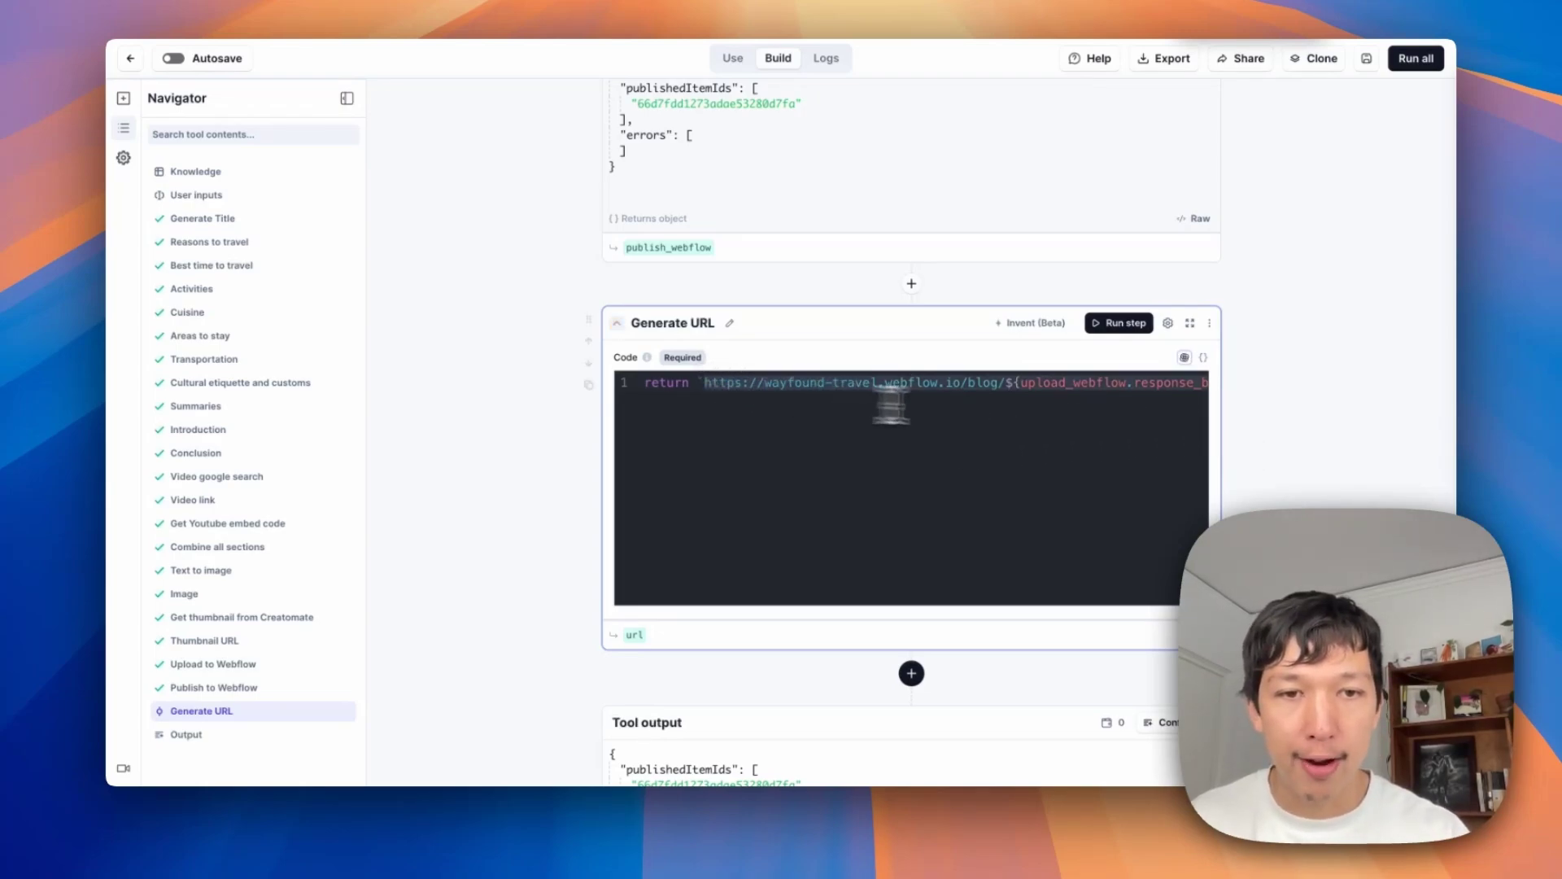
{"action": "scroll", "coordinate": [1039, 392], "scroll_direction": "right", "scroll_amount": 2}
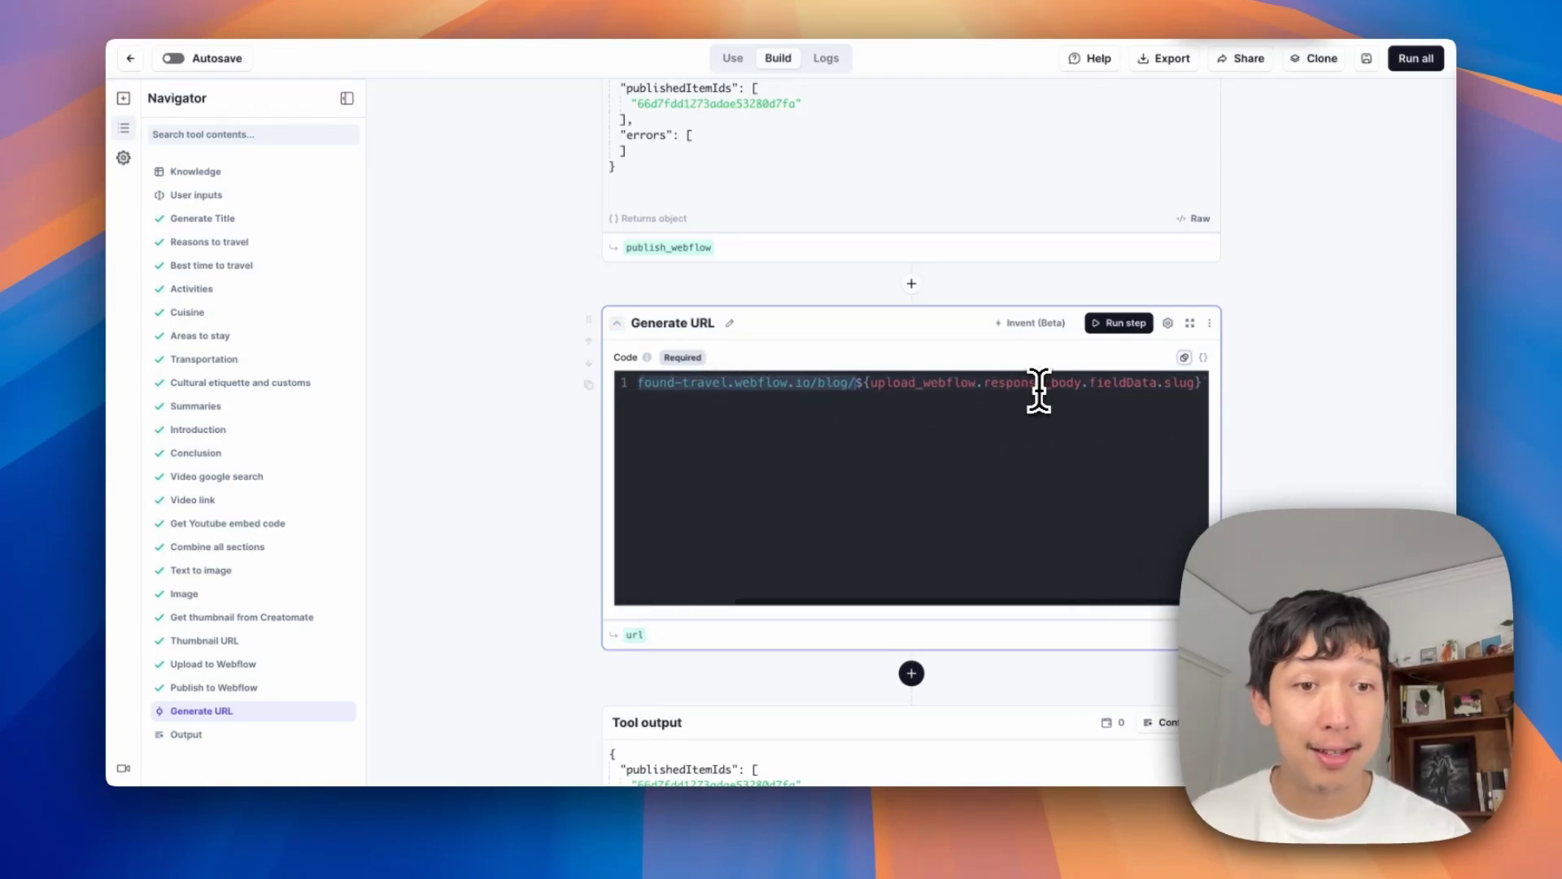
{"action": "double_click", "coordinate": [1175, 391]}
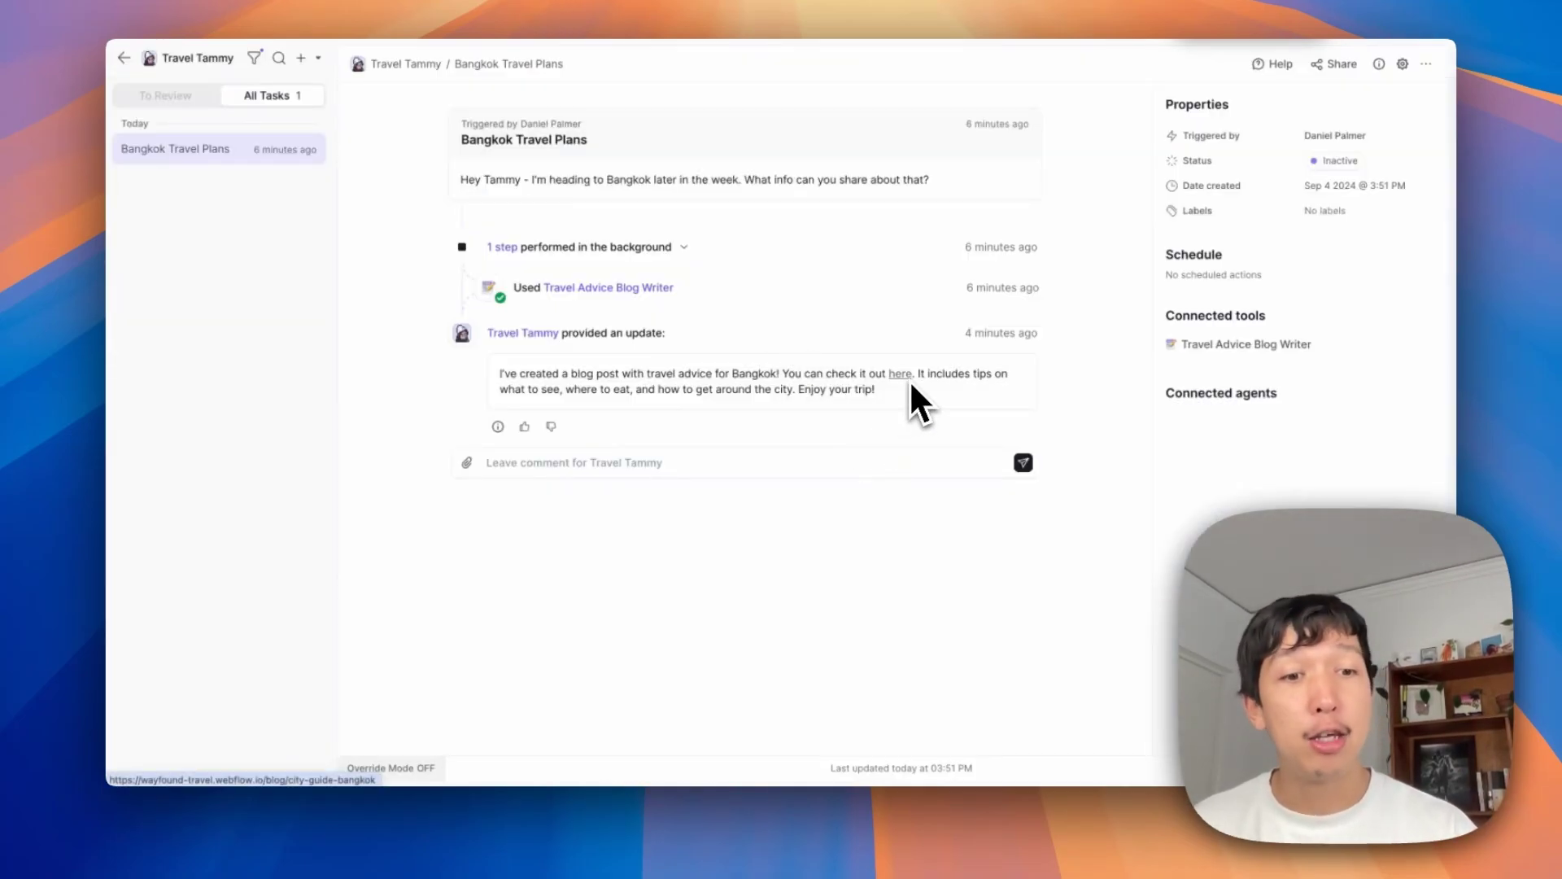
Step: In Travel Tammy's Bangkok Travel Plans task, inspect the Travel Advice Blog Writer run's input and output, and review the published Bangkok city guide
{"action": "left_click", "coordinate": [651, 294]}
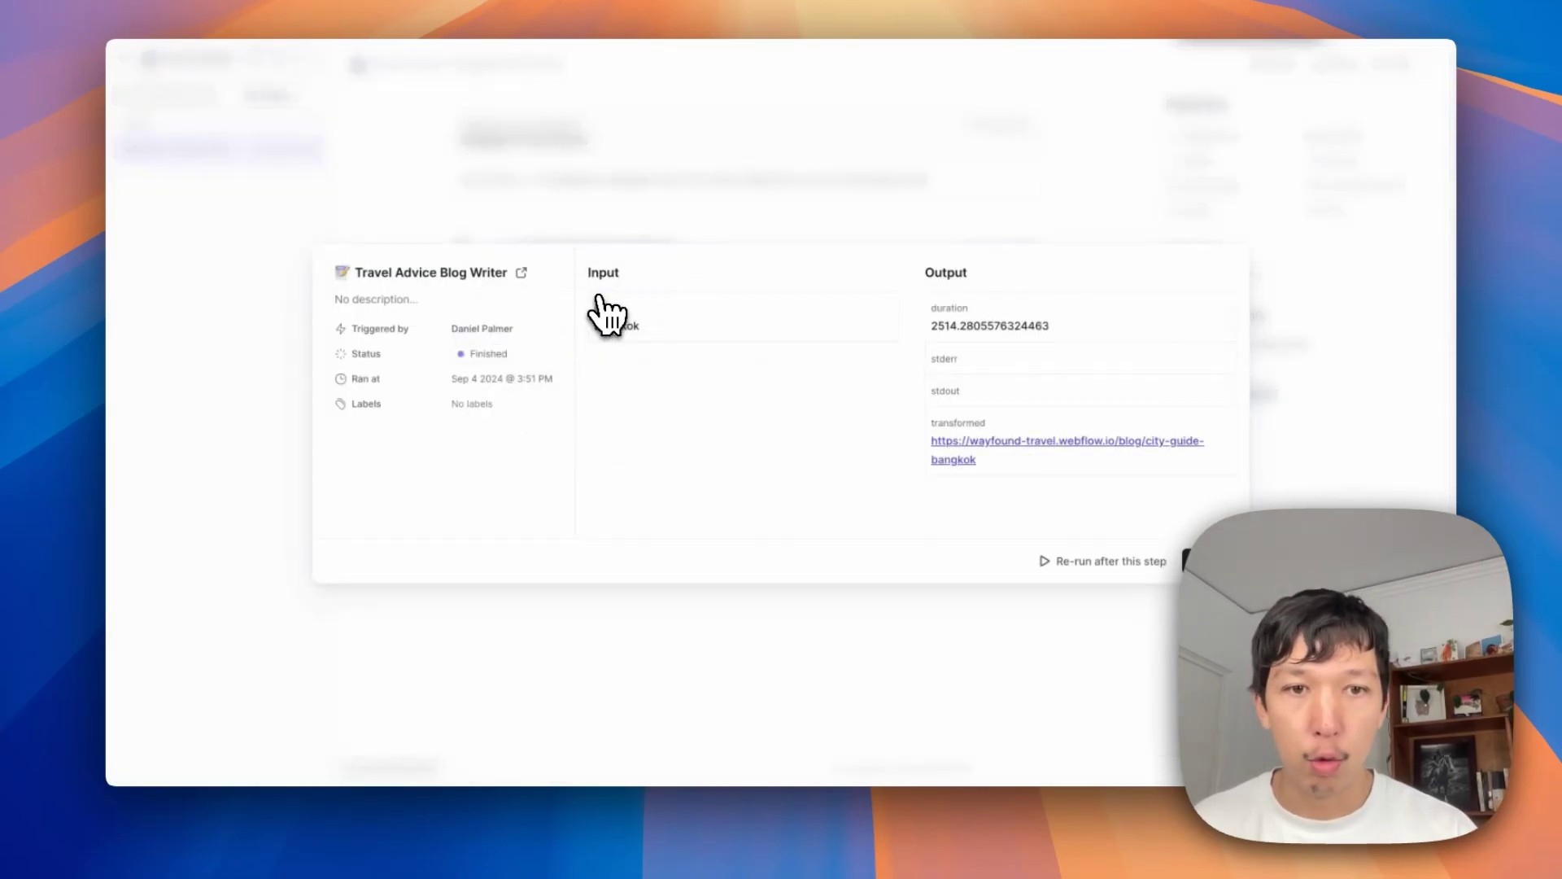
{"action": "left_click", "coordinate": [900, 594]}
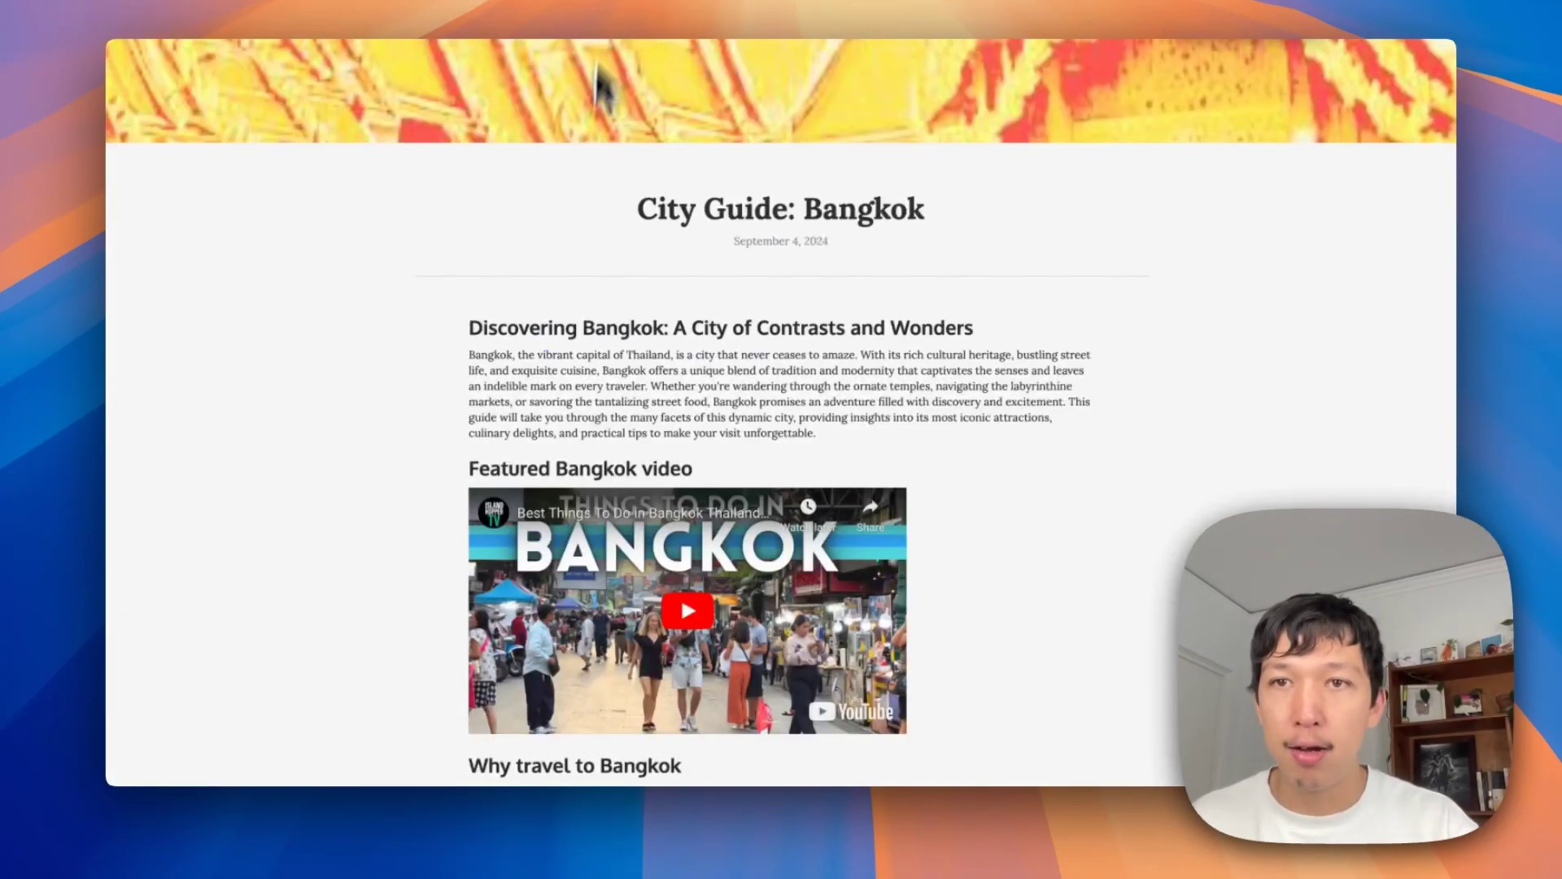
{"action": "scroll", "coordinate": [480, 195], "scroll_direction": "up", "scroll_amount": 3}
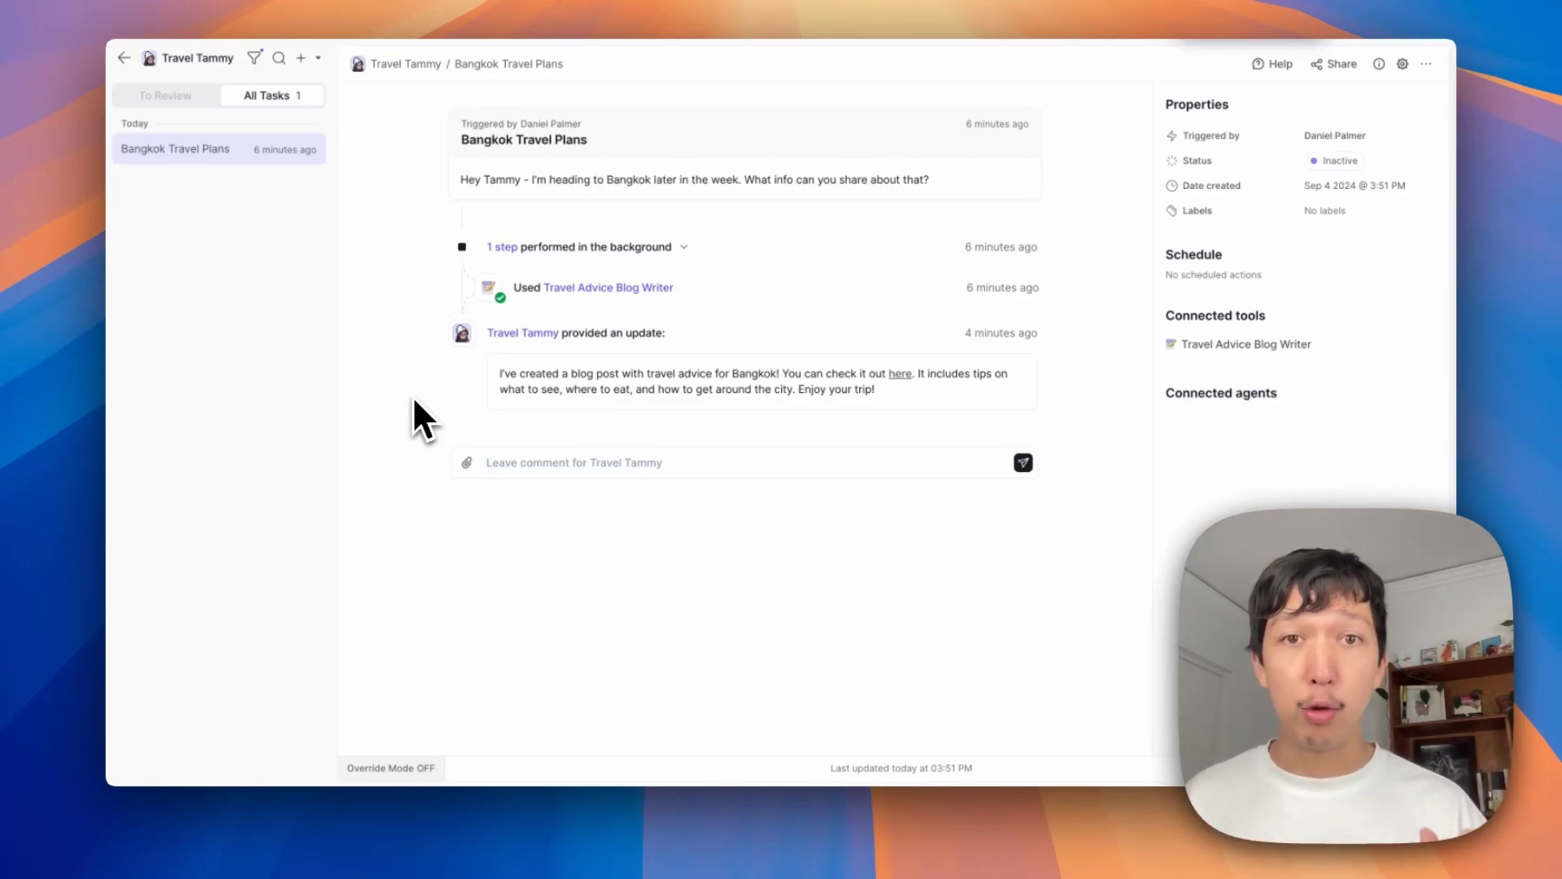
{"action": "left_click", "coordinate": [319, 61]}
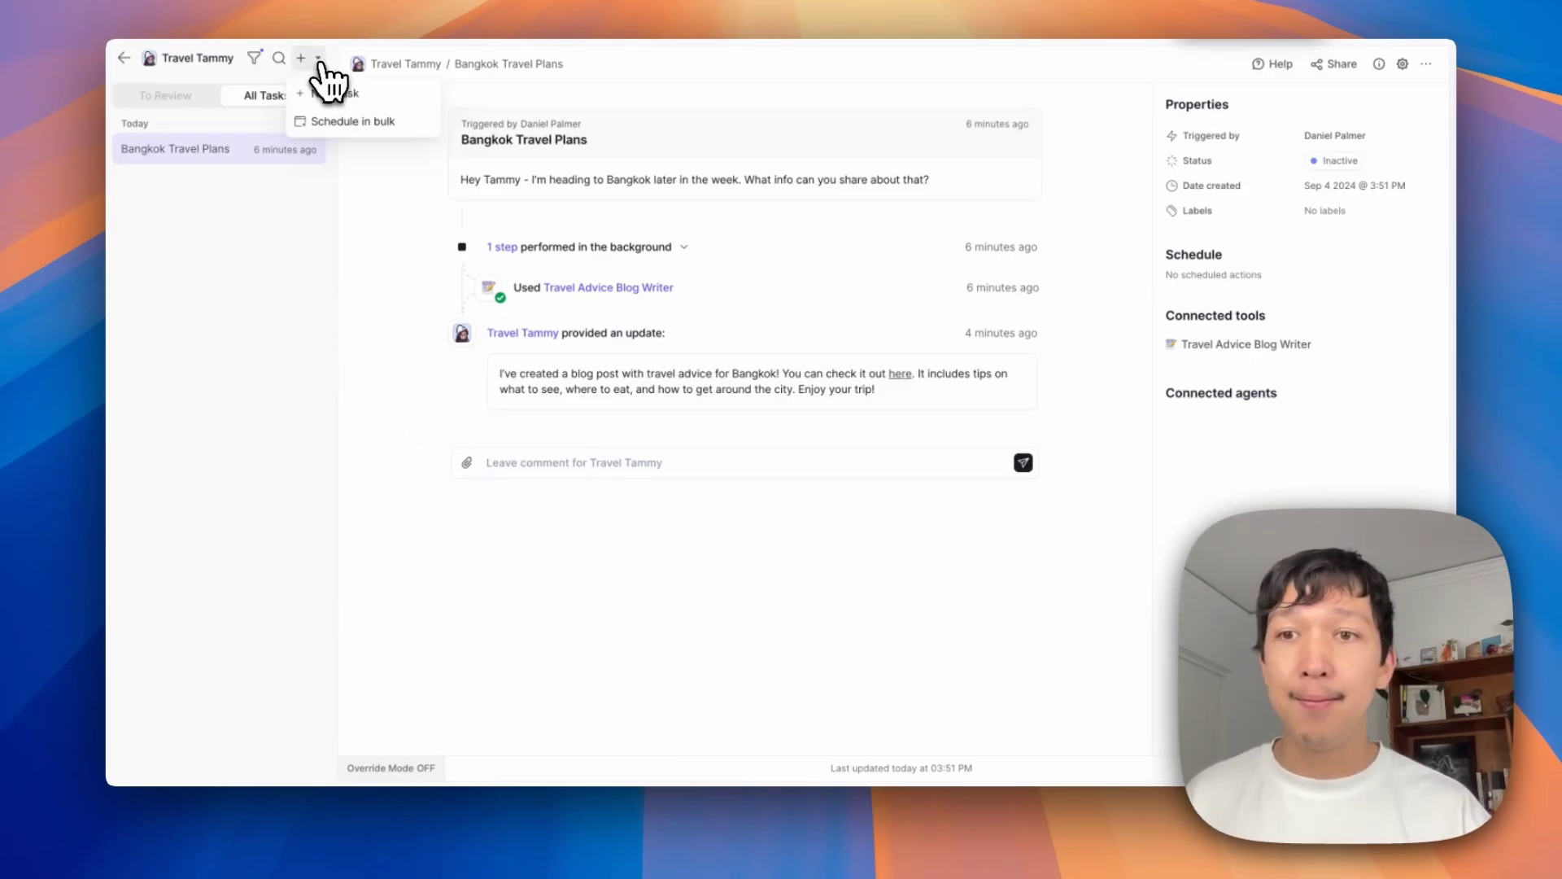
{"action": "left_click", "coordinate": [366, 122]}
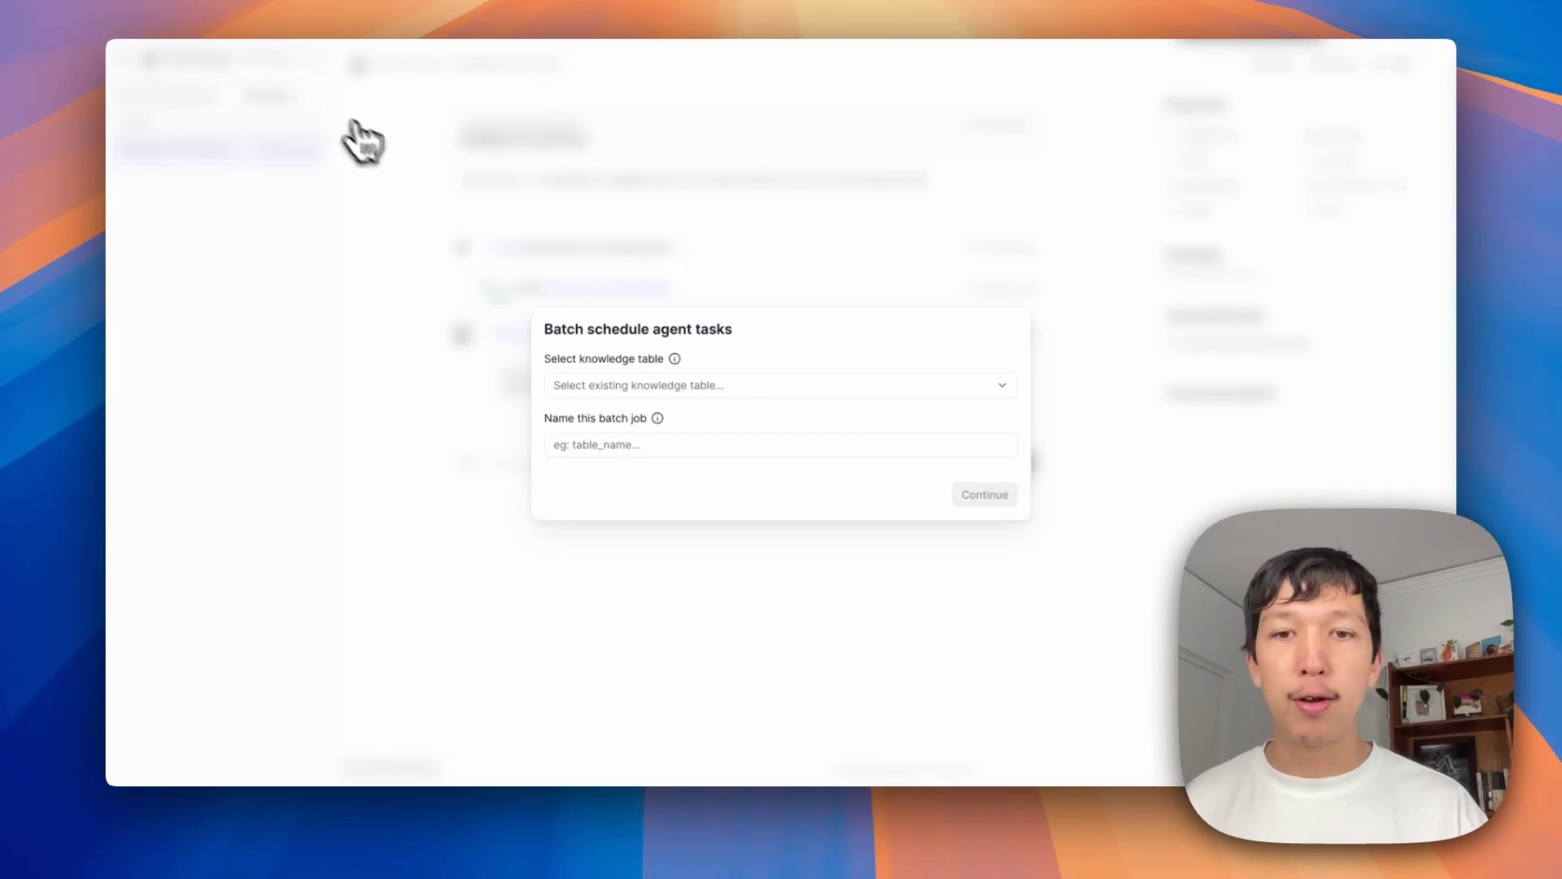
{"action": "left_click", "coordinate": [856, 390]}
{"action": "left_click", "coordinate": [817, 223]}
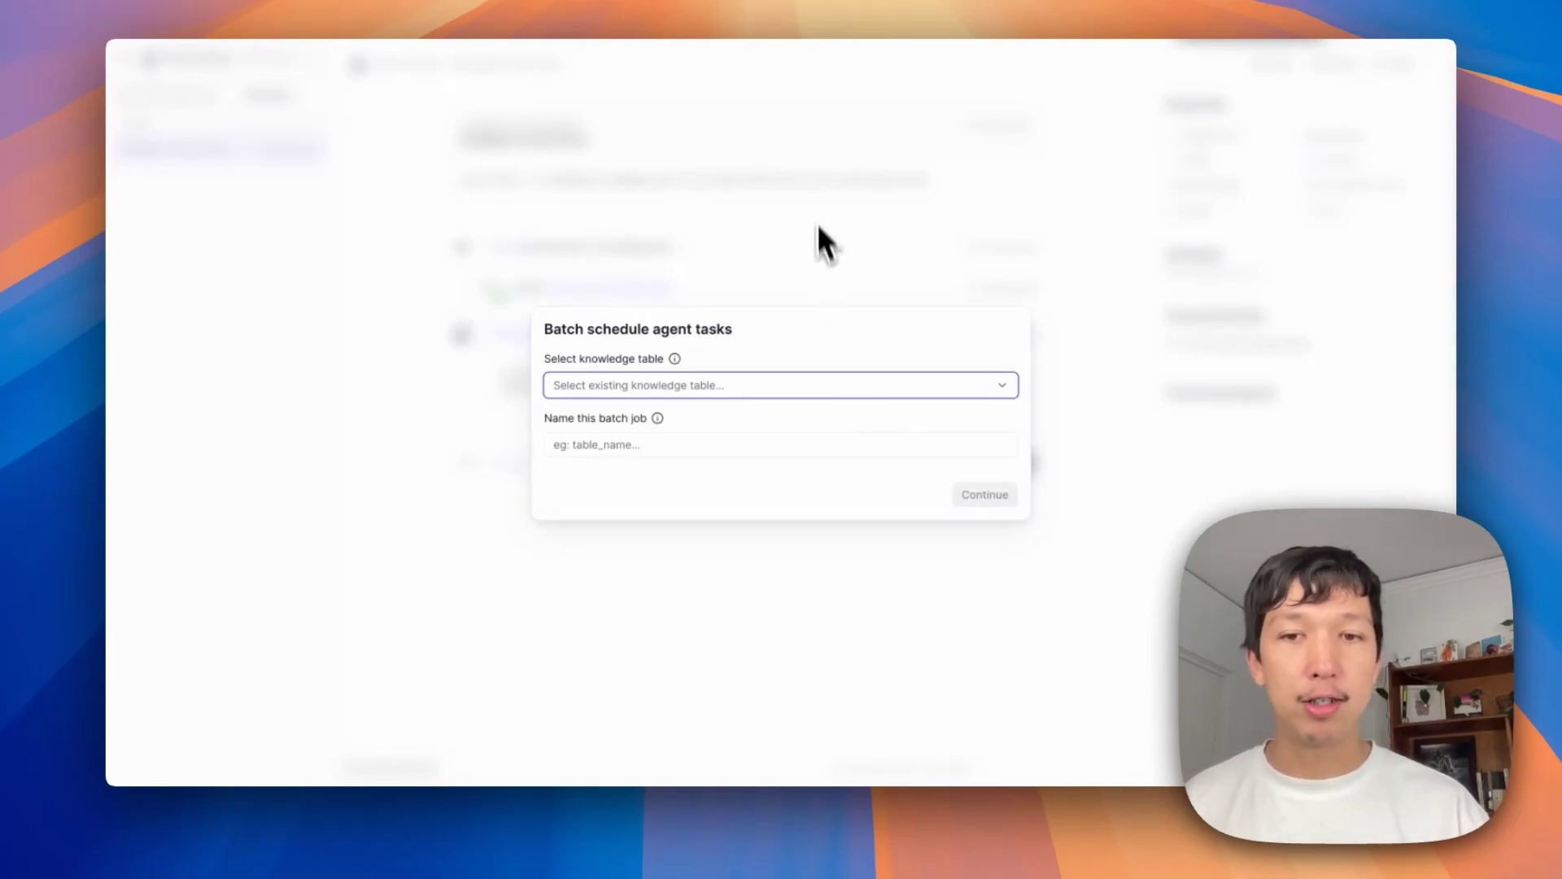
{"action": "left_click", "coordinate": [812, 192]}
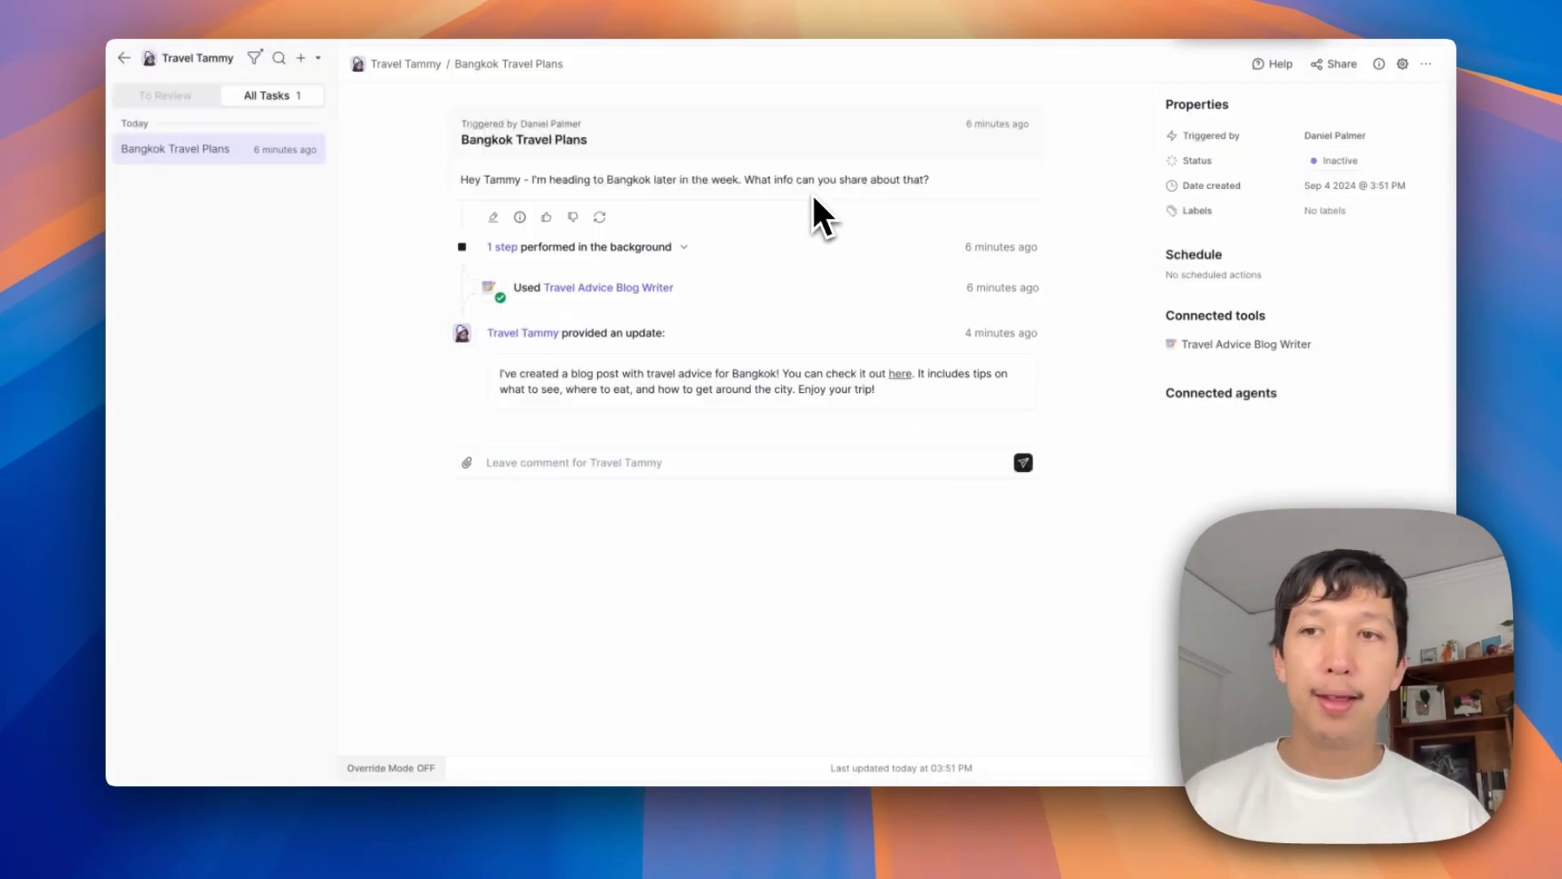
Step: Create an empty knowledge table named cities and rename its new column to city
{"action": "left_click", "coordinate": [130, 65]}
{"action": "left_click", "coordinate": [227, 244]}
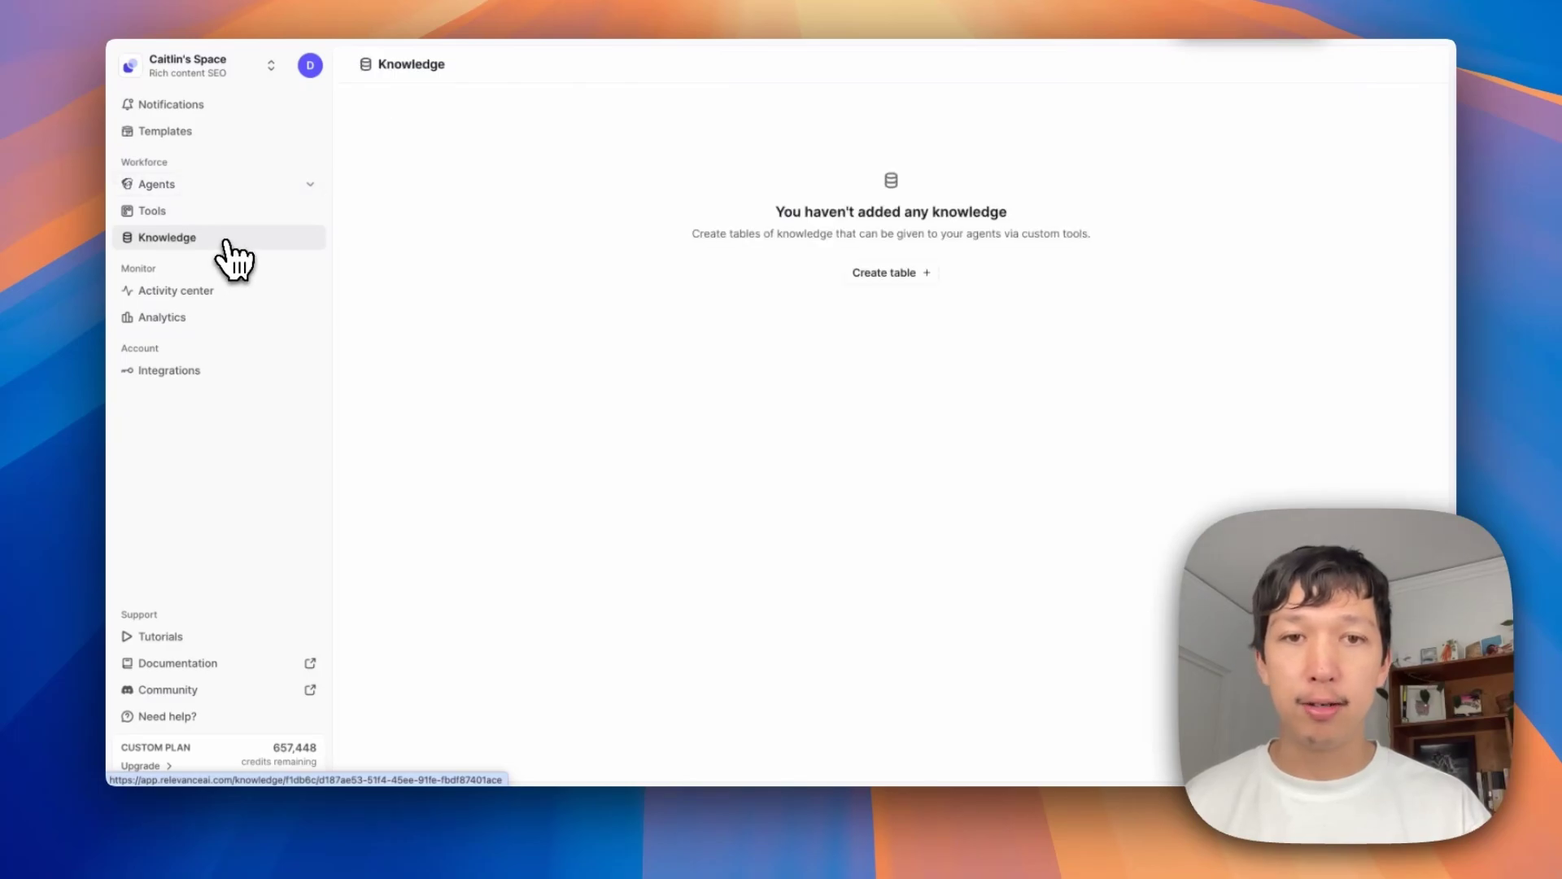
{"action": "left_click", "coordinate": [903, 277]}
{"action": "left_click", "coordinate": [863, 311]}
{"action": "left_click", "coordinate": [650, 436]}
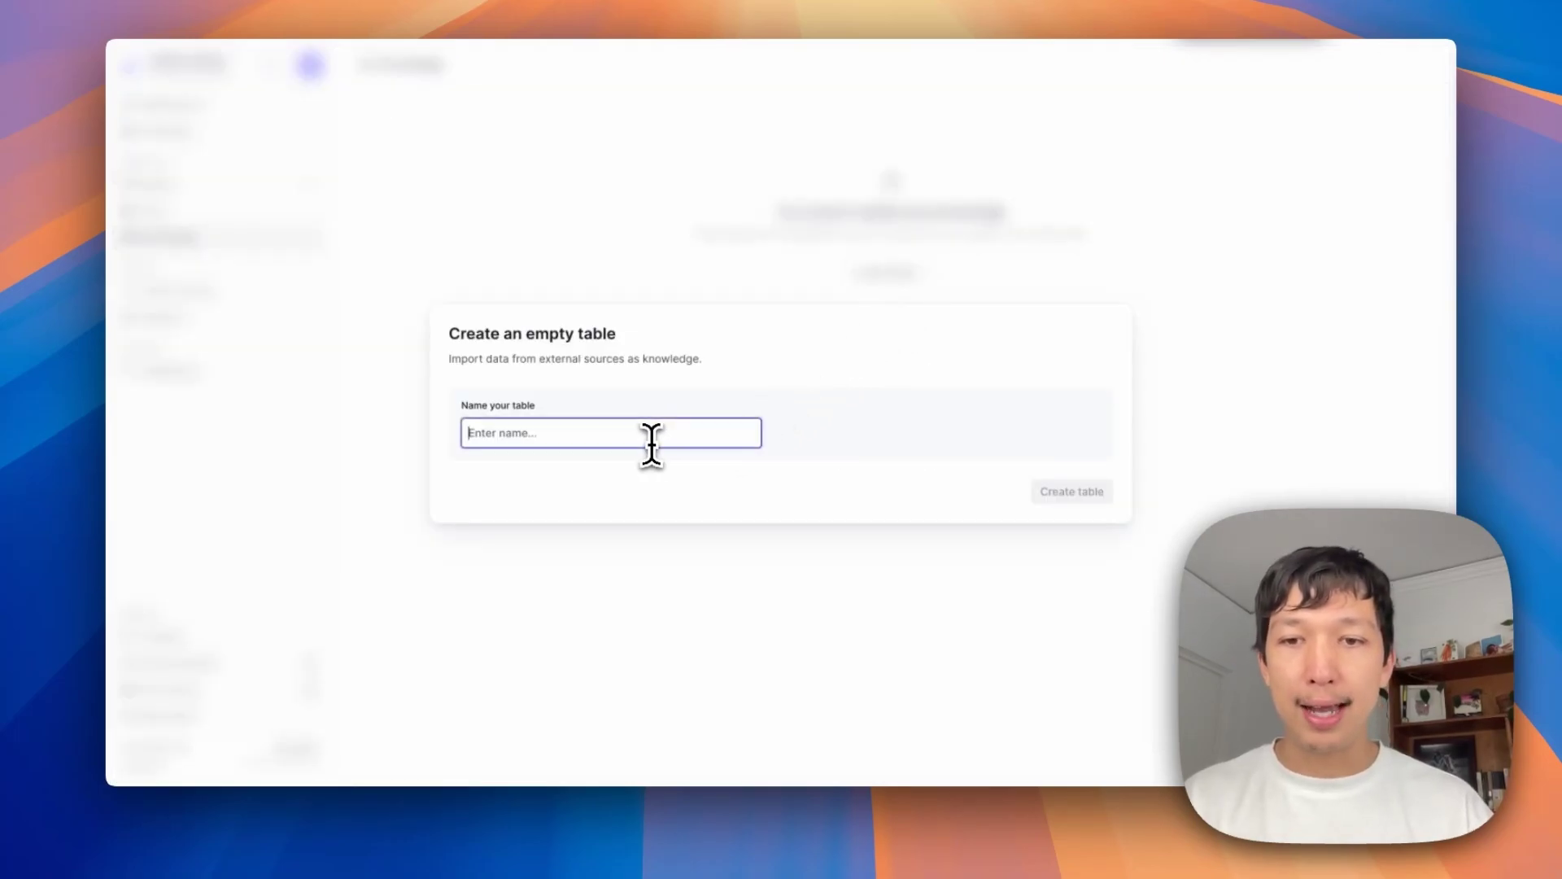
{"action": "type", "text": "cities"}
{"action": "key", "text": "Return"}
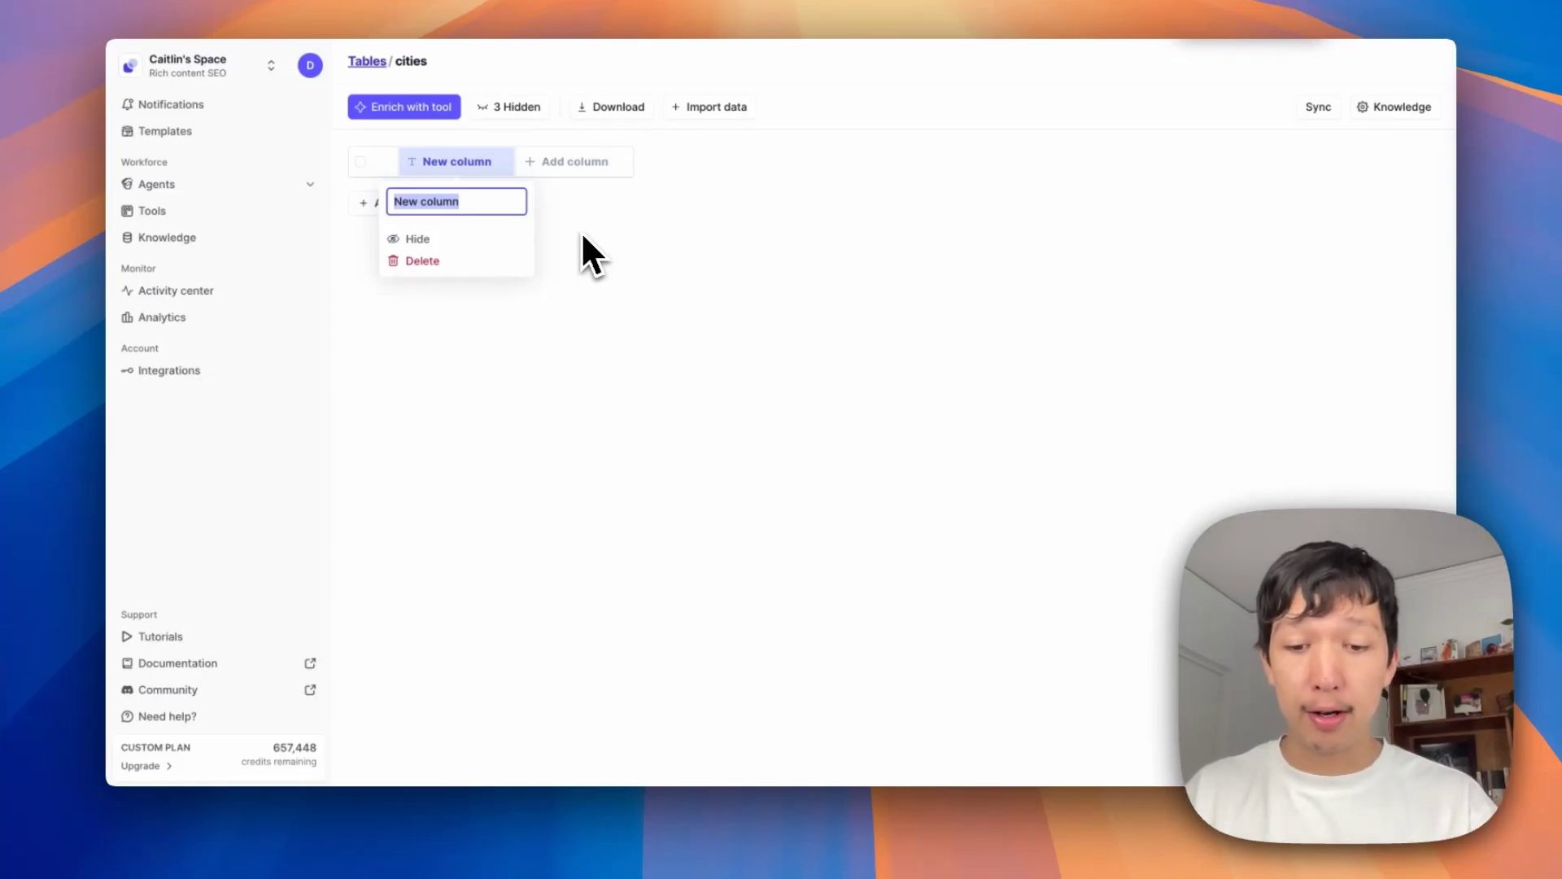
{"action": "type", "text": "city"}
{"action": "key", "text": "Return"}
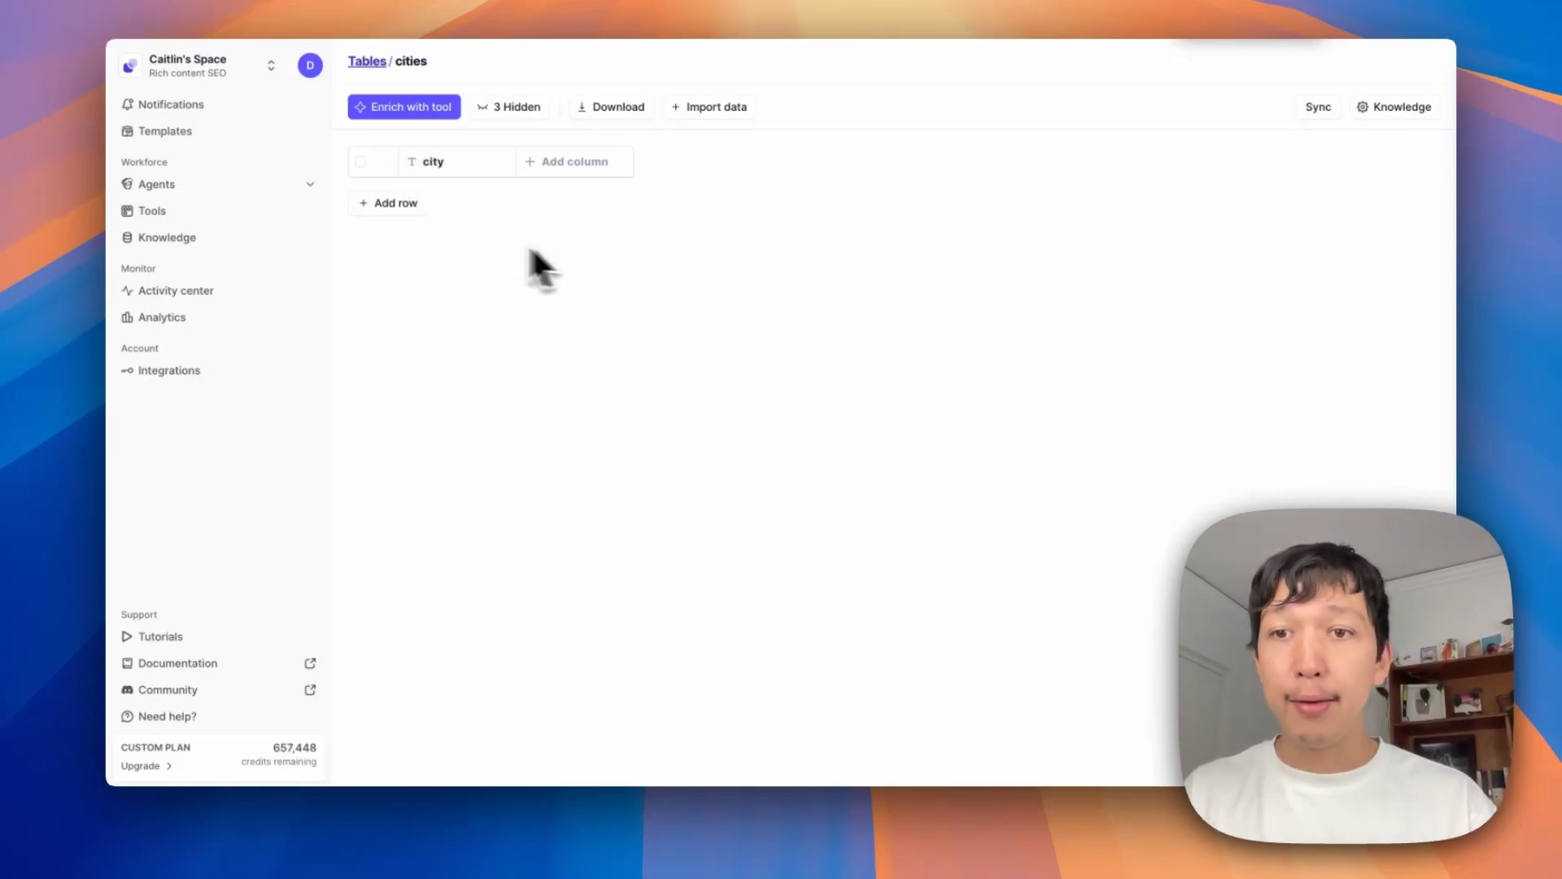
Step: Fill the city column with ten rows, Sydney, Buenos Aires, Manilla, San Francisco, Austin, Kathmandu, Lisbon, Berlin, Christchurch and Tokyo, and save them
{"action": "left_click", "coordinate": [397, 205]}
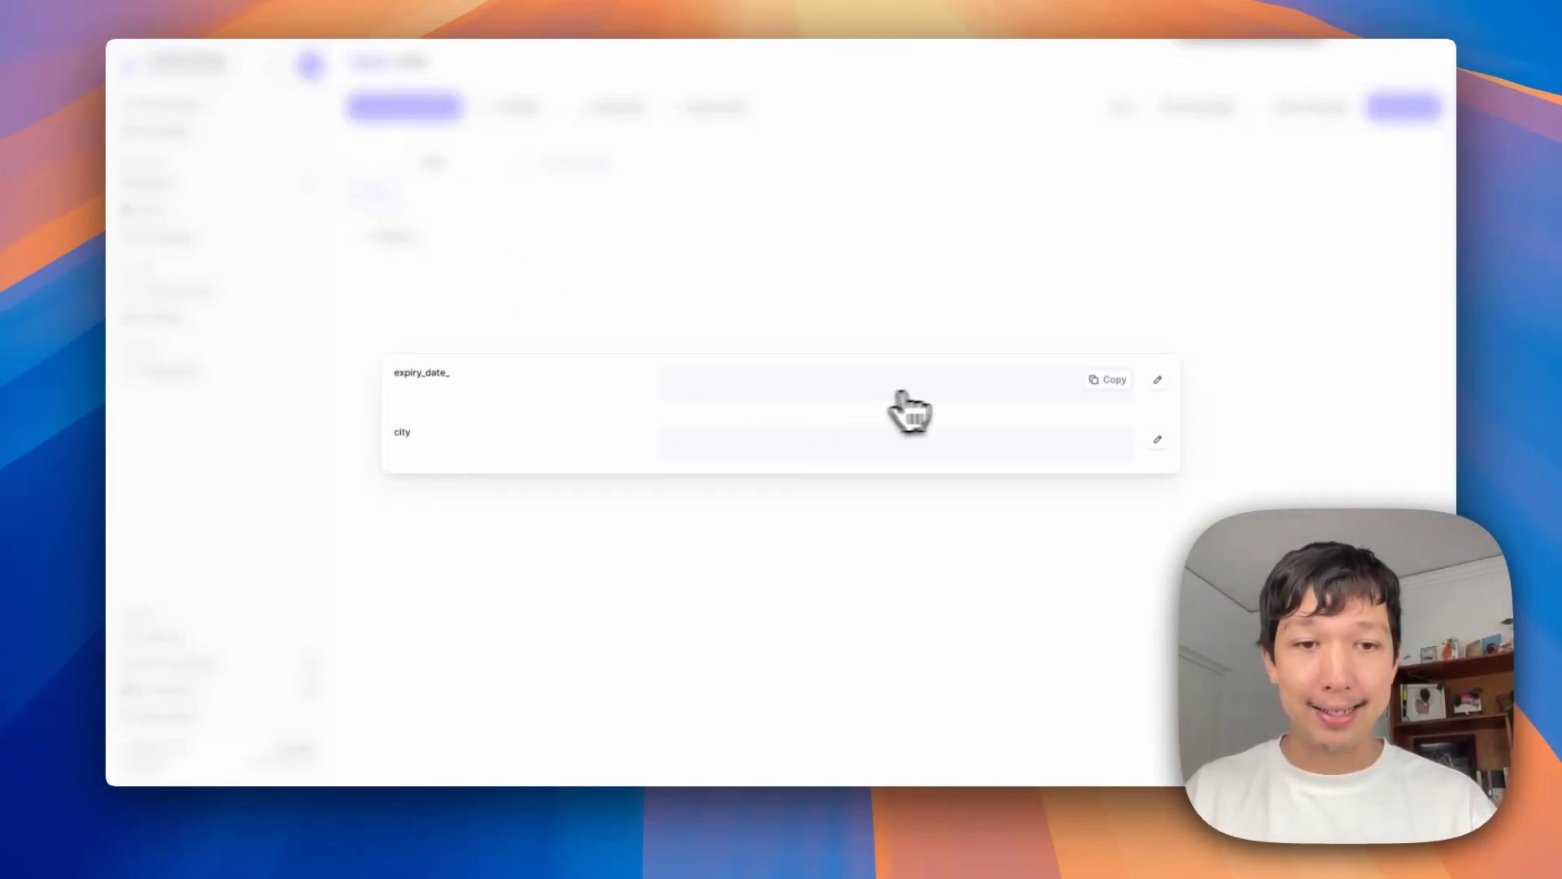
{"action": "left_click", "coordinate": [1157, 439]}
{"action": "left_click", "coordinate": [827, 443]}
{"action": "type", "text": "Sydn"}
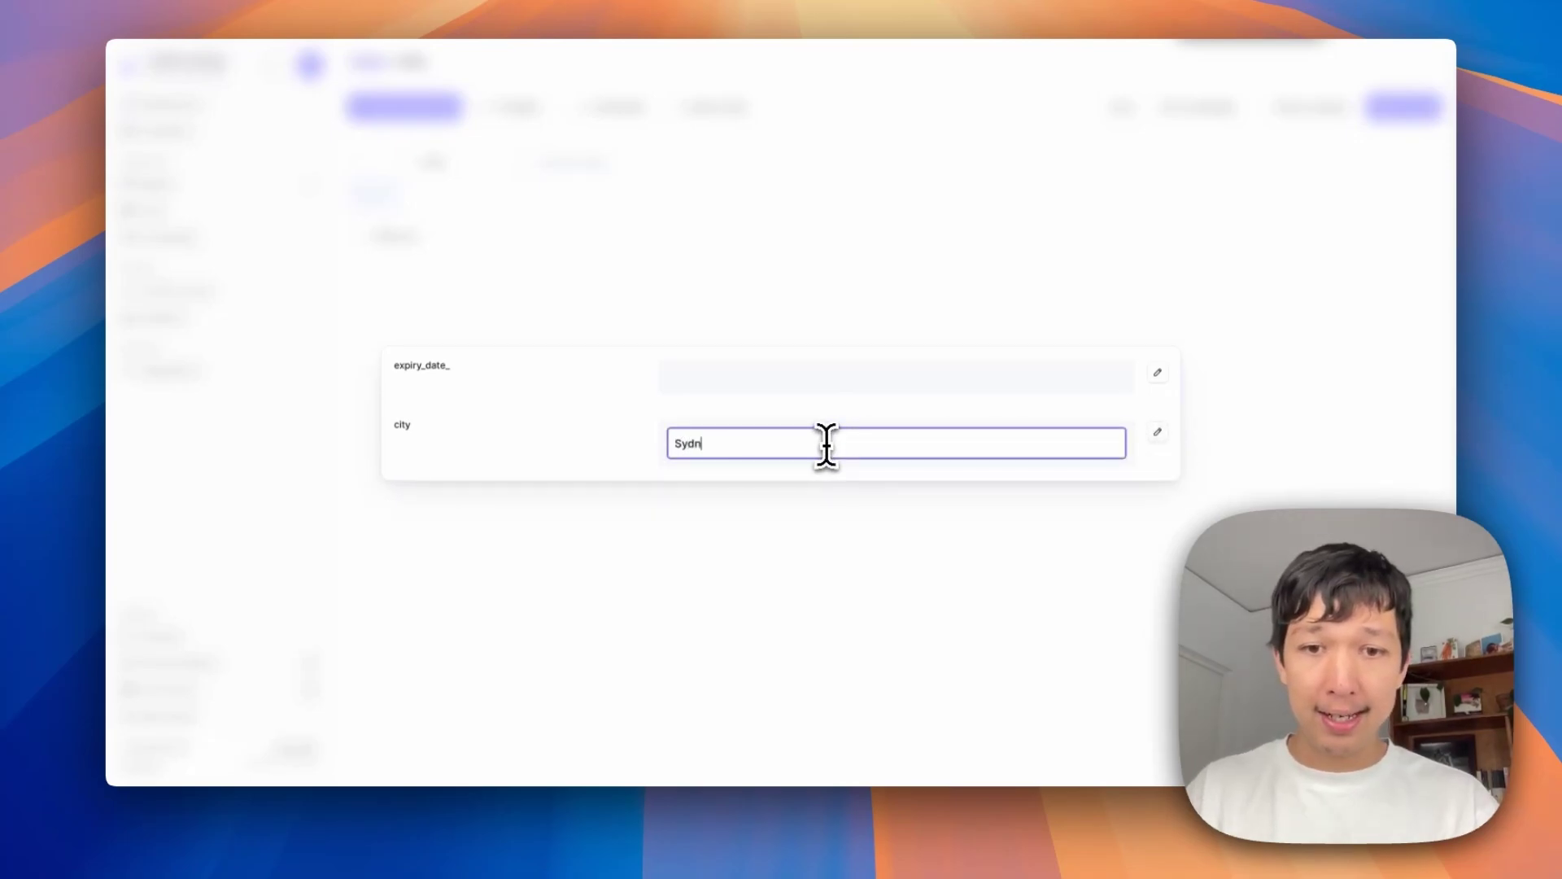
{"action": "type", "text": "ey"}
{"action": "key", "text": "Return"}
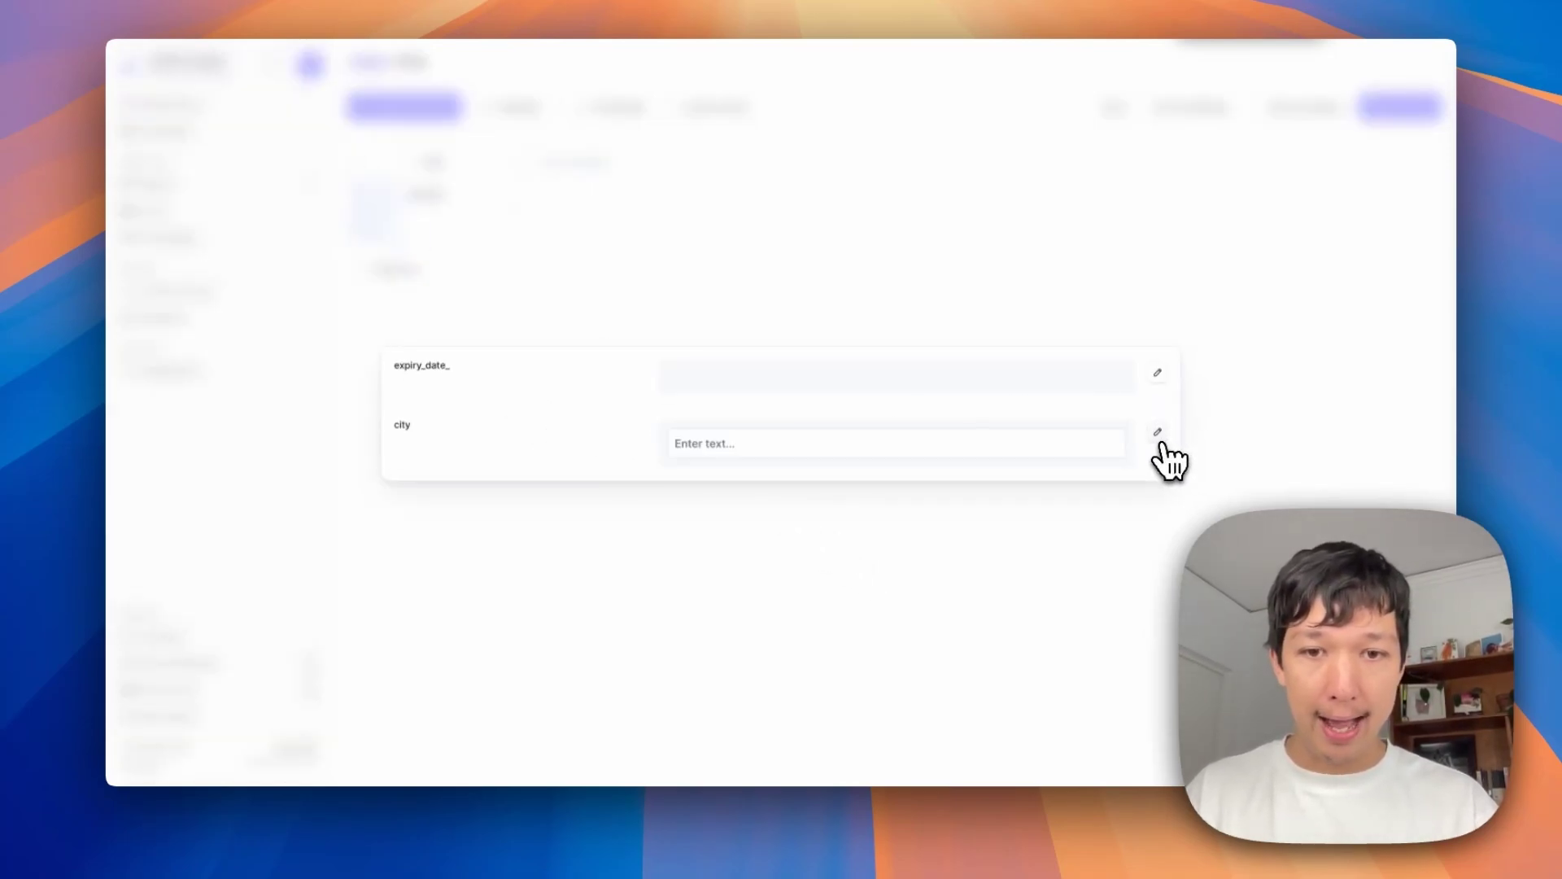
{"action": "left_click", "coordinate": [1011, 442]}
{"action": "type", "text": "Buenos Aires"}
{"action": "key", "text": "Return"}
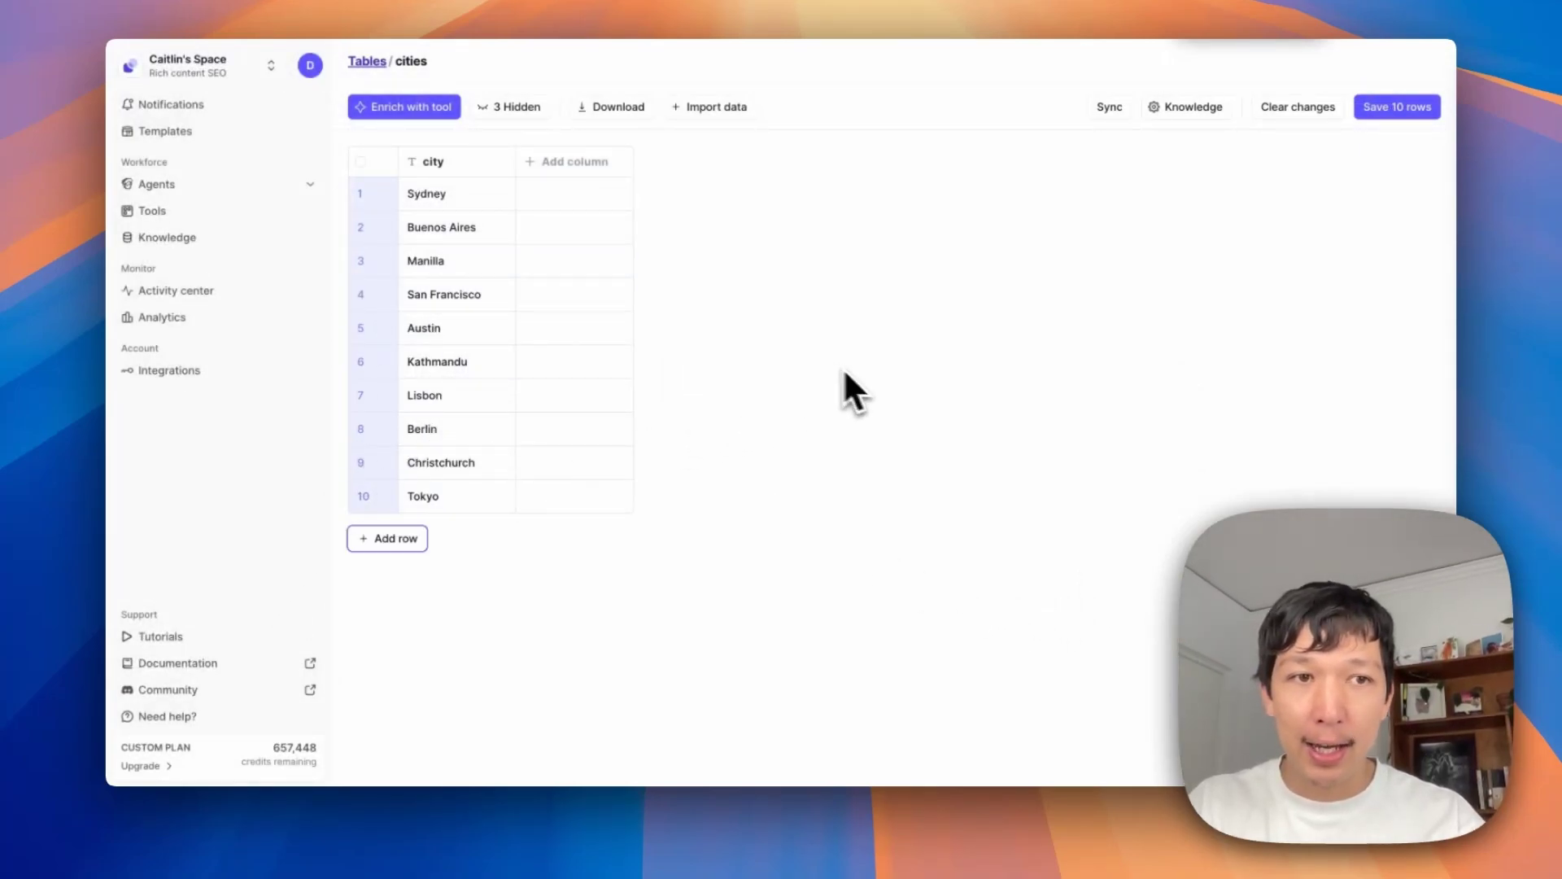
{"action": "left_click", "coordinate": [1405, 108]}
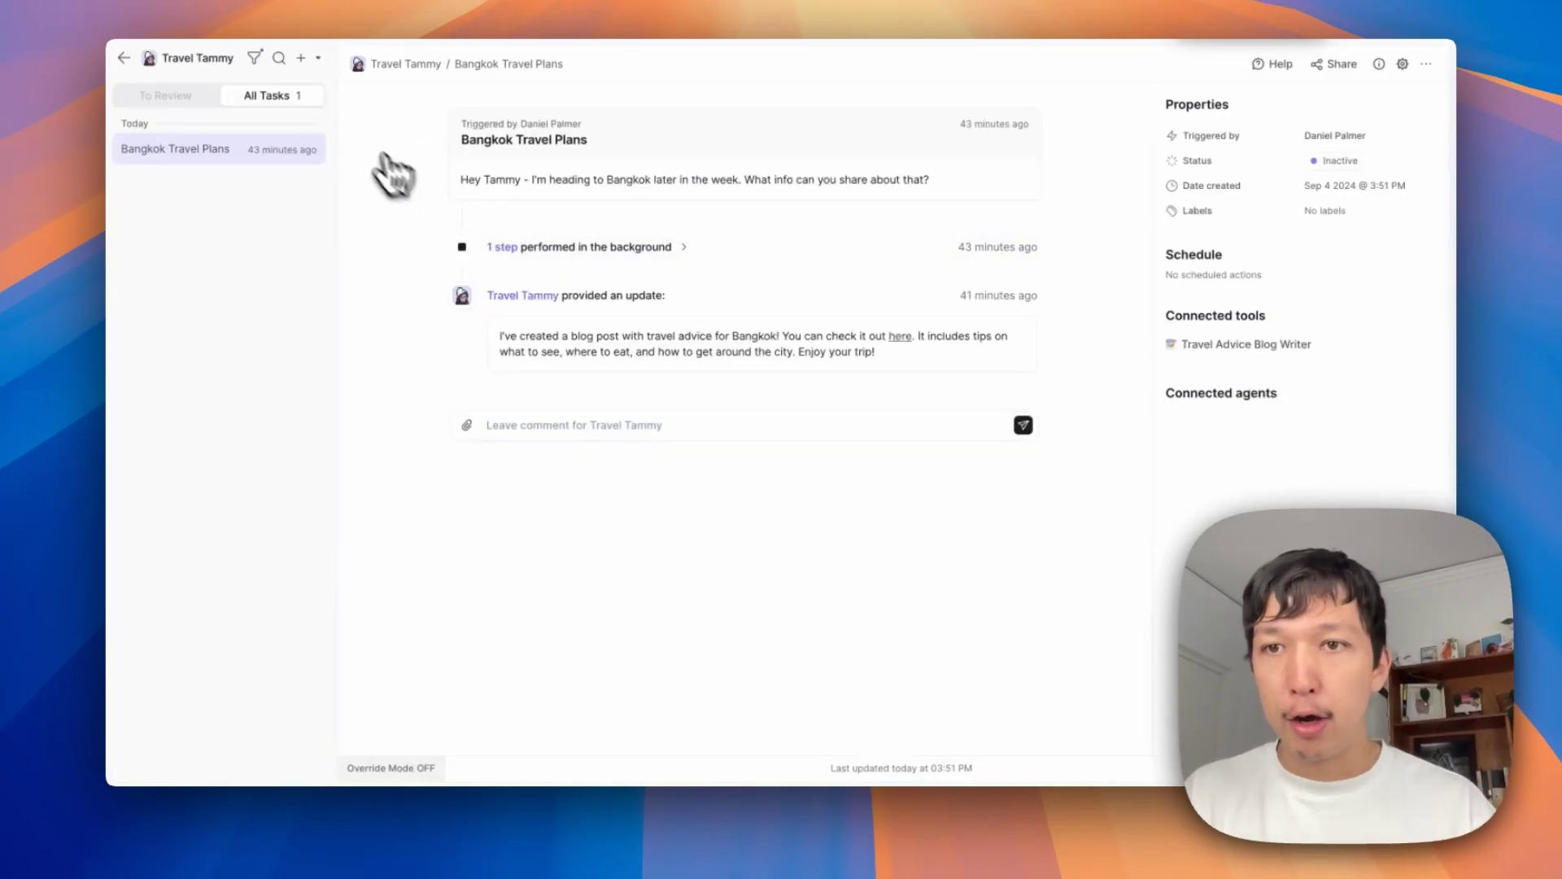
Step: Start scheduling Travel Tammy's tasks in bulk with the cities knowledge table as the source
{"action": "left_click", "coordinate": [318, 58]}
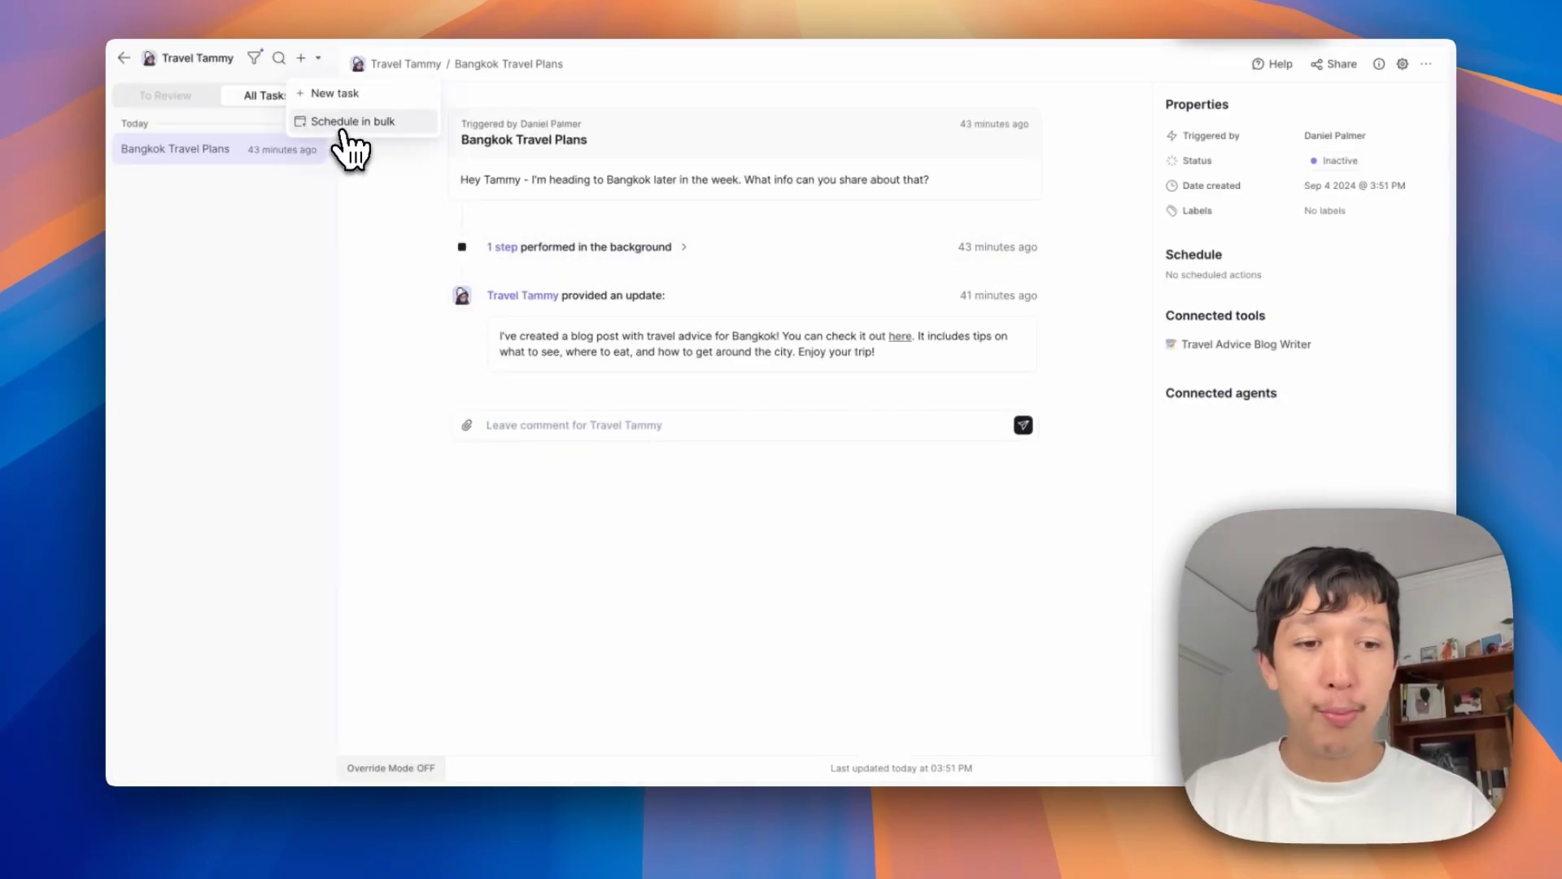
{"action": "left_click", "coordinate": [346, 123]}
{"action": "left_click", "coordinate": [675, 387]}
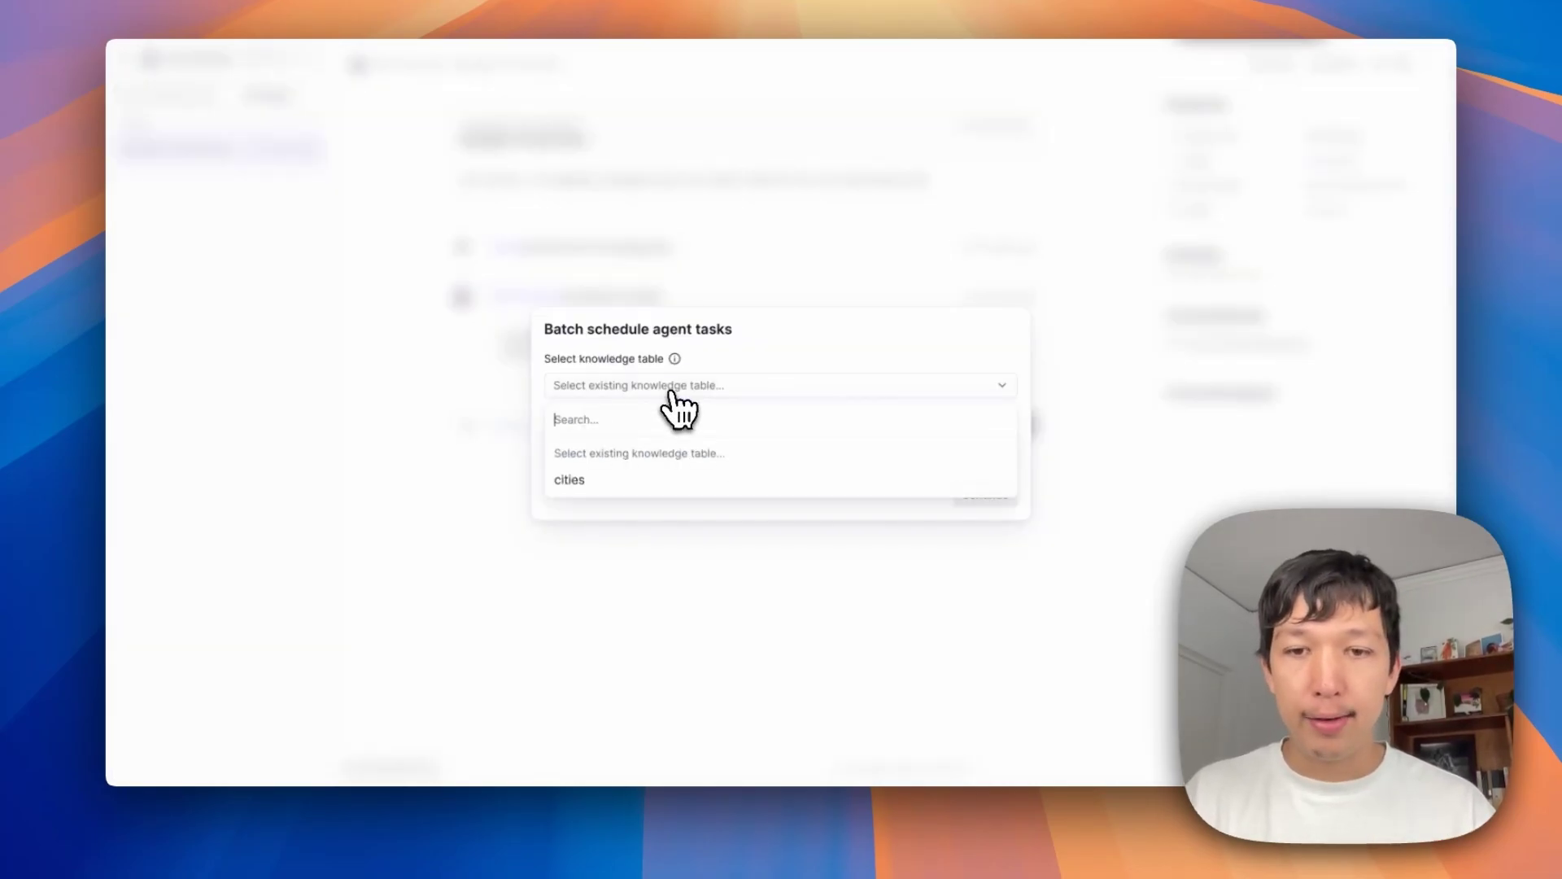
{"action": "left_click", "coordinate": [619, 487]}
{"action": "left_click", "coordinate": [981, 494]}
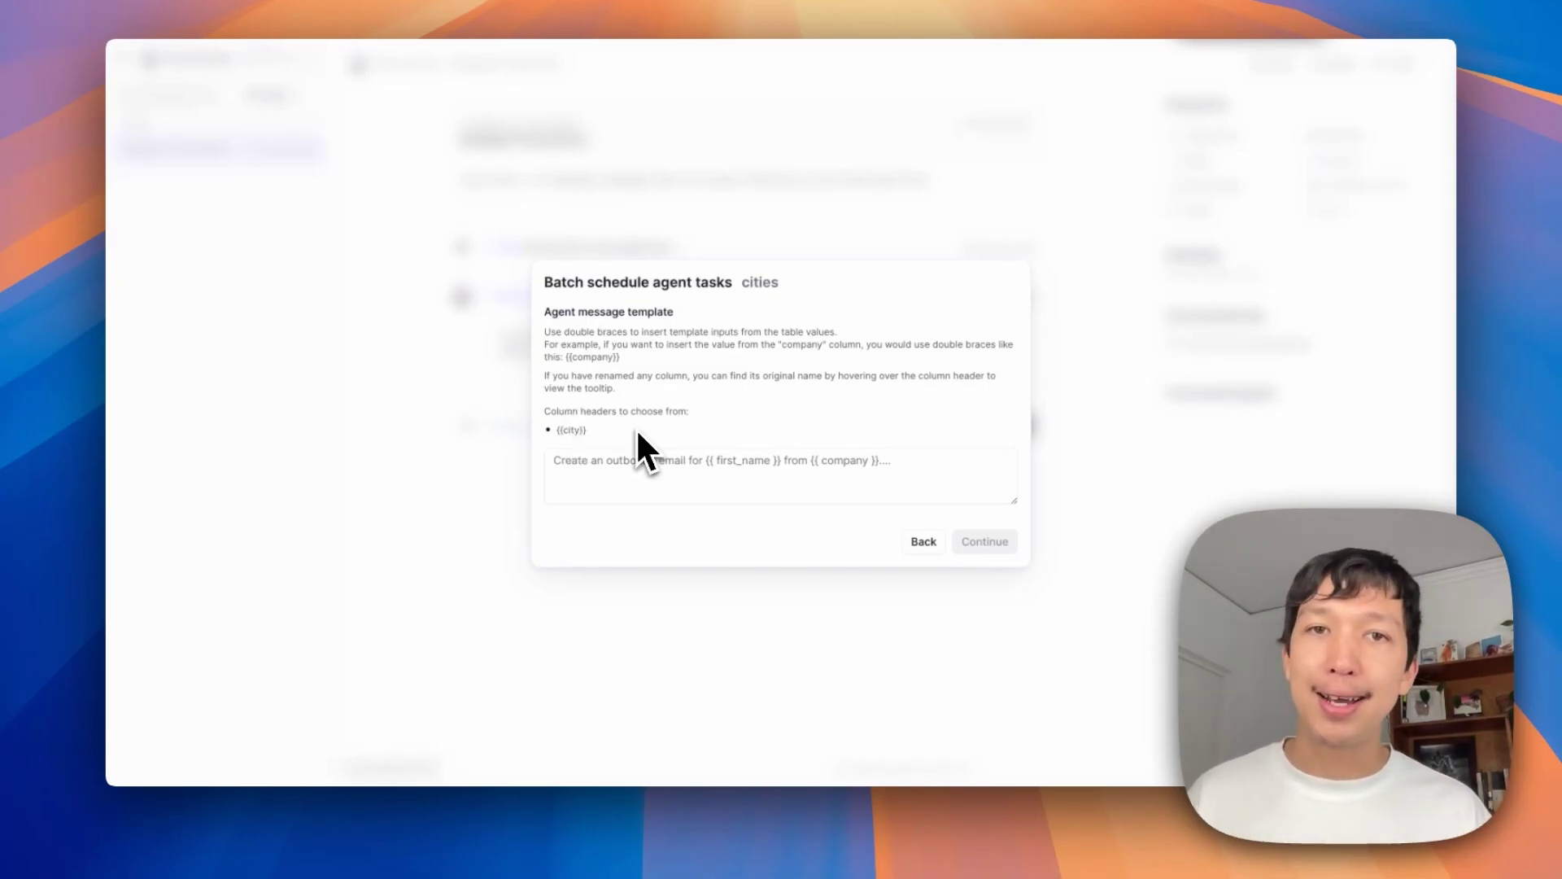
Step: Set the agent message template to "Write a blog post about {{city}}" and continue to the cadence settings
{"action": "left_click", "coordinate": [643, 462]}
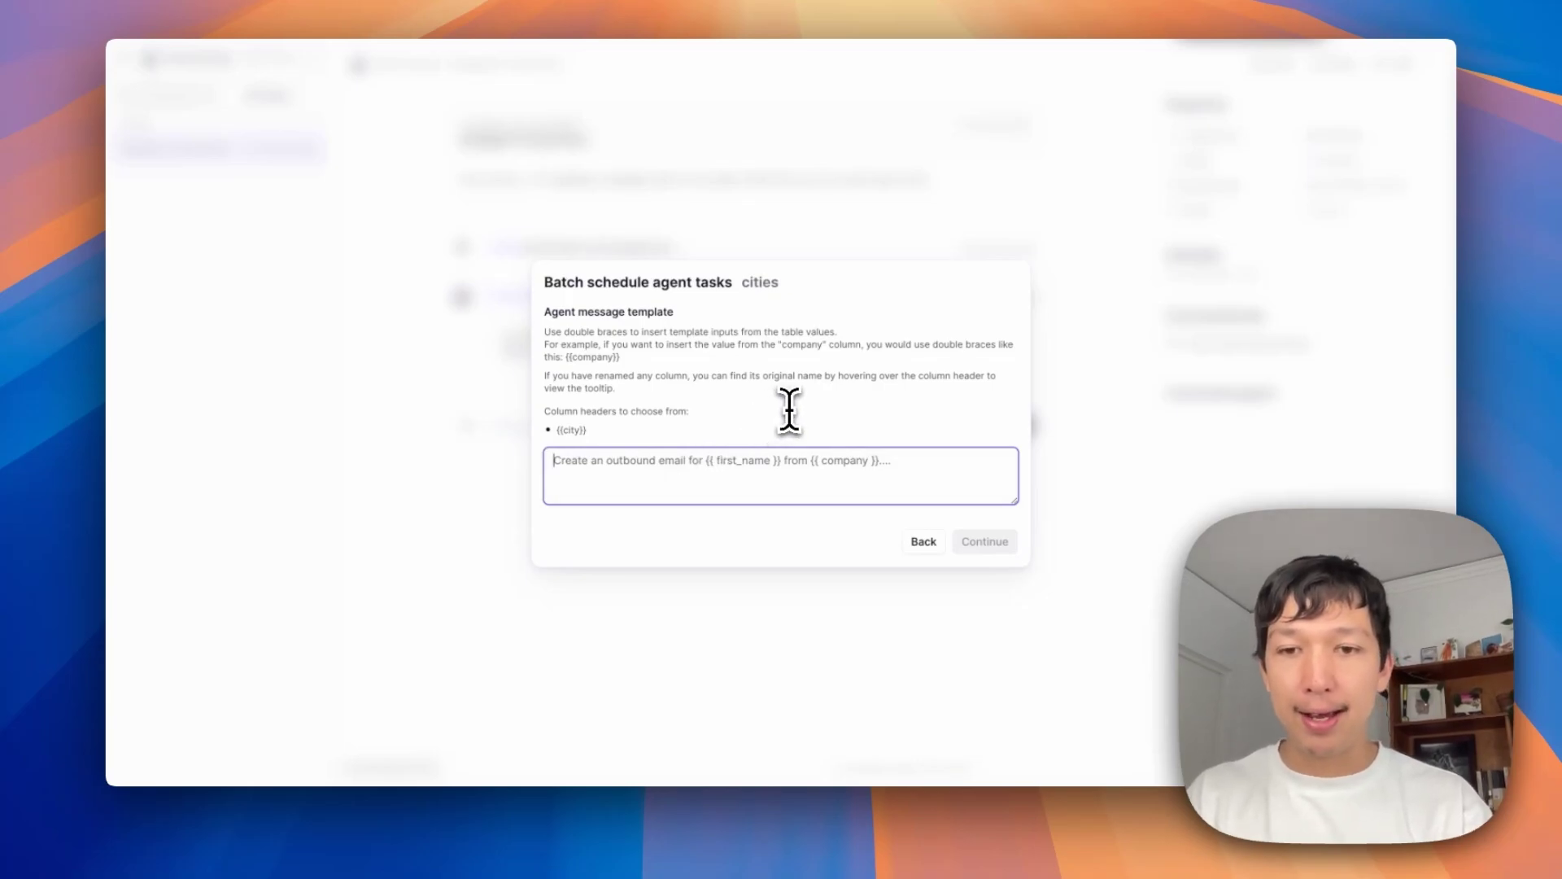
{"action": "type", "text": "Write a blog post ab"}
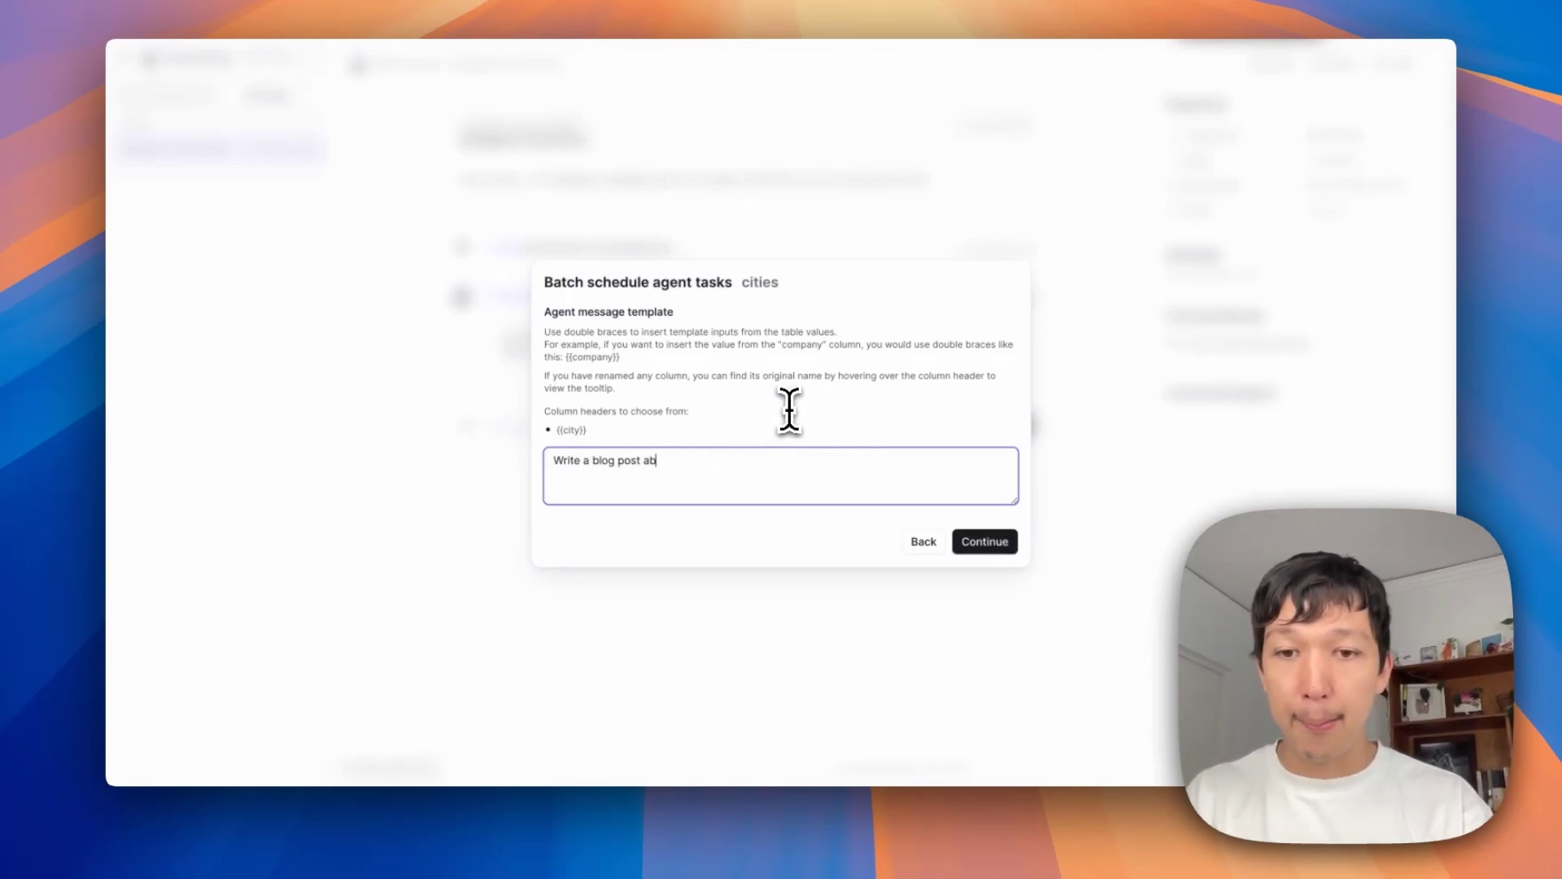
{"action": "type", "text": "out {{city}}"}
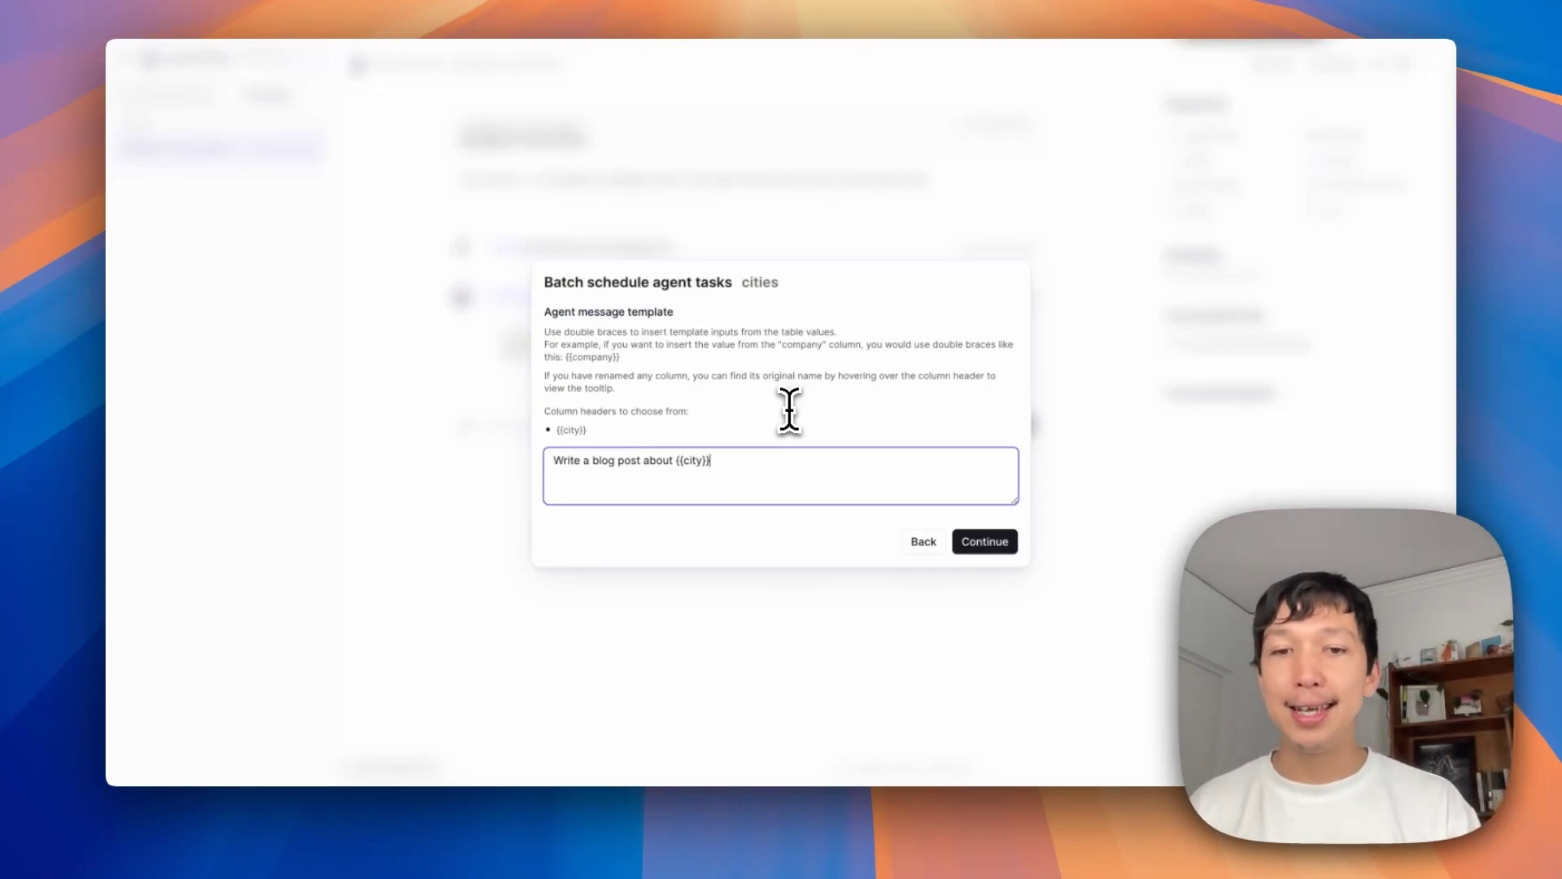
{"action": "double_click", "coordinate": [626, 460]}
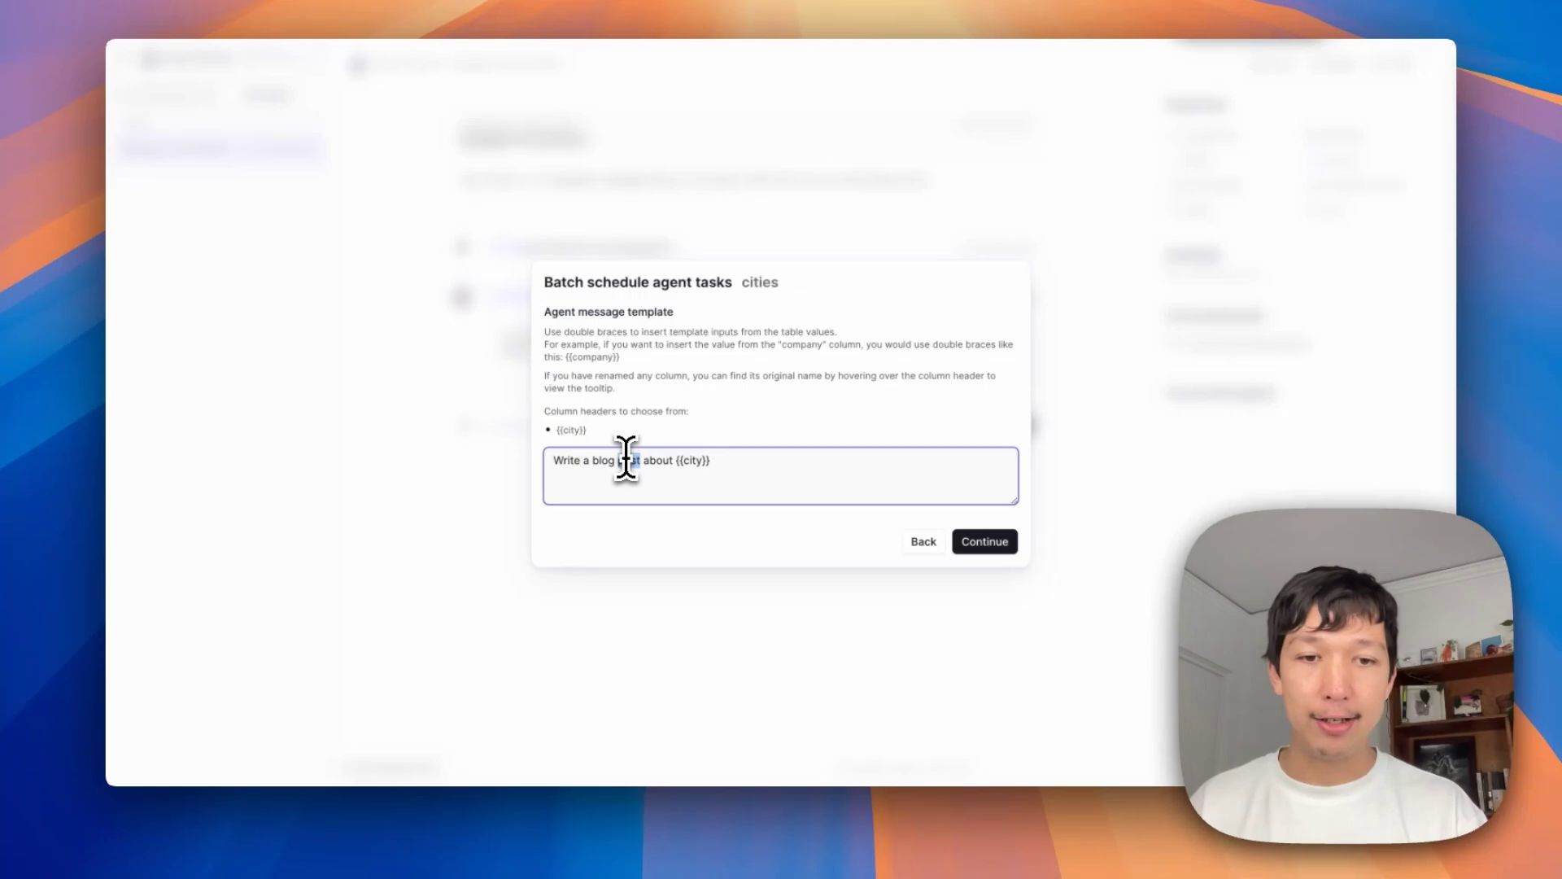
{"action": "left_click", "coordinate": [985, 542]}
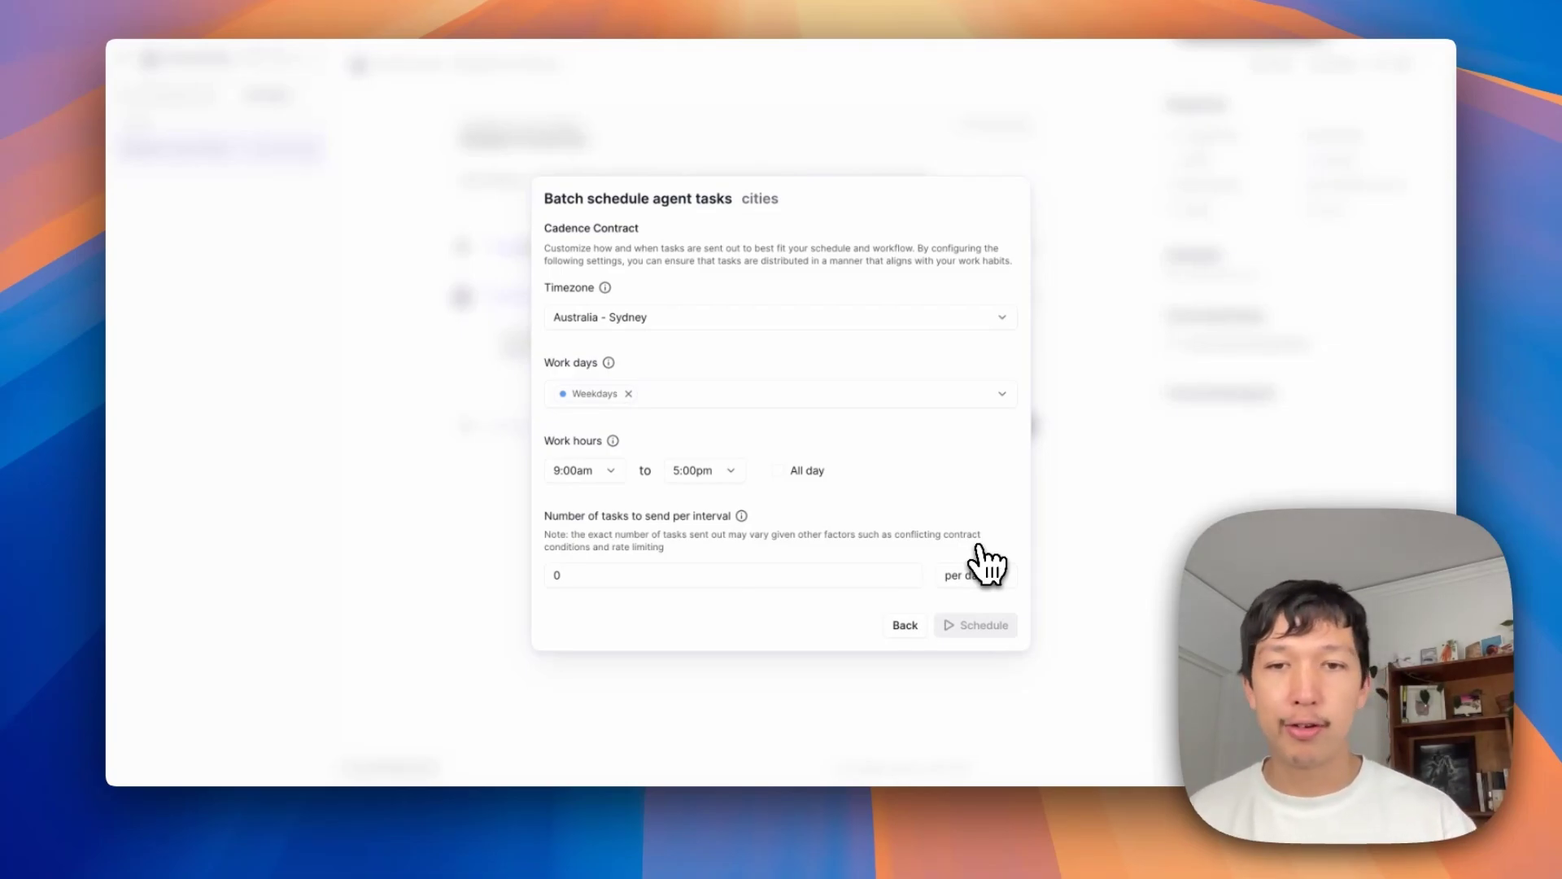
Step: Restrict the work days for the batch schedule to Tuesday and Wednesday
{"action": "left_click", "coordinate": [688, 397]}
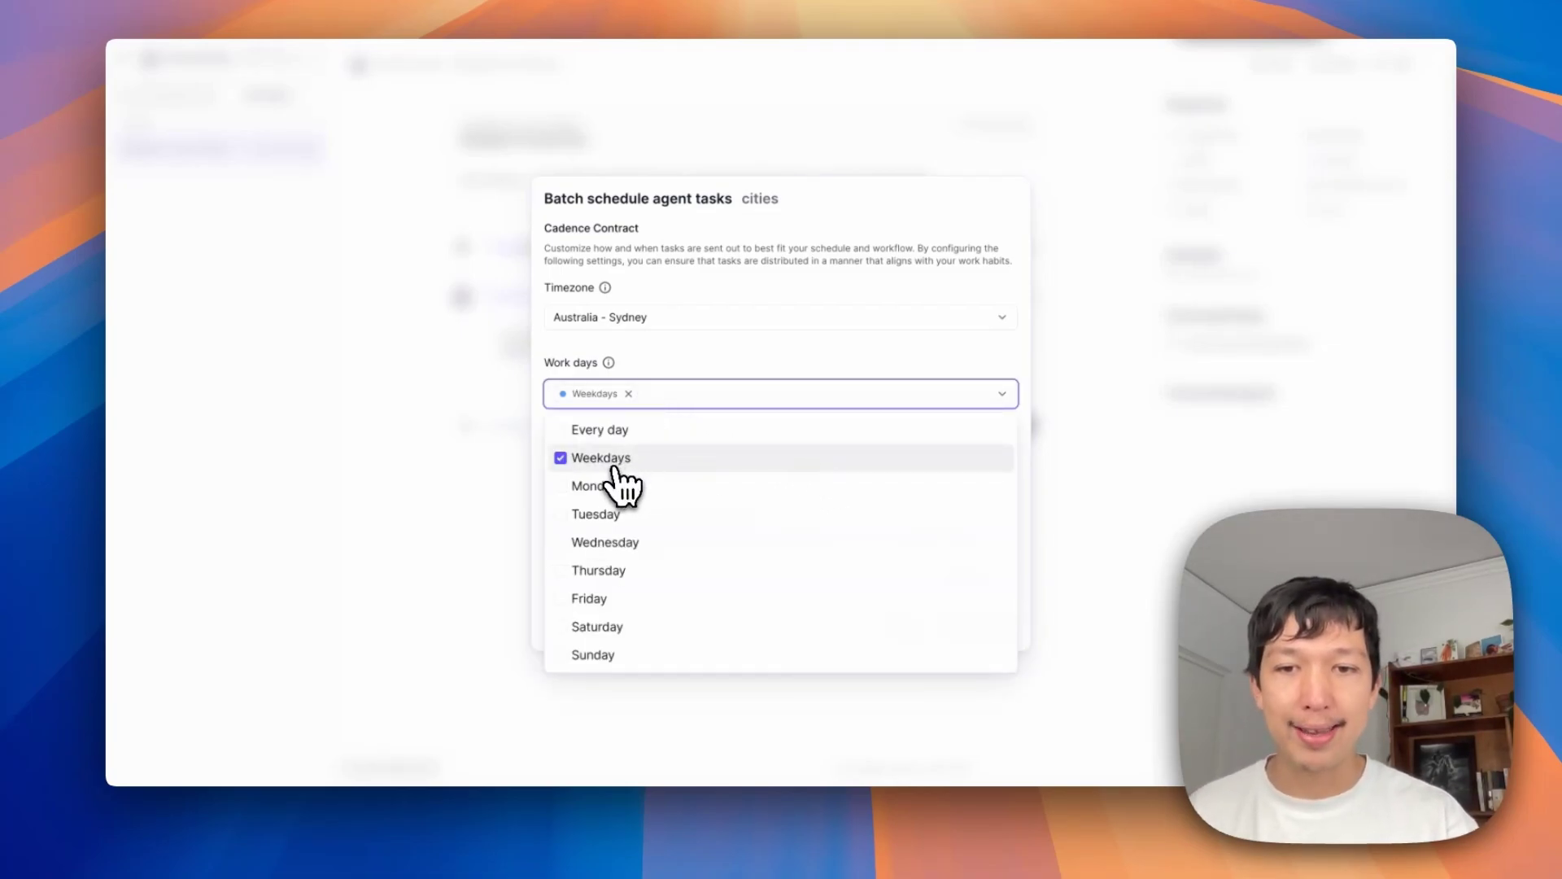
{"action": "left_click", "coordinate": [620, 477]}
{"action": "left_click", "coordinate": [616, 541]}
{"action": "left_click", "coordinate": [619, 514]}
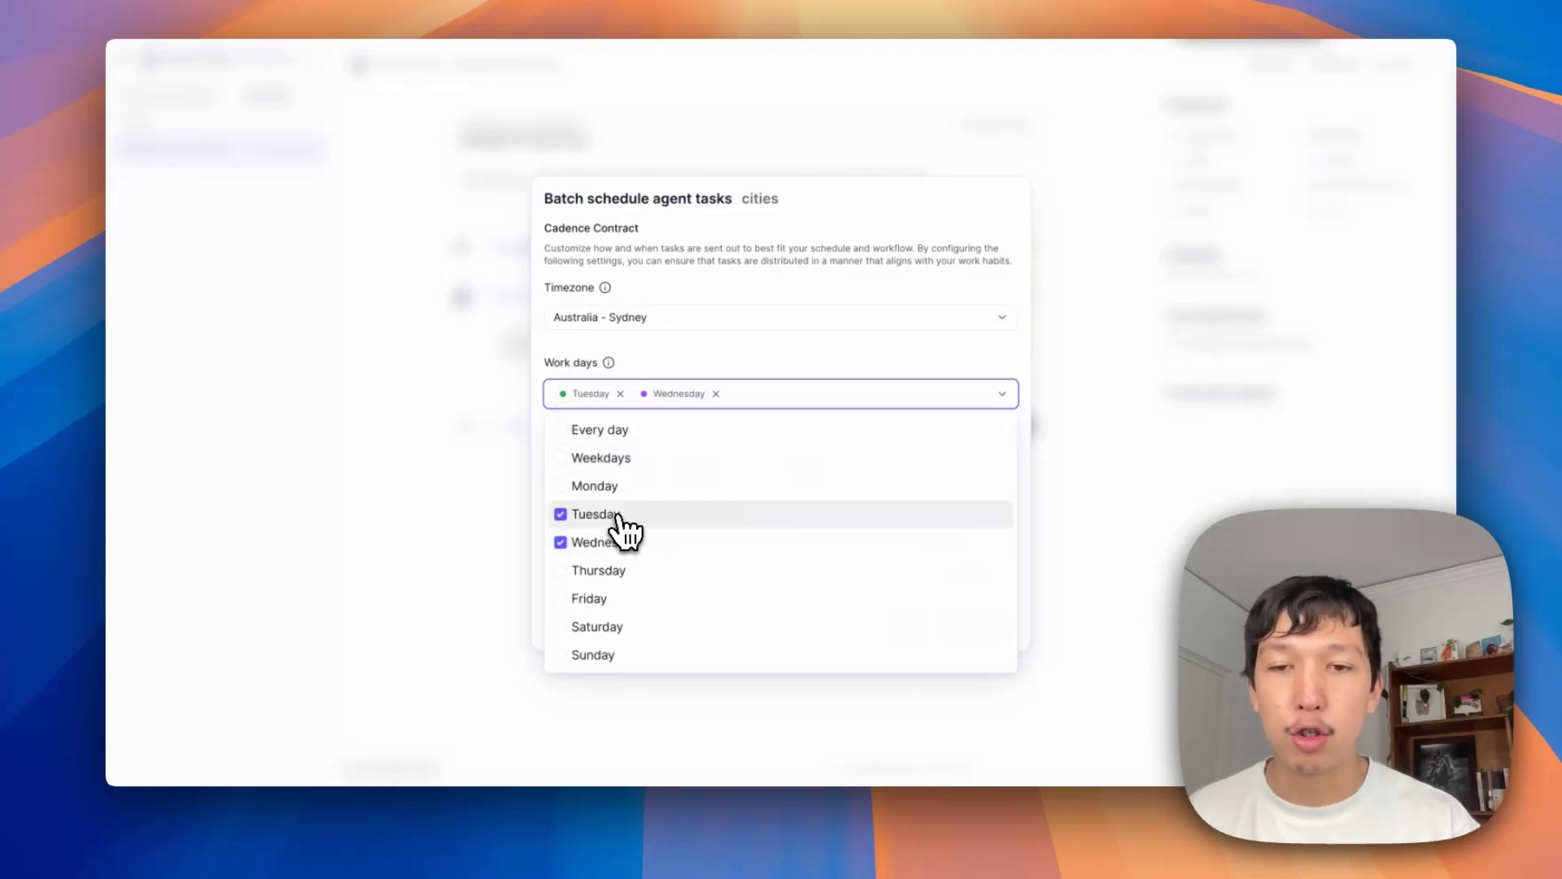
{"action": "left_click", "coordinate": [731, 358]}
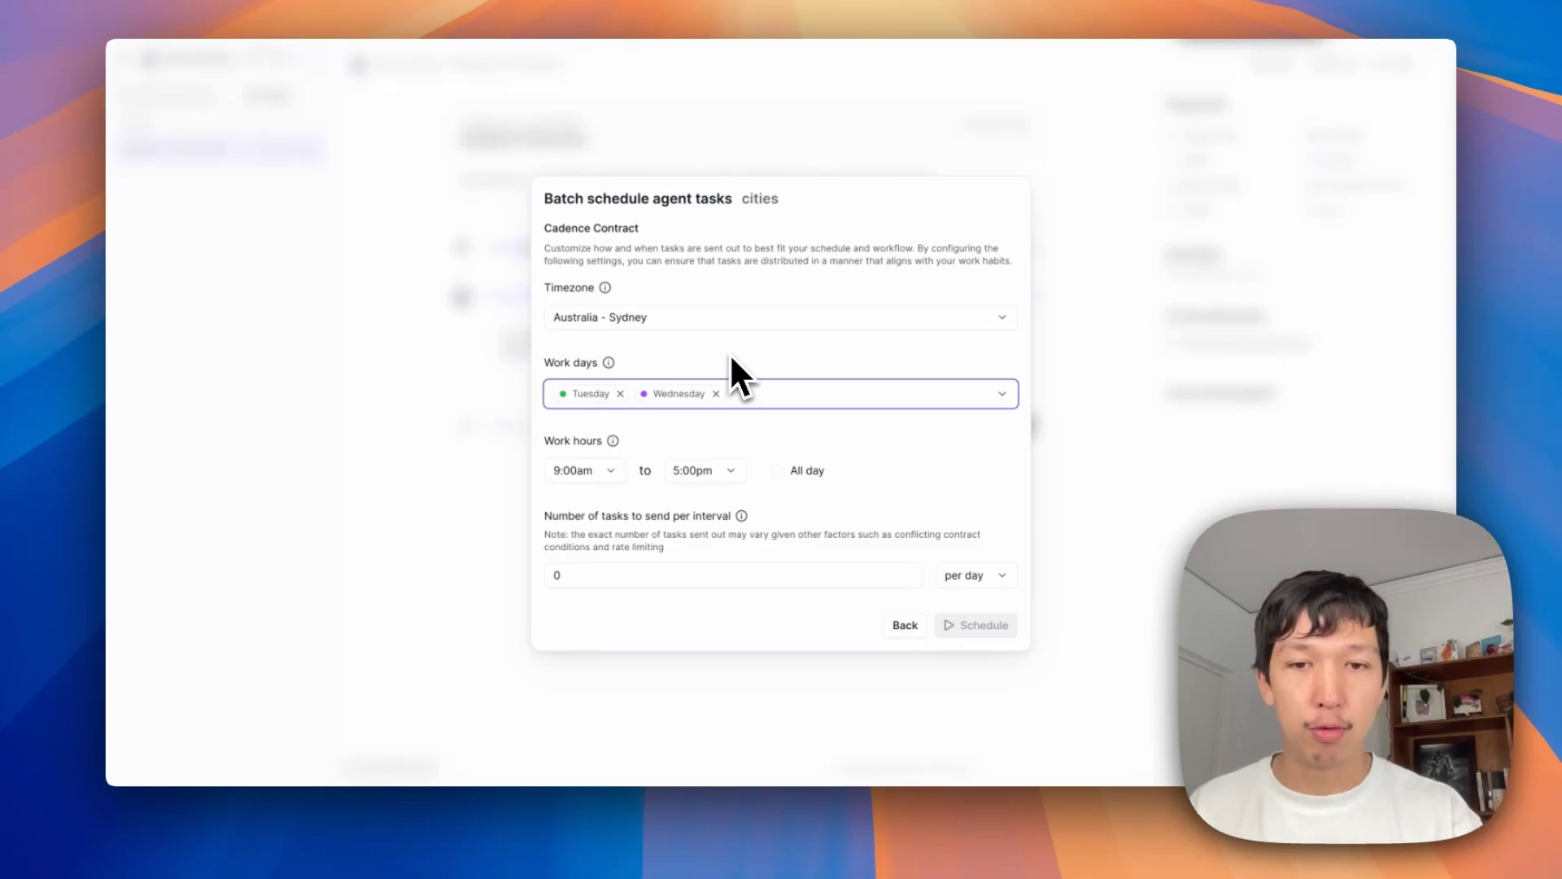
Step: Set the work days to Every day only and the work hours to All day
{"action": "left_click", "coordinate": [810, 394]}
{"action": "left_click", "coordinate": [627, 431]}
{"action": "left_click", "coordinate": [598, 514]}
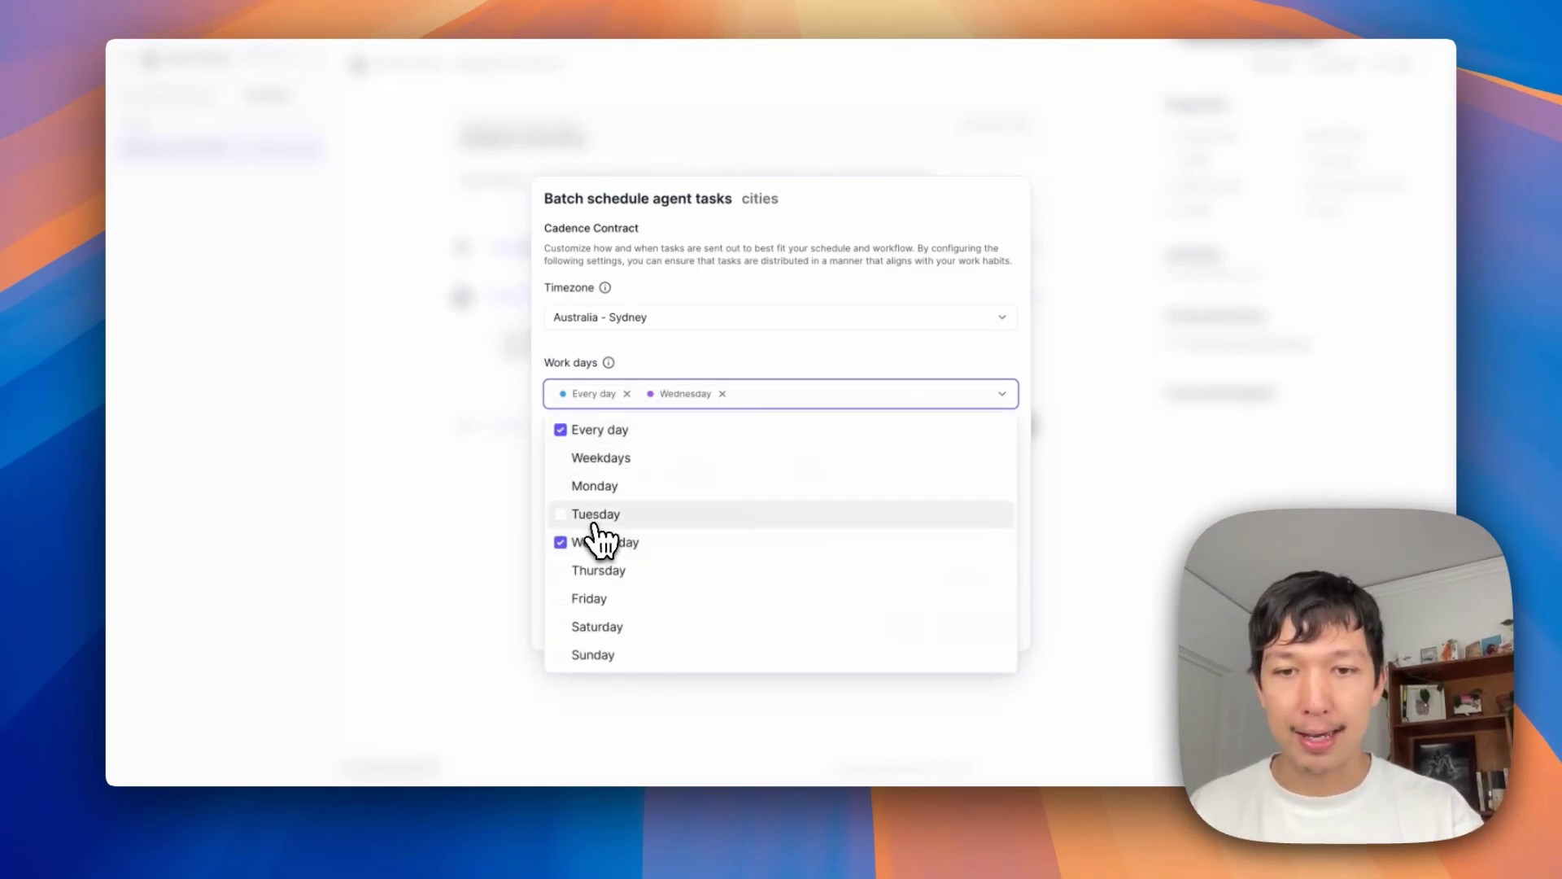
{"action": "left_click", "coordinate": [606, 542]}
{"action": "left_click", "coordinate": [716, 353]}
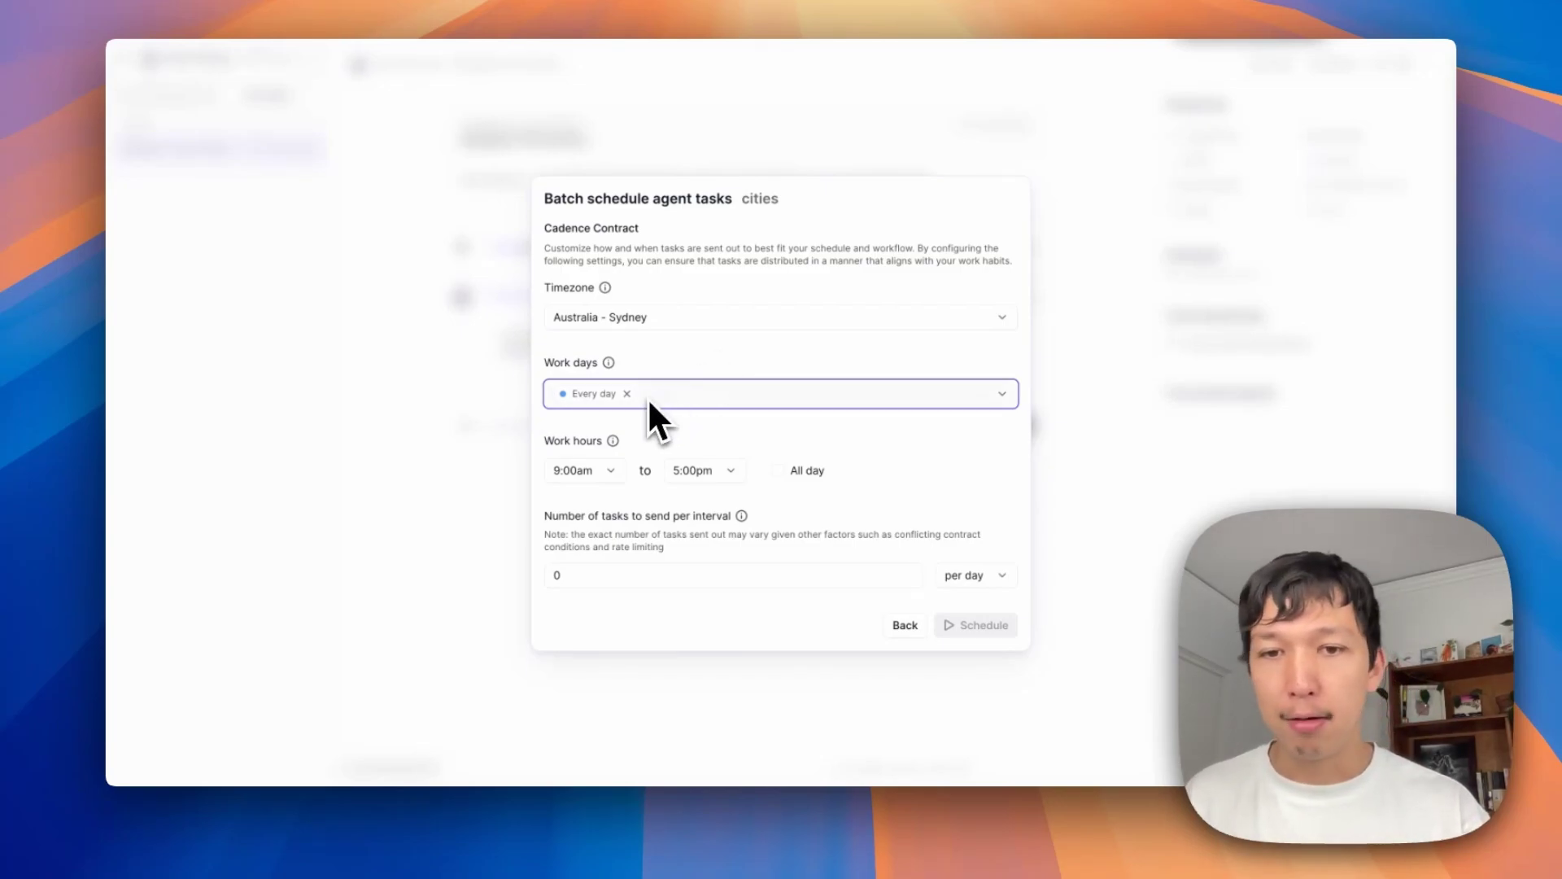
{"action": "left_click", "coordinate": [787, 468]}
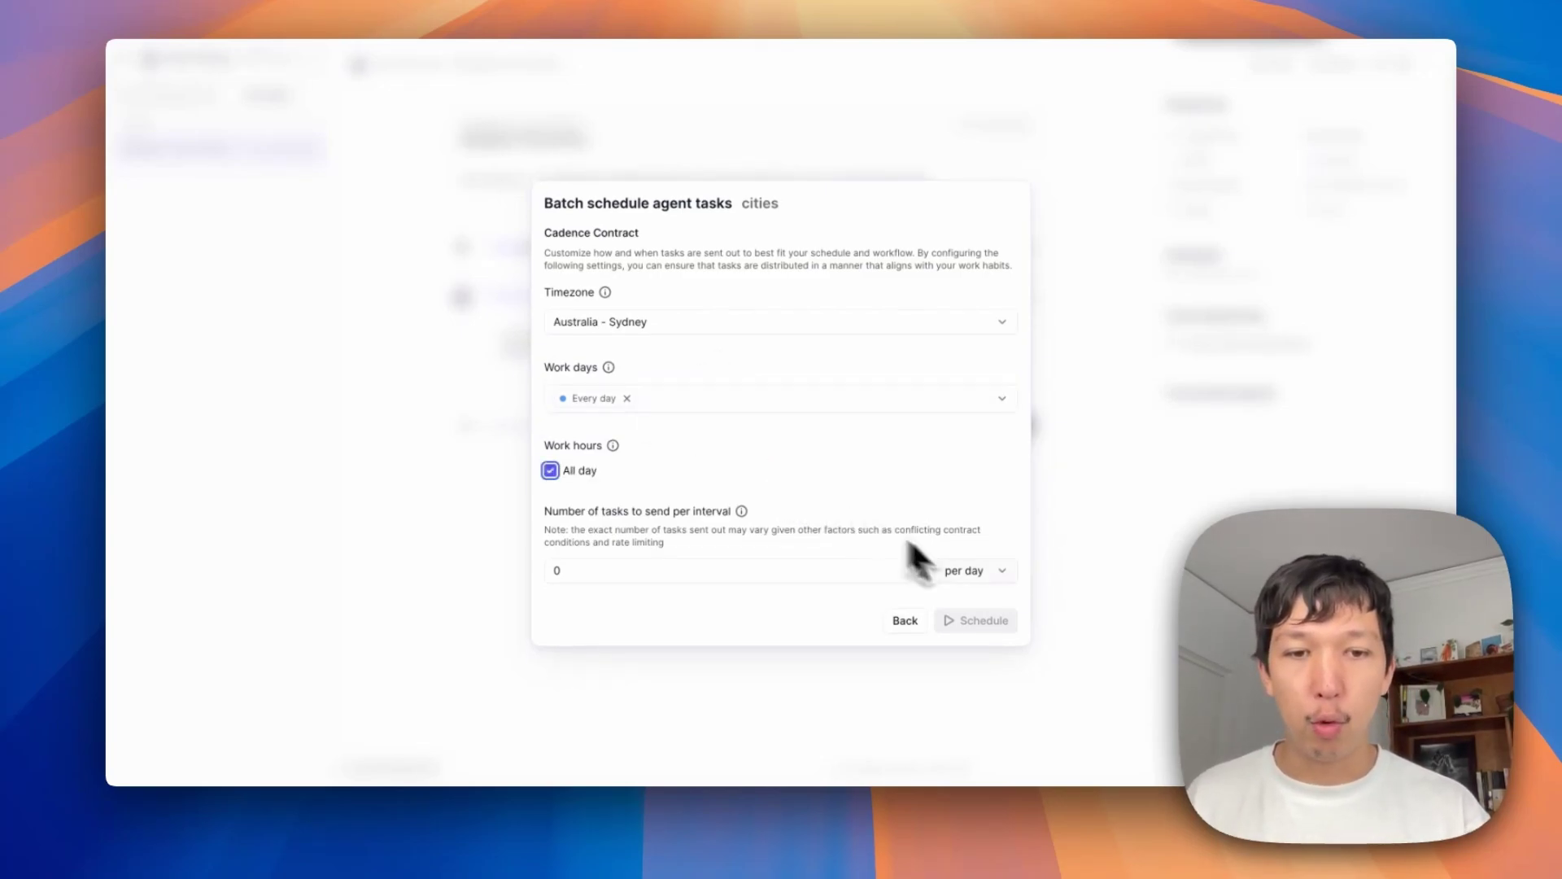
Step: Set the sending rate to 2000 tasks per hour and schedule the batch of agent tasks
{"action": "left_click", "coordinate": [968, 572]}
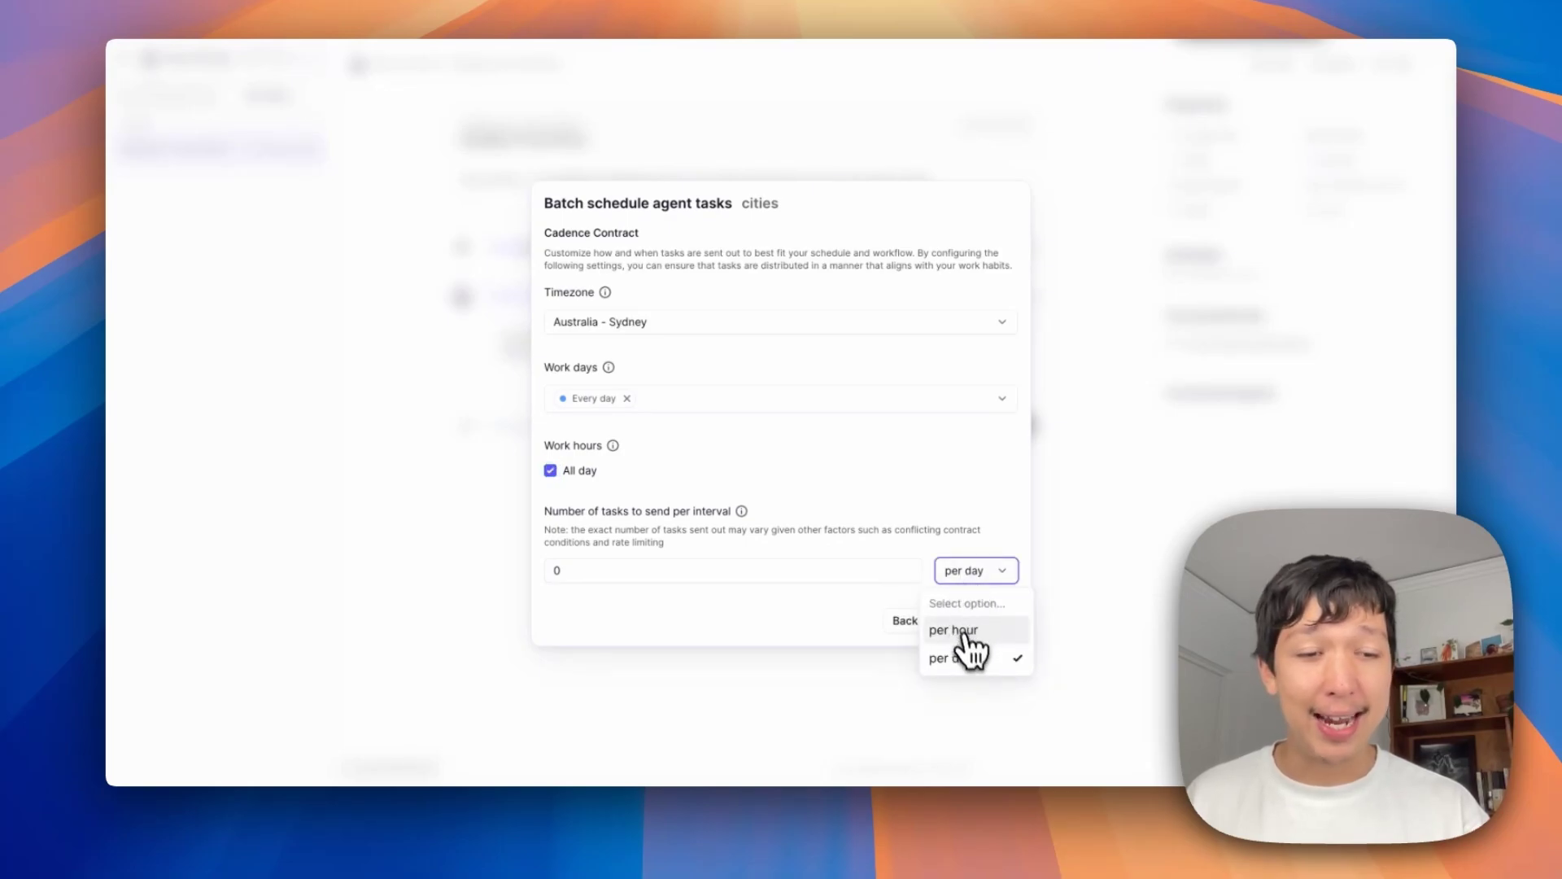
{"action": "left_click", "coordinate": [968, 639]}
{"action": "left_click", "coordinate": [760, 575]}
{"action": "type", "text": "2000"}
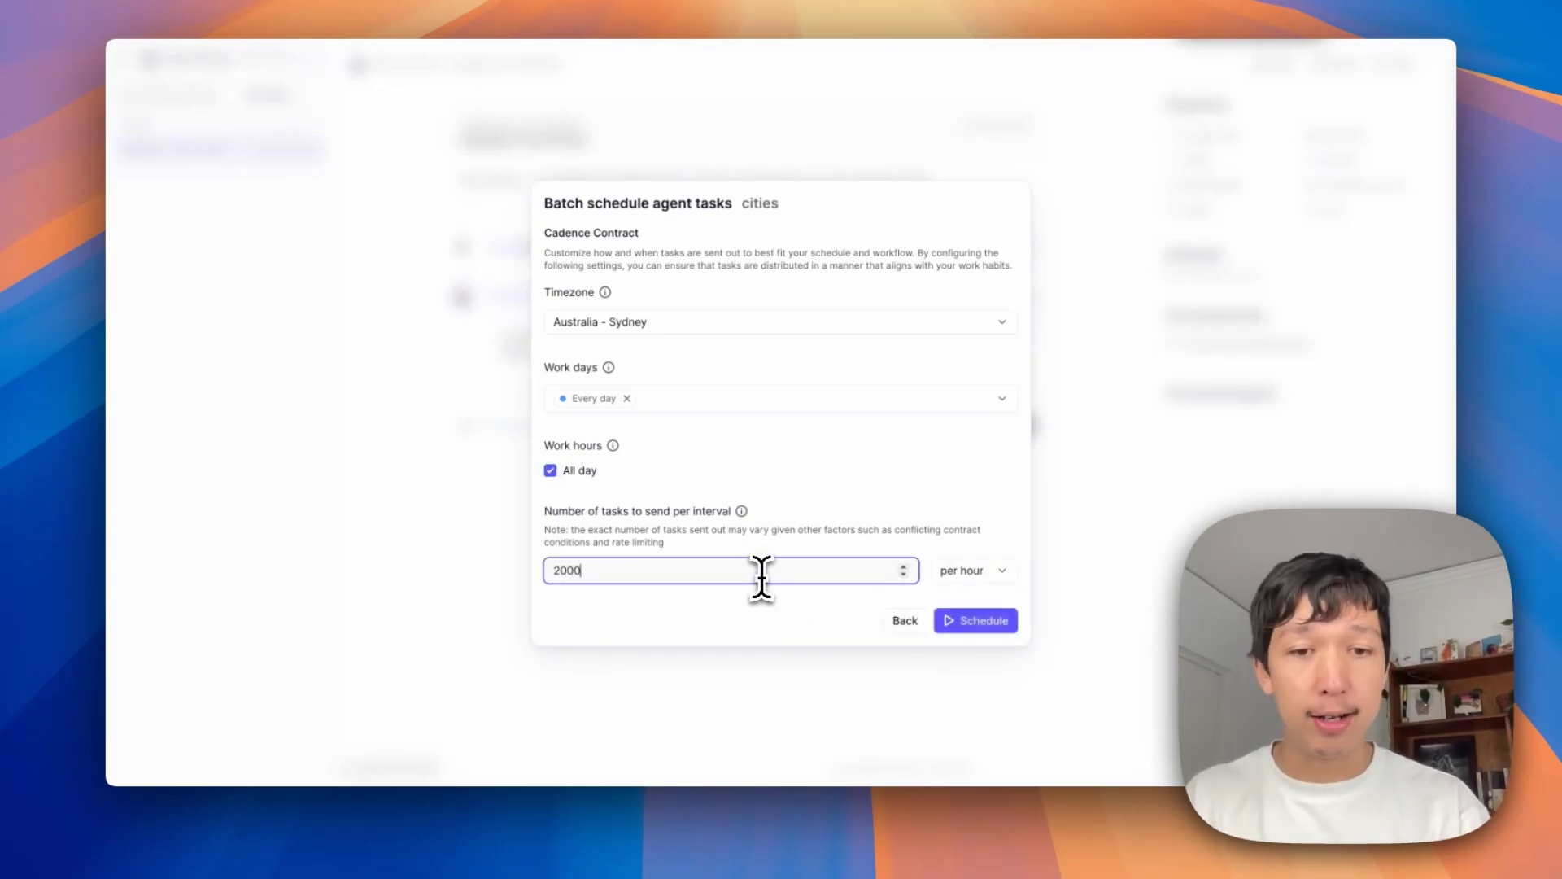
{"action": "left_click", "coordinate": [777, 627]}
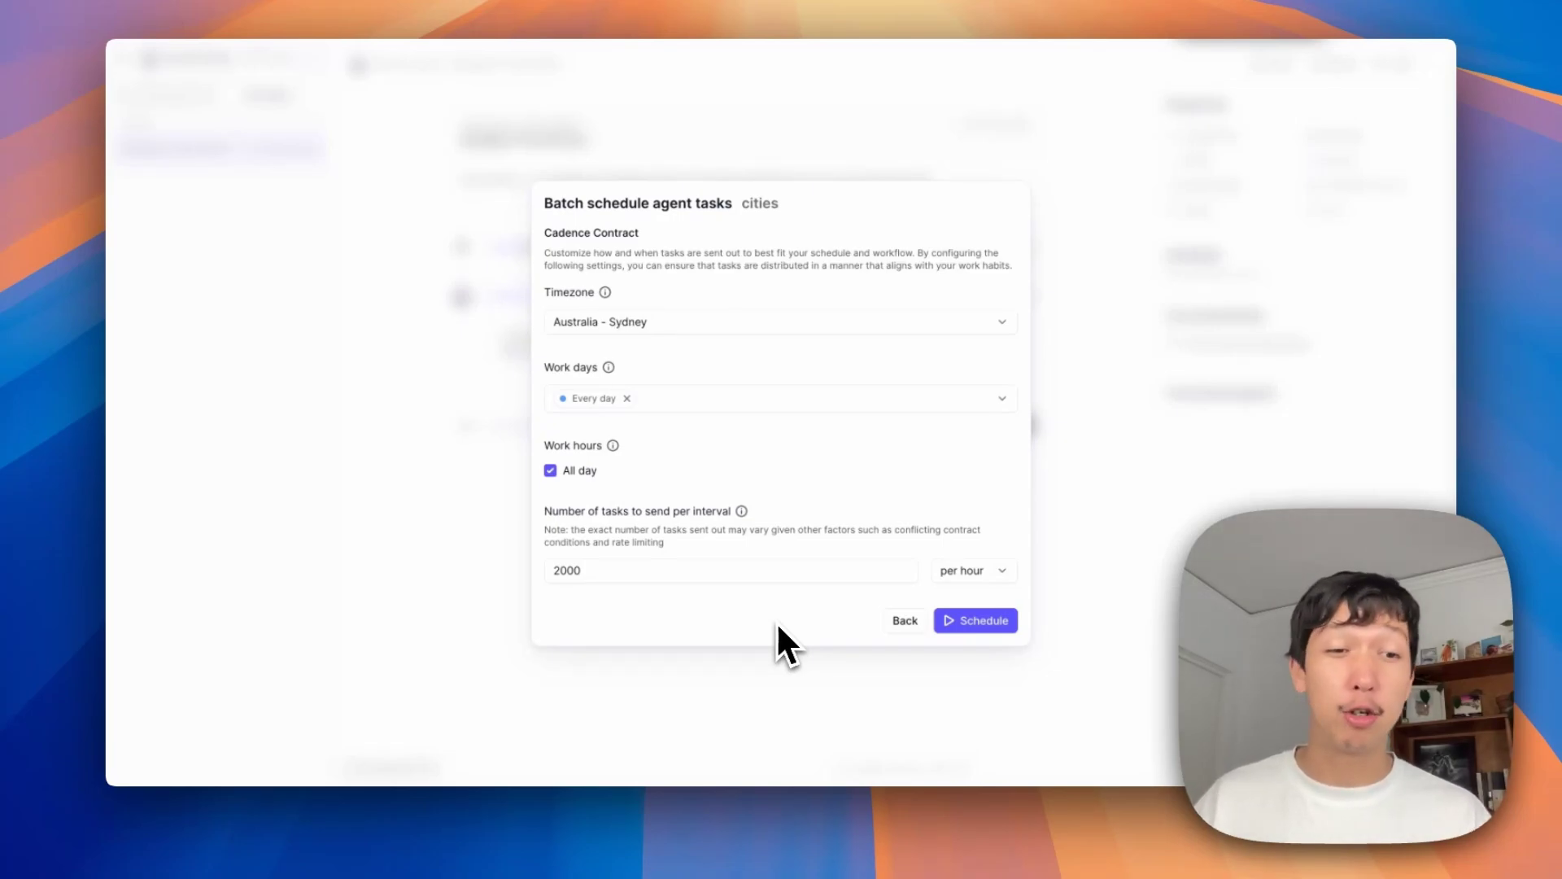
{"action": "left_click", "coordinate": [999, 624]}
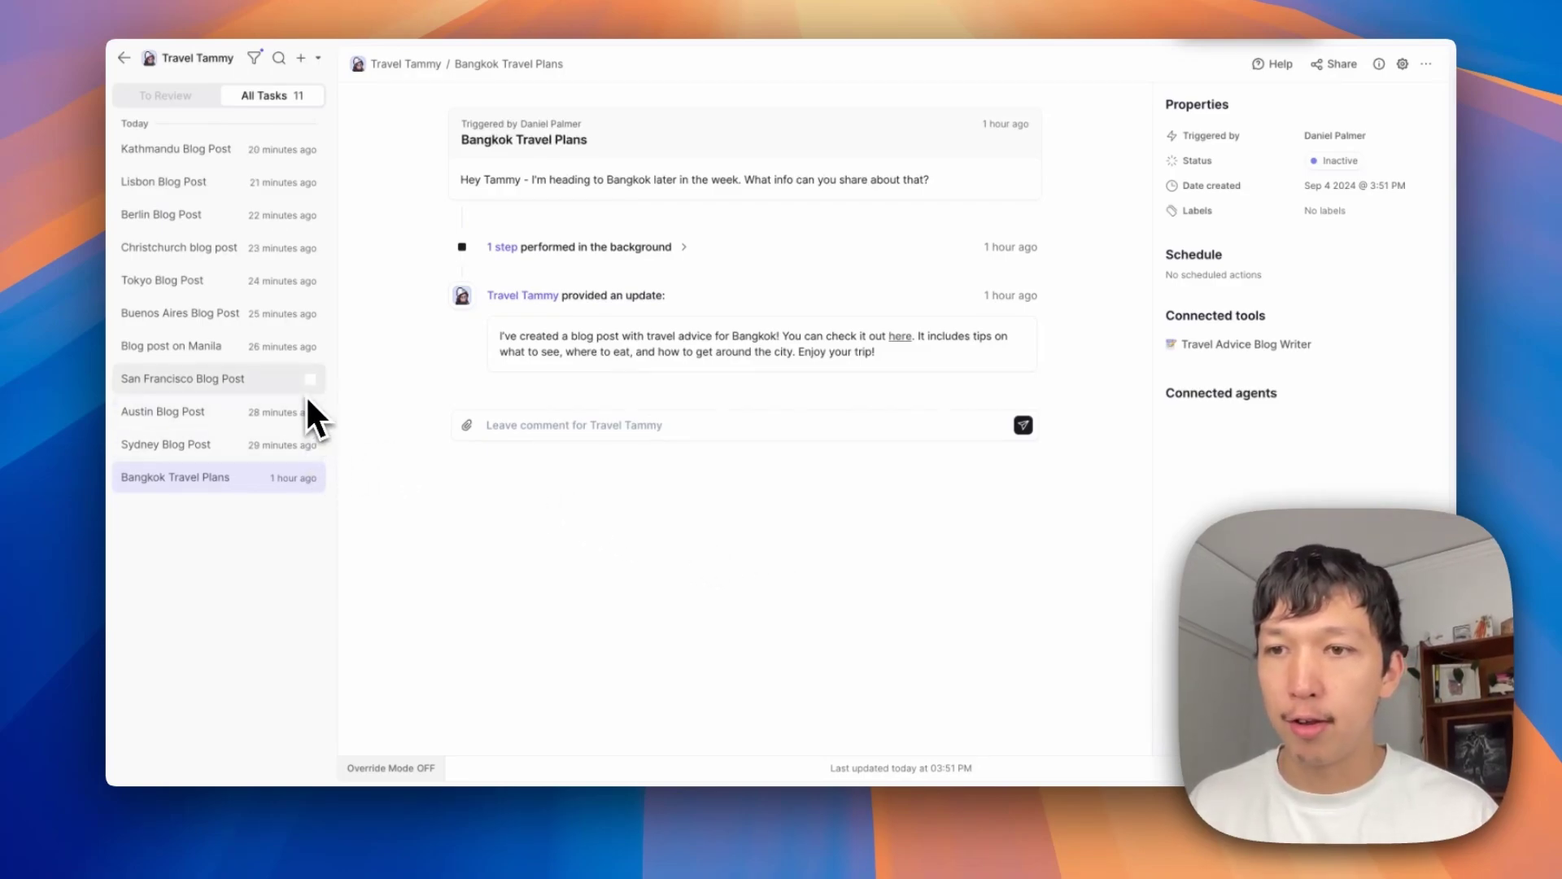
Step: Switch to the Wayfound travel blog's home page and look through its featured and most recent city guides
{"action": "left_click", "coordinate": [285, 446]}
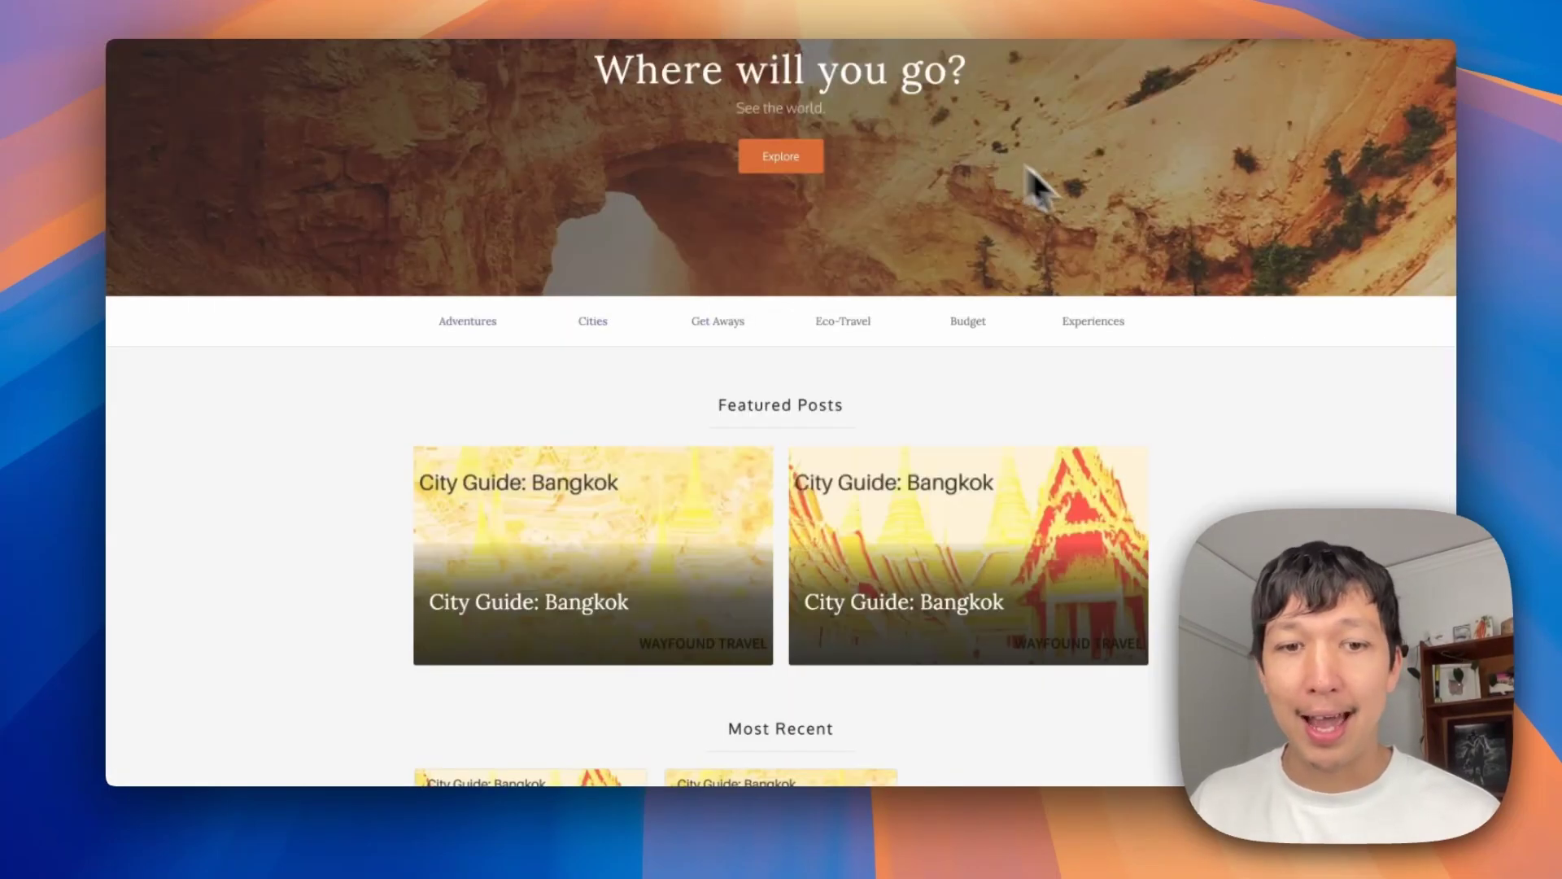
{"action": "scroll", "coordinate": [1448, 288], "scroll_direction": "up", "scroll_amount": 3}
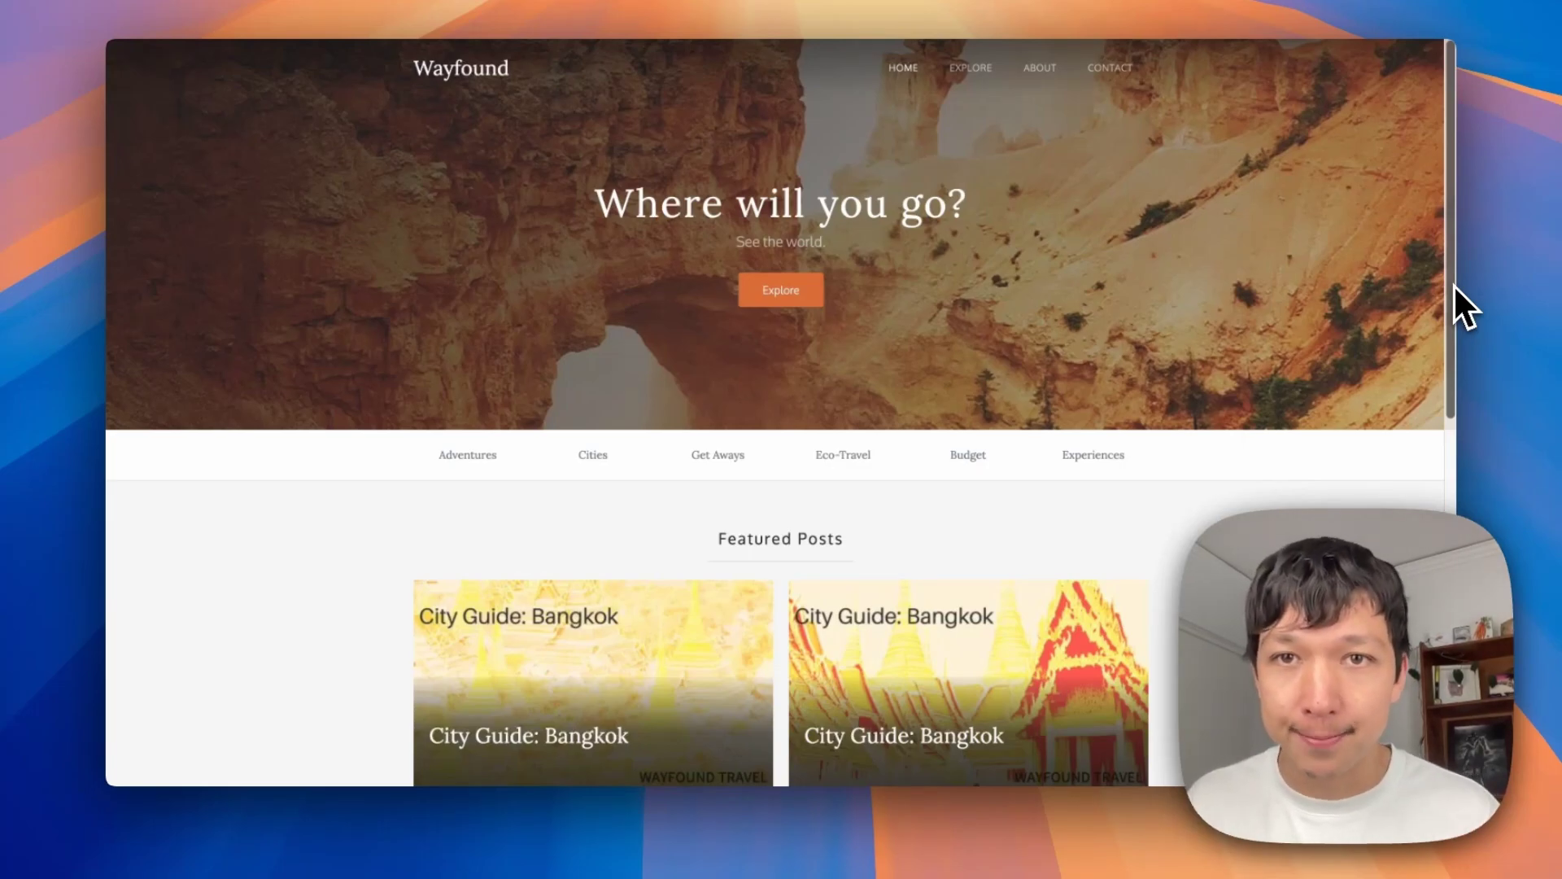
{"action": "scroll", "coordinate": [1222, 324], "scroll_direction": "down", "scroll_amount": 4}
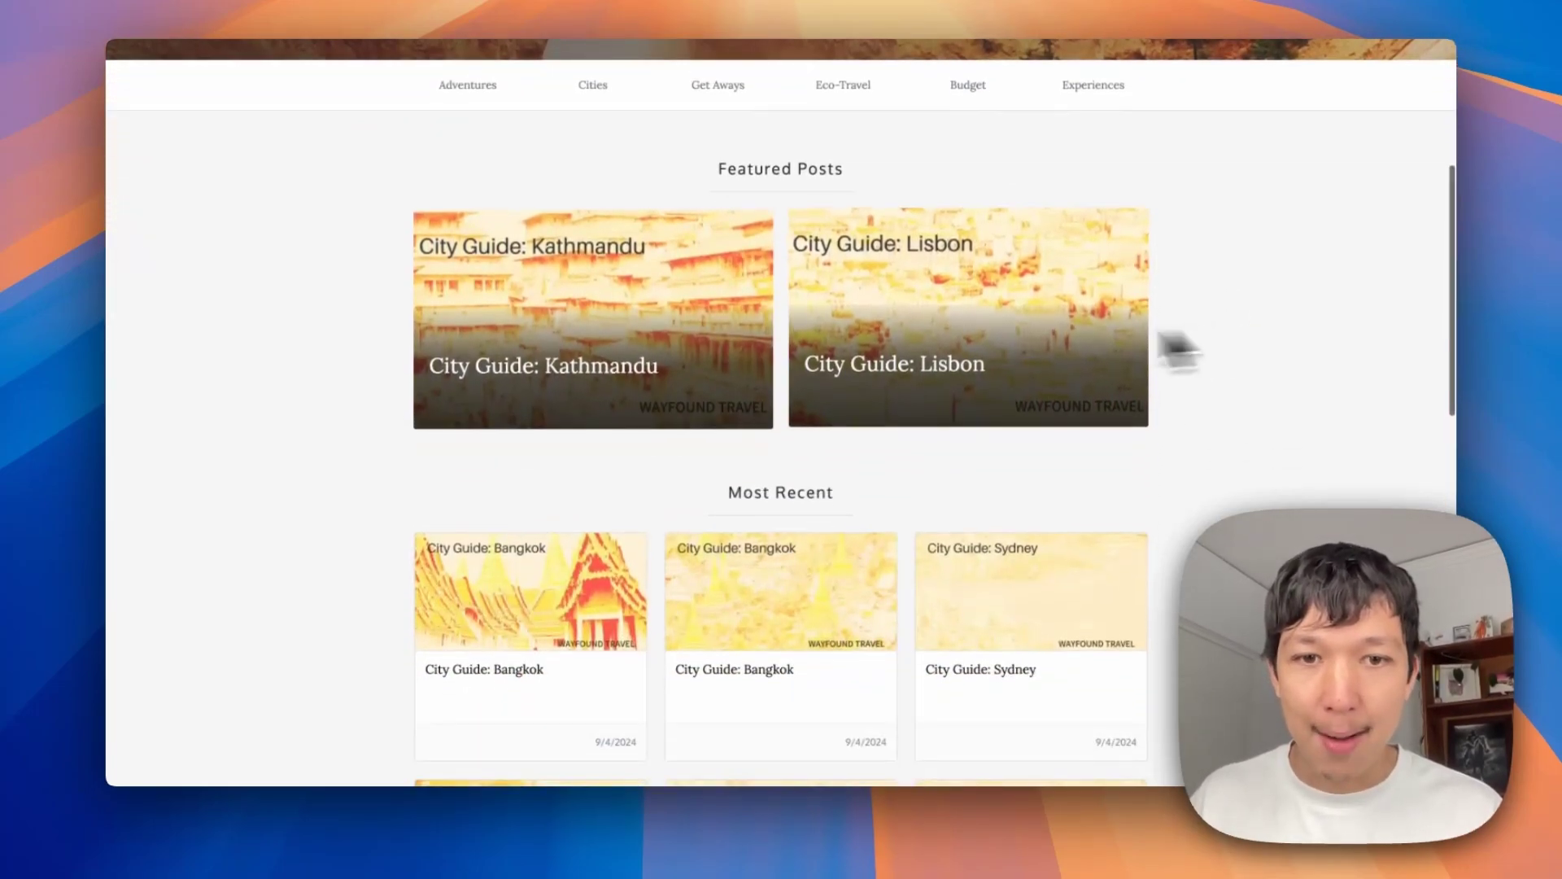
{"action": "scroll", "coordinate": [1043, 342], "scroll_direction": "down", "scroll_amount": 6}
{"action": "scroll", "coordinate": [1038, 329], "scroll_direction": "down", "scroll_amount": 4}
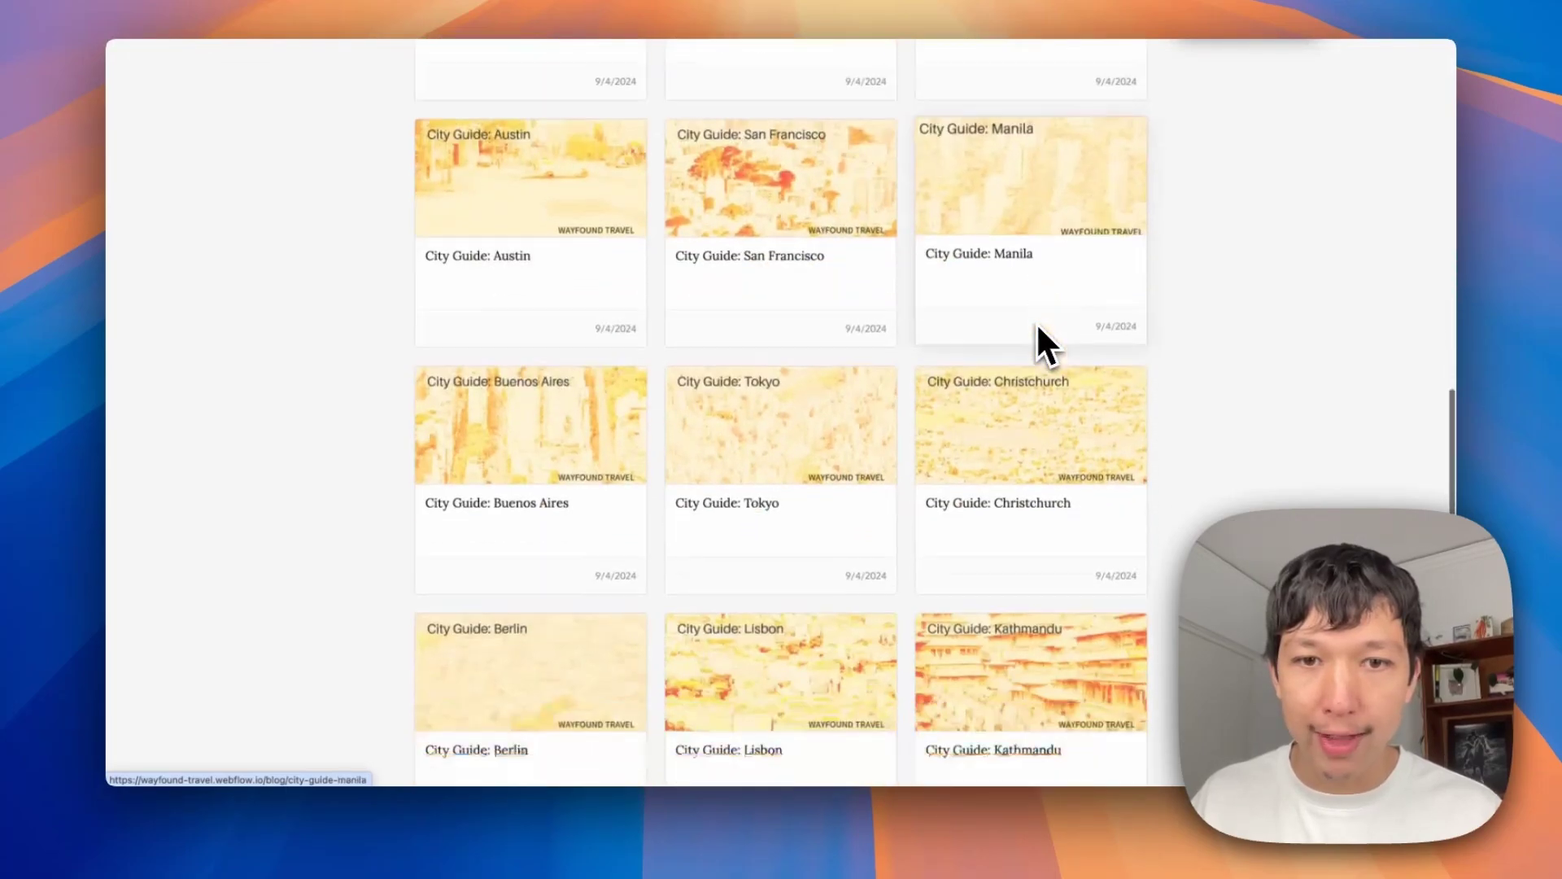
{"action": "scroll", "coordinate": [1038, 329], "scroll_direction": "up", "scroll_amount": 3}
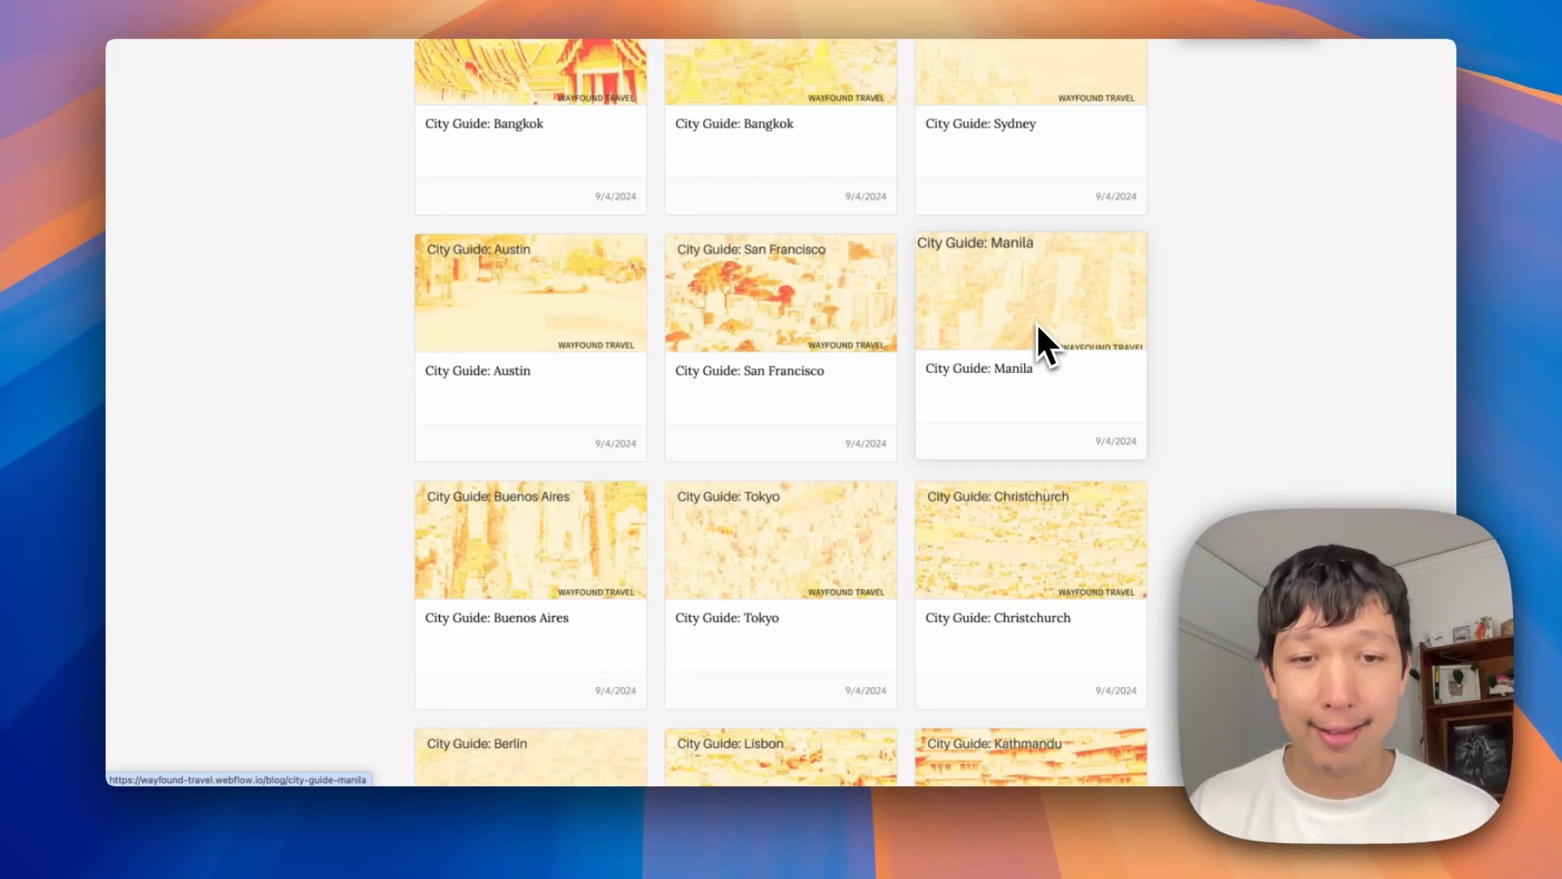
Step: Open the City Guide: Manila post and read through it to the closing section
{"action": "left_click", "coordinate": [1006, 423]}
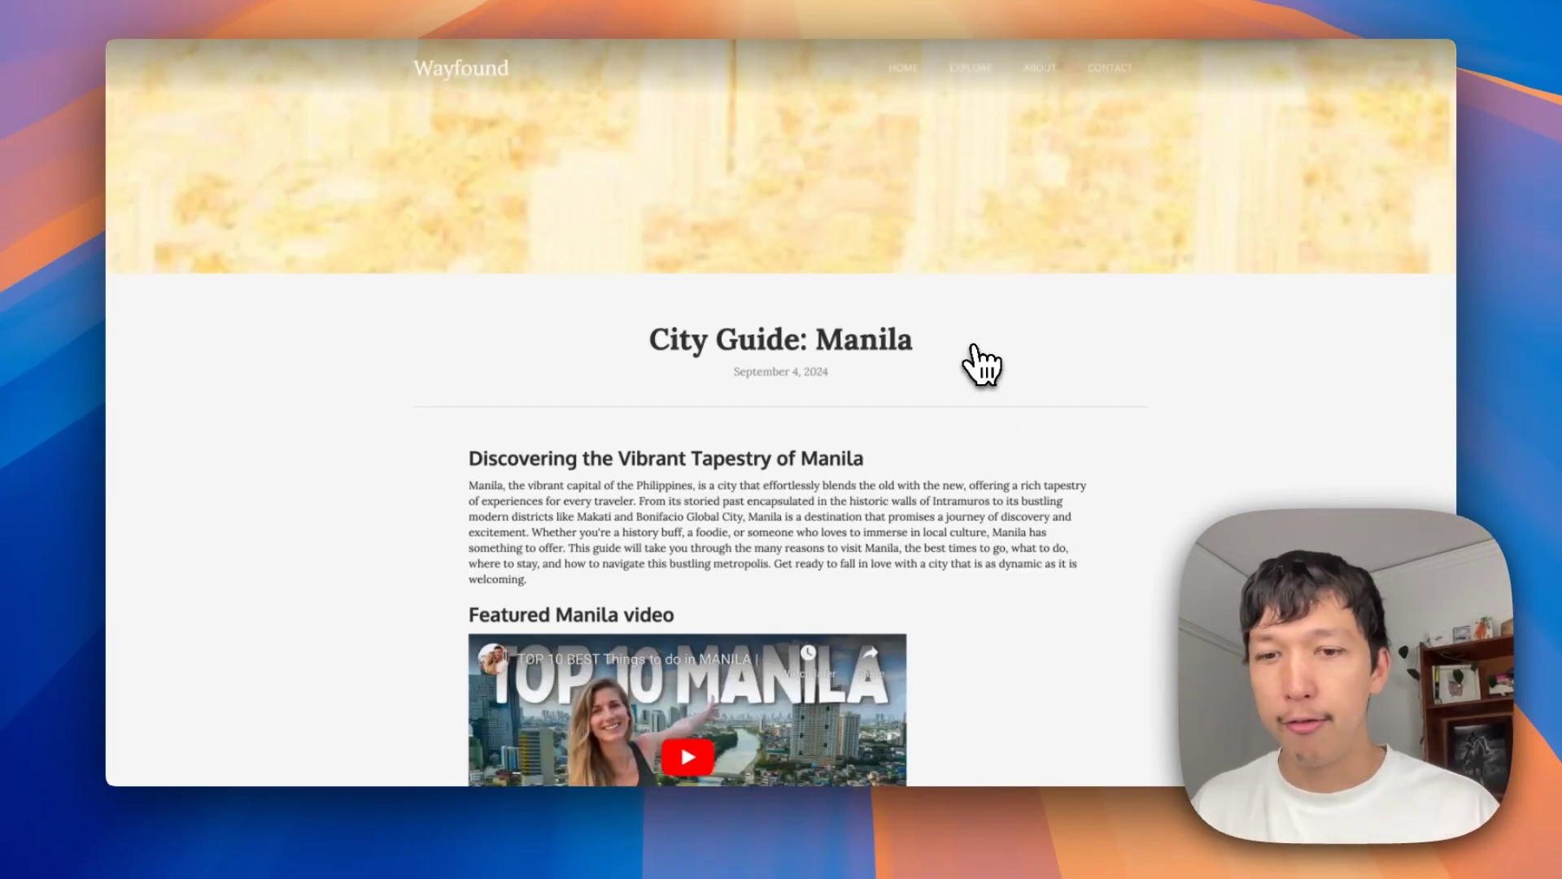
{"action": "scroll", "coordinate": [982, 364], "scroll_direction": "down", "scroll_amount": 5}
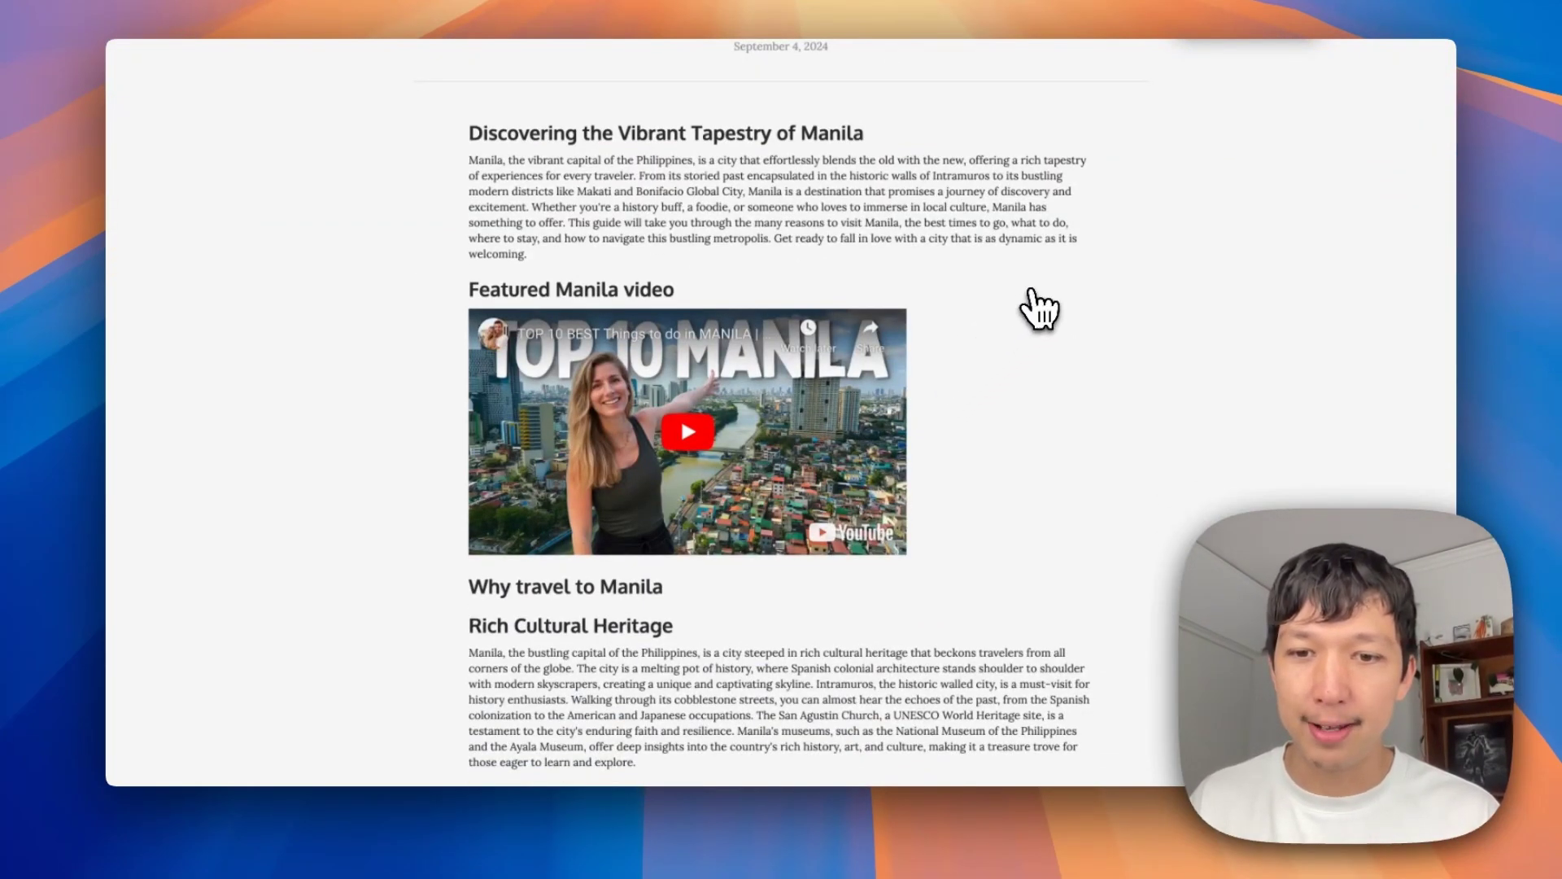
{"action": "scroll", "coordinate": [1035, 308], "scroll_direction": "down", "scroll_amount": 15}
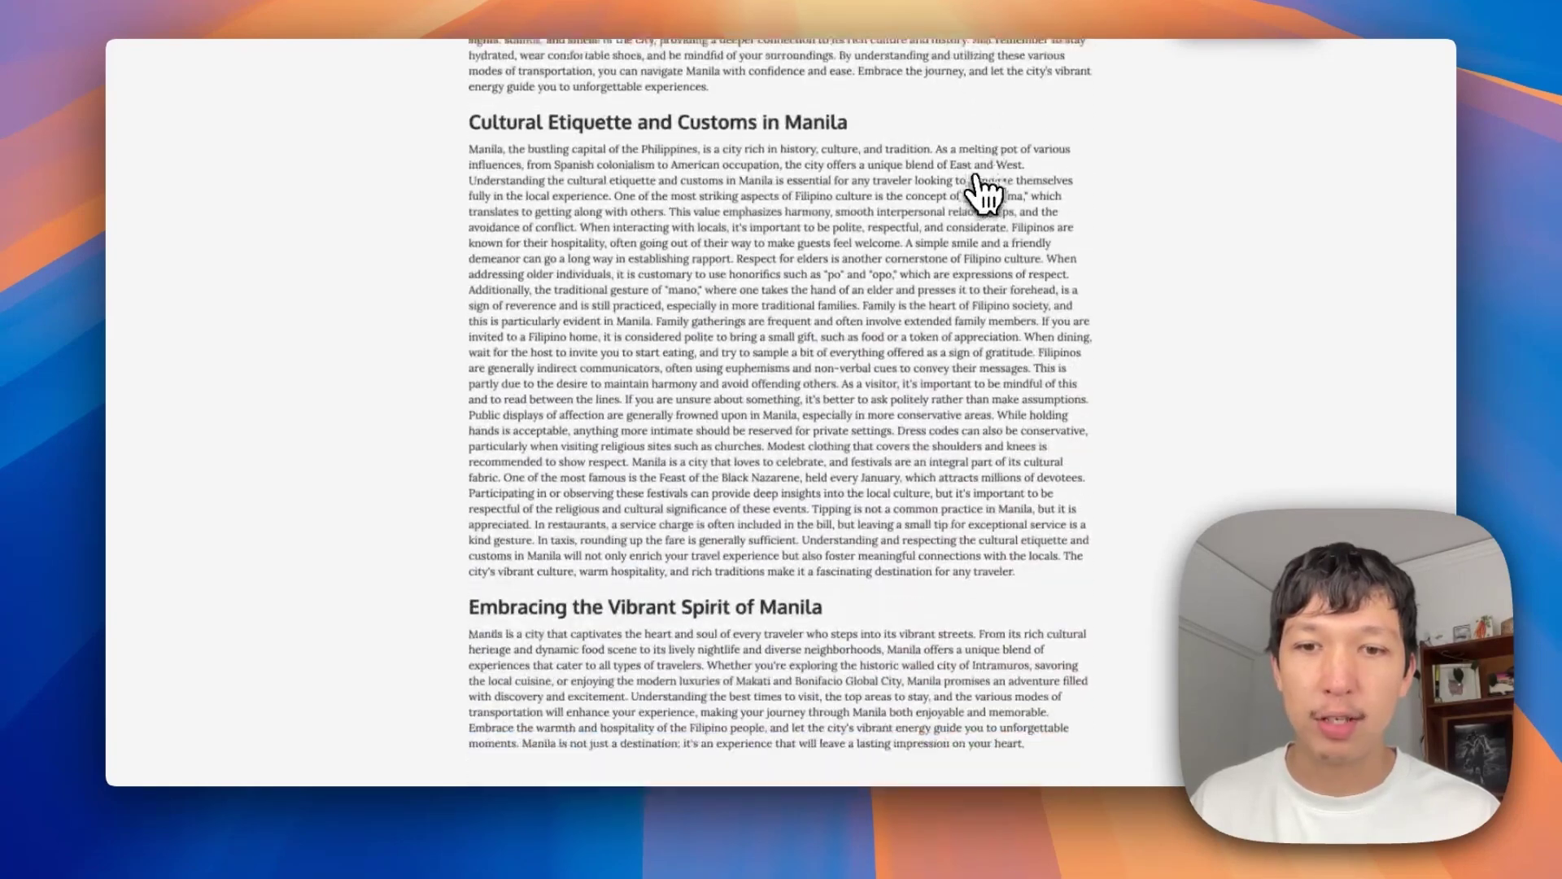